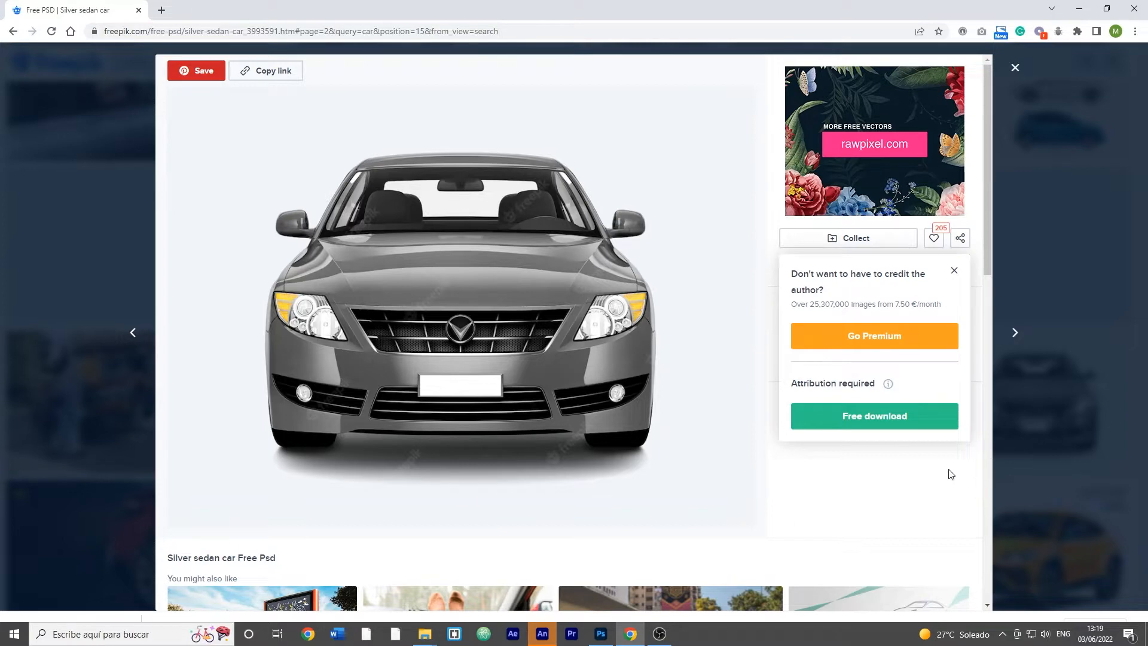
- Request the free download of the silver sedan car PSD and cancel saving the zip file
{"action": "left_click", "coordinate": [882, 421]}
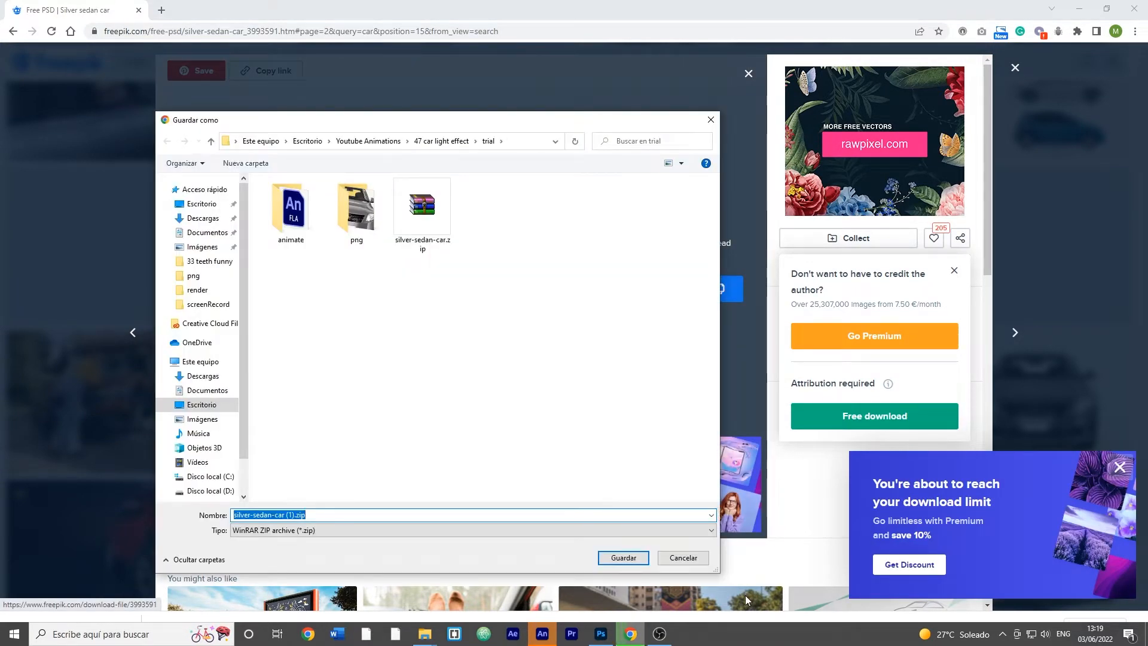
{"action": "left_click", "coordinate": [684, 557]}
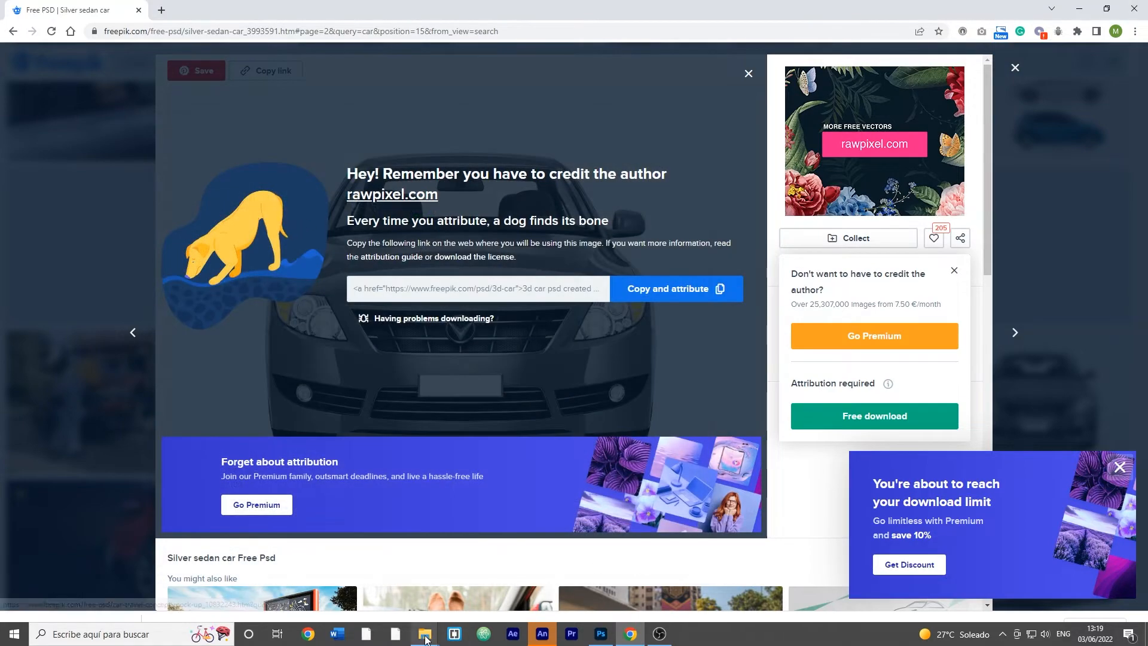
- Switch to File Explorer and delete everything in the tutorial folder except silver-sedan-car.zip
{"action": "mouse_move", "coordinate": [426, 639]}
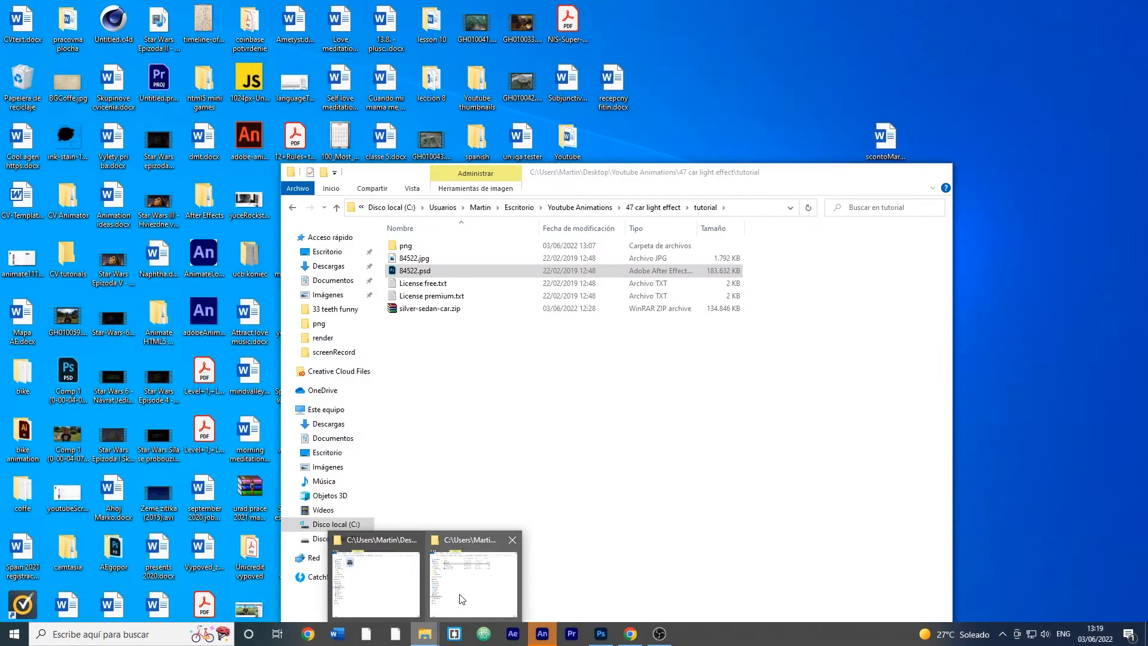
{"action": "left_click", "coordinate": [465, 598]}
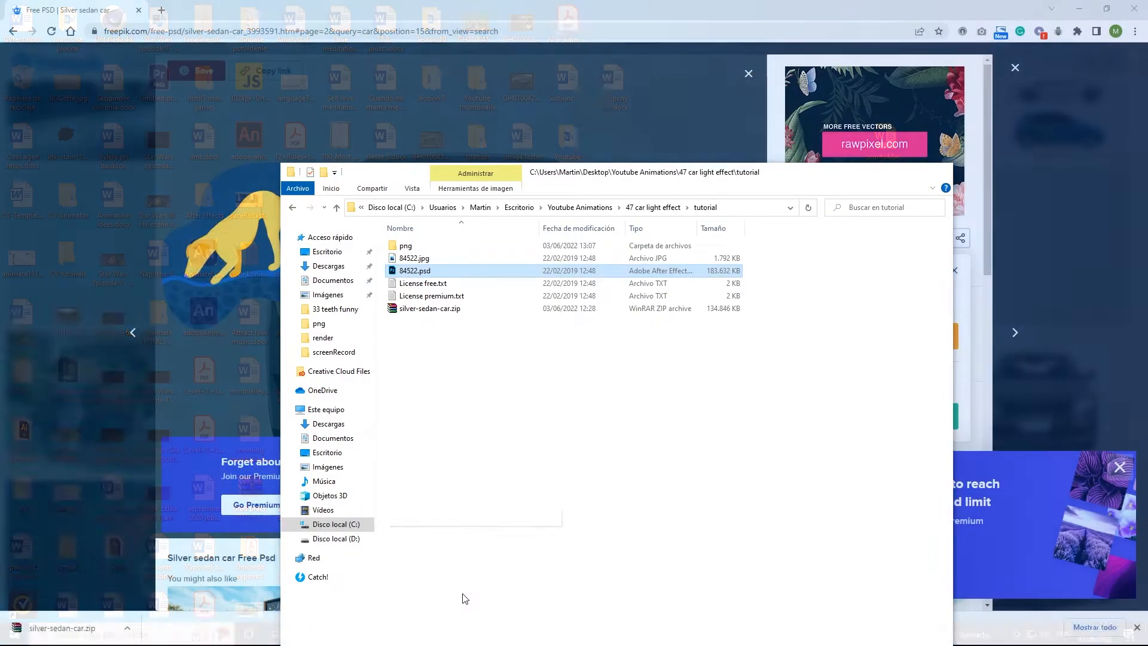
{"action": "left_click", "coordinate": [436, 297]}
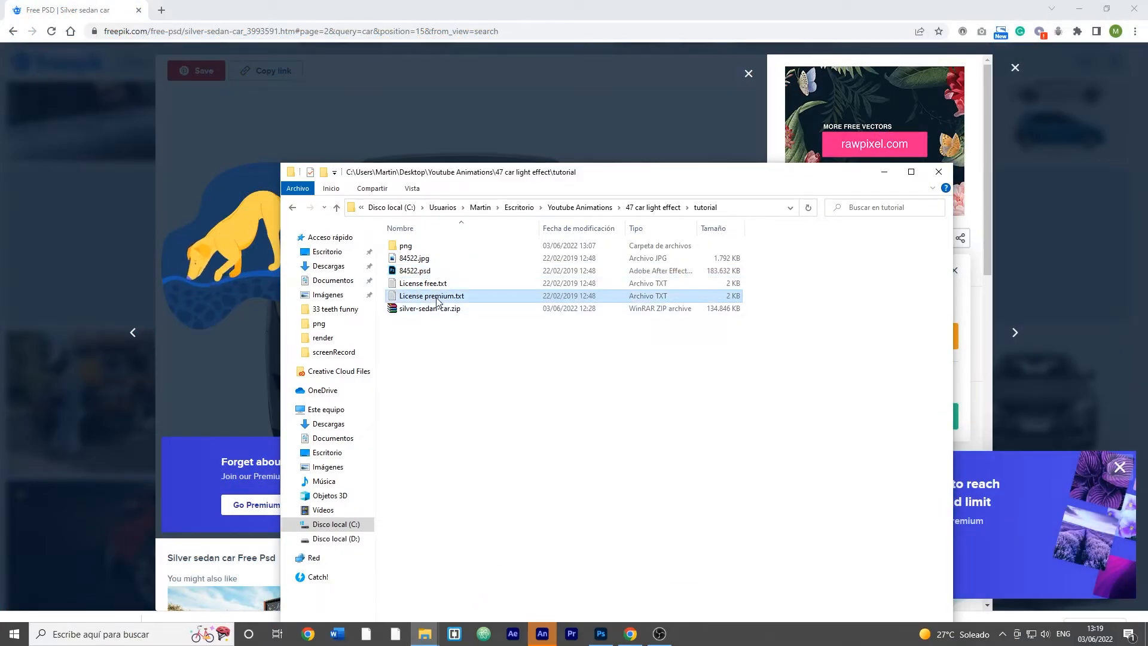
{"action": "key", "text": "shift+Up"}
{"action": "key", "text": "shift+Up"}
{"action": "key", "text": "shift+Up"}
{"action": "key", "text": "shift+Up"}
{"action": "left_click", "coordinate": [470, 309], "text": "ctrl"}
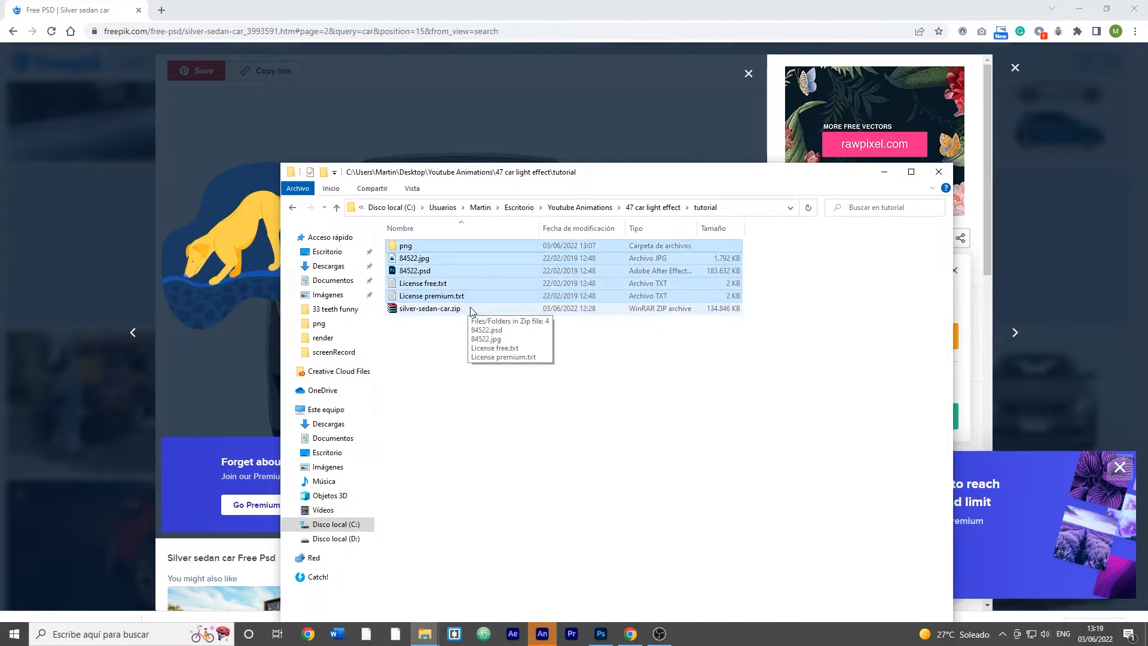
{"action": "key", "text": "Delete"}
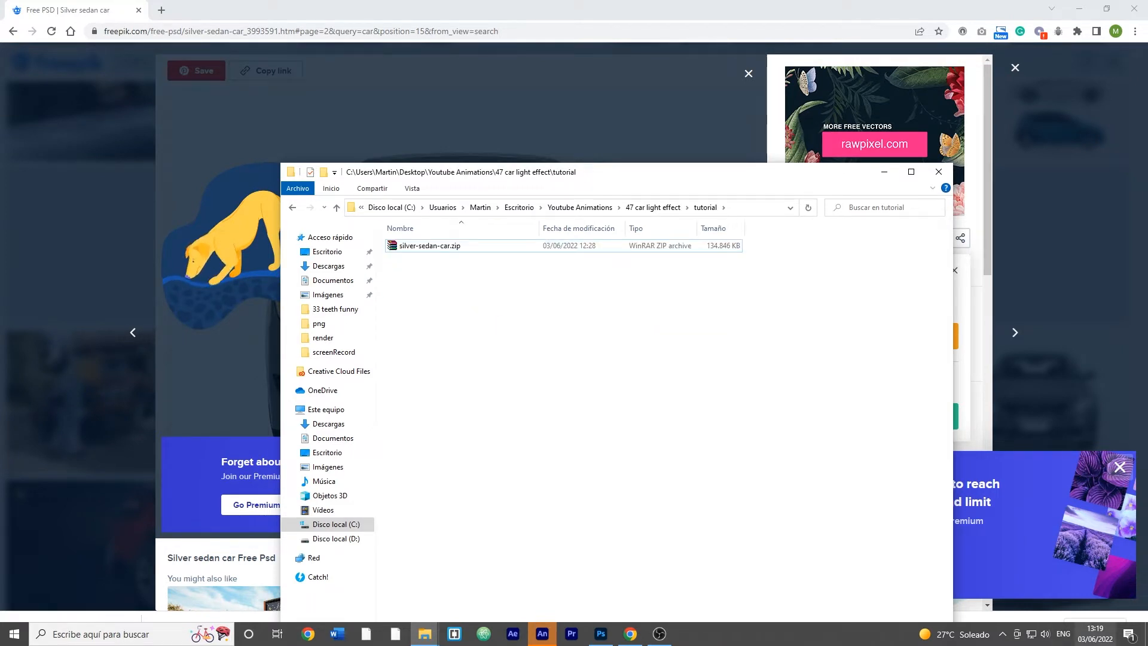
- Extract the contents of silver-sedan-car.zip directly into the tutorial folder
{"action": "left_click", "coordinate": [432, 248]}
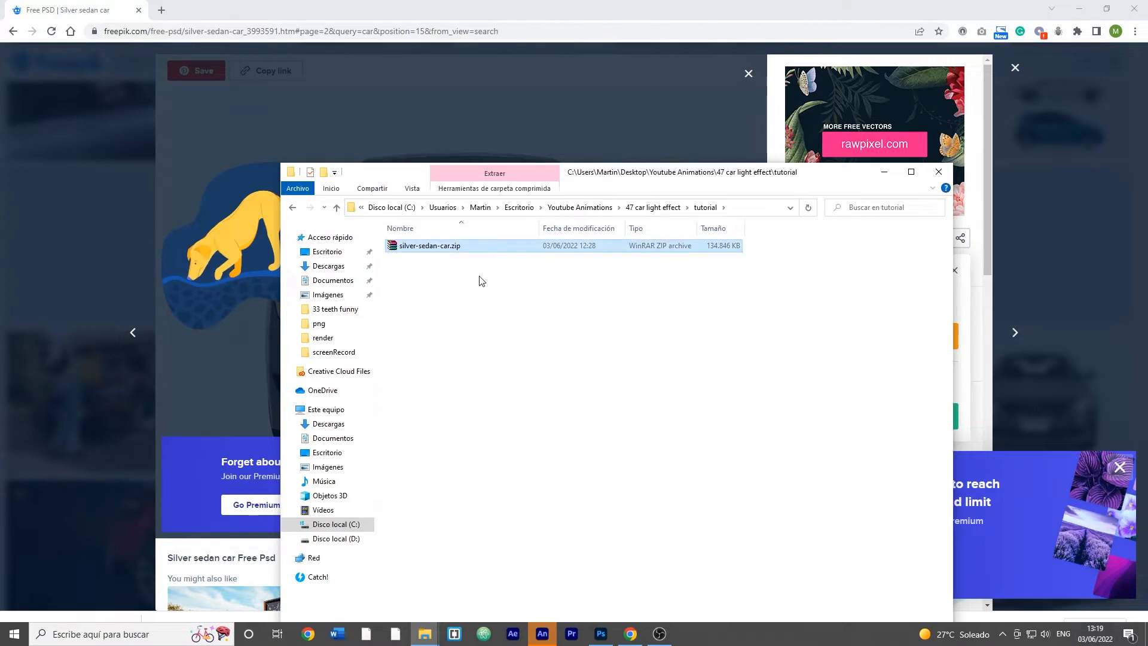
{"action": "right_click", "coordinate": [432, 245]}
{"action": "left_click", "coordinate": [473, 322]}
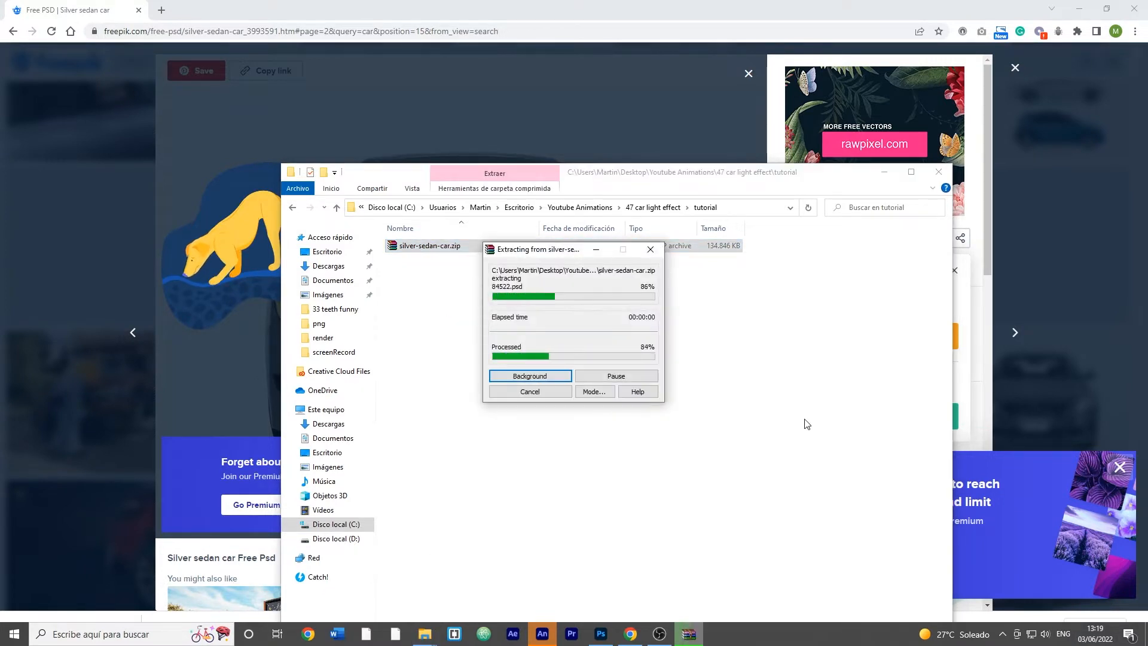
{"action": "left_click", "coordinate": [580, 420]}
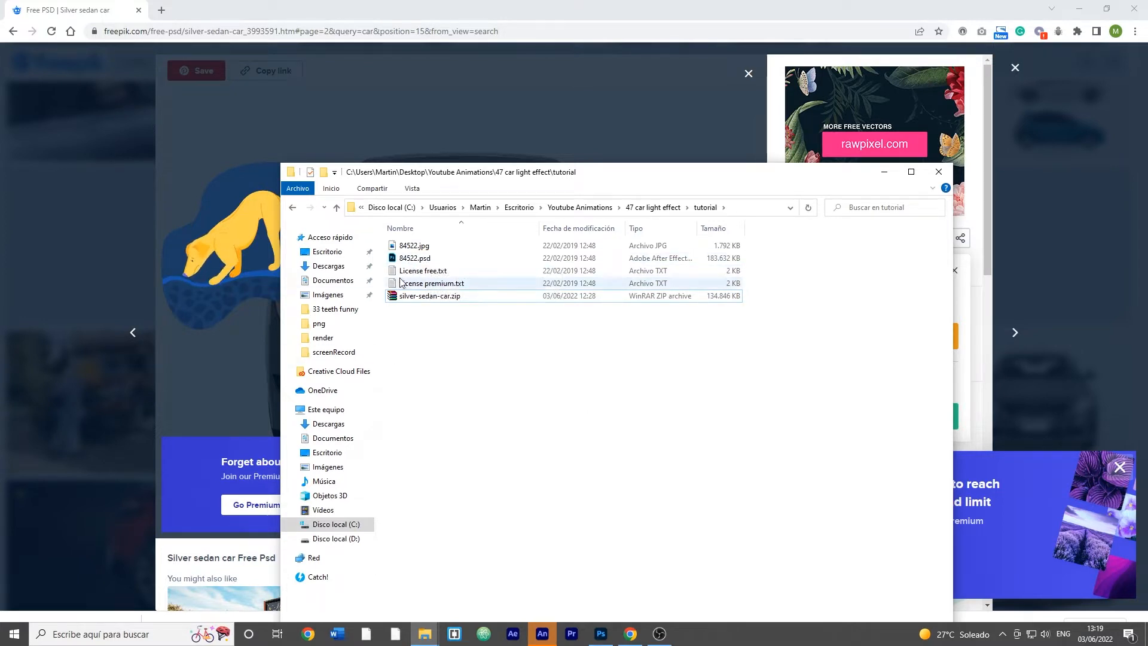
- Open the extracted file 84522.psd from the tutorial folder in Photoshop
{"action": "left_click", "coordinate": [601, 633]}
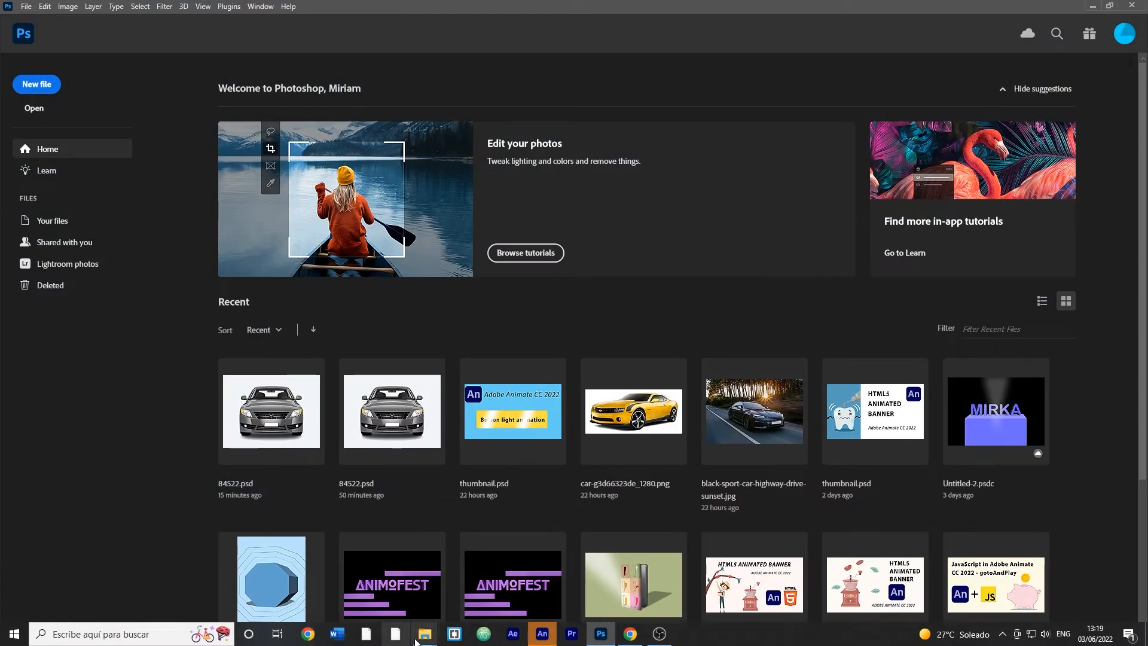
{"action": "mouse_move", "coordinate": [422, 637]}
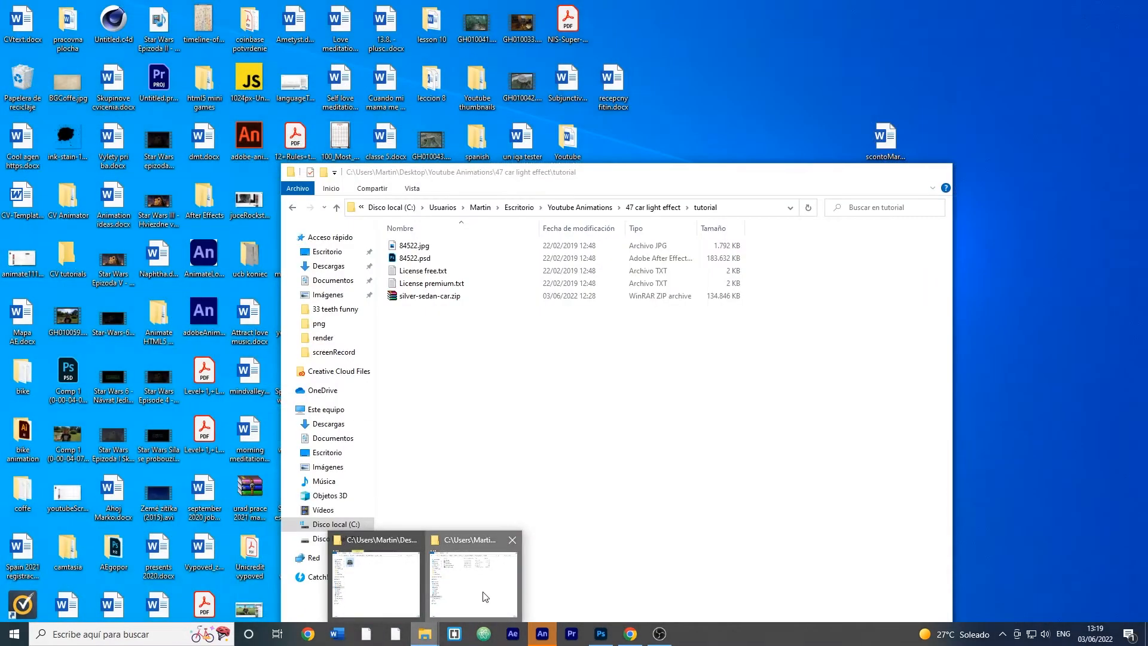
{"action": "left_click", "coordinate": [479, 592]}
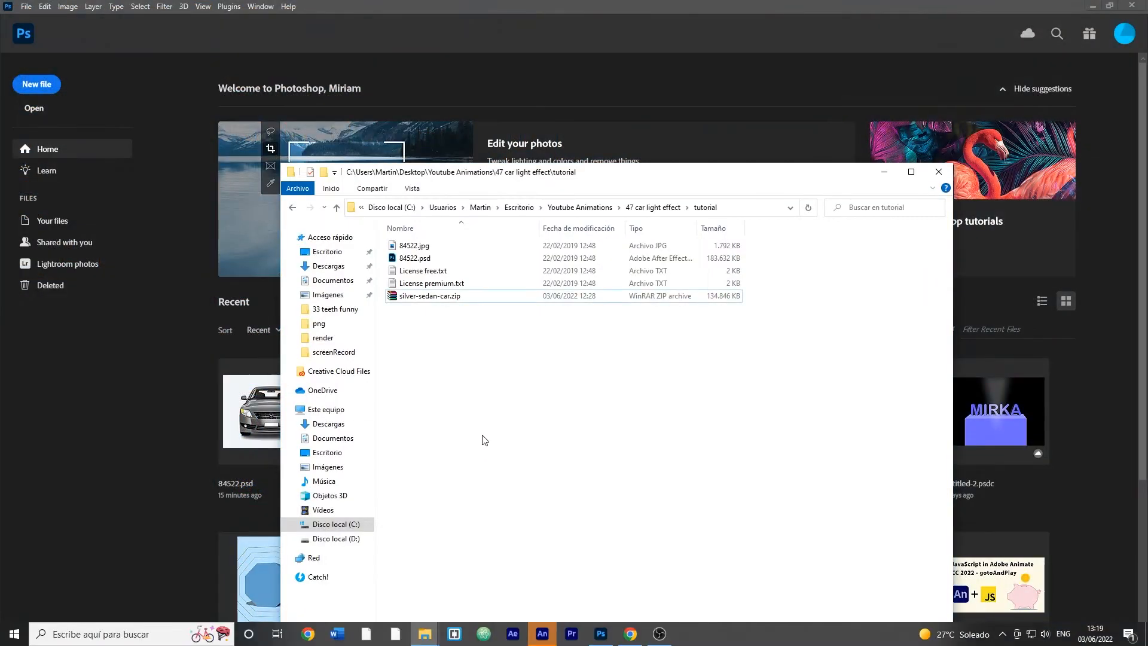
{"action": "left_click", "coordinate": [408, 259]}
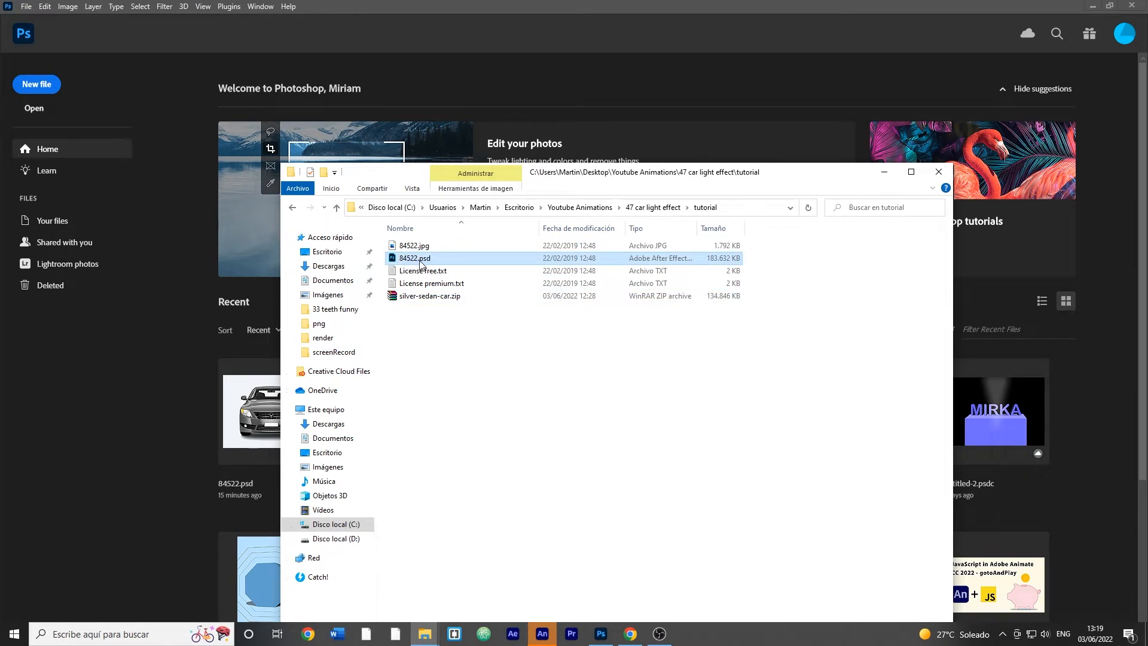
{"action": "left_click_drag", "start_coordinate": [421, 263], "coordinate": [86, 421]}
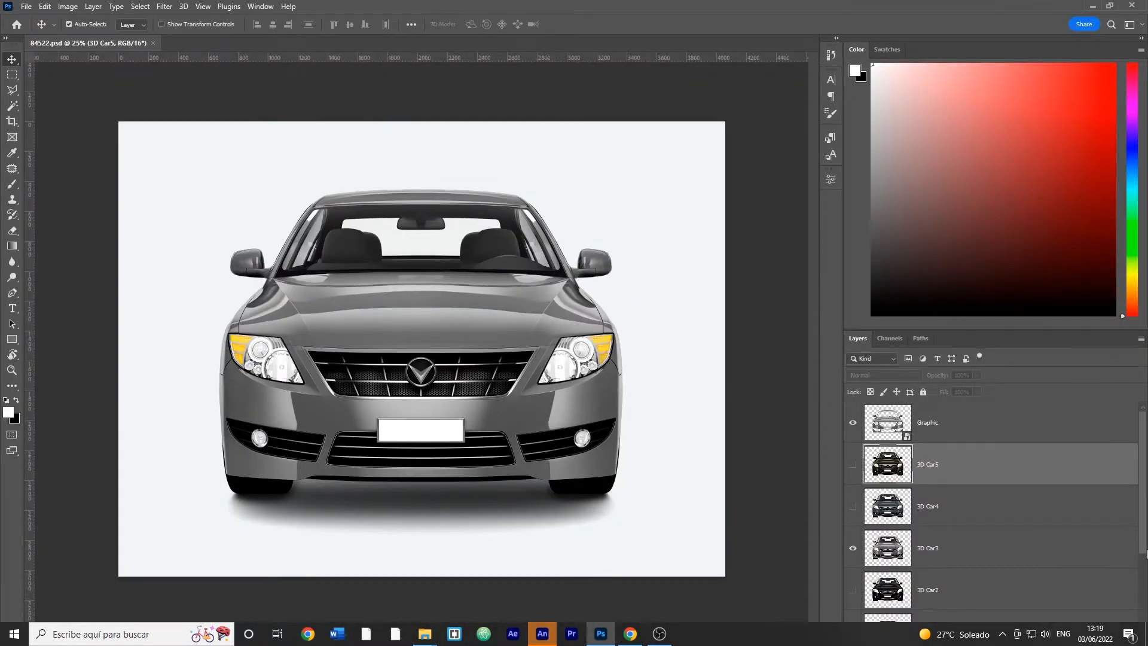
- Hide the Background layer of the car file and check the shadow layer by toggling its visibility off and on
{"action": "scroll", "coordinate": [1092, 535], "scroll_direction": "down", "scroll_amount": 3}
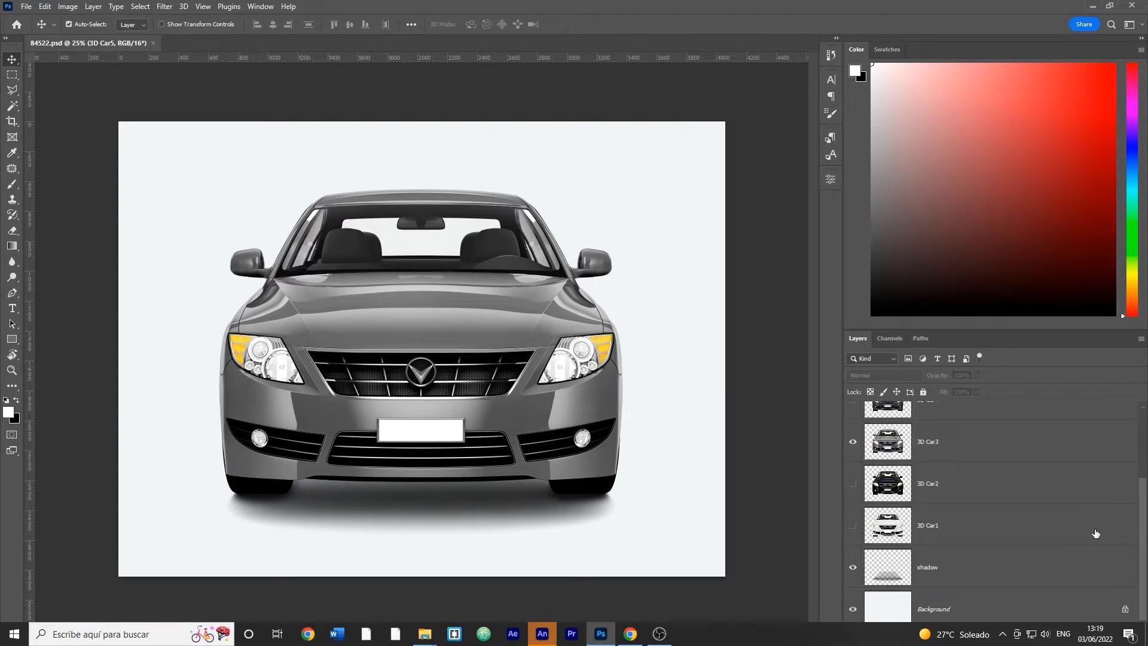
{"action": "left_click", "coordinate": [853, 609]}
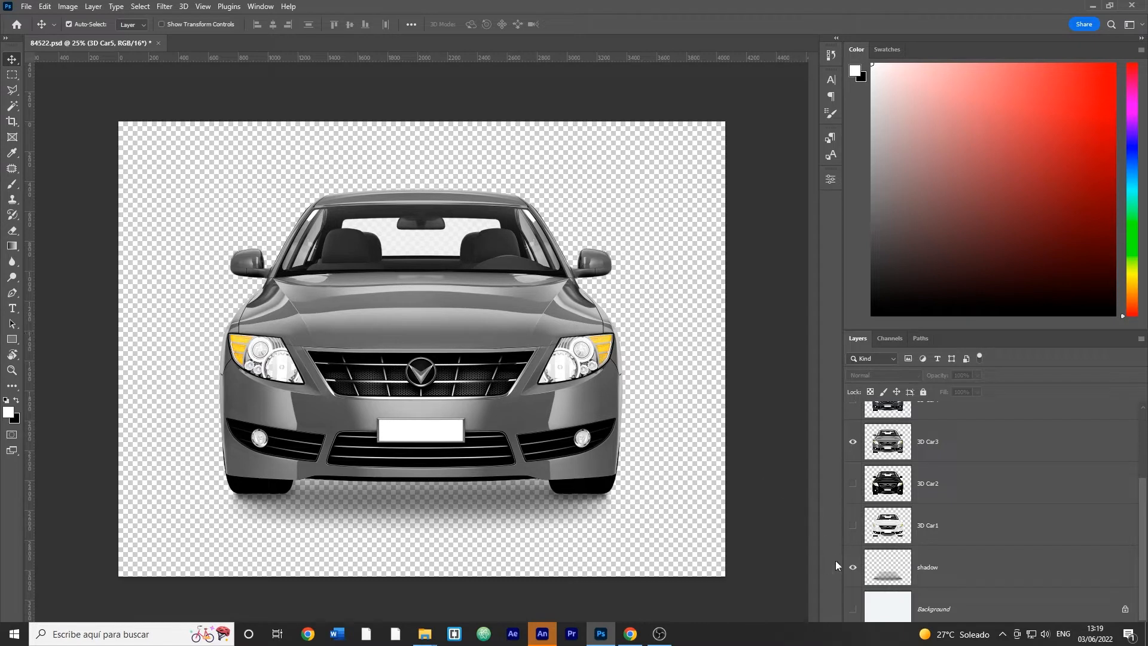
{"action": "left_click", "coordinate": [854, 567]}
{"action": "left_click", "coordinate": [854, 567]}
- Merge all layers from shadow up to Graphic into one layer, leaving out the Background layer
{"action": "left_click", "coordinate": [962, 573]}
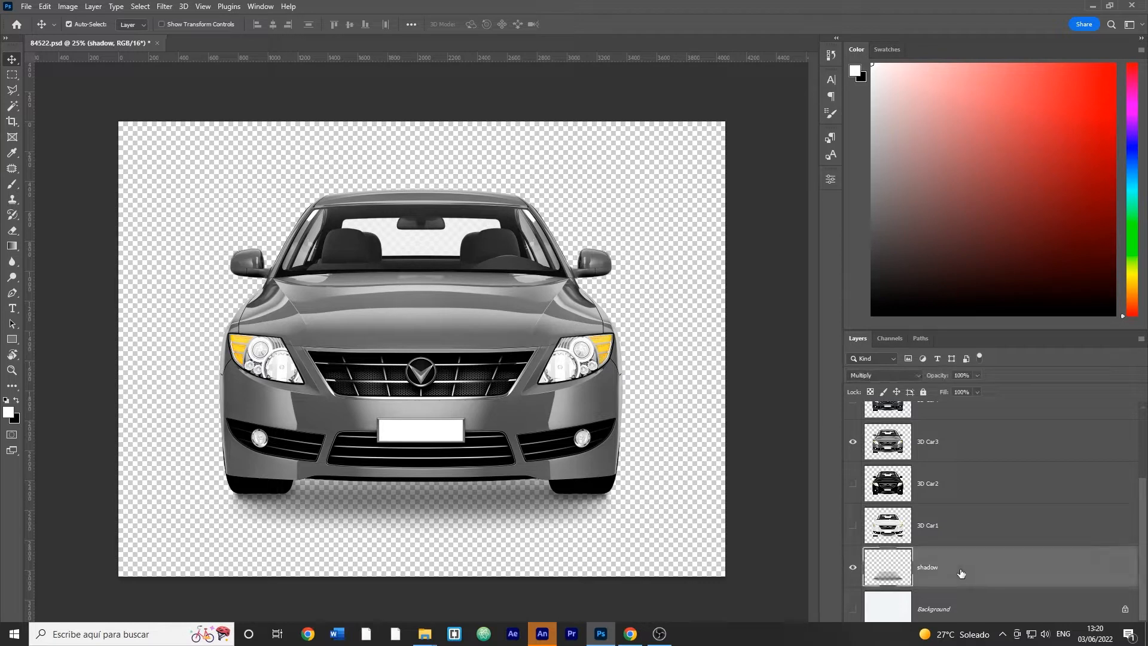
{"action": "scroll", "coordinate": [941, 535], "scroll_direction": "up", "scroll_amount": 3}
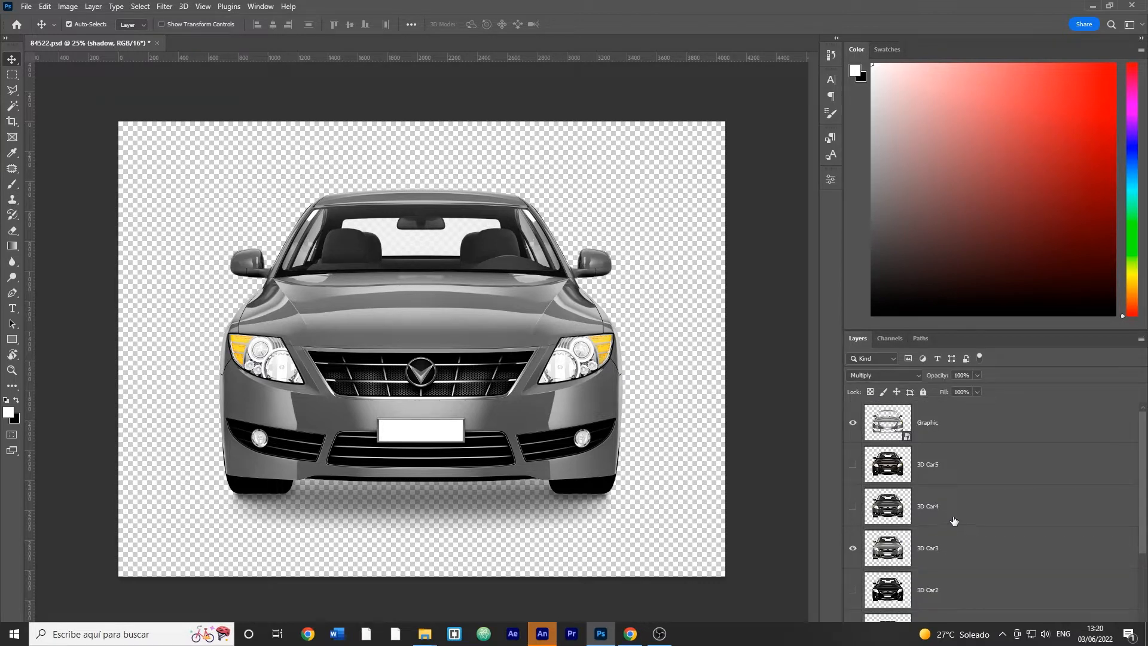
{"action": "left_click", "coordinate": [939, 427], "text": "shift"}
{"action": "scroll", "coordinate": [967, 502], "scroll_direction": "down", "scroll_amount": 3}
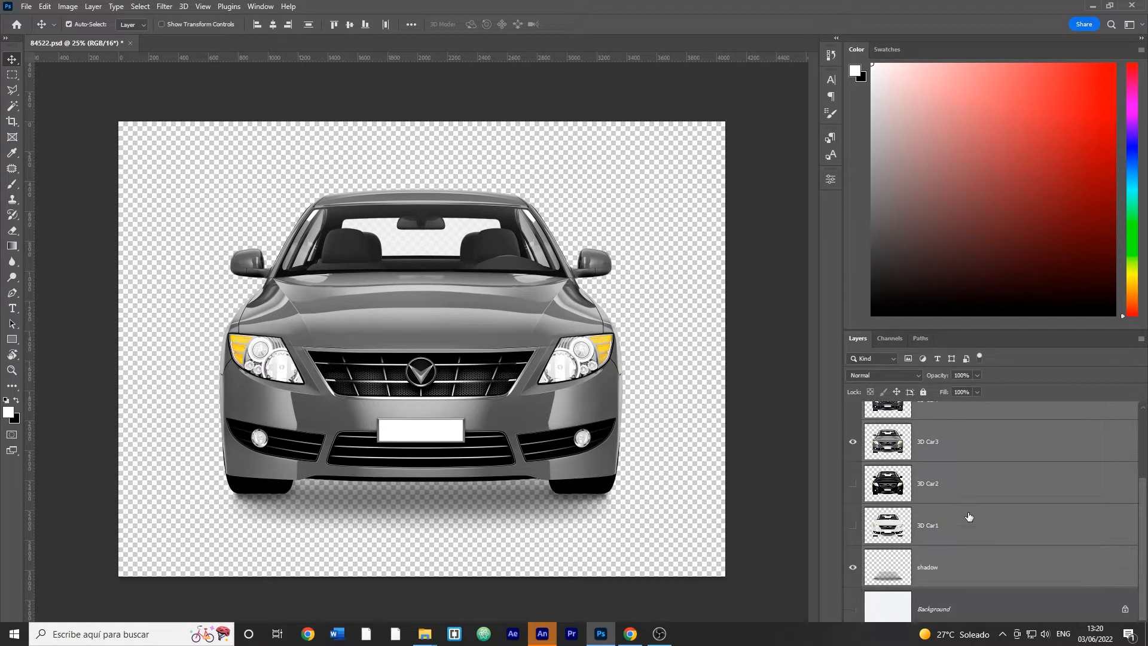
{"action": "key", "text": "ctrl+e"}
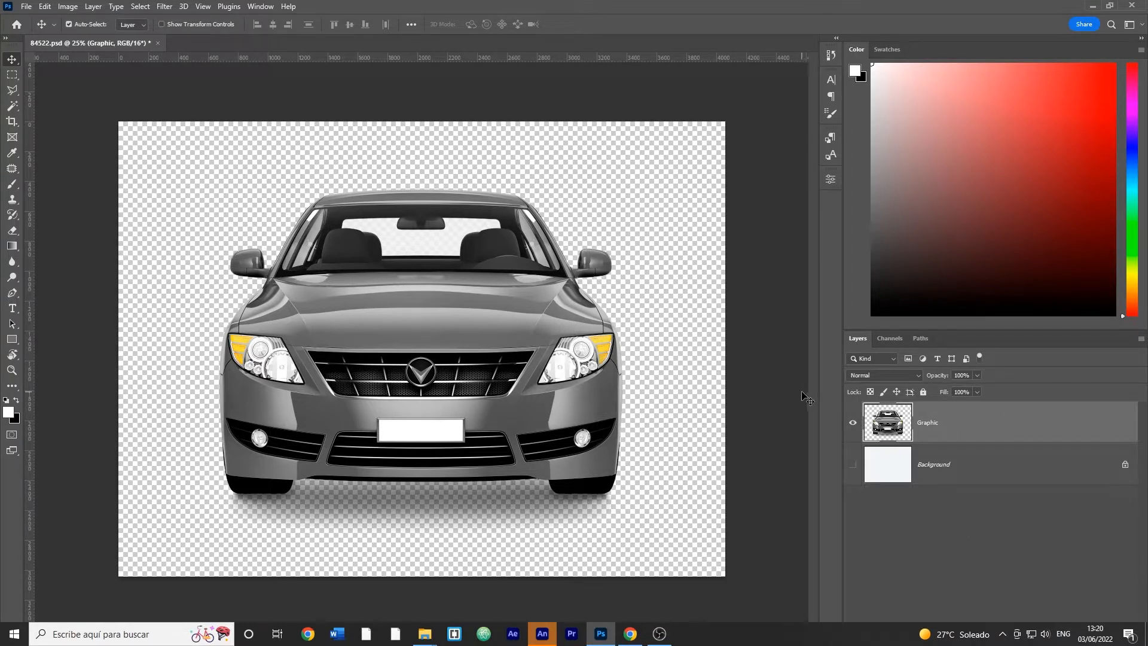
- Create a new 500 x 600 px document at 72 ppi and copy the merged car layer into it, accepting the different bit depth
{"action": "key", "text": "ctrl+n"}
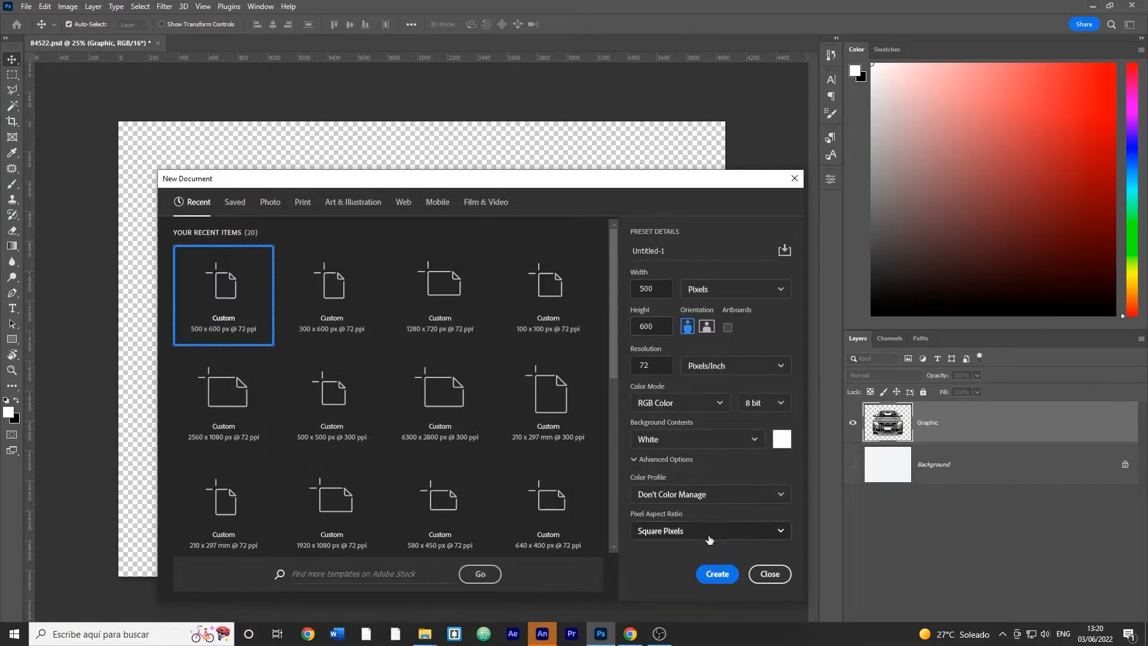
{"action": "left_click", "coordinate": [717, 574]}
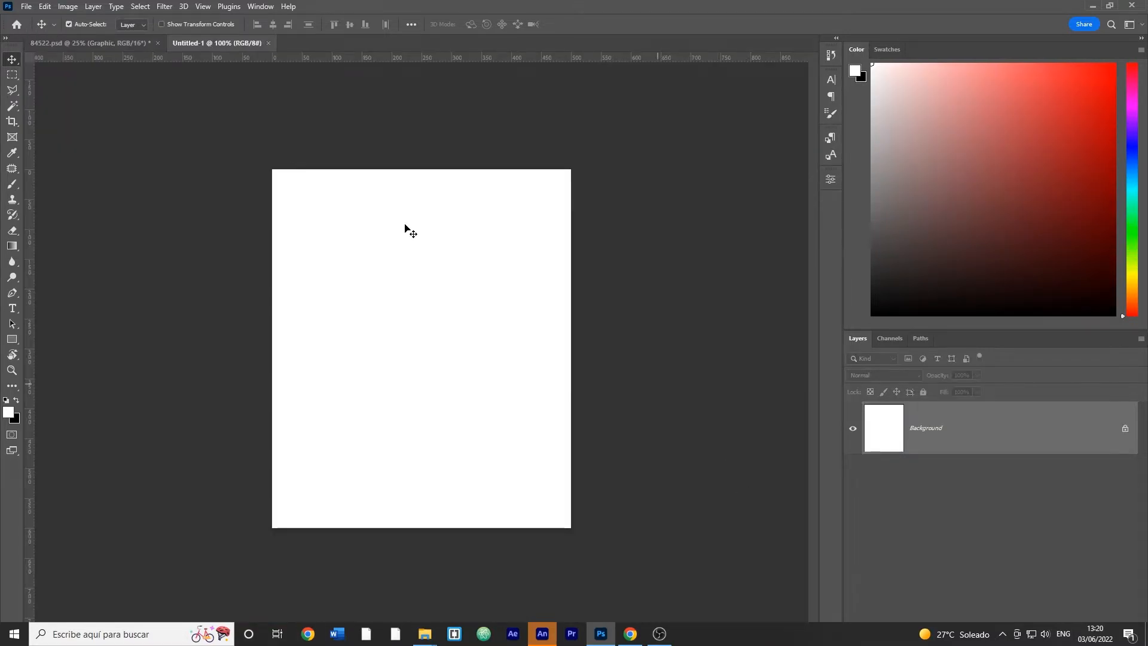
{"action": "left_click", "coordinate": [116, 47]}
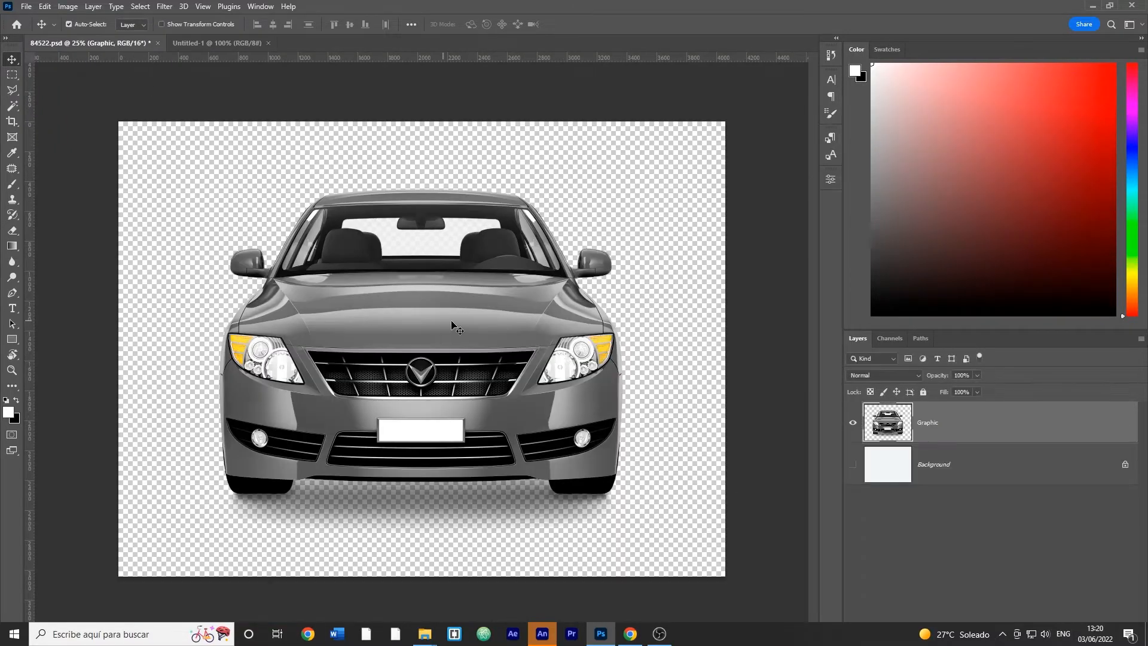
{"action": "left_click_drag", "start_coordinate": [425, 309], "coordinate": [467, 359]}
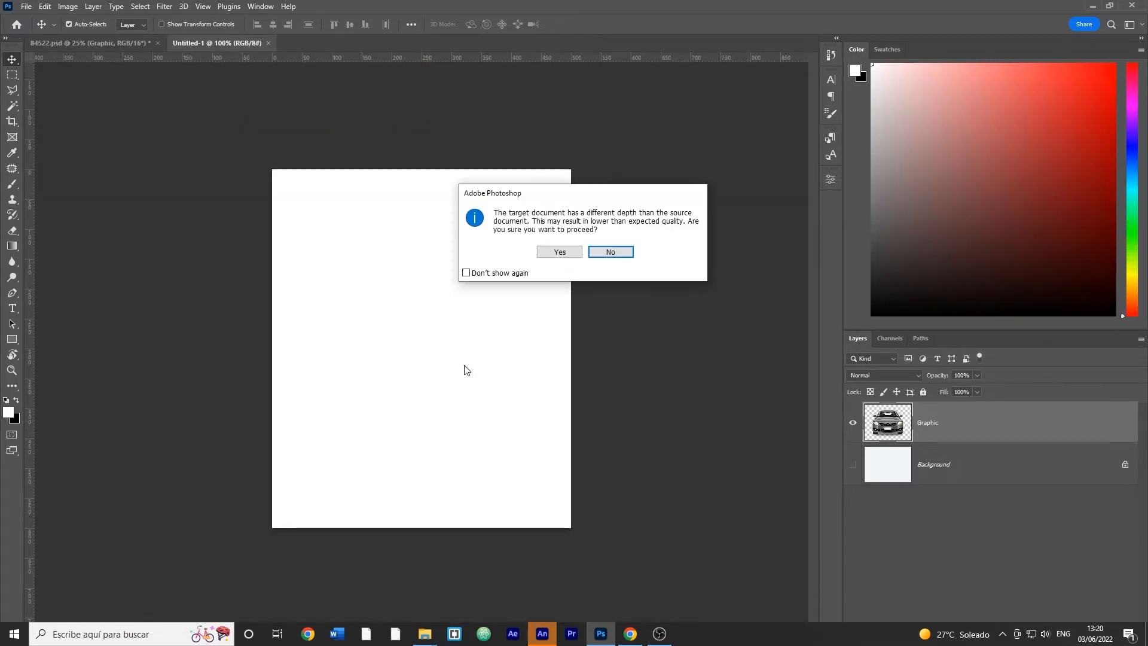
{"action": "left_click", "coordinate": [558, 253]}
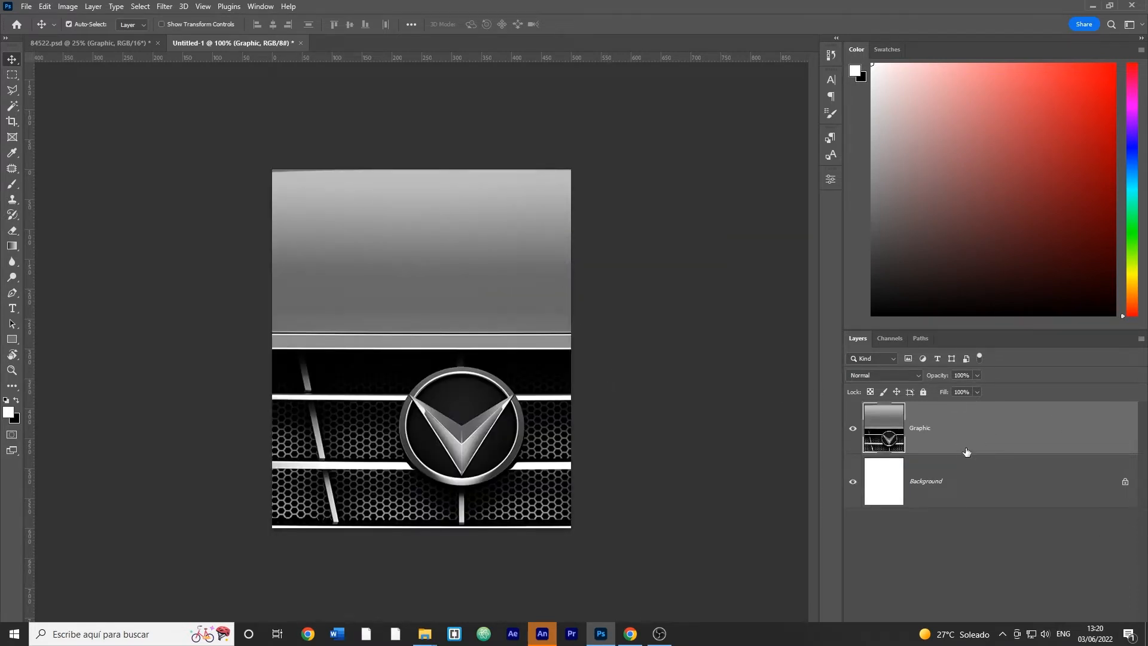
- Convert the car layer to a Smart Object and scale it to 16.80%, centred horizontally with a small margin inside the canvas
{"action": "right_click", "coordinate": [949, 438]}
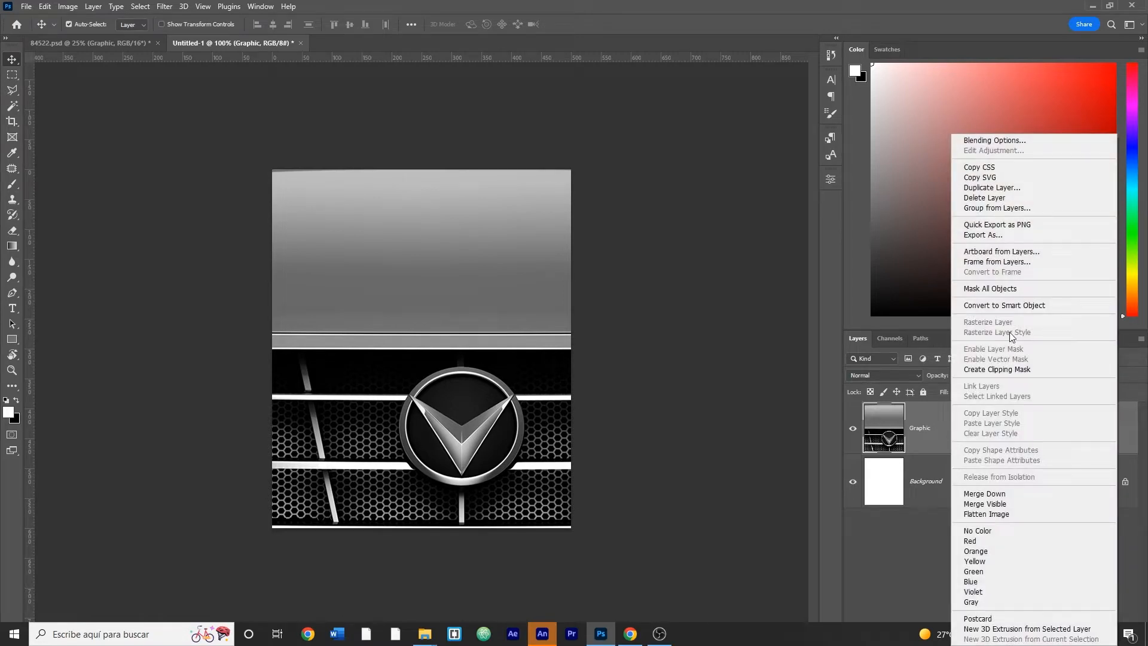
{"action": "left_click", "coordinate": [1022, 309]}
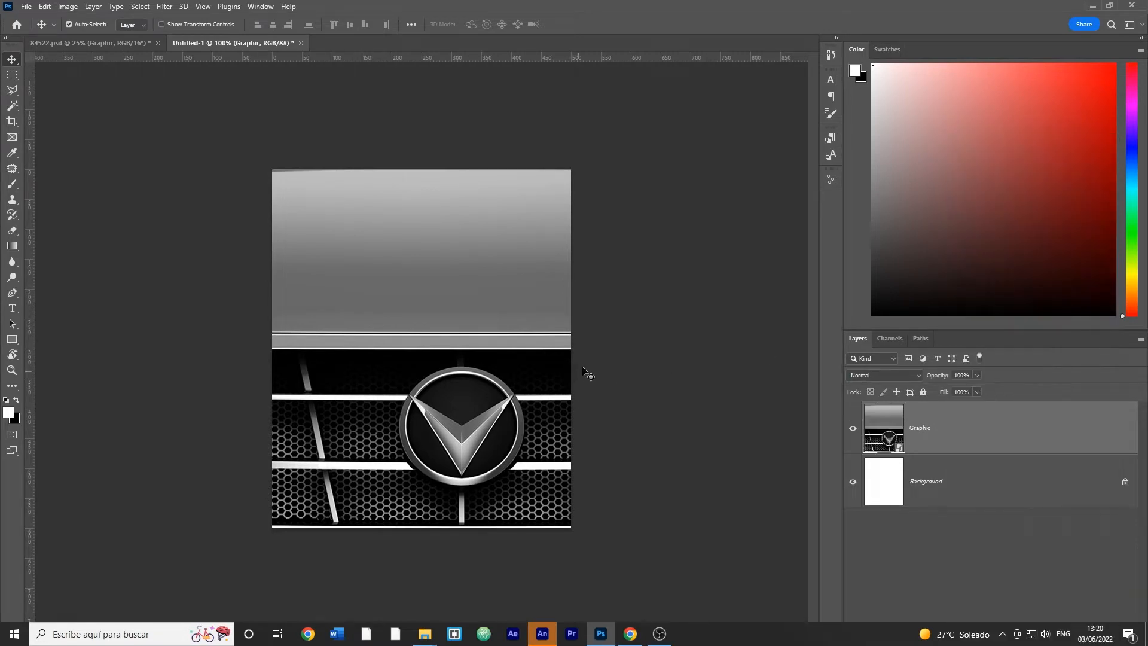
{"action": "key", "text": "ctrl+t"}
{"action": "scroll", "coordinate": [519, 402], "scroll_direction": "down", "scroll_amount": 5}
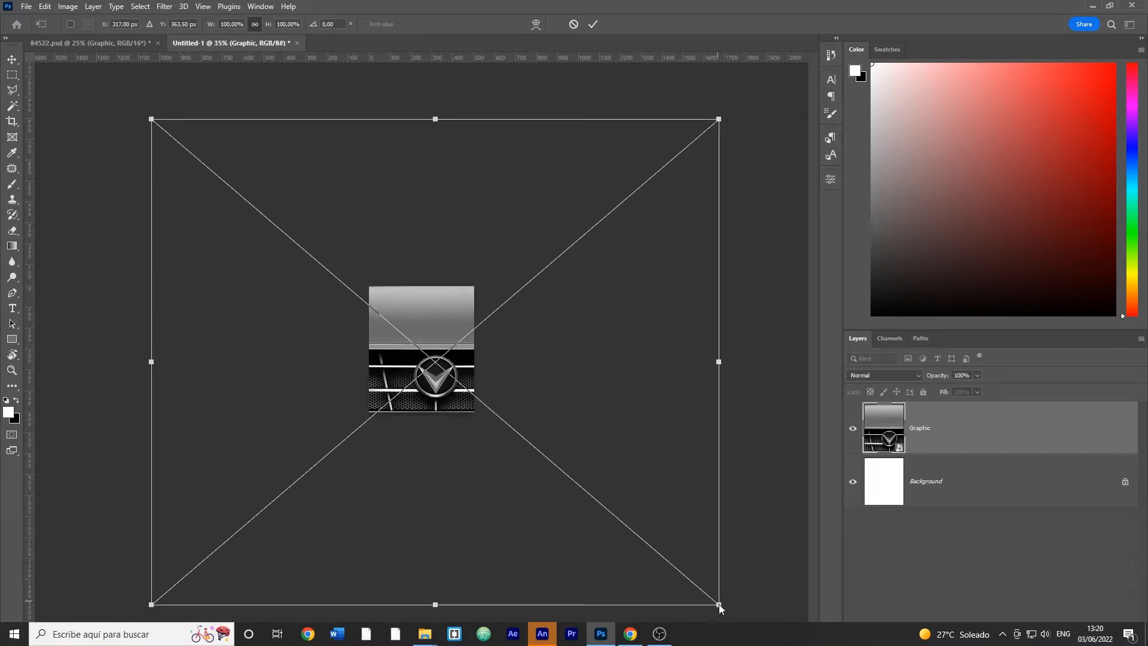
{"action": "left_click_drag", "start_coordinate": [715, 600], "coordinate": [466, 424]}
{"action": "left_click_drag", "start_coordinate": [465, 366], "coordinate": [452, 363]}
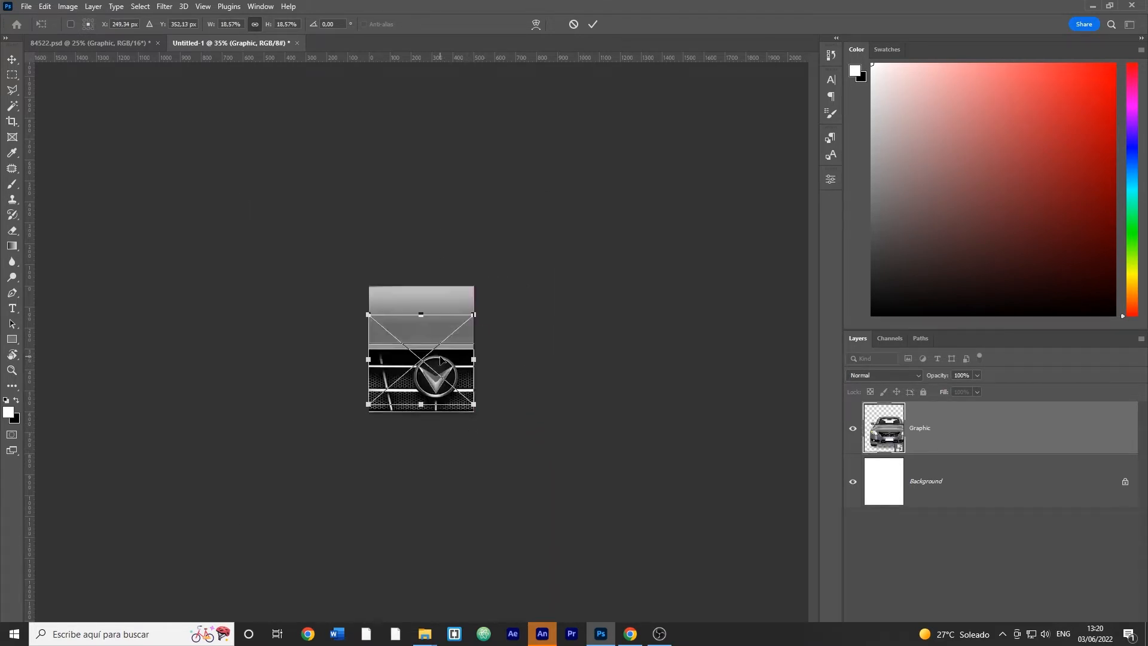
{"action": "key", "text": "ctrl+plus"}
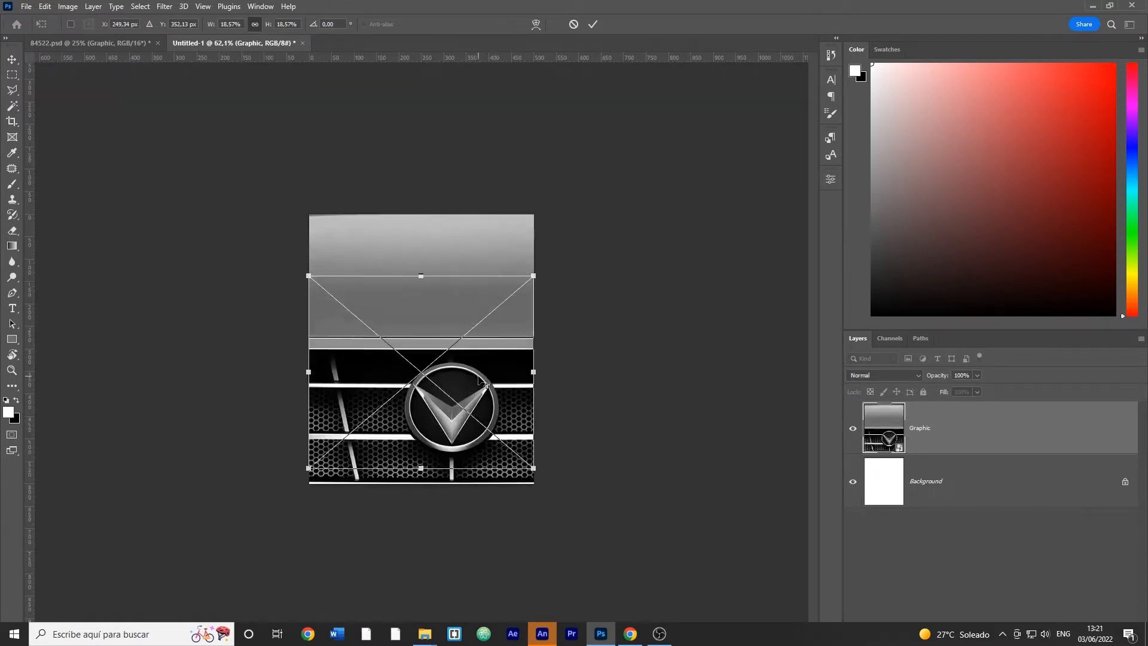
{"action": "key", "text": "ctrl+plus"}
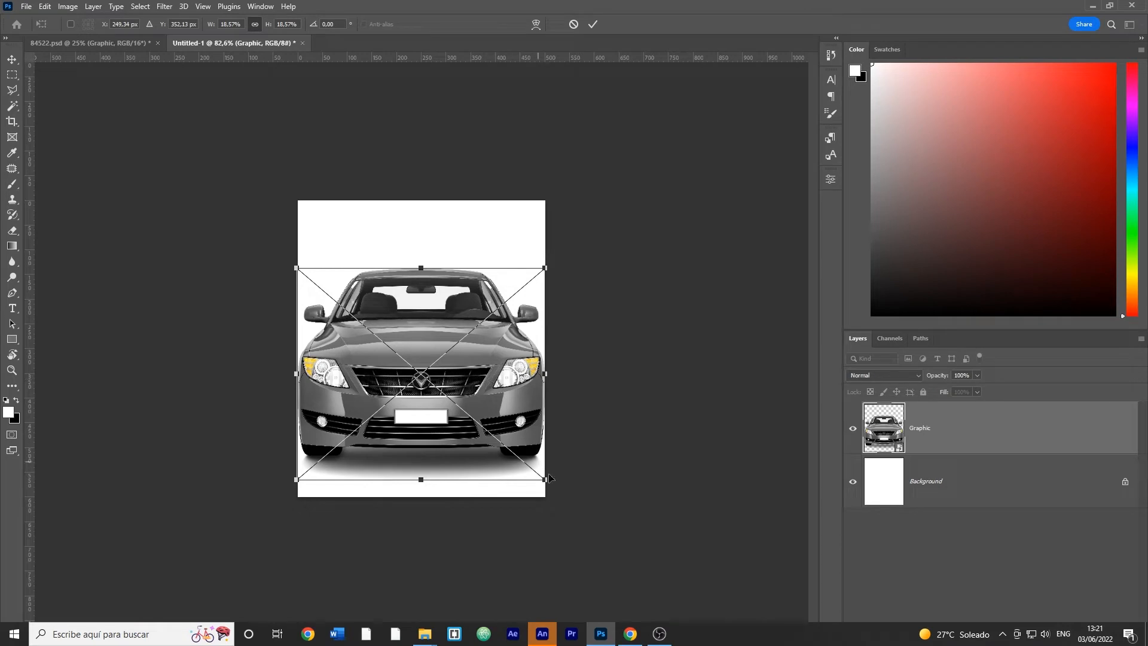
{"action": "left_click_drag", "start_coordinate": [545, 480], "coordinate": [533, 470]}
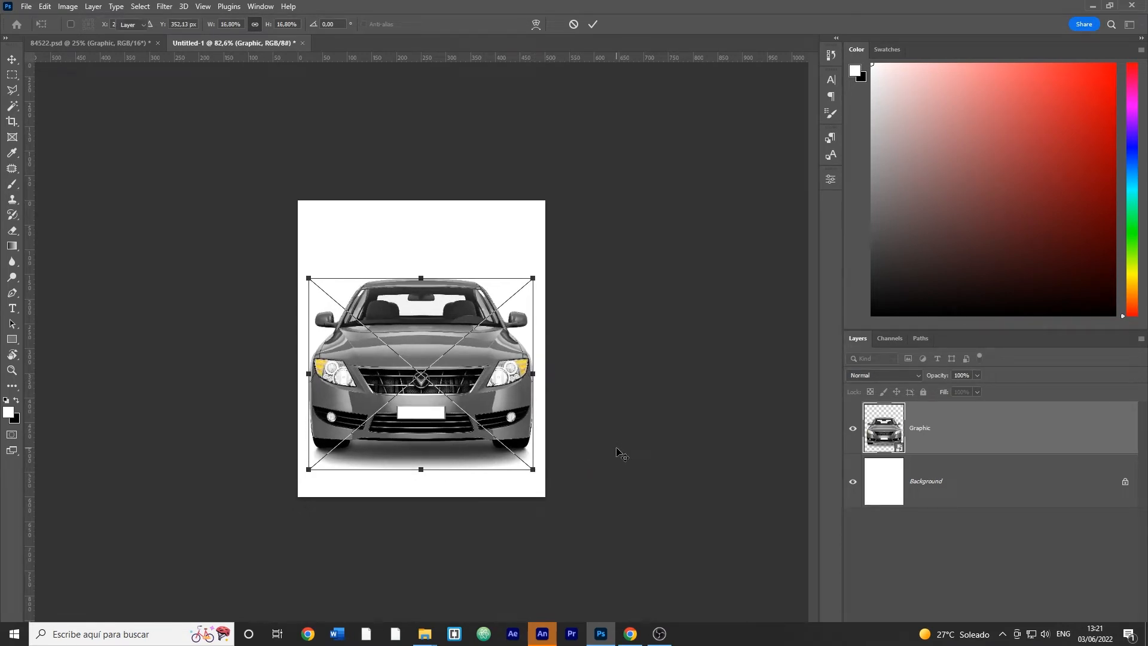
{"action": "key", "text": "Return"}
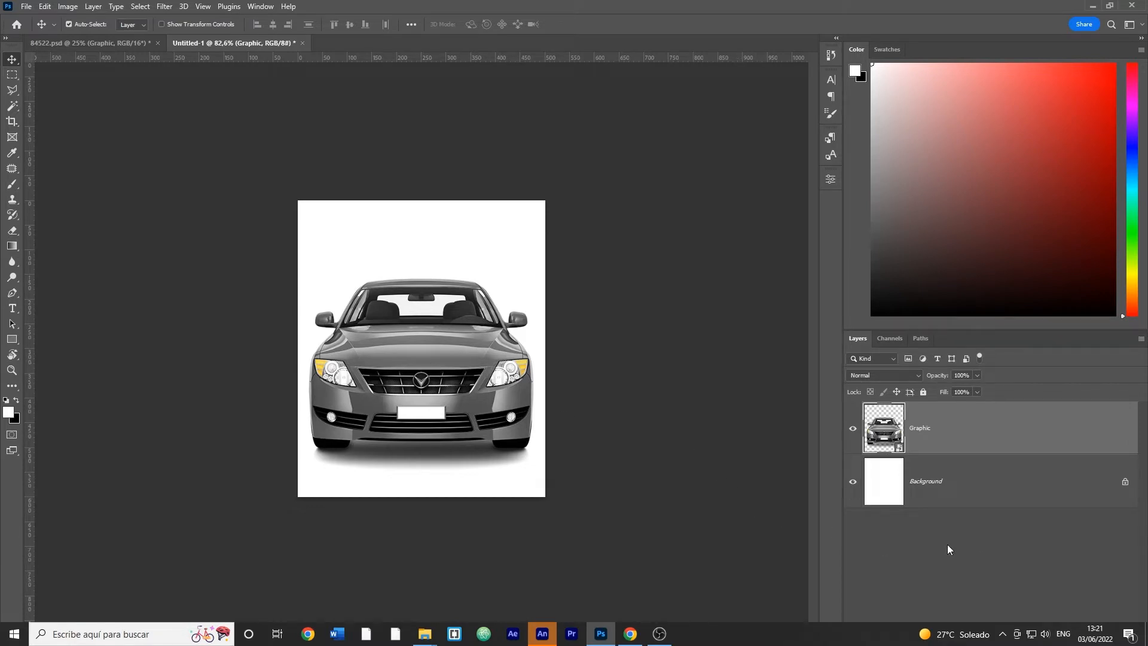
- Hide the white Background layer of the new document so the car sits on transparency
{"action": "left_click", "coordinate": [854, 482]}
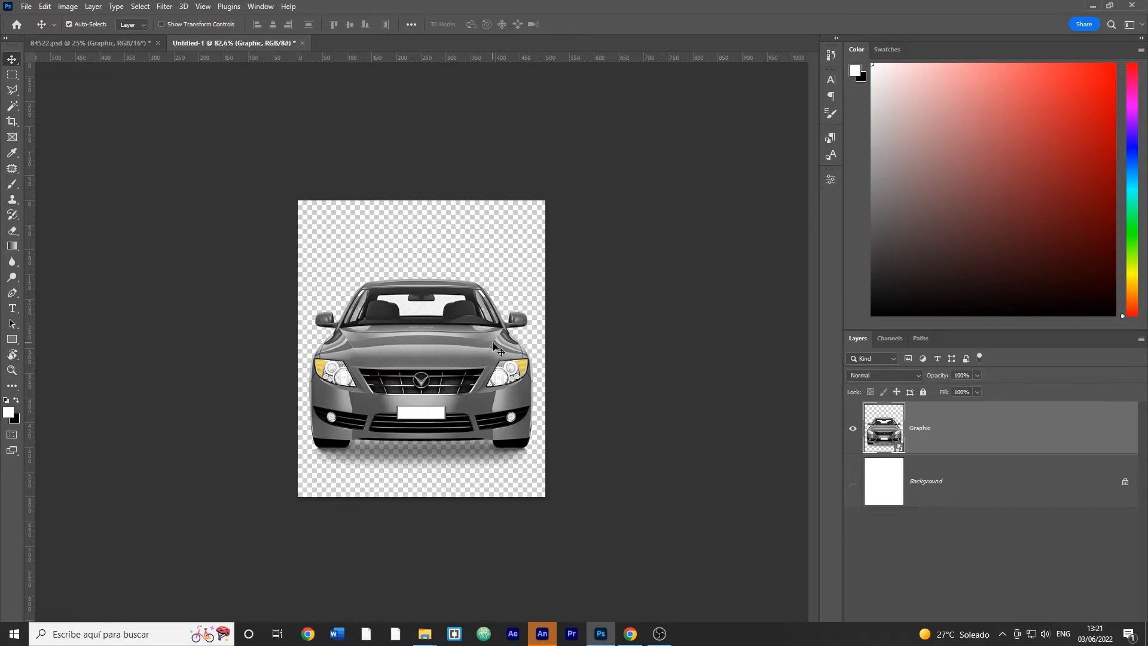
- Export the document as a 500 x 600 px PNG with transparency, leaving Smaller File (8-bit) off
{"action": "left_click", "coordinate": [26, 7]}
{"action": "mouse_move", "coordinate": [82, 192]}
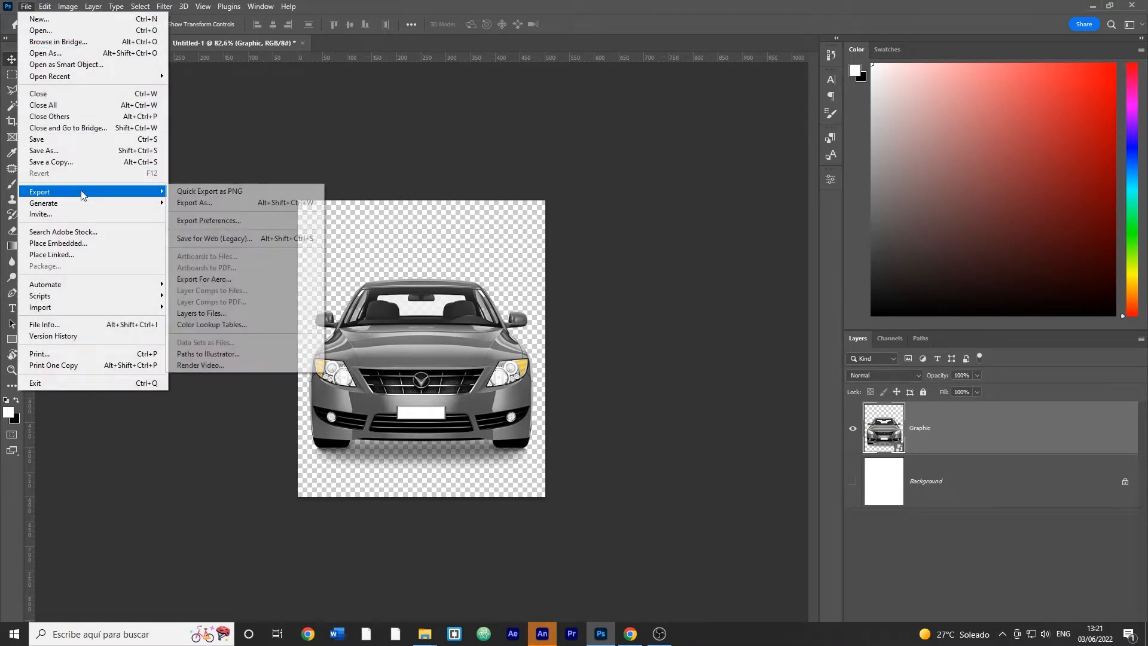
{"action": "left_click", "coordinate": [203, 207]}
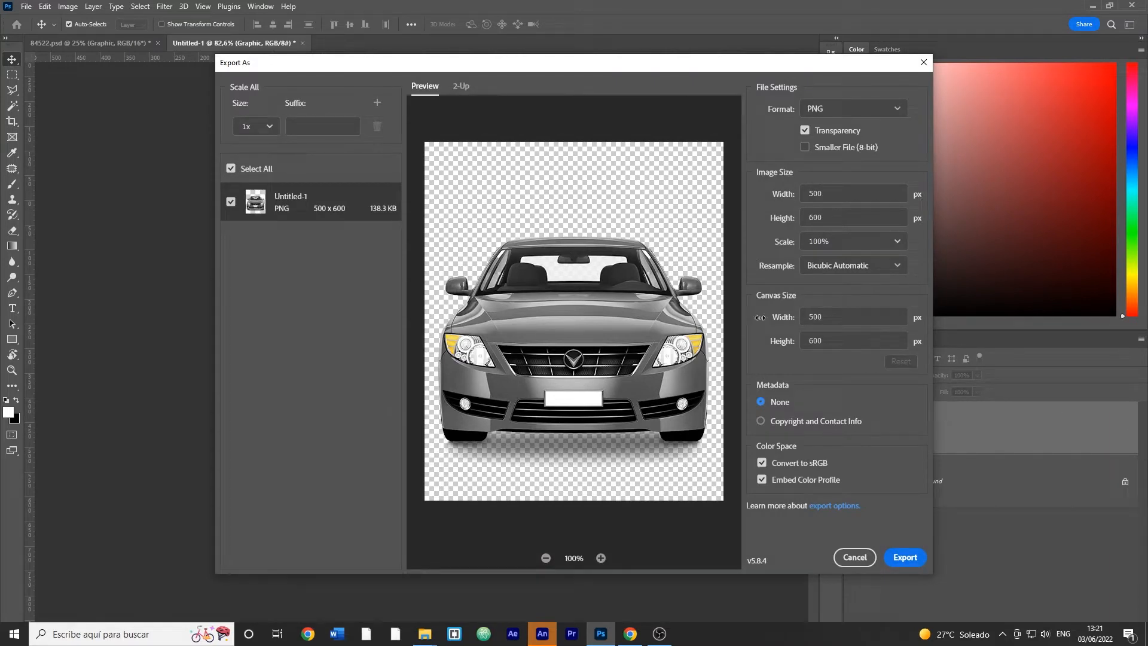
{"action": "left_click", "coordinate": [902, 114]}
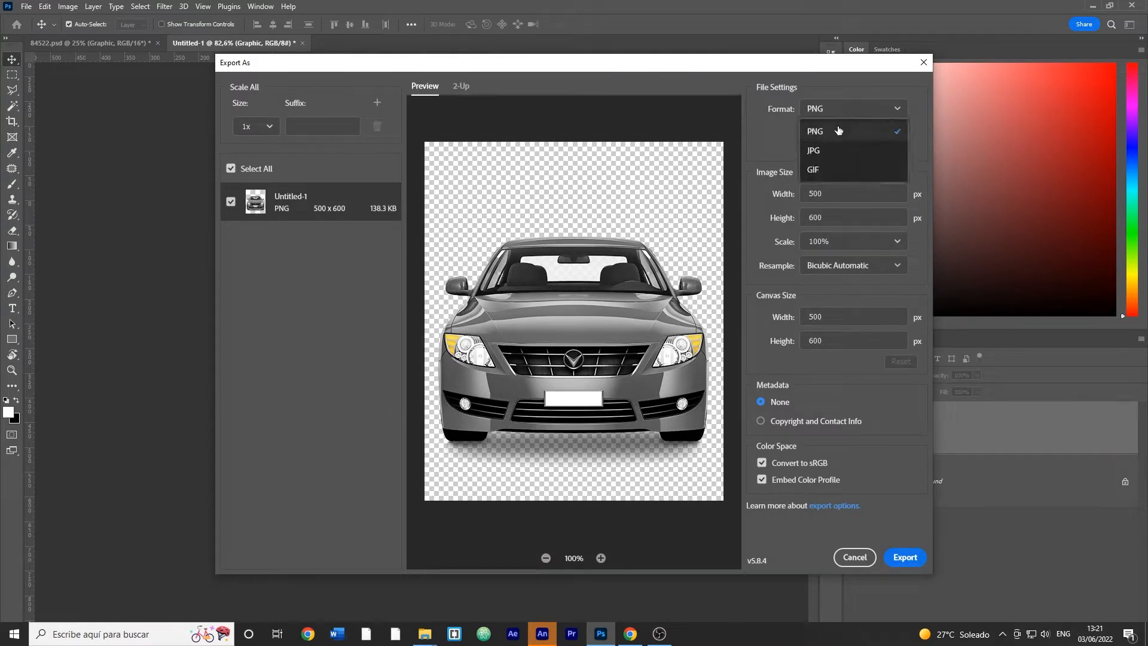
{"action": "left_click", "coordinate": [834, 131]}
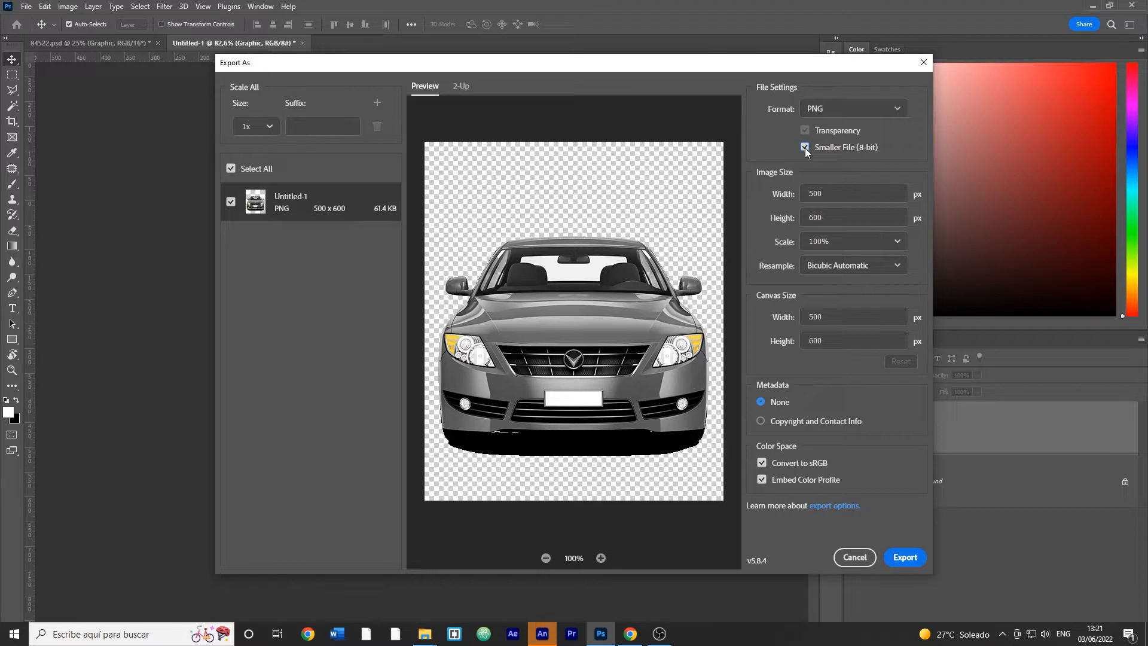
{"action": "left_click", "coordinate": [805, 149]}
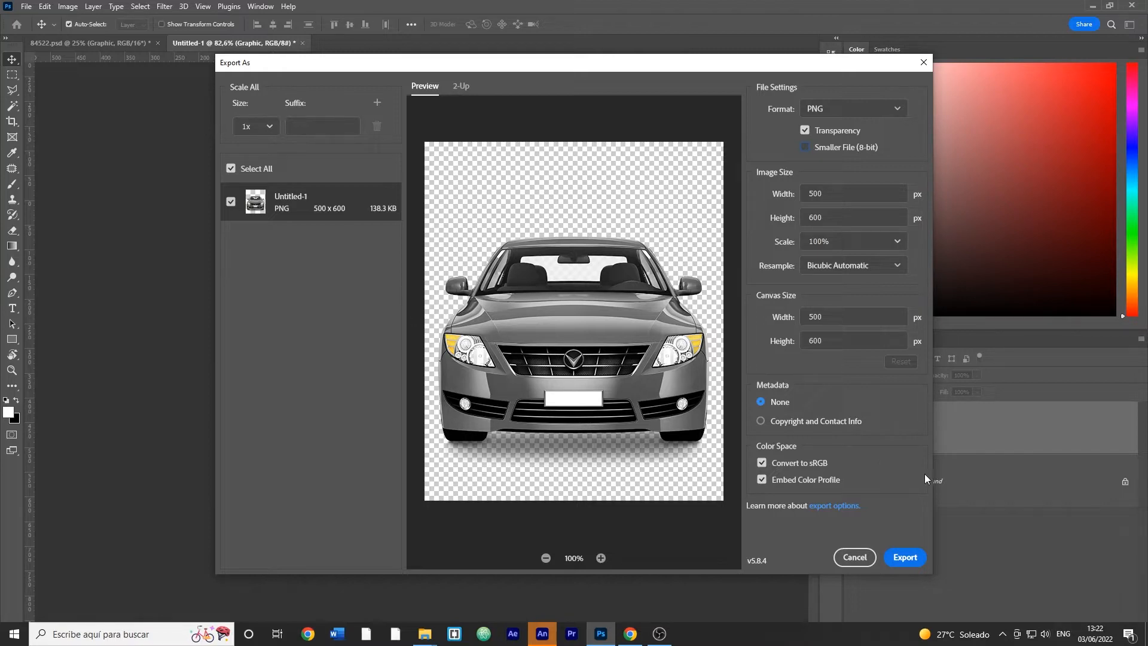
{"action": "left_click", "coordinate": [905, 558]}
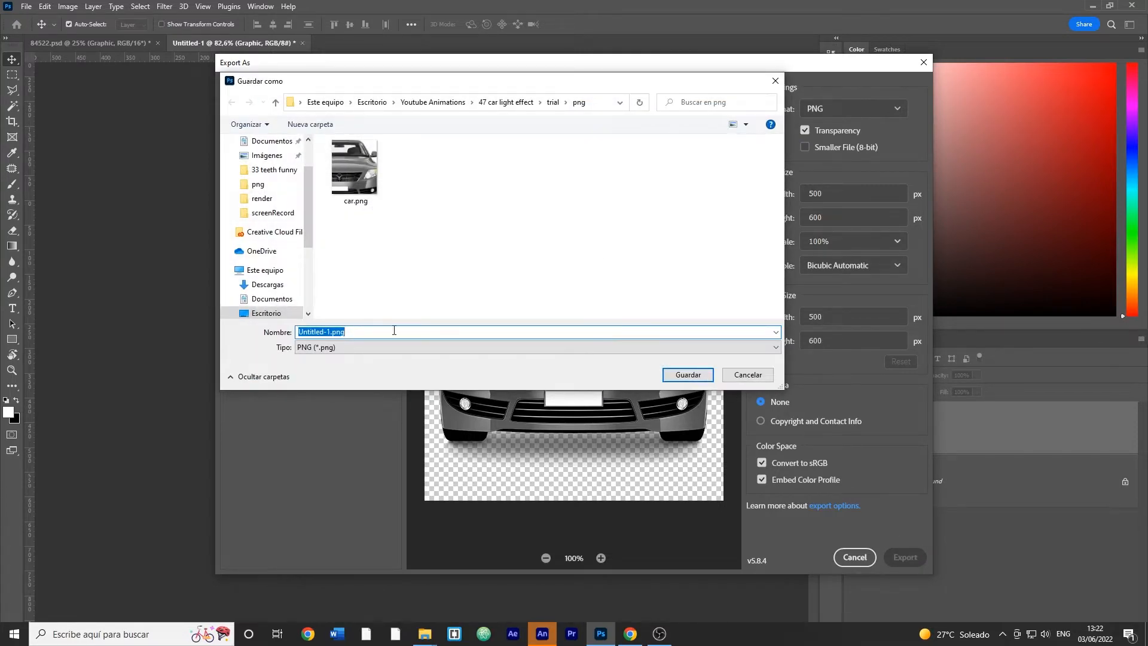
- Create a folder named png in Youtube Animations > 47 car light effect > tutorial as the export destination
{"action": "left_click", "coordinate": [394, 331]}
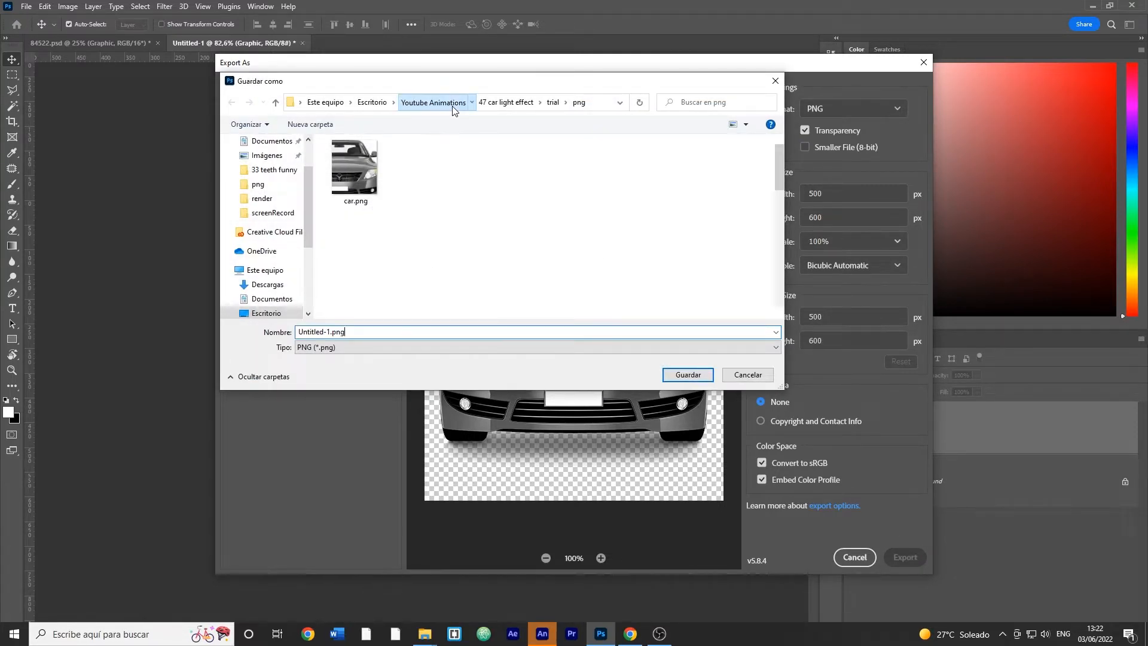
{"action": "left_click", "coordinate": [433, 102]}
{"action": "scroll", "coordinate": [358, 299], "scroll_direction": "down", "scroll_amount": 3}
{"action": "double_click", "coordinate": [371, 308]}
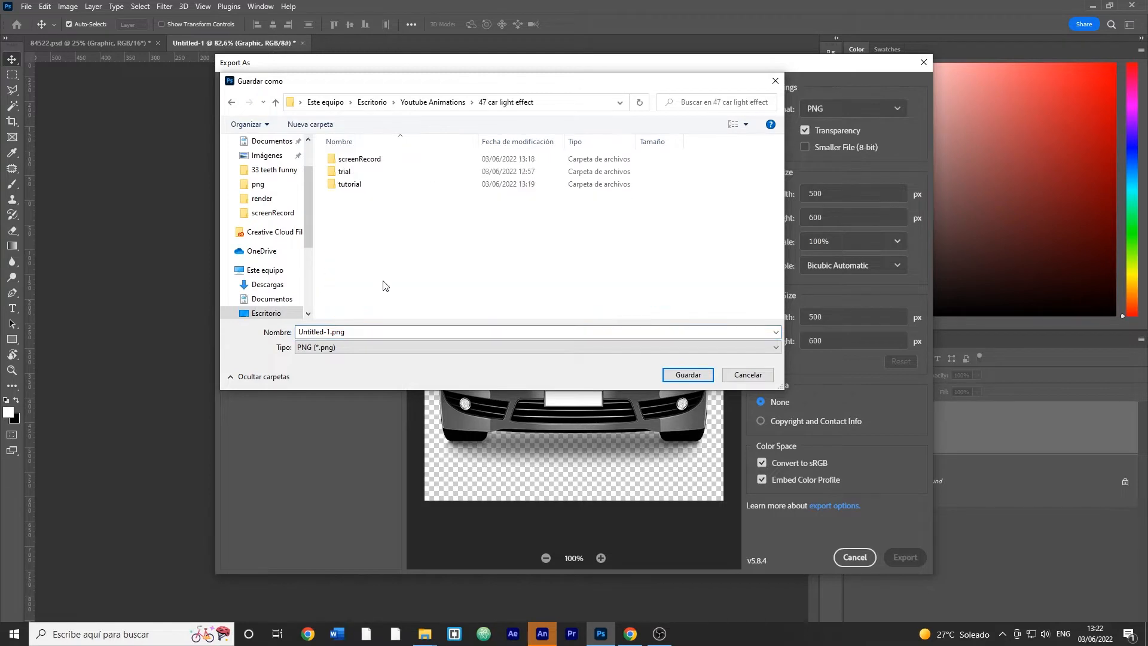
{"action": "double_click", "coordinate": [353, 185]}
{"action": "right_click", "coordinate": [393, 202]}
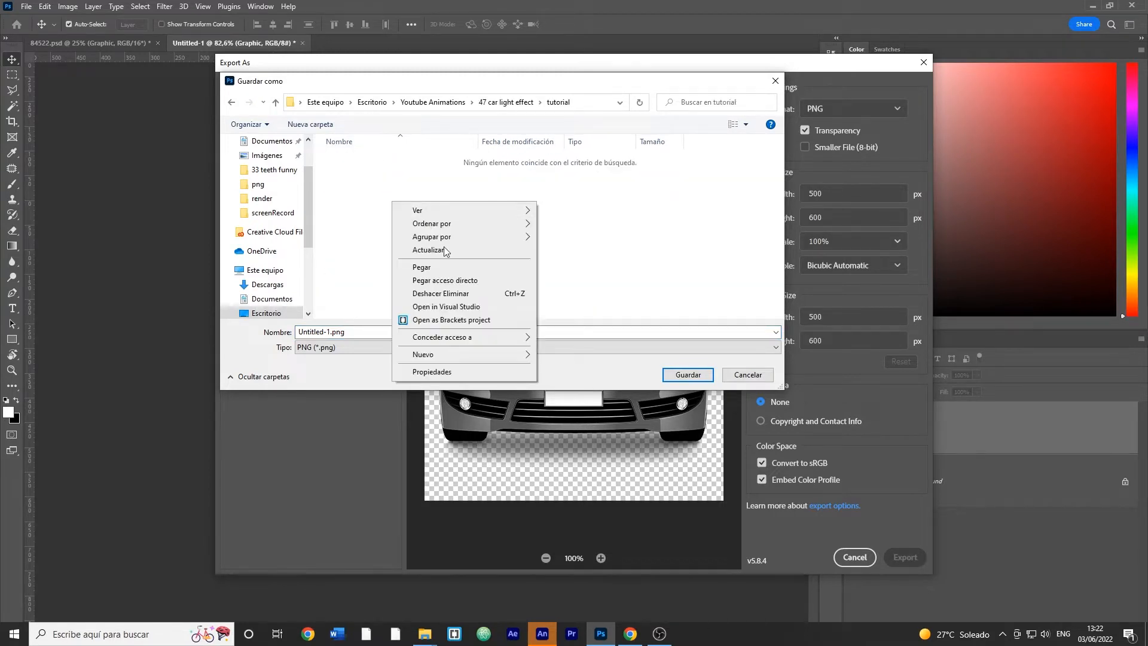
{"action": "mouse_move", "coordinate": [467, 354]}
{"action": "left_click", "coordinate": [573, 357]}
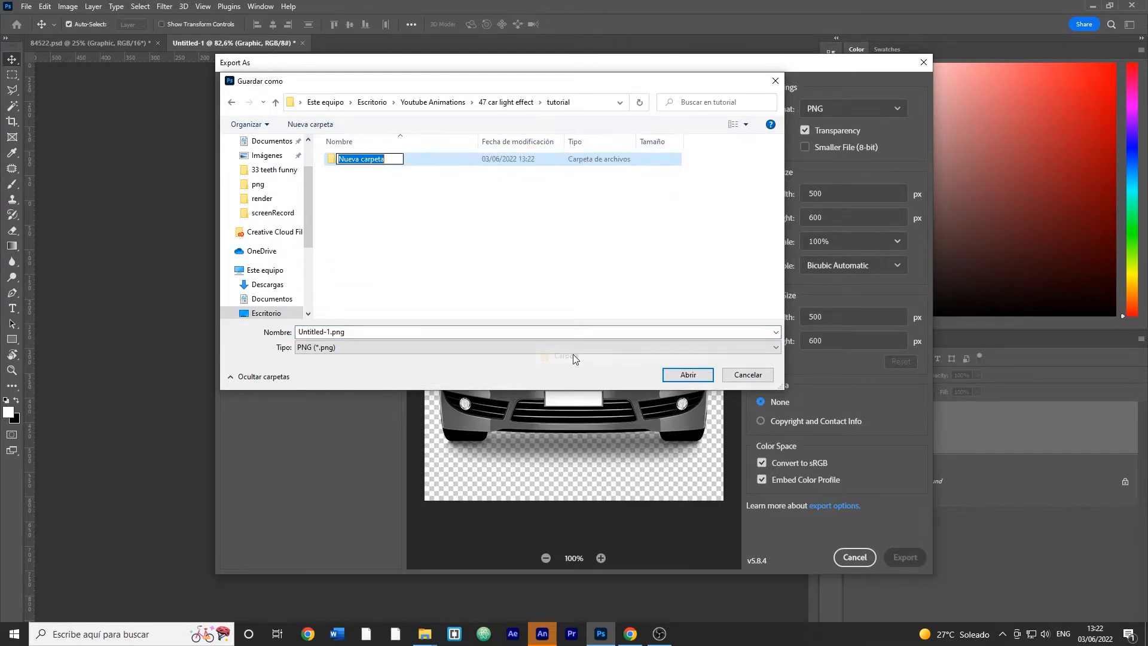
{"action": "type", "text": "png"}
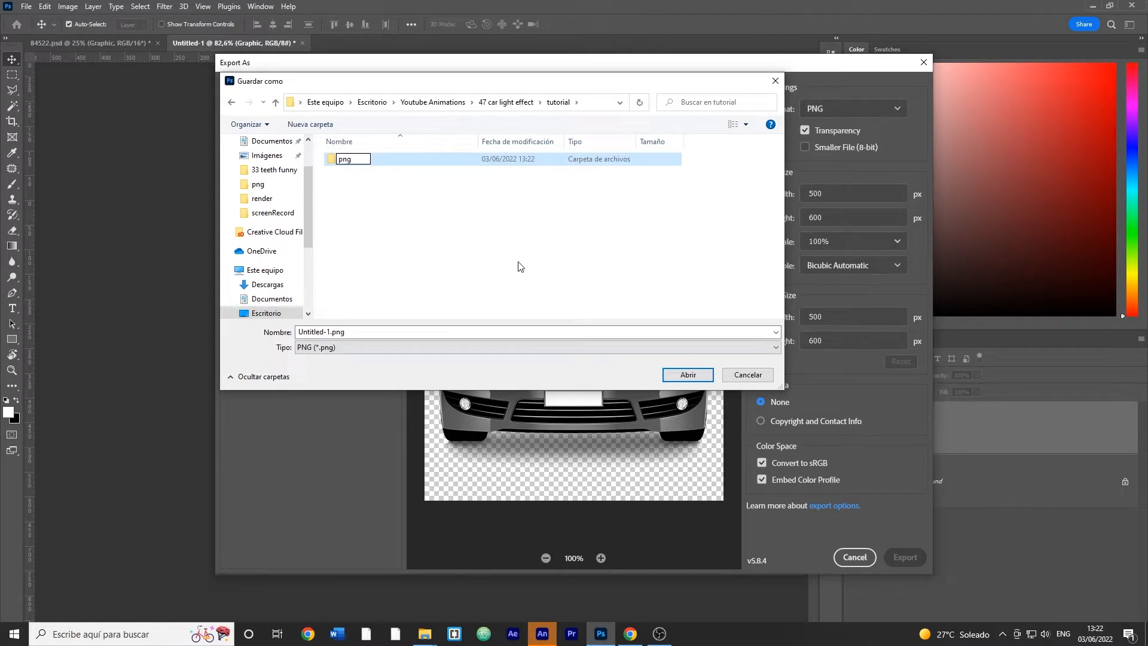
{"action": "left_click", "coordinate": [351, 170]}
- Save the exported image as car inside the new png folder
{"action": "double_click", "coordinate": [347, 160]}
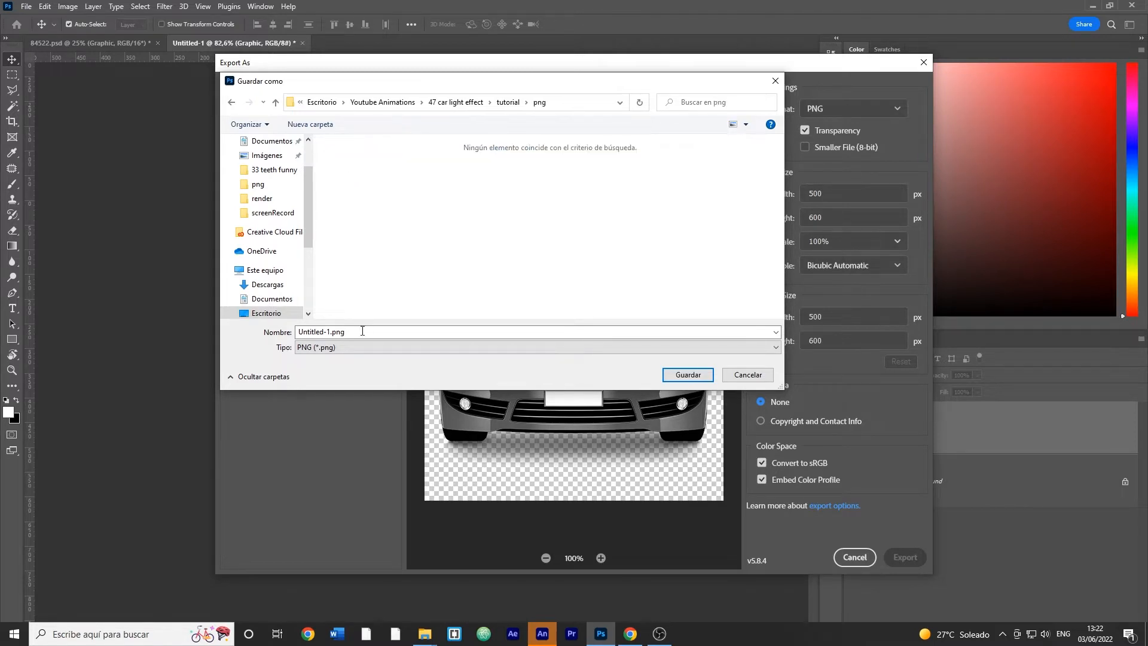
{"action": "type", "text": "car"}
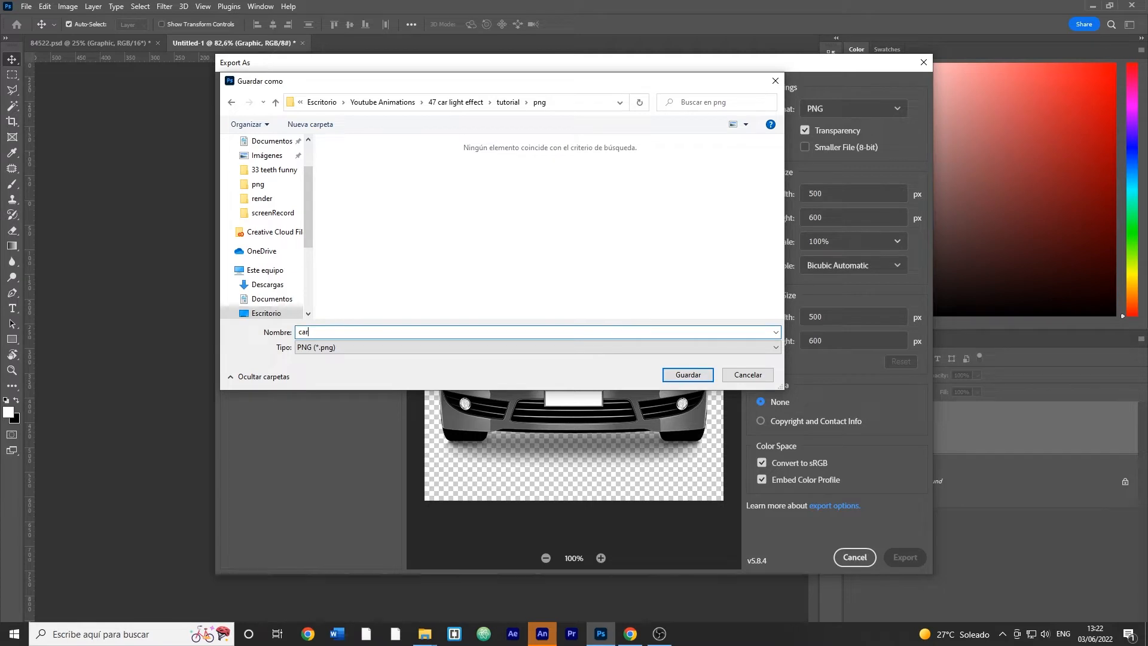
{"action": "left_click", "coordinate": [688, 374]}
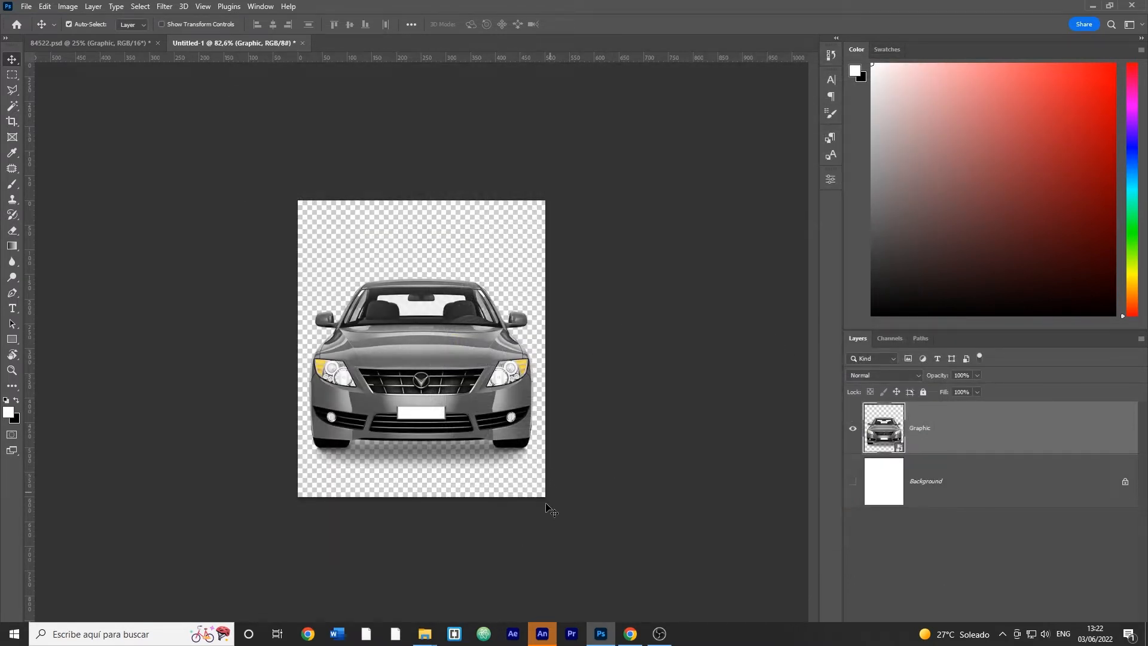
- Switch to Adobe Animate and create a 300 x 600 HTML5 Canvas document at 24 fps
{"action": "left_click", "coordinate": [544, 634]}
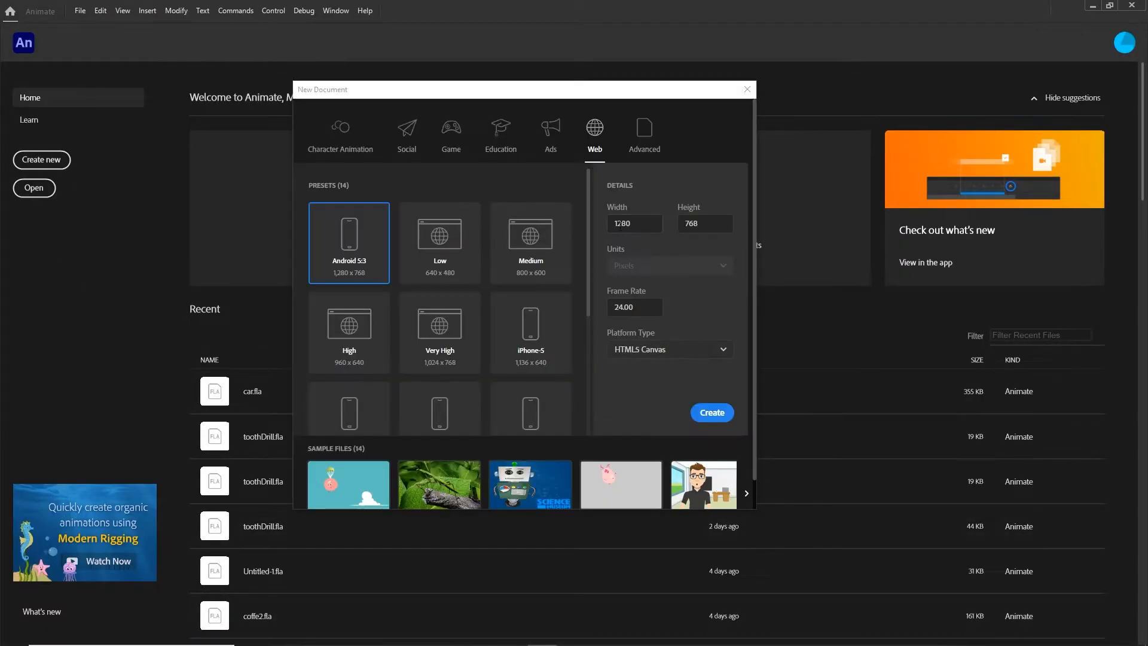
{"action": "type", "text": "128"}
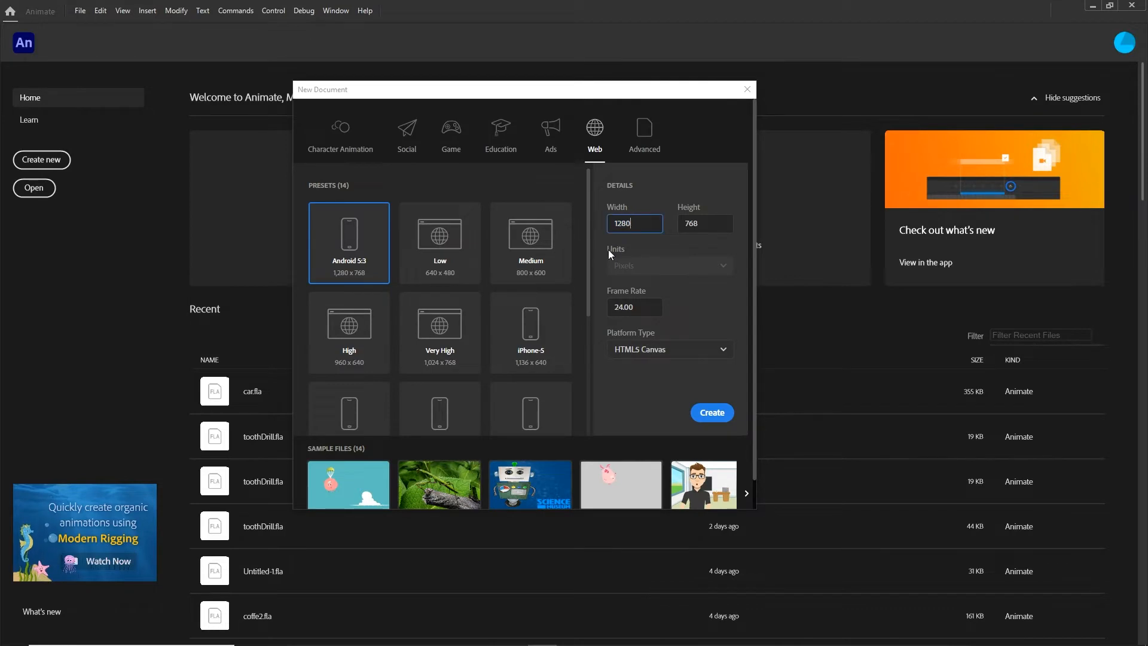
{"action": "key", "text": "BackSpace"}
{"action": "key", "text": "BackSpace"}
{"action": "key", "text": "BackSpace"}
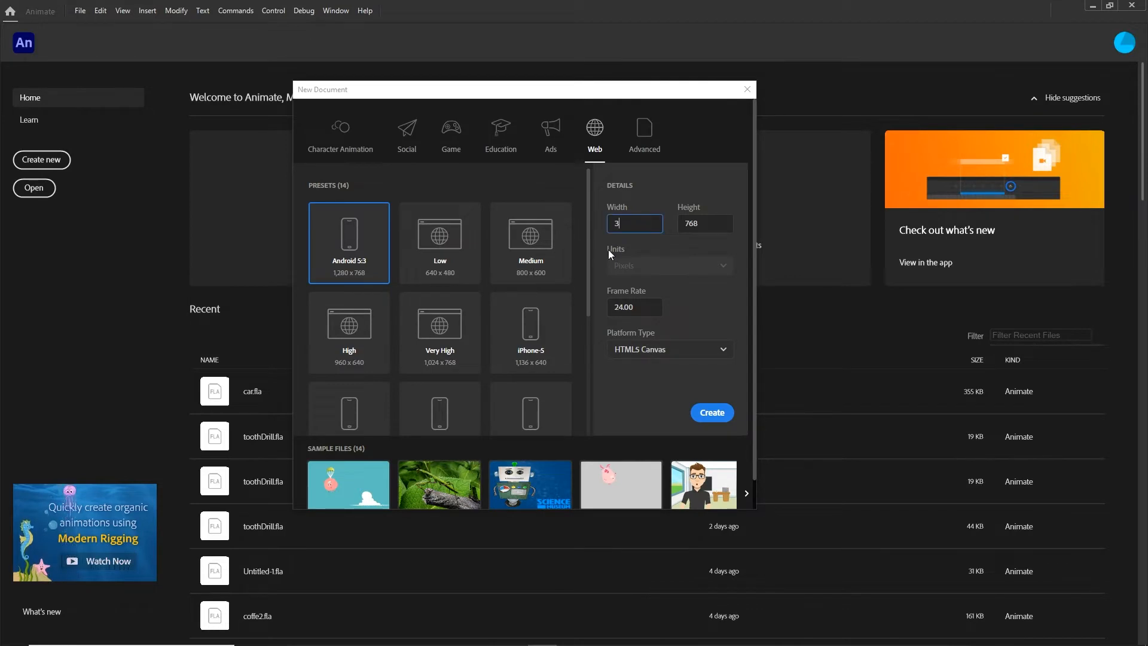
{"action": "type", "text": "300"}
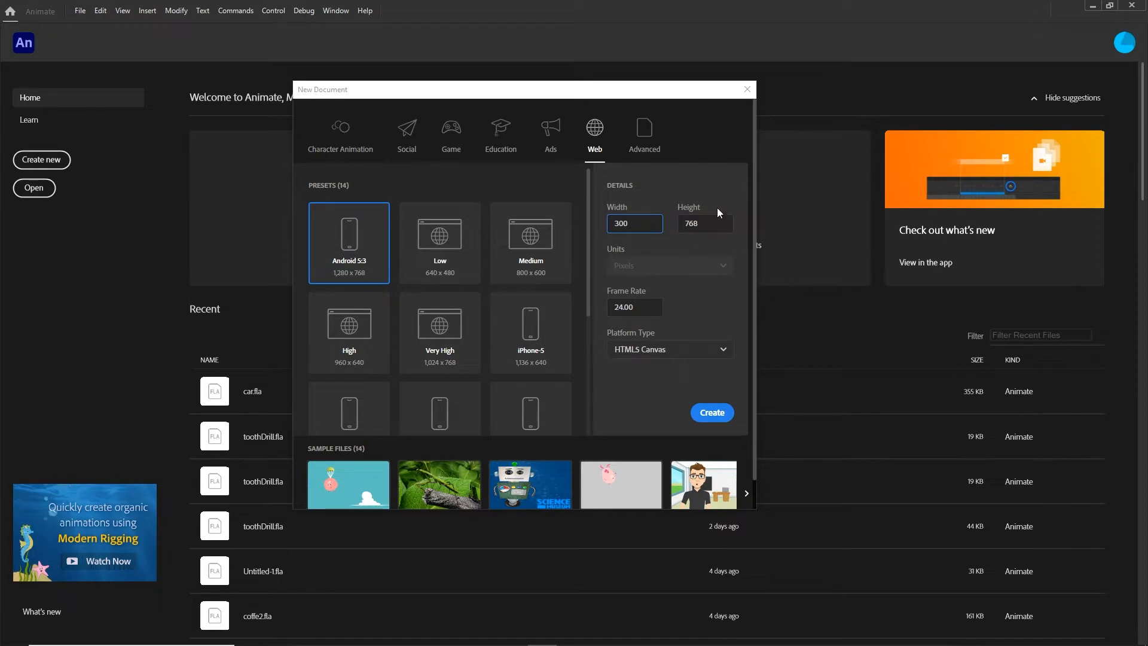
{"action": "key", "text": "Tab"}
{"action": "type", "text": "600"}
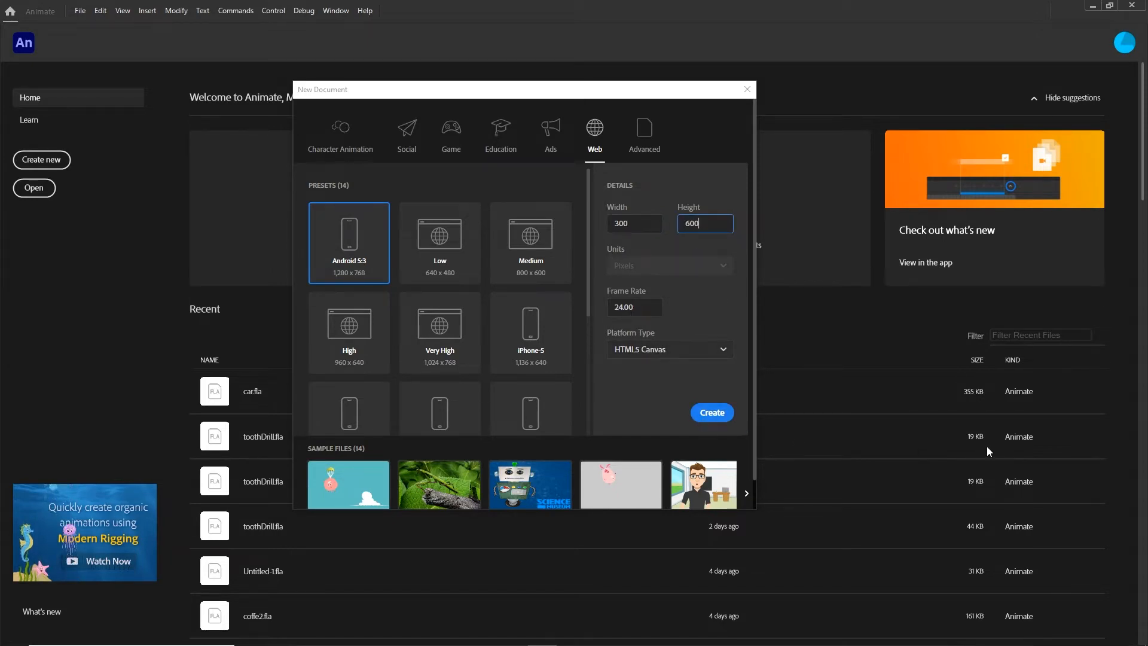
{"action": "left_click", "coordinate": [716, 416]}
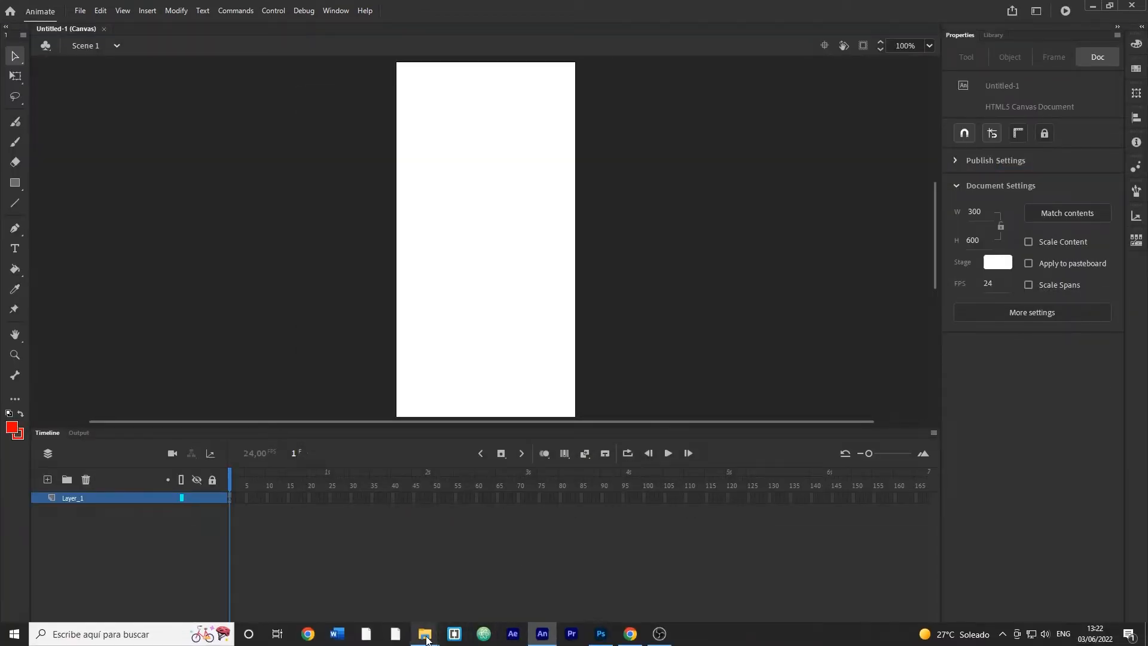
- Place car.png from the tutorial > png folder onto the stage of the new Animate document
{"action": "mouse_move", "coordinate": [425, 634]}
{"action": "mouse_move", "coordinate": [495, 582]}
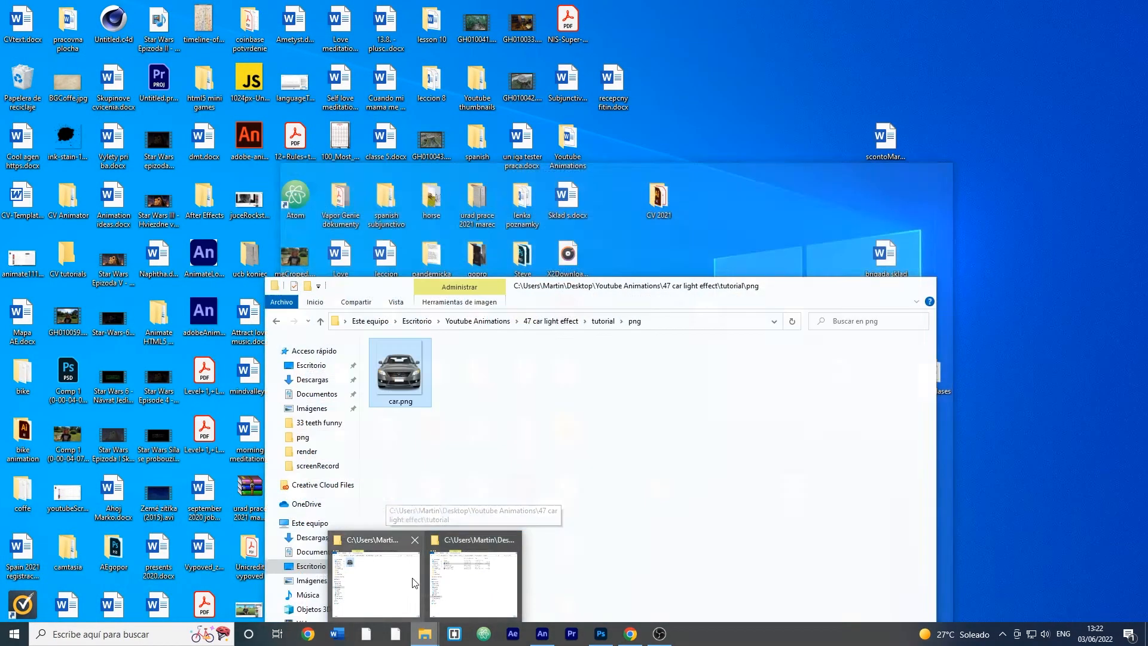
{"action": "left_click", "coordinate": [413, 582]}
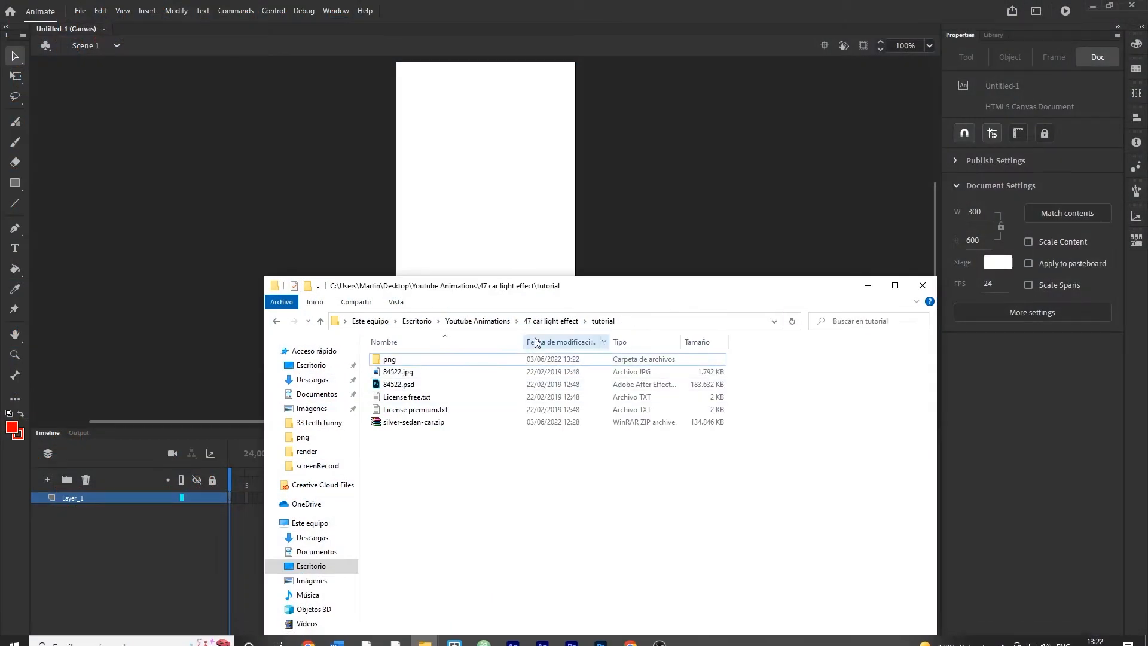
{"action": "left_click", "coordinate": [550, 321]}
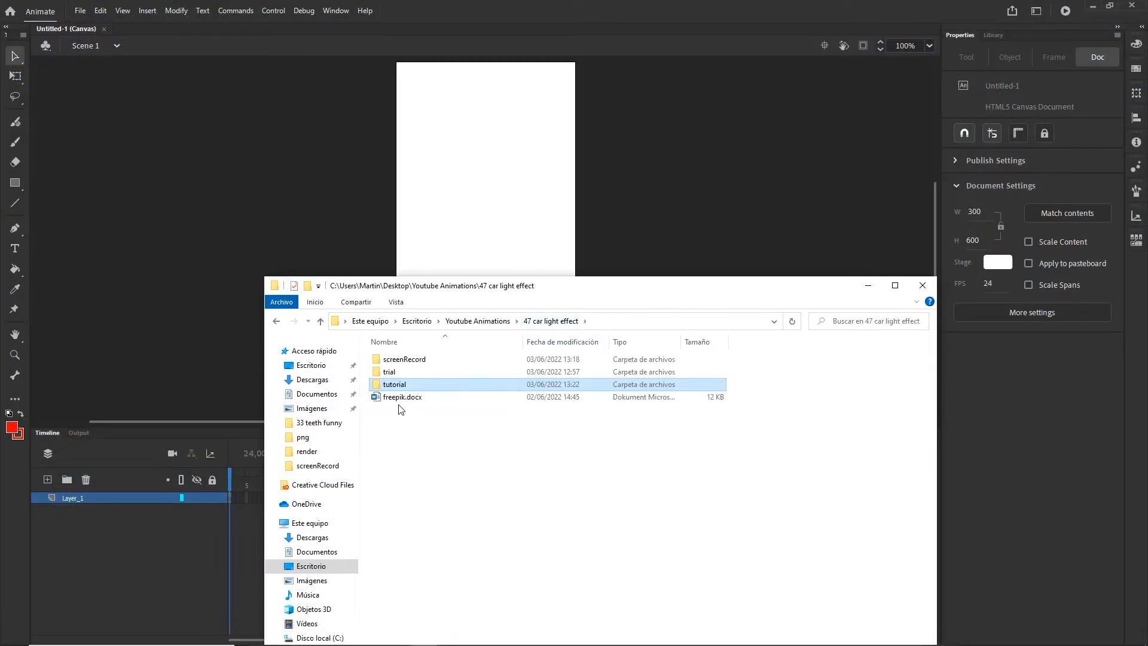
{"action": "double_click", "coordinate": [396, 385]}
{"action": "double_click", "coordinate": [403, 360]}
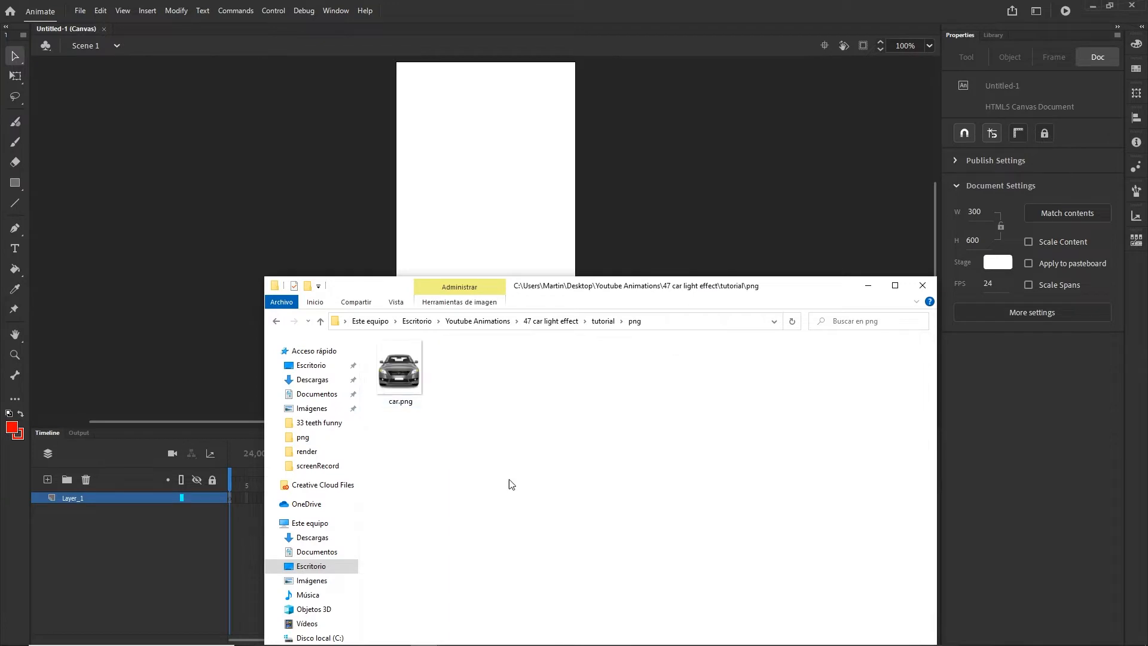
{"action": "left_click_drag", "start_coordinate": [405, 383], "coordinate": [478, 191]}
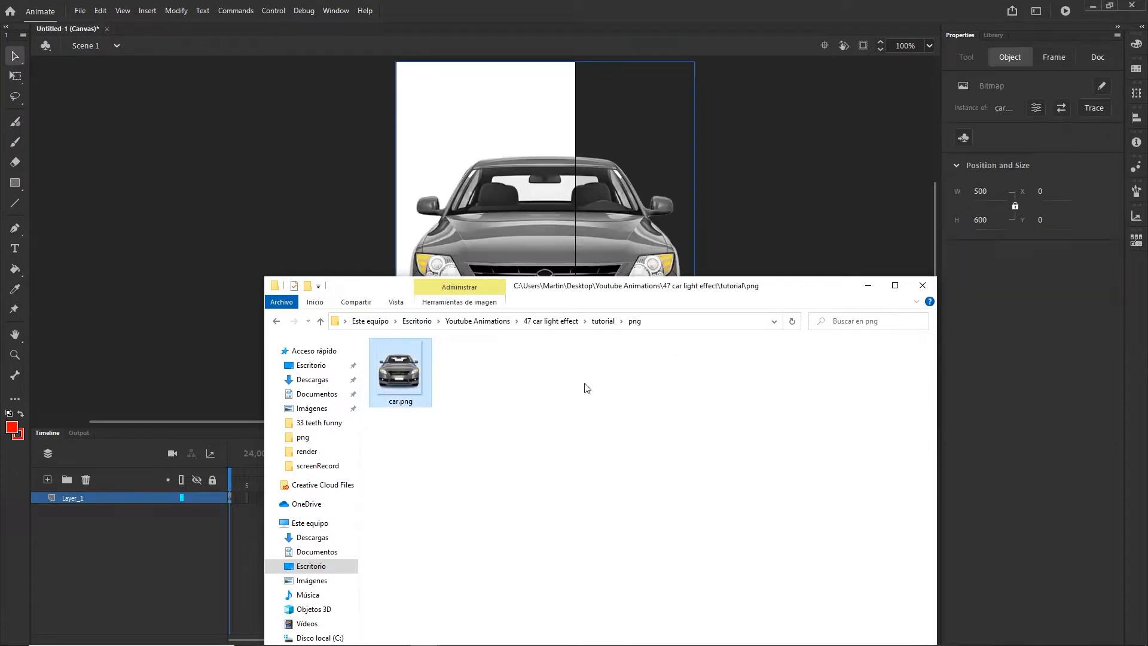
{"action": "left_click", "coordinate": [780, 280]}
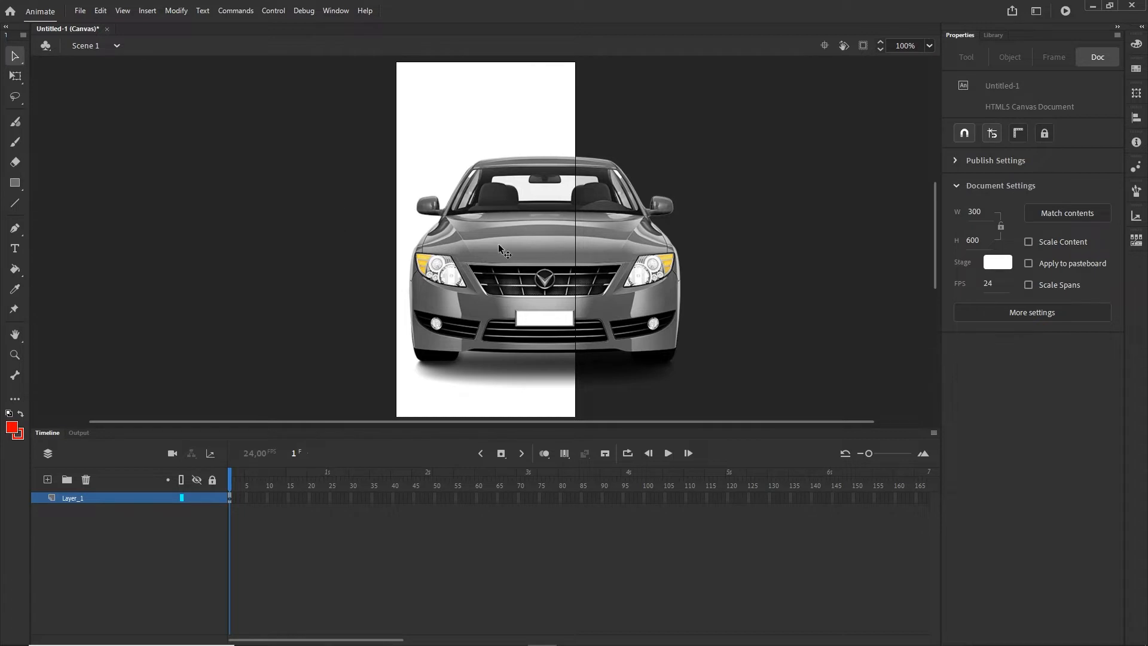
- Move the car bitmap to about X -109, Y 24, clipping content outside the stage only while positioning it
{"action": "left_click", "coordinate": [863, 47]}
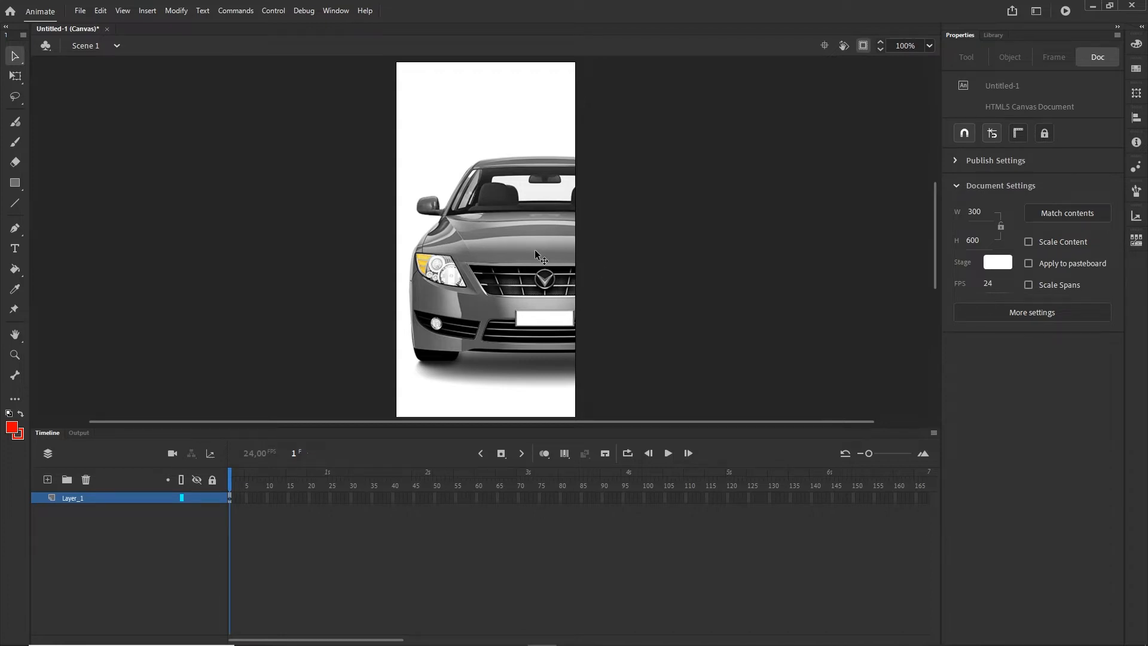
{"action": "left_click_drag", "start_coordinate": [535, 257], "coordinate": [468, 271]}
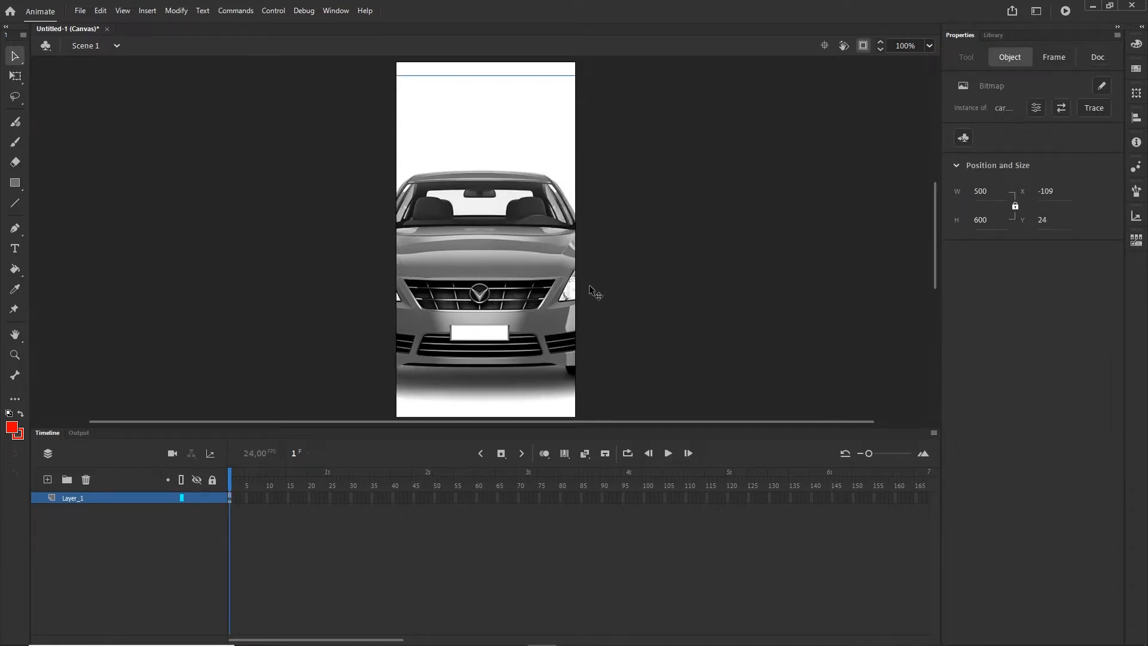
{"action": "left_click", "coordinate": [863, 47]}
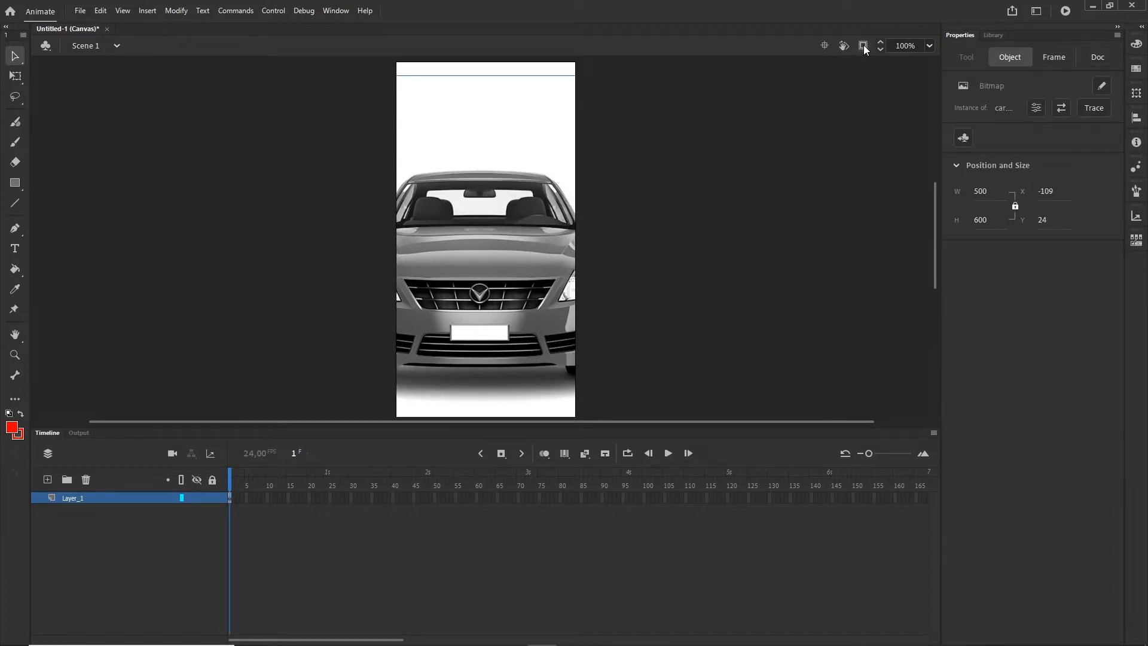
{"action": "left_click", "coordinate": [744, 305]}
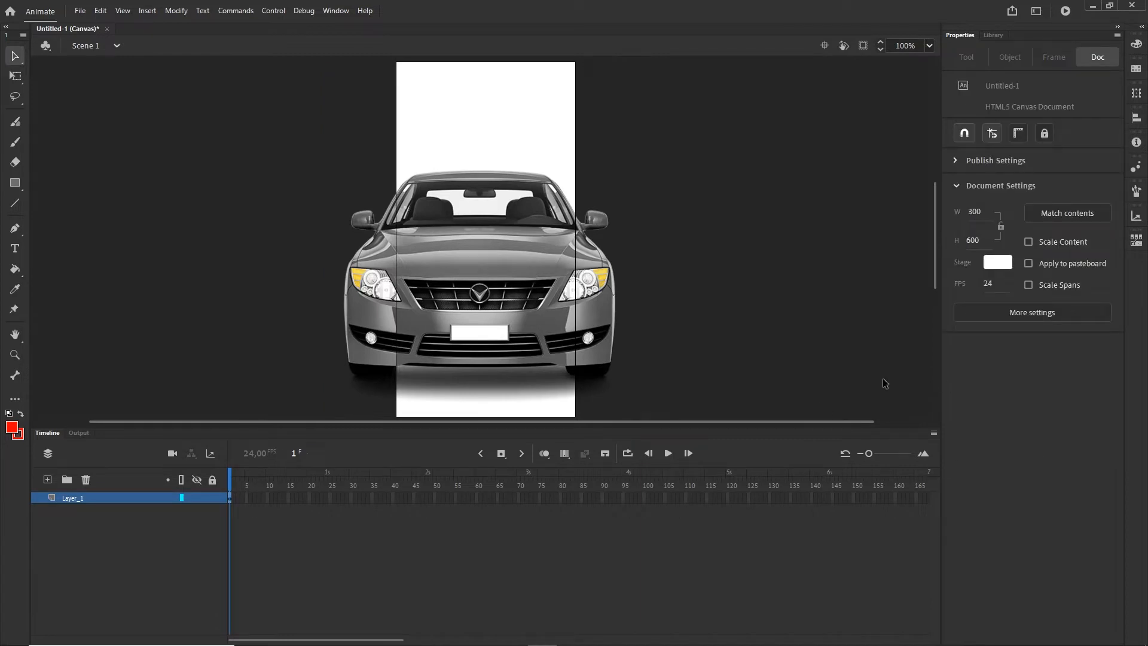
- Convert the car bitmap to a Movie Clip symbol named car, then deselect it
{"action": "left_click", "coordinate": [502, 281]}
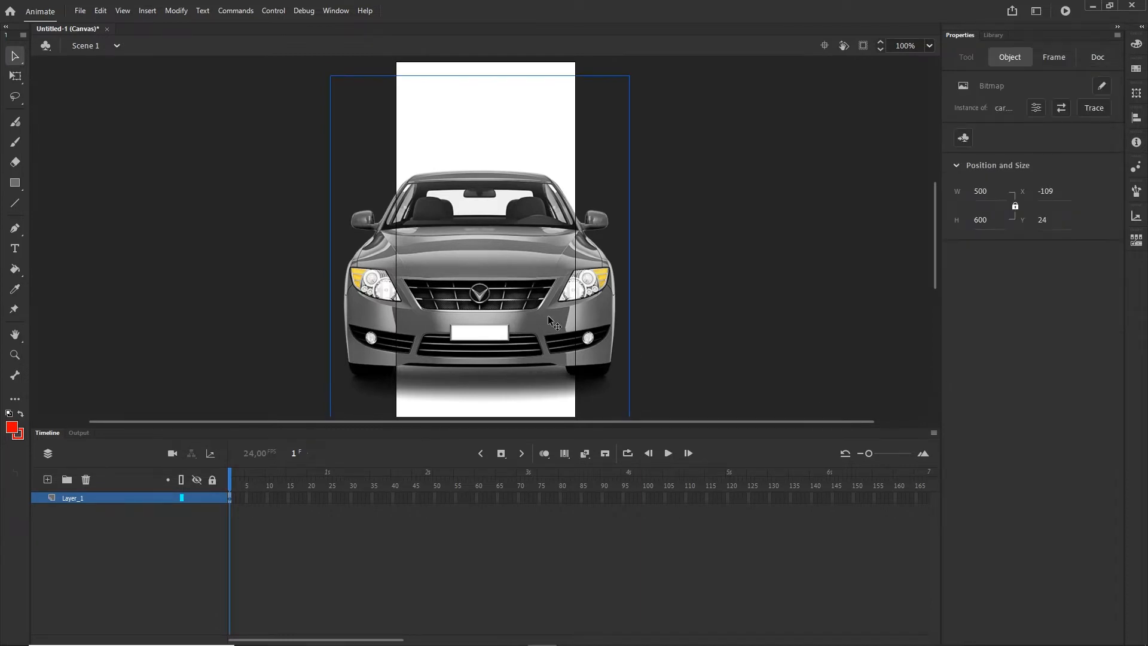
{"action": "left_click", "coordinate": [176, 11]}
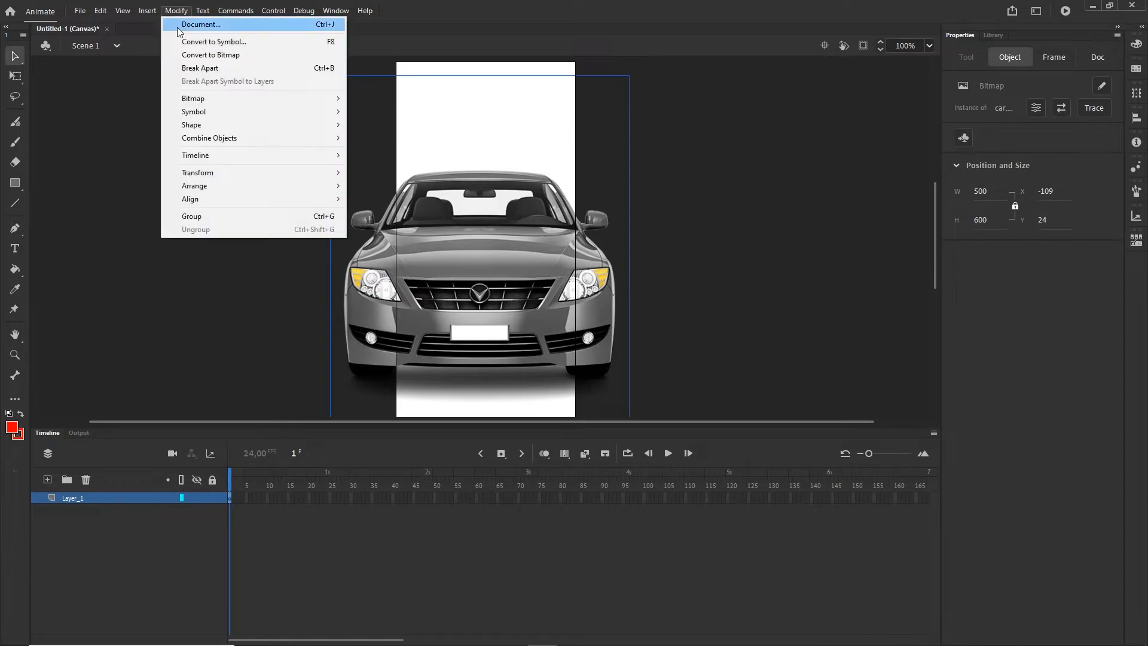
{"action": "left_click", "coordinate": [231, 46]}
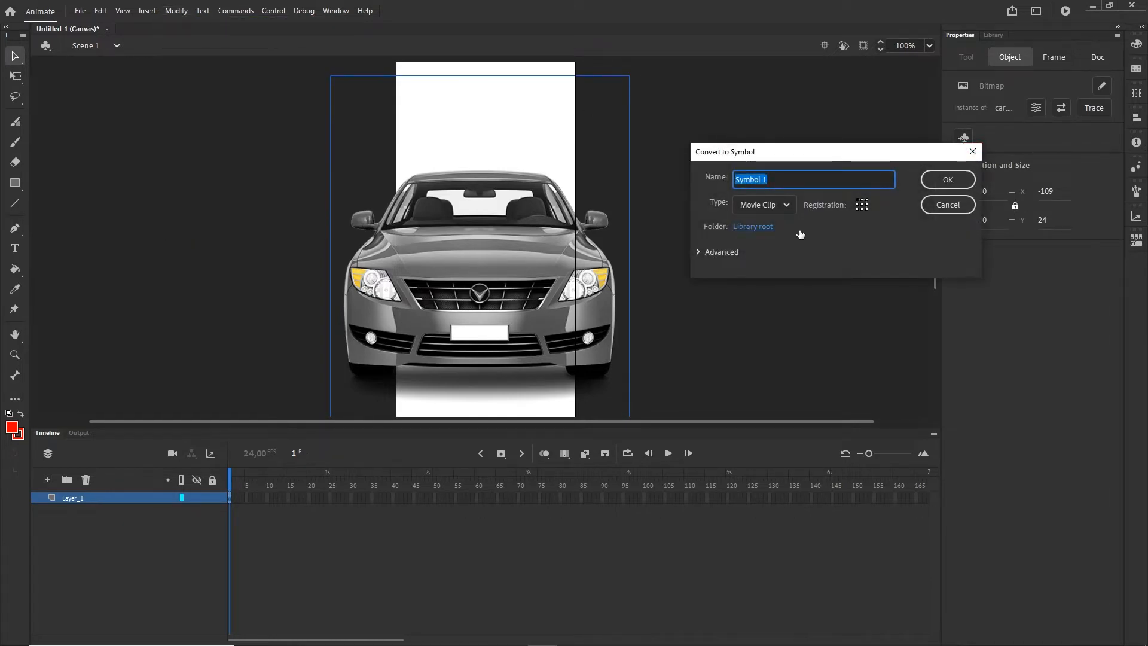
{"action": "type", "text": "car"}
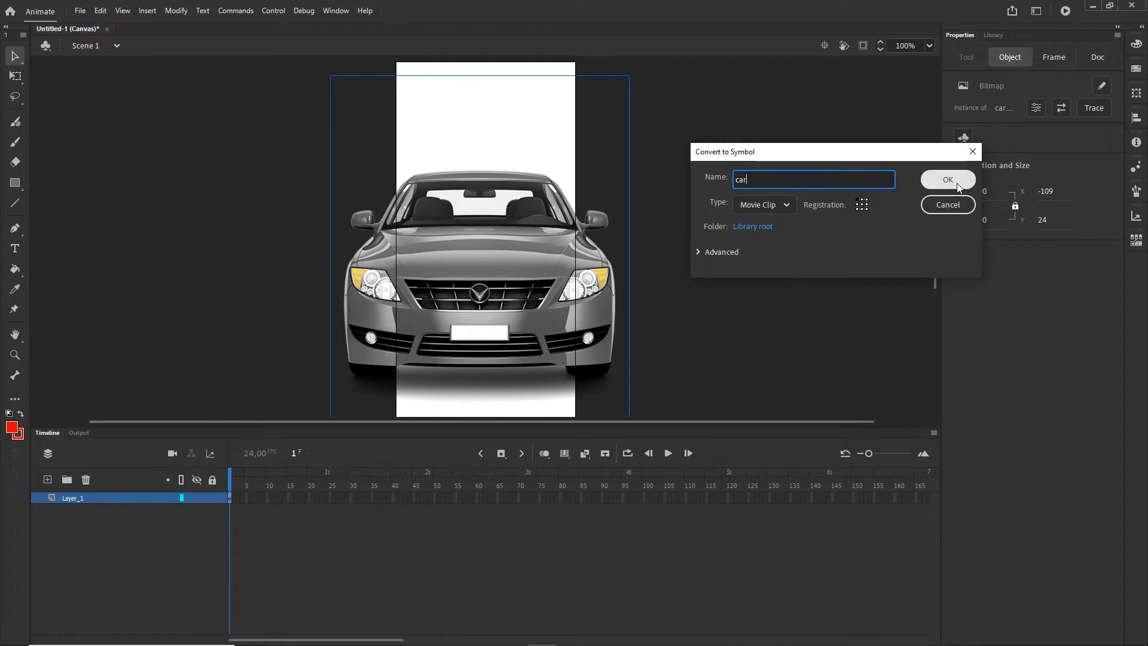
{"action": "left_click", "coordinate": [958, 187]}
{"action": "left_click", "coordinate": [811, 330]}
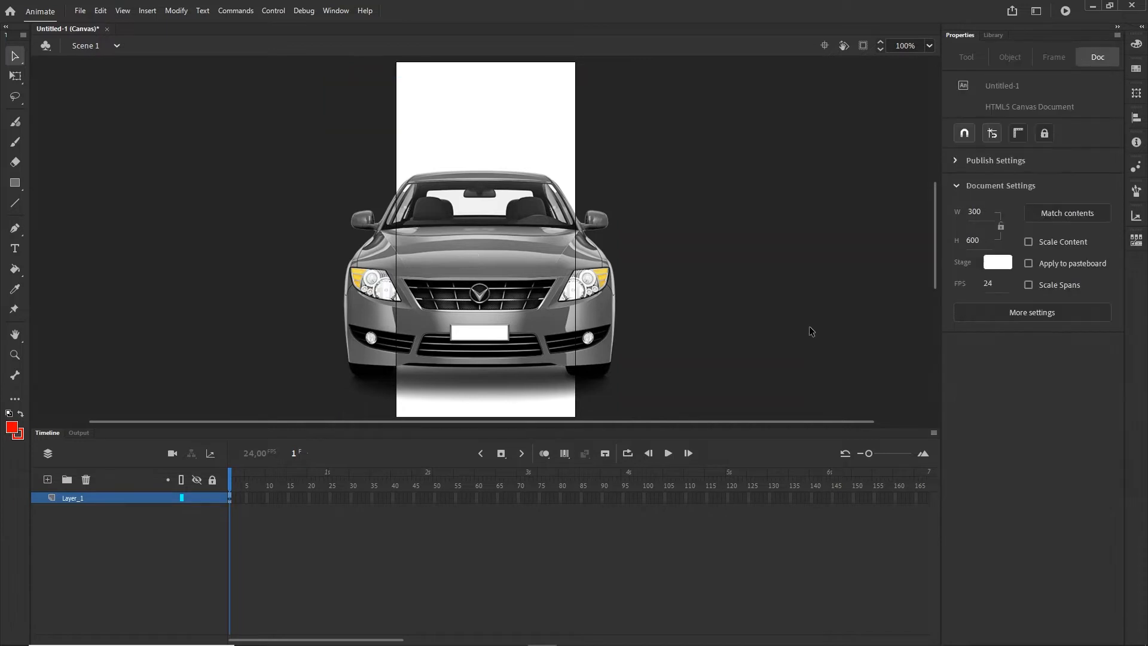
{"action": "left_click", "coordinate": [998, 36]}
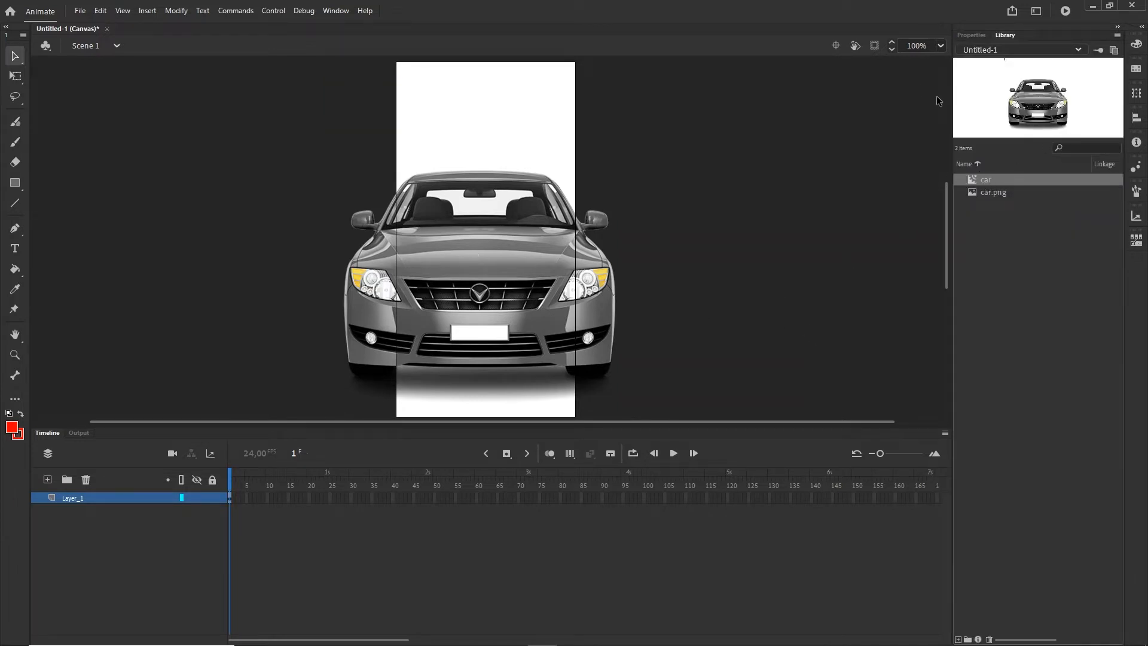
{"action": "left_click", "coordinate": [970, 36]}
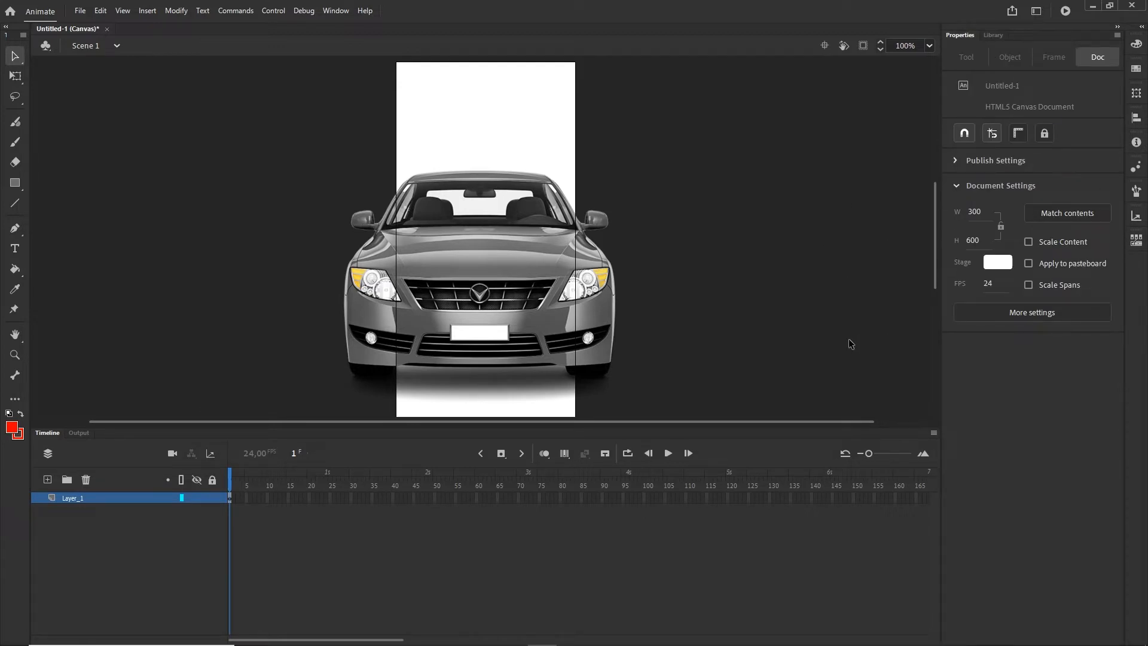
- Move the car clip left and slightly down on frame 1, so only its right side overlaps the stage
{"action": "left_click_drag", "start_coordinate": [529, 305], "coordinate": [427, 321]}
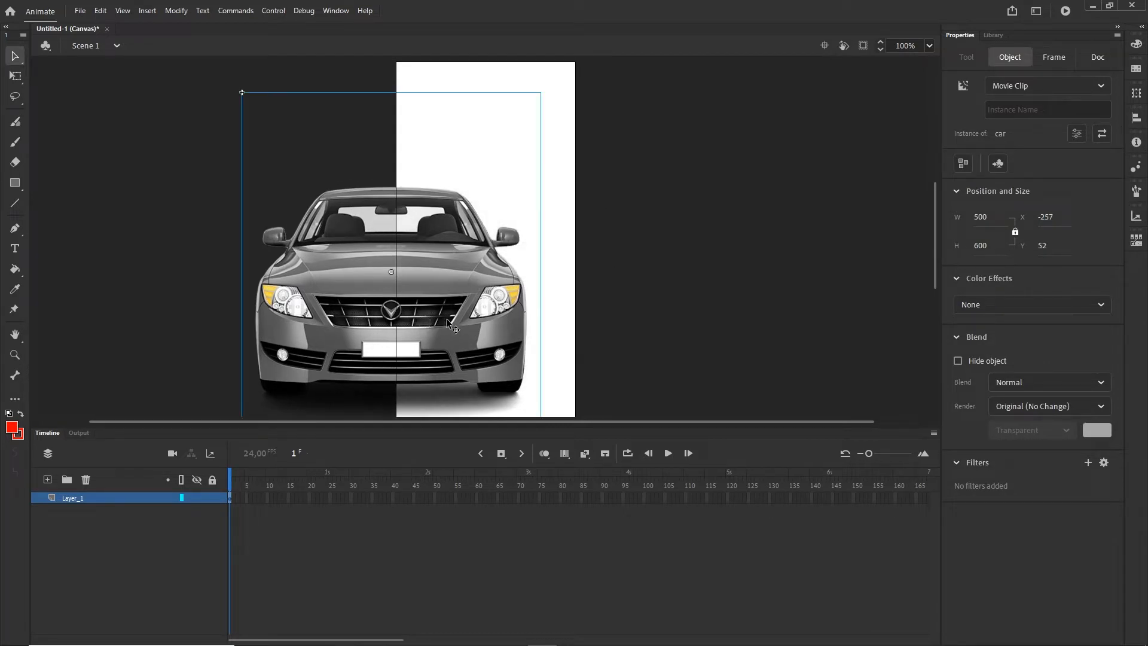
{"action": "left_click_drag", "start_coordinate": [452, 339], "coordinate": [405, 346]}
{"action": "left_click", "coordinate": [552, 476]}
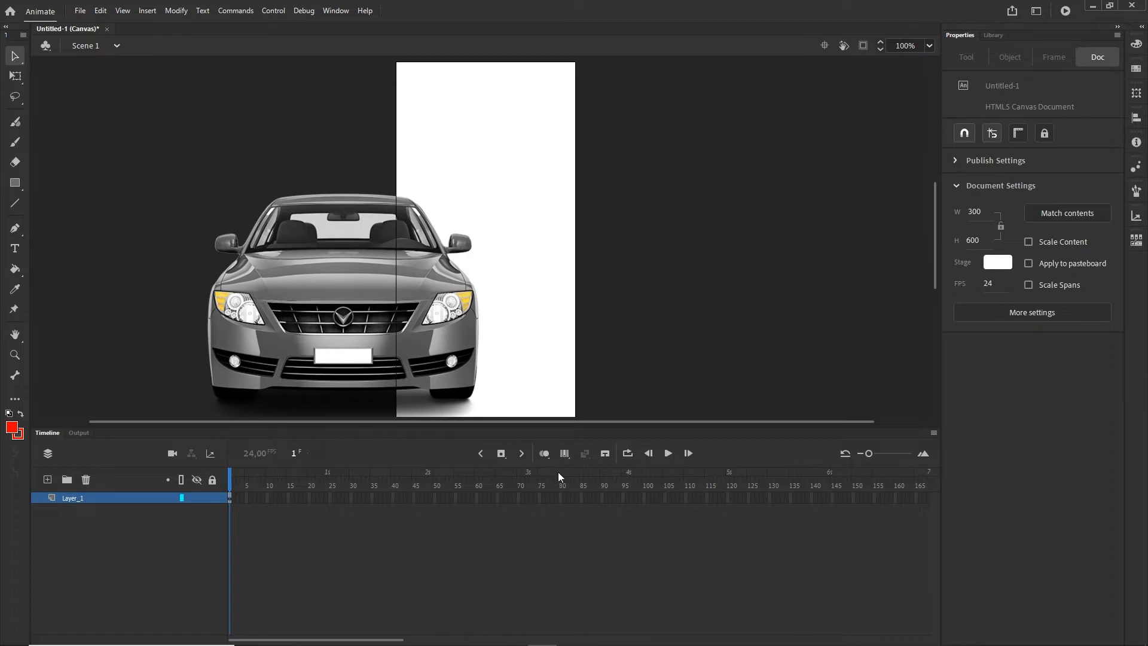
- Insert a keyframe at frame 200 of Layer_1
{"action": "left_click_drag", "start_coordinate": [396, 639], "coordinate": [482, 639]}
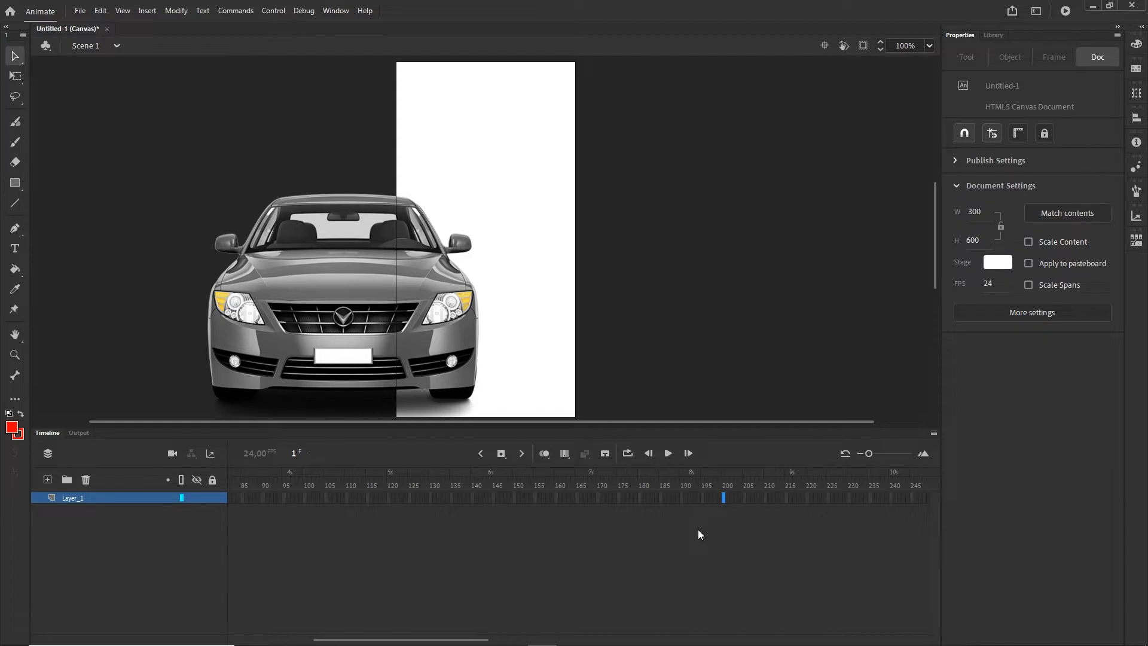
{"action": "right_click", "coordinate": [723, 500]}
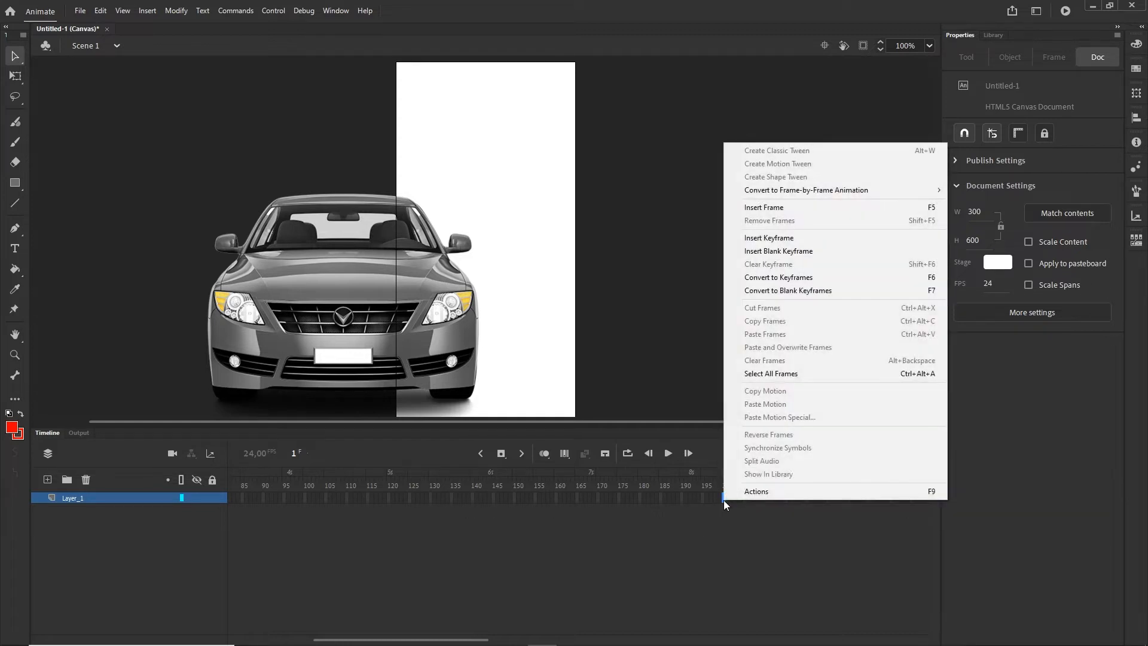
{"action": "left_click", "coordinate": [769, 252]}
- Shift the car horizontally to the right on frame 200 until its right side extends past the stage's right edge
{"action": "key", "text": "shift+Right"}
{"action": "key", "text": "shift+Right"}
{"action": "key", "text": "shift+Right"}
{"action": "key", "text": "shift+Right"}
{"action": "key", "text": "shift+Right"}
{"action": "key", "text": "shift+Right"}
{"action": "key", "text": "shift+Right"}
{"action": "key", "text": "shift+Right"}
{"action": "key", "text": "shift+Right"}
{"action": "key", "text": "shift+Right"}
{"action": "key", "text": "shift+Right"}
{"action": "key", "text": "shift+Right"}
{"action": "key", "text": "shift+Right"}
{"action": "key", "text": "shift+Right"}
{"action": "key", "text": "shift+Right"}
{"action": "key", "text": "shift+Right"}
{"action": "key", "text": "shift+Right"}
{"action": "key", "text": "shift+Right"}
{"action": "key", "text": "shift+Right"}
{"action": "key", "text": "shift+Right"}
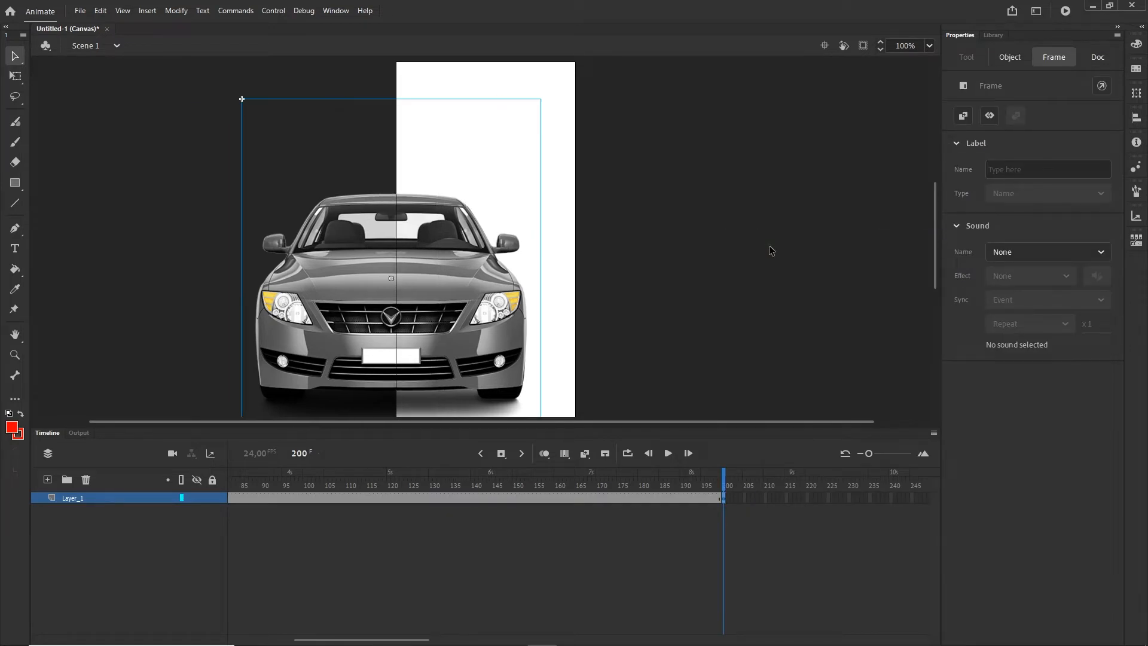
{"action": "key", "text": "shift+Right"}
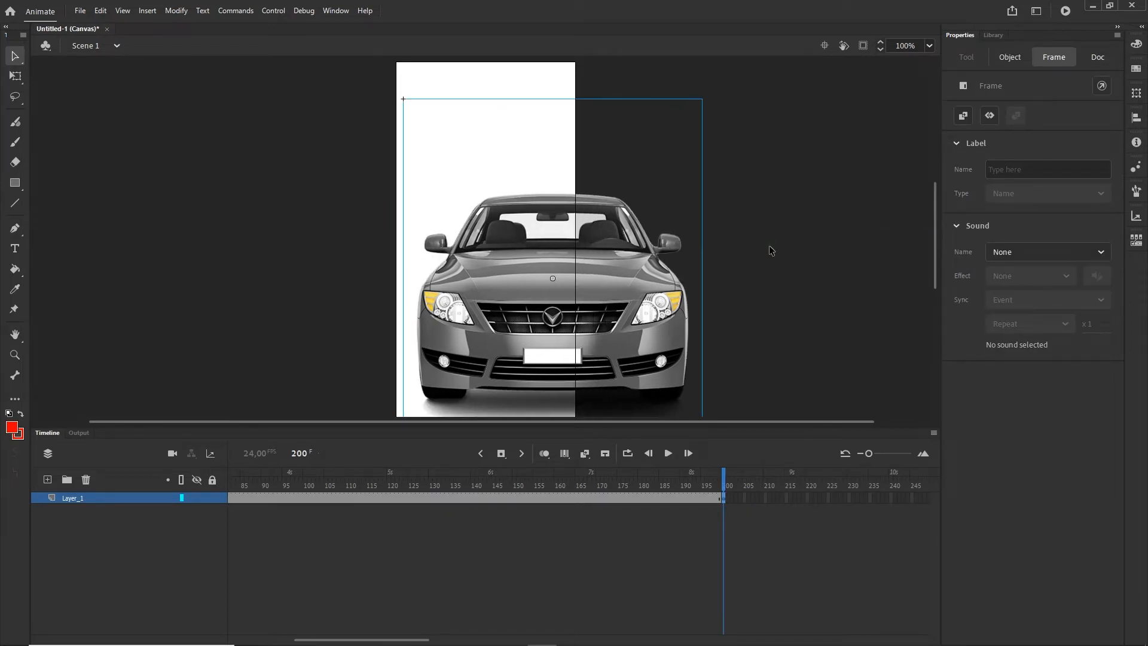
- Create a classic tween on Layer_1 between the car's start keyframe and the frame 200 keyframe
{"action": "left_click", "coordinate": [313, 500]}
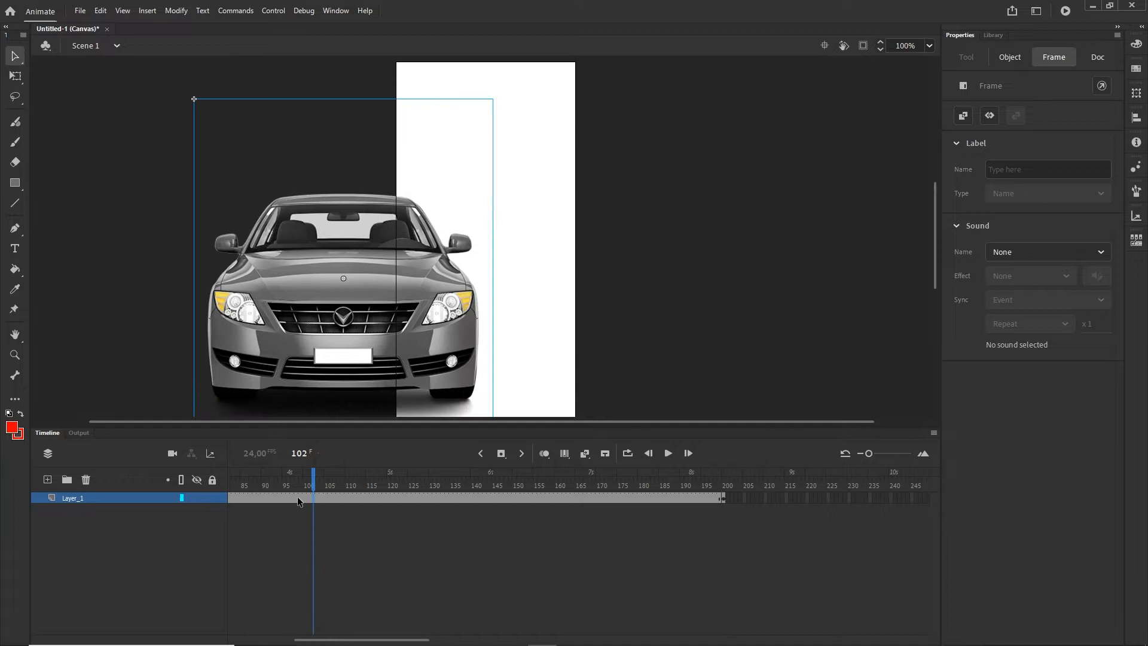
{"action": "left_click", "coordinate": [348, 500]}
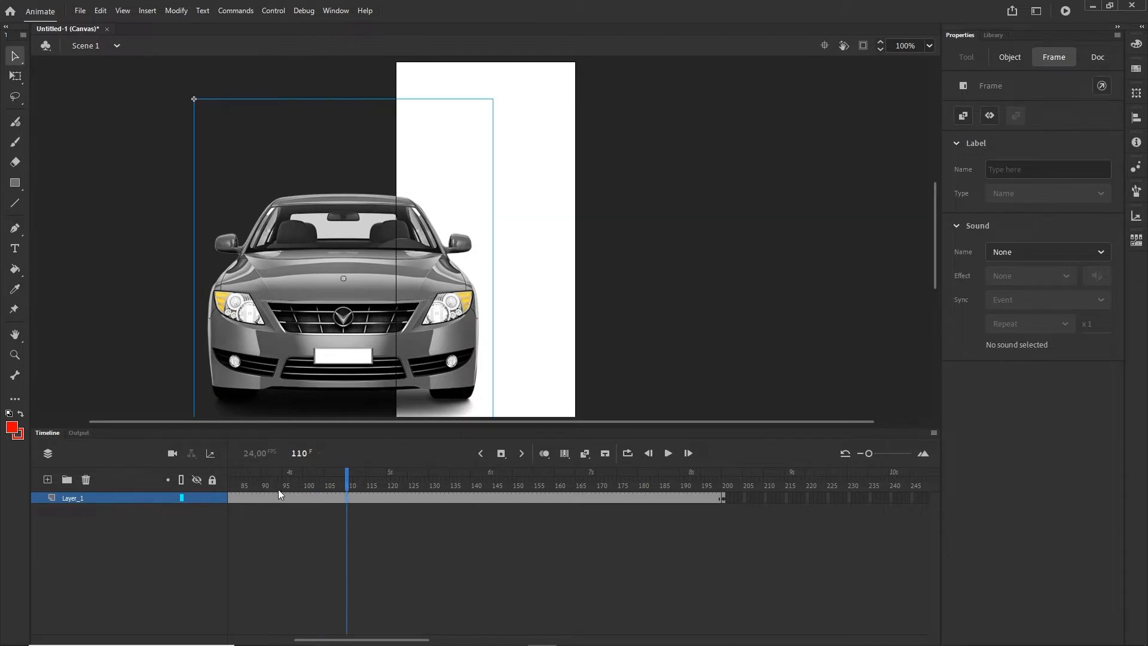
{"action": "right_click", "coordinate": [349, 502]}
{"action": "left_click", "coordinate": [419, 145]}
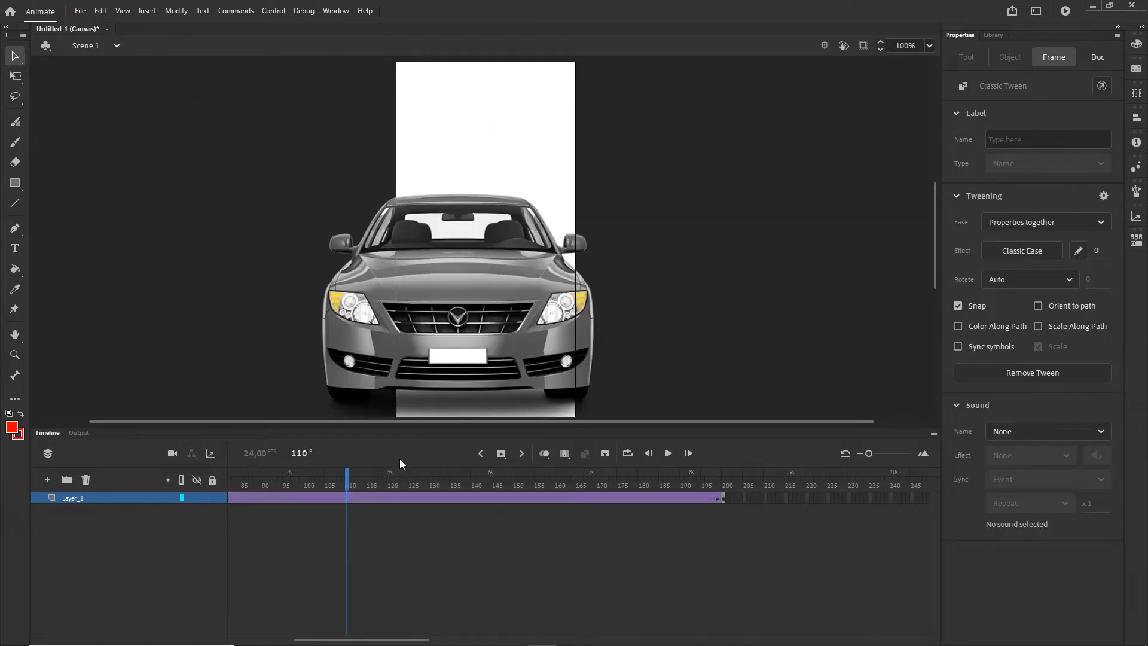
- Preview the car's movement in the browser, then return to the timeline in Animate
{"action": "key", "text": "ctrl+Return"}
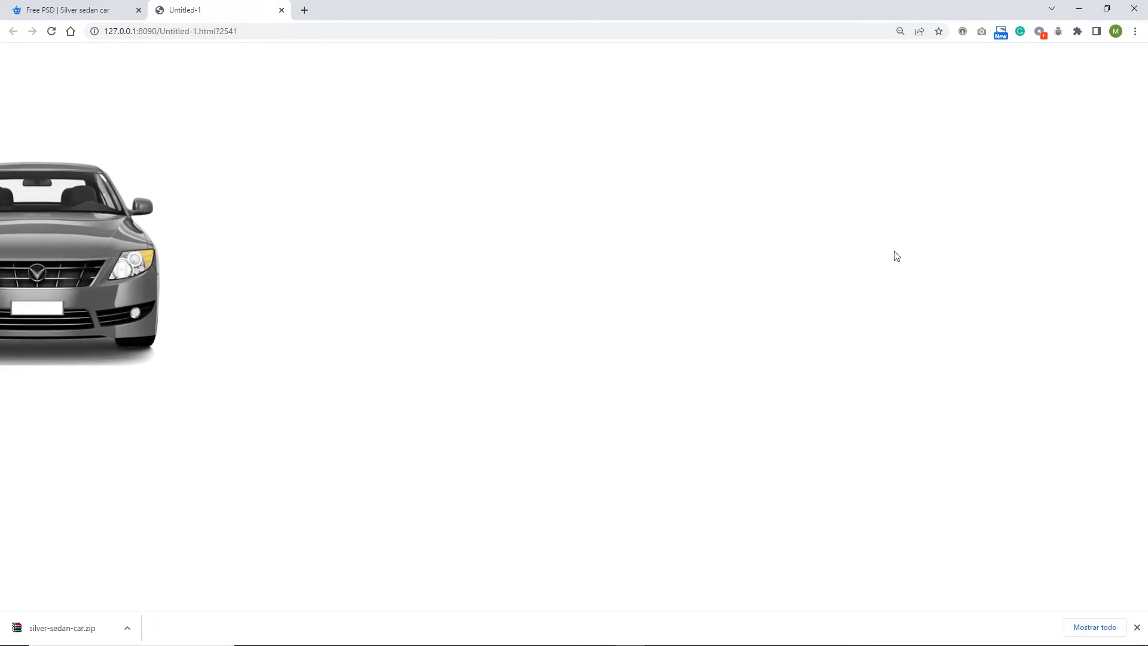
{"action": "left_click", "coordinate": [1079, 9]}
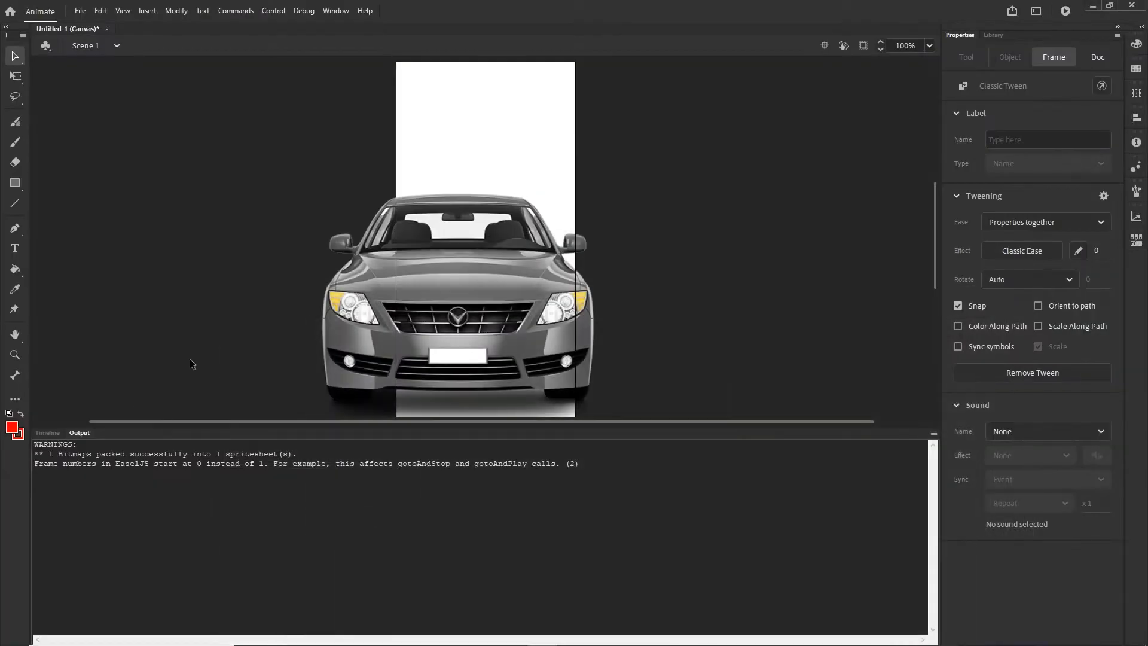
{"action": "left_click", "coordinate": [47, 433]}
{"action": "left_click", "coordinate": [707, 516]}
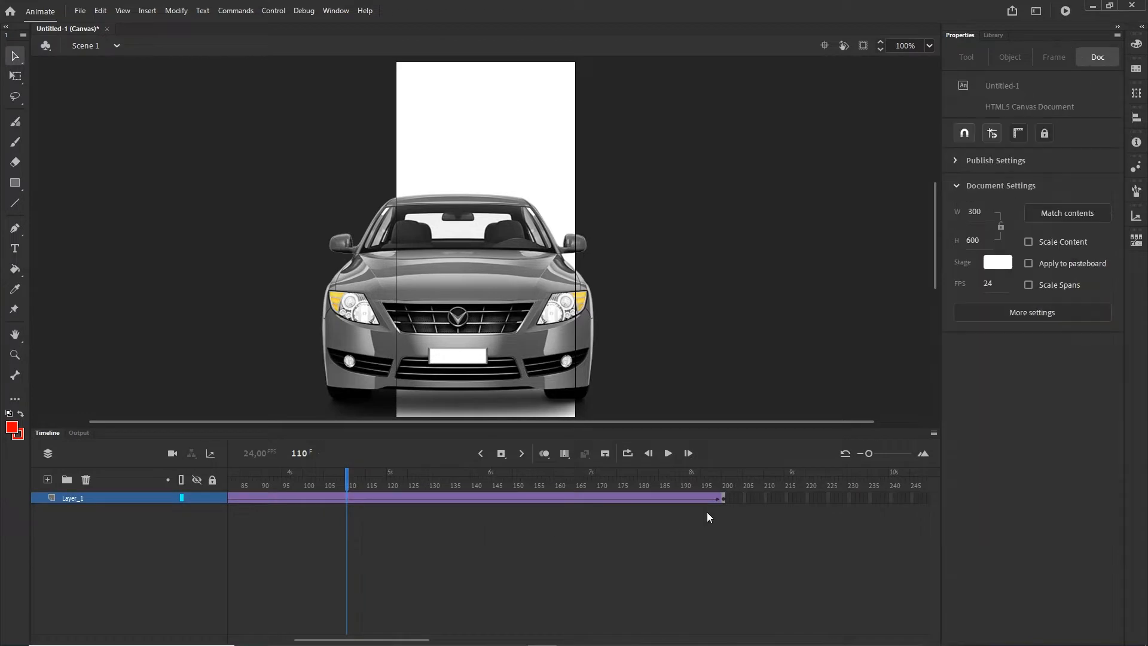
- Shorten the car tween by moving its end keyframe to frame 126
{"action": "left_click", "coordinate": [724, 500]}
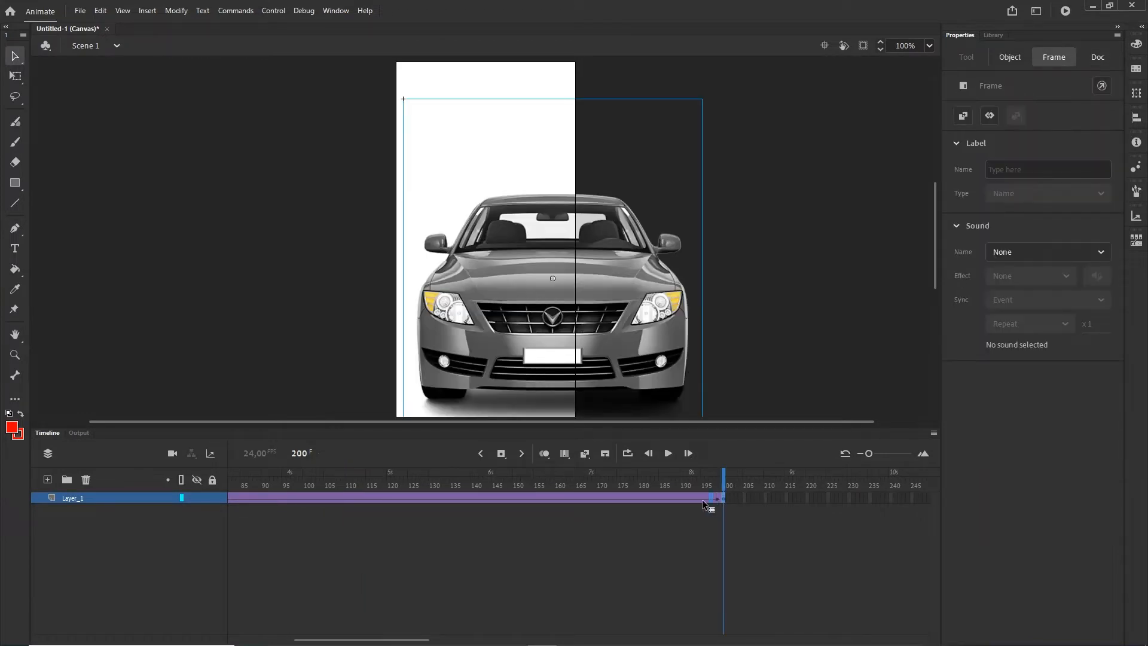
{"action": "left_click_drag", "start_coordinate": [414, 498], "coordinate": [414, 499]}
{"action": "left_click", "coordinate": [517, 544]}
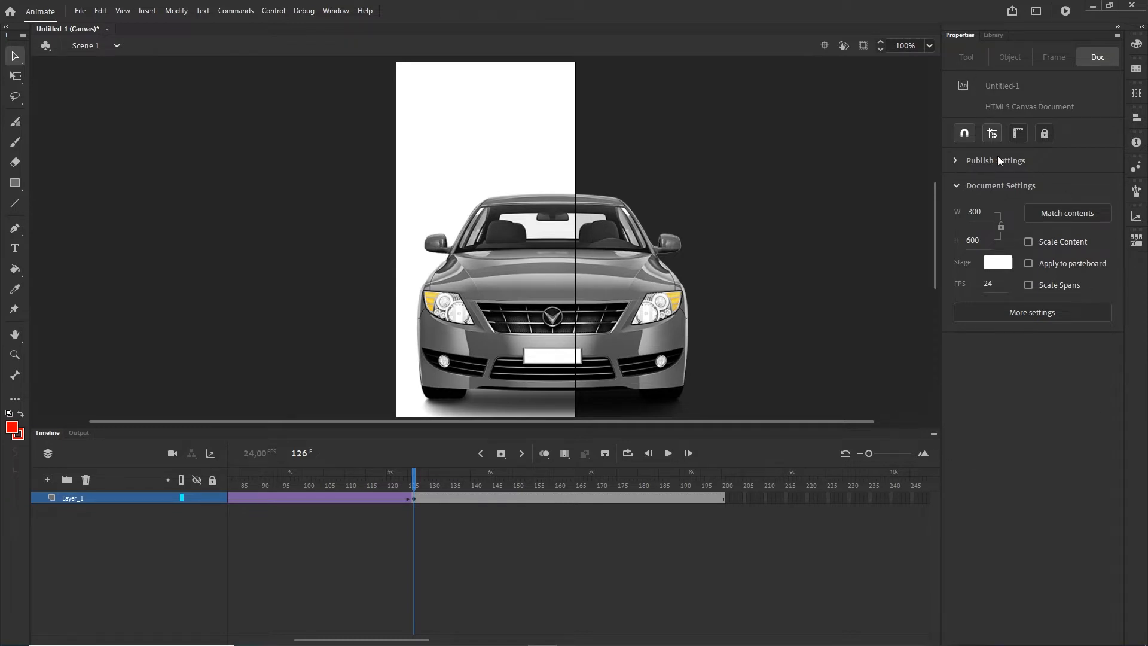
- Set the stage background colour to dark grey #181818
{"action": "left_click", "coordinate": [992, 269]}
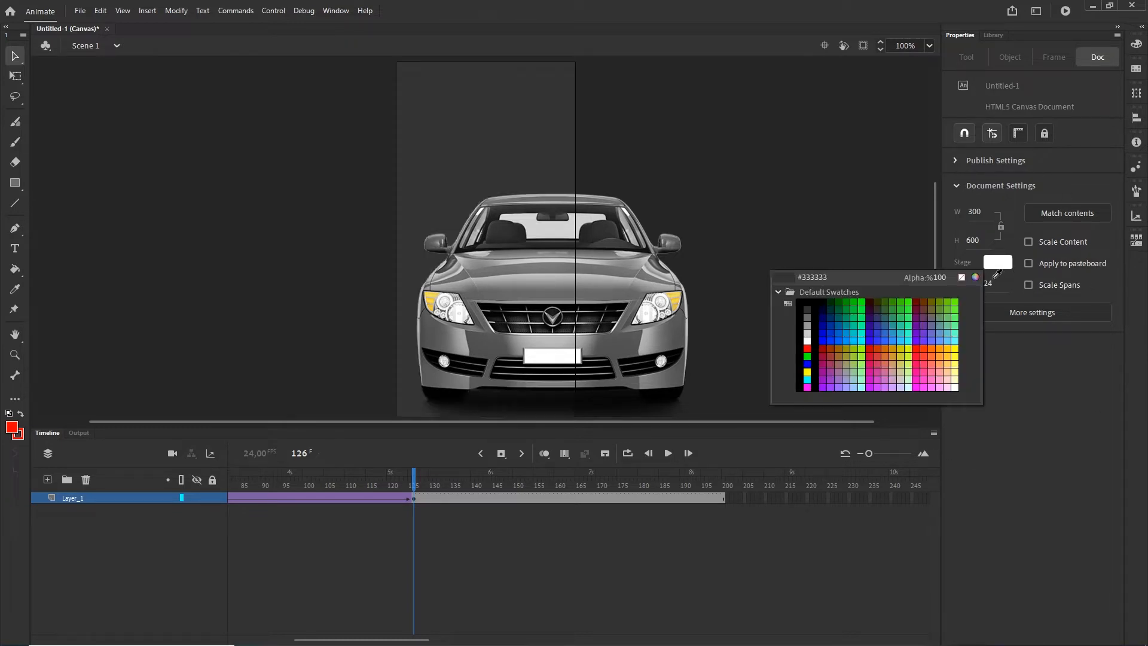
{"action": "left_click", "coordinate": [976, 278]}
{"action": "left_click", "coordinate": [731, 349]}
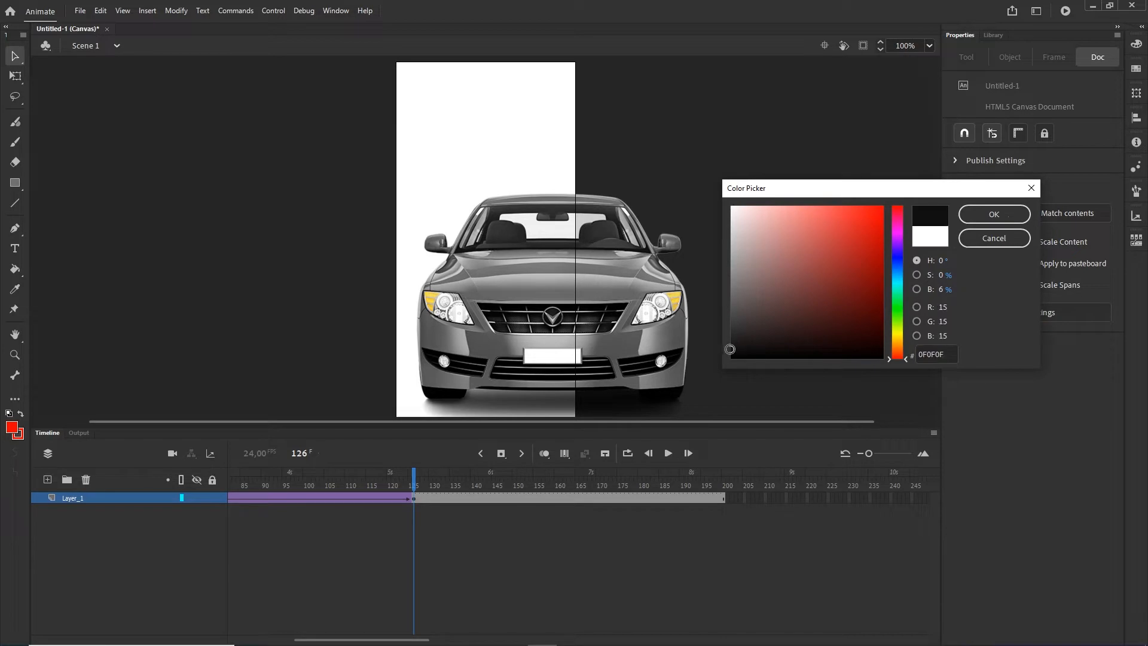
{"action": "left_click_drag", "start_coordinate": [728, 350], "coordinate": [724, 339]}
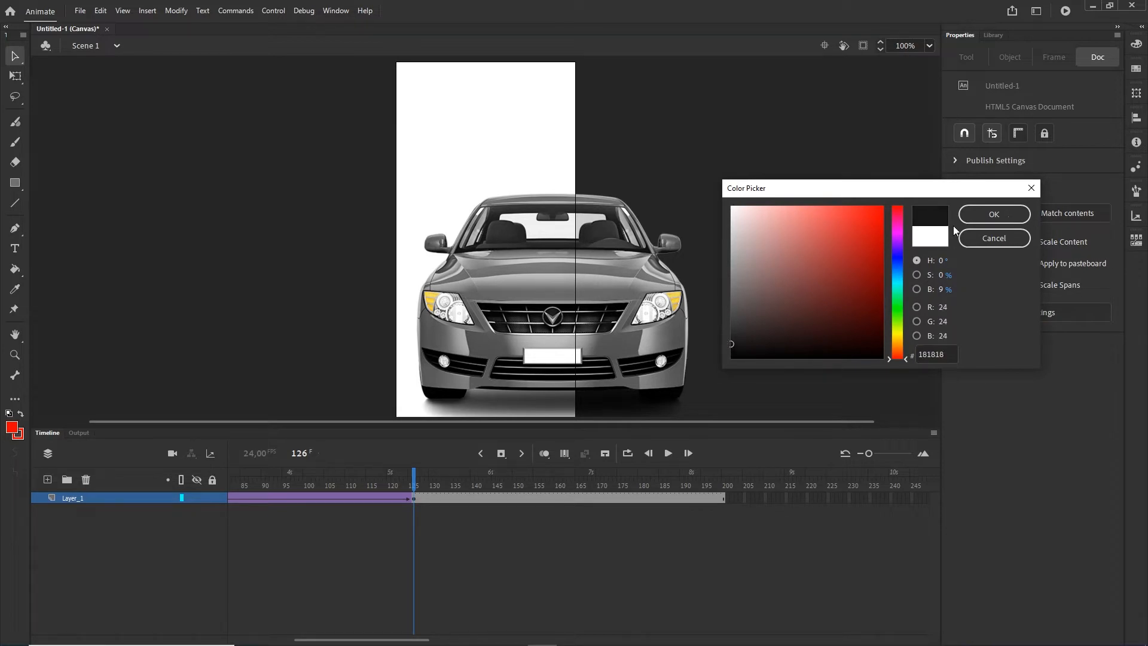
{"action": "left_click", "coordinate": [966, 216]}
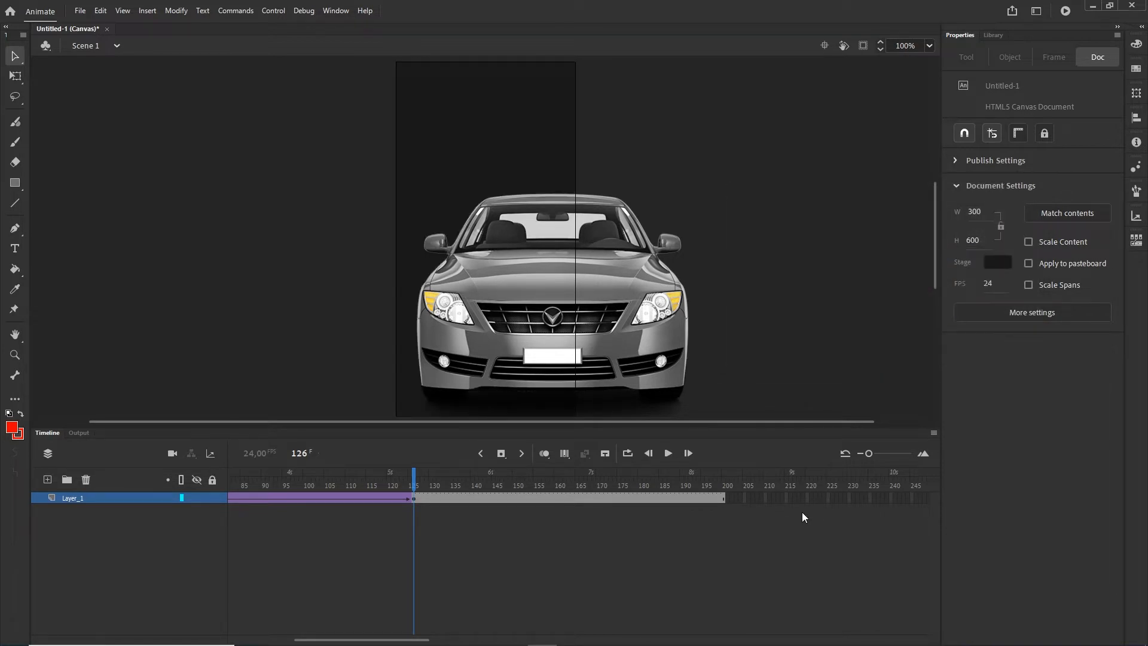
- Test the movie in the browser with the dark stage and return to the Animate timeline
{"action": "key", "text": "ctrl+Return"}
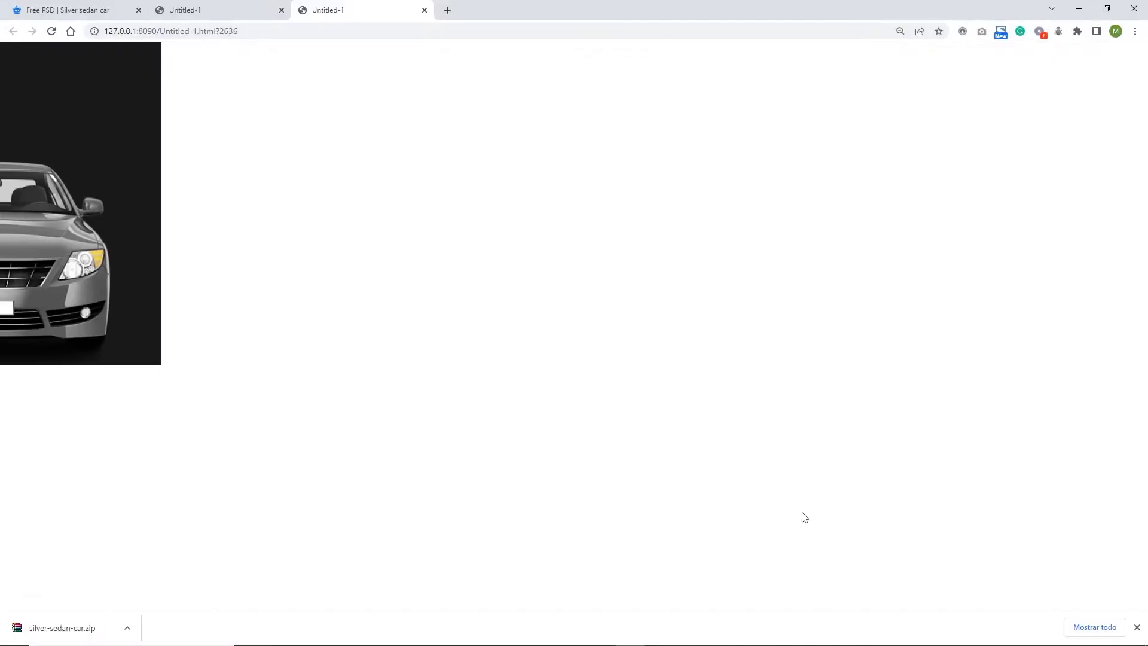
{"action": "left_click", "coordinate": [1080, 9]}
{"action": "left_click", "coordinate": [47, 433]}
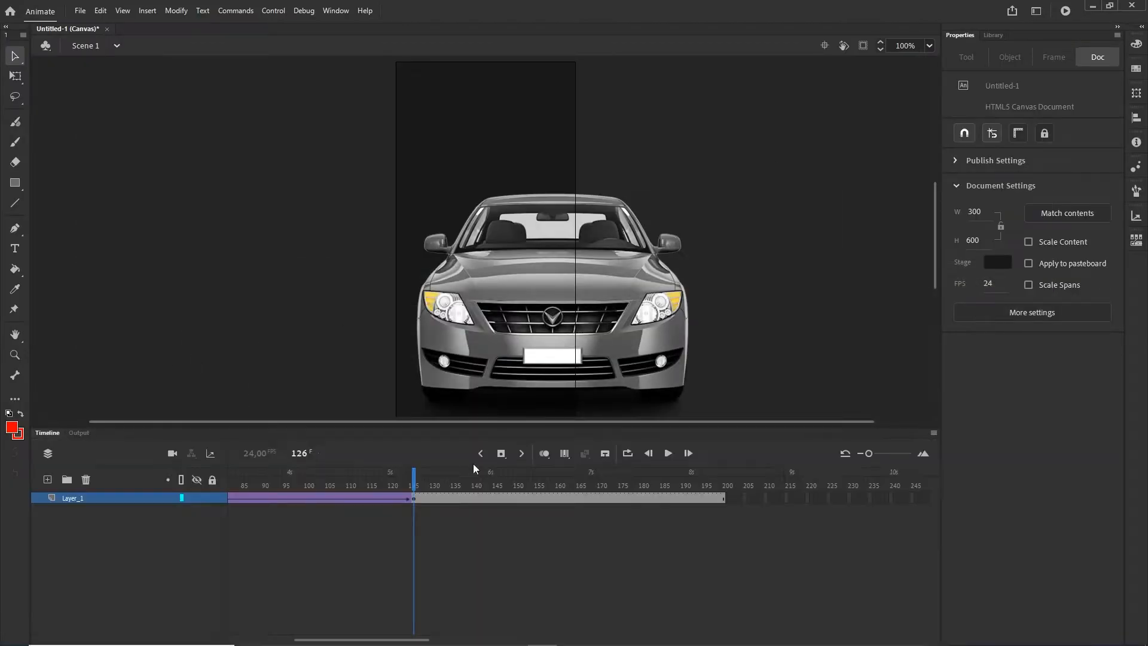
- Move the car tween's end keyframe to frame 161 and preview the animation in the browser
{"action": "left_click_drag", "start_coordinate": [413, 501], "coordinate": [563, 501]}
{"action": "key", "text": "ctrl+Return"}
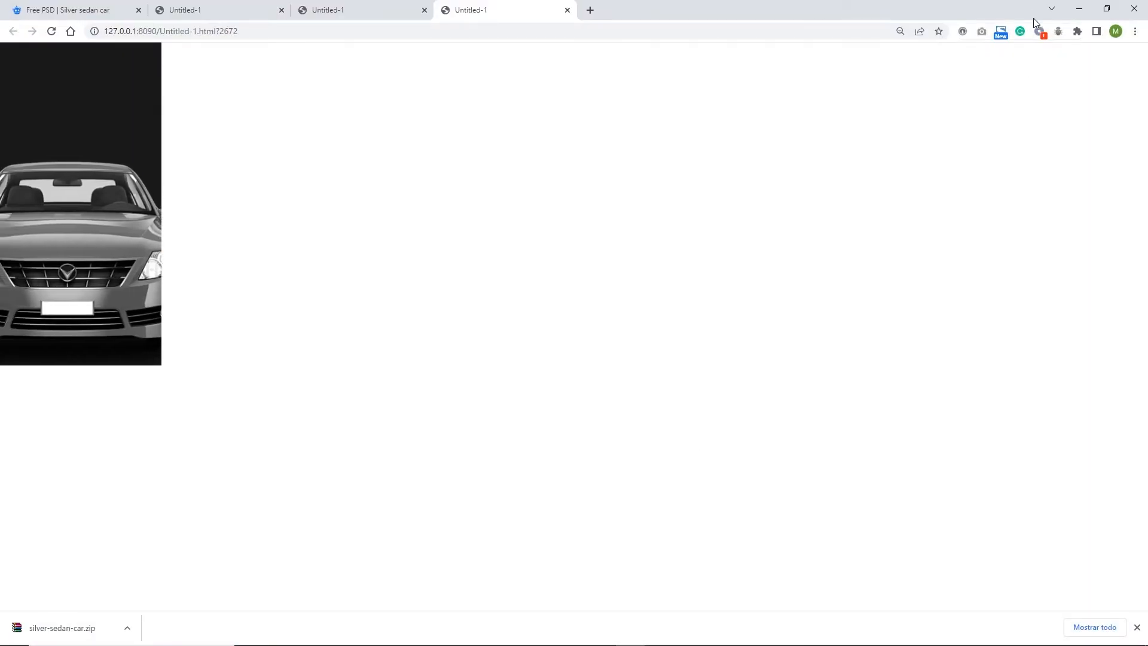
{"action": "left_click", "coordinate": [1081, 8]}
{"action": "left_click", "coordinate": [50, 433]}
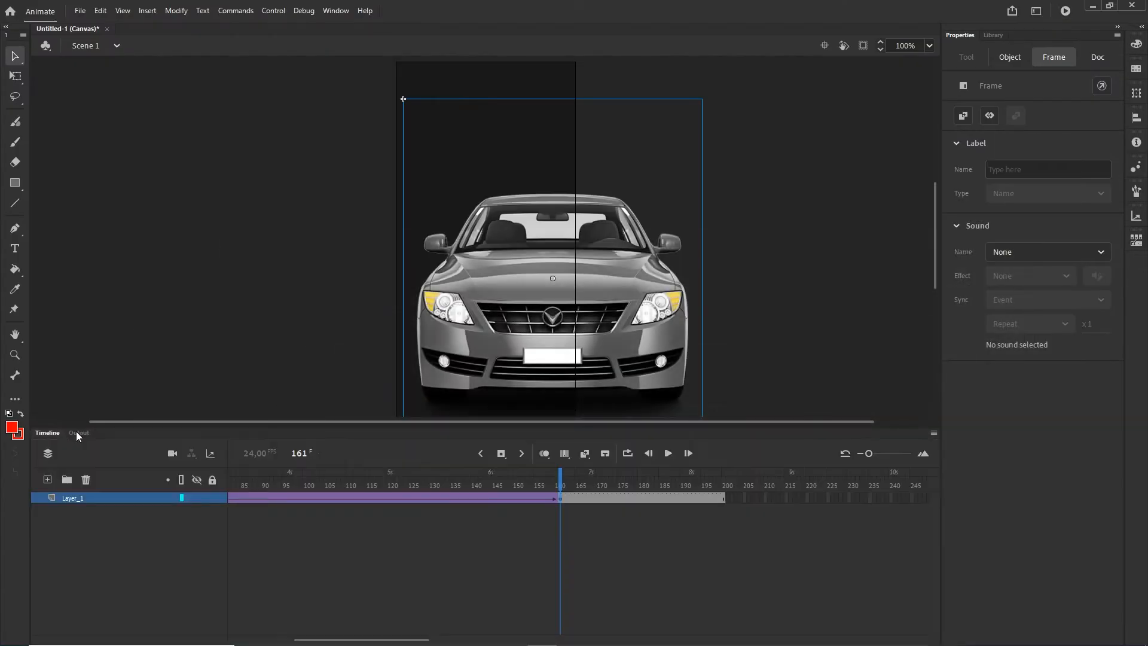
- Return to frame 1, add a new layer above Layer_1 and rename Layer_1 to car
{"action": "left_click_drag", "start_coordinate": [561, 473], "coordinate": [14, 490]}
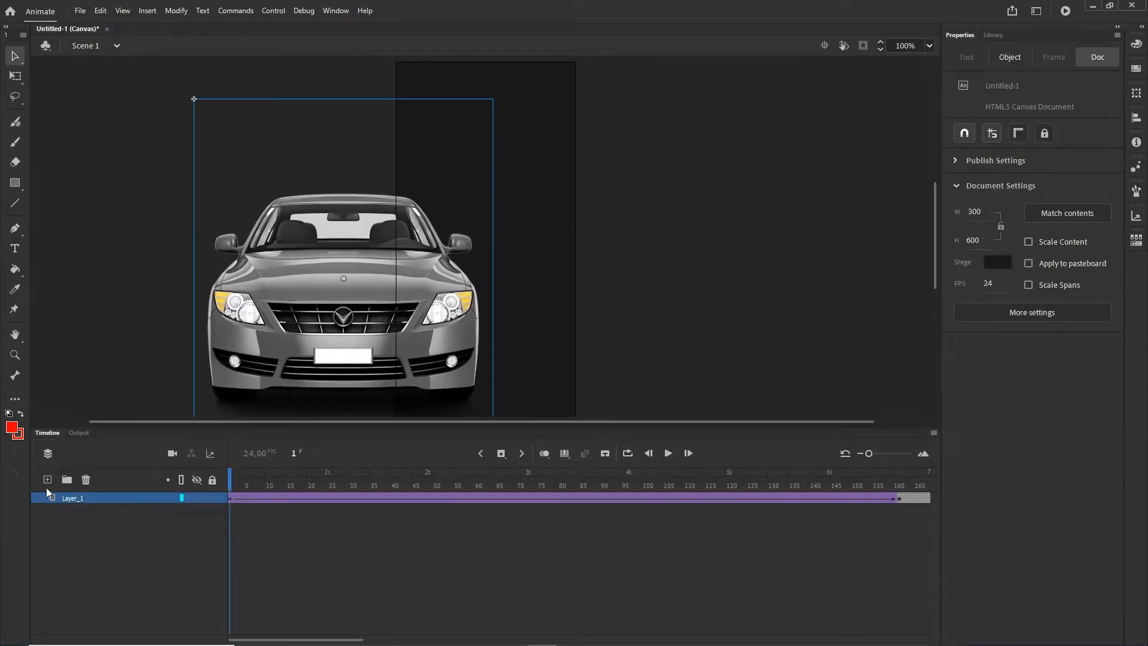
{"action": "left_click", "coordinate": [48, 480]}
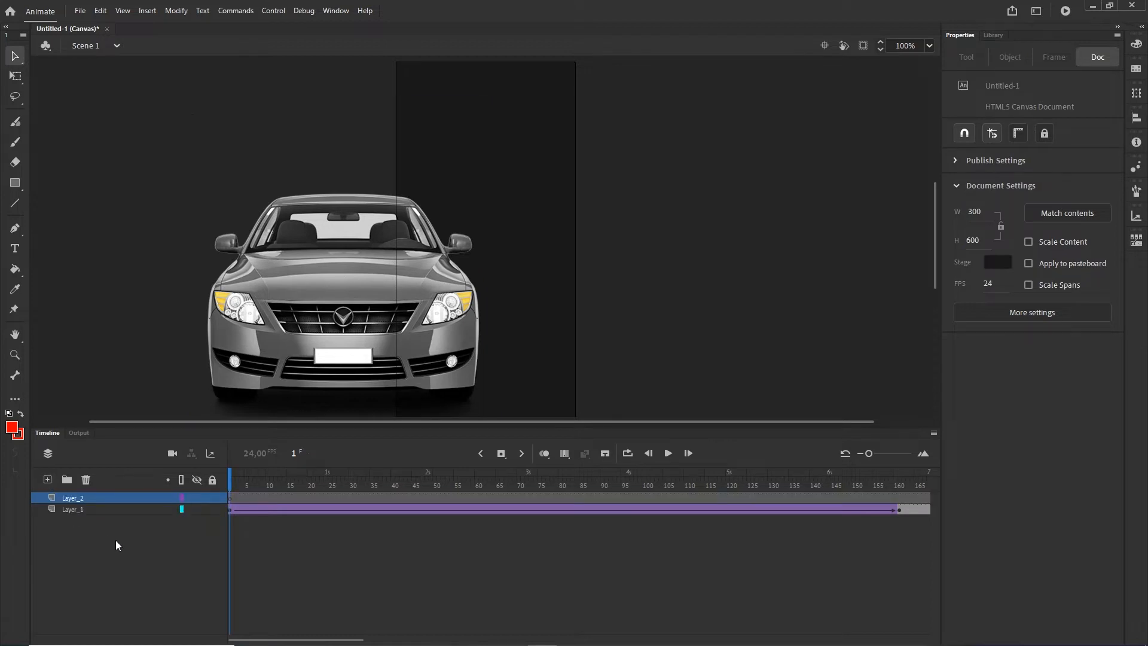
{"action": "left_click", "coordinate": [70, 510]}
{"action": "double_click", "coordinate": [69, 510]}
{"action": "type", "text": "c"}
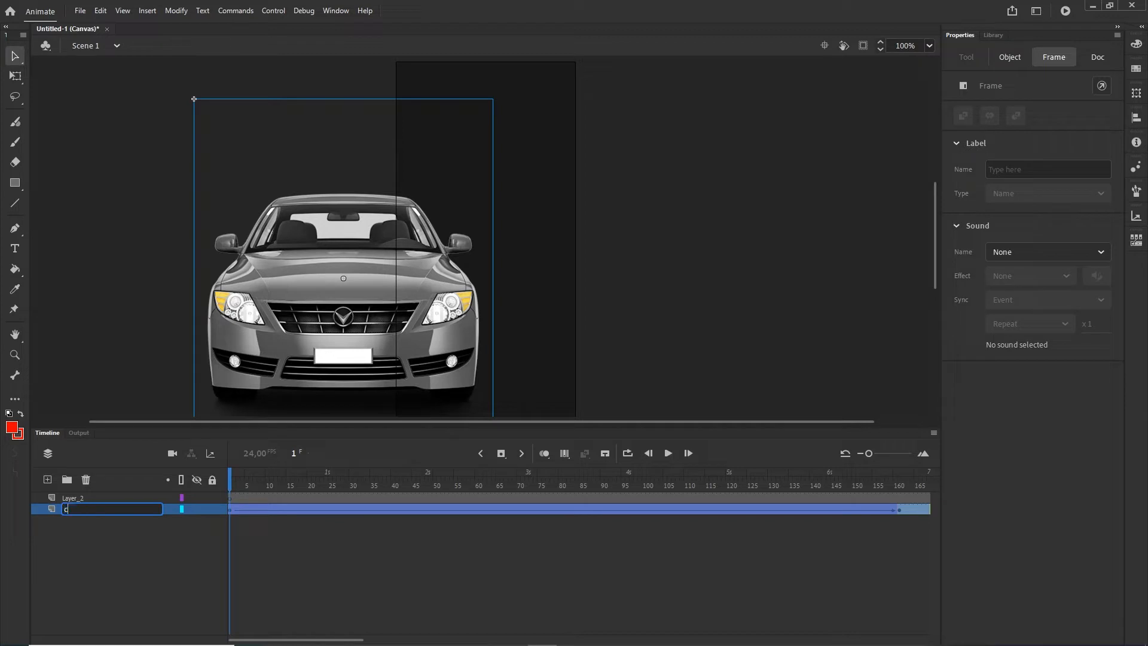
{"action": "type", "text": "ar"}
{"action": "left_click", "coordinate": [107, 535]}
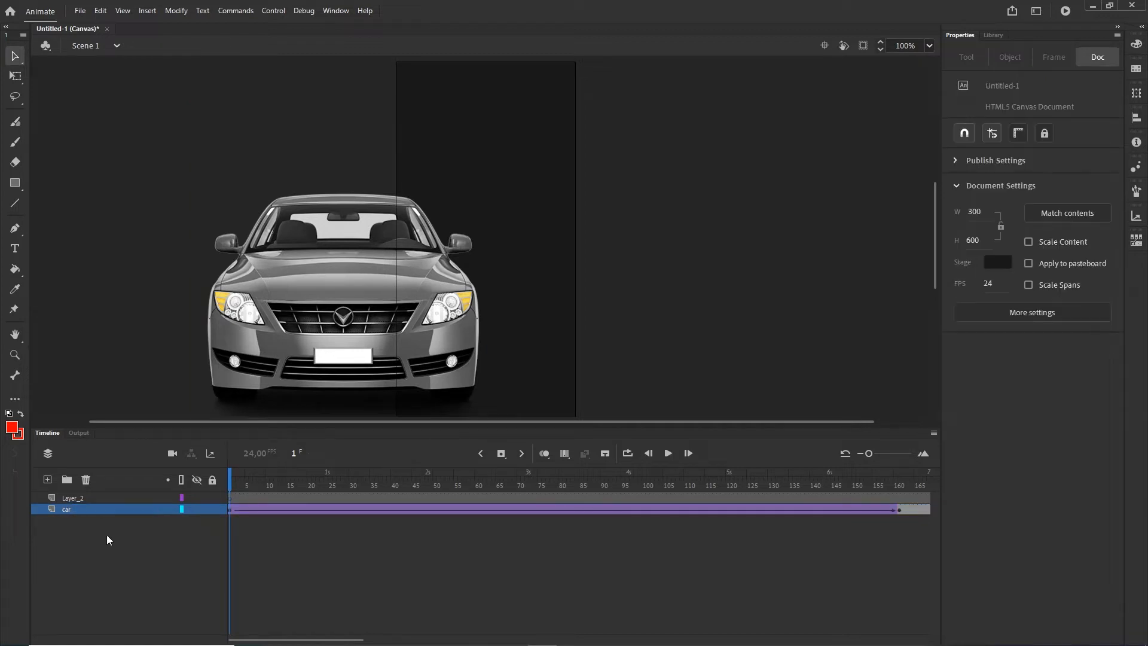
- Rename the new layer above the car layer to black
{"action": "left_click", "coordinate": [75, 499]}
{"action": "double_click", "coordinate": [80, 497]}
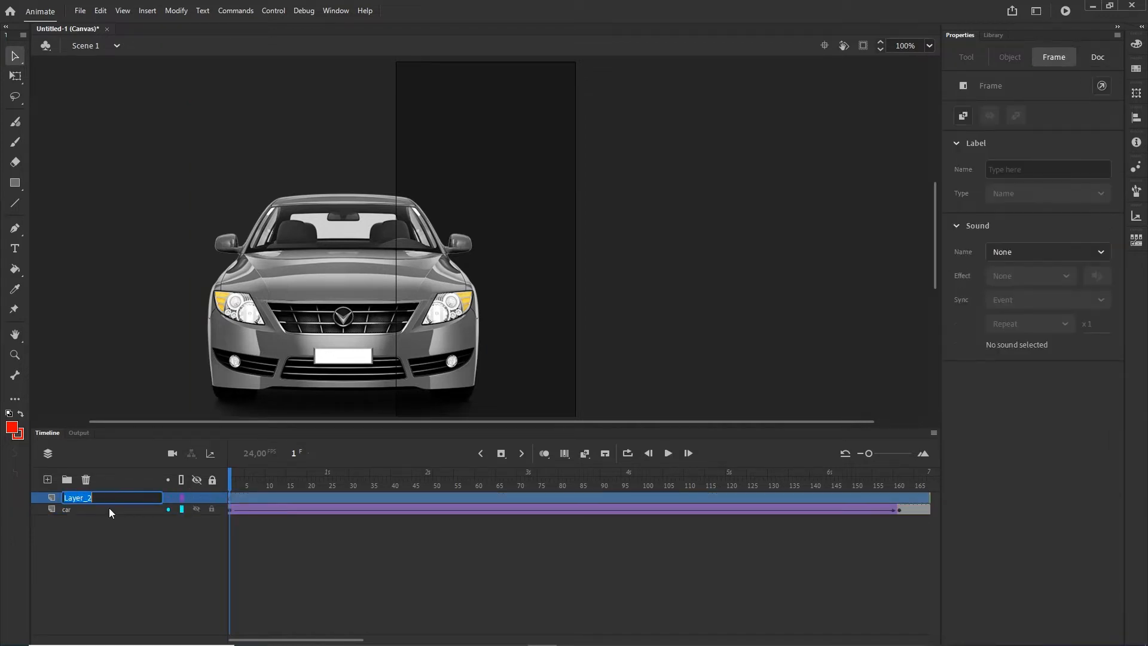
{"action": "type", "text": "black"}
{"action": "left_click", "coordinate": [139, 547]}
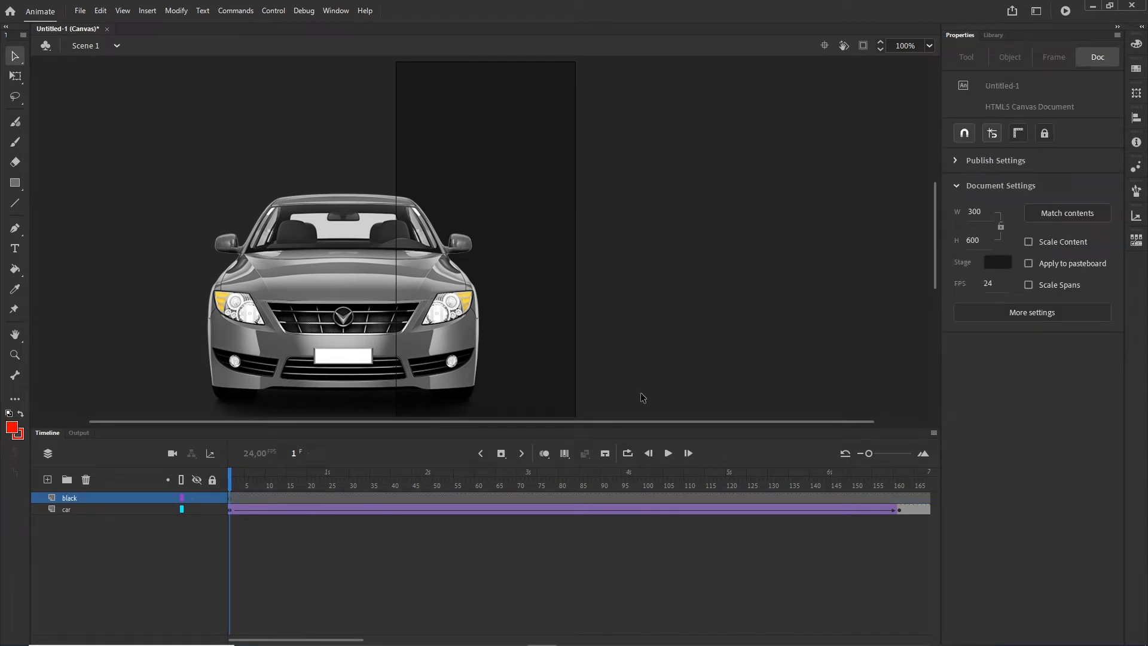
- Draw a black rectangle without a stroke on the black layer, extending slightly beyond all edges of the stage
{"action": "left_click", "coordinate": [15, 183]}
{"action": "left_click", "coordinate": [75, 190]}
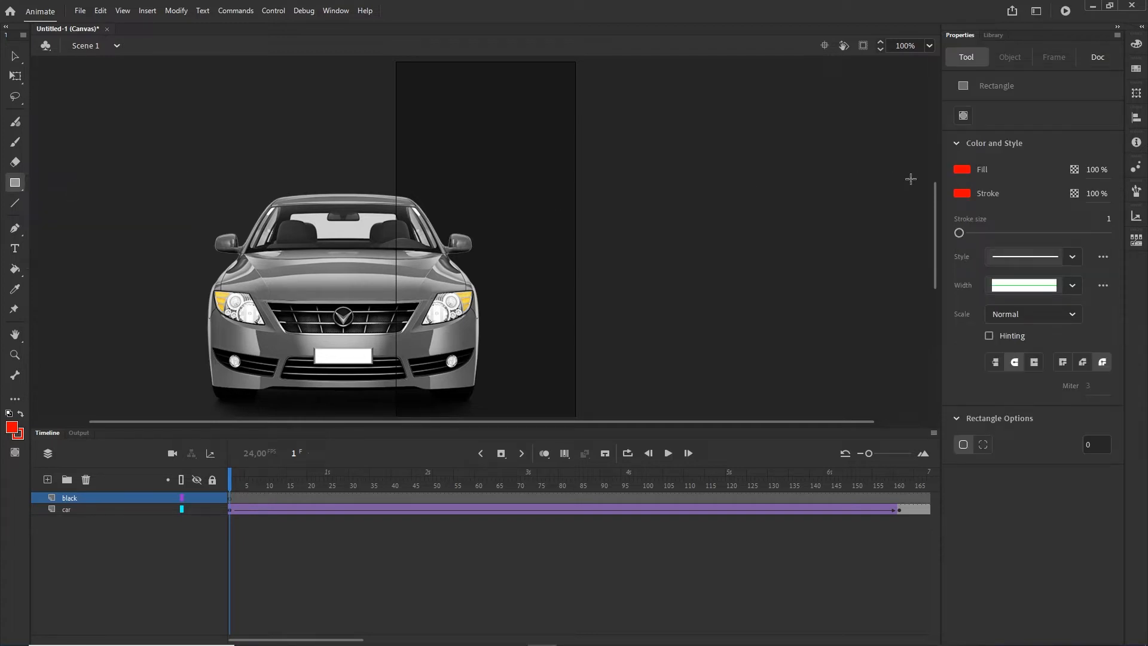
{"action": "left_click", "coordinate": [962, 193]}
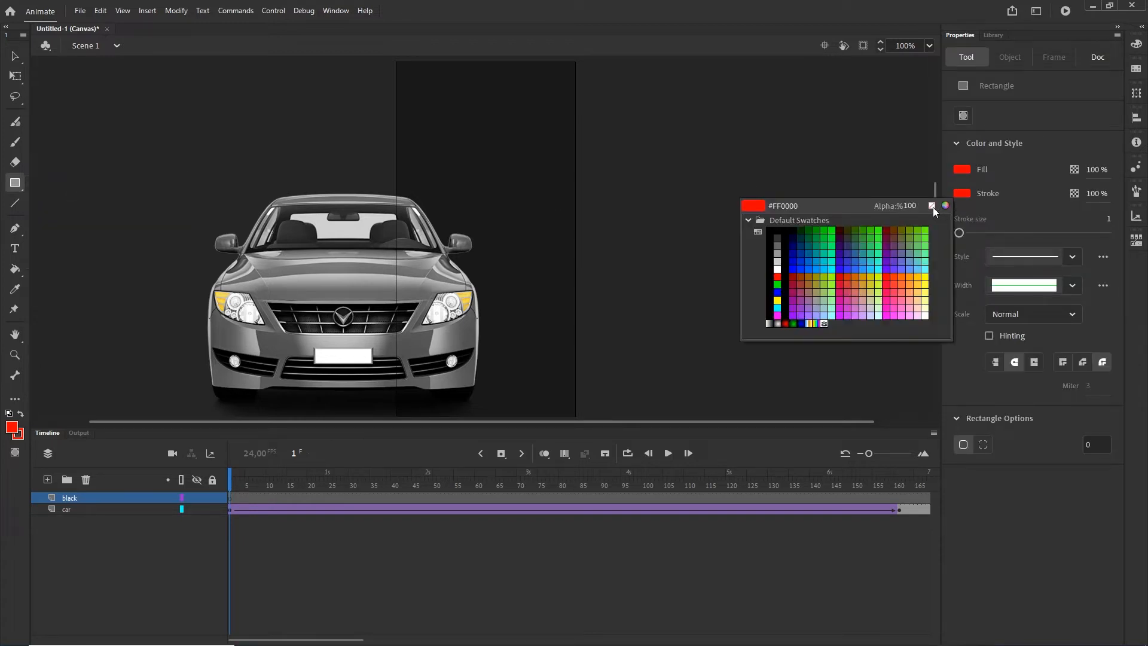
{"action": "left_click", "coordinate": [933, 206]}
{"action": "left_click", "coordinate": [961, 169]}
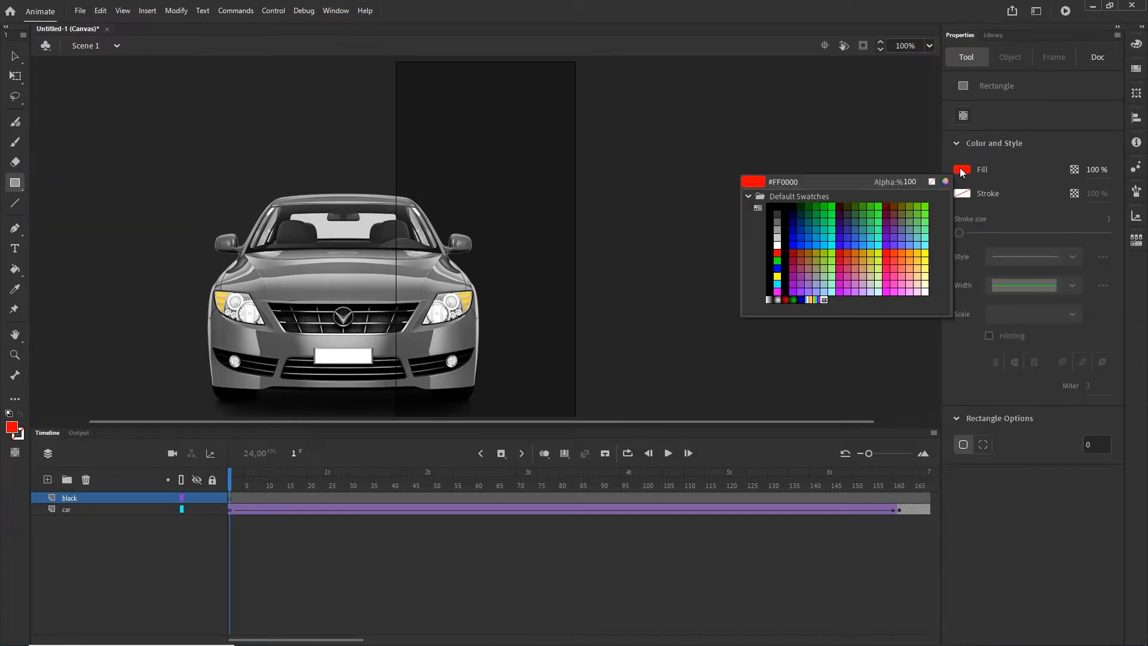
{"action": "left_click", "coordinate": [783, 205]}
{"action": "scroll", "coordinate": [483, 238], "scroll_direction": "down", "scroll_amount": 1}
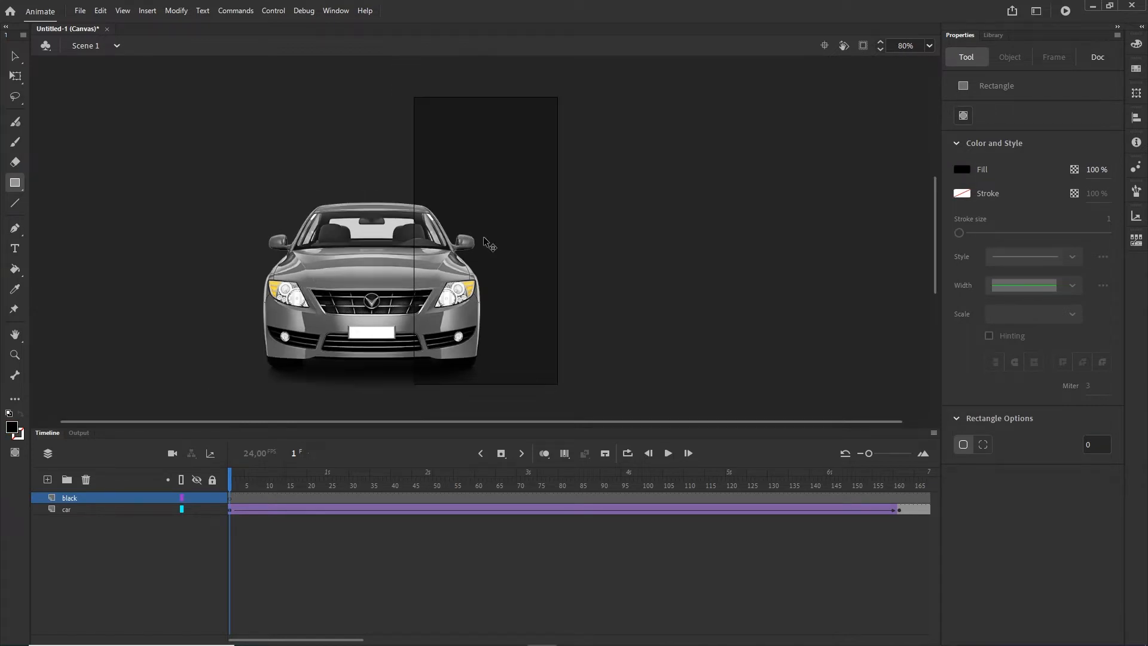
{"action": "left_click_drag", "start_coordinate": [398, 88], "coordinate": [578, 395]}
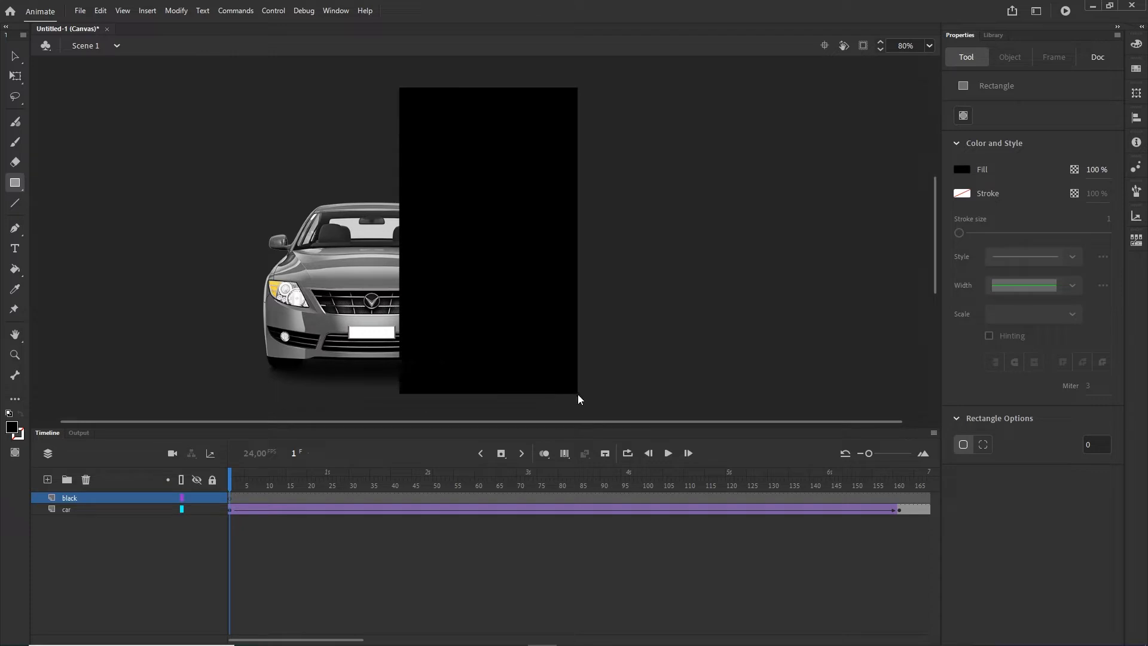
- Convert the black rectangle to a Movie Clip symbol named black
{"action": "left_click", "coordinate": [15, 55]}
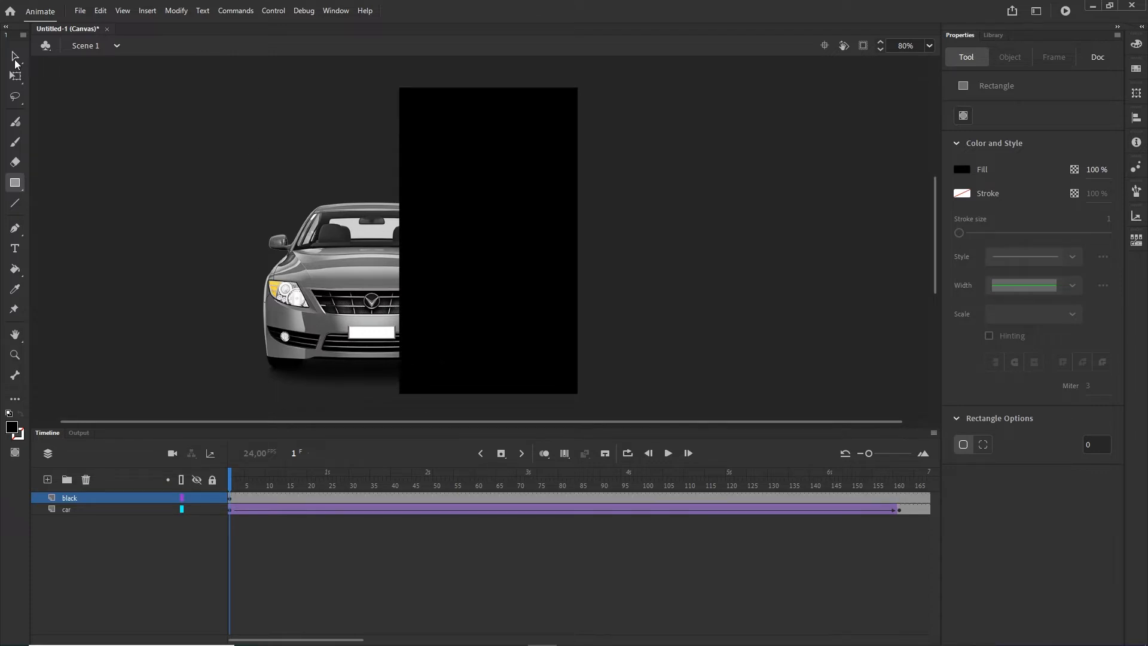
{"action": "left_click", "coordinate": [451, 205]}
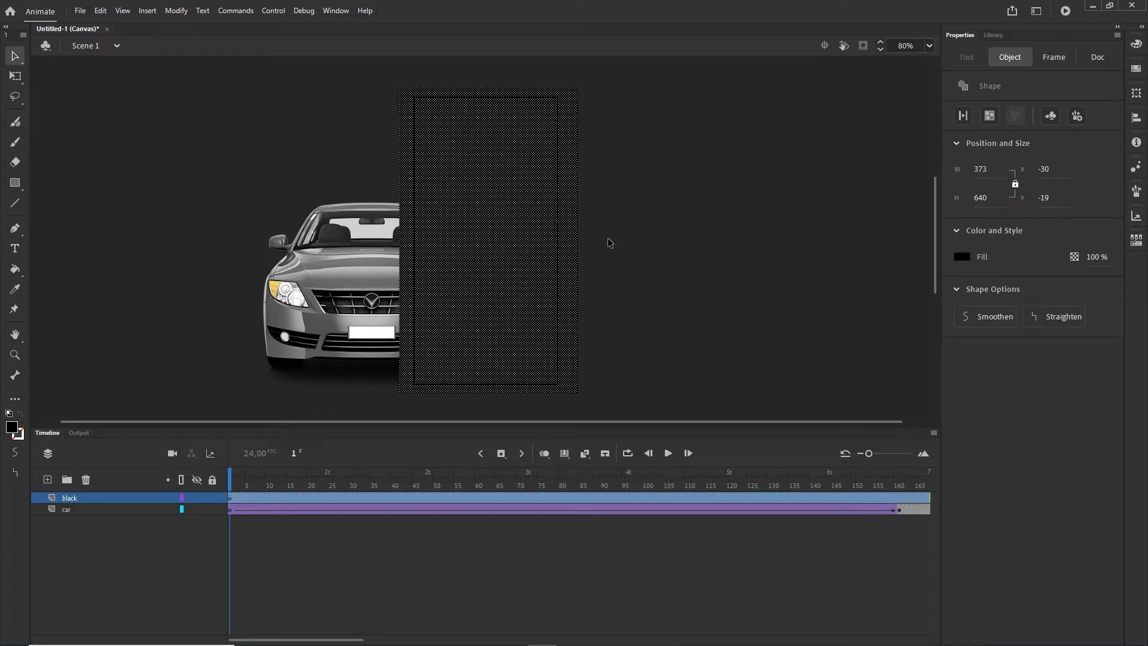
{"action": "key", "text": "F8"}
{"action": "type", "text": "bla"}
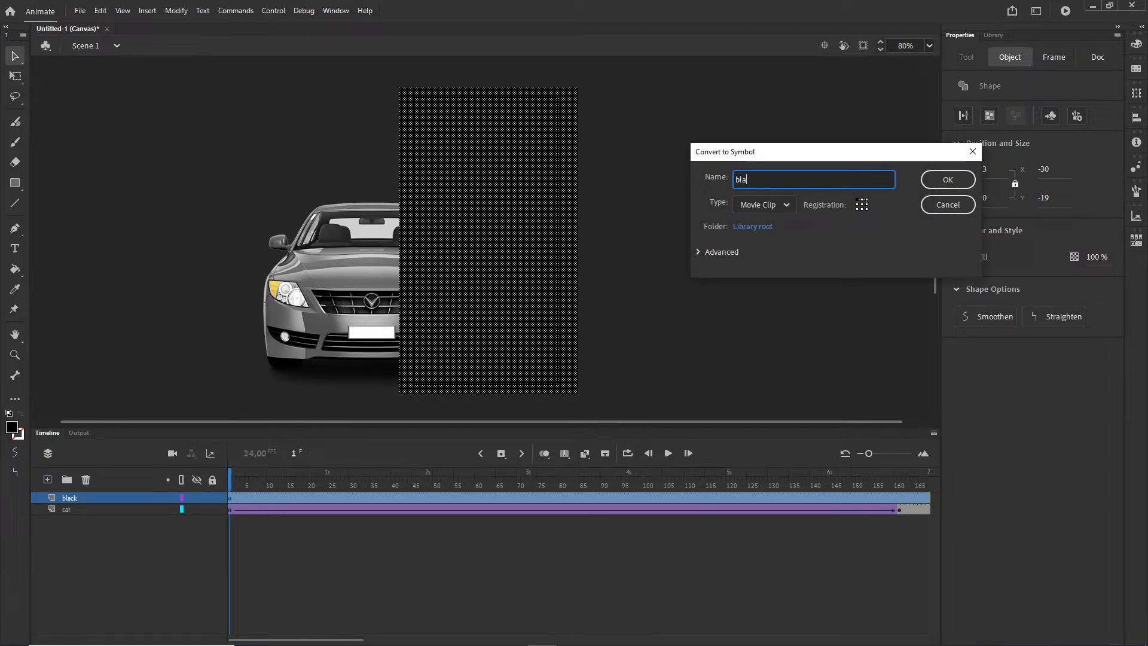
{"action": "type", "text": "ck"}
{"action": "left_click", "coordinate": [957, 180]}
{"action": "left_click", "coordinate": [731, 350]}
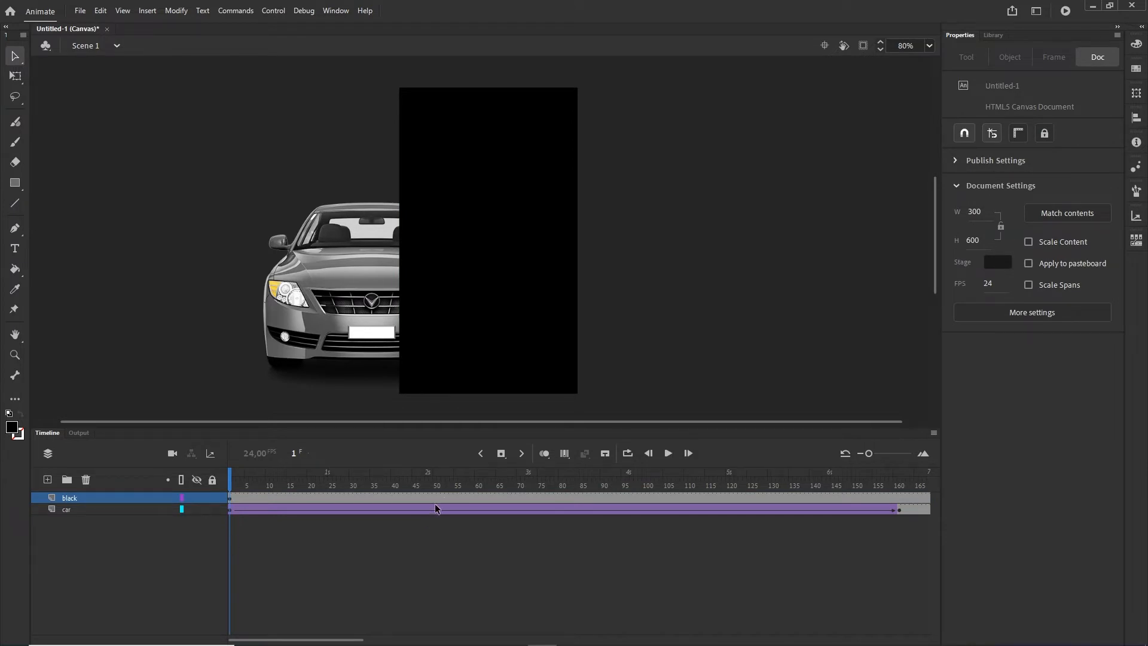
- Add a keyframe at frame 55 of the black layer and set the black clip's alpha to 0% there
{"action": "left_click", "coordinate": [456, 499]}
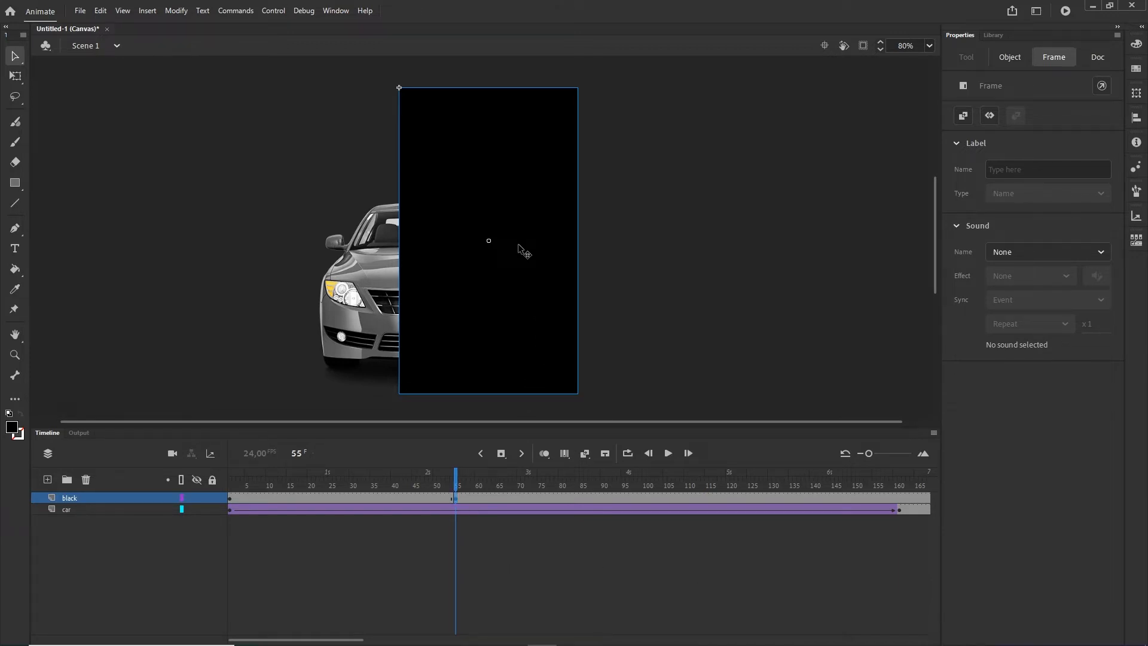
{"action": "left_click", "coordinate": [510, 212]}
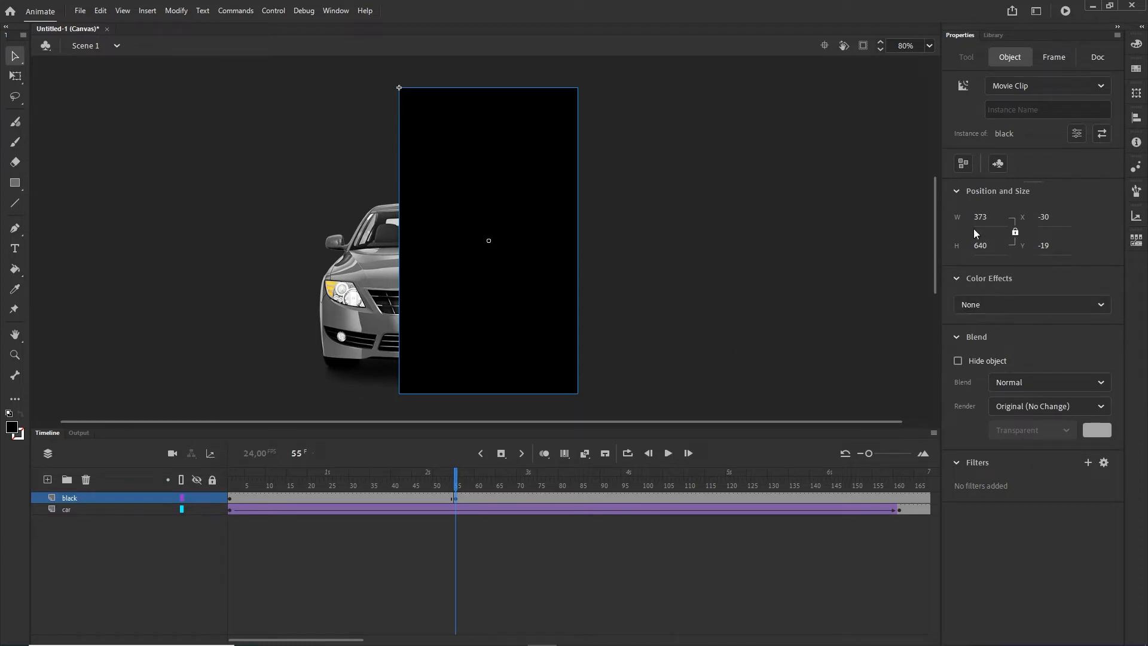
{"action": "left_click", "coordinate": [1105, 304]}
{"action": "left_click", "coordinate": [990, 400]}
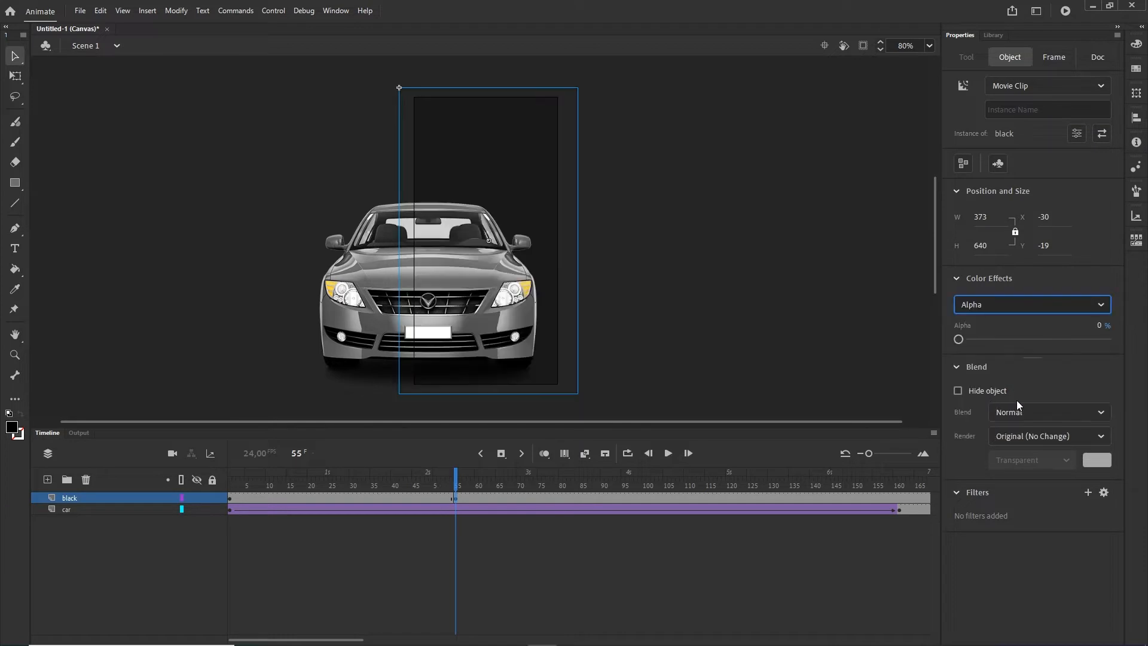
{"action": "left_click", "coordinate": [727, 605]}
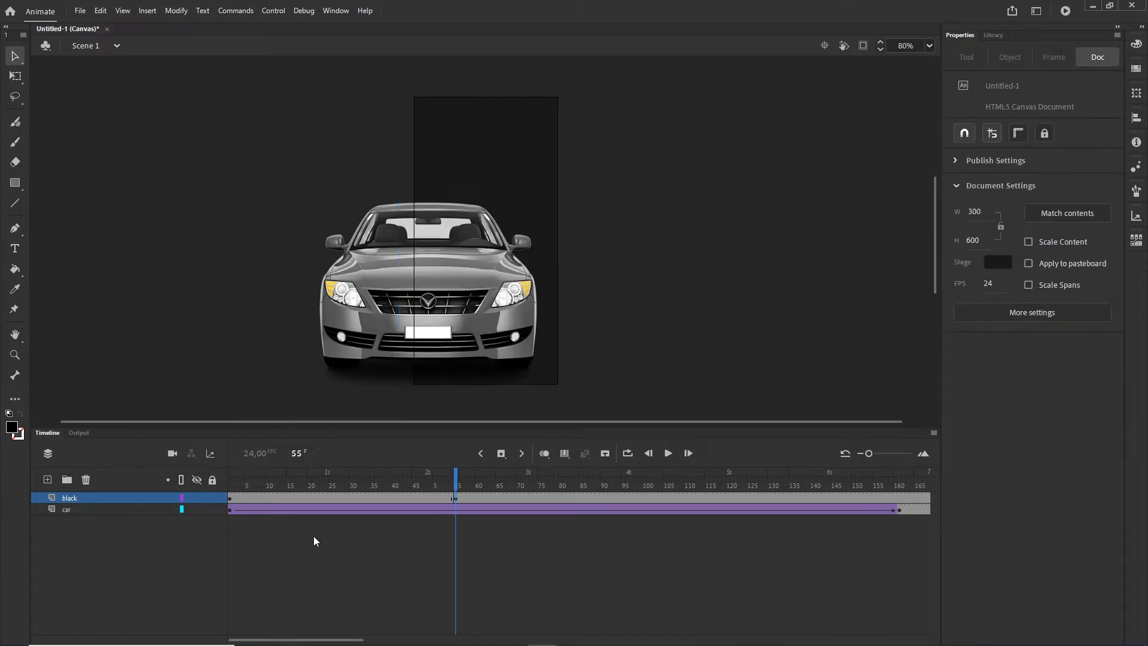
- Create a classic tween on the black layer between frames 1 and 55 and scrub through the fade
{"action": "right_click", "coordinate": [335, 497]}
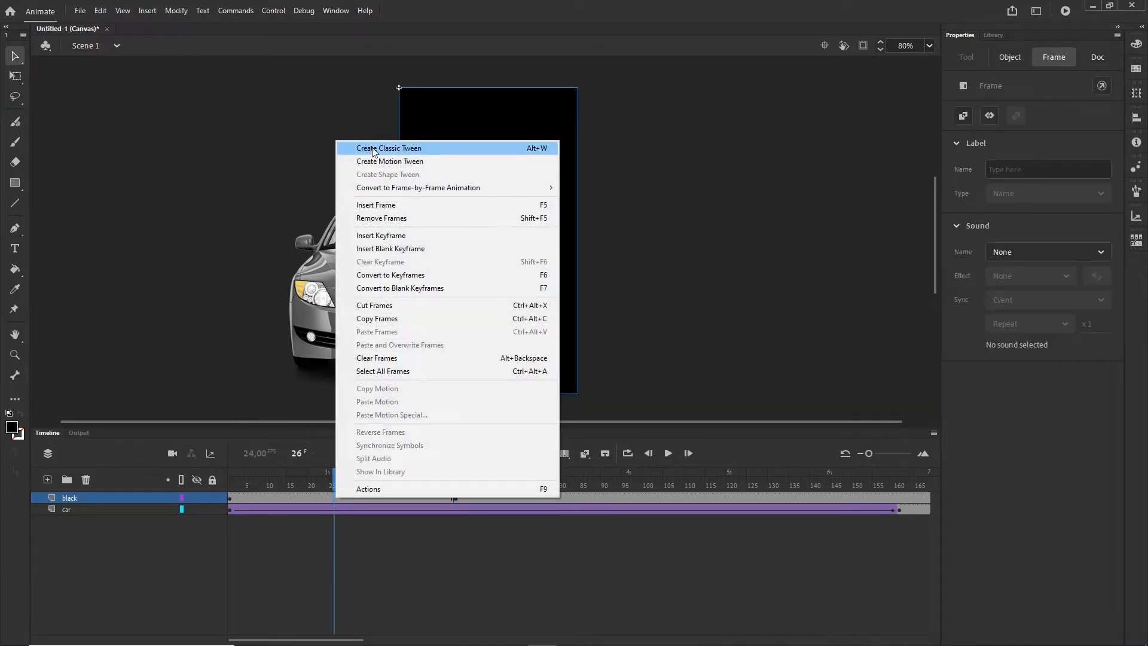
{"action": "left_click", "coordinate": [389, 147]}
{"action": "left_click", "coordinate": [463, 561]}
{"action": "left_click_drag", "start_coordinate": [335, 473], "coordinate": [230, 476]}
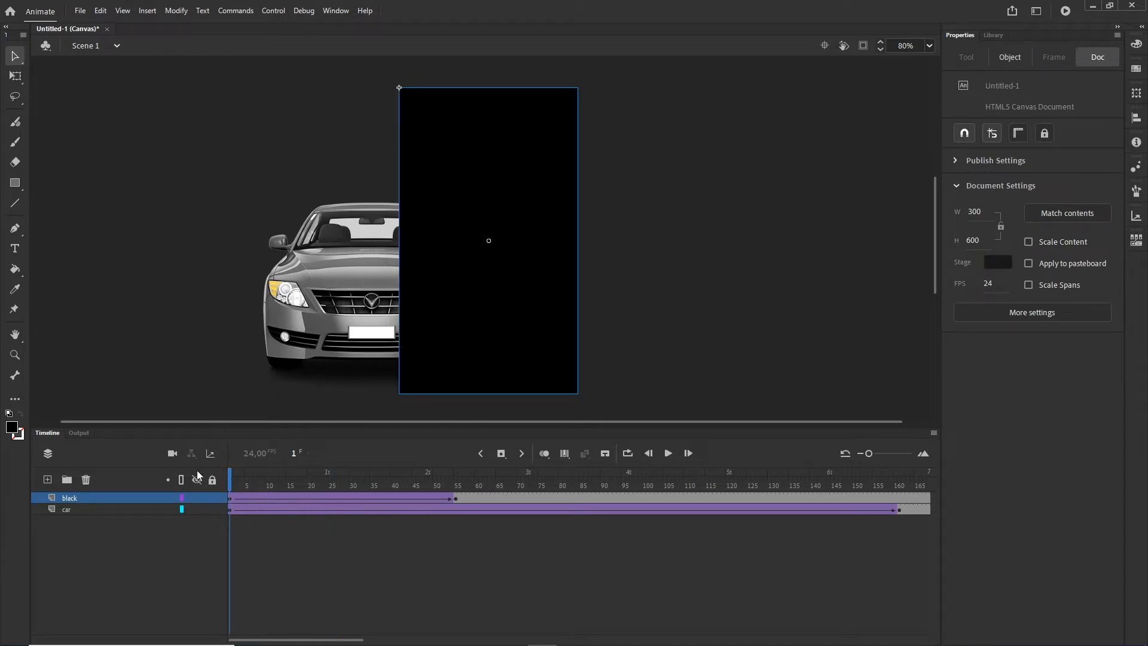
{"action": "left_click_drag", "start_coordinate": [230, 483], "coordinate": [439, 497]}
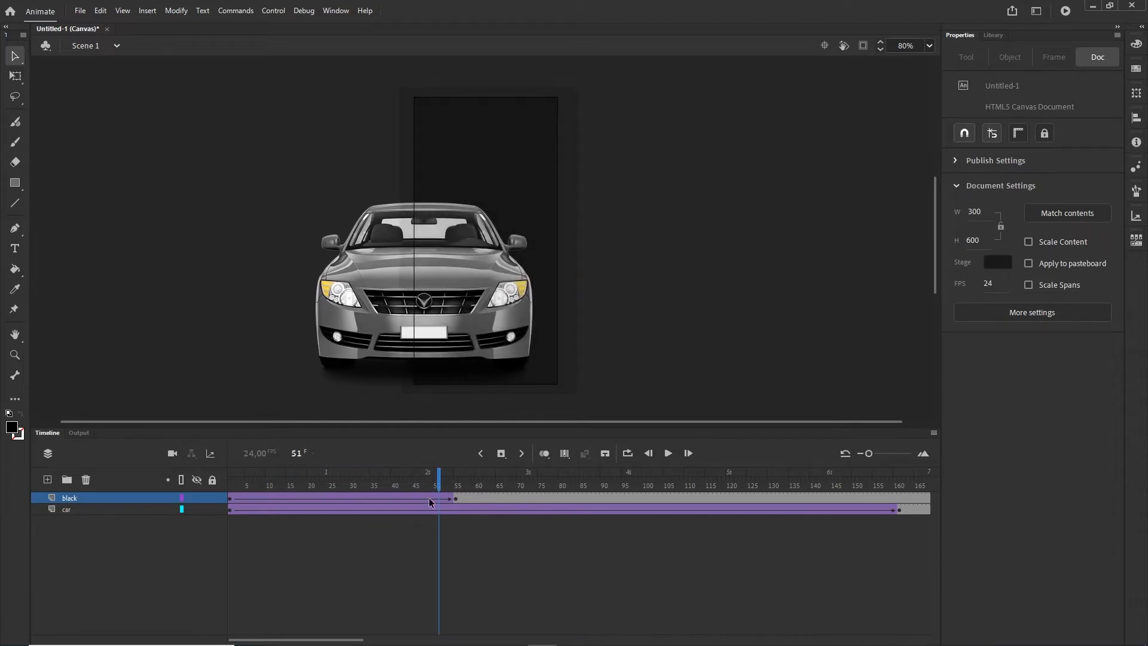
- Preview the fading overlay in the browser, replay it once and return to the timeline
{"action": "key", "text": "ctrl+Return"}
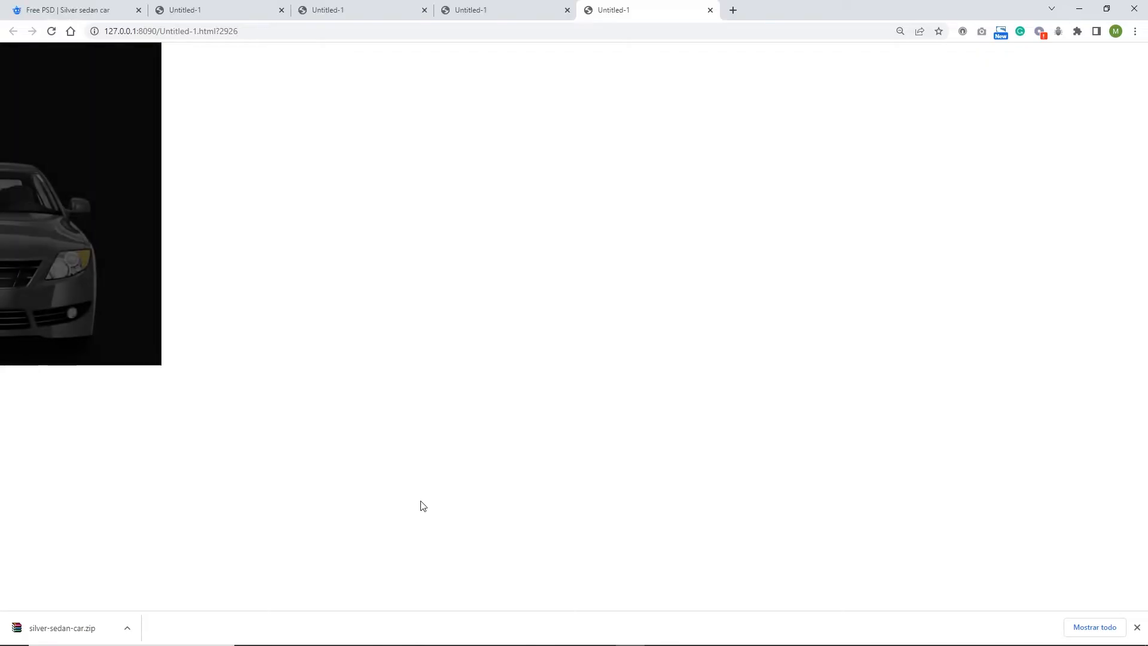
{"action": "left_click", "coordinate": [51, 31]}
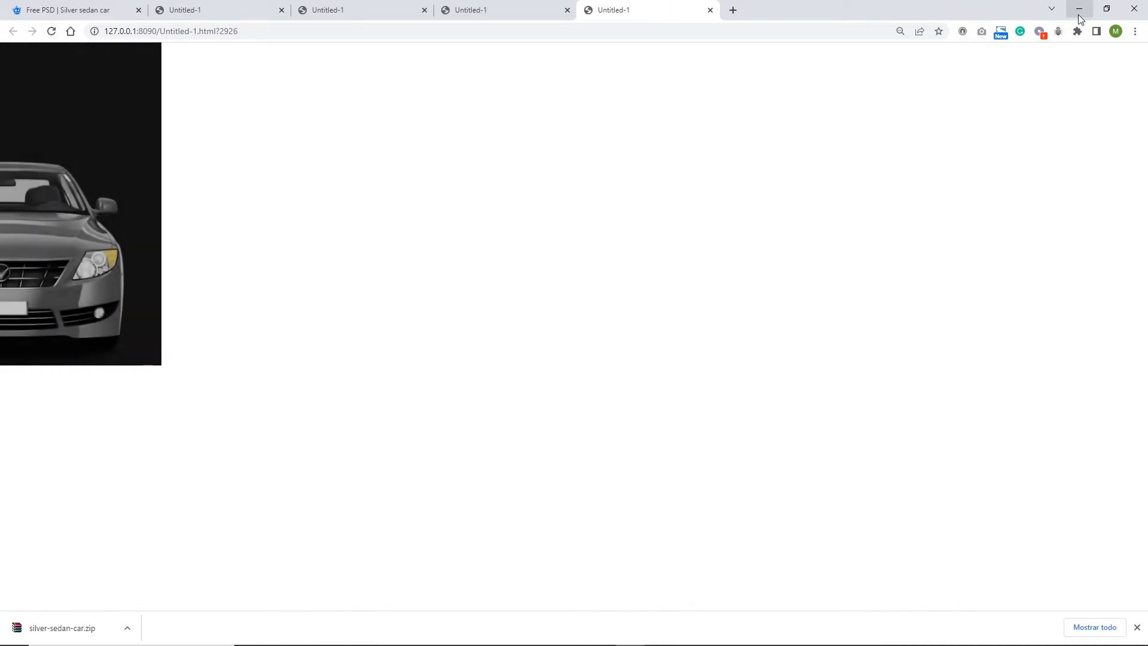
{"action": "left_click", "coordinate": [1080, 8]}
{"action": "left_click", "coordinate": [328, 499]}
{"action": "left_click", "coordinate": [47, 433]}
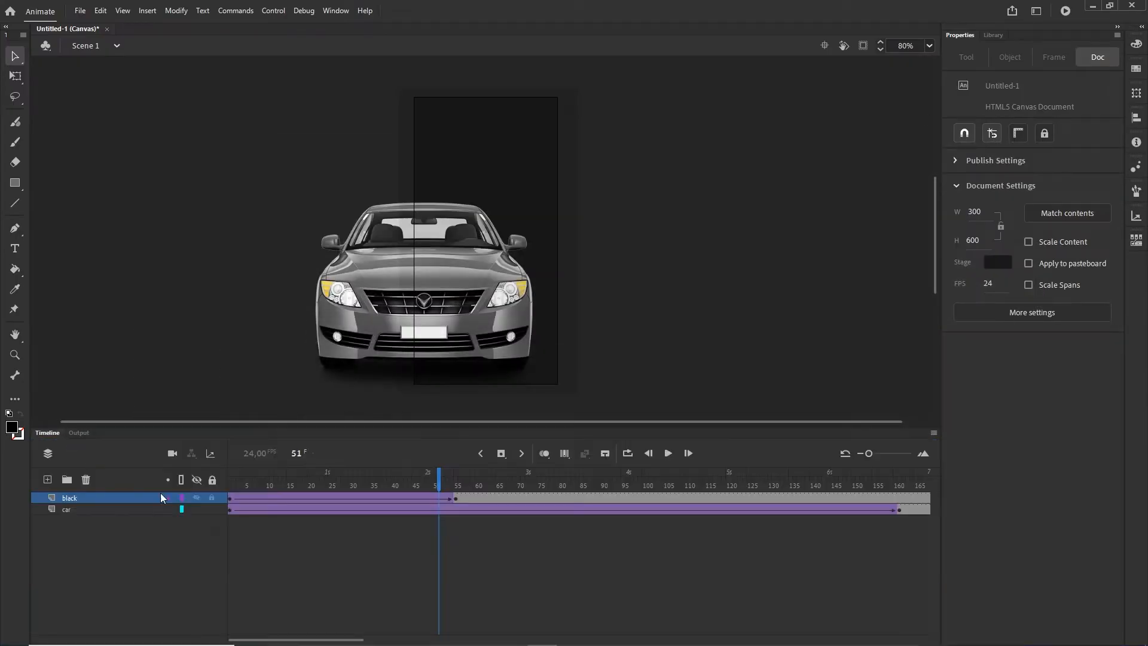
- Insert a keyframe at frame 5 in the black layer's tween and scrub through the frames after it
{"action": "left_click", "coordinate": [229, 500]}
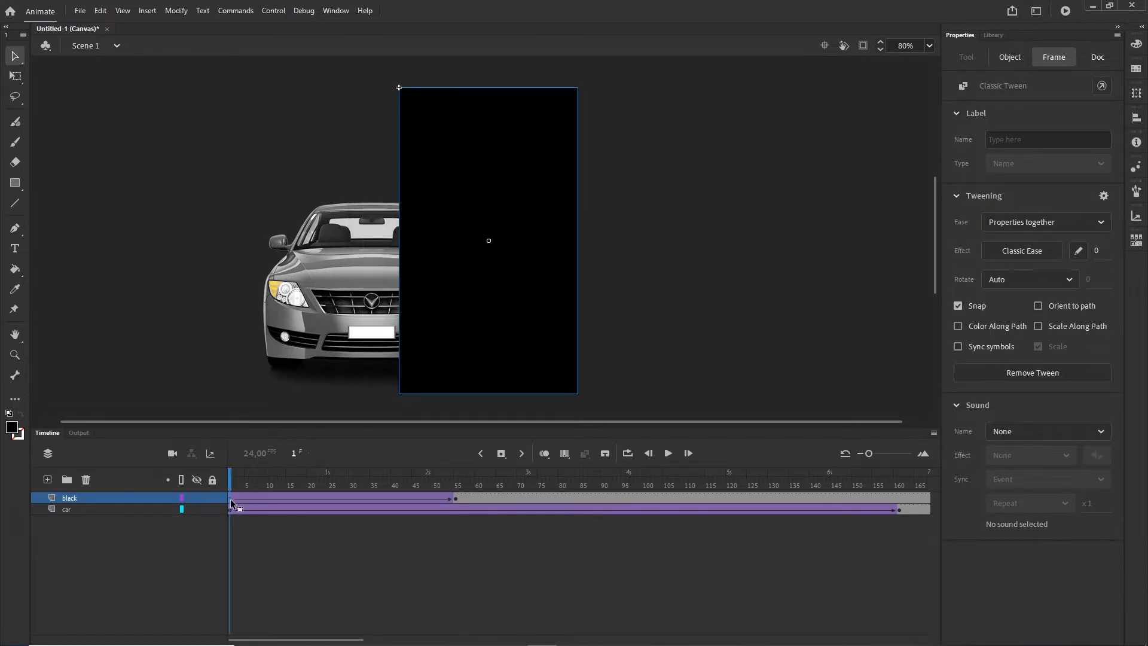
{"action": "left_click", "coordinate": [245, 497]}
{"action": "key", "text": "F6"}
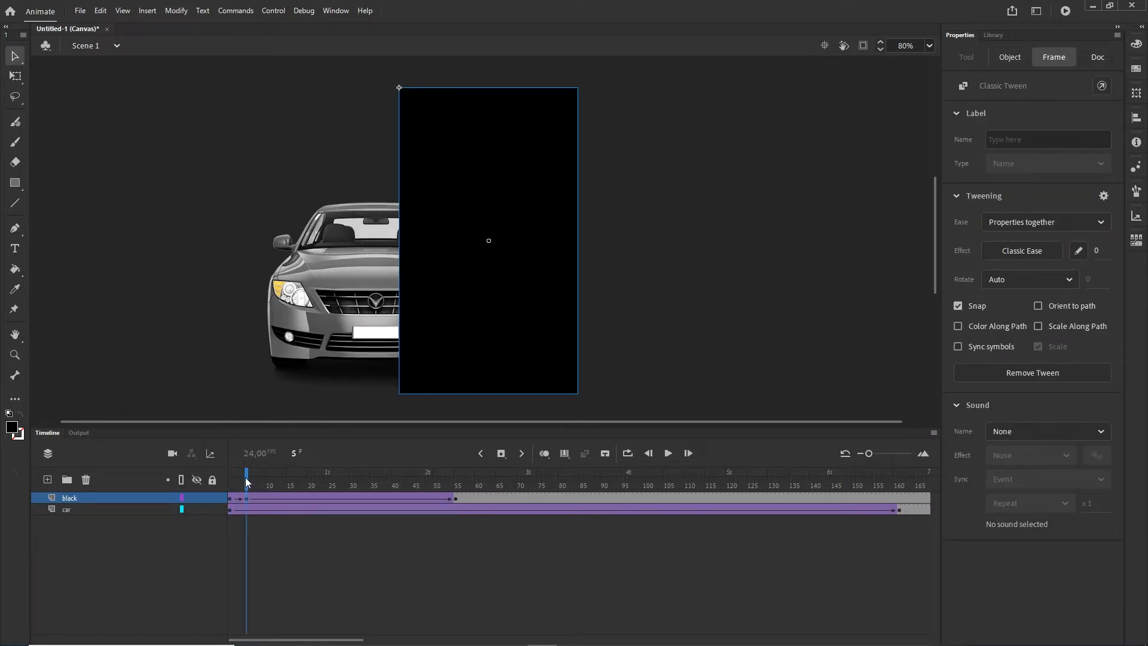
{"action": "left_click_drag", "start_coordinate": [245, 477], "coordinate": [349, 482]}
- Test the delayed fade in the browser, close the browser and return to the timeline
{"action": "key", "text": "ctrl+Return"}
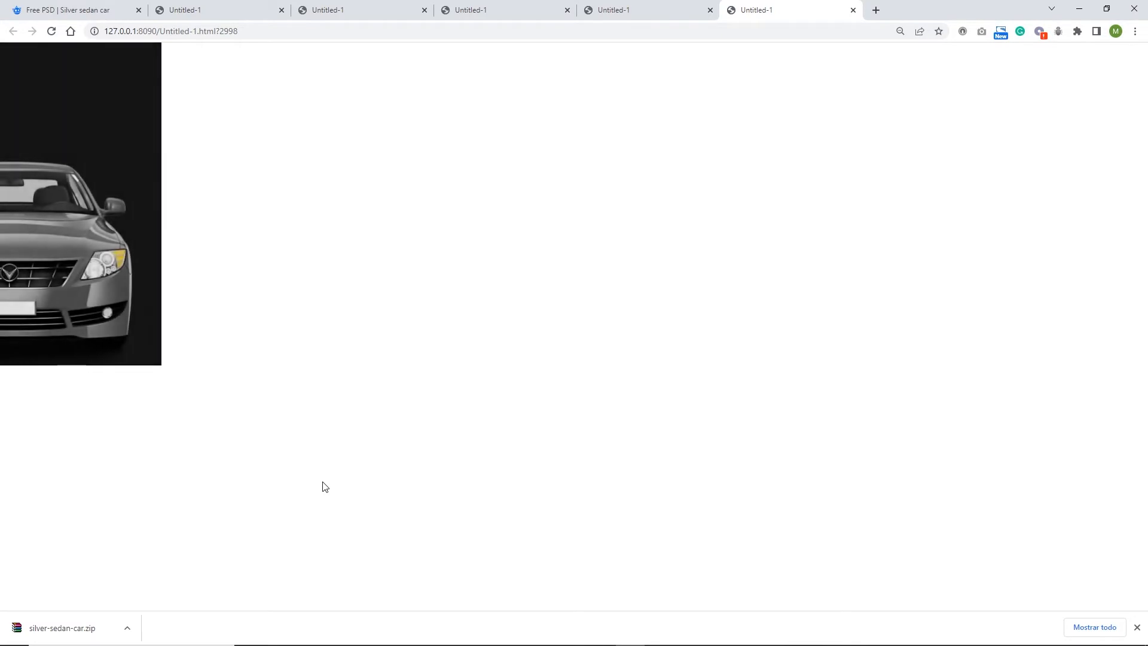
{"action": "left_click", "coordinate": [1135, 8]}
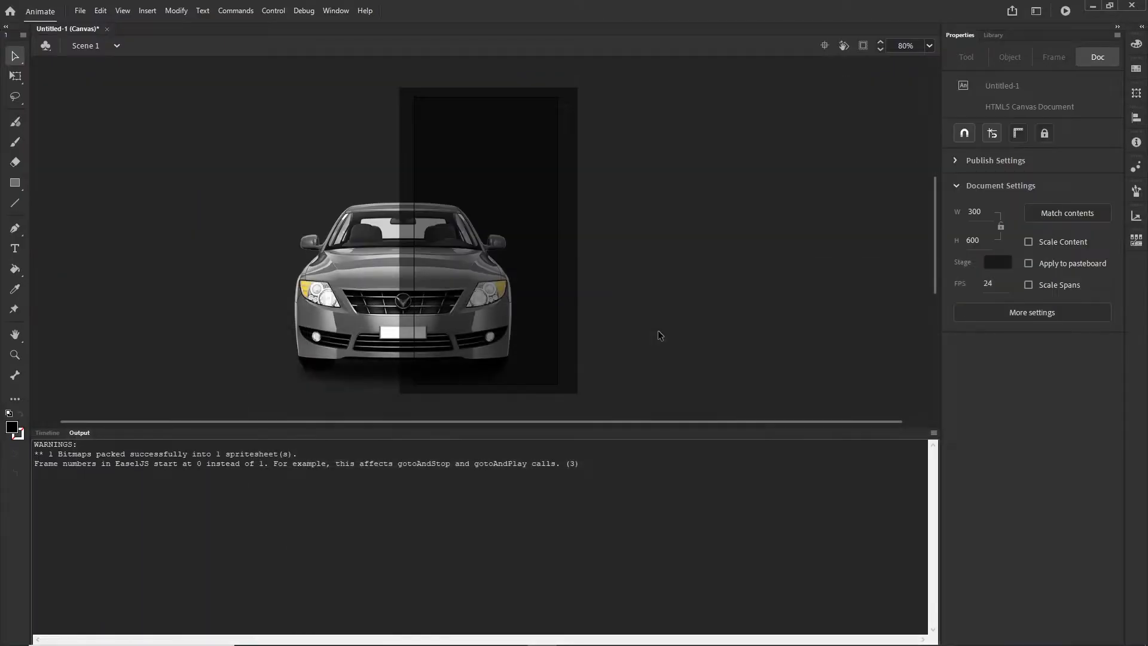
{"action": "left_click", "coordinate": [48, 432]}
- At frame 1, hide the black layer and open the car symbol for editing
{"action": "left_click_drag", "start_coordinate": [357, 480], "coordinate": [230, 480]}
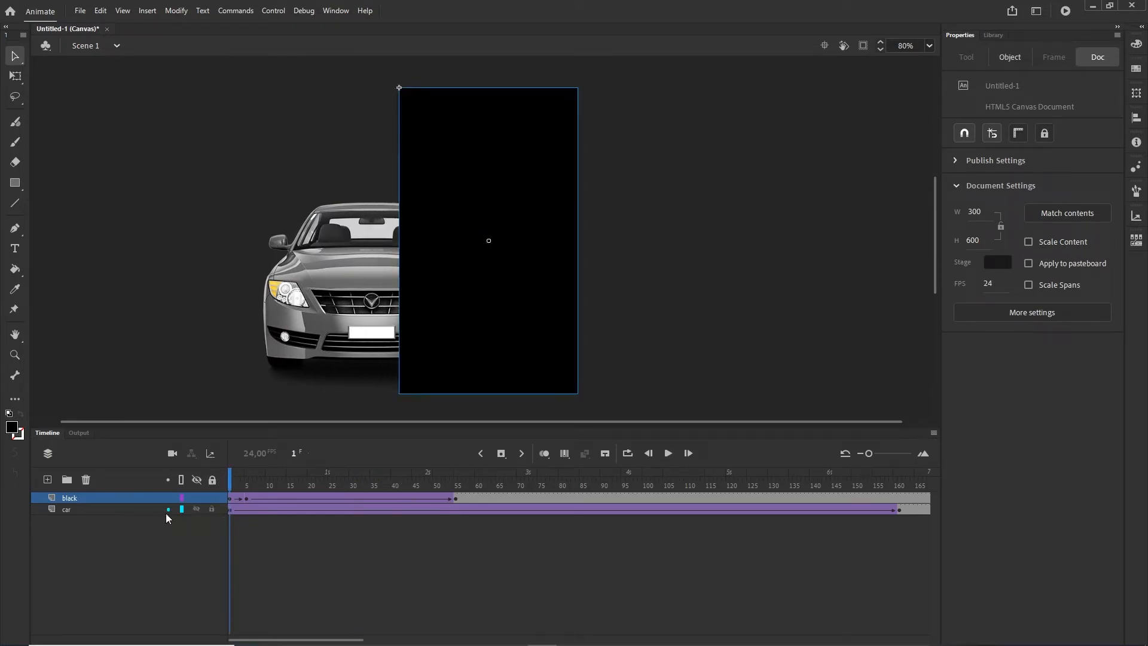
{"action": "left_click", "coordinate": [196, 498]}
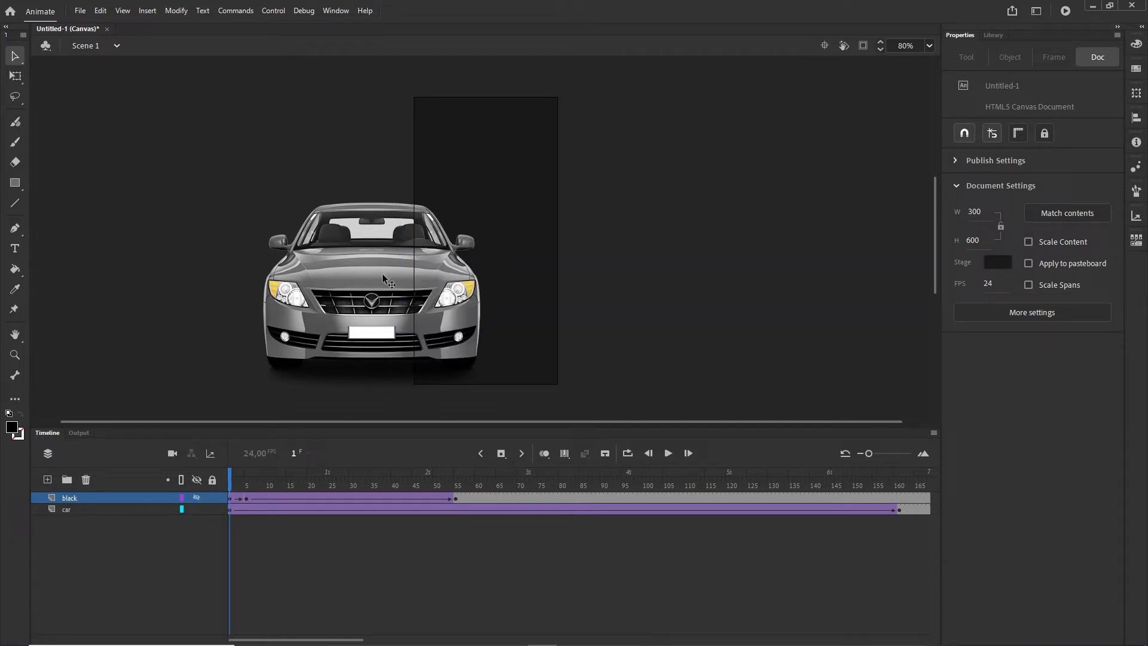
{"action": "double_click", "coordinate": [400, 279]}
{"action": "left_click", "coordinate": [477, 498]}
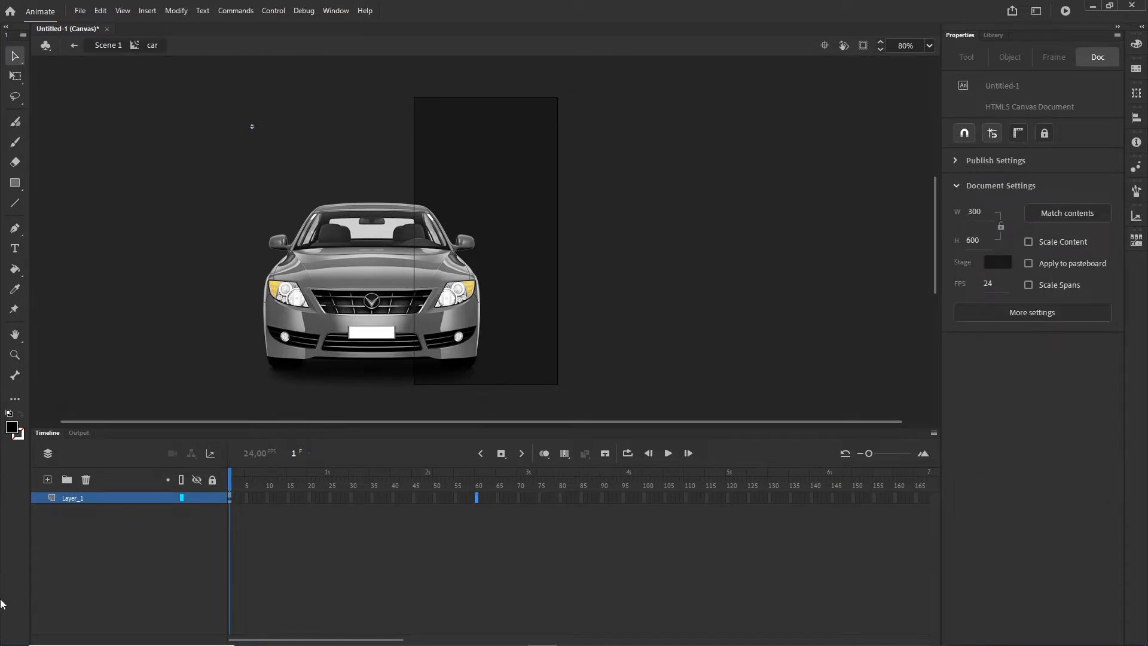
{"action": "left_click", "coordinate": [98, 549]}
- Rename Layer_1 inside the car symbol to car
{"action": "double_click", "coordinate": [67, 499]}
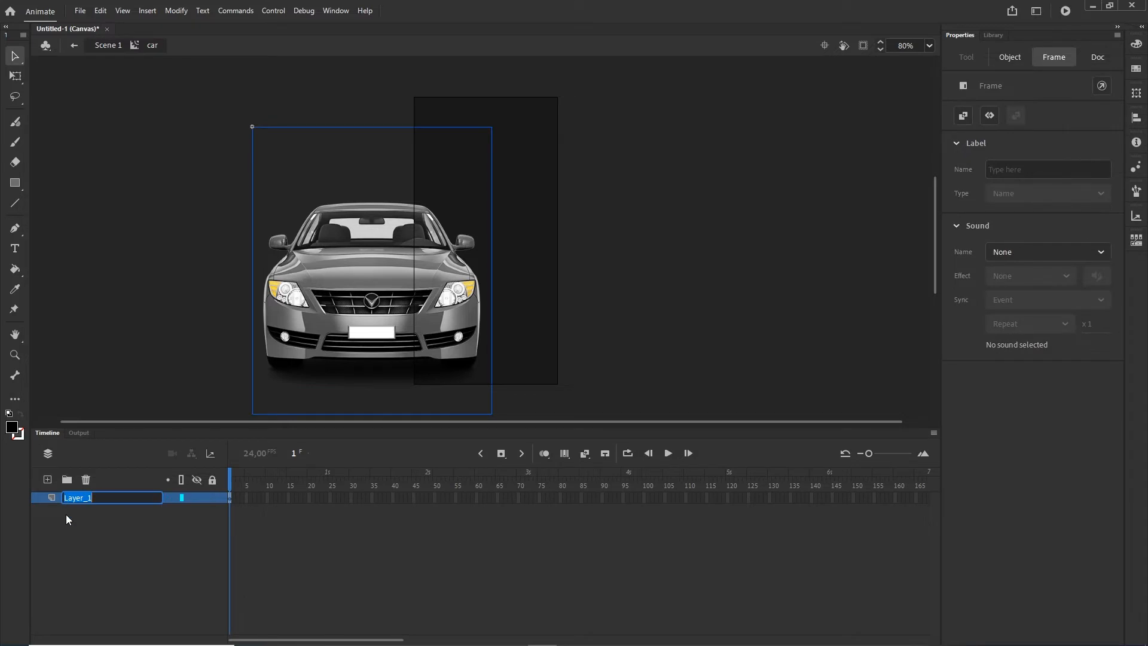
{"action": "type", "text": "car"}
{"action": "left_click", "coordinate": [88, 520]}
{"action": "left_click", "coordinate": [48, 480]}
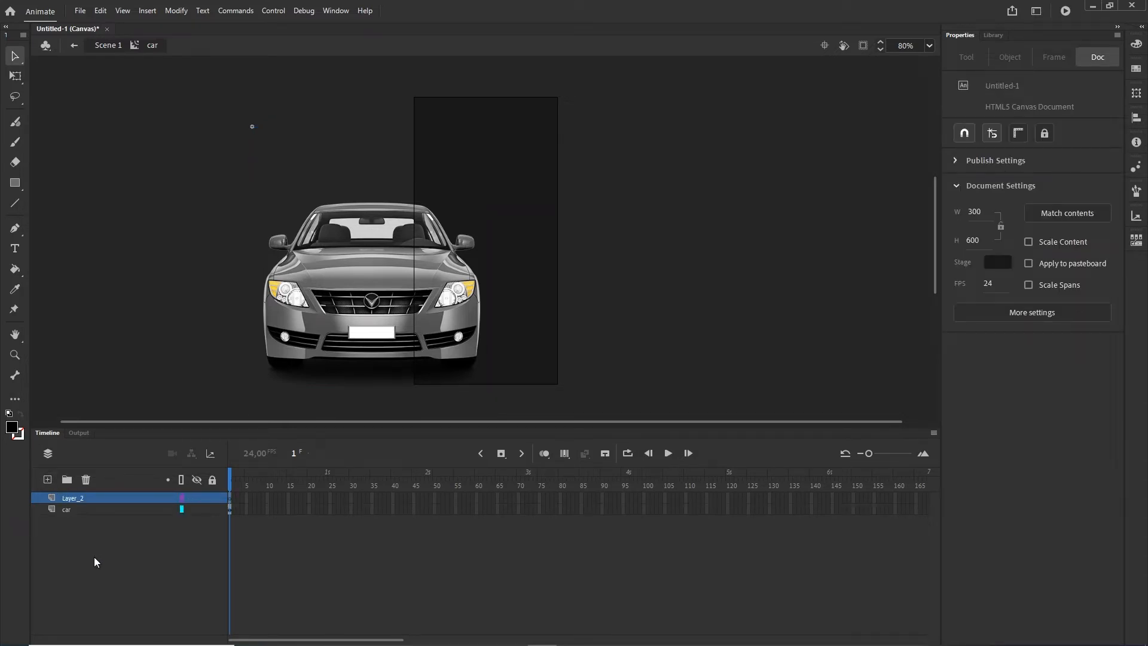
{"action": "double_click", "coordinate": [71, 498]}
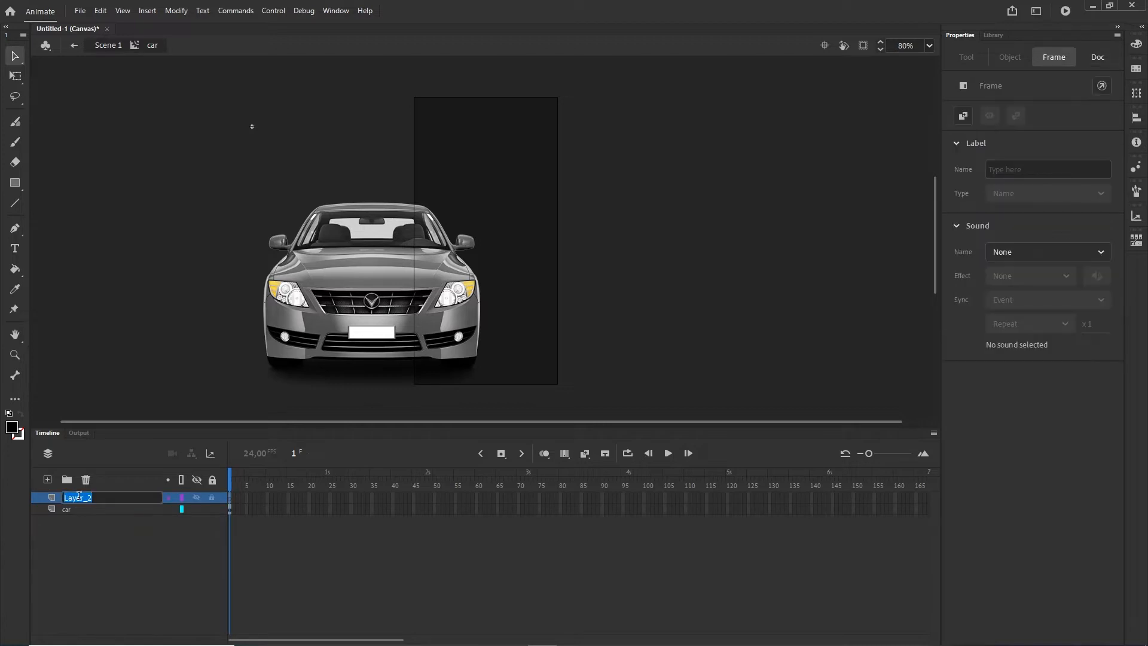
{"action": "type", "text": "mask1"}
{"action": "left_click", "coordinate": [87, 569]}
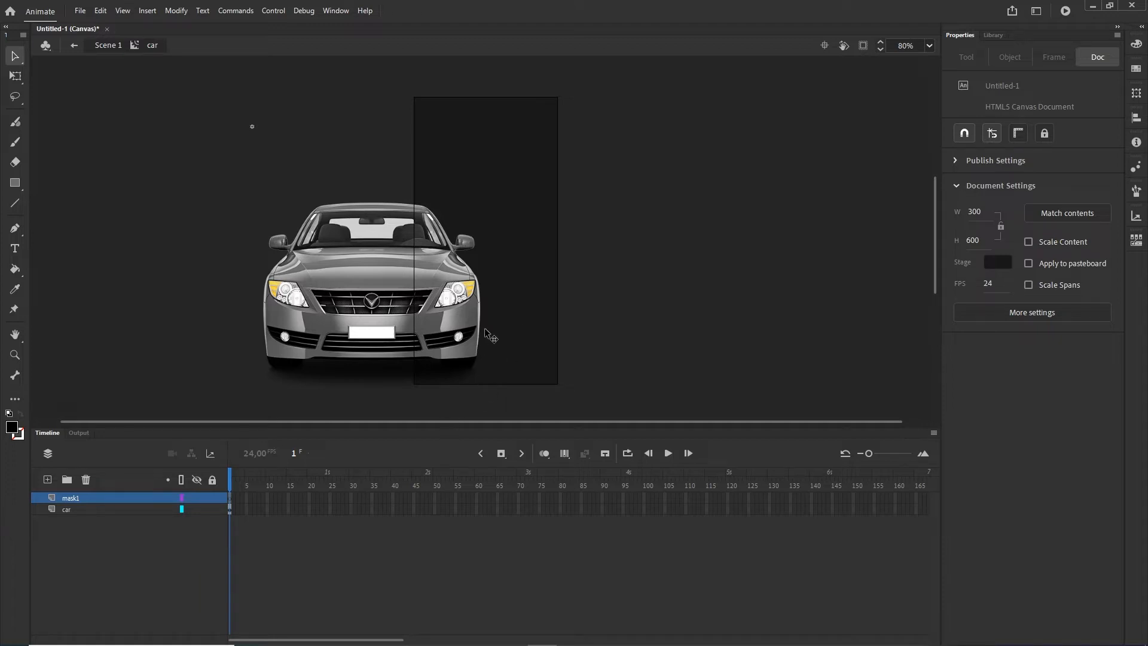
{"action": "left_click", "coordinate": [66, 509]}
{"action": "left_click", "coordinate": [78, 497]}
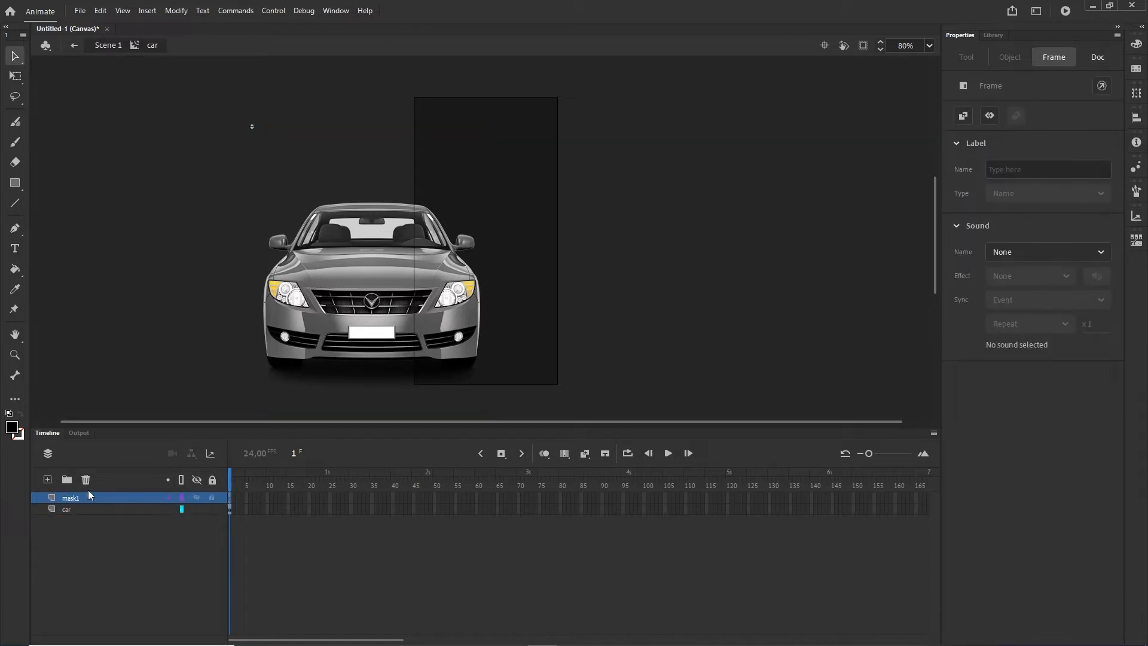
{"action": "left_click", "coordinate": [86, 481]}
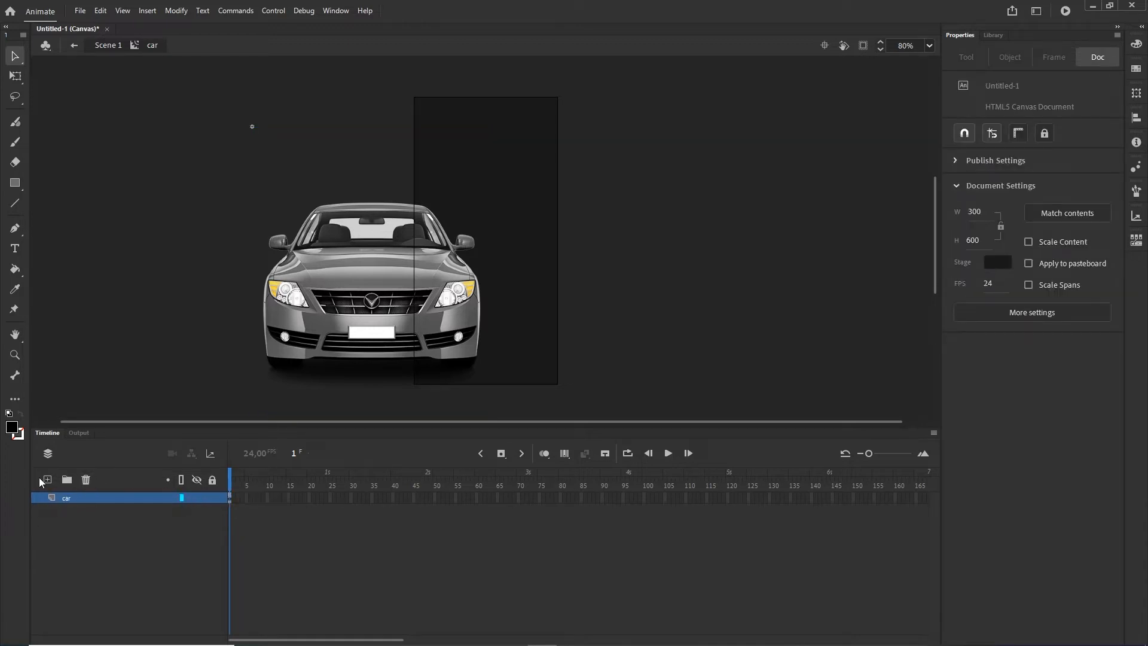
- Add a new layer above the car layer inside the car symbol and name it light1
{"action": "double_click", "coordinate": [70, 498]}
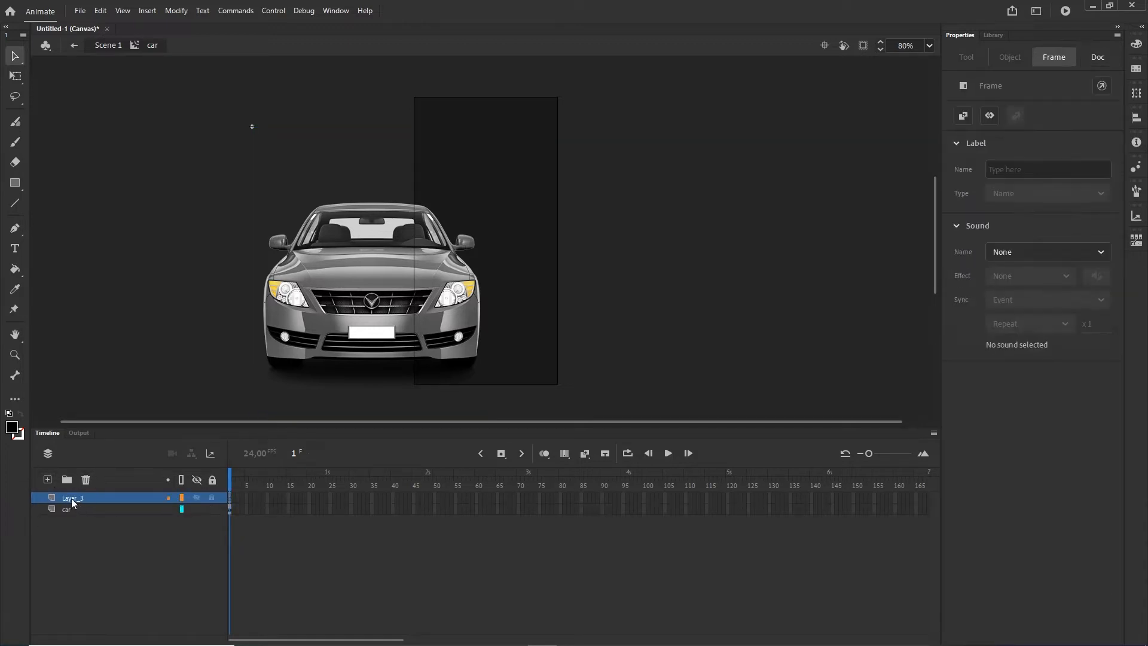
{"action": "key", "text": "BackSpace"}
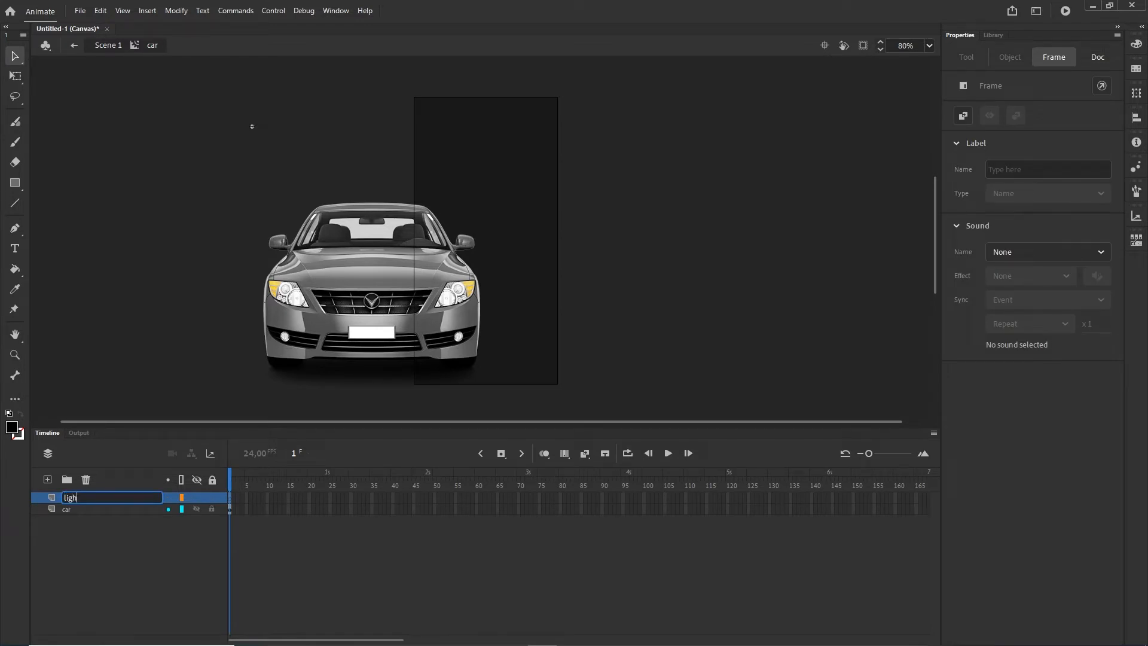
{"action": "left_click", "coordinate": [146, 561]}
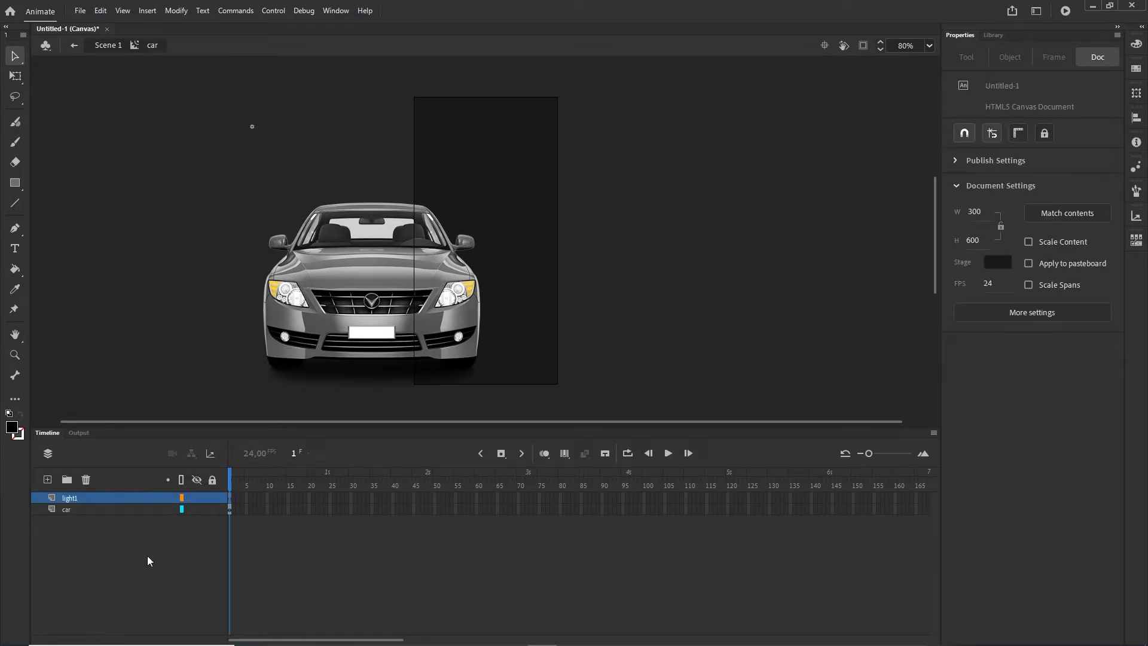
- Trace a closed outline around the car's right-hand headlight on the light1 layer with the Pen tool
{"action": "scroll", "coordinate": [455, 288], "scroll_direction": "up", "scroll_amount": 6}
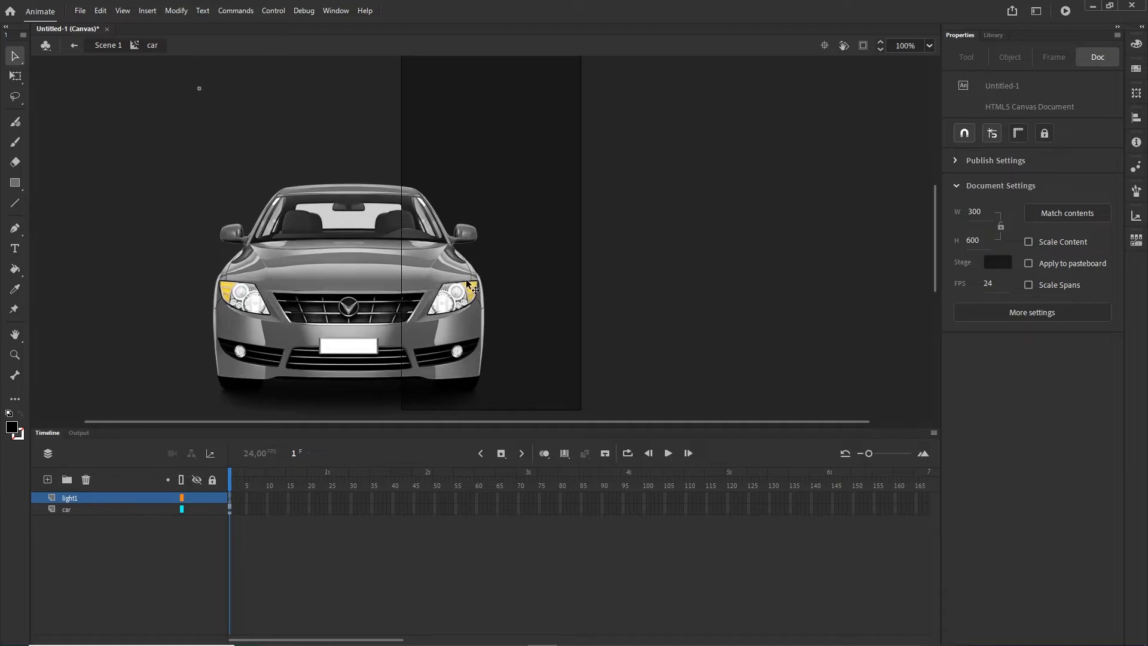
{"action": "scroll", "coordinate": [479, 308], "scroll_direction": "up", "scroll_amount": 1}
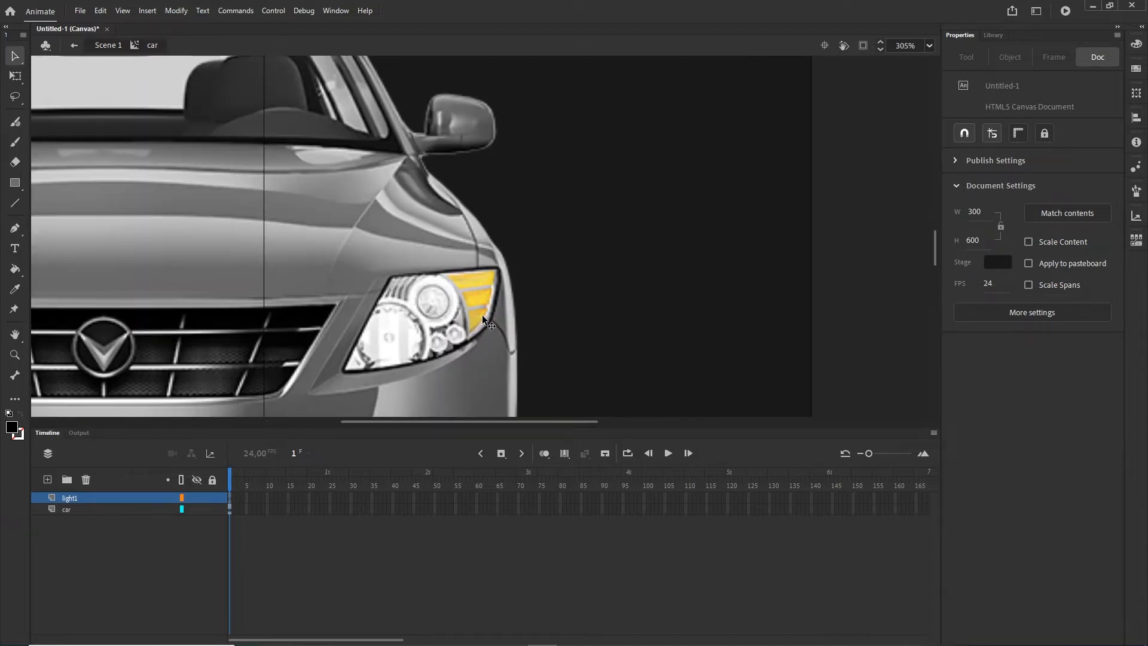
{"action": "scroll", "coordinate": [485, 321], "scroll_direction": "down", "scroll_amount": 3}
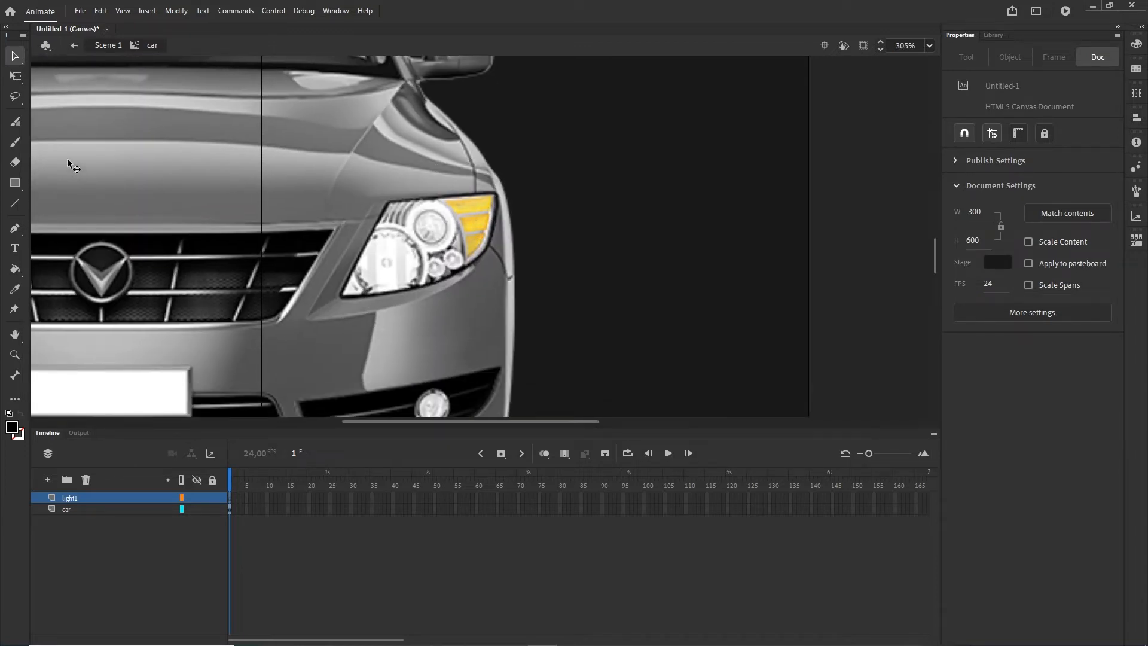
{"action": "left_click", "coordinate": [23, 233]}
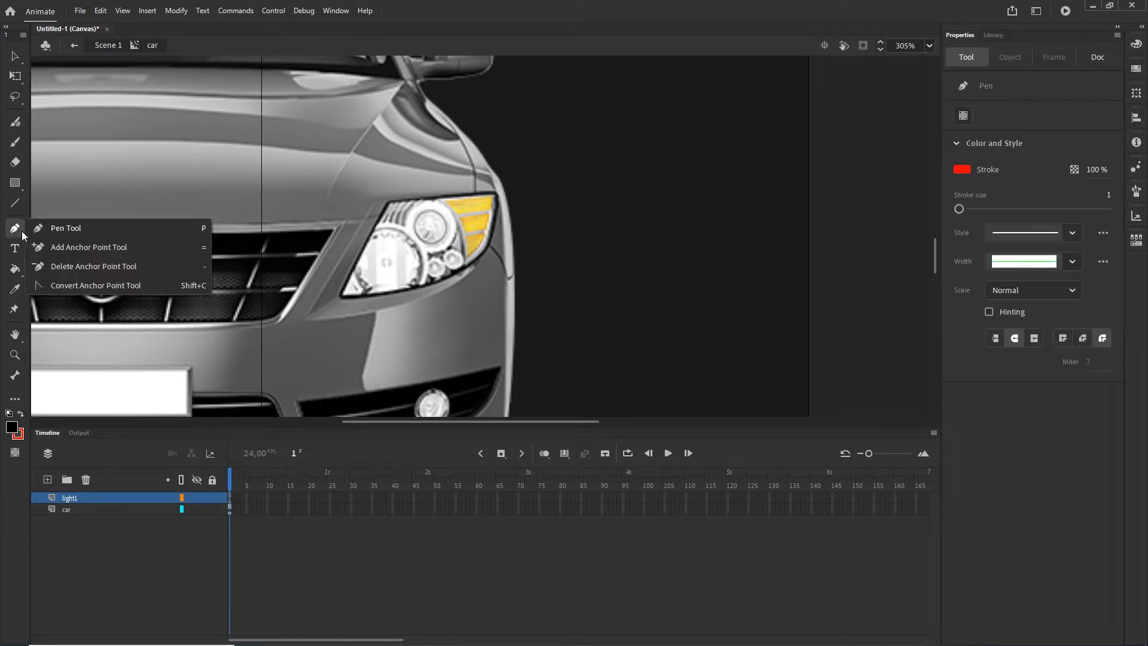
{"action": "left_click", "coordinate": [67, 228]}
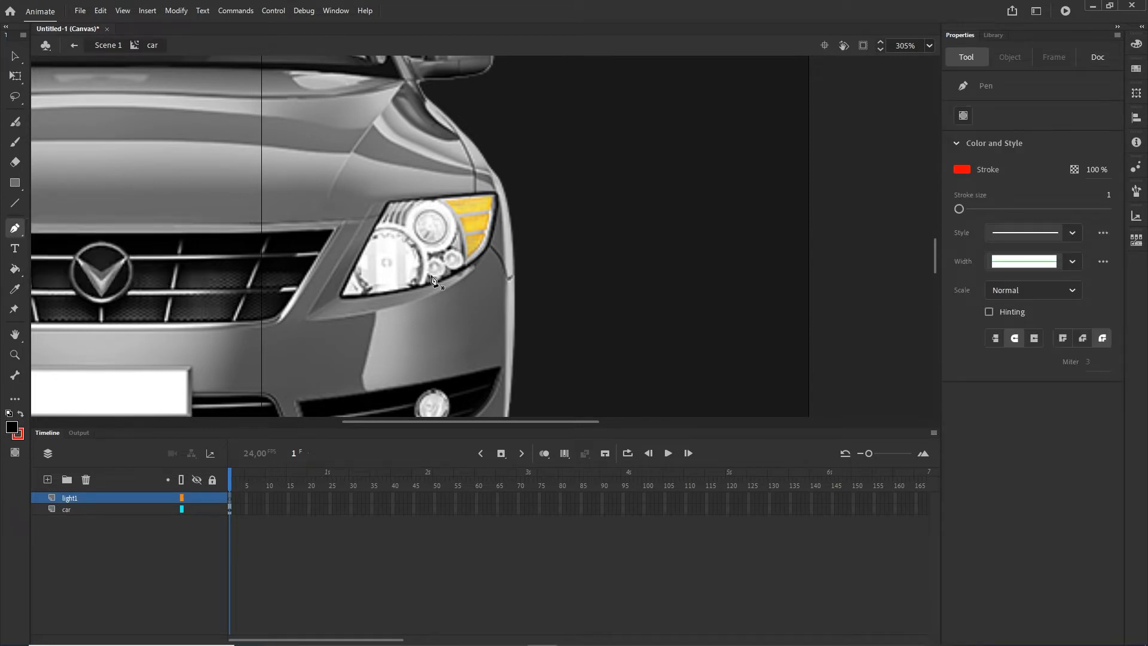
{"action": "left_click", "coordinate": [389, 204]}
{"action": "left_click", "coordinate": [342, 295]}
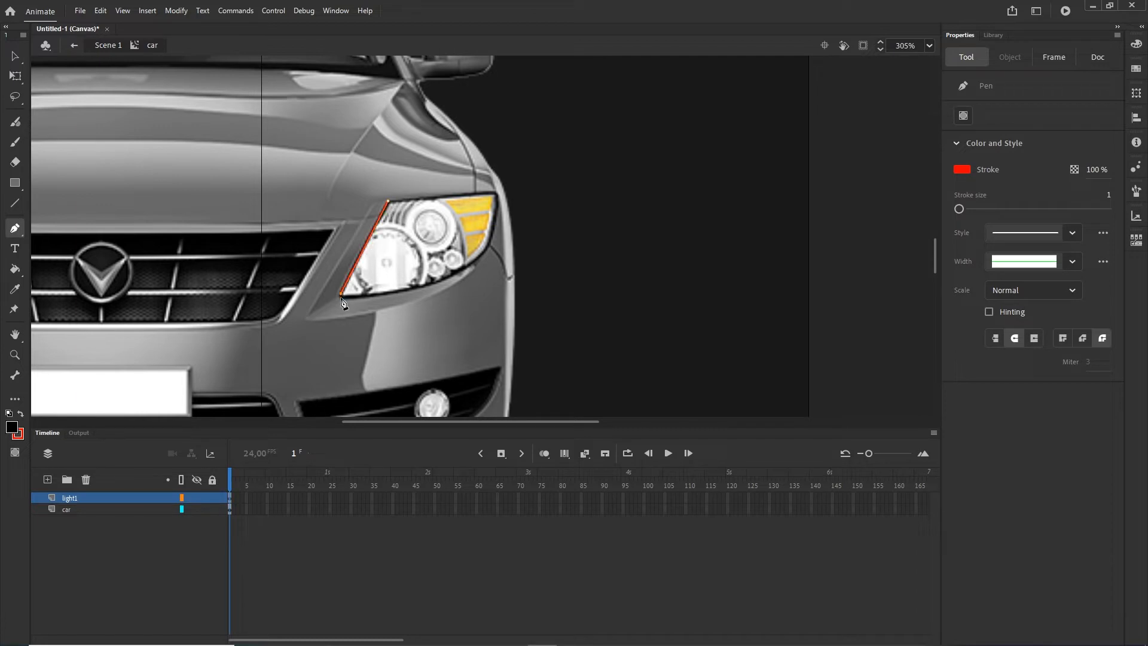
{"action": "left_click", "coordinate": [402, 291]}
{"action": "left_click", "coordinate": [436, 282]}
{"action": "left_click_drag", "start_coordinate": [496, 192], "coordinate": [487, 128]}
{"action": "left_click", "coordinate": [388, 202]}
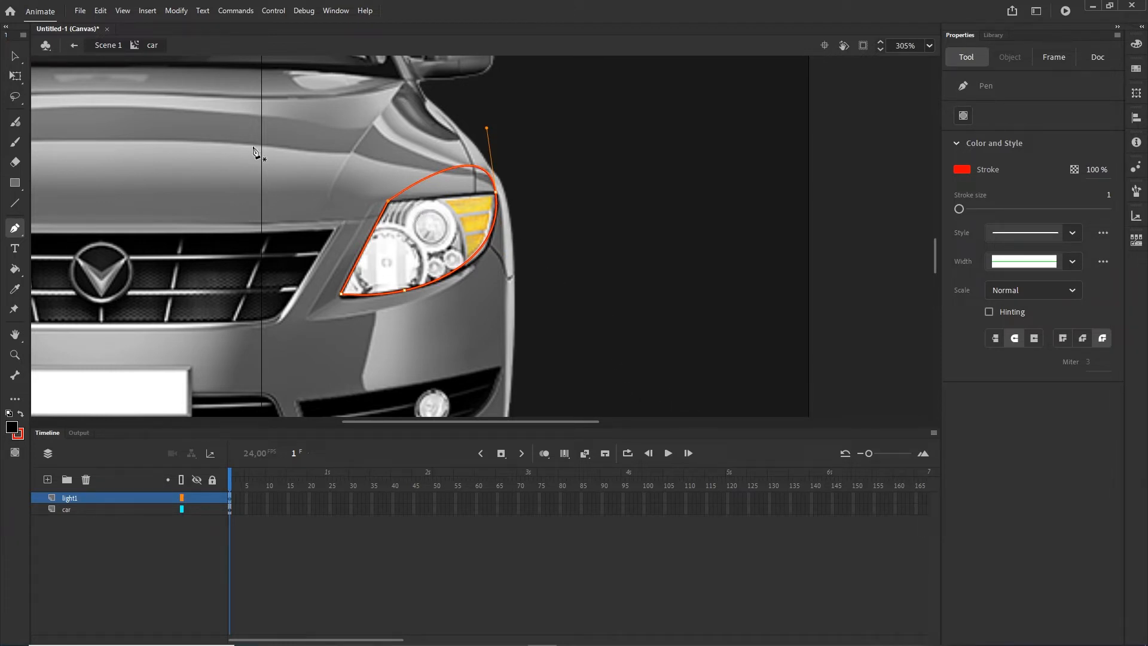
- Adjust the outline's upper outer anchor point and its curve handles with the Subselection tool so the path follows the headlight edges
{"action": "left_click", "coordinate": [19, 63]}
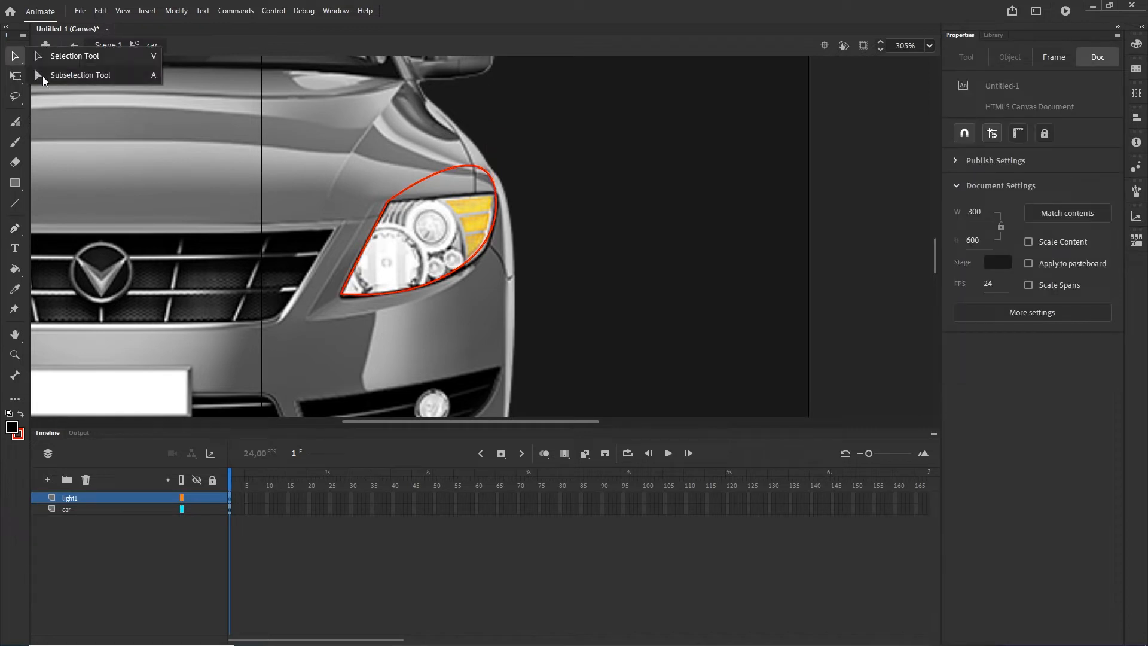
{"action": "left_click", "coordinate": [66, 75]}
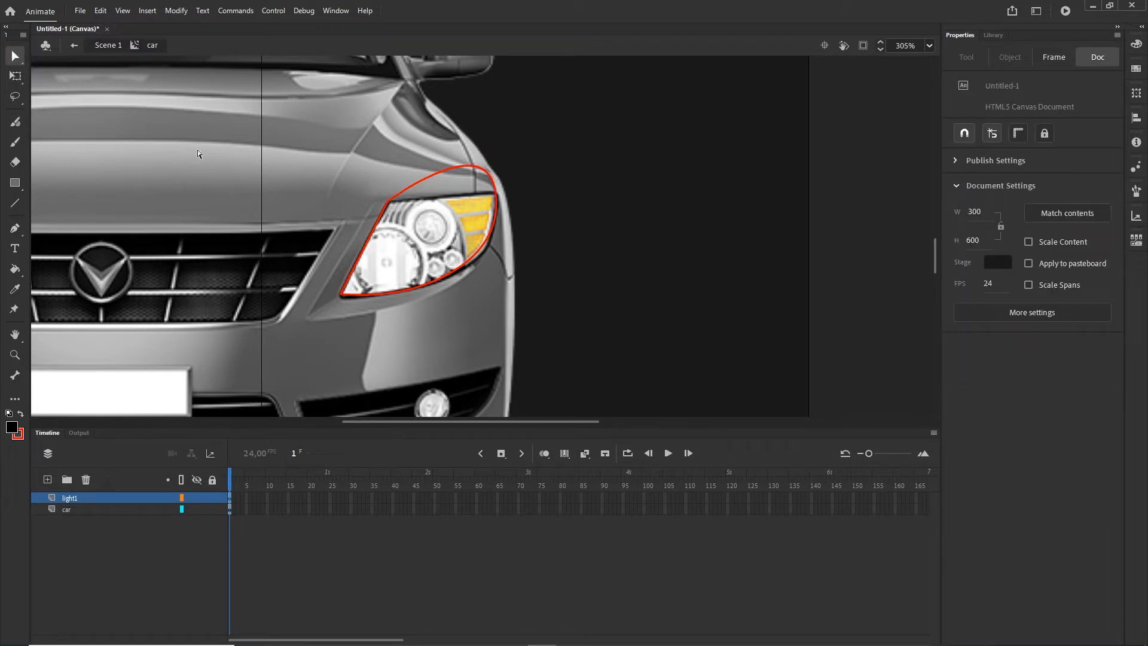
{"action": "left_click", "coordinate": [494, 204]}
{"action": "left_click", "coordinate": [497, 195]}
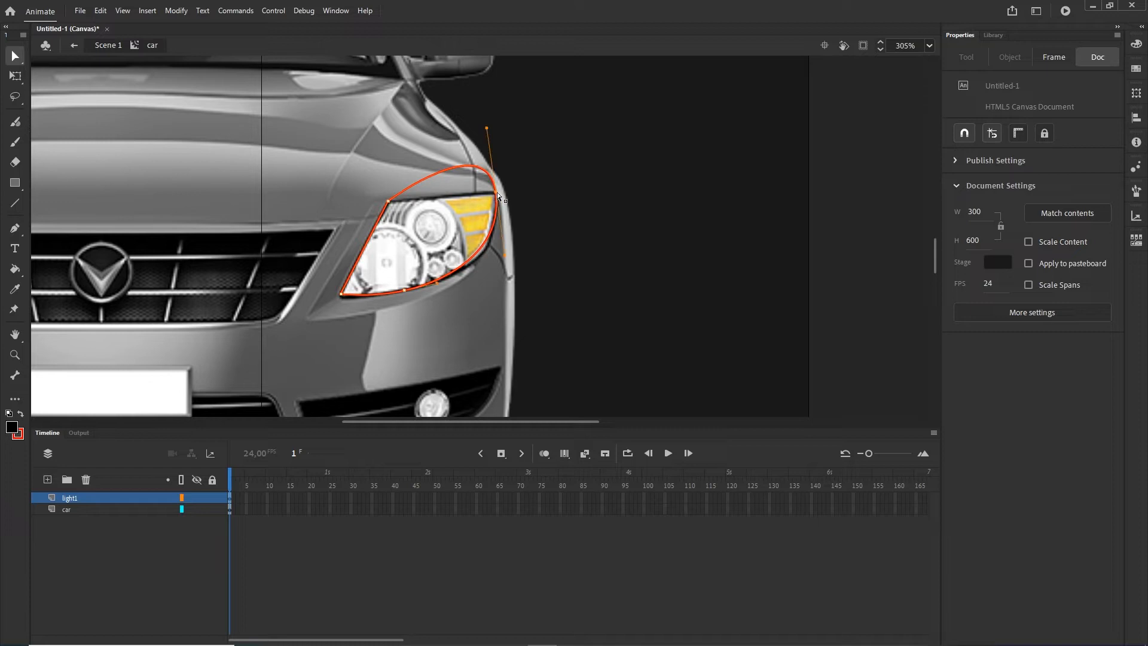
{"action": "left_click_drag", "start_coordinate": [498, 195], "coordinate": [505, 204]}
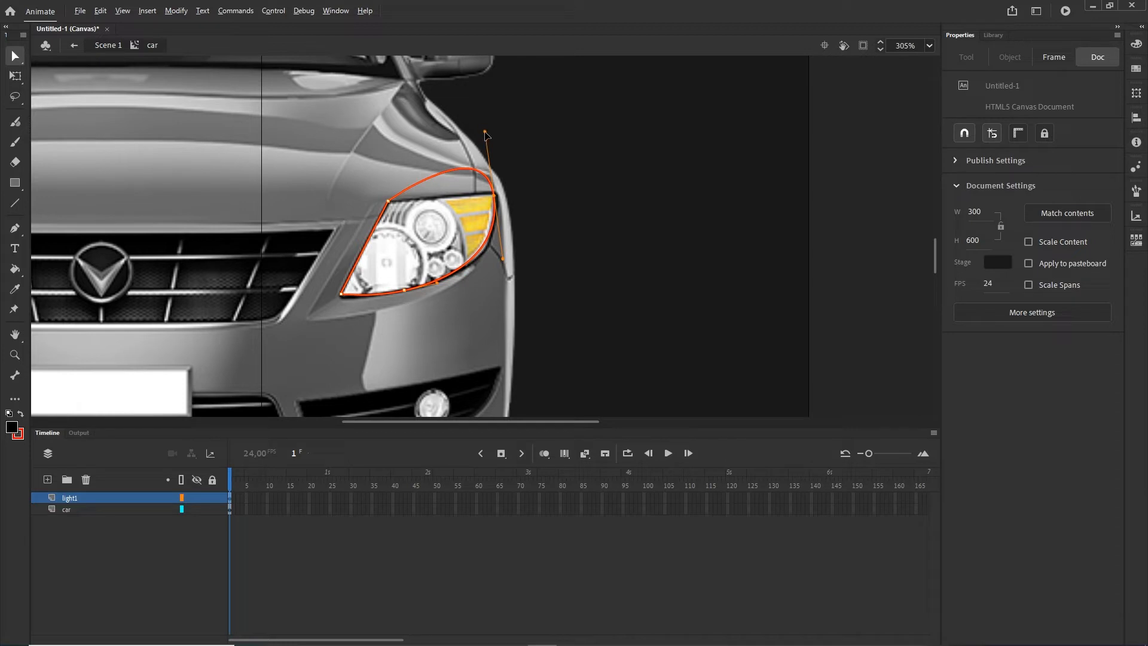
{"action": "left_click_drag", "start_coordinate": [485, 131], "coordinate": [463, 205]}
{"action": "left_click_drag", "start_coordinate": [503, 261], "coordinate": [505, 263]}
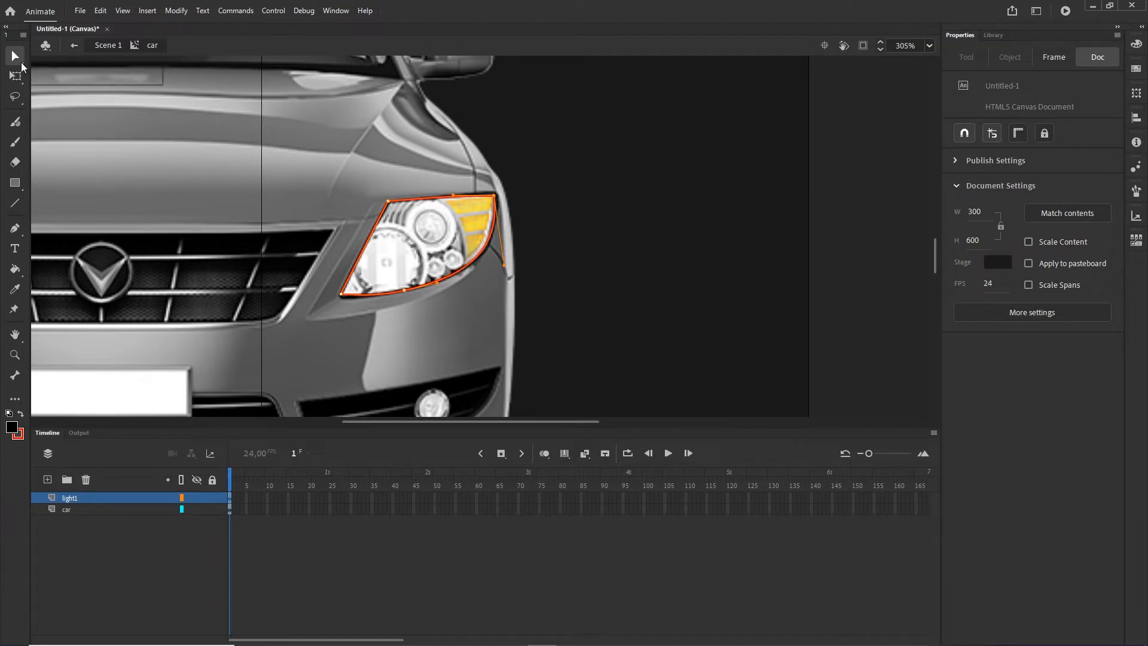
{"action": "left_click", "coordinate": [14, 55]}
{"action": "left_click", "coordinate": [51, 76]}
{"action": "left_click", "coordinate": [142, 564]}
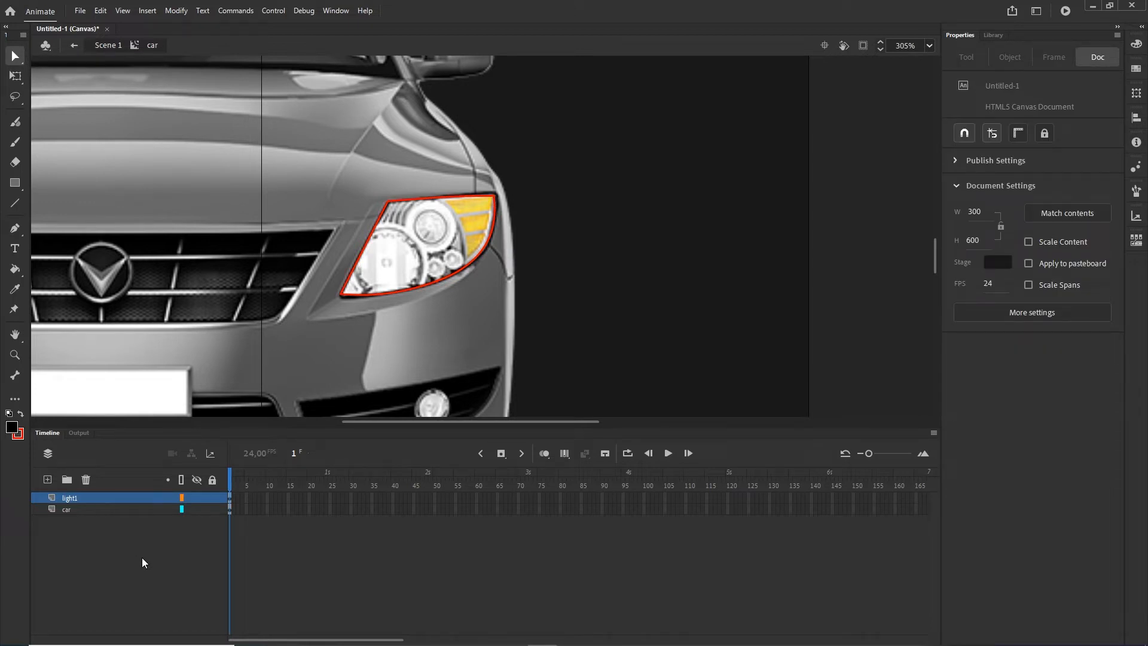
- Fill the headlight outline with red #FF0000 using the Paint Bucket tool
{"action": "left_click", "coordinate": [21, 273]}
{"action": "left_click", "coordinate": [88, 275]}
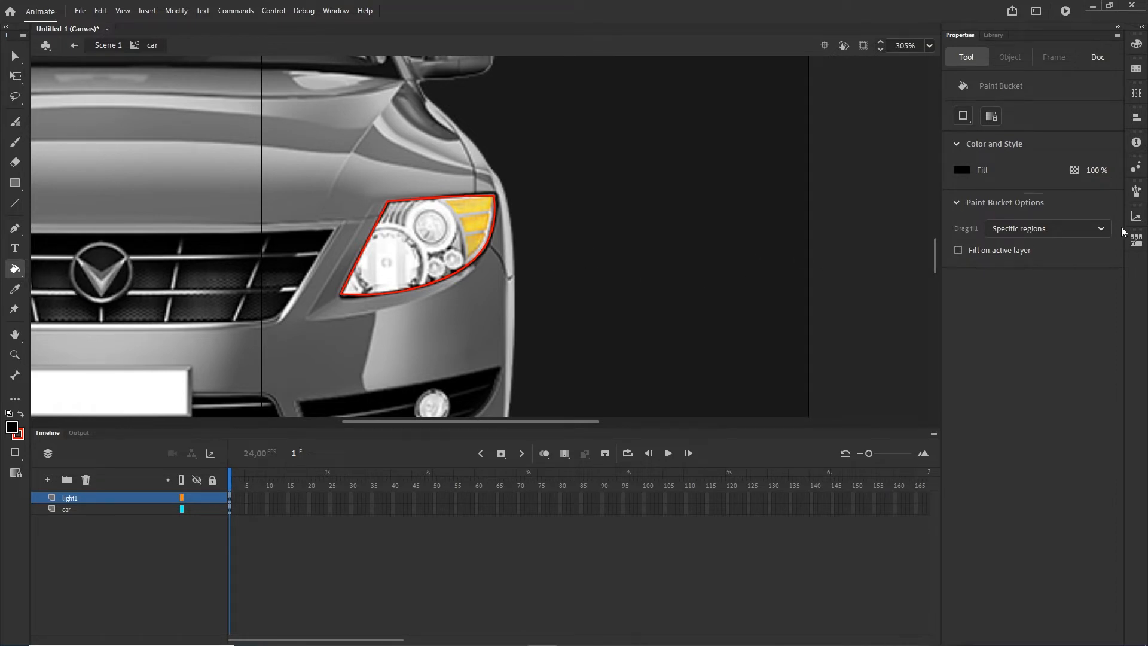
{"action": "left_click", "coordinate": [963, 172]}
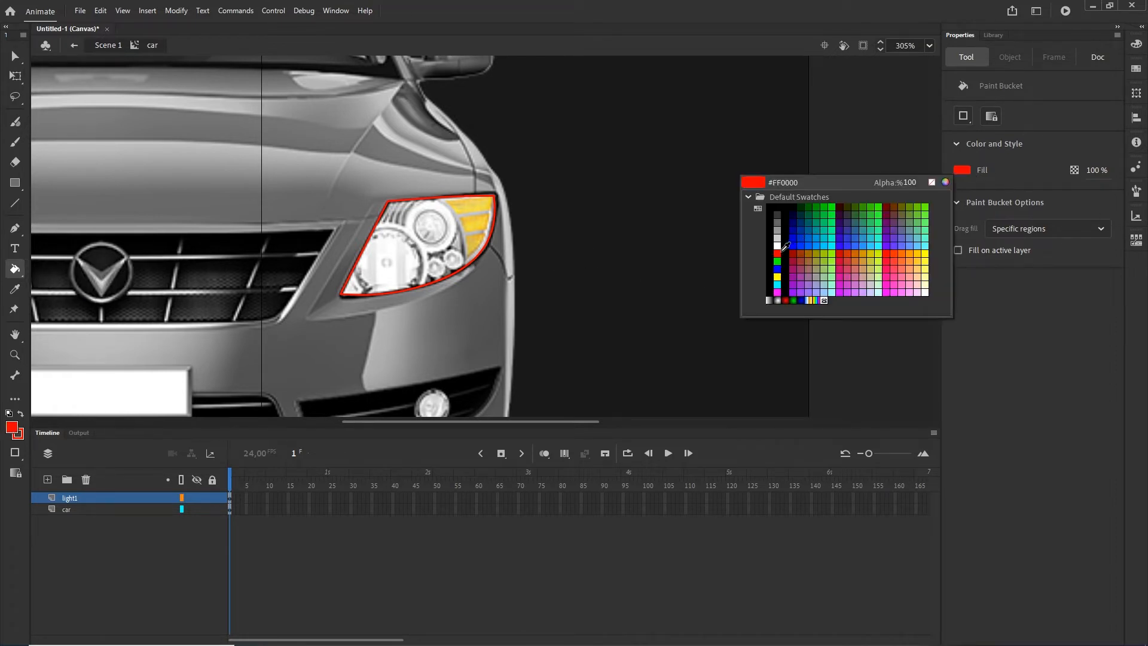
{"action": "left_click", "coordinate": [778, 253]}
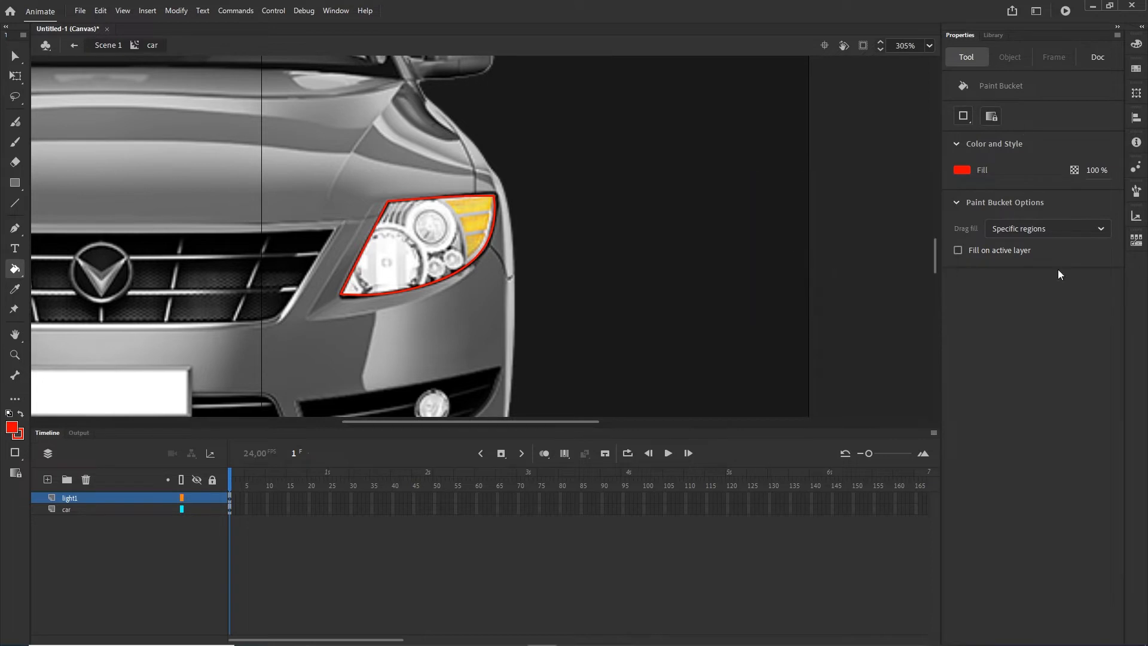
{"action": "left_click", "coordinate": [433, 250]}
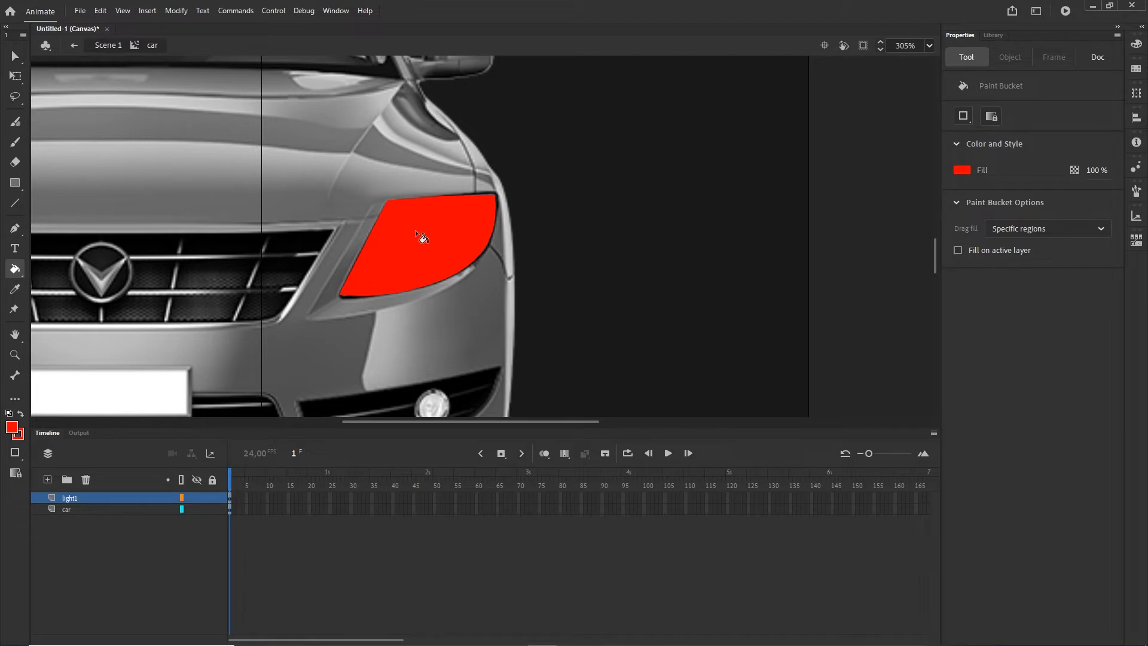
{"action": "key", "text": "ctrl+z"}
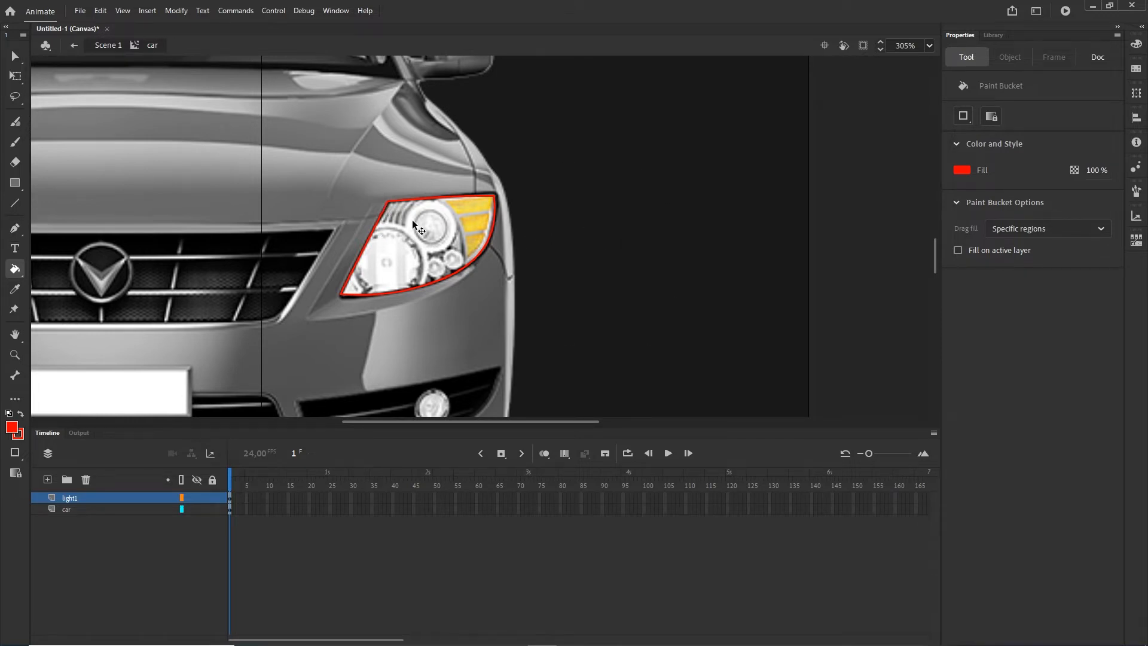
{"action": "scroll", "coordinate": [383, 205], "scroll_direction": "up", "scroll_amount": 8}
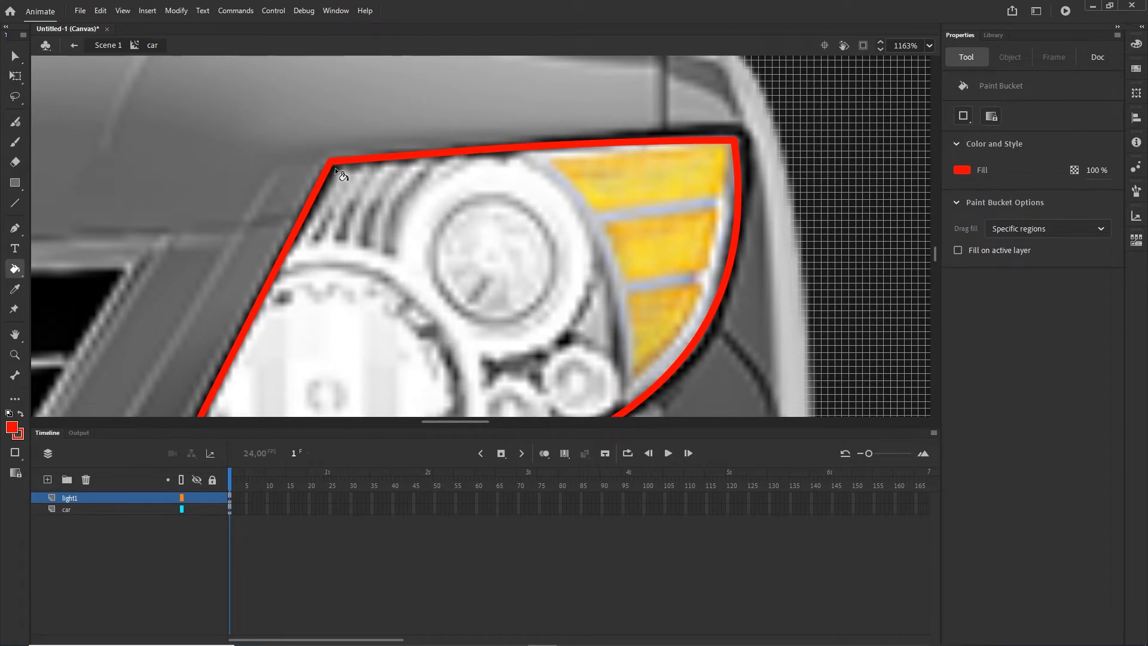
{"action": "scroll", "coordinate": [482, 251], "scroll_direction": "down", "scroll_amount": 4}
{"action": "scroll", "coordinate": [482, 255], "scroll_direction": "down", "scroll_amount": 1}
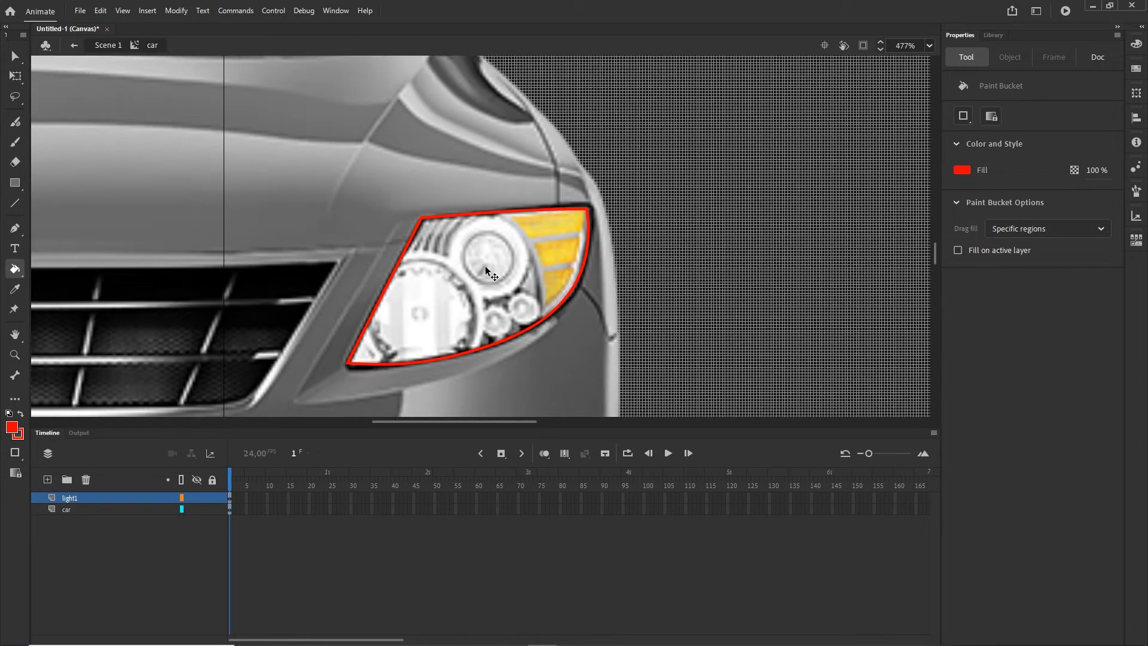
{"action": "left_click", "coordinate": [488, 288]}
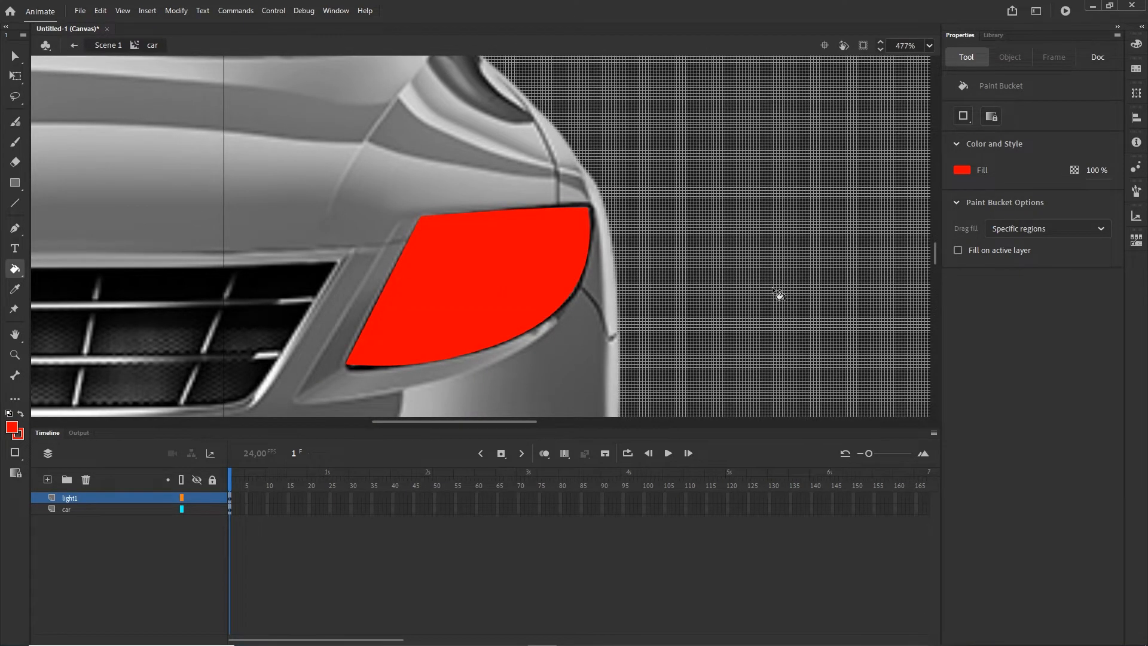
- Move the red fill away from its outline with the Selection tool and undo the move
{"action": "left_click", "coordinate": [15, 55]}
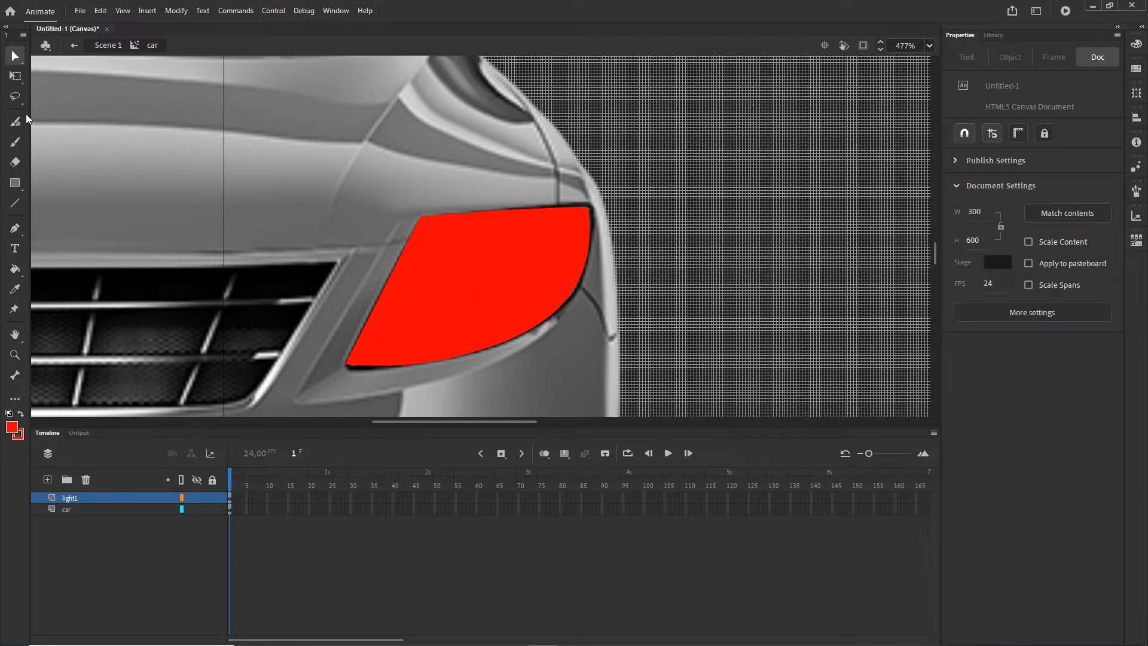
{"action": "left_click", "coordinate": [21, 59]}
{"action": "left_click", "coordinate": [71, 58]}
{"action": "left_click", "coordinate": [507, 286]}
{"action": "left_click_drag", "start_coordinate": [507, 285], "coordinate": [645, 267]}
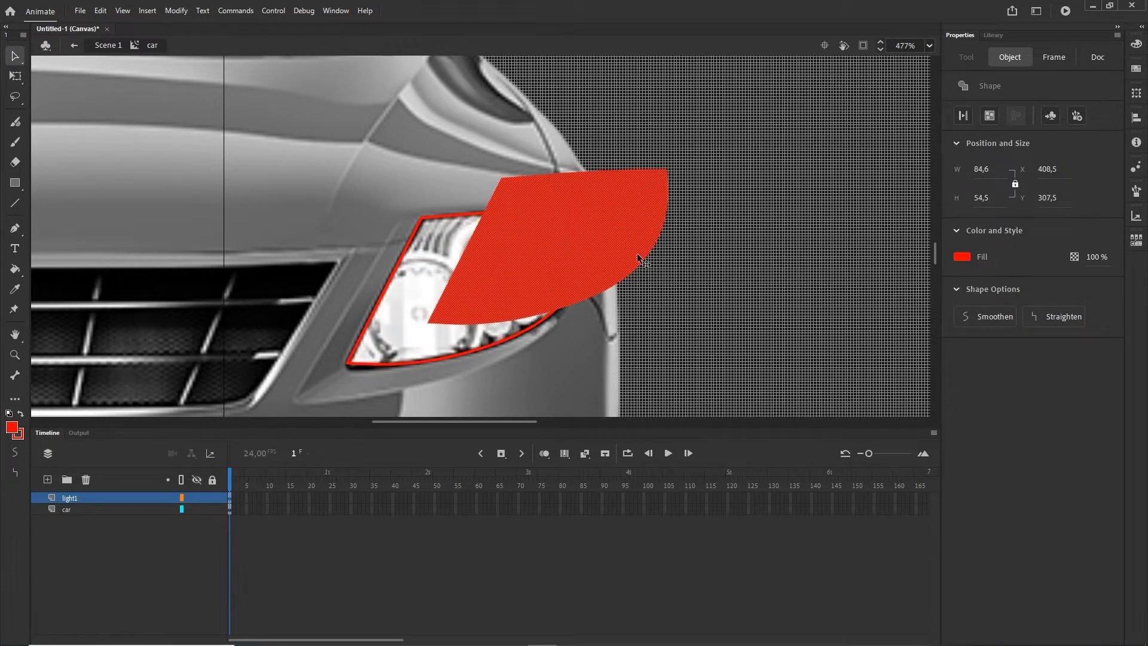
{"action": "key", "text": "ctrl+z"}
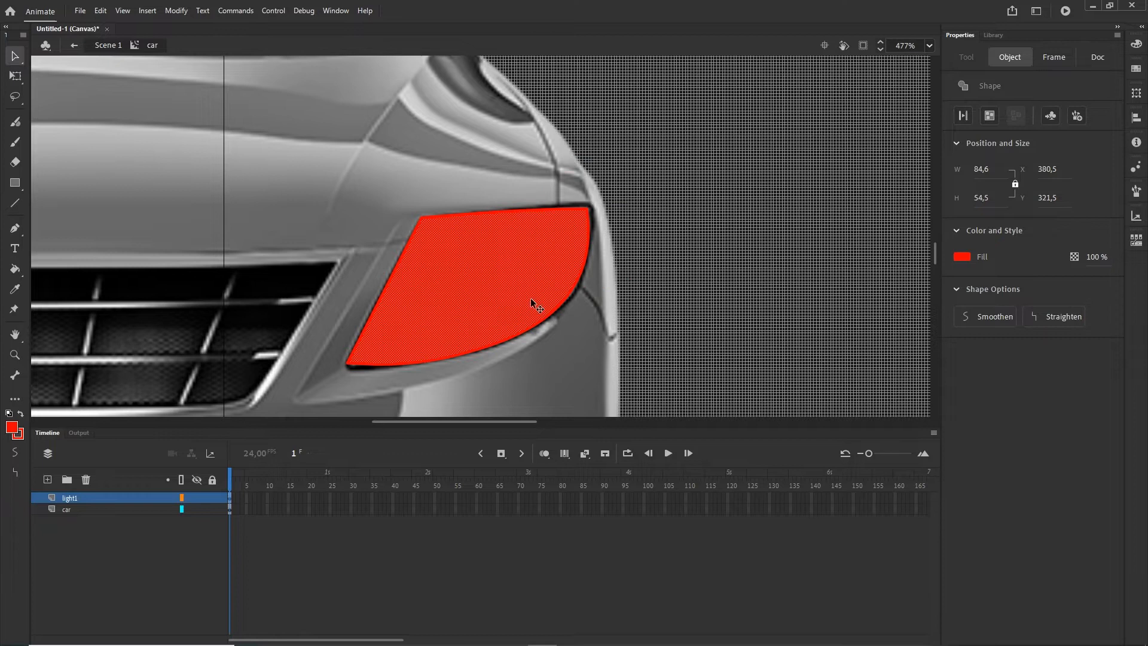
- Select the headlight's fill together with its outline and set the stroke to none
{"action": "double_click", "coordinate": [483, 296]}
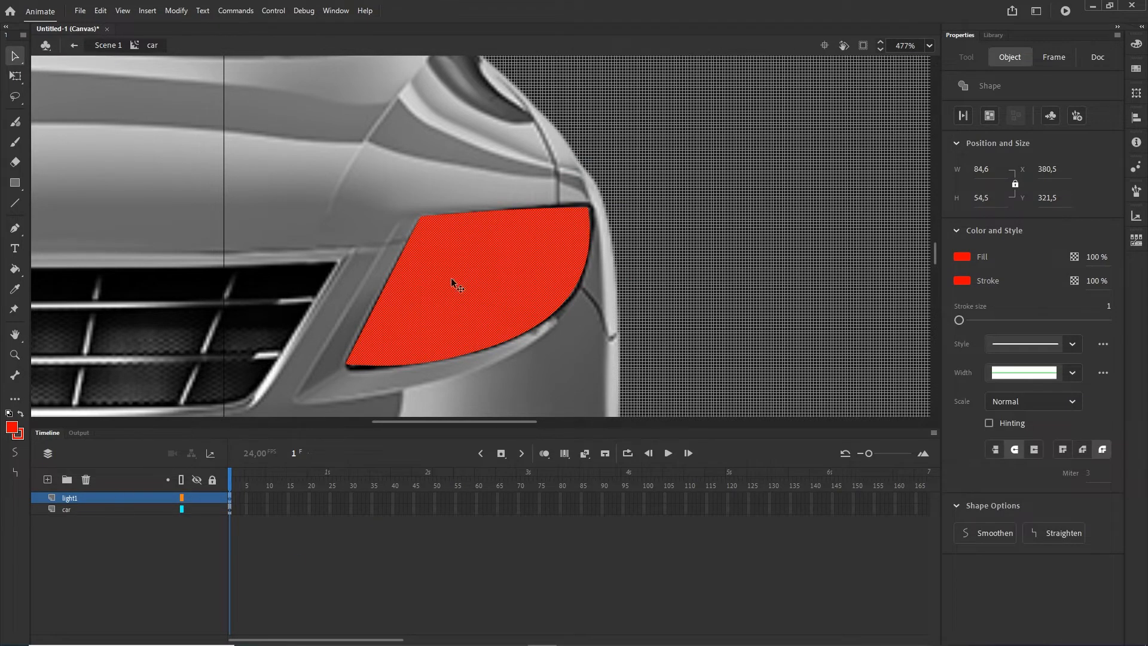
{"action": "left_click", "coordinate": [964, 285]}
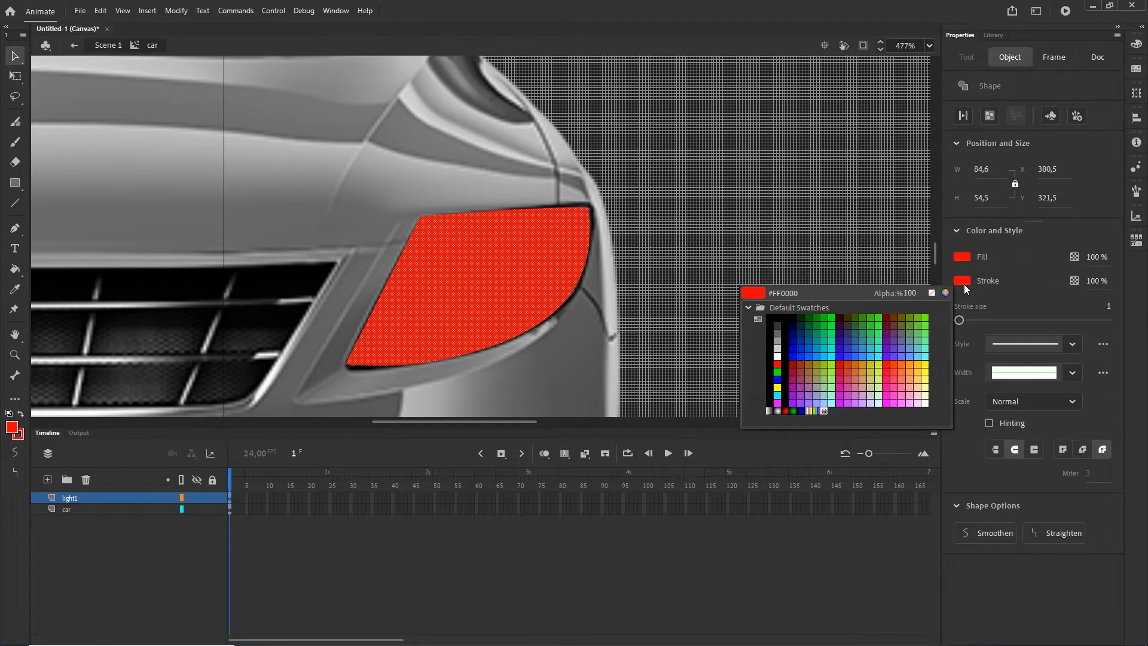
{"action": "left_click", "coordinate": [931, 294]}
{"action": "left_click", "coordinate": [506, 561]}
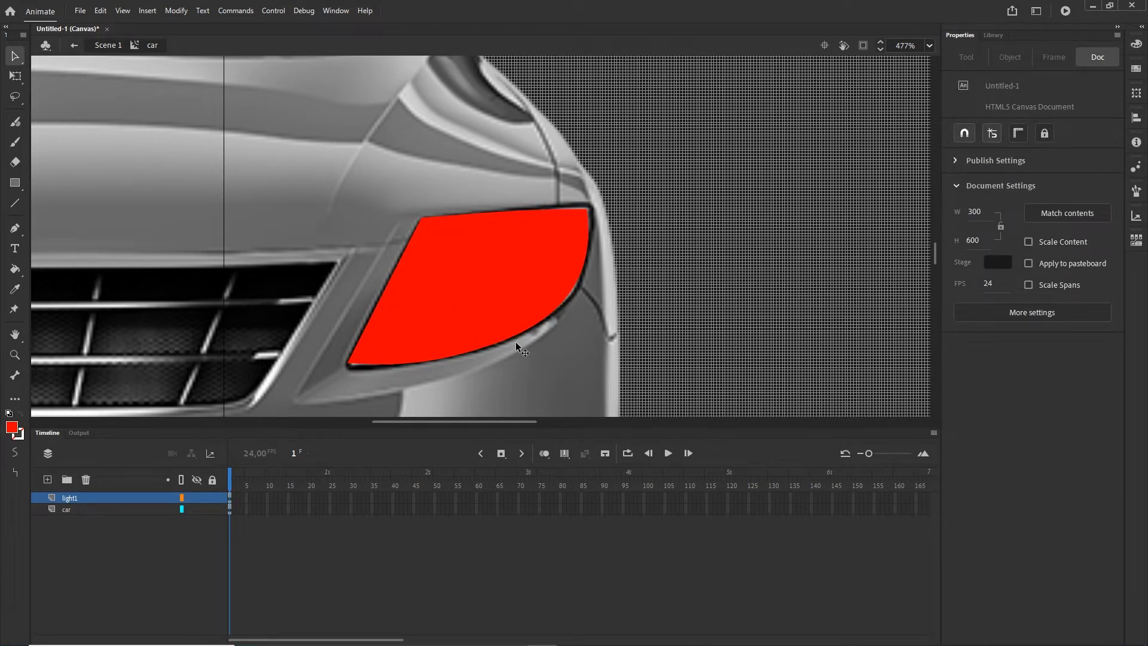
- Change the headlight shape's fill to a pale cream, #FDFAE8
{"action": "scroll", "coordinate": [516, 342], "scroll_direction": "down", "scroll_amount": 2}
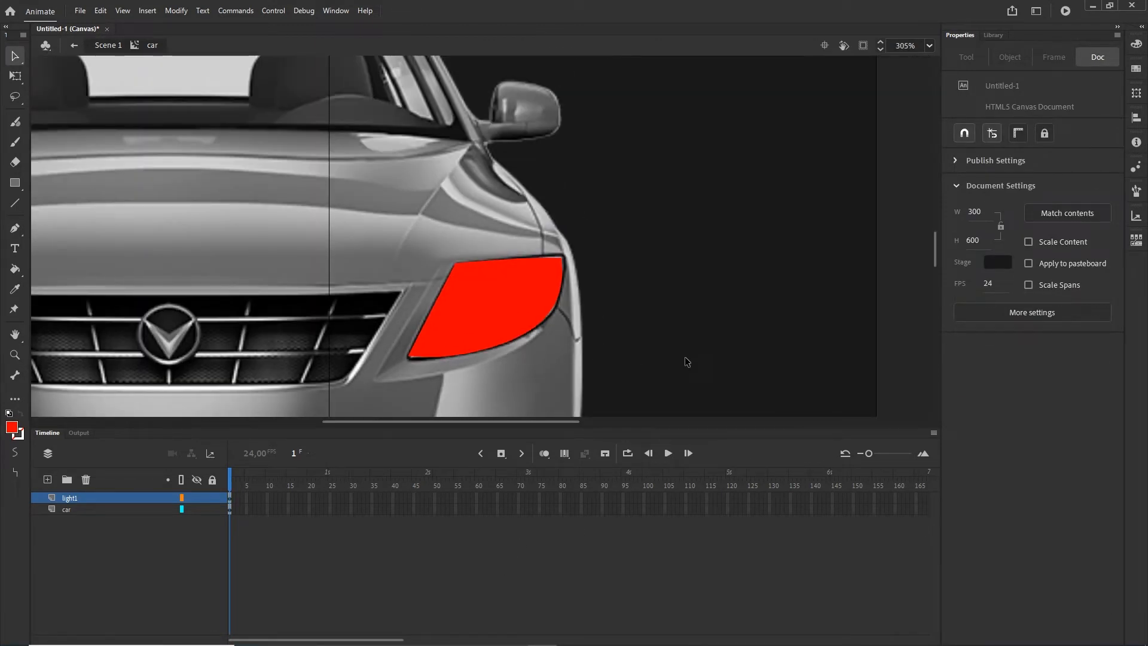
{"action": "left_click", "coordinate": [504, 307]}
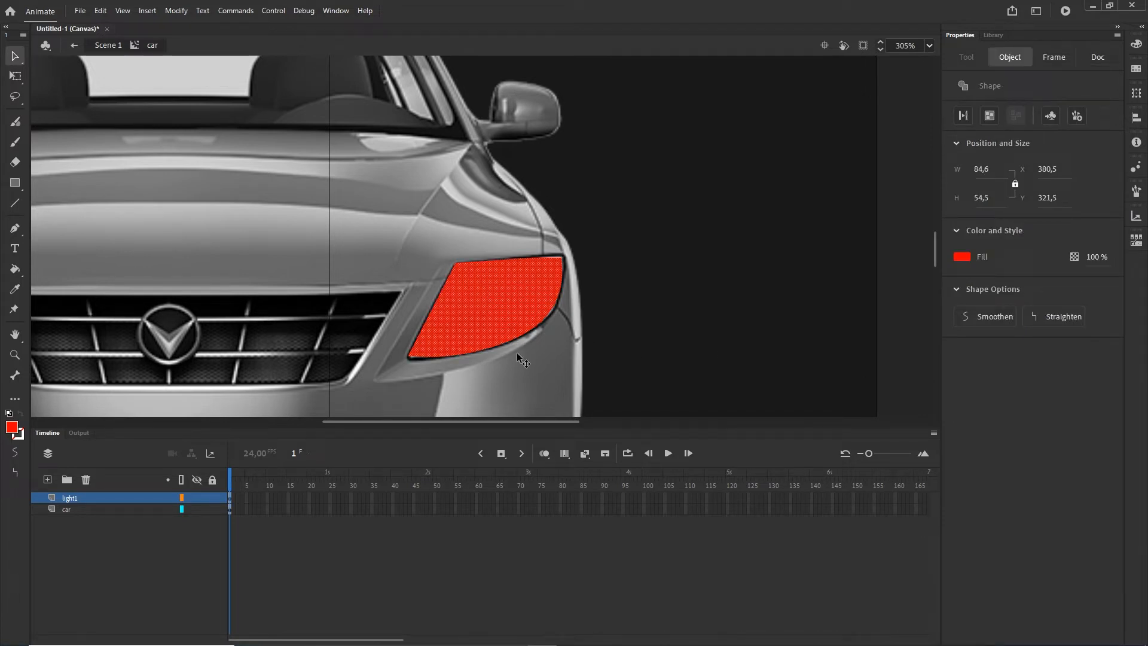
{"action": "left_click", "coordinate": [961, 257]}
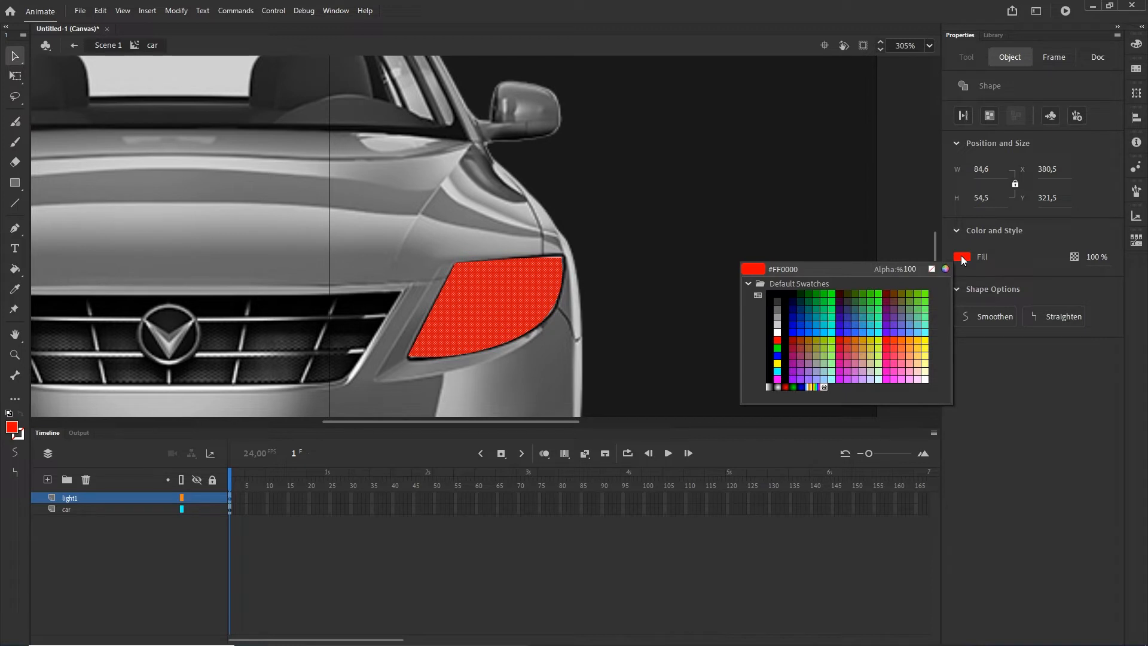
{"action": "left_click", "coordinate": [778, 331]}
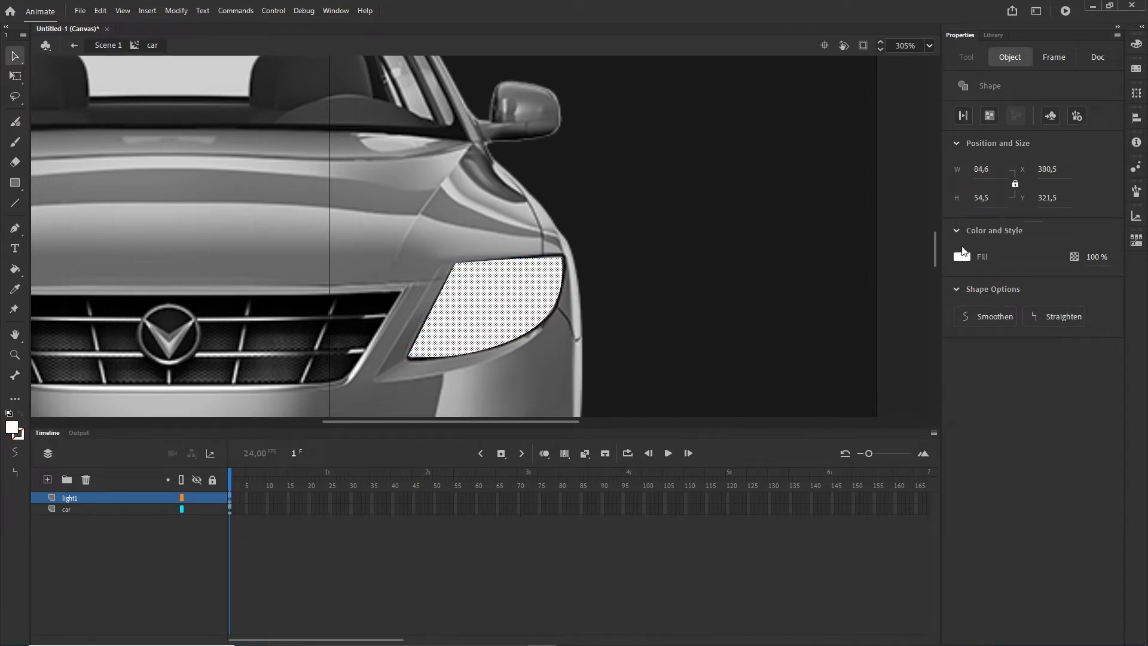
{"action": "left_click", "coordinate": [962, 260]}
{"action": "left_click", "coordinate": [949, 270]}
{"action": "left_click_drag", "start_coordinate": [899, 343], "coordinate": [899, 338]}
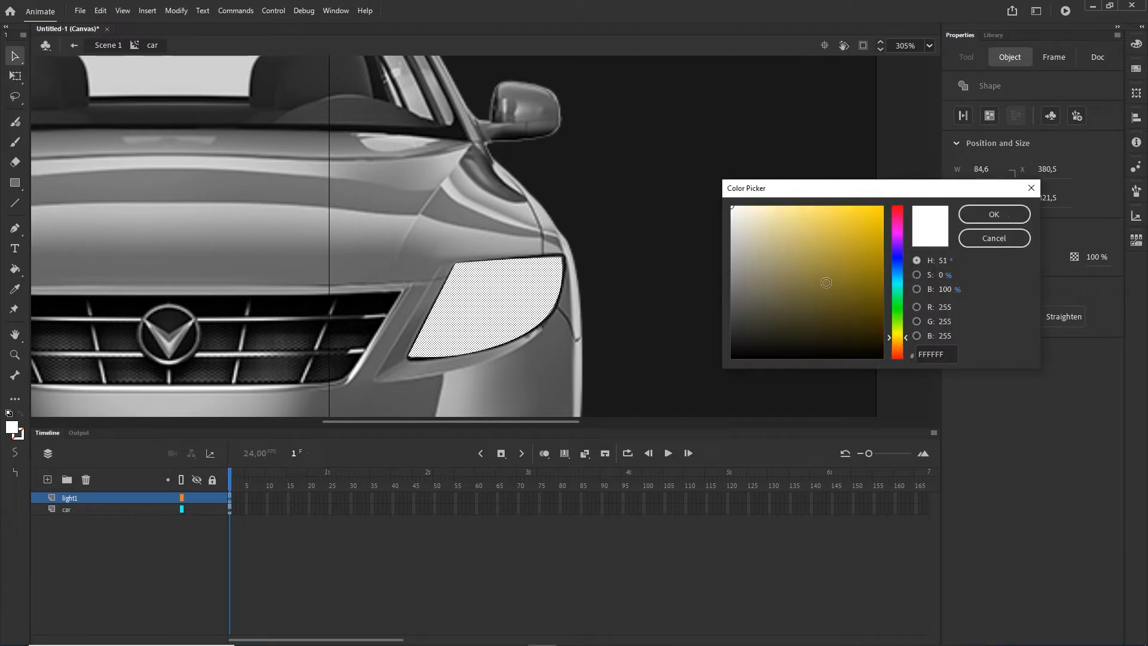
{"action": "left_click", "coordinate": [744, 207]}
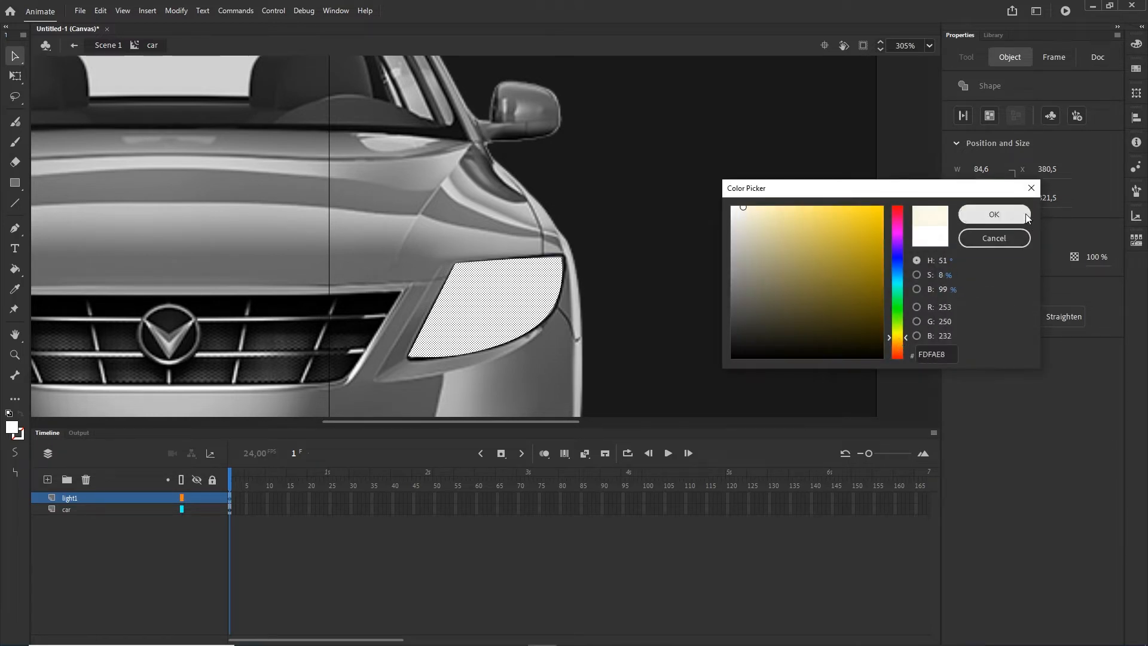
{"action": "left_click", "coordinate": [994, 214]}
{"action": "left_click", "coordinate": [612, 521]}
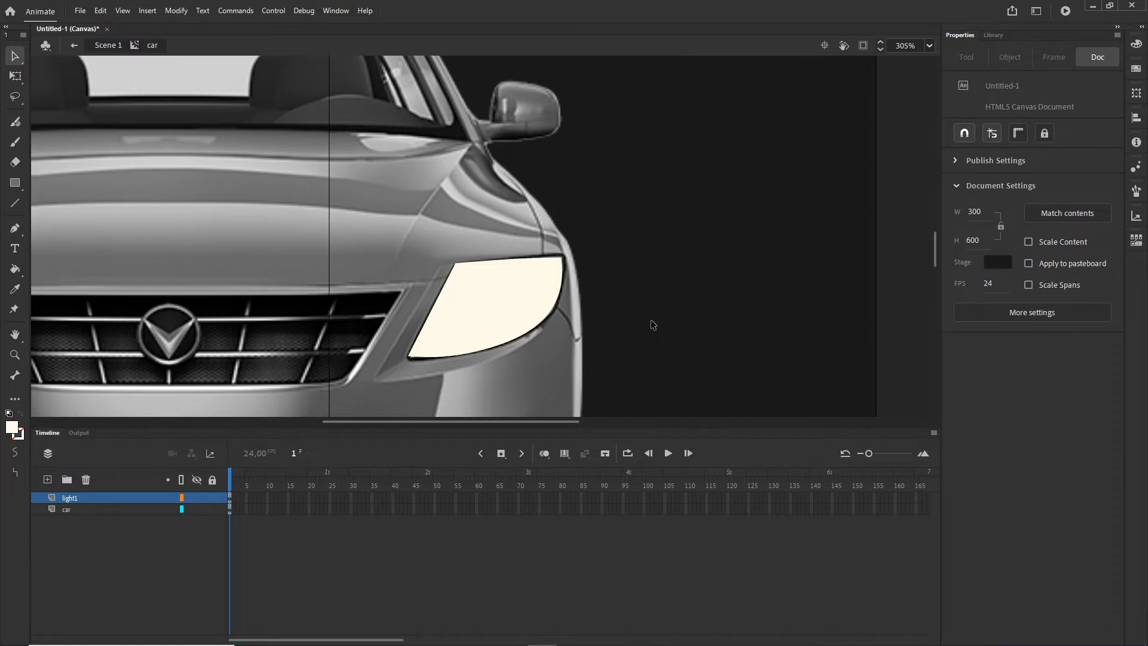
{"action": "scroll", "coordinate": [651, 319], "scroll_direction": "down", "scroll_amount": 3}
{"action": "left_click_drag", "start_coordinate": [658, 322], "coordinate": [632, 282]}
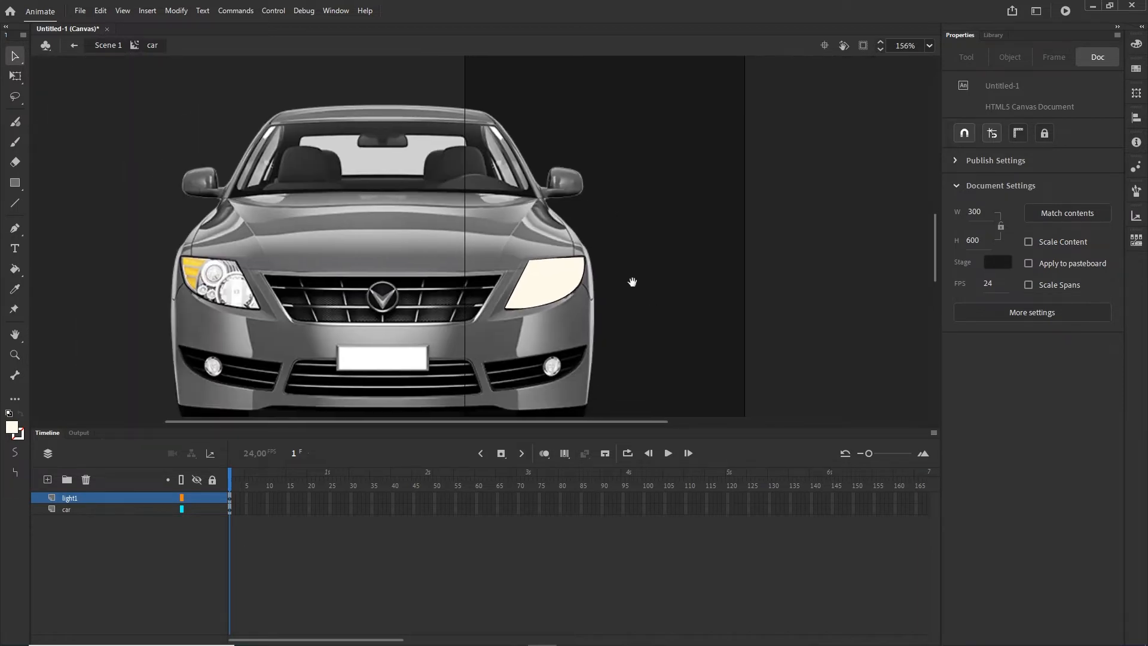
- Convert the cream headlight shape into a Movie Clip symbol named light
{"action": "left_click", "coordinate": [544, 281]}
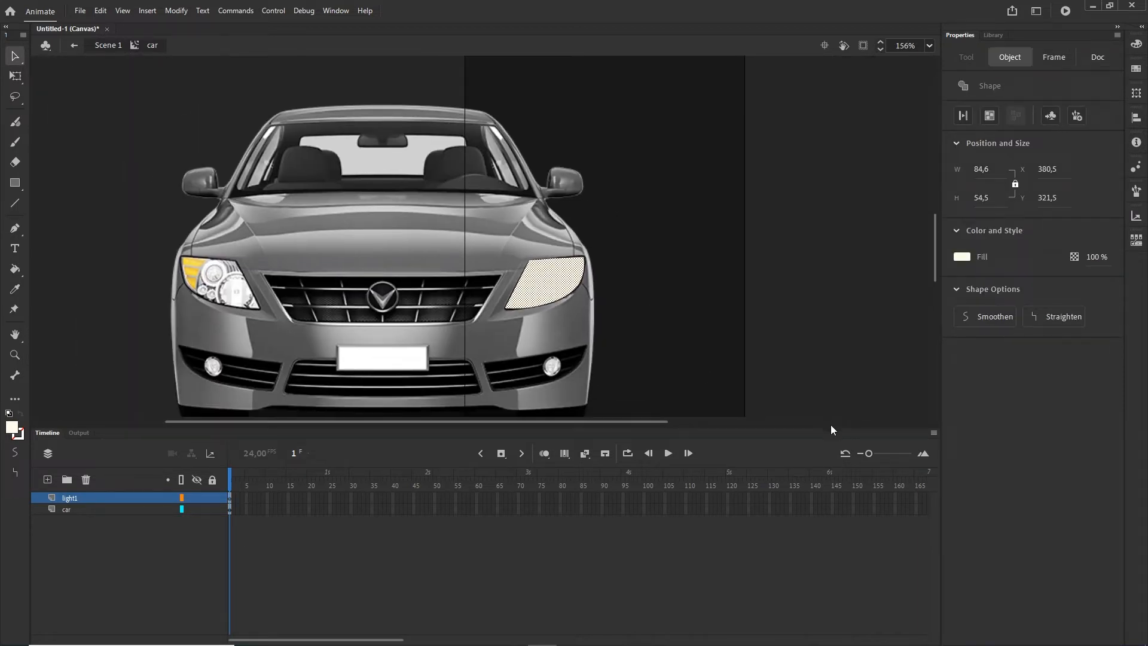
{"action": "key", "text": "F8"}
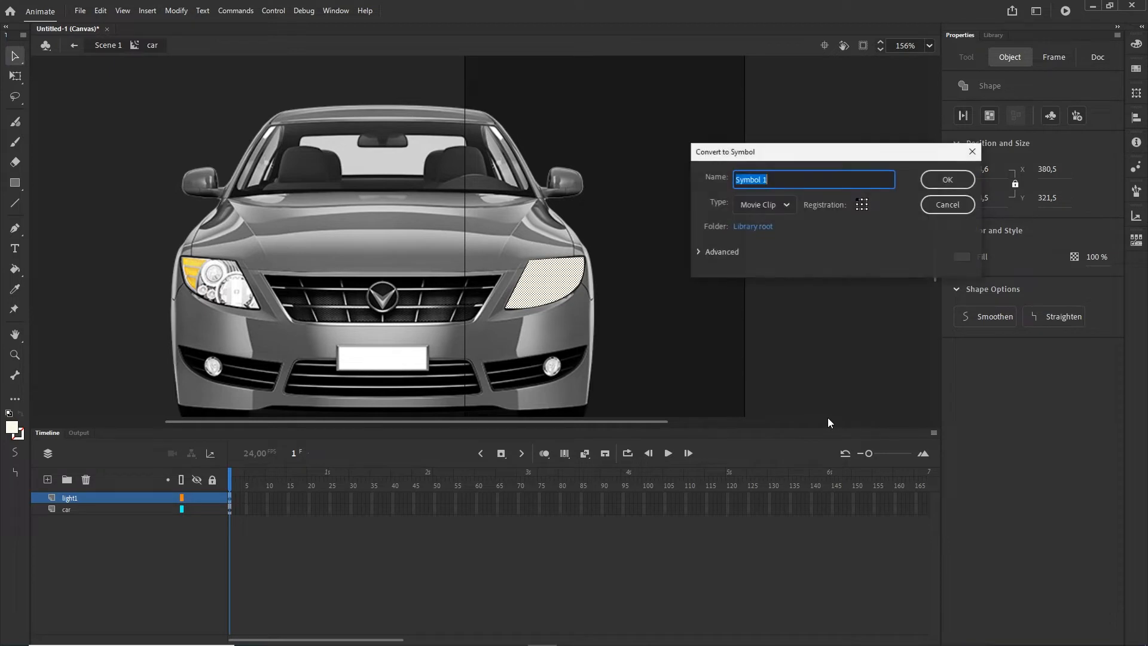
{"action": "type", "text": "light"}
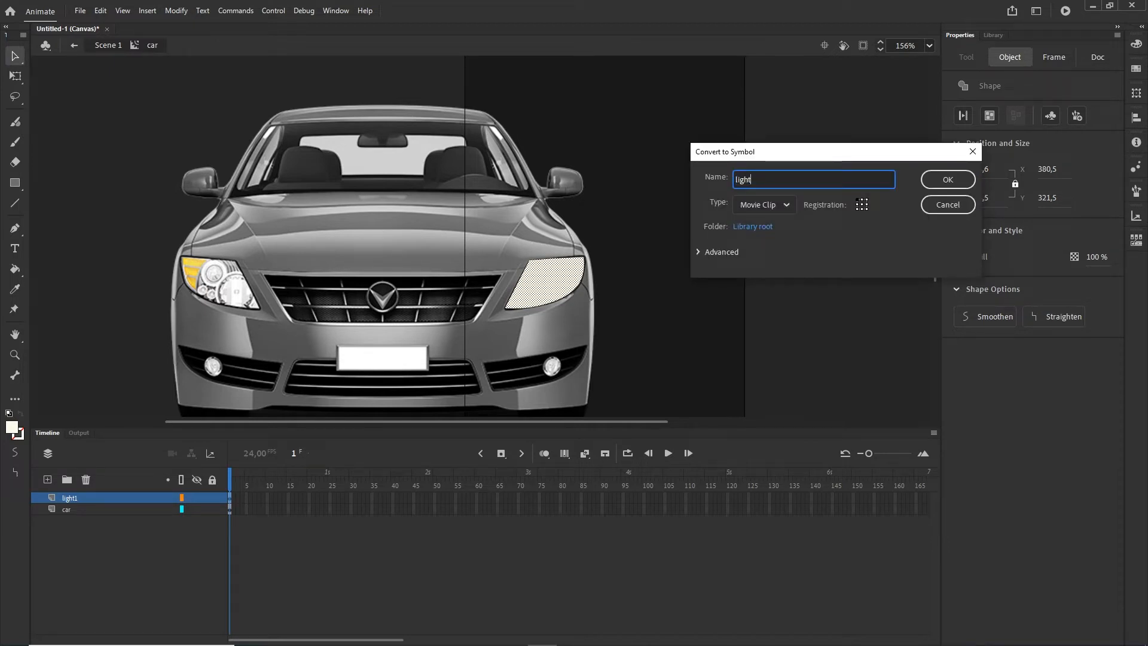
{"action": "left_click", "coordinate": [938, 181]}
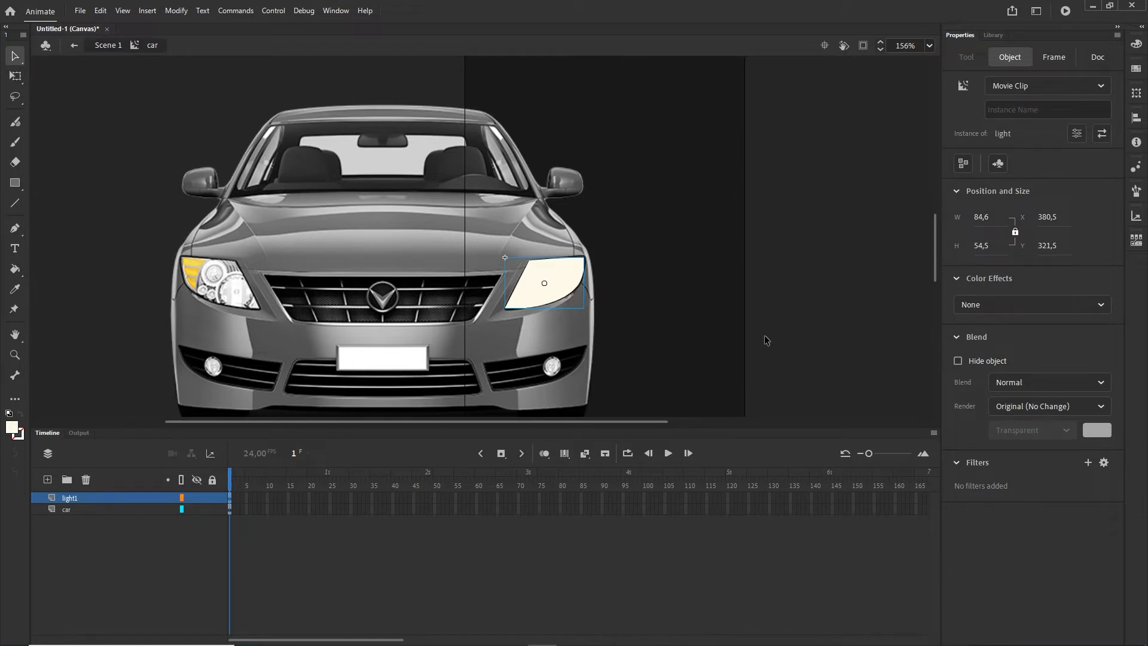
- Add a Blur filter of 18 in X and Y to the light movie clip
{"action": "left_click", "coordinate": [1088, 463]}
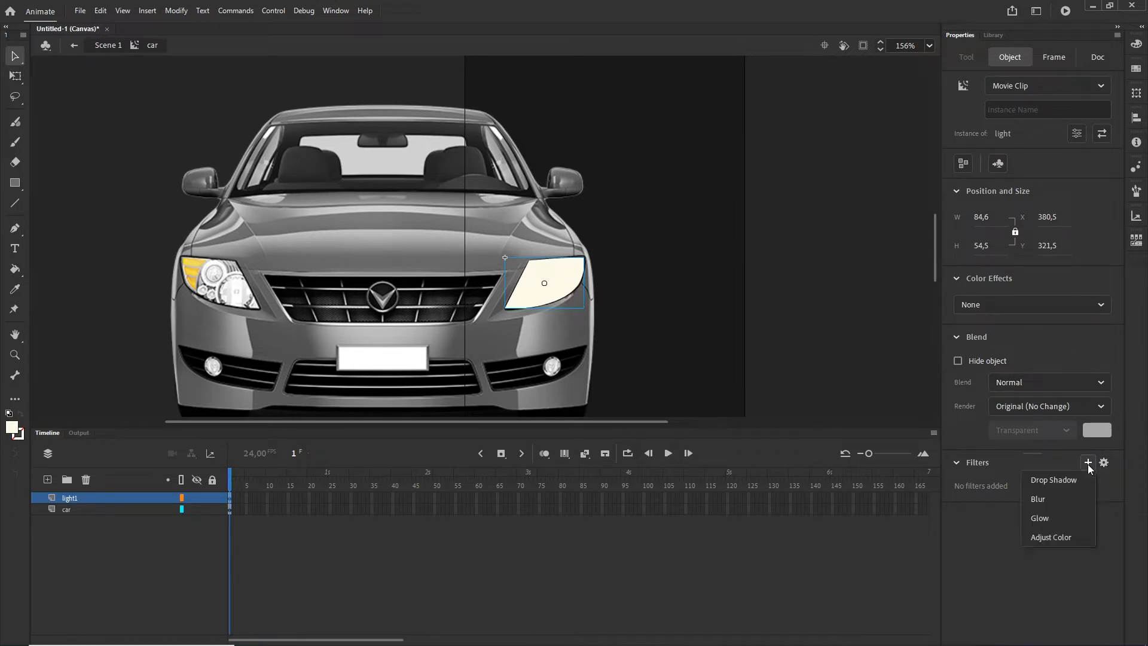
{"action": "left_click", "coordinate": [1051, 498]}
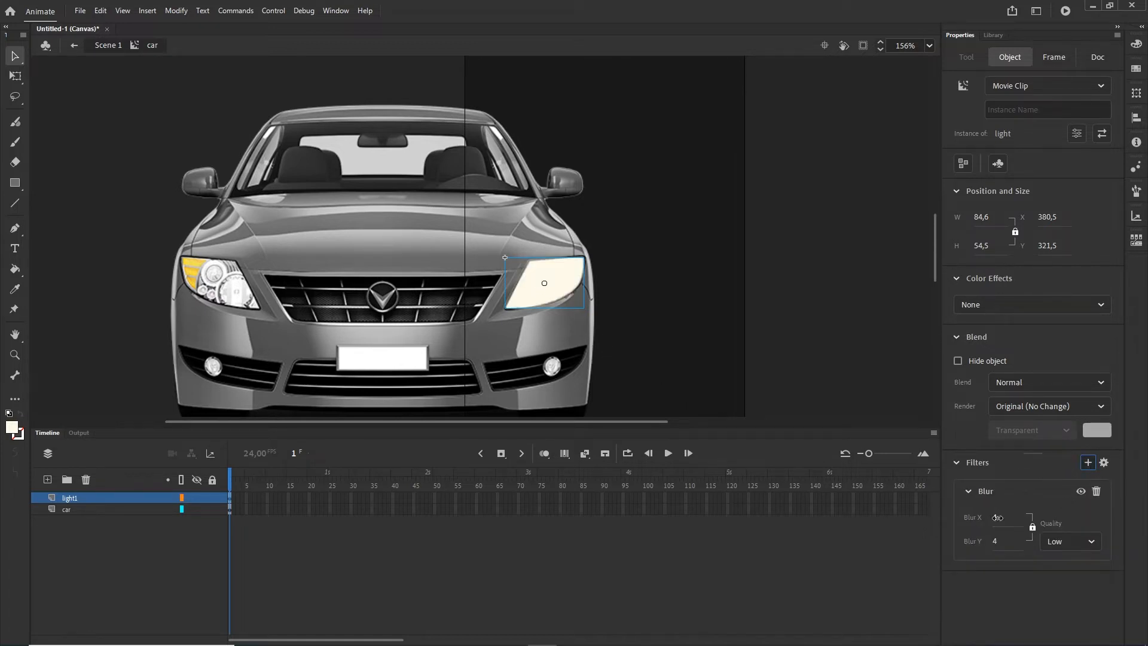
{"action": "mouse_move", "coordinate": [997, 518]}
{"action": "left_mouse_down"}
{"action": "mouse_move", "coordinate": [1018, 518]}
{"action": "mouse_move", "coordinate": [1008, 519]}
{"action": "left_mouse_up"}
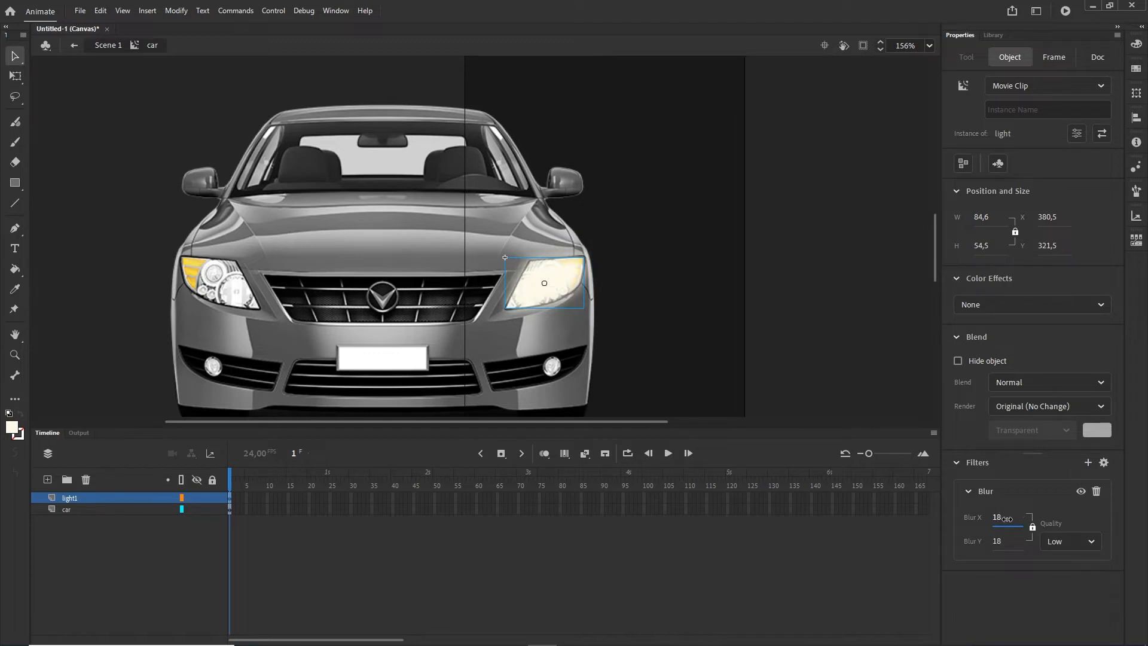
{"action": "left_click", "coordinate": [542, 532]}
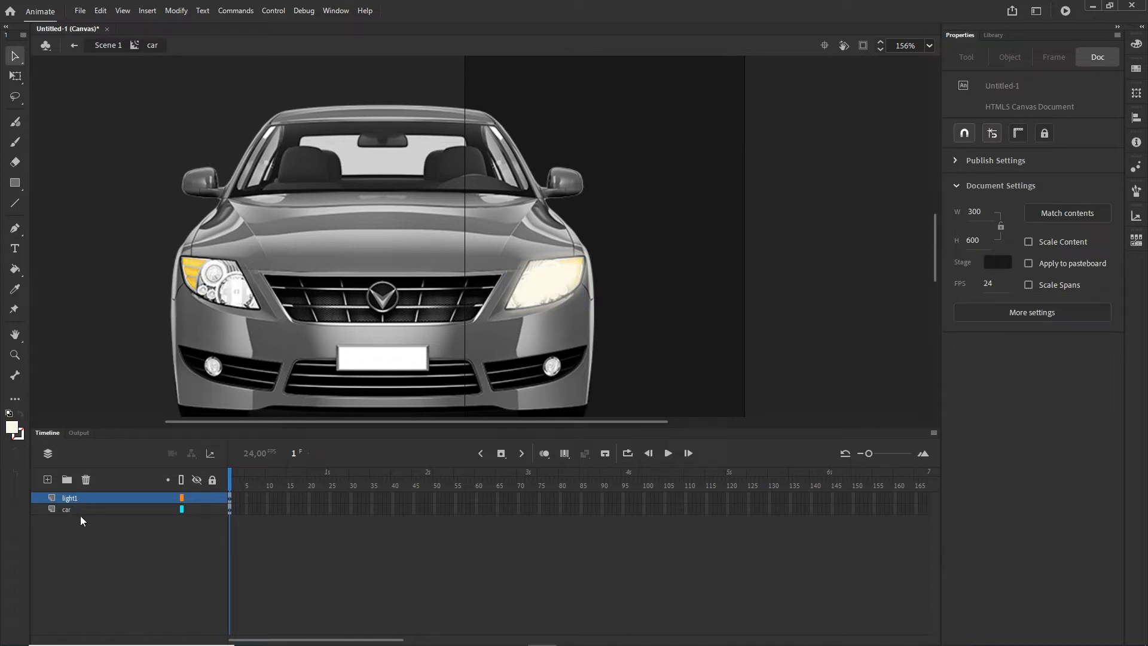
- Enlarge the light movie clip about its centre to about 104 x 67 with the Free Transform tool
{"action": "left_click", "coordinate": [77, 500]}
{"action": "key", "text": "q"}
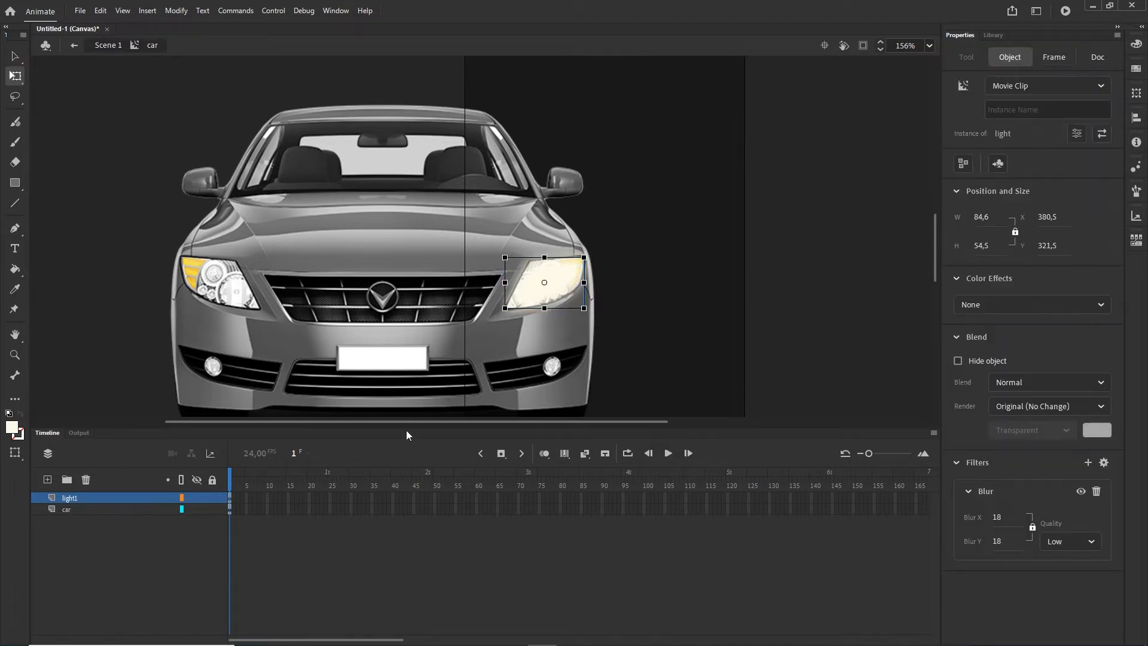
{"action": "left_click_drag", "start_coordinate": [586, 311], "coordinate": [593, 315]}
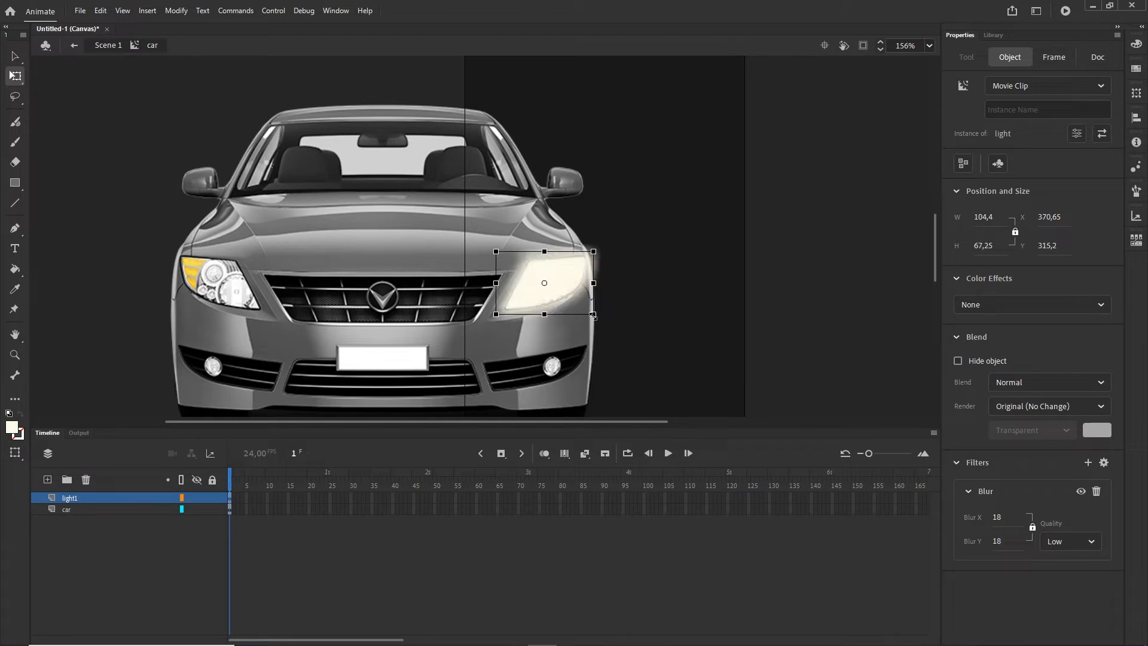
{"action": "left_click", "coordinate": [458, 564]}
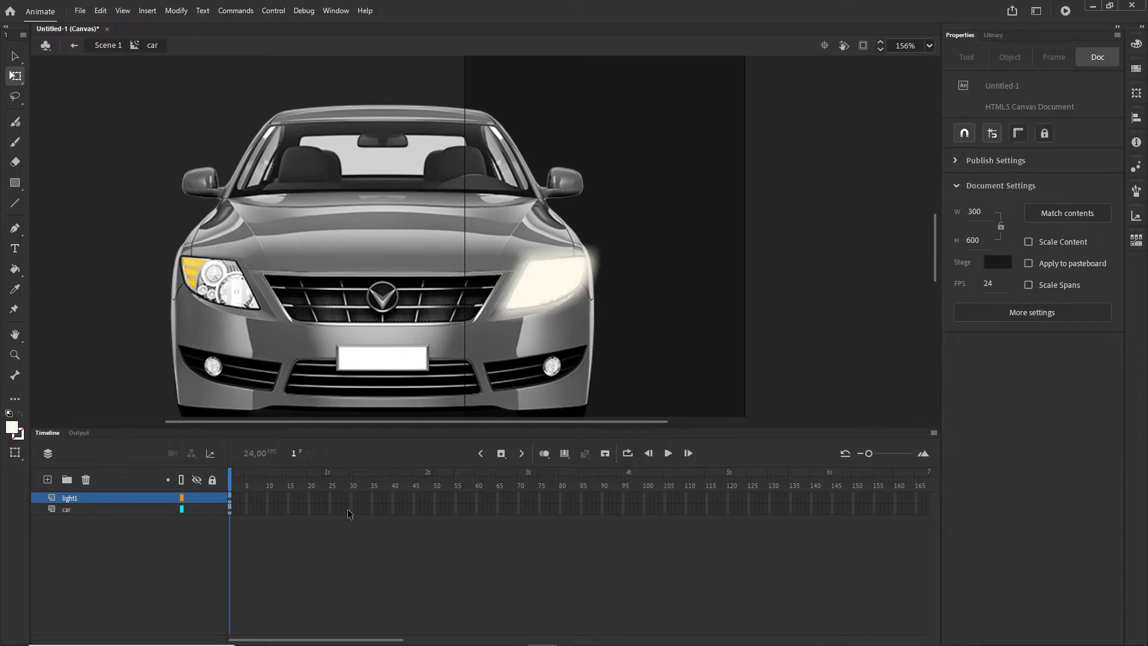
- Check the animation's length in Scene 1, and extend the light1 and car layers inside the car symbol to frame 200
{"action": "left_click", "coordinate": [107, 45]}
{"action": "left_click", "coordinate": [510, 579]}
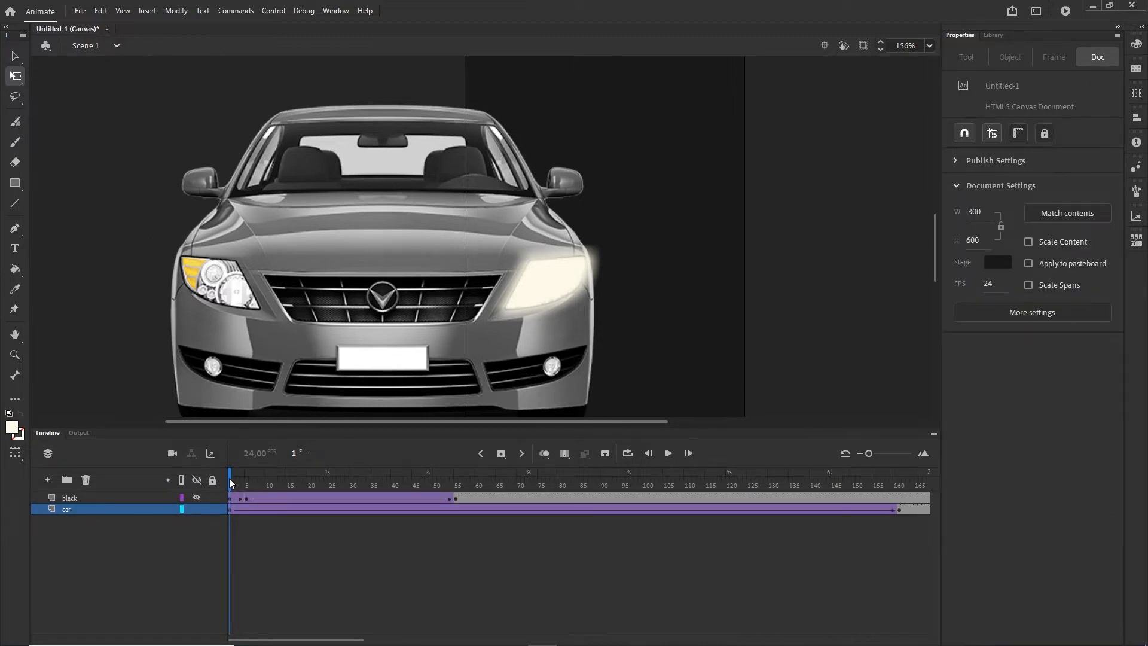
{"action": "left_click_drag", "start_coordinate": [229, 479], "coordinate": [615, 480]}
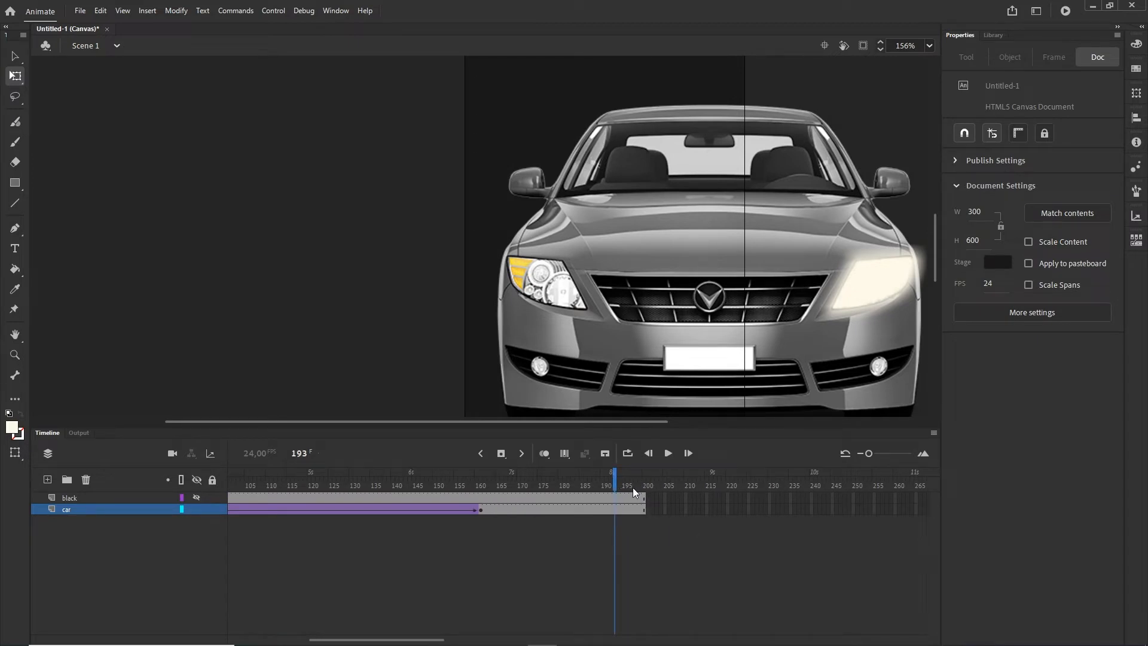
{"action": "left_click_drag", "start_coordinate": [610, 475], "coordinate": [230, 483]}
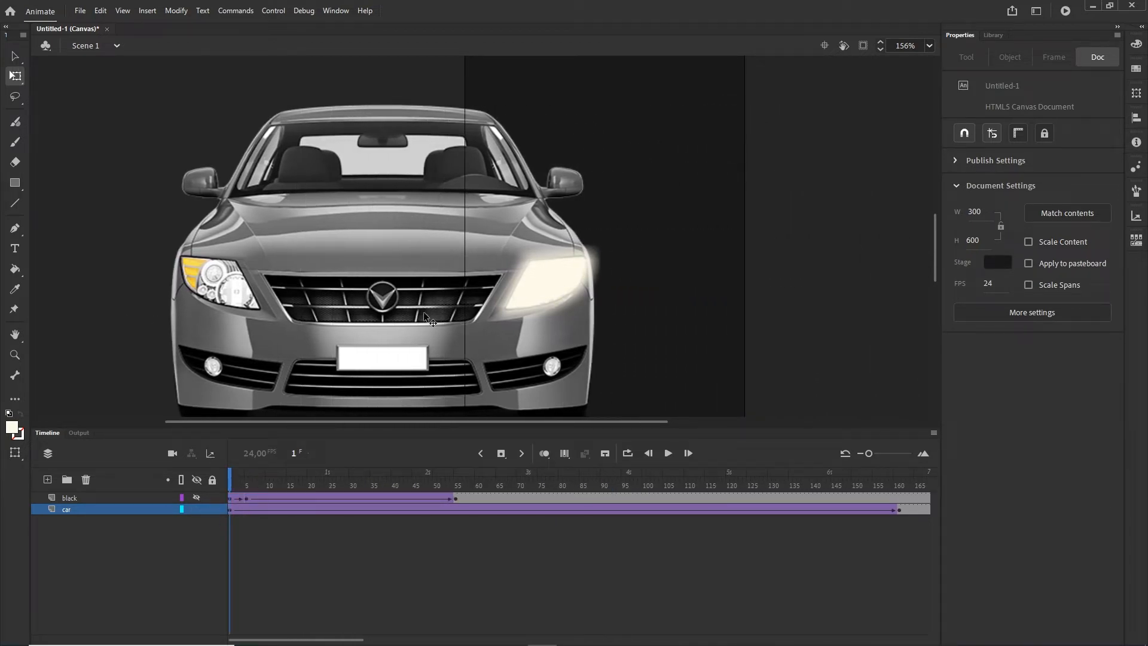
{"action": "double_click", "coordinate": [379, 256]}
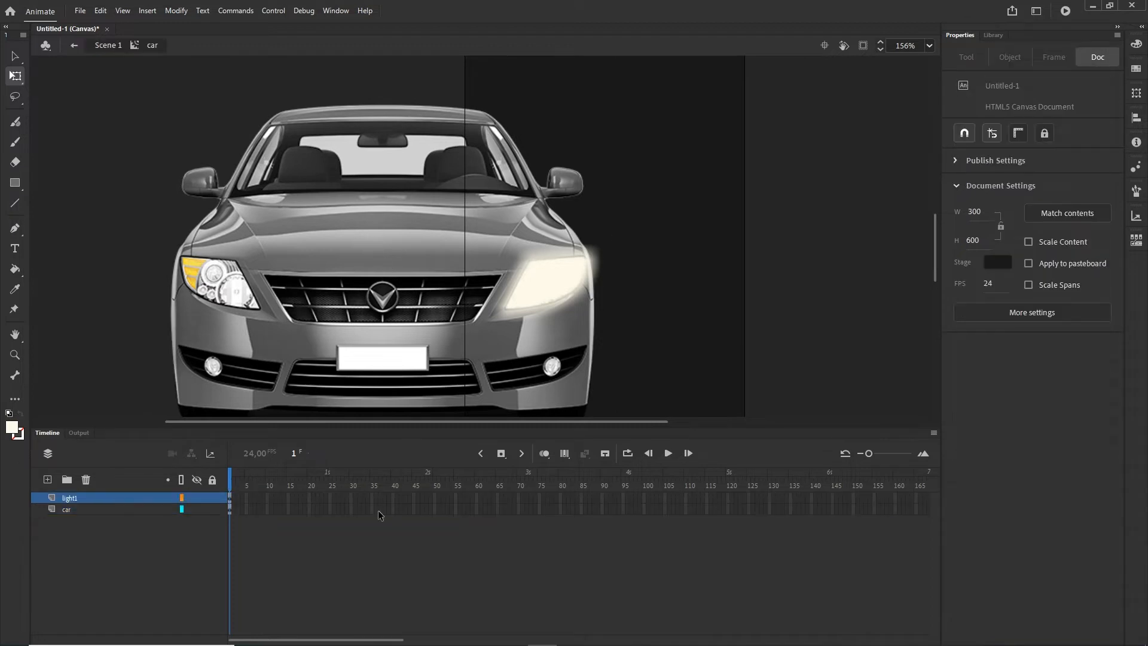
{"action": "left_click_drag", "start_coordinate": [365, 640], "coordinate": [478, 630]}
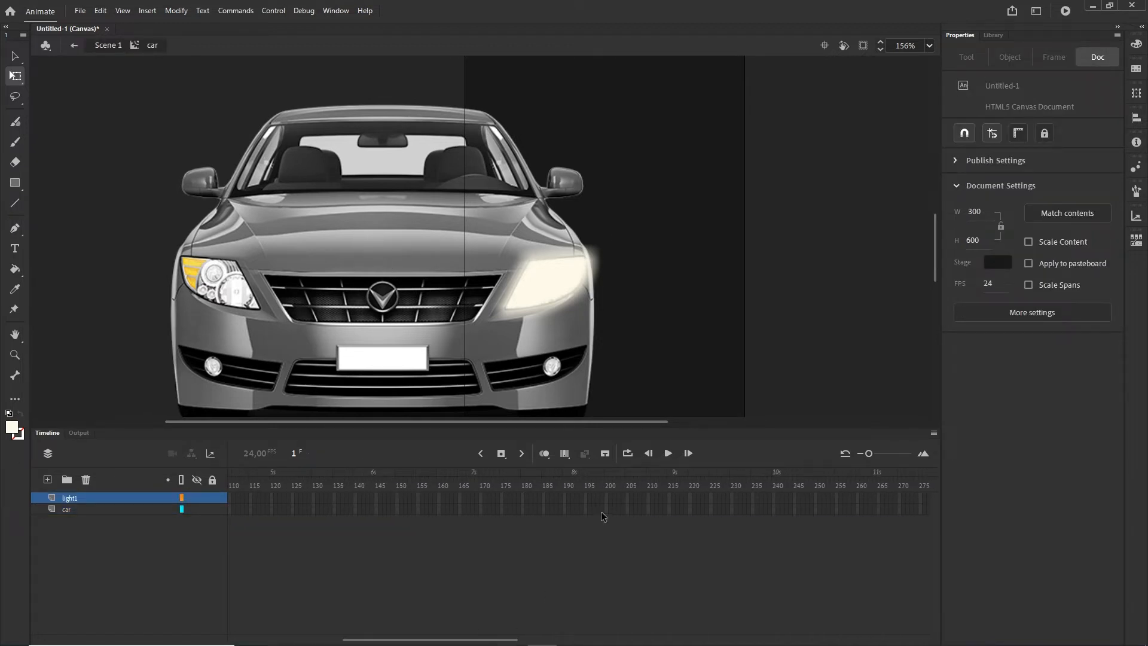
{"action": "left_click_drag", "start_coordinate": [607, 510], "coordinate": [607, 497]}
{"action": "right_click", "coordinate": [608, 502]}
{"action": "left_click", "coordinate": [646, 206]}
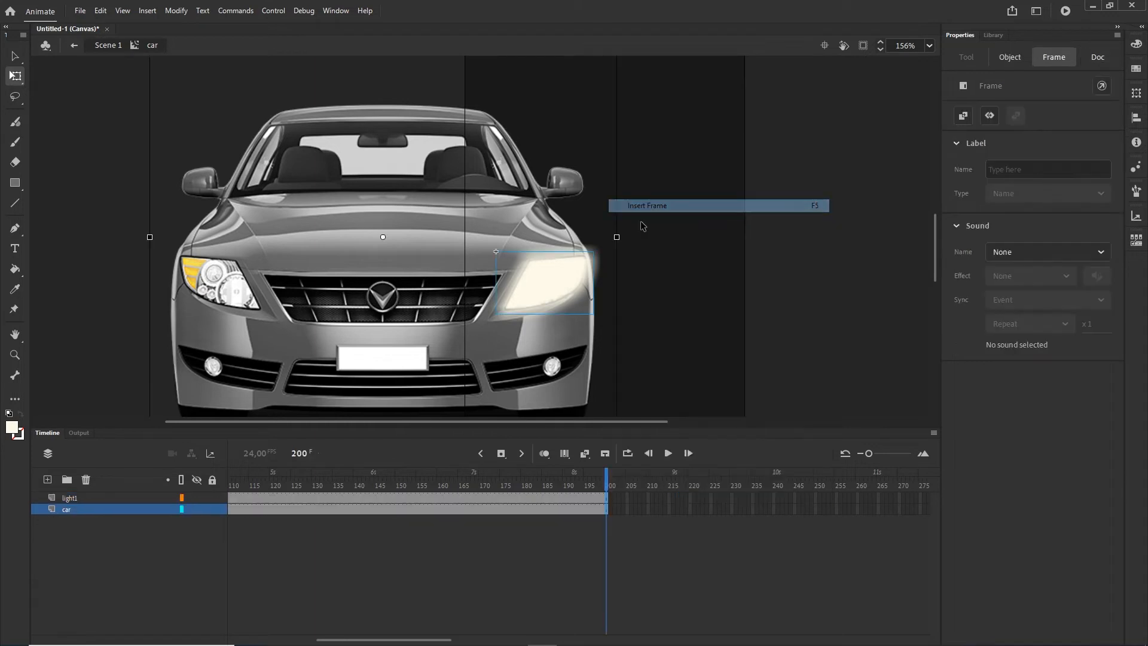
{"action": "left_click_drag", "start_coordinate": [608, 484], "coordinate": [21, 498]}
{"action": "left_click", "coordinate": [177, 558]}
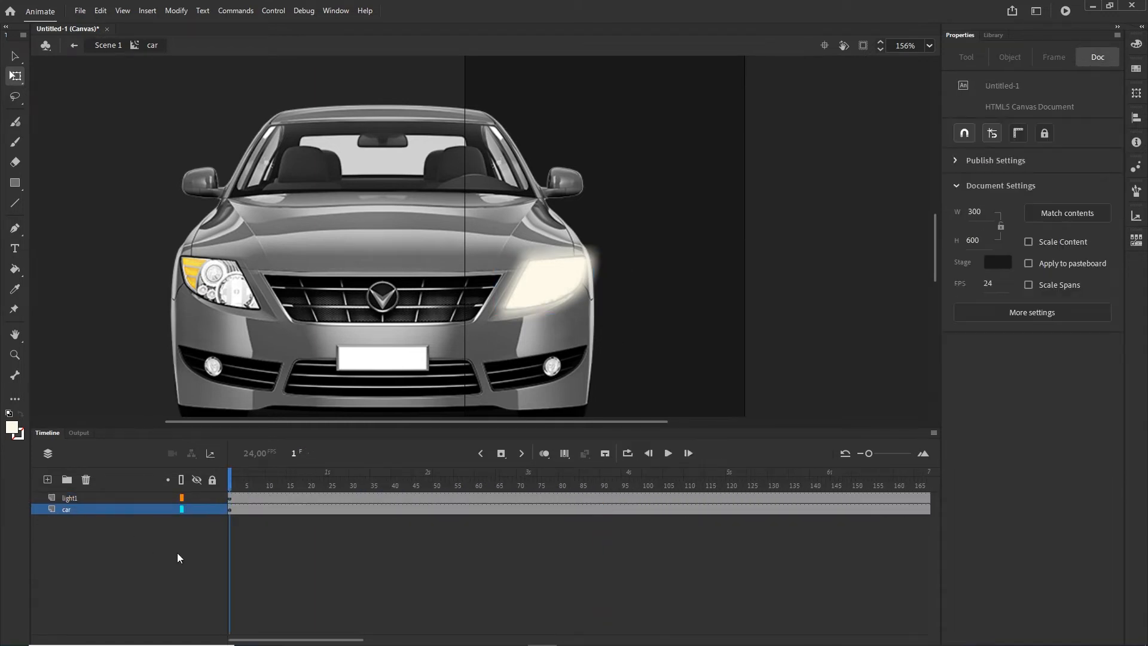
- Insert a keyframe for the light at frame 51 of the light1 layer
{"action": "left_click", "coordinate": [81, 500]}
{"action": "left_click", "coordinate": [288, 545]}
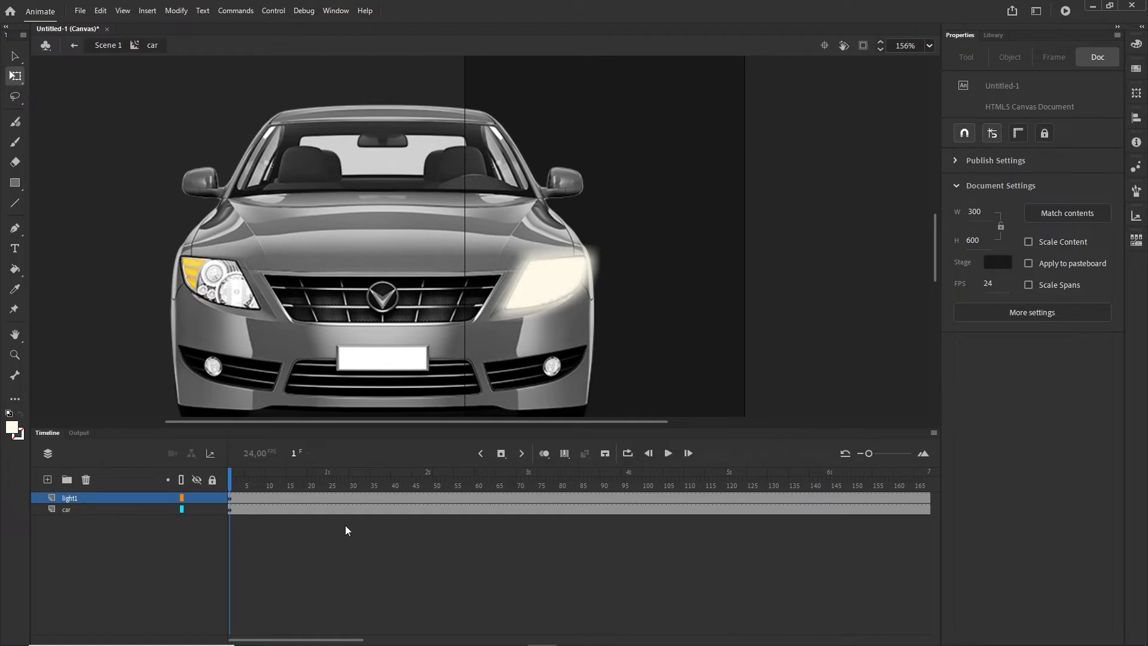
{"action": "left_click", "coordinate": [436, 498]}
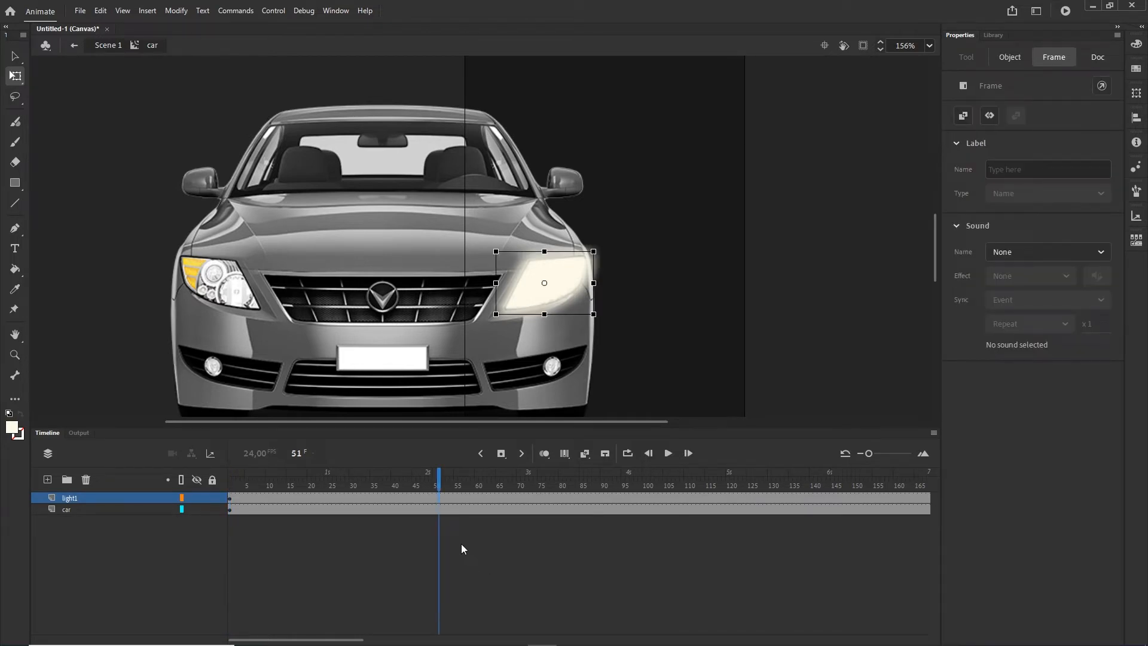
{"action": "key", "text": "F6"}
- Make the light1 layer empty from frame 1 until a light keyframe at frame 41, and shift the frame 51 keyframe to frame 95
{"action": "left_click", "coordinate": [231, 500]}
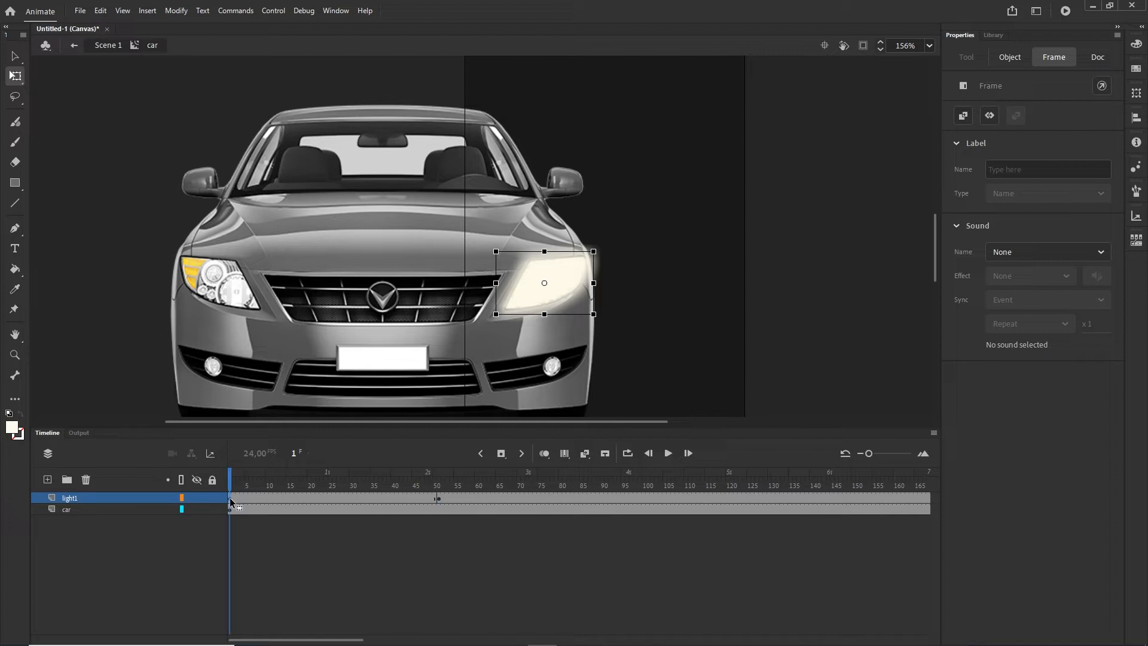
{"action": "left_click", "coordinate": [396, 497]}
{"action": "left_click", "coordinate": [439, 499]}
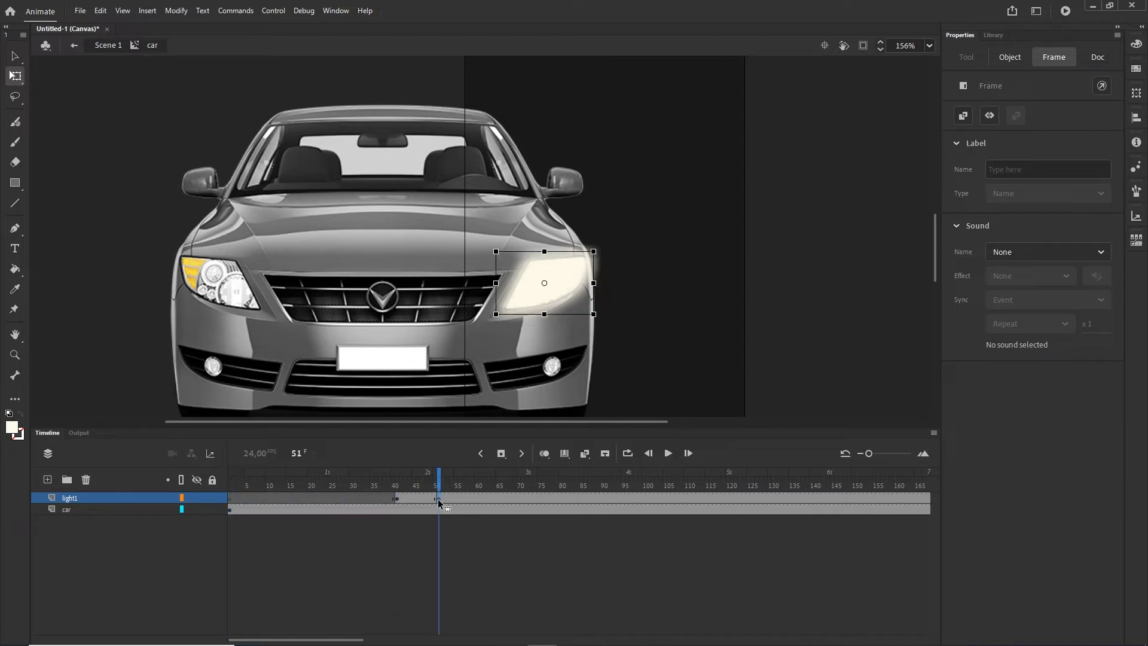
{"action": "left_click_drag", "start_coordinate": [607, 496], "coordinate": [244, 464]}
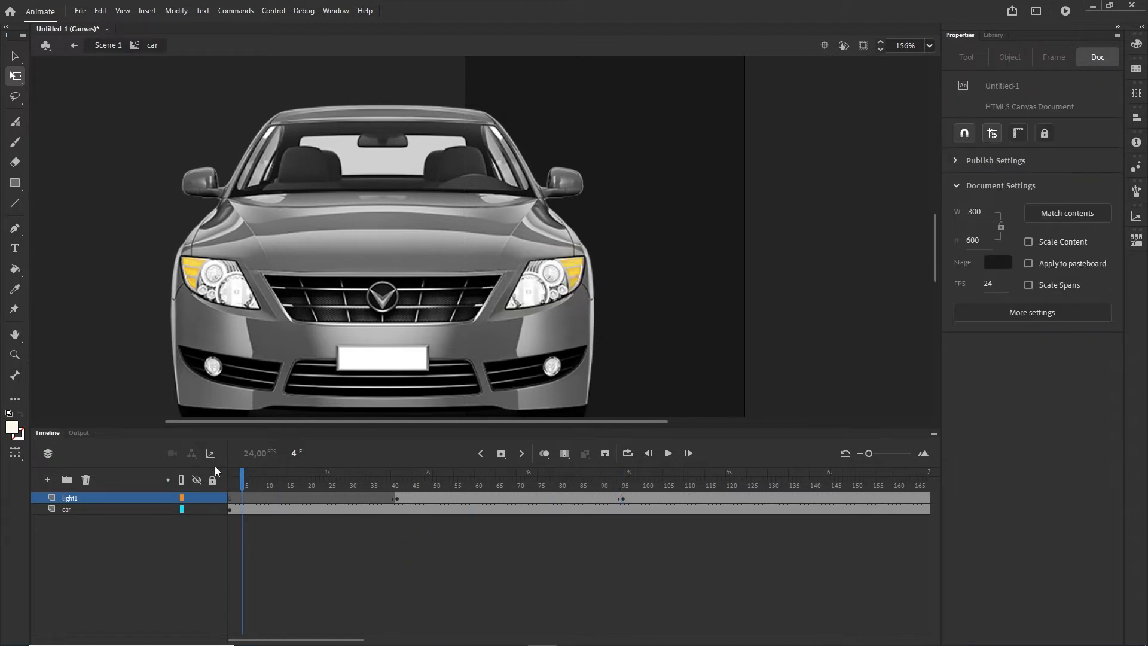
- Check the black overlay in Scene 1, and set the light's alpha to 0% at frame 41 inside the car symbol
{"action": "left_click", "coordinate": [107, 46]}
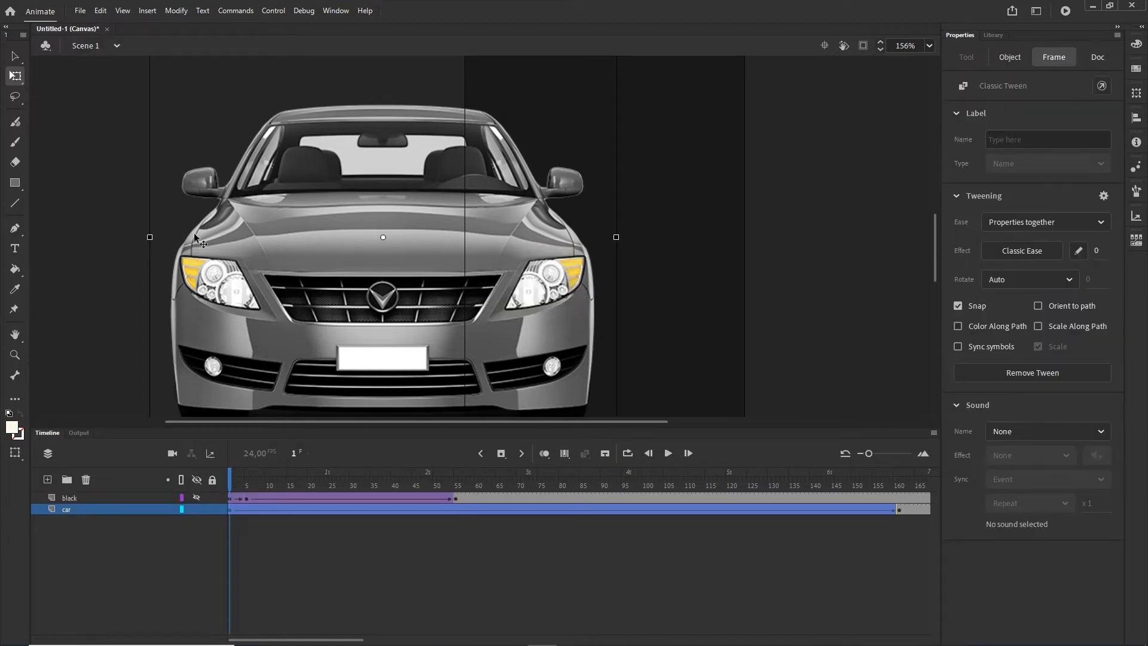
{"action": "left_click", "coordinate": [197, 497]}
{"action": "mouse_move", "coordinate": [231, 478]}
{"action": "left_mouse_down"}
{"action": "mouse_move", "coordinate": [303, 478]}
{"action": "mouse_move", "coordinate": [229, 478]}
{"action": "left_mouse_up"}
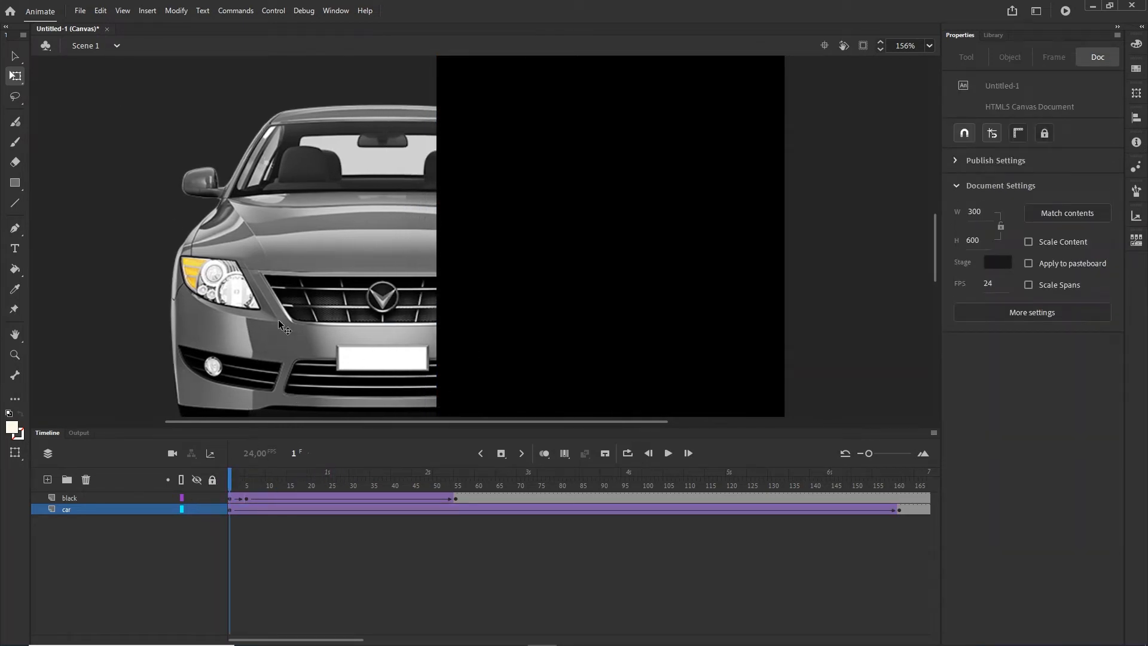
{"action": "left_click", "coordinate": [197, 497]}
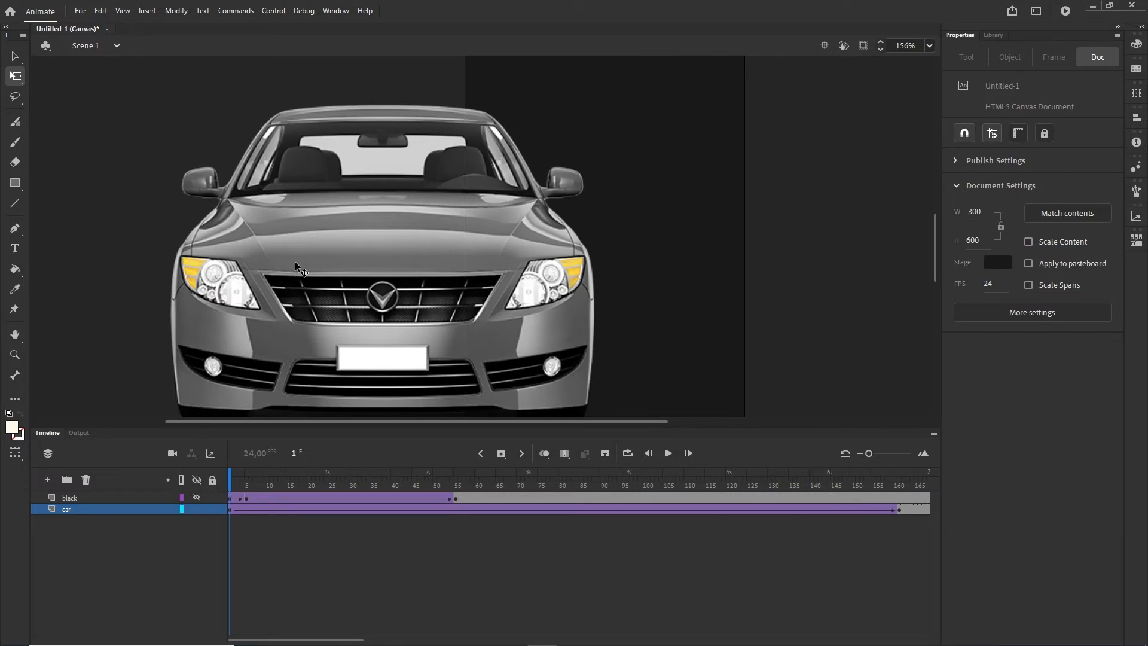
{"action": "double_click", "coordinate": [295, 260]}
{"action": "left_click_drag", "start_coordinate": [248, 483], "coordinate": [393, 482]}
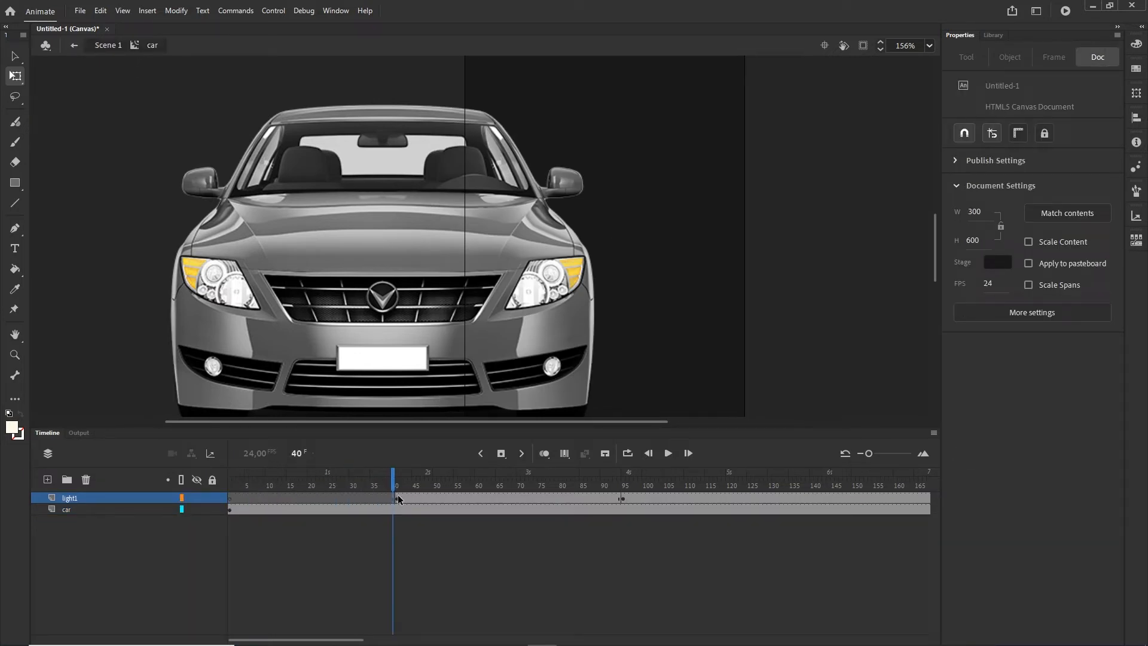
{"action": "left_click", "coordinate": [397, 498]}
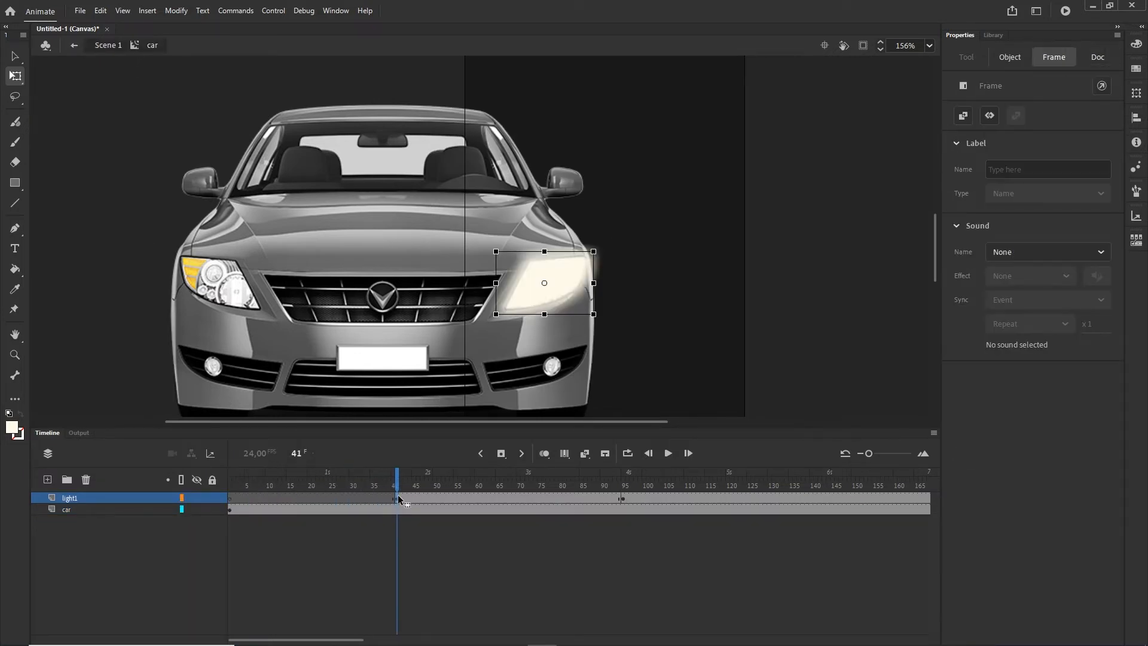
{"action": "left_click", "coordinate": [570, 288]}
{"action": "left_click", "coordinate": [1100, 304]}
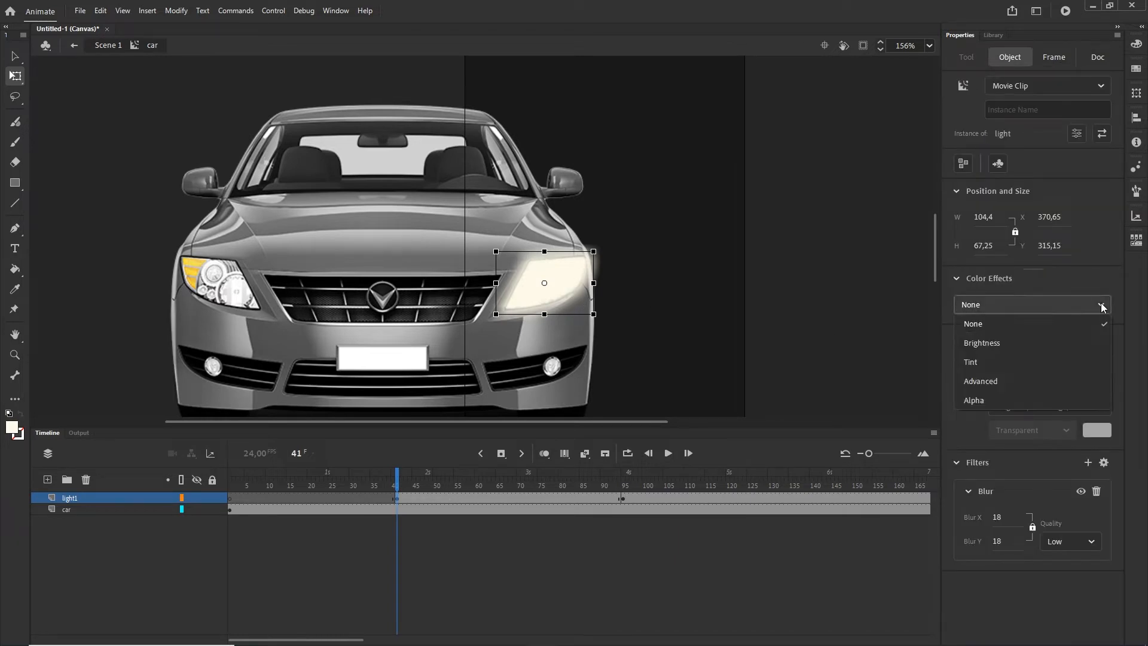
{"action": "left_click", "coordinate": [1008, 397]}
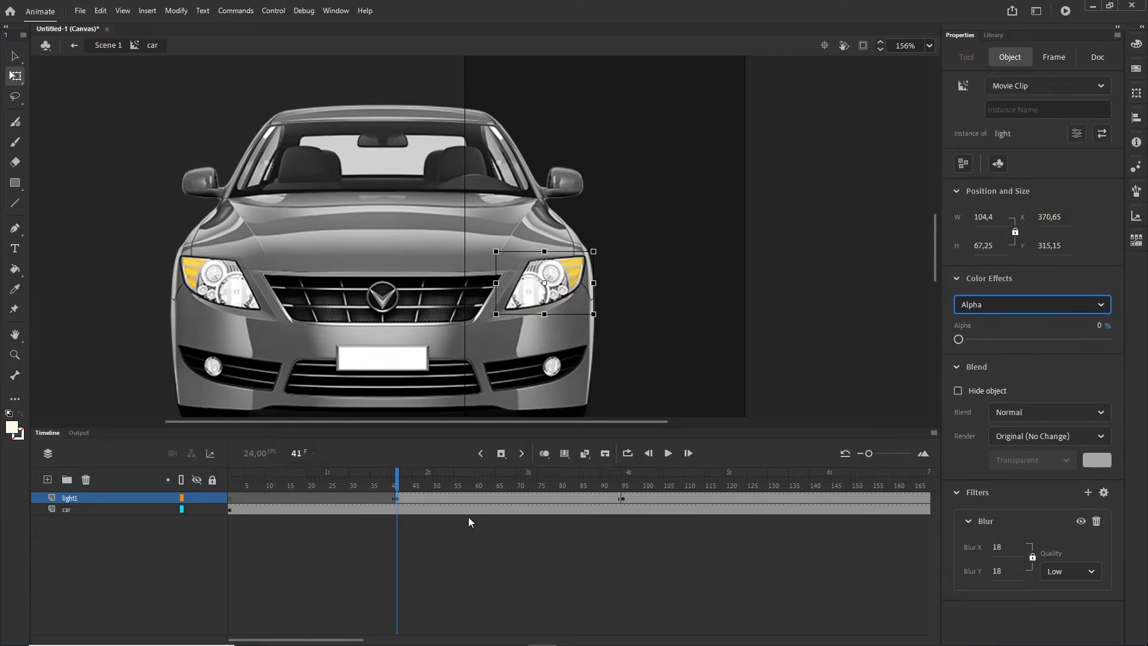
- Create a classic tween between frames 41 and 95 of the light1 layer and scrub through the light's fade-in
{"action": "left_click", "coordinate": [464, 499]}
{"action": "right_click", "coordinate": [465, 500]}
{"action": "left_click", "coordinate": [532, 151]}
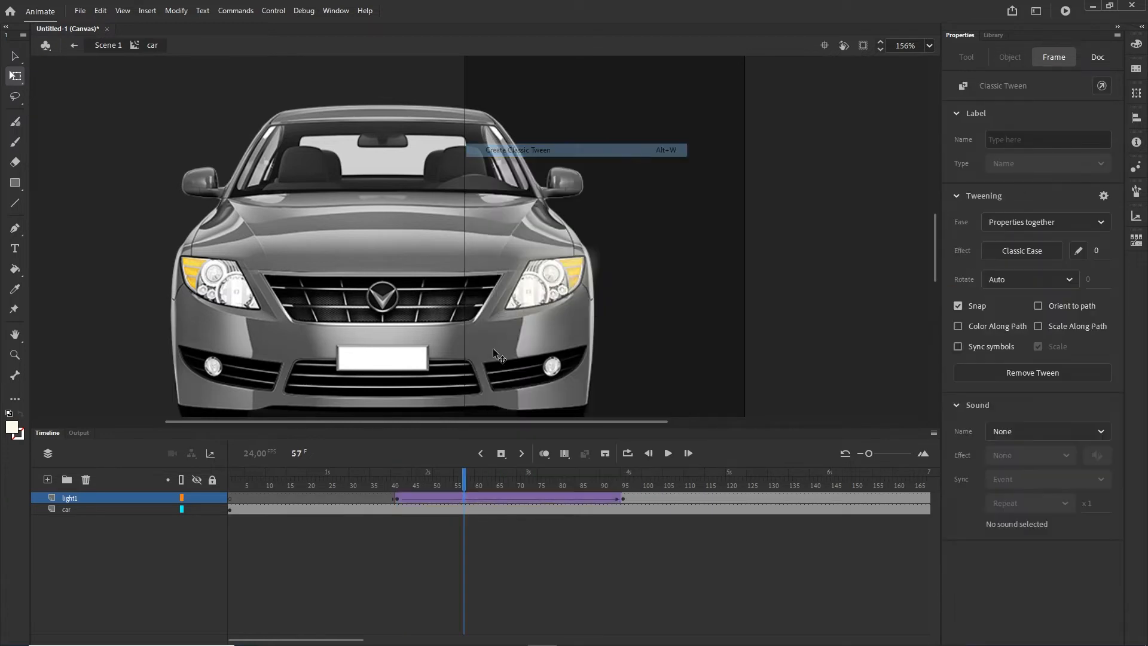
{"action": "left_click_drag", "start_coordinate": [456, 482], "coordinate": [622, 493]}
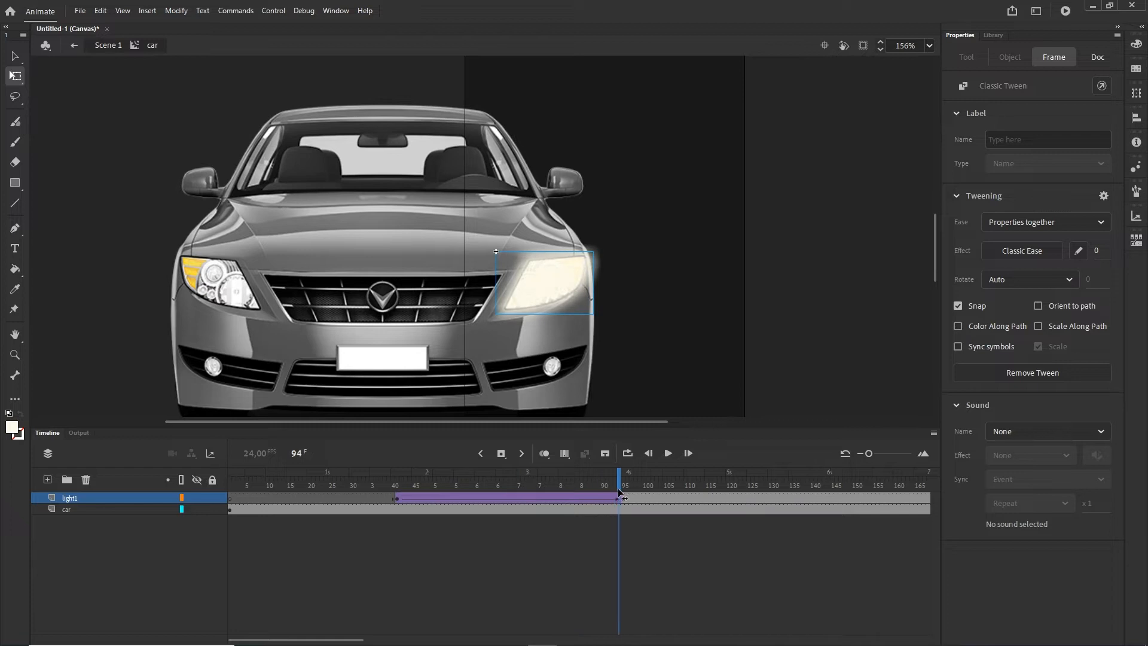
{"action": "left_click", "coordinate": [647, 530]}
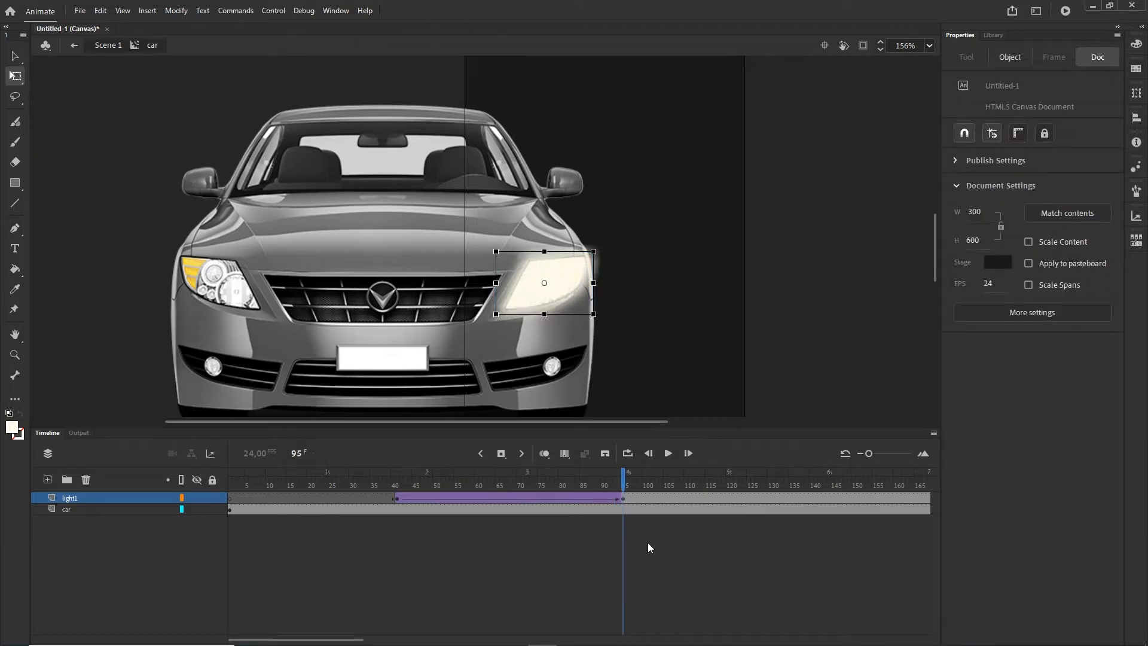
- Test the animation in the browser and return to the car symbol in Animate
{"action": "key", "text": "ctrl+Return"}
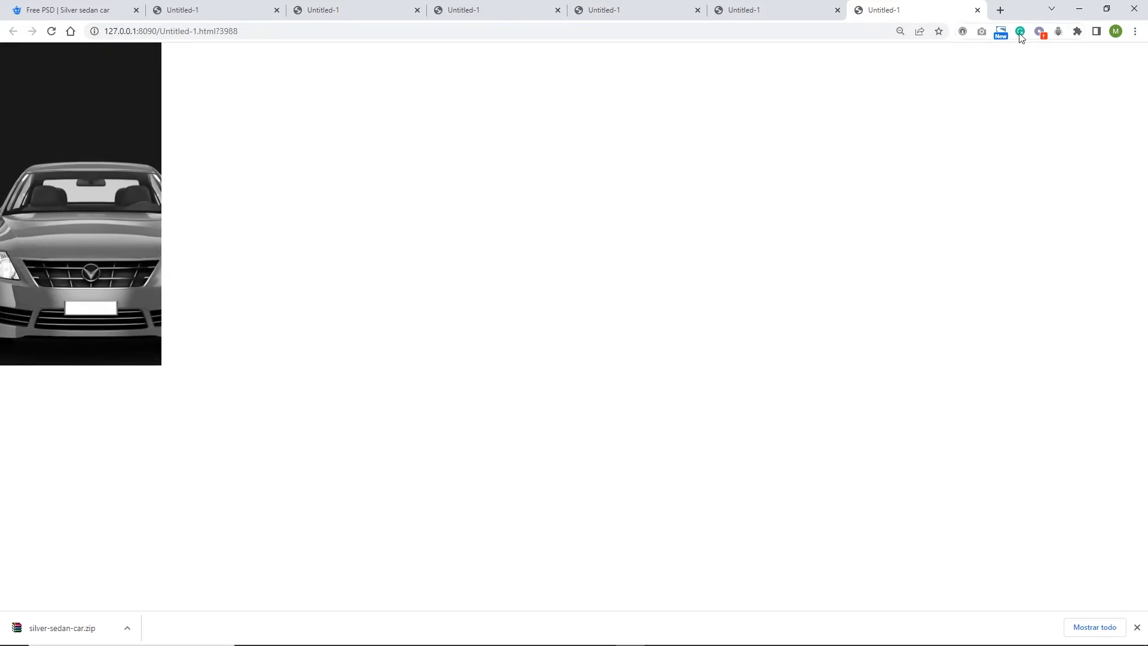
{"action": "left_click", "coordinate": [1081, 10]}
{"action": "left_click", "coordinate": [48, 433]}
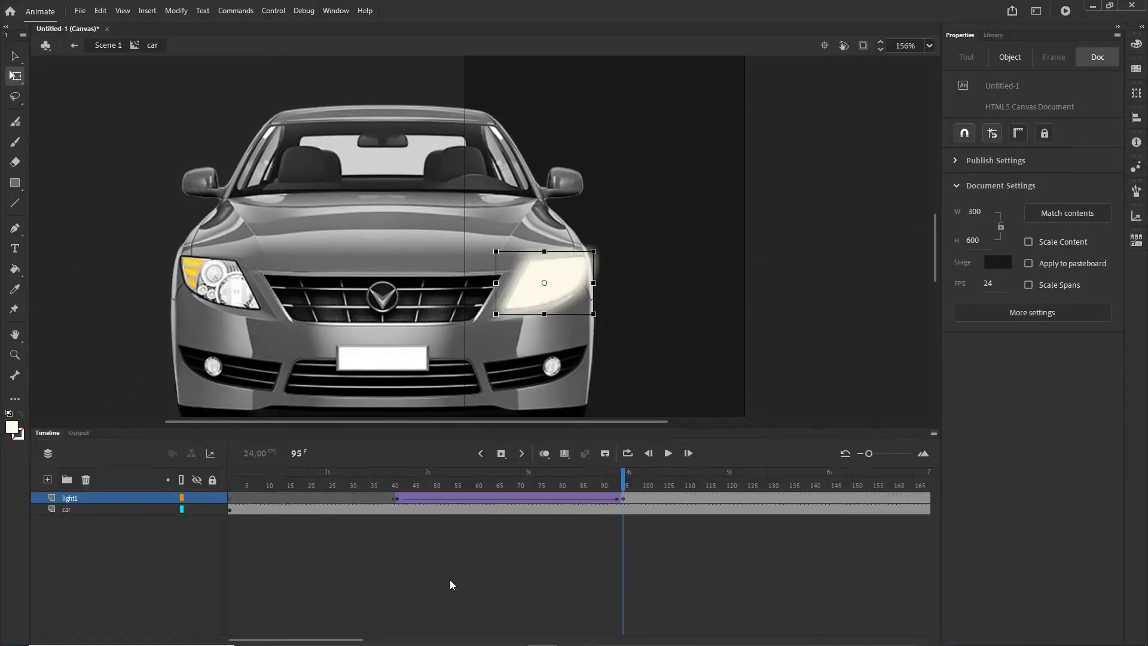
- Shift the light1 fade-in tween so it runs from frame 1 to frame 55
{"action": "left_click", "coordinate": [622, 499]}
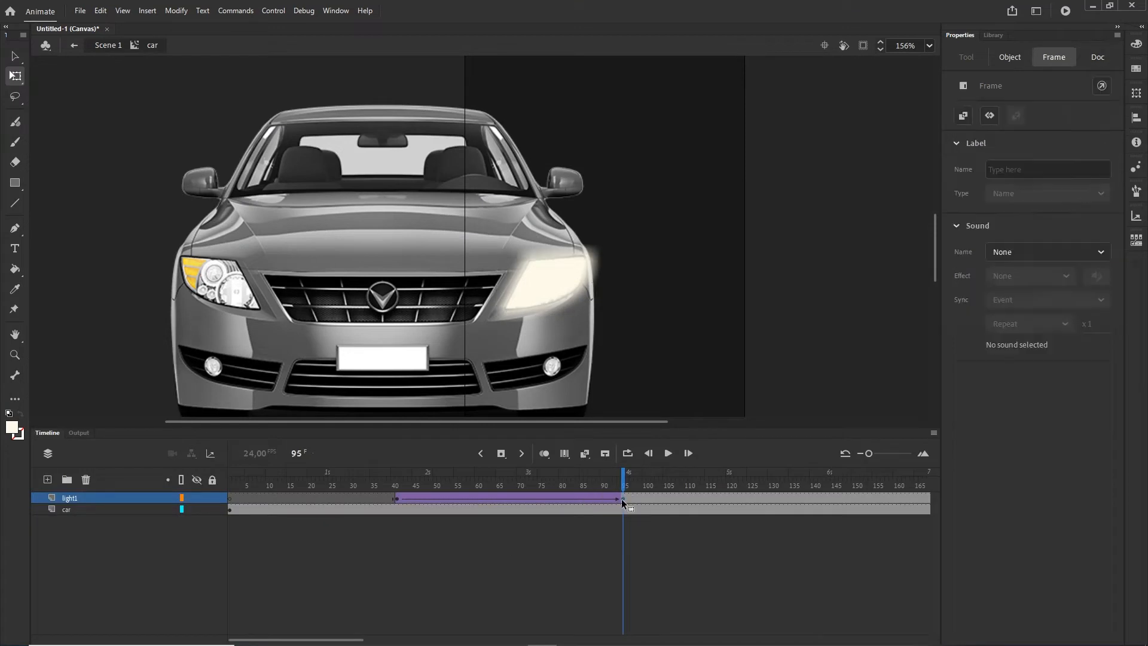
{"action": "left_click", "coordinate": [397, 500]}
{"action": "left_click_drag", "start_coordinate": [395, 500], "coordinate": [231, 496]}
{"action": "left_click", "coordinate": [453, 516]}
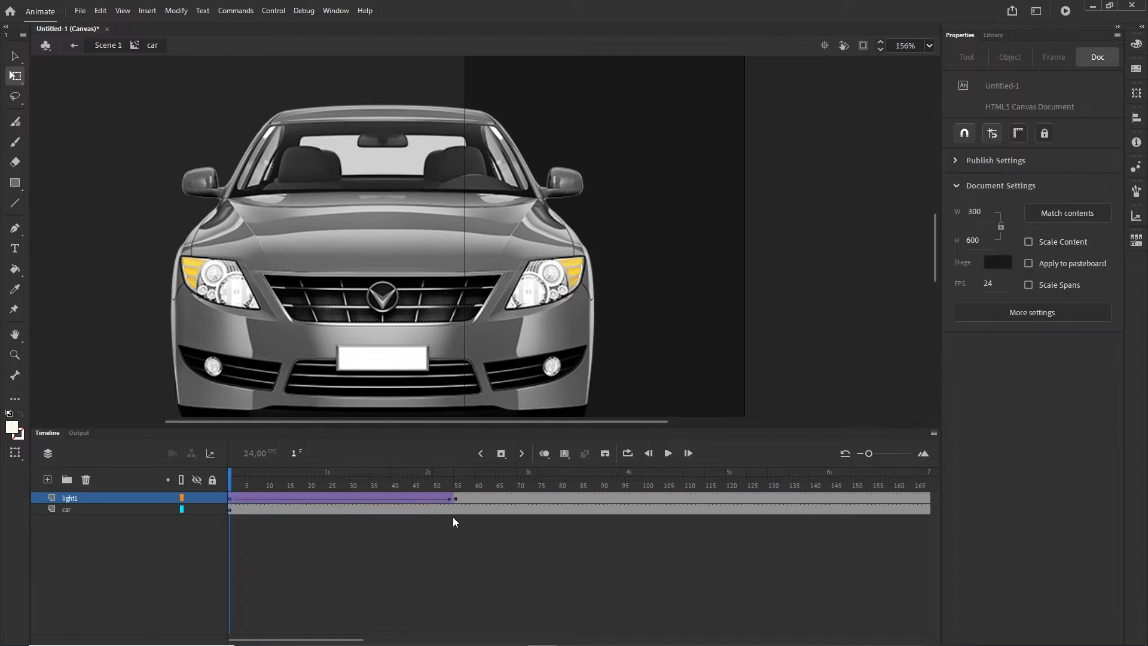
{"action": "left_click", "coordinate": [455, 497]}
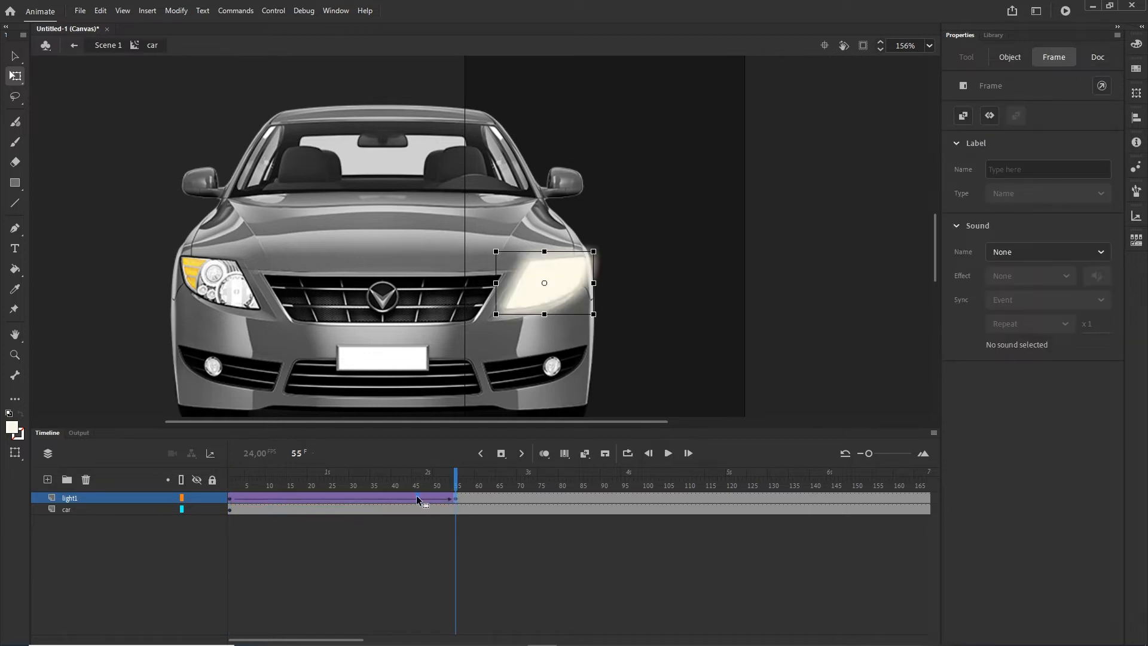
- Preview the earlier light fade-in in the browser and return to Animate
{"action": "left_click", "coordinate": [415, 530]}
{"action": "key", "text": "ctrl+Return"}
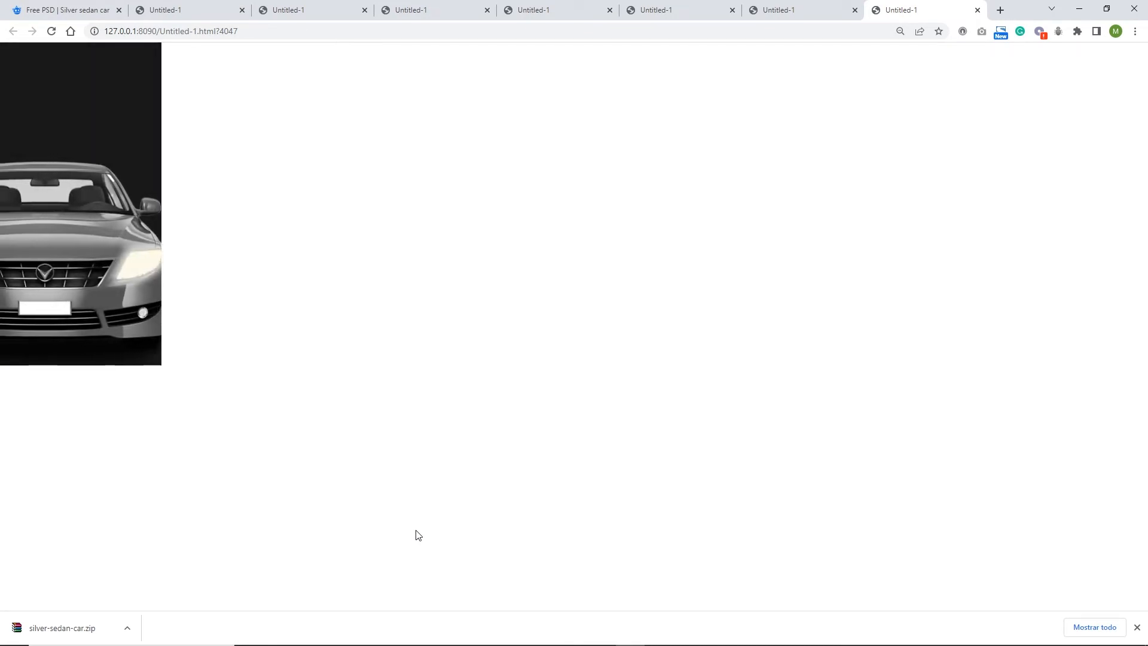
{"action": "left_click", "coordinate": [1080, 9]}
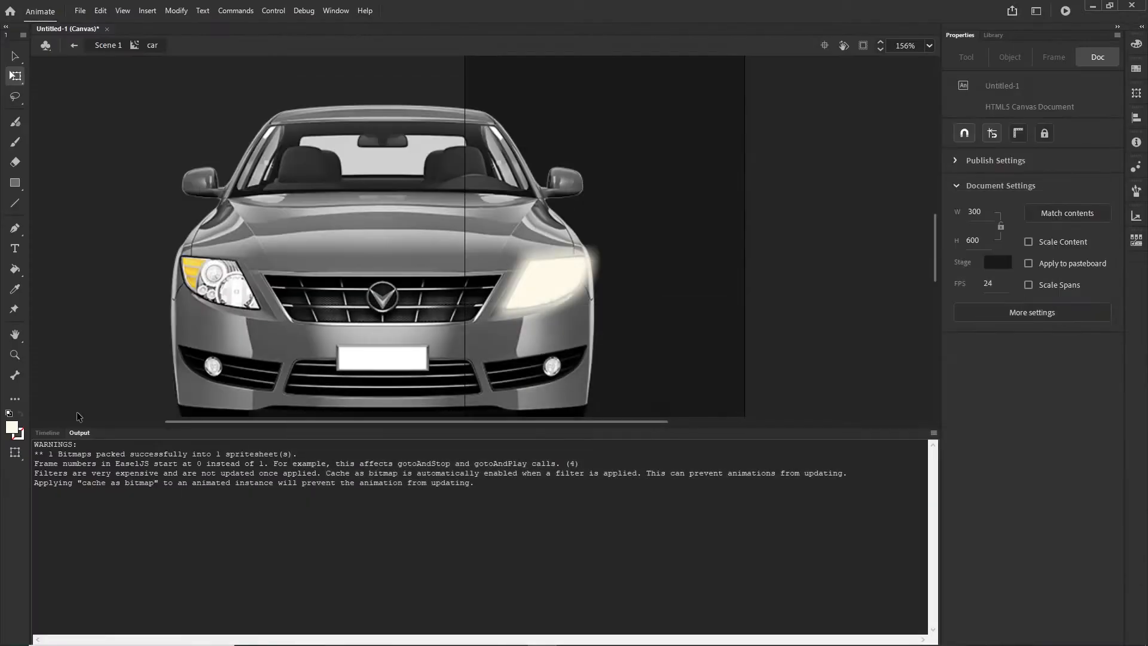
- Shorten the light1 fade-in tween to end at frame 45 and insert a keyframe at frame 67
{"action": "left_click", "coordinate": [50, 433]}
{"action": "left_click_drag", "start_coordinate": [426, 476], "coordinate": [498, 484]}
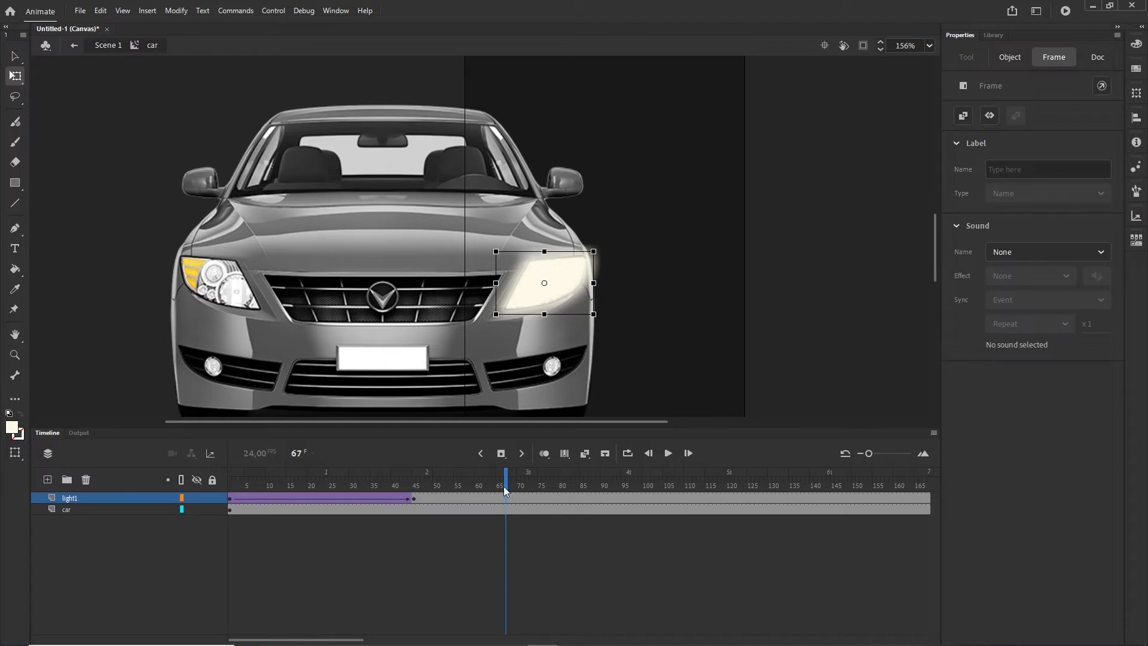
- Copy light1's transparent frame 1 keyframe to frame 91, create a classic tween from frame 67, and scrub through the fade-out
{"action": "left_click", "coordinate": [231, 498]}
{"action": "left_click", "coordinate": [531, 498]}
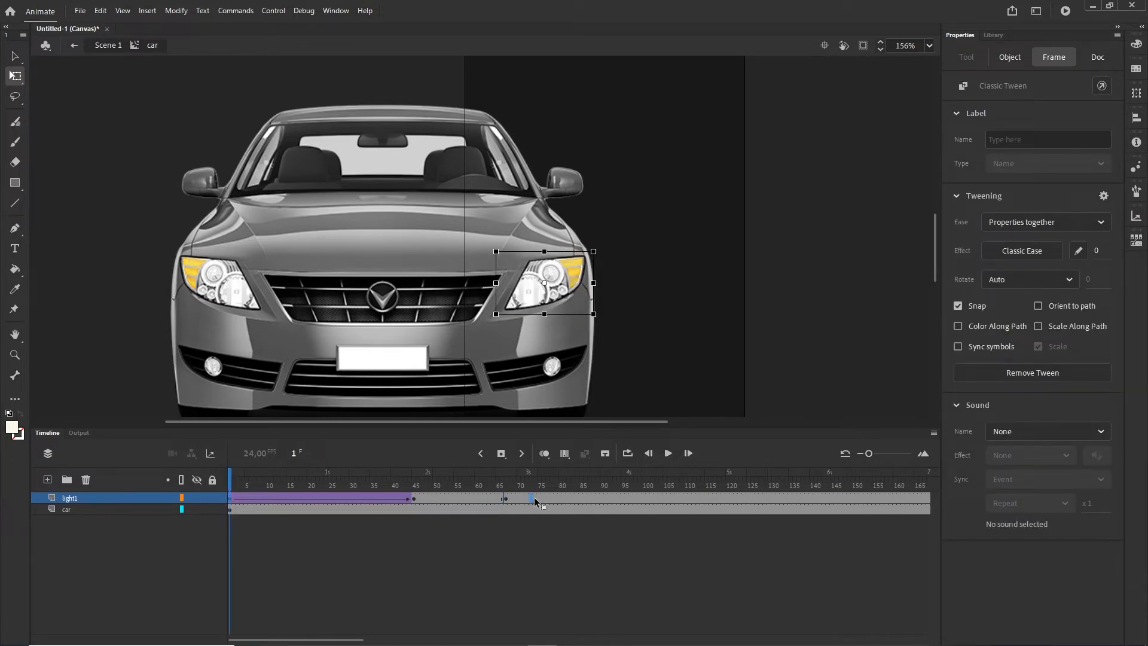
{"action": "left_click_drag", "start_coordinate": [598, 497], "coordinate": [605, 497]}
{"action": "right_click", "coordinate": [560, 498]}
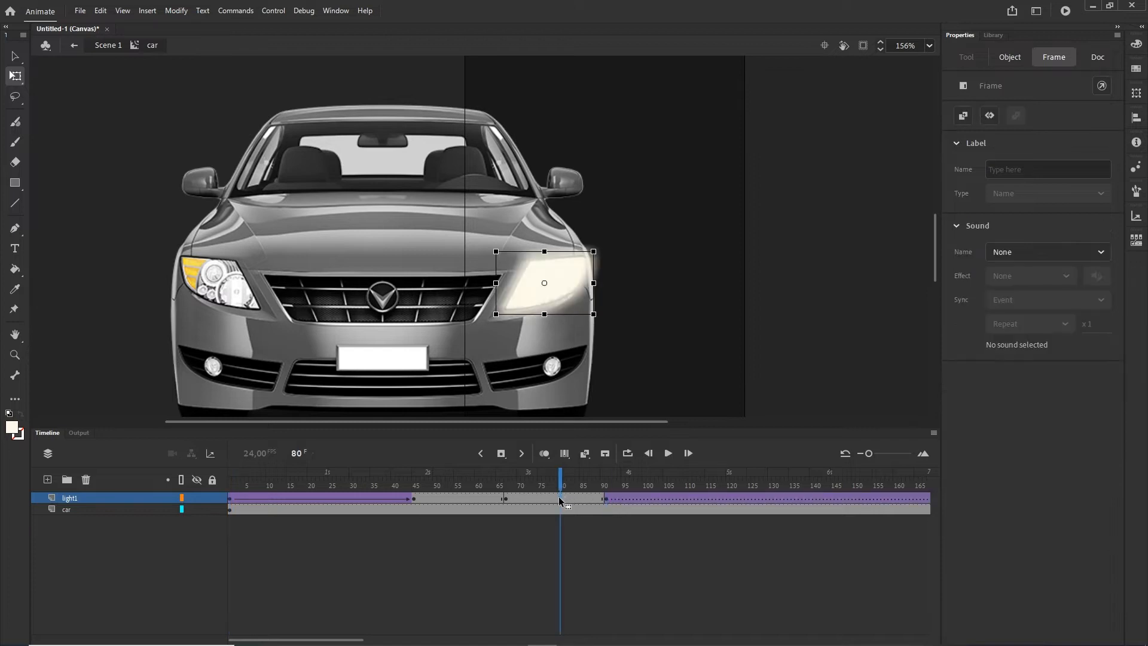
{"action": "left_click", "coordinate": [612, 148]}
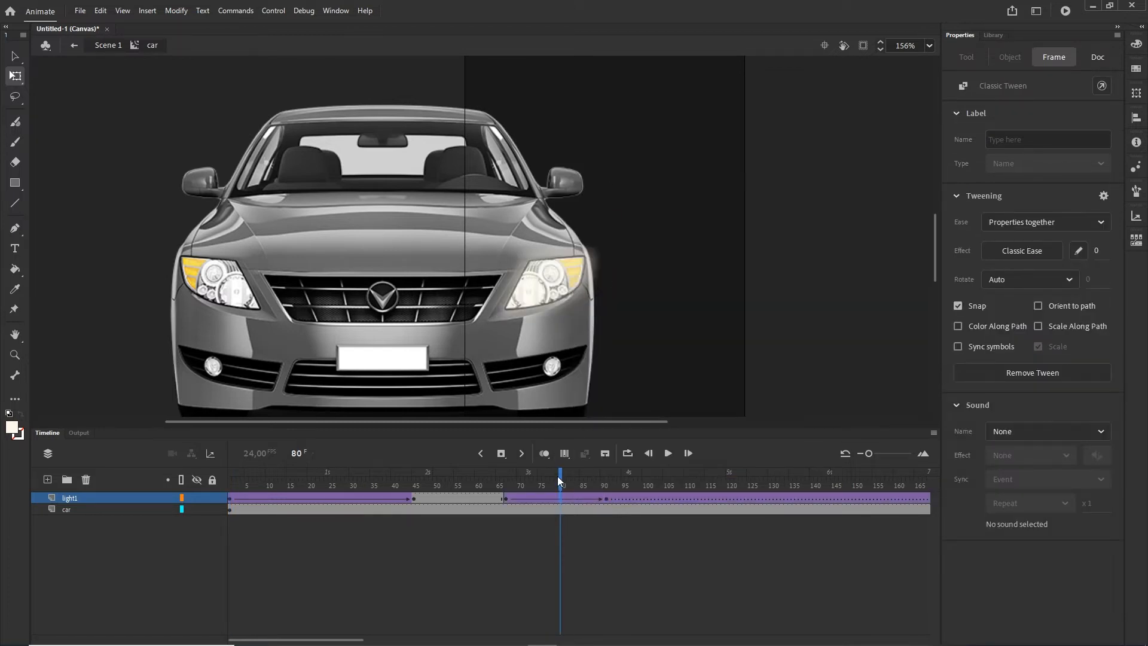
{"action": "left_click_drag", "start_coordinate": [558, 478], "coordinate": [631, 485]}
- Remove the leftover classic tween after frame 91 on the light1 layer and scrub back over the fade-out
{"action": "left_click", "coordinate": [696, 499]}
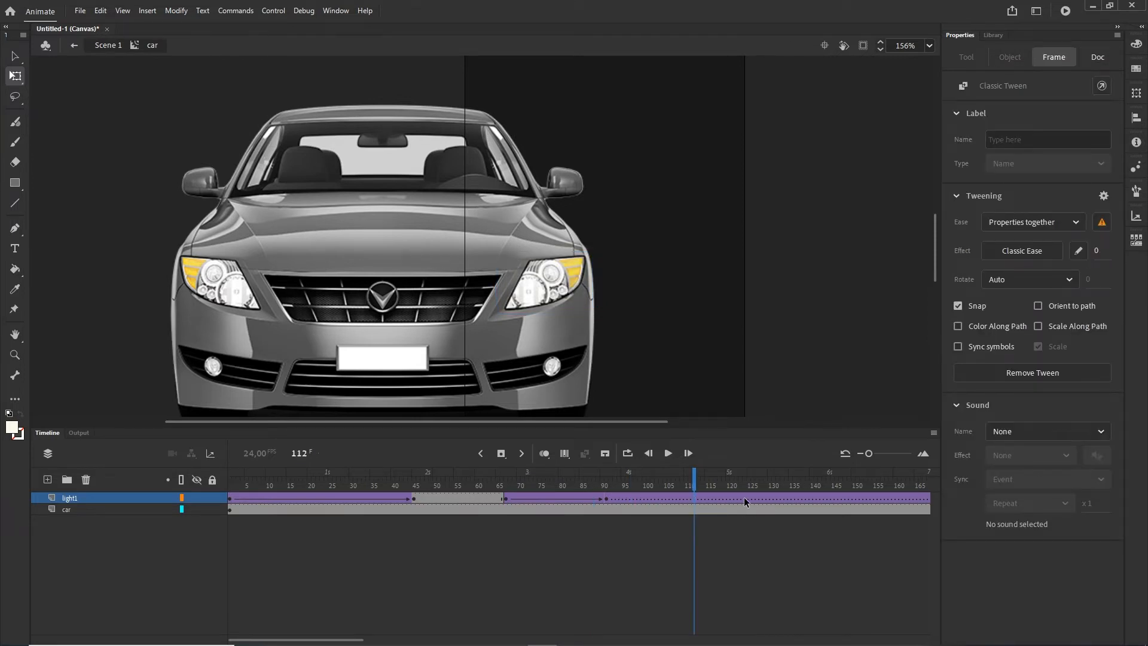
{"action": "right_click", "coordinate": [715, 498]}
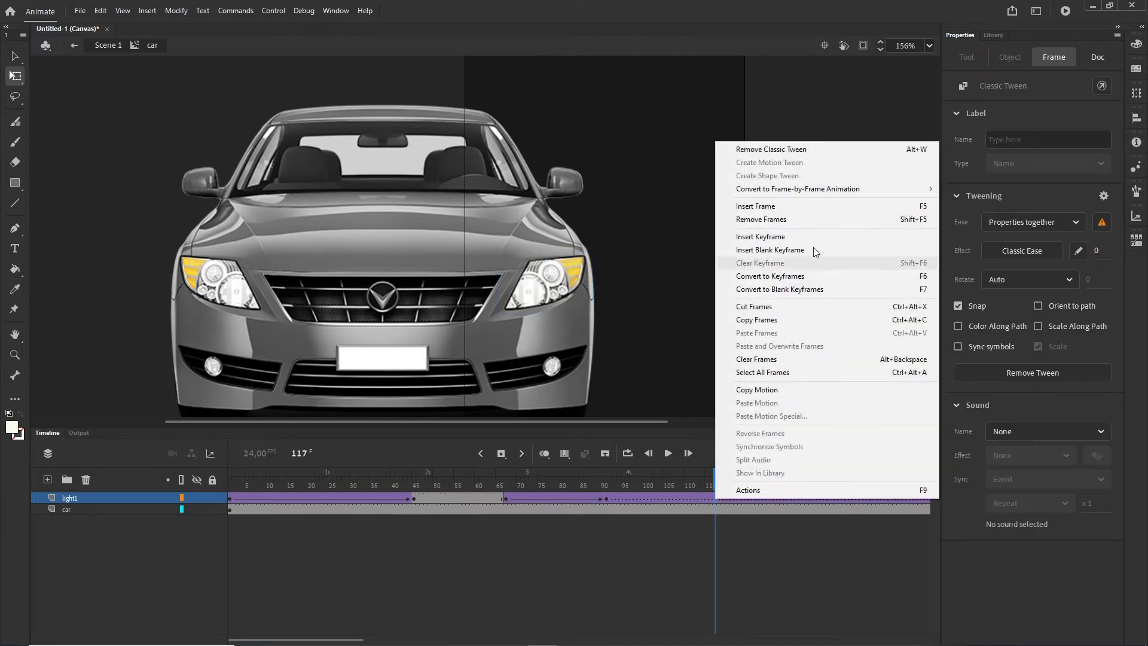
{"action": "left_click", "coordinate": [766, 149]}
{"action": "left_click_drag", "start_coordinate": [672, 486], "coordinate": [514, 489]}
- Test the light's fade-in and fade-out in the browser and return to the car symbol's timeline in Animate
{"action": "left_click", "coordinate": [324, 515]}
{"action": "key", "text": "ctrl+Return"}
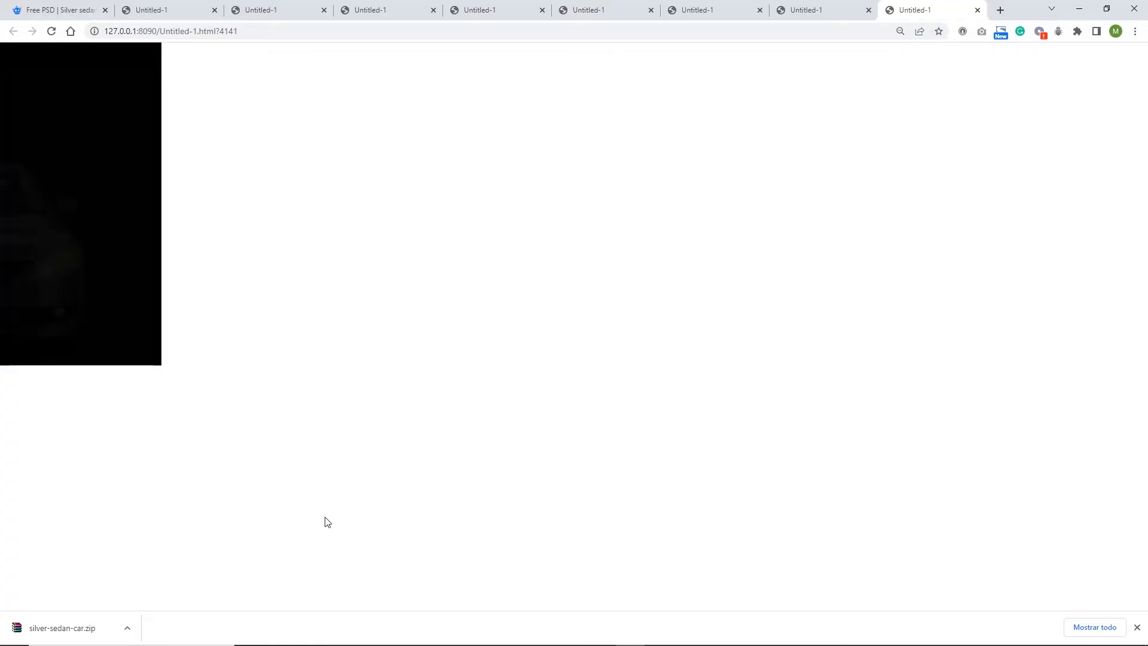
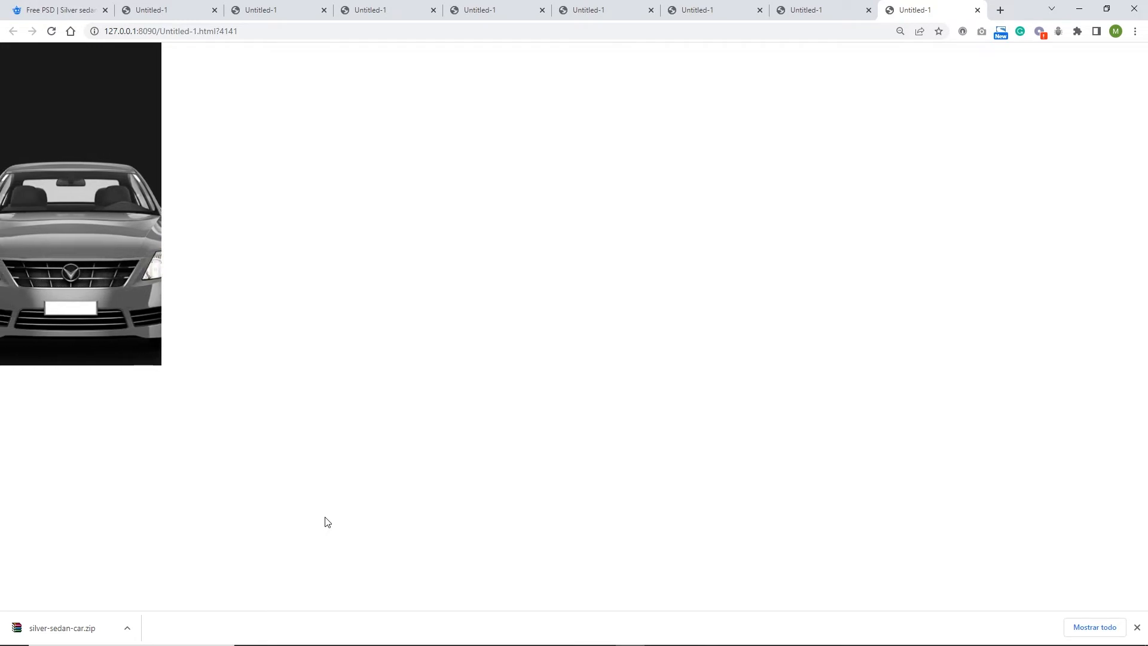
{"action": "left_click", "coordinate": [1079, 8]}
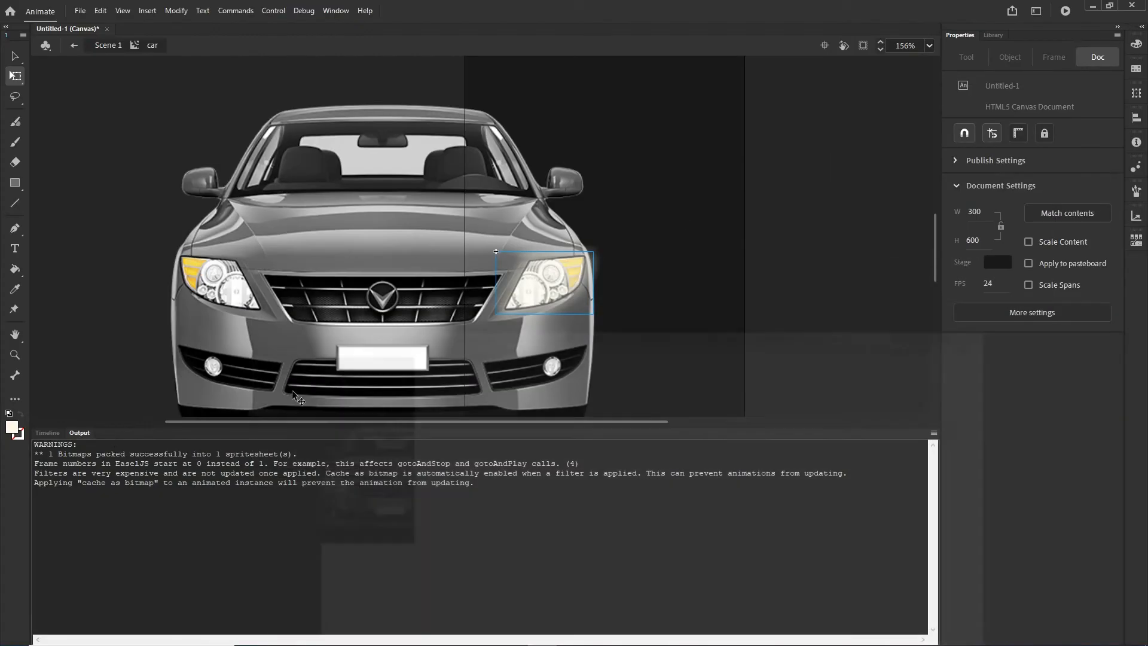
{"action": "left_click", "coordinate": [47, 432]}
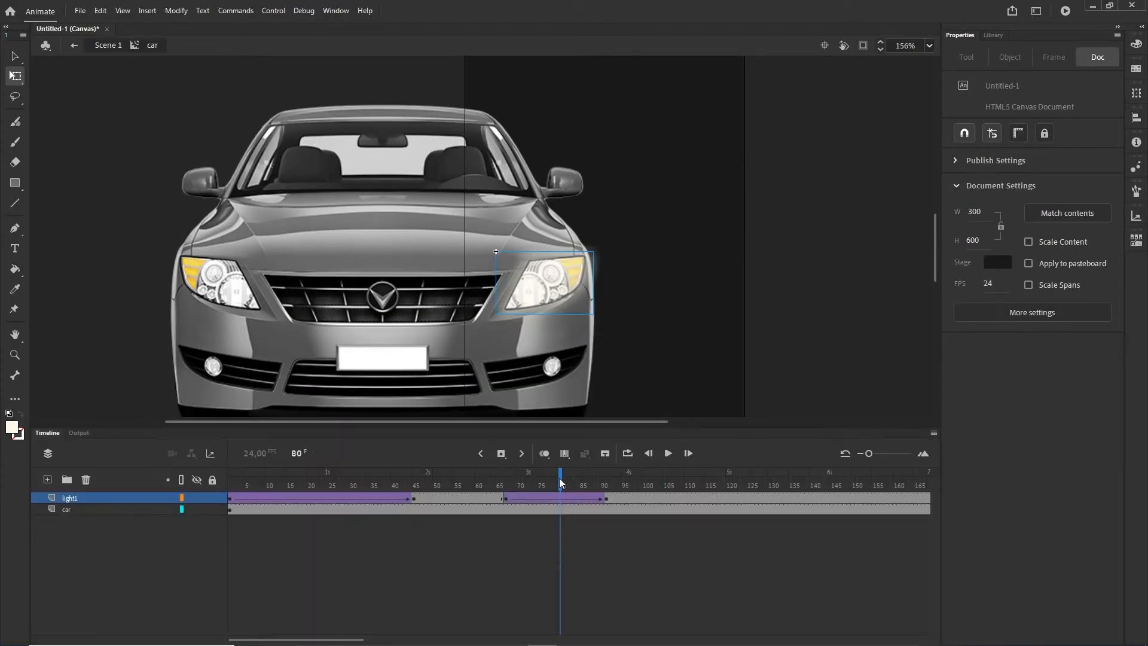
- Add a layer named mask_idn above light1 in the car symbol, with the playhead at frame 1
{"action": "left_click_drag", "start_coordinate": [561, 482], "coordinate": [117, 480]}
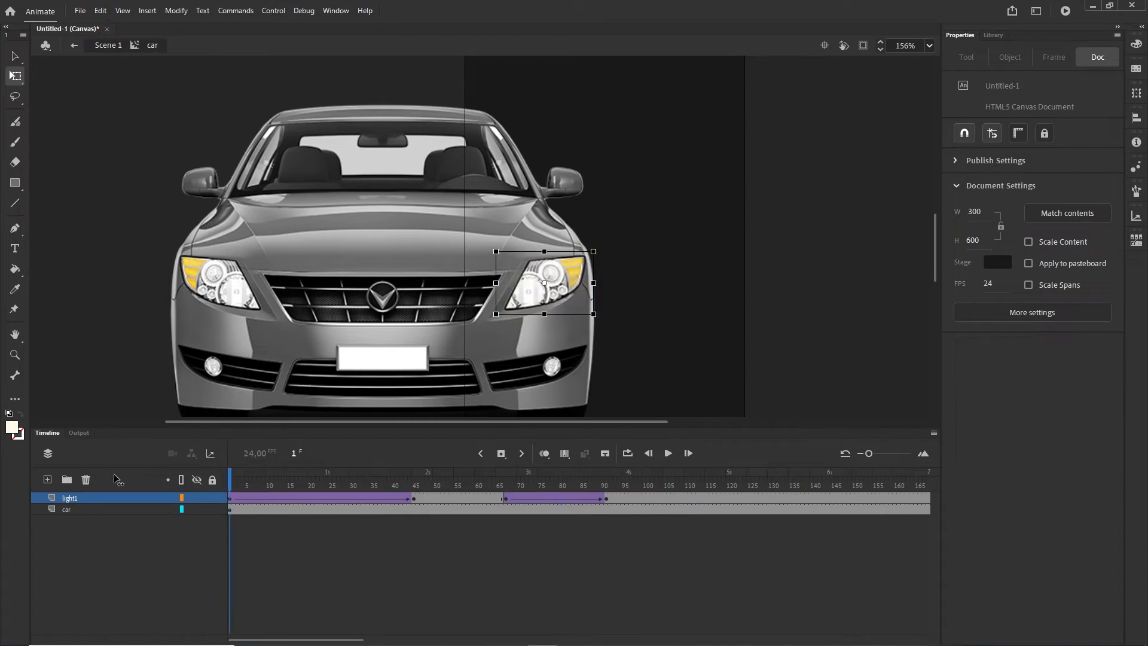
{"action": "left_click", "coordinate": [48, 481]}
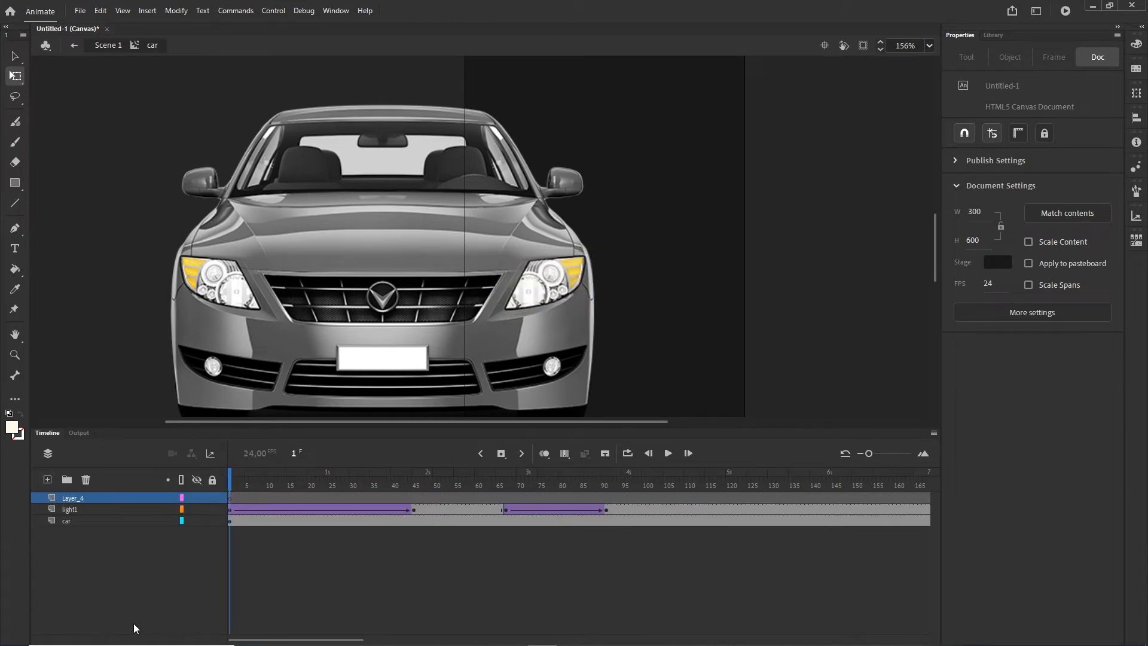
{"action": "double_click", "coordinate": [85, 498]}
{"action": "type", "text": "ma"}
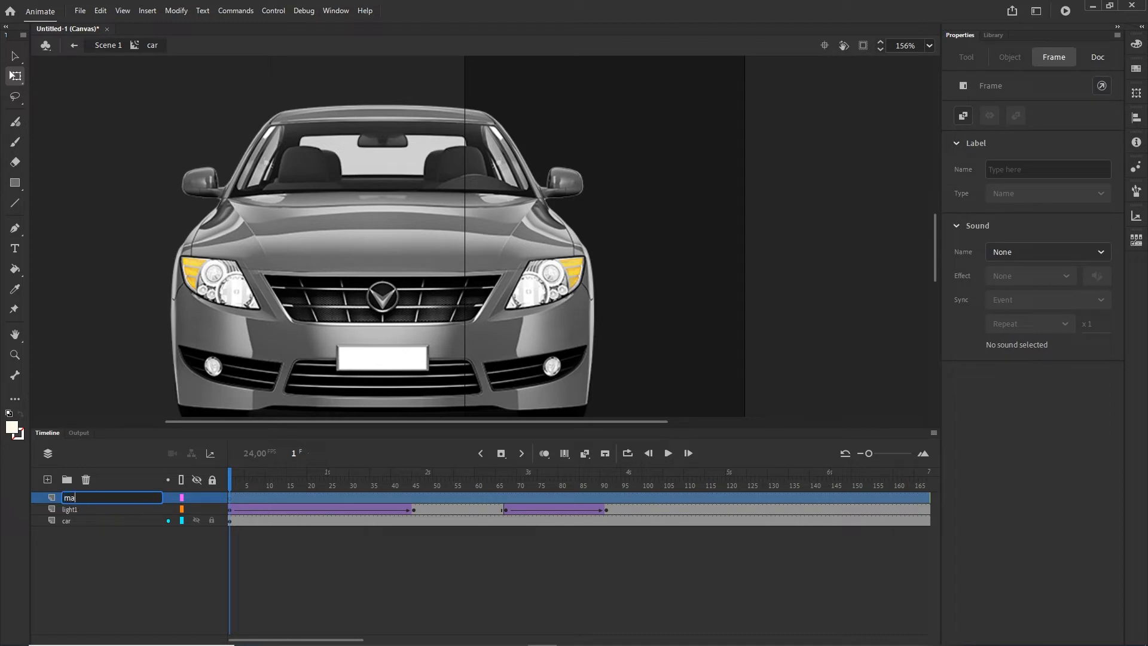
{"action": "type", "text": "sk"}
{"action": "key", "text": "Return"}
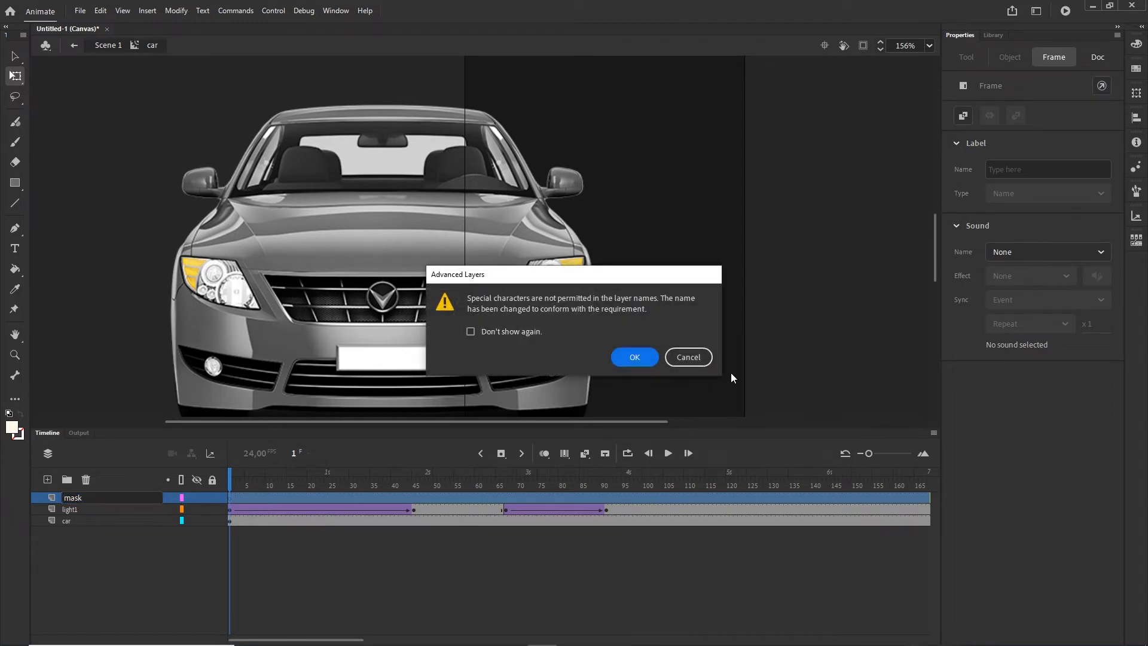
{"action": "left_click", "coordinate": [626, 358]}
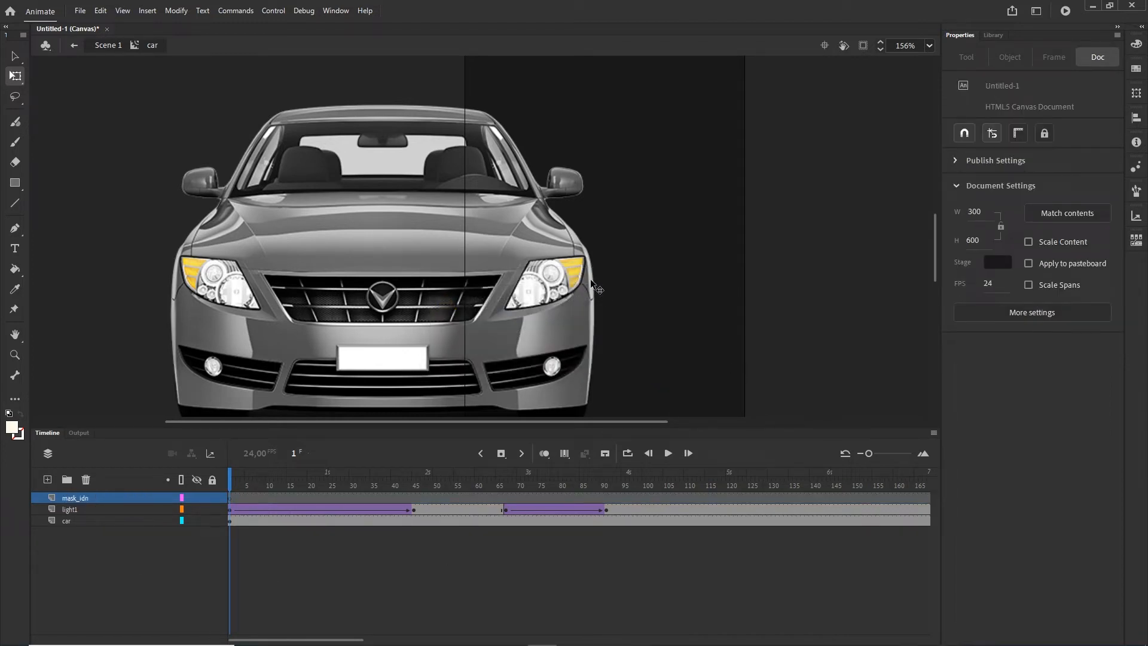
- Trace a closed red Pen outline around the V-shaped emblem in the grille on the mask_idn layer
{"action": "scroll", "coordinate": [427, 308], "scroll_direction": "up", "scroll_amount": 2}
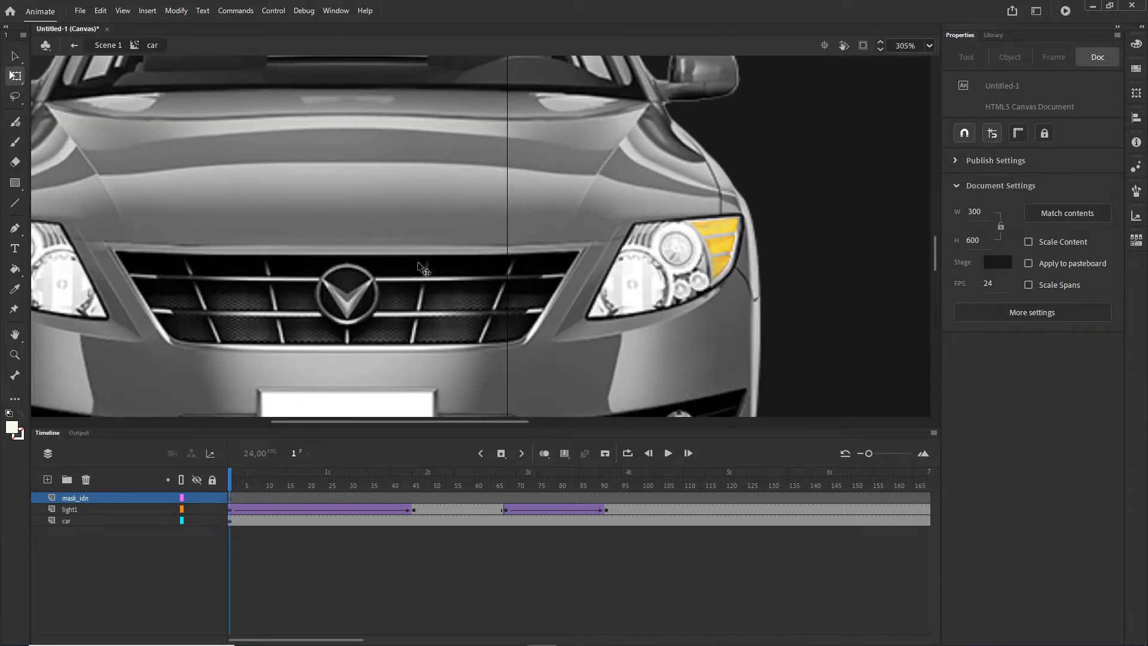
{"action": "key", "text": "p"}
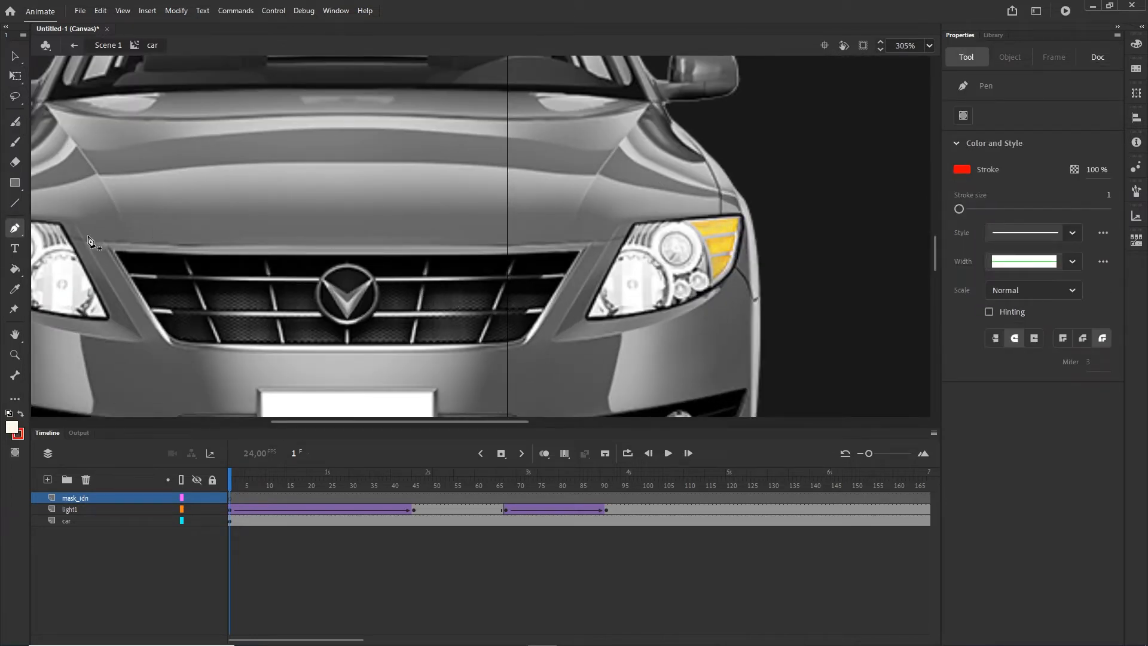
{"action": "left_click", "coordinate": [23, 240]}
{"action": "left_click", "coordinate": [58, 223]}
{"action": "left_click_drag", "start_coordinate": [467, 261], "coordinate": [664, 214]}
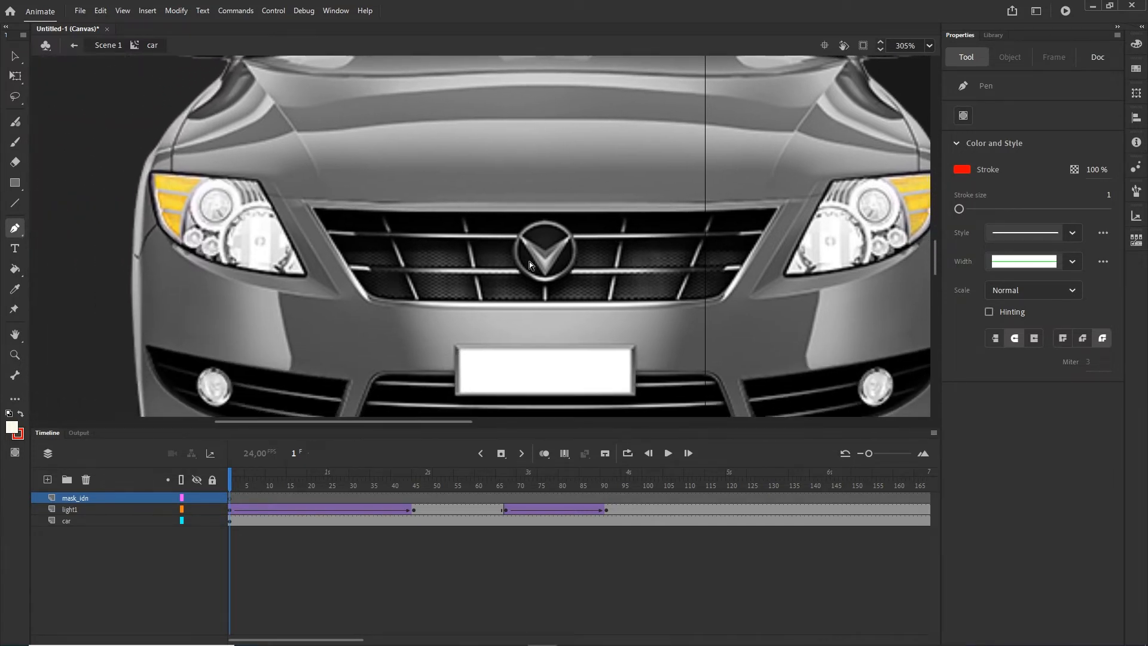
{"action": "scroll", "coordinate": [529, 261], "scroll_direction": "up", "scroll_amount": 3}
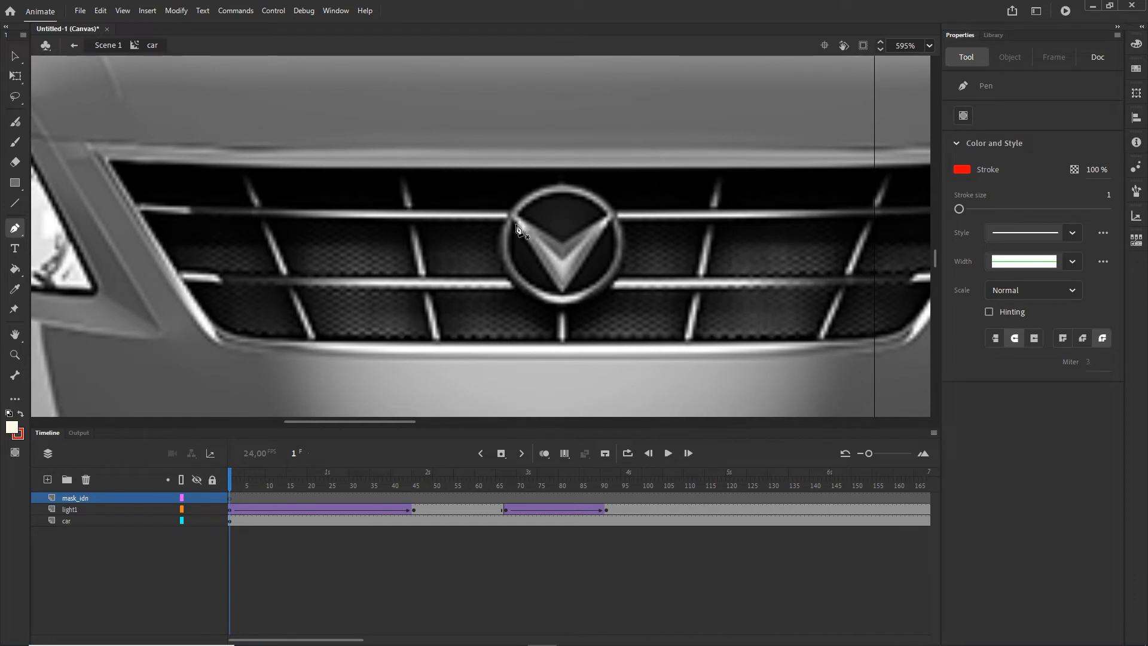
{"action": "scroll", "coordinate": [515, 221], "scroll_direction": "up", "scroll_amount": 2}
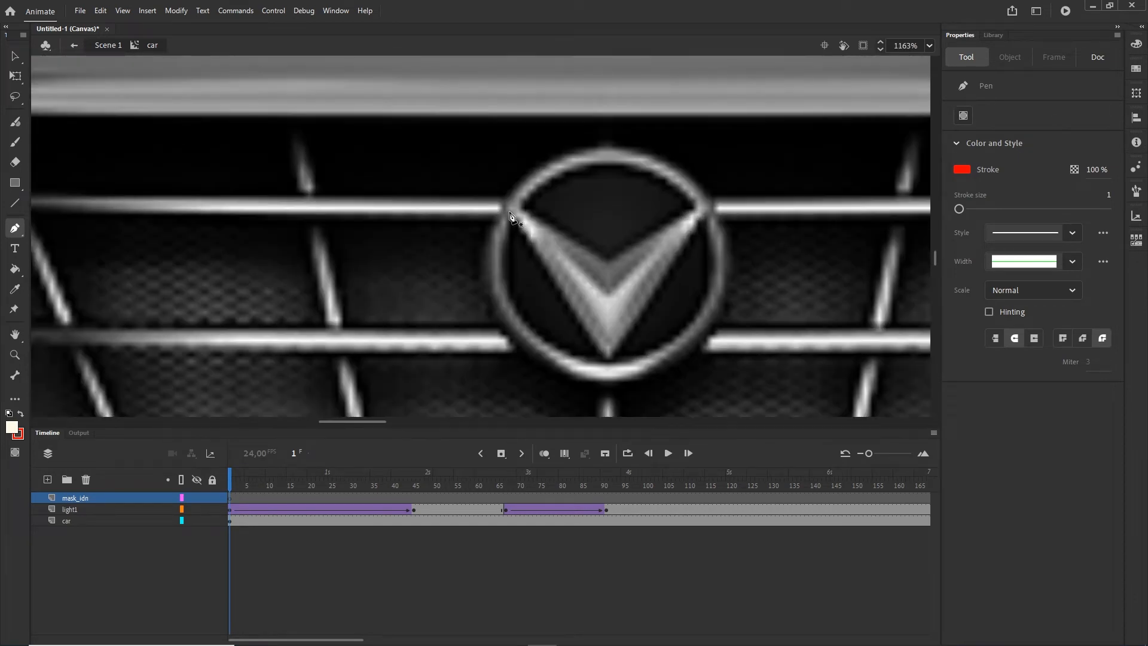
{"action": "left_click", "coordinate": [510, 208]}
{"action": "left_click", "coordinate": [603, 361]}
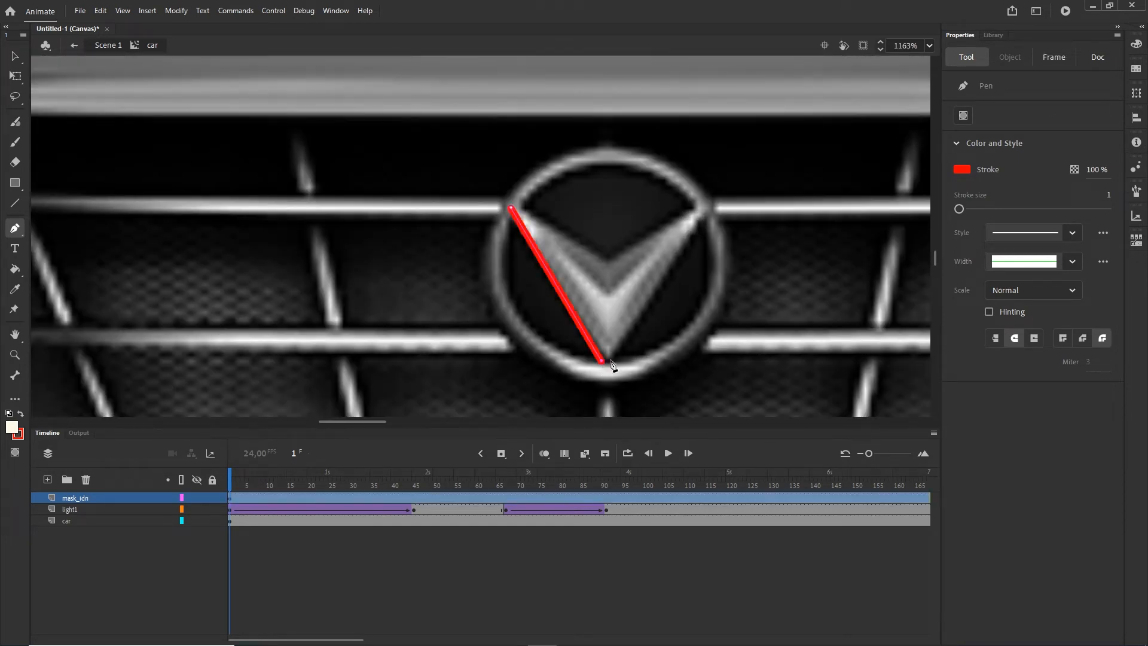
{"action": "left_click", "coordinate": [706, 214]}
{"action": "left_click", "coordinate": [692, 207]}
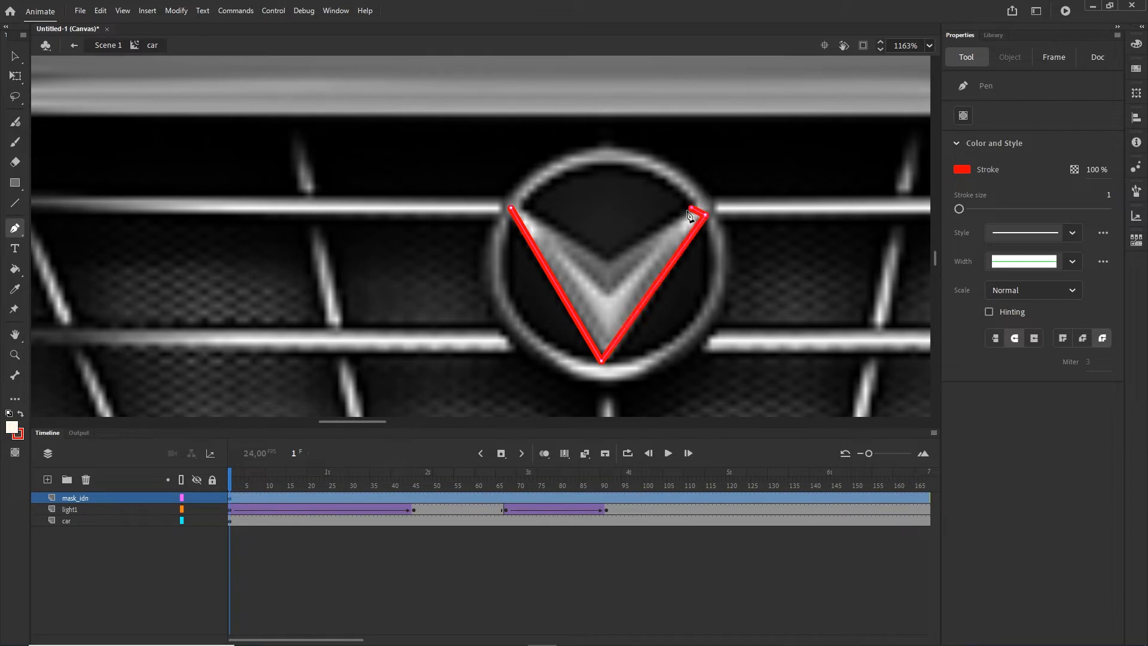
{"action": "left_click", "coordinate": [615, 257]}
{"action": "left_click", "coordinate": [532, 209]}
{"action": "left_click", "coordinate": [512, 210]}
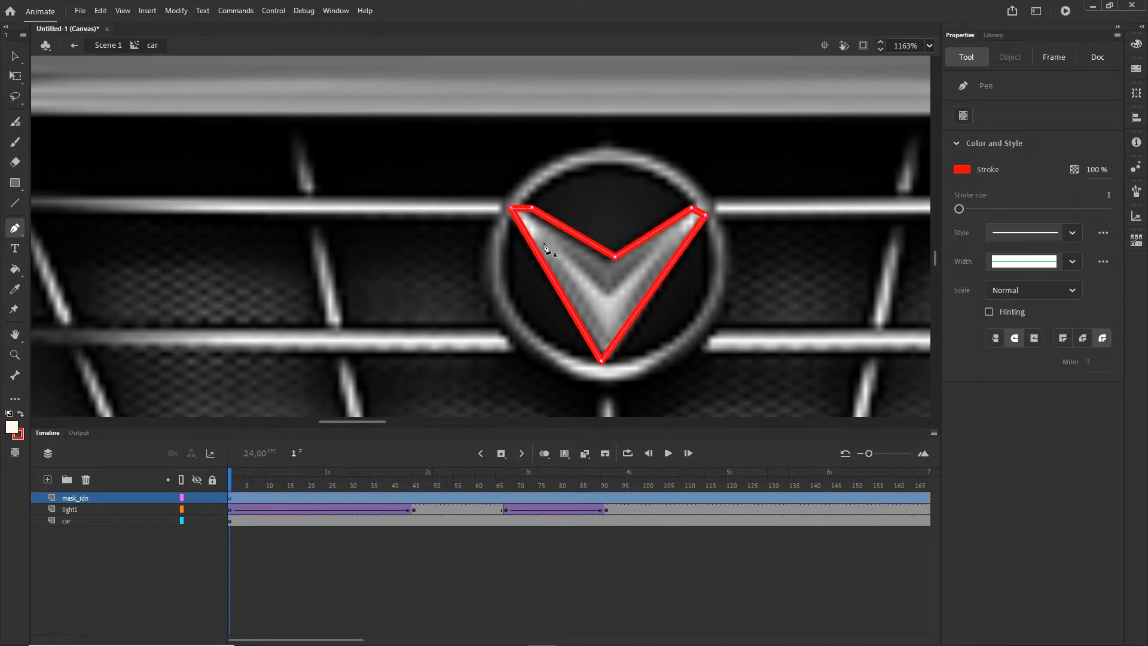
- Fill the emblem outline with solid red using the Paint Bucket
{"action": "key", "text": "k"}
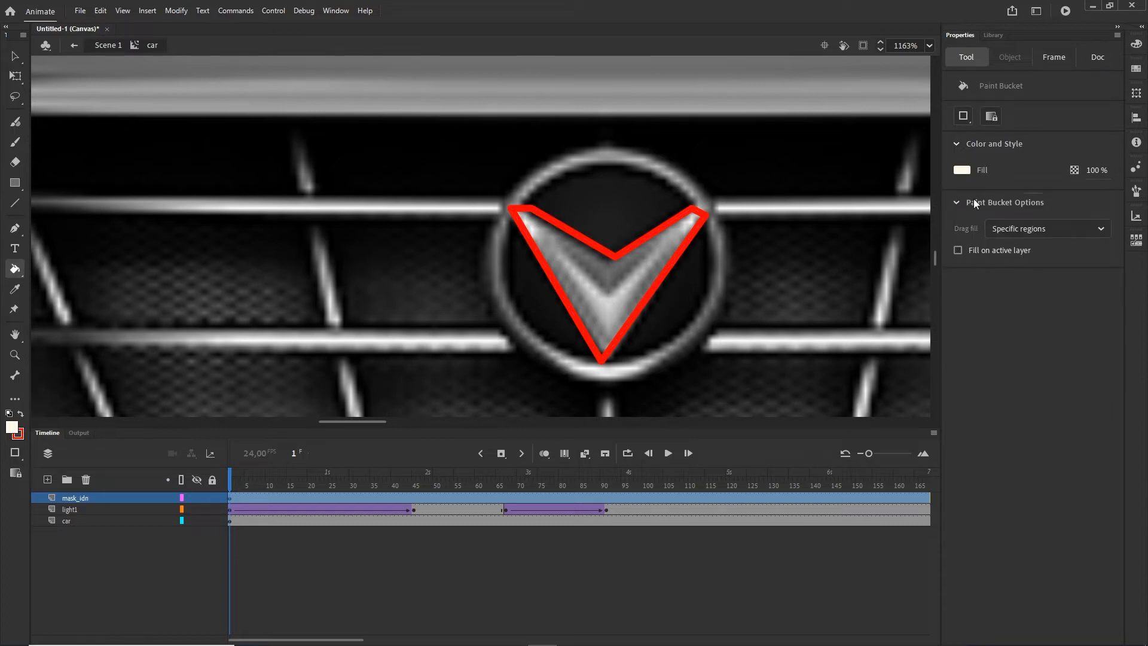
{"action": "left_click", "coordinate": [963, 171]}
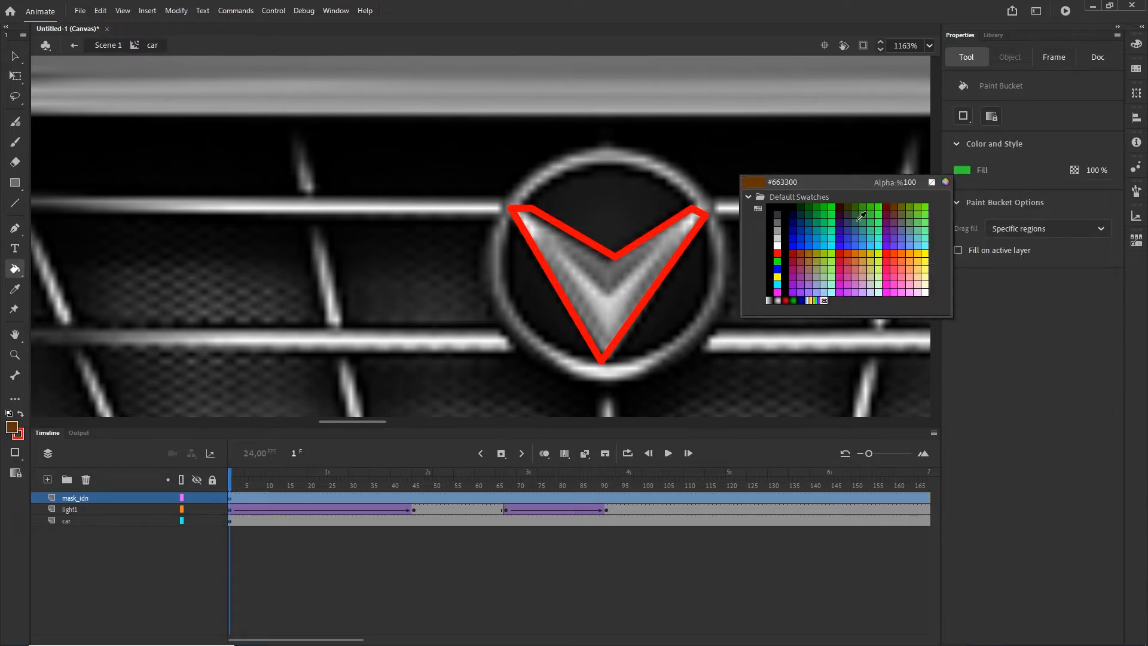
{"action": "left_click", "coordinate": [789, 250]}
{"action": "left_click", "coordinate": [617, 284]}
{"action": "scroll", "coordinate": [634, 299], "scroll_direction": "down", "scroll_amount": 5}
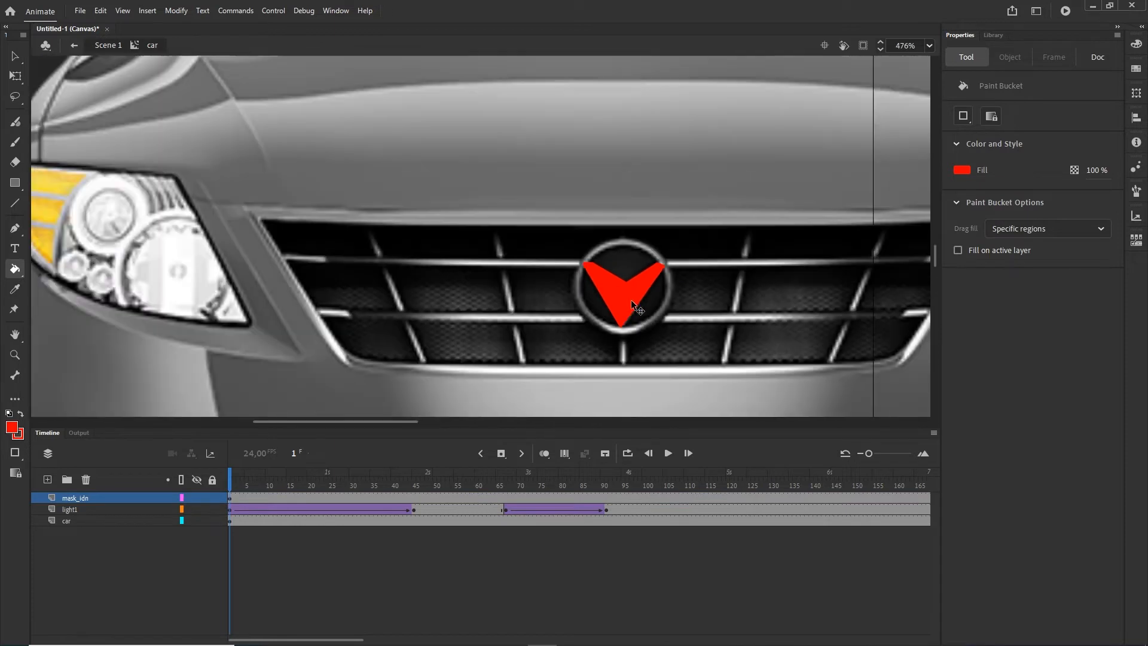
- Trace a closed red Pen outline around the lower horizontal grille bar to the right of the emblem on the mask_idn layer
{"action": "scroll", "coordinate": [726, 317], "scroll_direction": "up", "scroll_amount": 1}
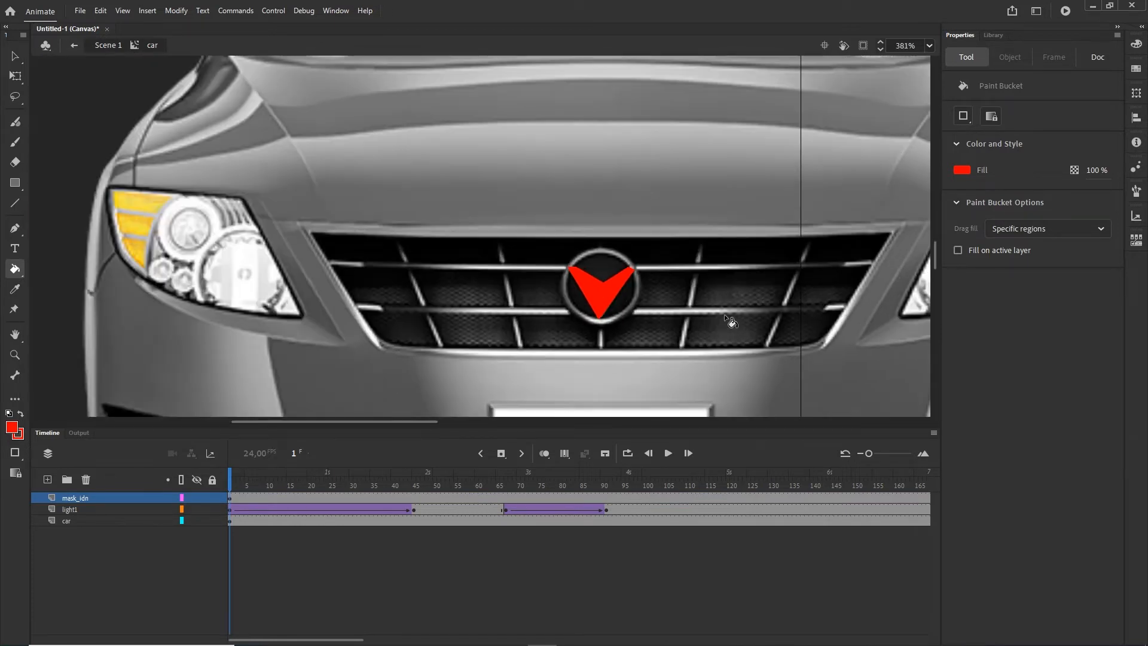
{"action": "key", "text": "p"}
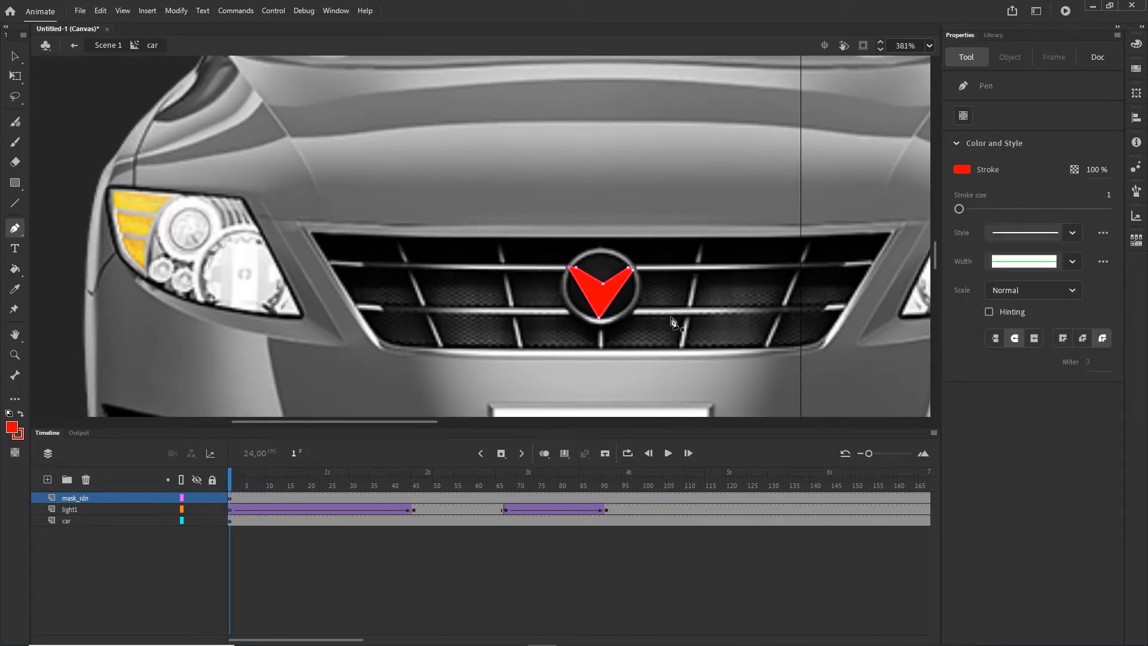
{"action": "scroll", "coordinate": [669, 317], "scroll_direction": "up", "scroll_amount": 3}
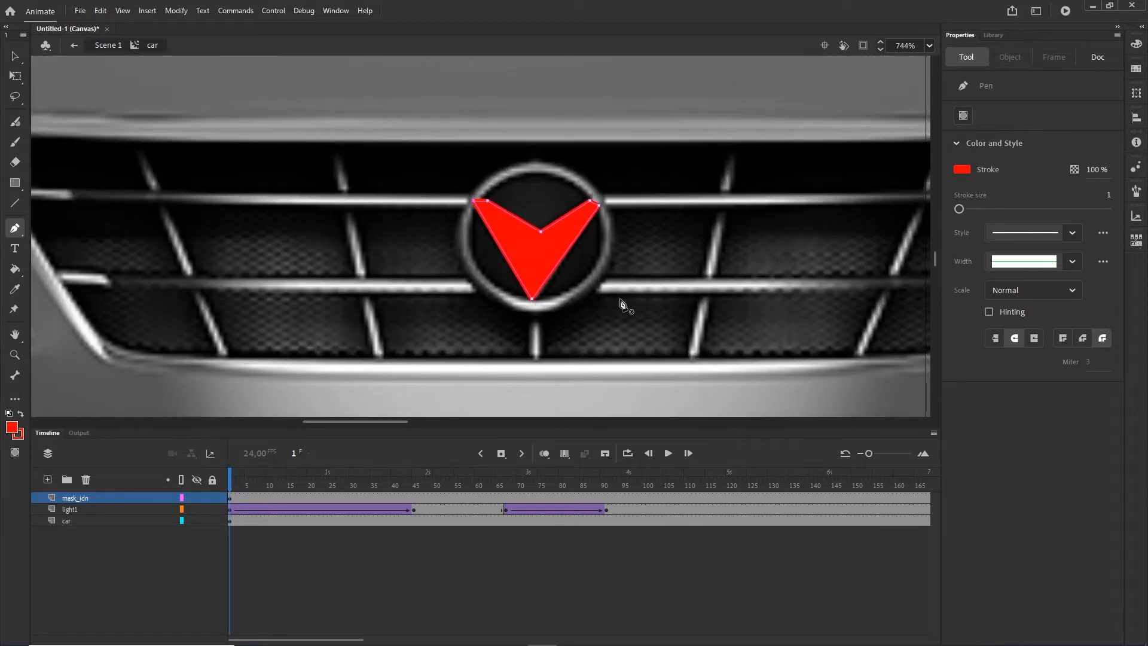
{"action": "left_click_drag", "start_coordinate": [824, 317], "coordinate": [681, 315]}
{"action": "left_click", "coordinate": [817, 289]}
{"action": "left_click", "coordinate": [826, 275]}
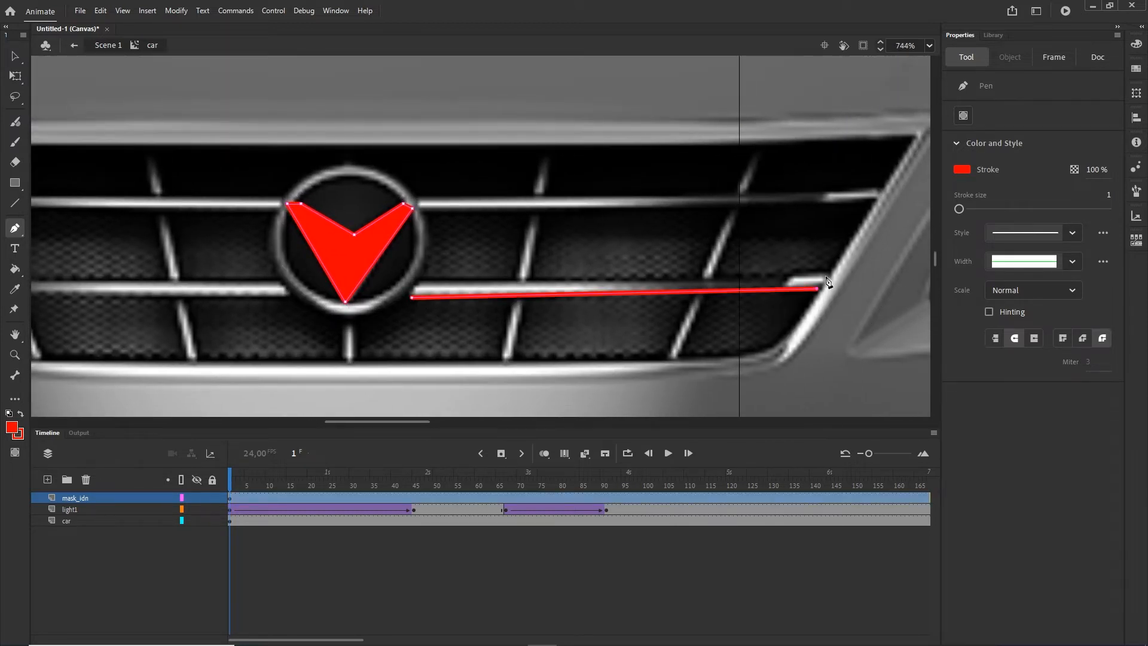
{"action": "left_click", "coordinate": [417, 283]}
{"action": "left_click", "coordinate": [412, 298]}
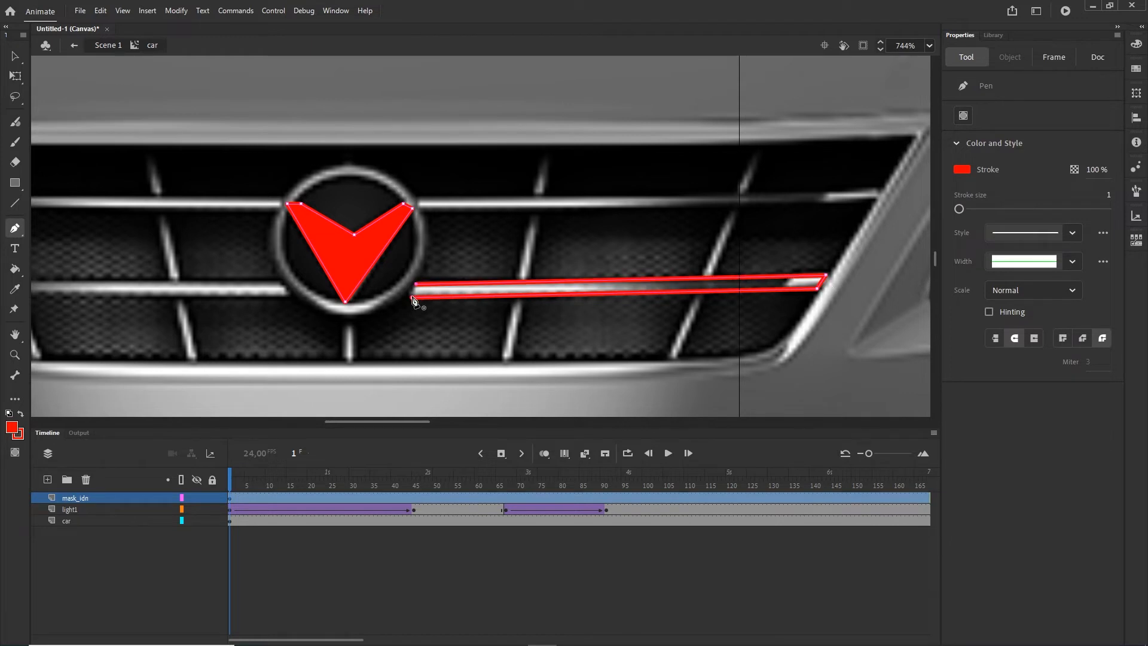
- Trace a closed red Pen outline around the upper horizontal grille bar to the right of the emblem
{"action": "left_click", "coordinate": [420, 209]}
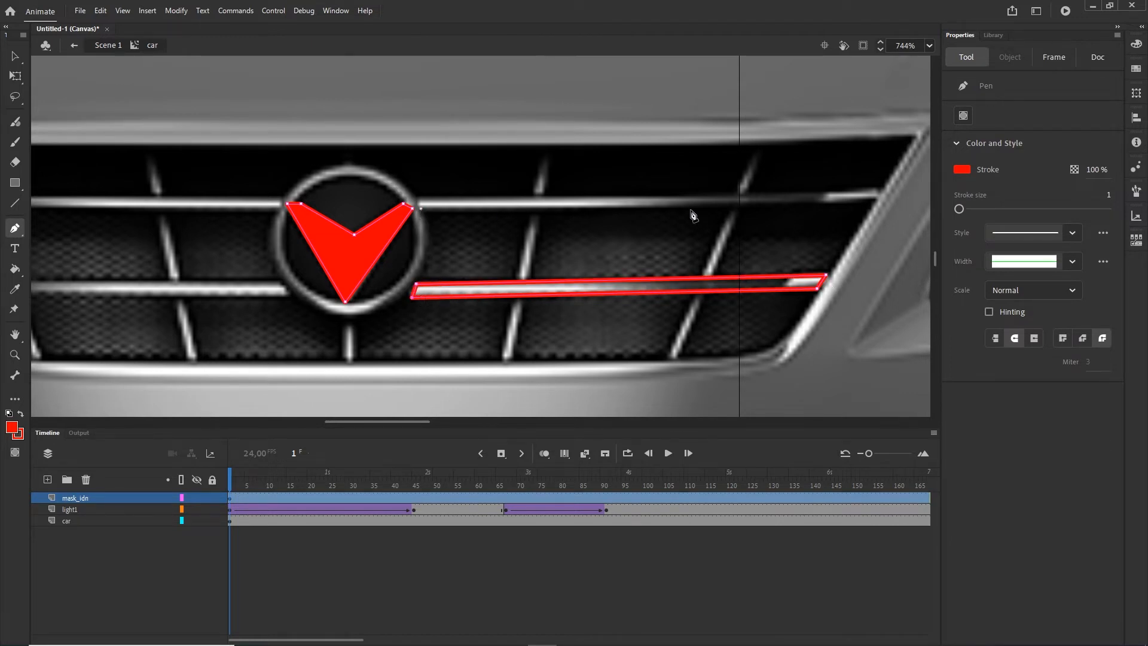
{"action": "left_click", "coordinate": [872, 199]}
{"action": "left_click", "coordinate": [875, 186]}
{"action": "left_click", "coordinate": [420, 200]}
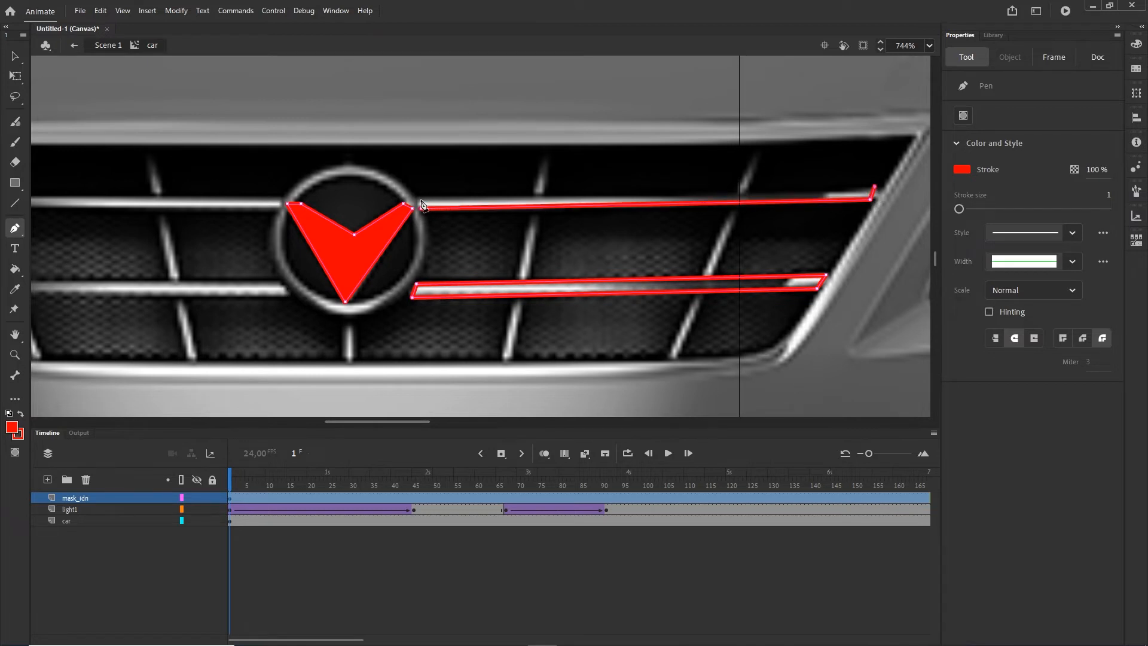
{"action": "left_click", "coordinate": [420, 208]}
- Trace a closed red Pen outline around the lower horizontal grille bar to the left of the emblem
{"action": "left_click_drag", "start_coordinate": [449, 261], "coordinate": [743, 300]}
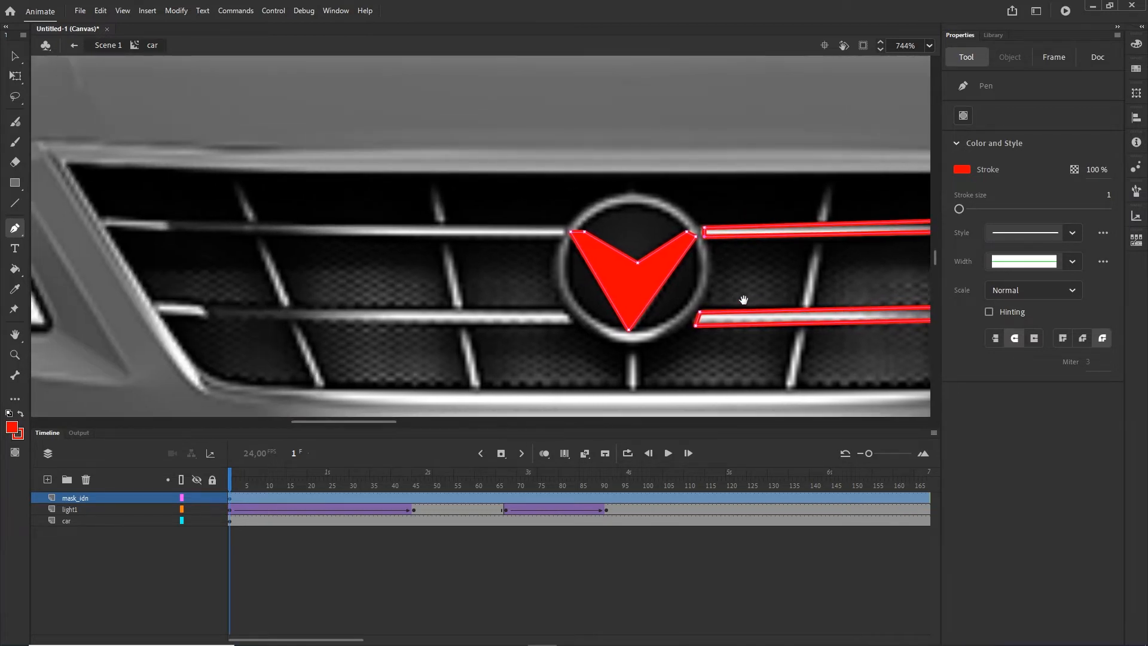
{"action": "left_click", "coordinate": [572, 326]}
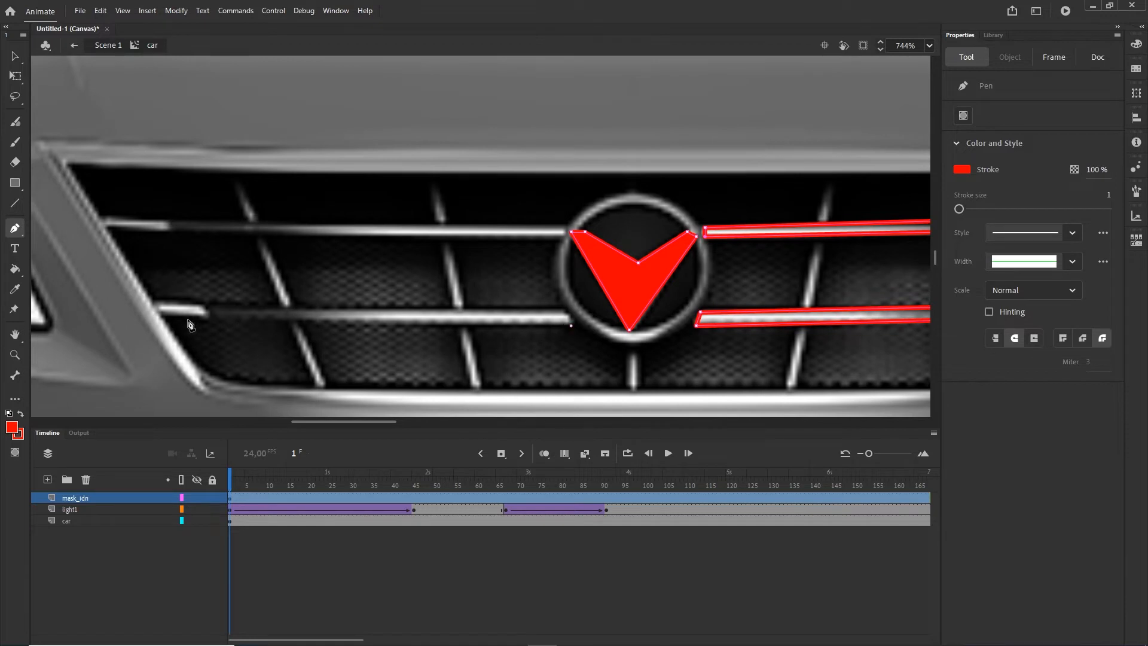
{"action": "left_click", "coordinate": [162, 316]}
{"action": "left_click", "coordinate": [155, 304]}
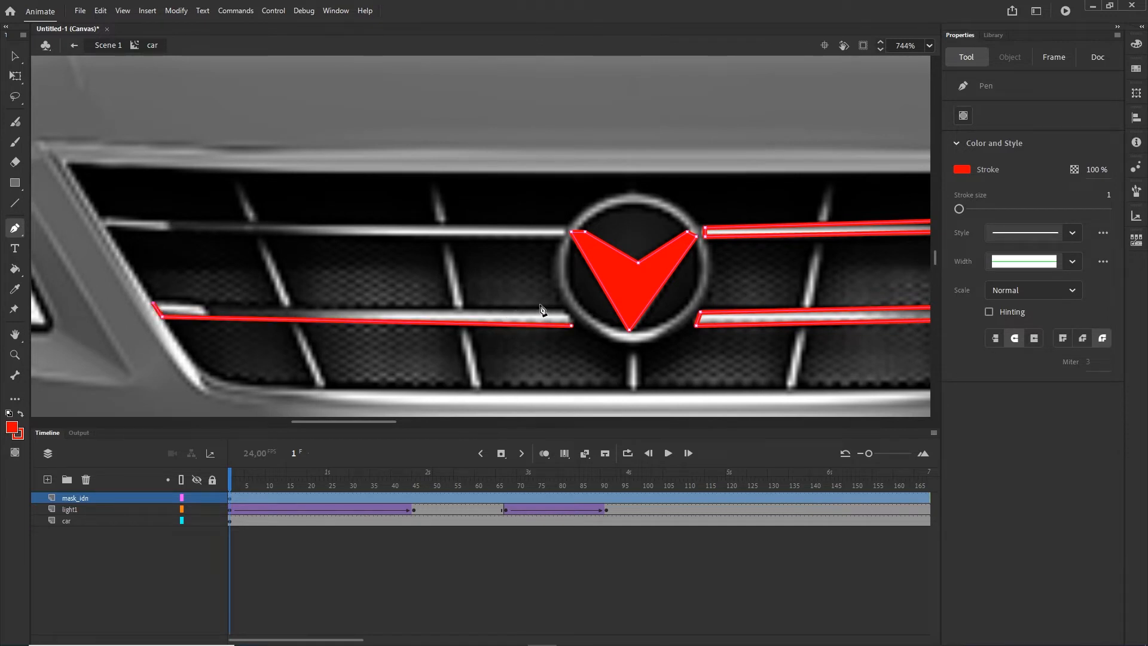
{"action": "left_click", "coordinate": [564, 311]}
{"action": "left_click", "coordinate": [571, 326]}
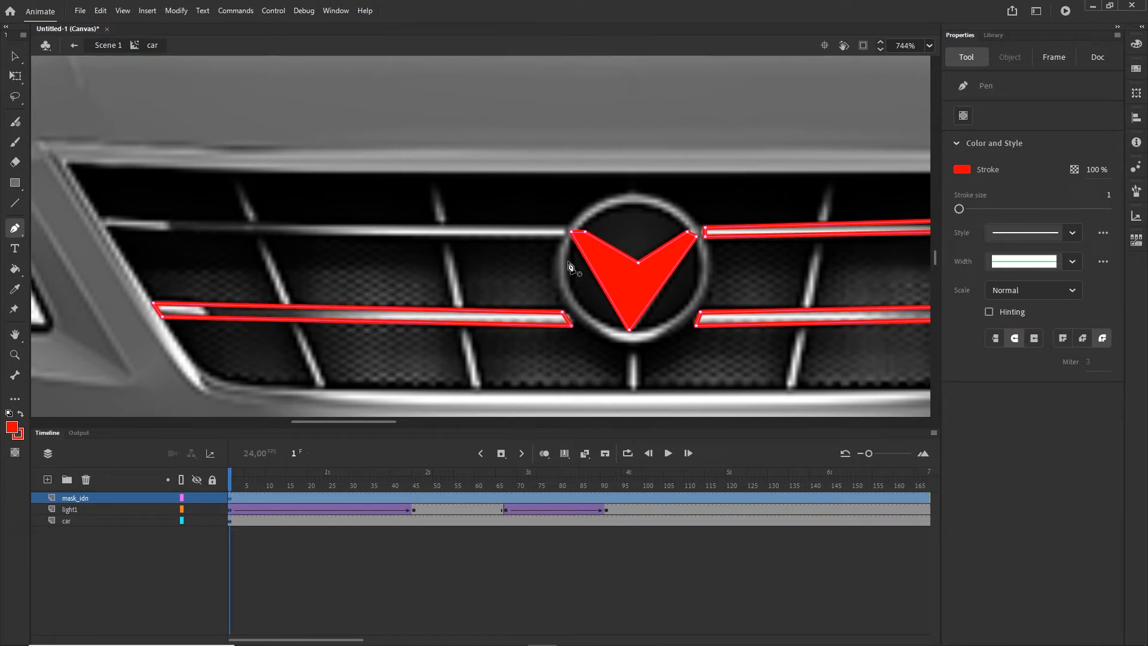
- Outline the upper horizontal grille bar to the left of the emblem with a closed red Pen path and deselect it
{"action": "left_click", "coordinate": [108, 226]}
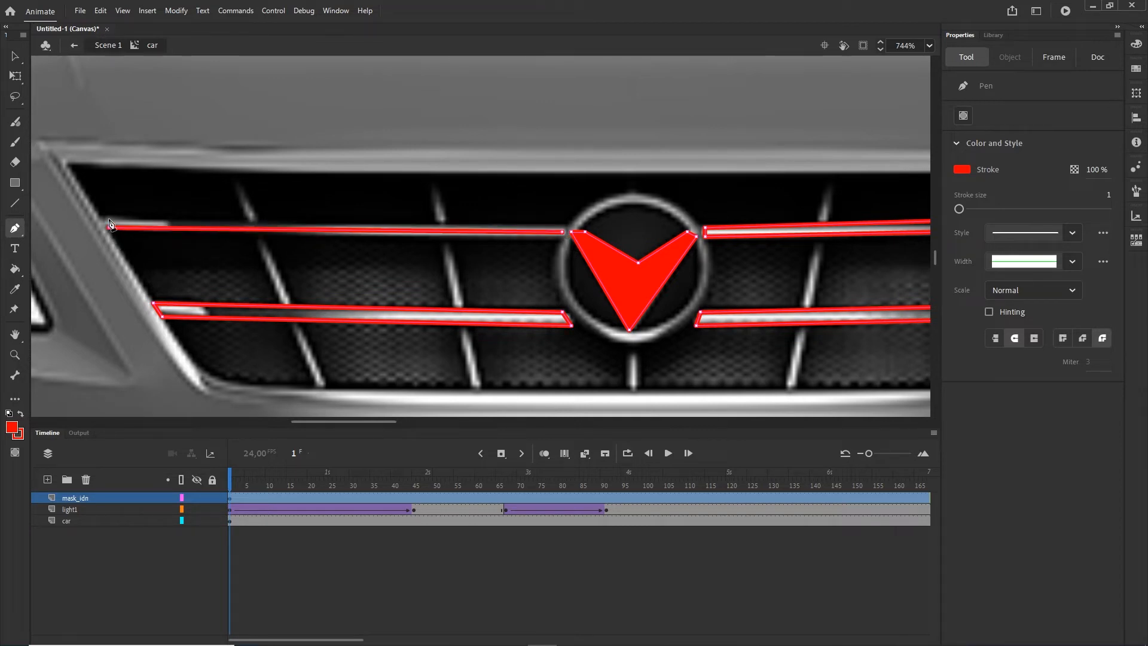
{"action": "left_click", "coordinate": [563, 224]}
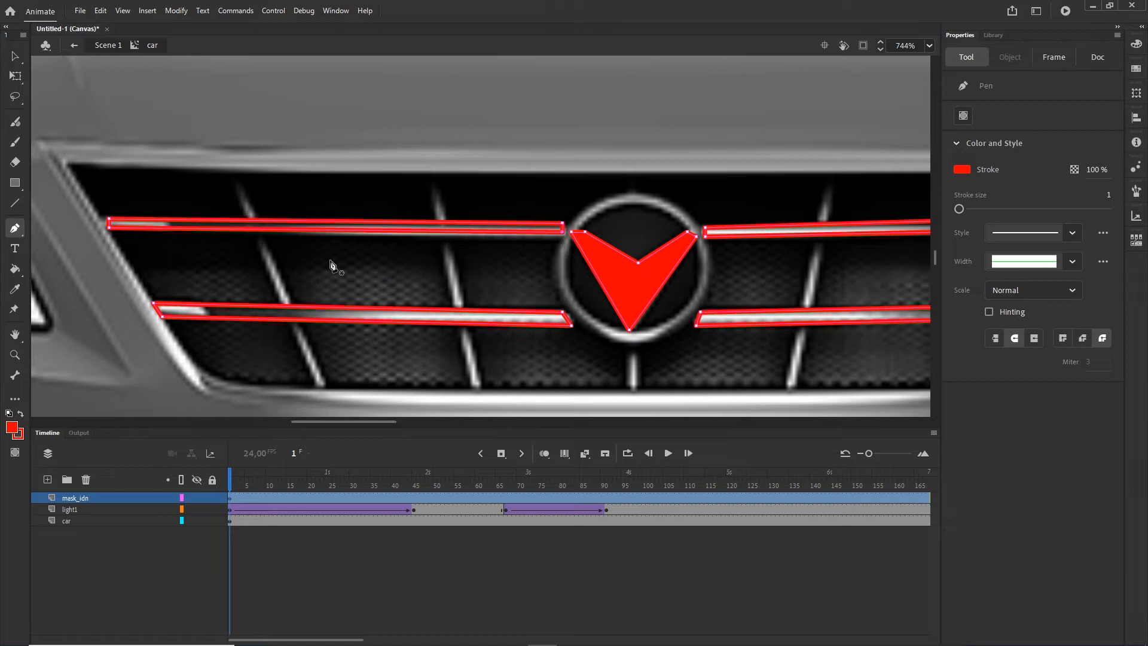
{"action": "left_click", "coordinate": [15, 56]}
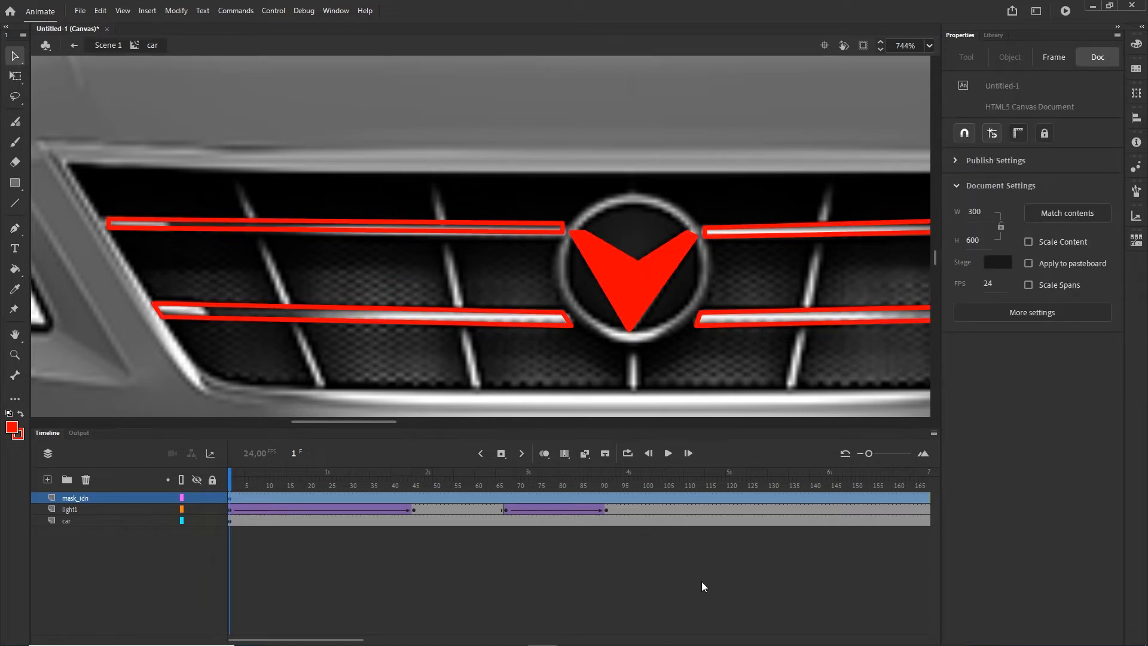
- Fill the four outlined grille bars with solid red using the Paint Bucket
{"action": "key", "text": "k"}
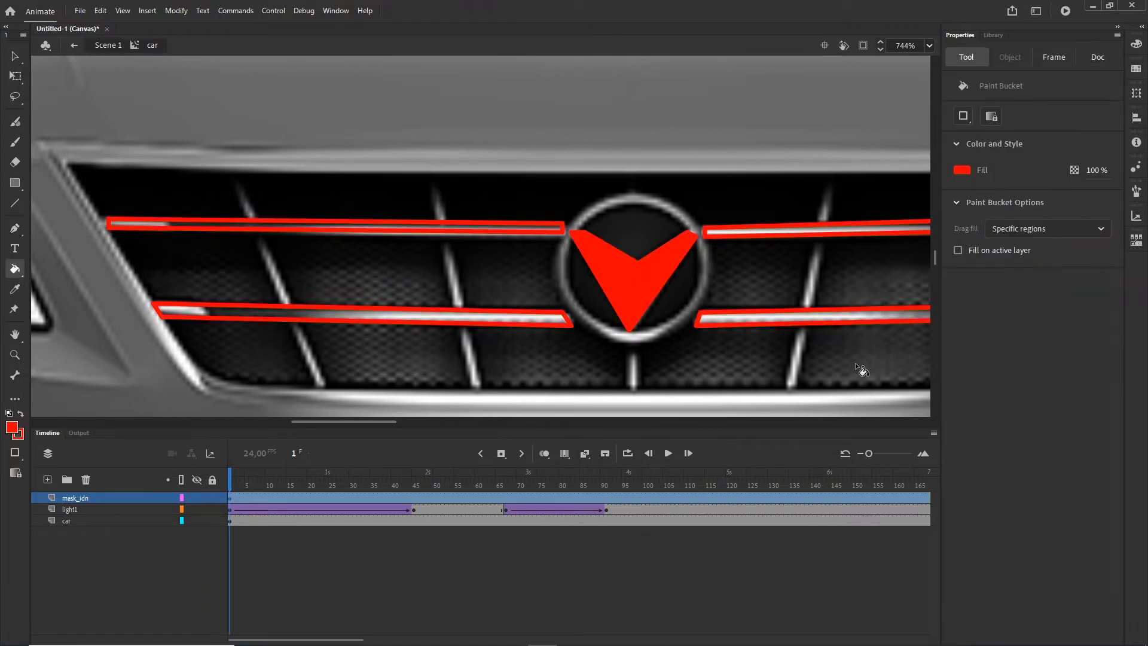
{"action": "left_click", "coordinate": [825, 317]}
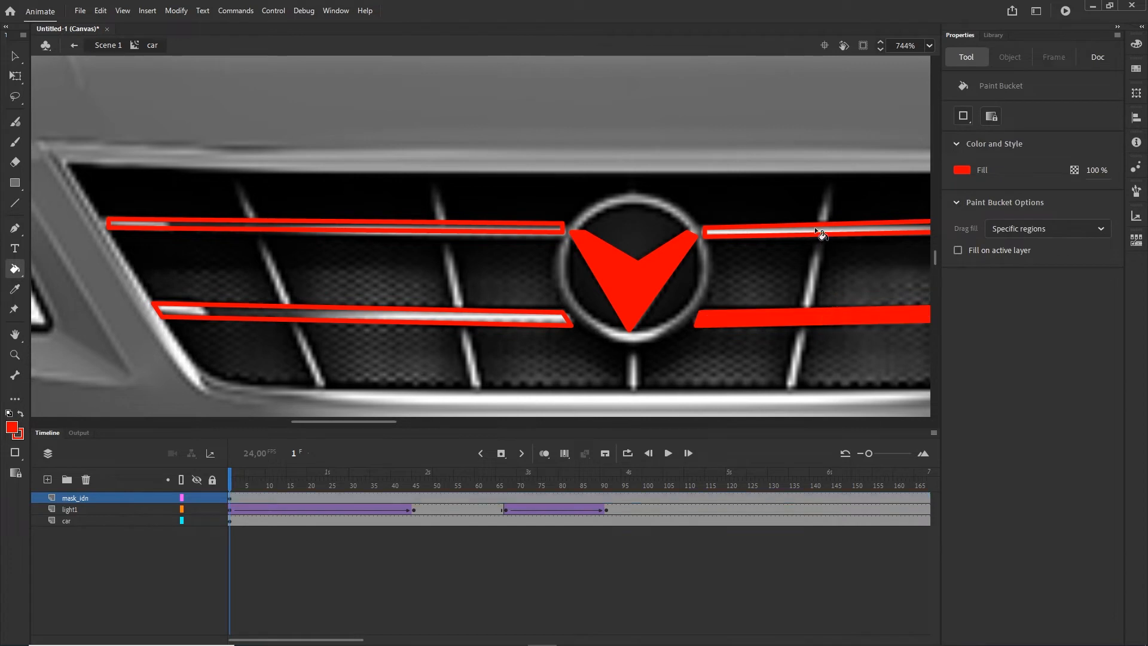
{"action": "left_click", "coordinate": [817, 232]}
{"action": "left_click", "coordinate": [414, 319]}
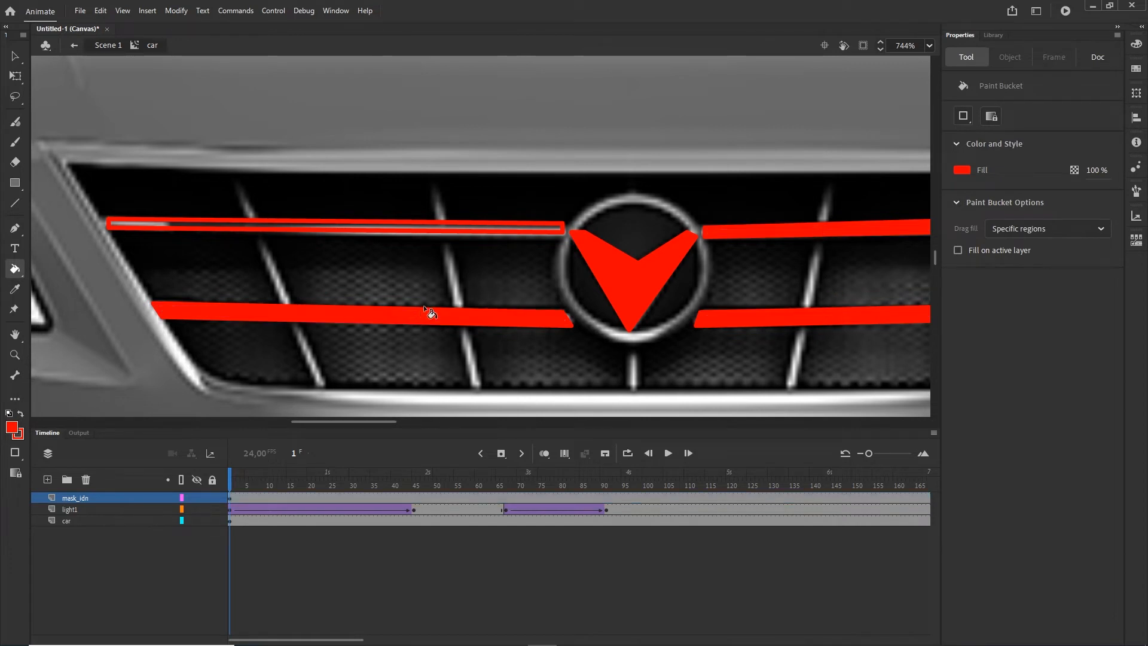
{"action": "left_click", "coordinate": [423, 225]}
- Trace a closed red Pen outline around the chrome trim along the grille's lower edge, and switch to the Paint Bucket
{"action": "scroll", "coordinate": [510, 341], "scroll_direction": "down", "scroll_amount": 5}
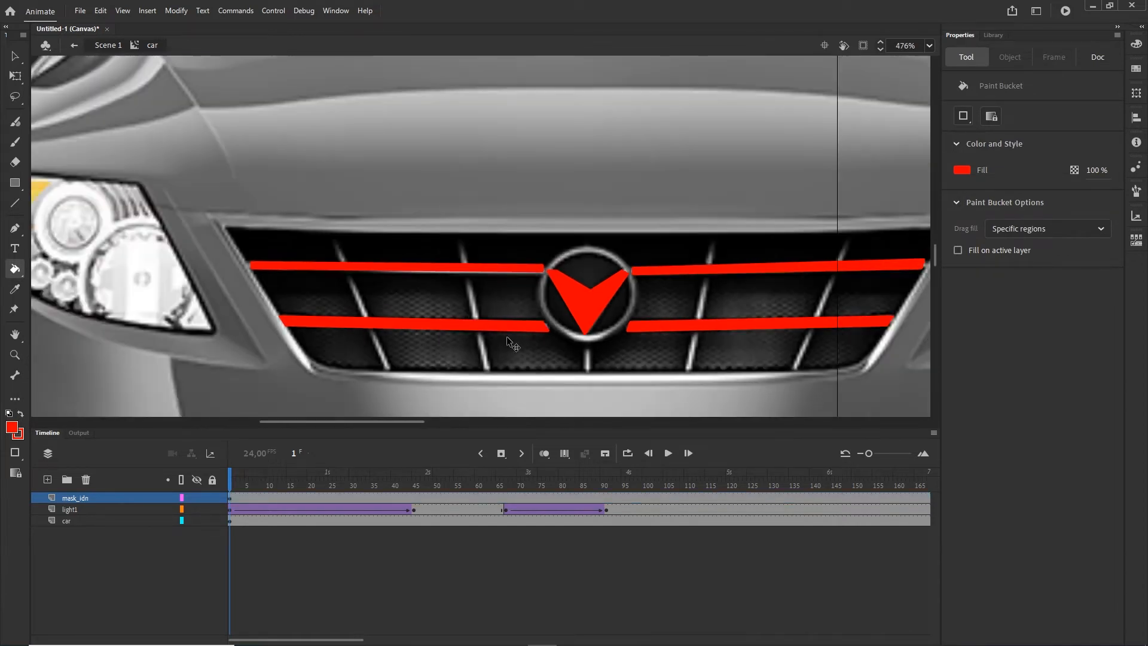
{"action": "left_click_drag", "start_coordinate": [556, 323], "coordinate": [505, 282]}
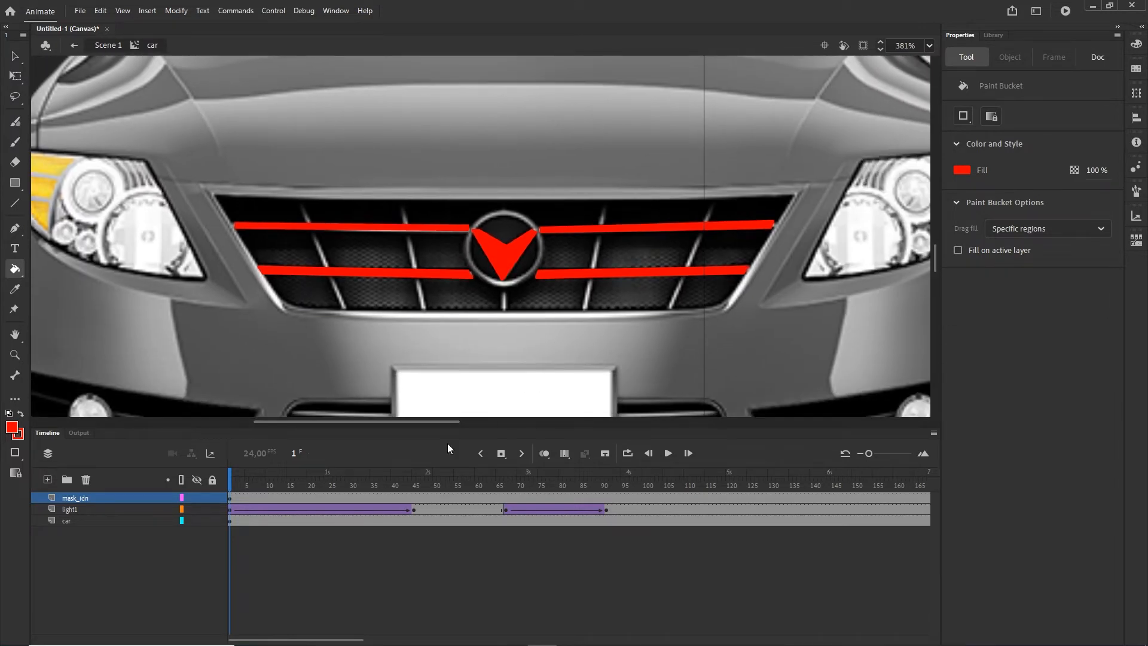
{"action": "key", "text": "p"}
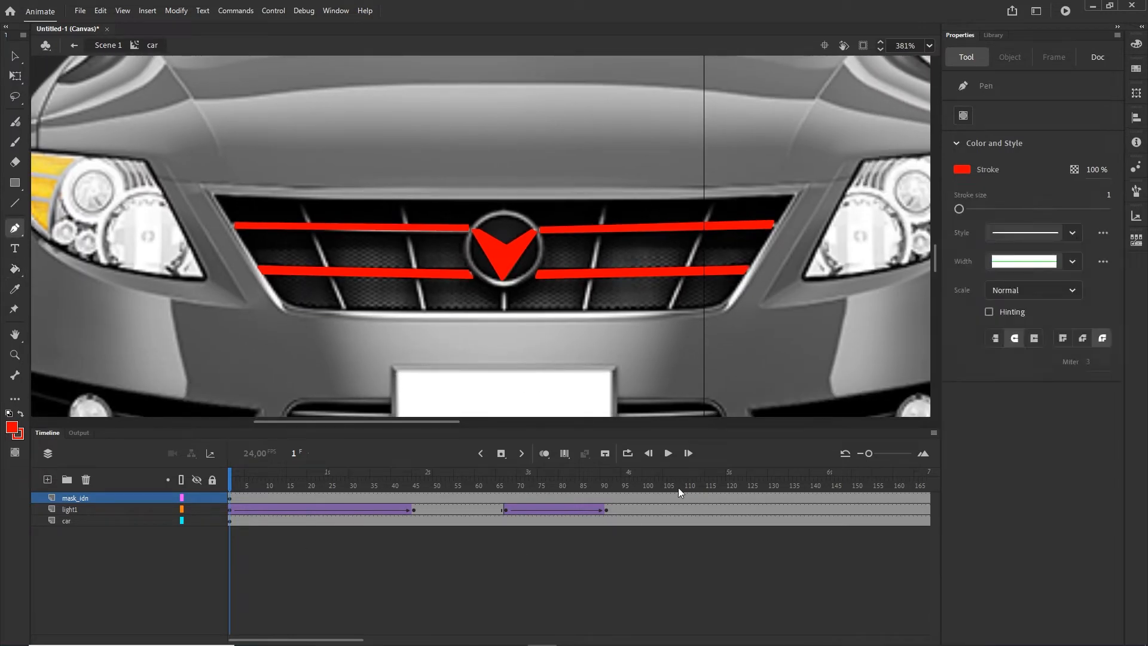
{"action": "left_click", "coordinate": [724, 313]}
{"action": "left_click_drag", "start_coordinate": [299, 321], "coordinate": [269, 316]}
{"action": "left_click", "coordinate": [287, 310]}
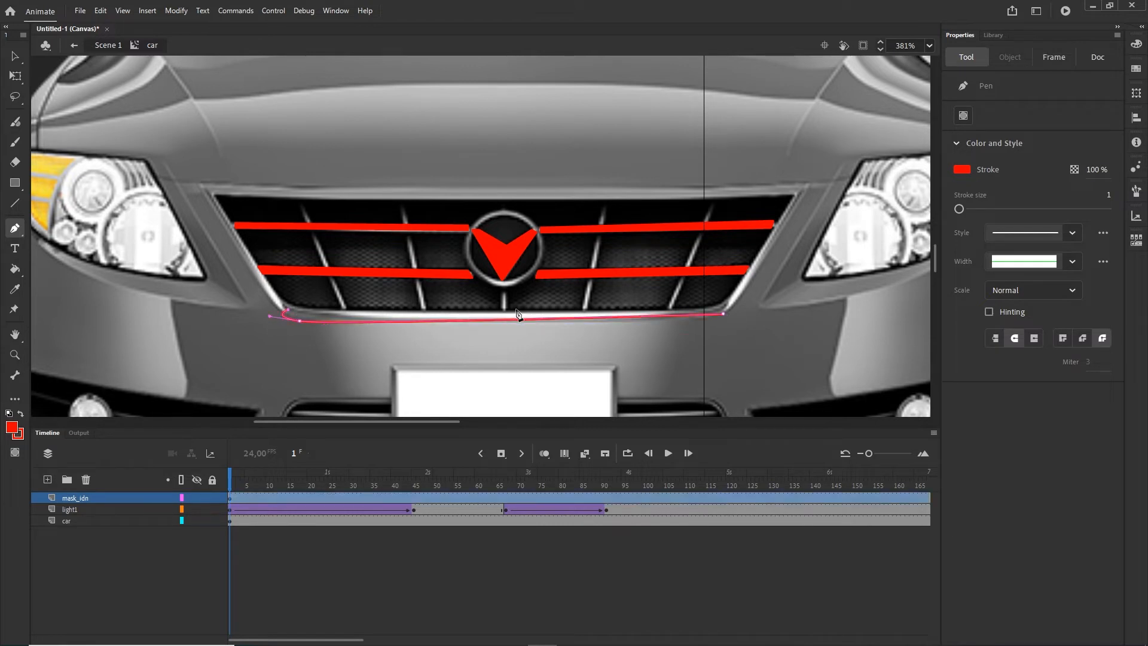
{"action": "left_click", "coordinate": [587, 312]}
{"action": "left_click", "coordinate": [713, 305]}
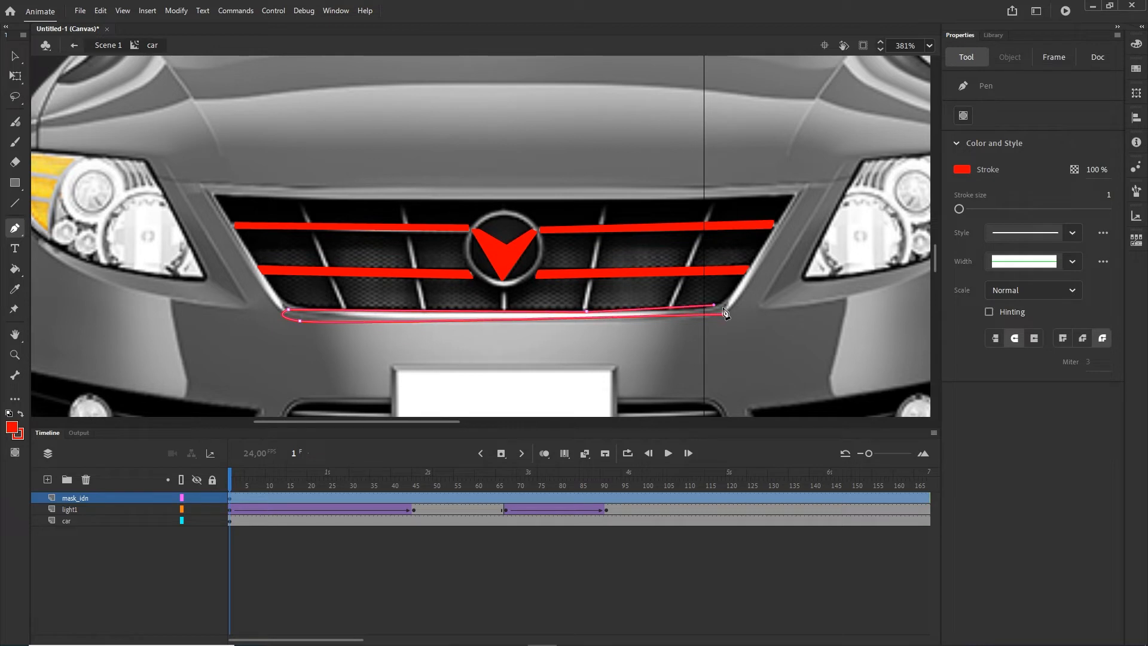
{"action": "left_click", "coordinate": [724, 314]}
{"action": "key", "text": "k"}
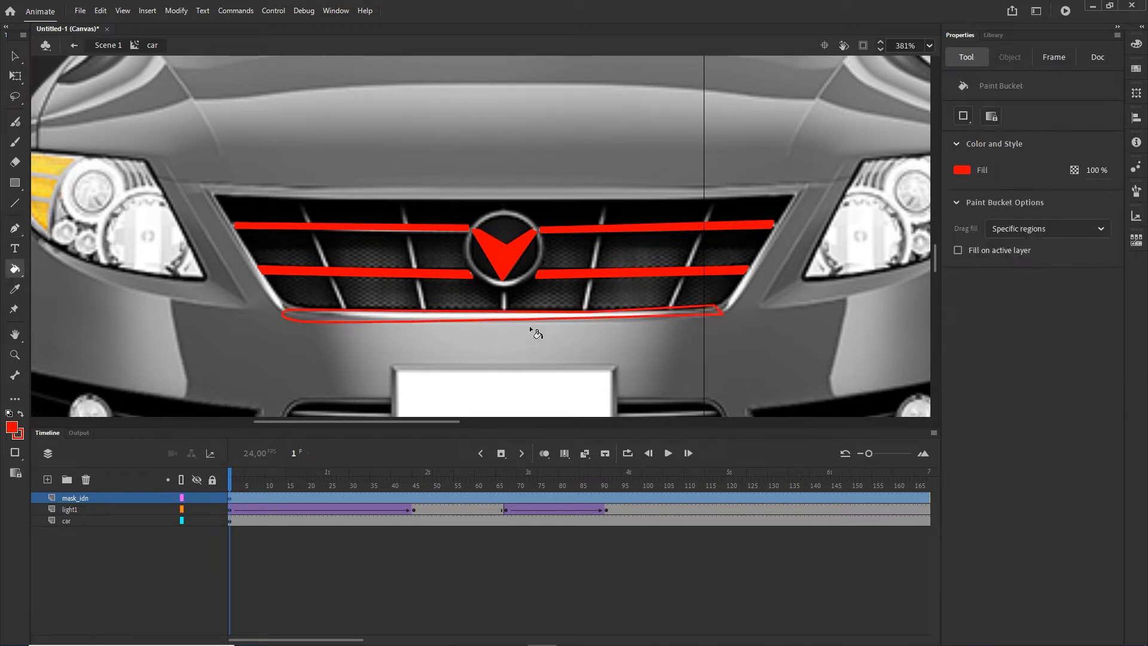
- Fill the outlined strip along the lower edge of the grille with red
{"action": "left_click", "coordinate": [482, 318]}
{"action": "scroll", "coordinate": [539, 371], "scroll_direction": "down", "scroll_amount": 3}
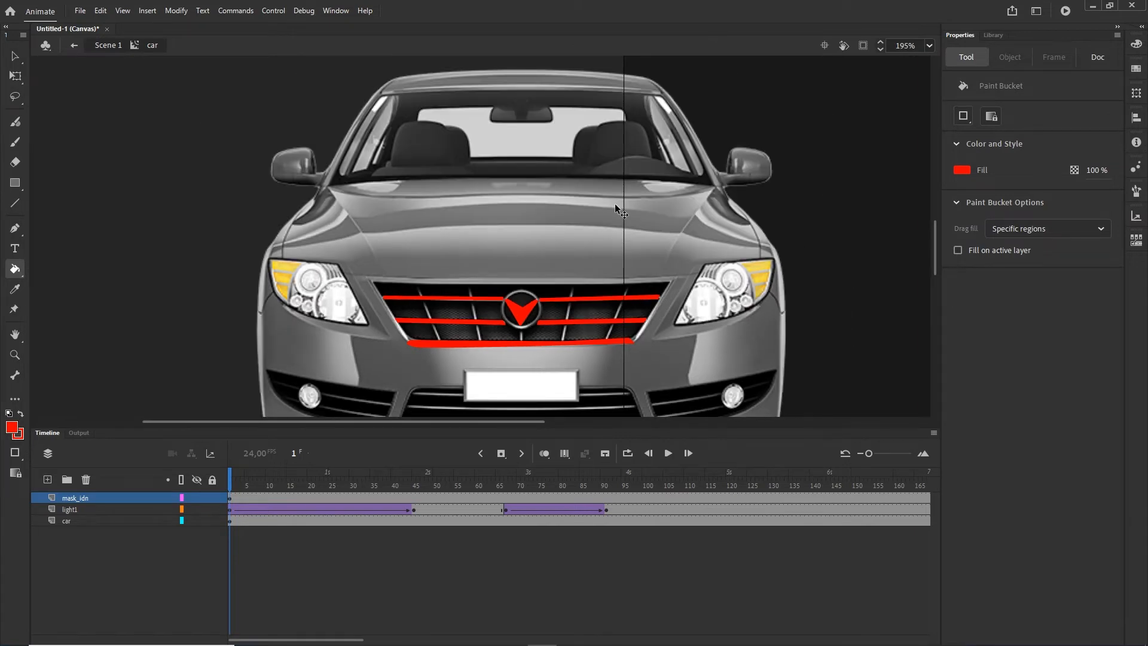
- Outline the light reflection band across the upper hood with a closed, curved Pen path
{"action": "scroll", "coordinate": [615, 205], "scroll_direction": "up", "scroll_amount": 2}
{"action": "key", "text": "p"}
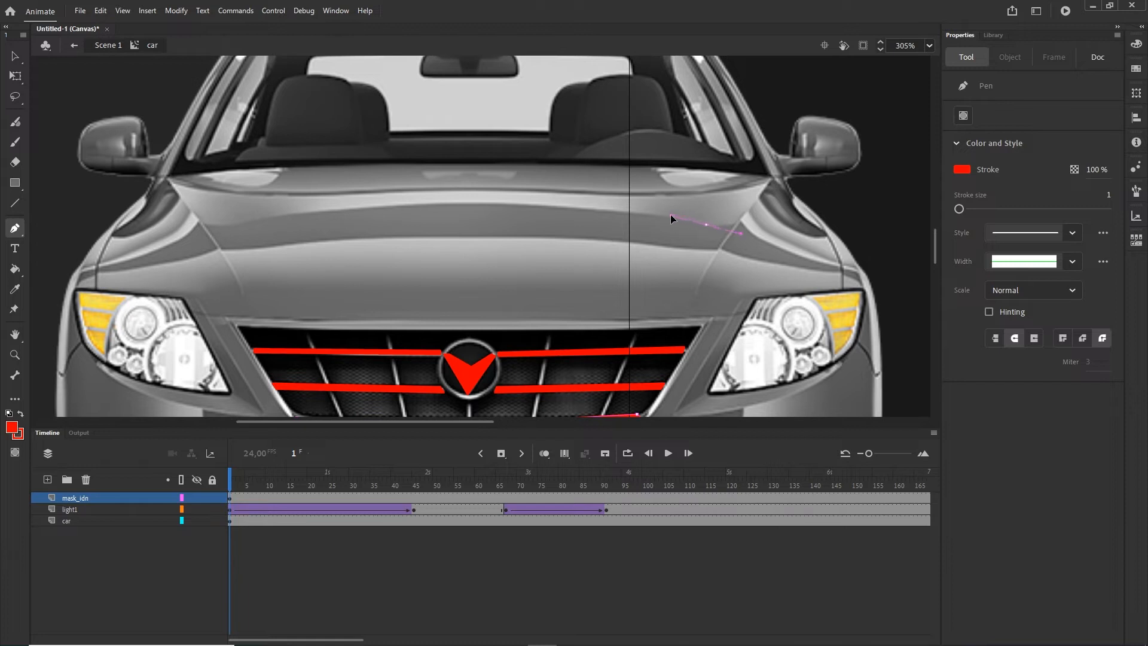
{"action": "left_click_drag", "start_coordinate": [254, 221], "coordinate": [182, 256]}
{"action": "left_click", "coordinate": [180, 185]}
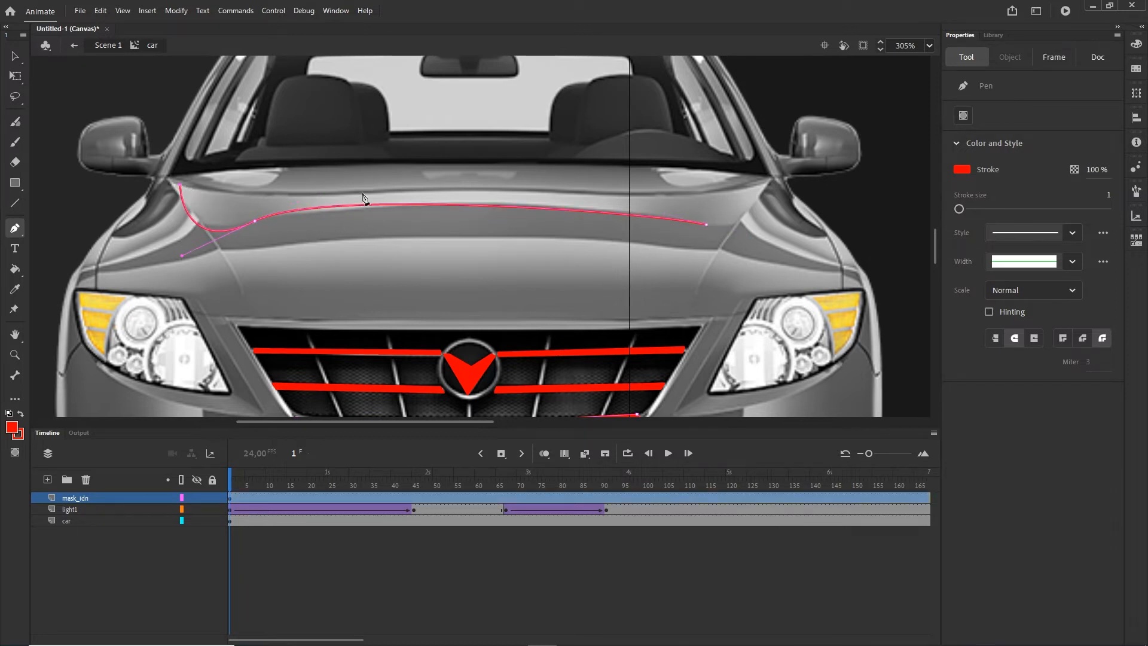
{"action": "left_click_drag", "start_coordinate": [410, 189], "coordinate": [467, 188]}
{"action": "left_click_drag", "start_coordinate": [717, 191], "coordinate": [749, 186]}
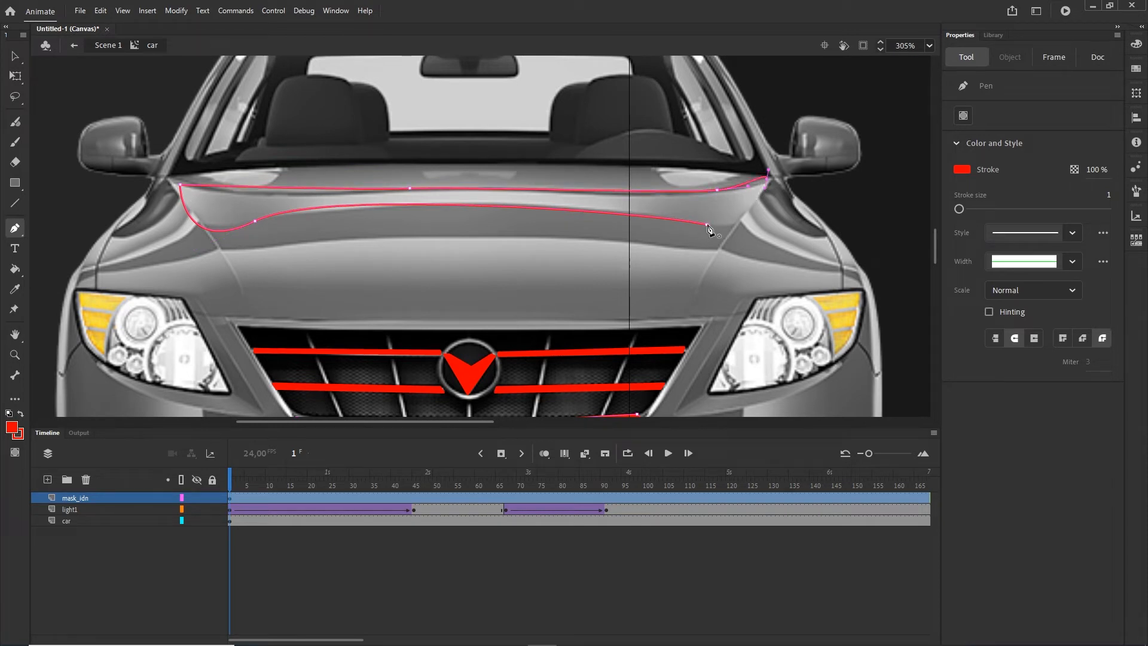
{"action": "left_click_drag", "start_coordinate": [723, 229], "coordinate": [718, 227]}
- Smooth the lower-left curve of the hood outline by adjusting its anchor point's direction handle
{"action": "left_click", "coordinate": [18, 59]}
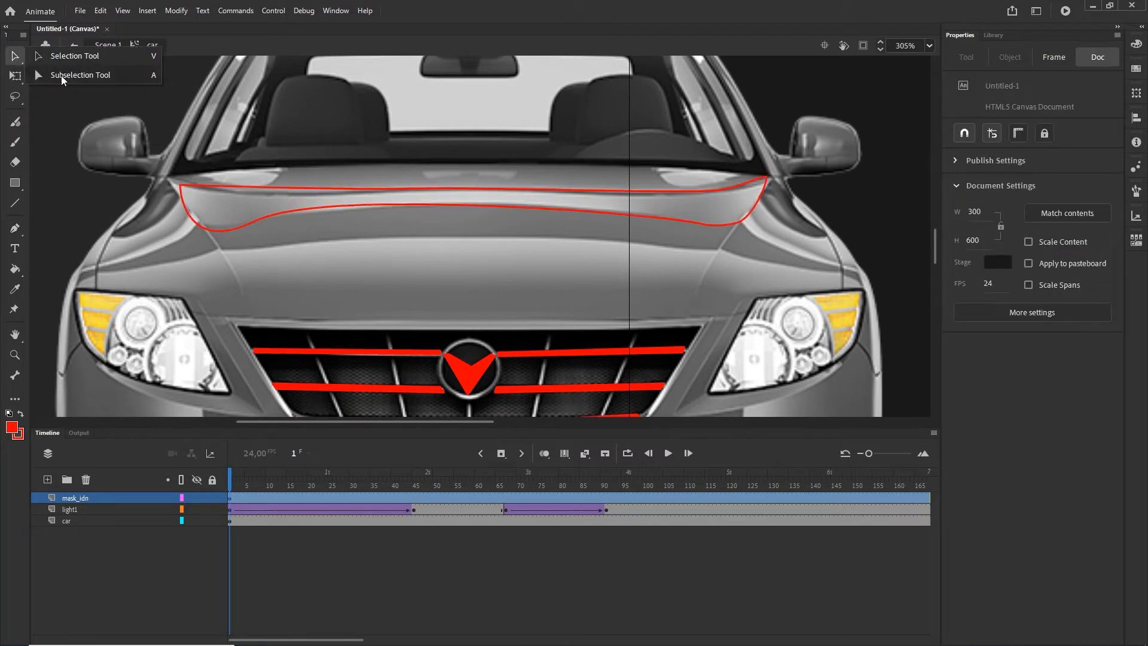
{"action": "left_click", "coordinate": [61, 75]}
{"action": "left_click", "coordinate": [291, 193]}
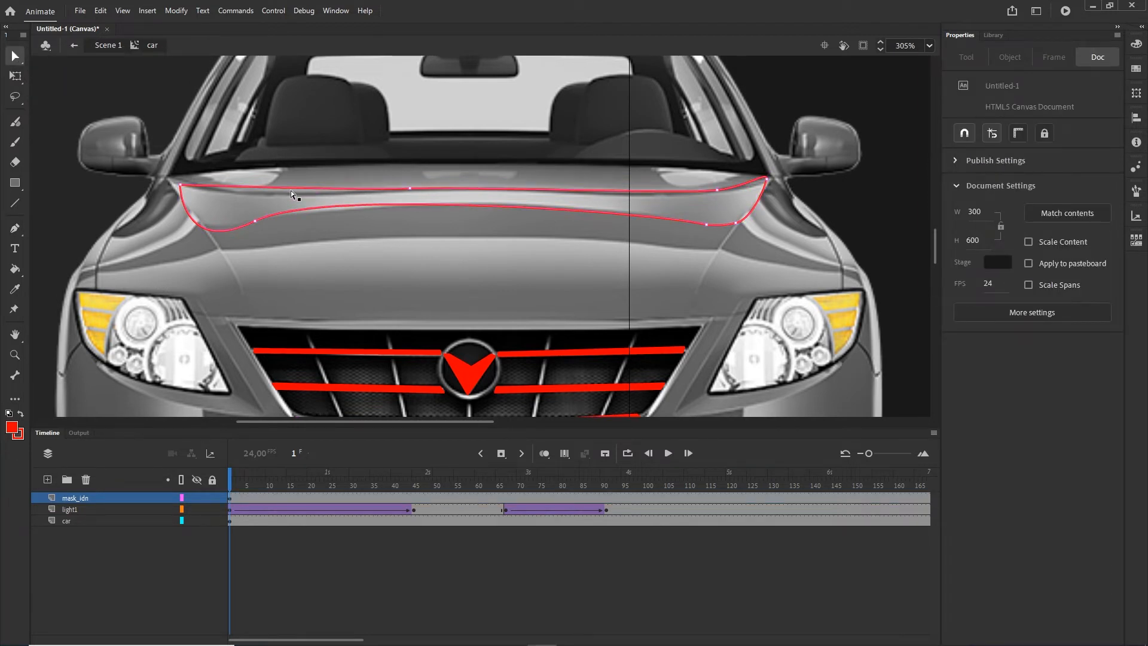
{"action": "left_click", "coordinate": [255, 224]}
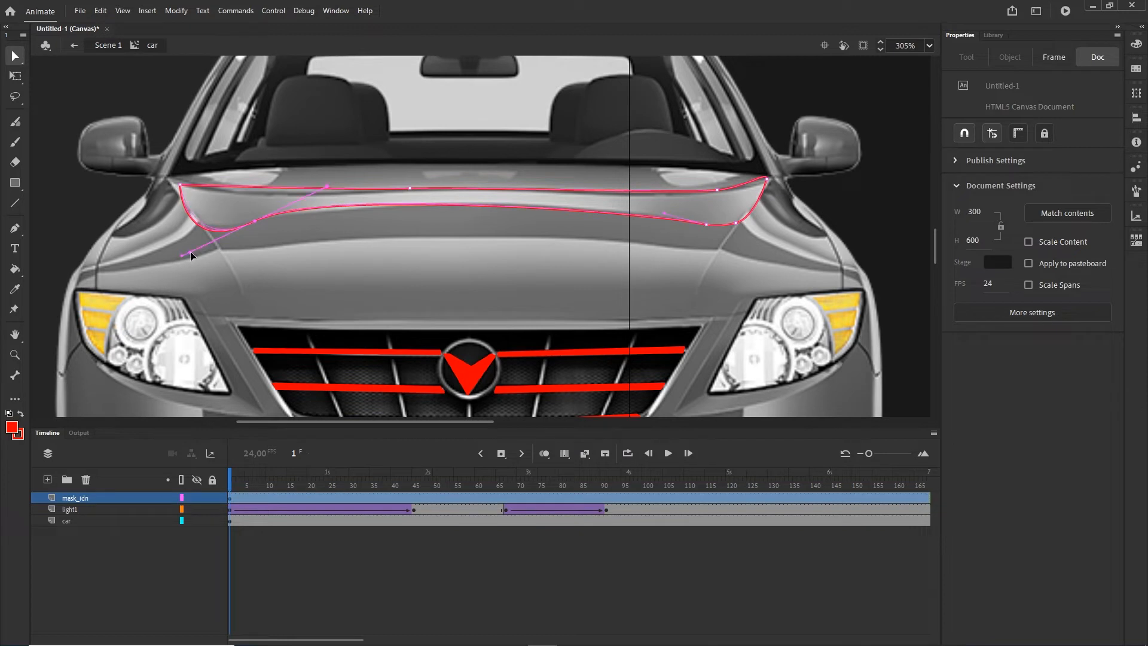
{"action": "left_click_drag", "start_coordinate": [188, 241], "coordinate": [187, 241]}
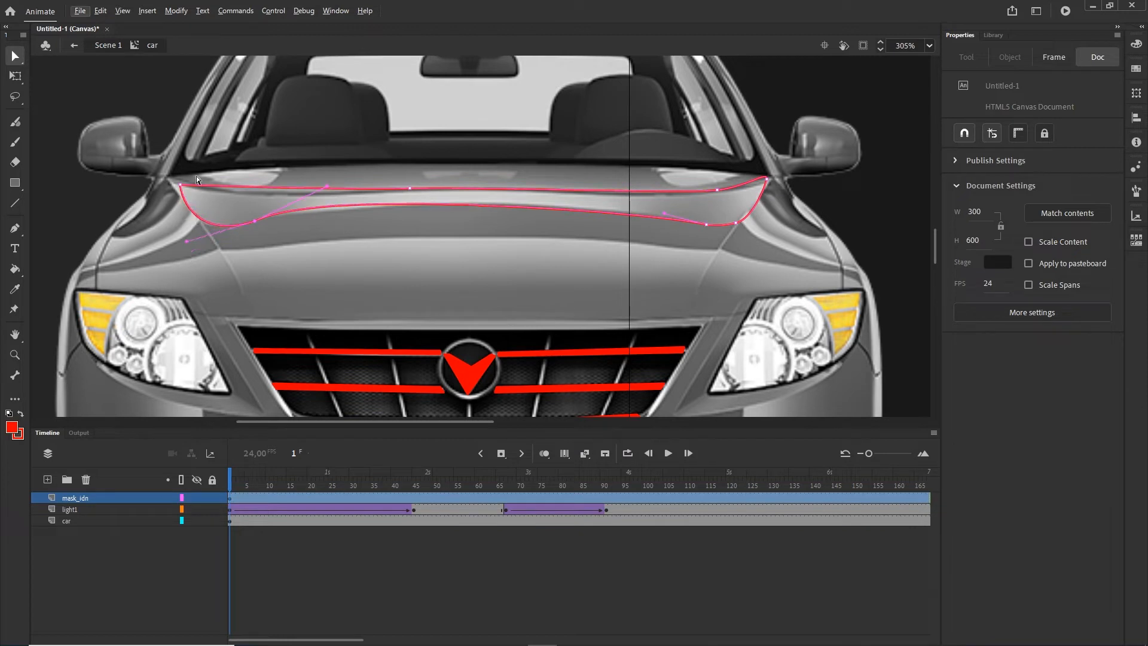
{"action": "left_click", "coordinate": [181, 184]}
- Fill the hood outline with red using the Paint Bucket
{"action": "key", "text": "k"}
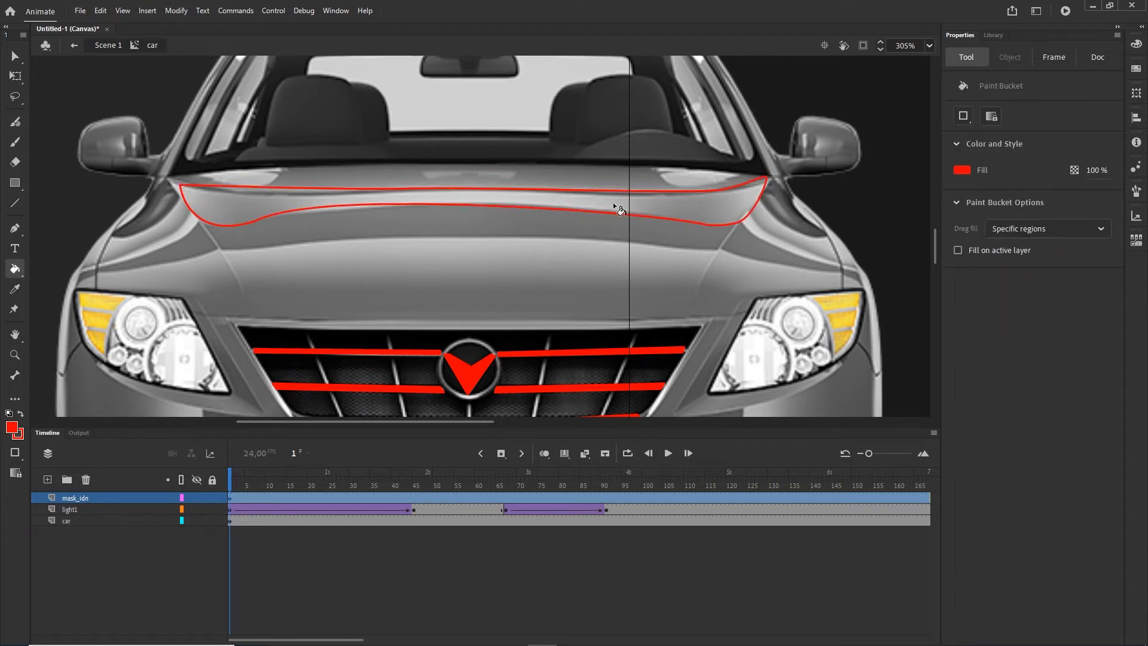
{"action": "left_click", "coordinate": [616, 206]}
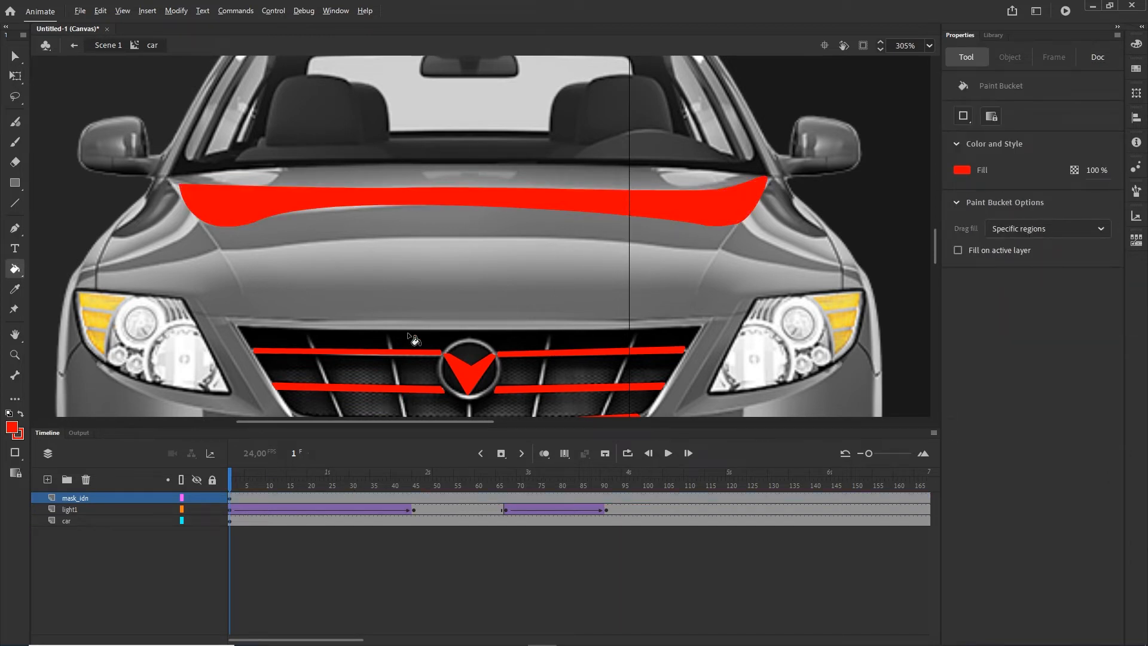
{"action": "scroll", "coordinate": [409, 336], "scroll_direction": "down", "scroll_amount": 1}
{"action": "scroll", "coordinate": [443, 310], "scroll_direction": "up", "scroll_amount": 1}
{"action": "scroll", "coordinate": [444, 288], "scroll_direction": "down", "scroll_amount": 1}
{"action": "scroll", "coordinate": [449, 291], "scroll_direction": "down", "scroll_amount": 2}
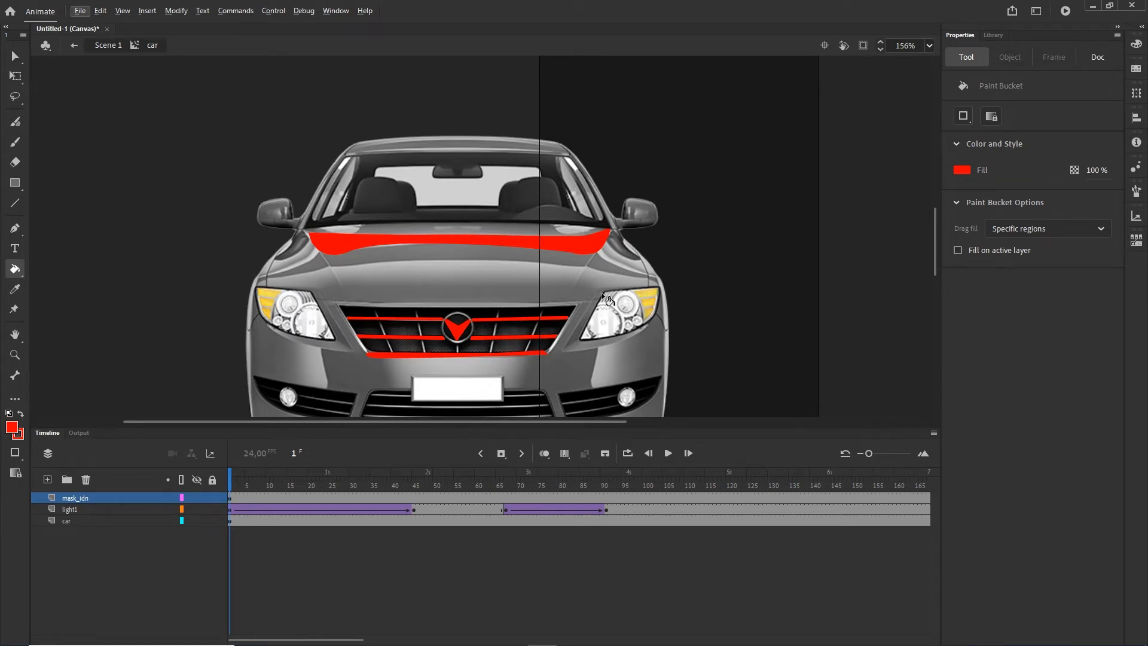
- Add a new layer above the mask_idn layer
{"action": "left_click", "coordinate": [170, 549]}
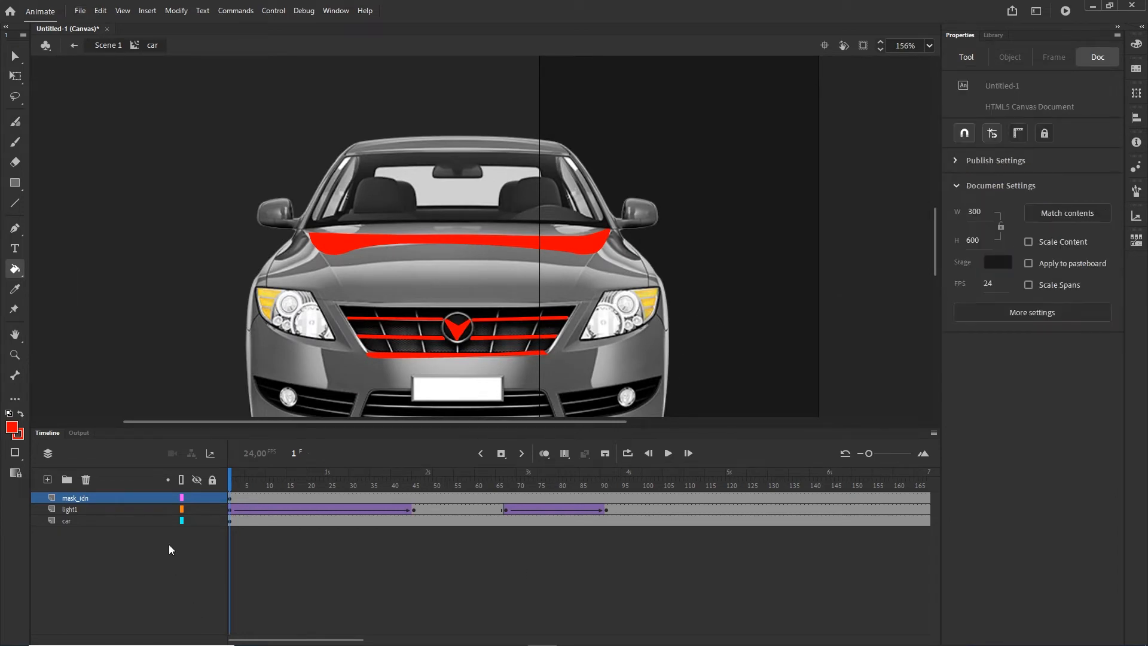
{"action": "left_click", "coordinate": [48, 481]}
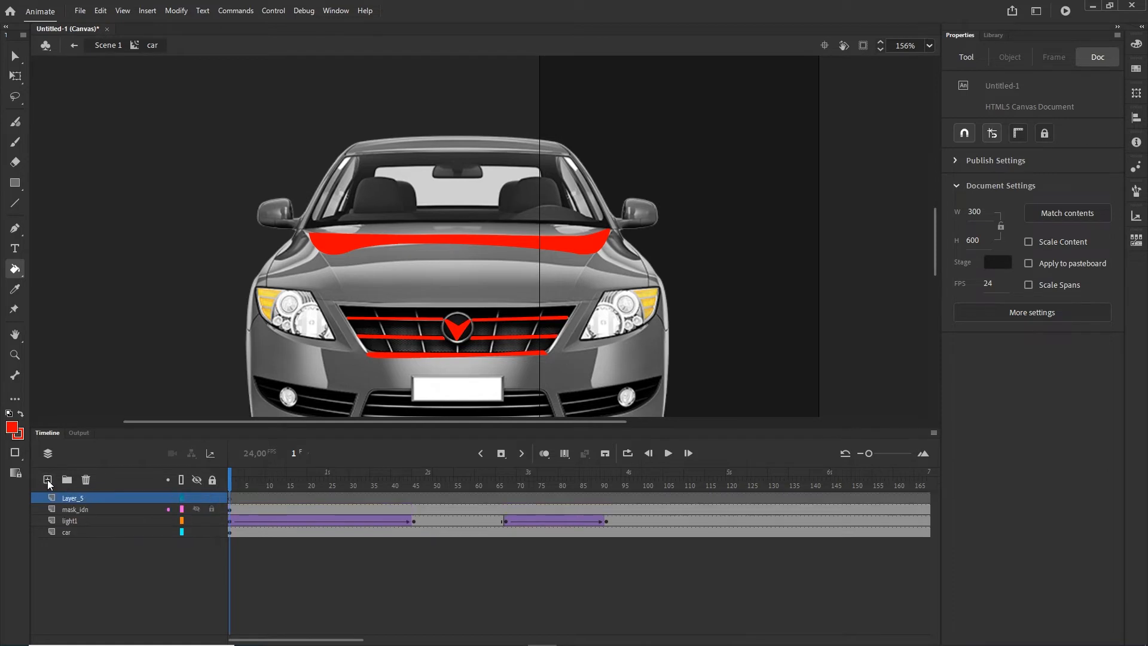
{"action": "scroll", "coordinate": [310, 411], "scroll_direction": "down", "scroll_amount": 1}
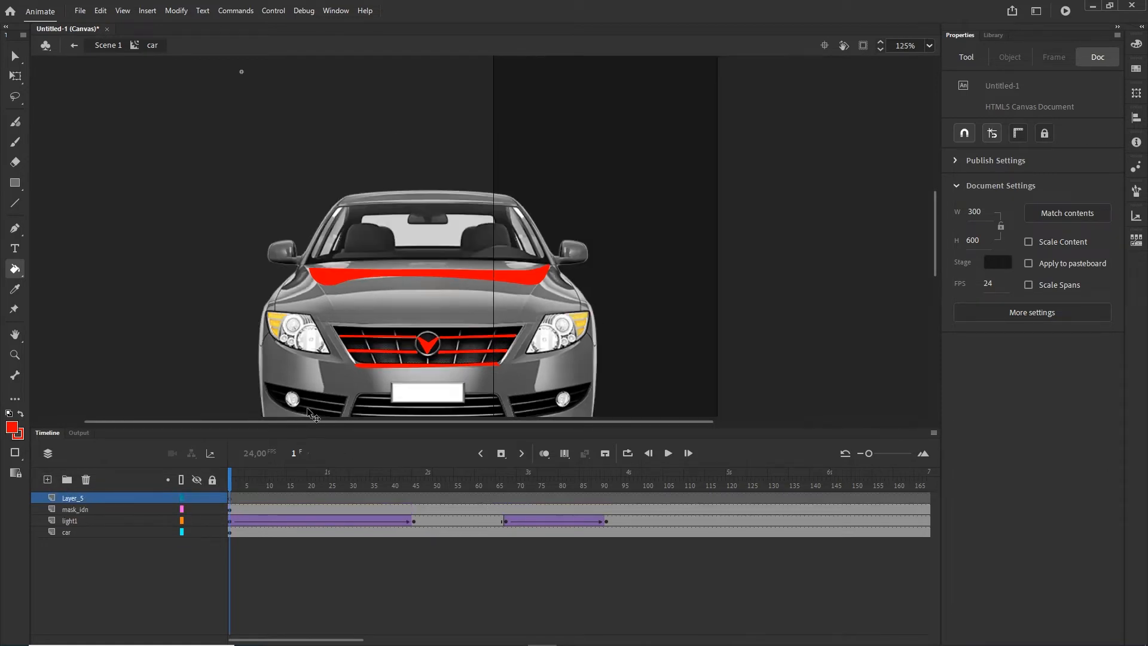
{"action": "left_click_drag", "start_coordinate": [380, 367], "coordinate": [385, 316]}
- Draw a tall #FFFFFF rectangle without stroke, about 107 by 387 px, to the left of the car
{"action": "left_click_drag", "start_coordinate": [24, 196], "coordinate": [93, 188]}
{"action": "left_click", "coordinate": [963, 197]}
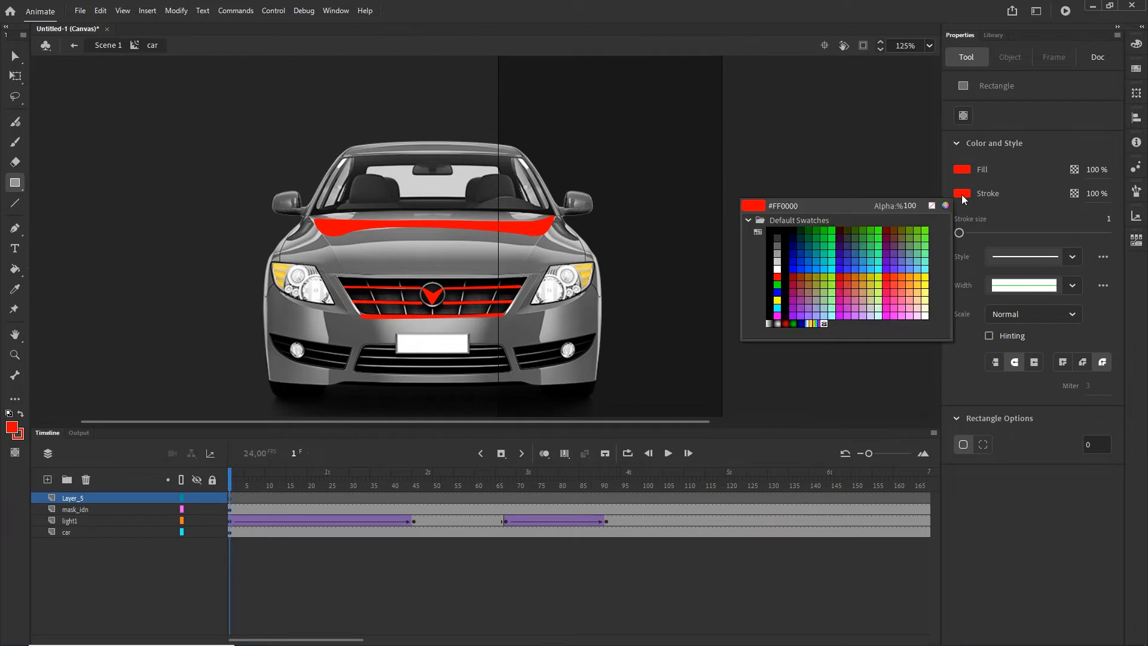
{"action": "left_click", "coordinate": [932, 206]}
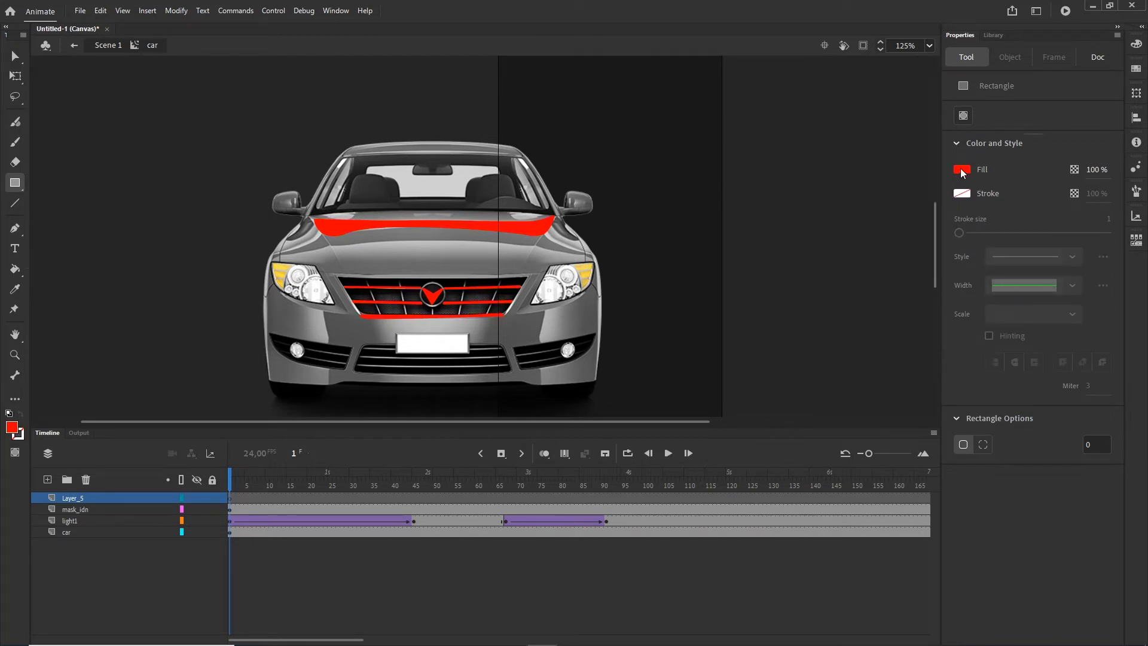
{"action": "left_click", "coordinate": [963, 171]}
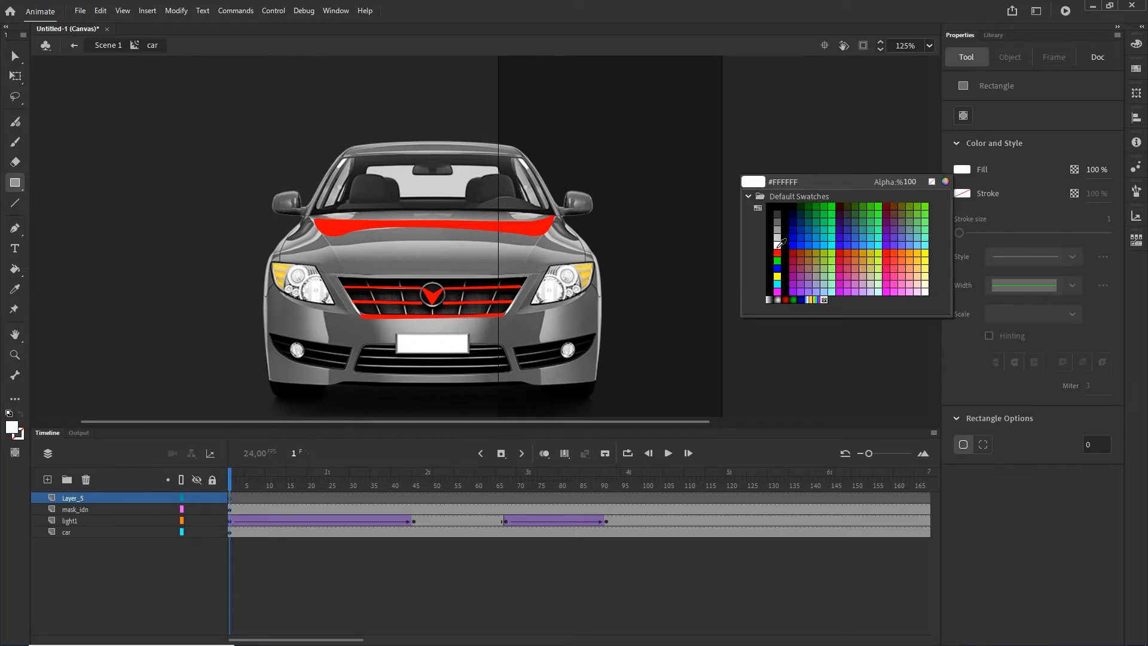
{"action": "left_click", "coordinate": [779, 245]}
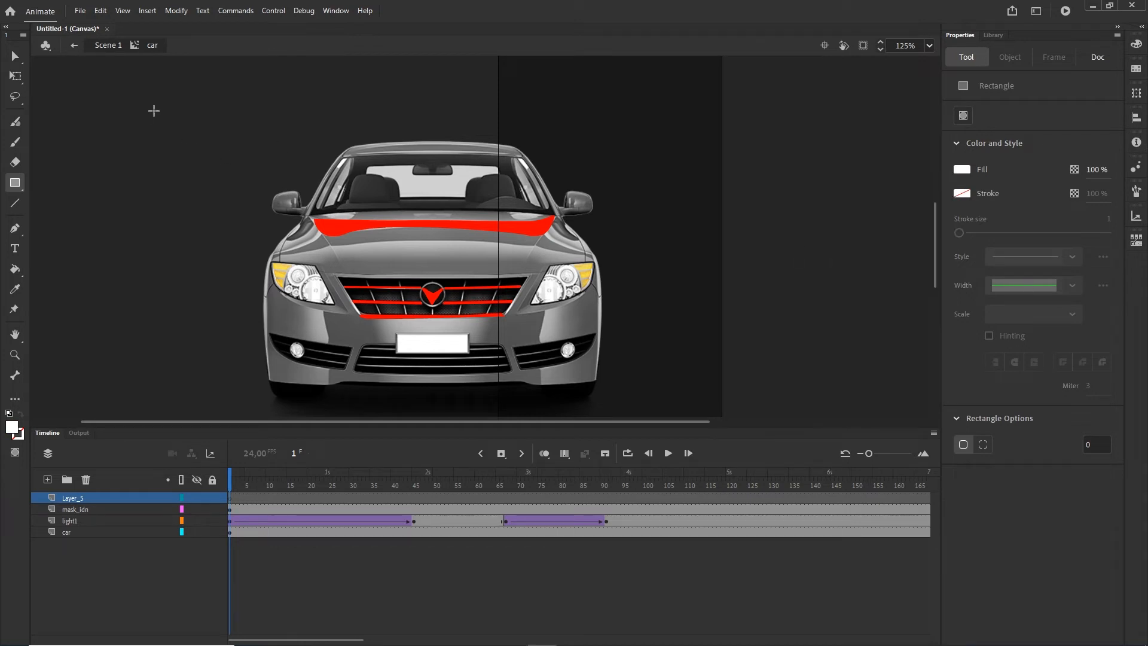
{"action": "left_click_drag", "start_coordinate": [145, 106], "coordinate": [224, 395]}
- Convert the white rectangle to a movie clip symbol named lighEffect
{"action": "key", "text": "v"}
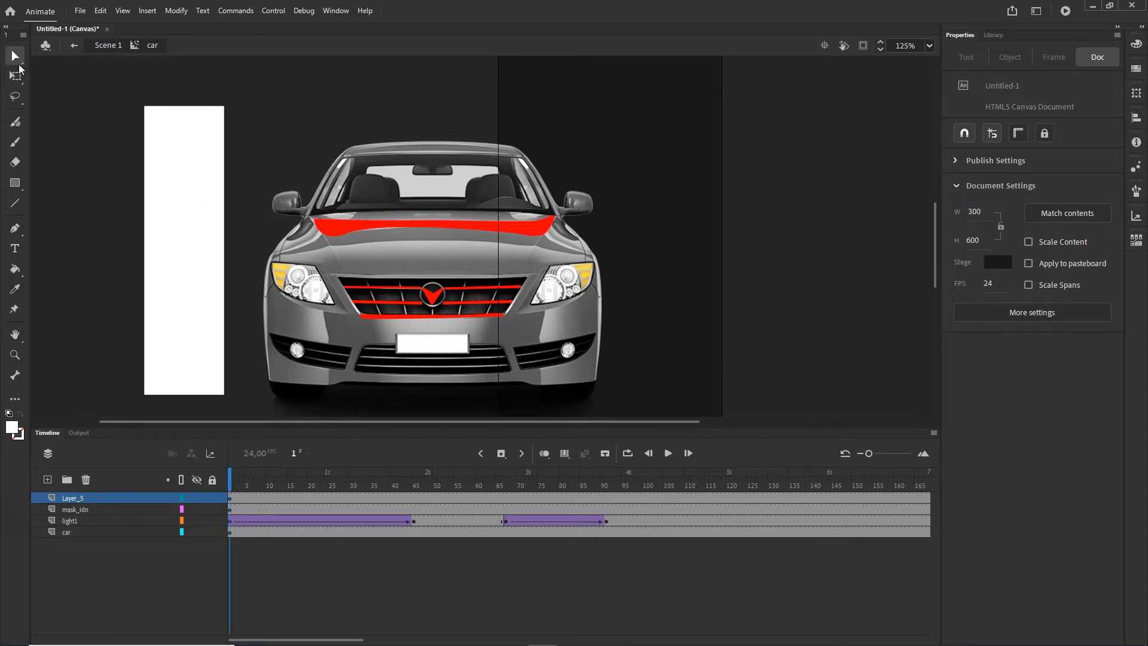
{"action": "left_click", "coordinate": [15, 56]}
{"action": "left_click", "coordinate": [39, 61]}
{"action": "left_click", "coordinate": [182, 192]}
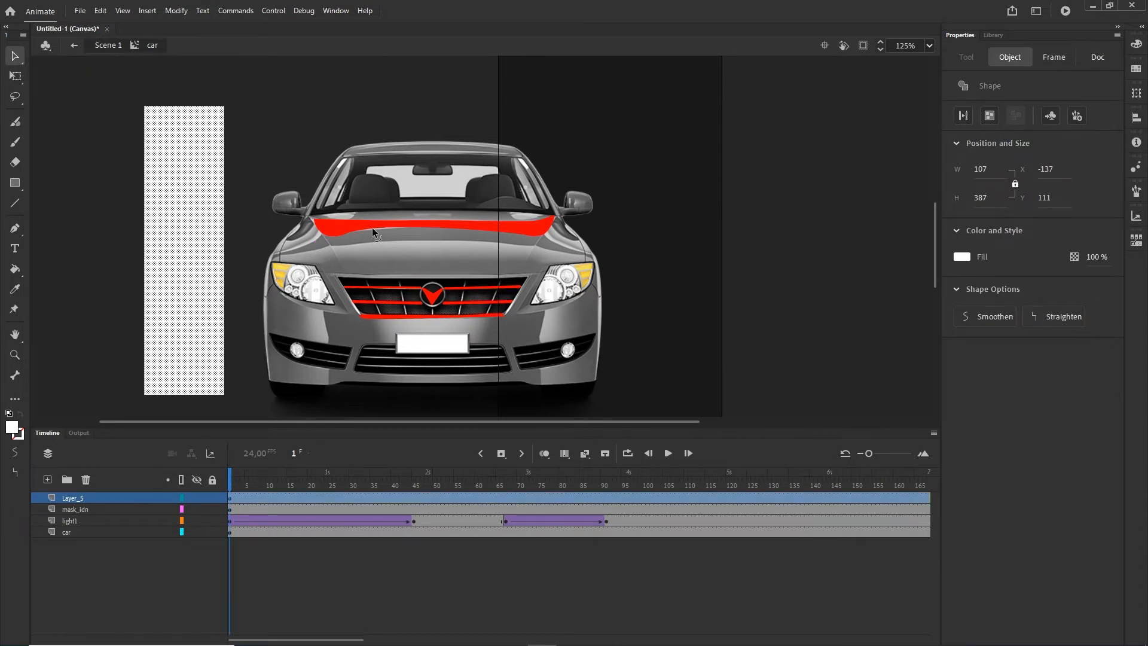
{"action": "key", "text": "F8"}
{"action": "type", "text": "lighEffect"}
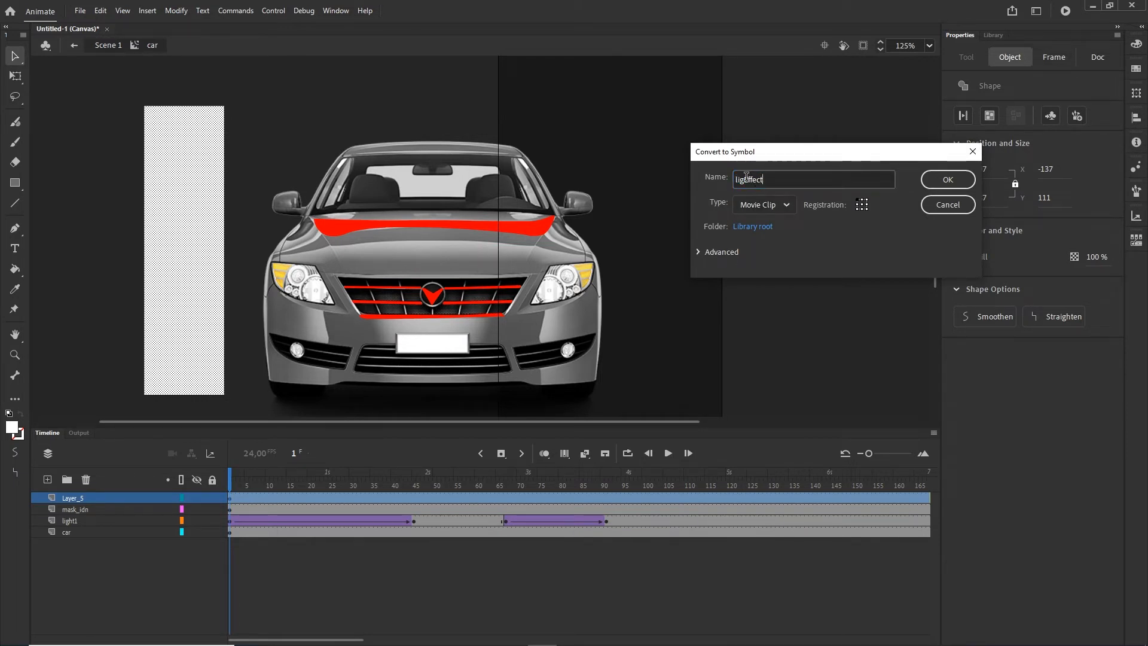
{"action": "type", "text": "h"}
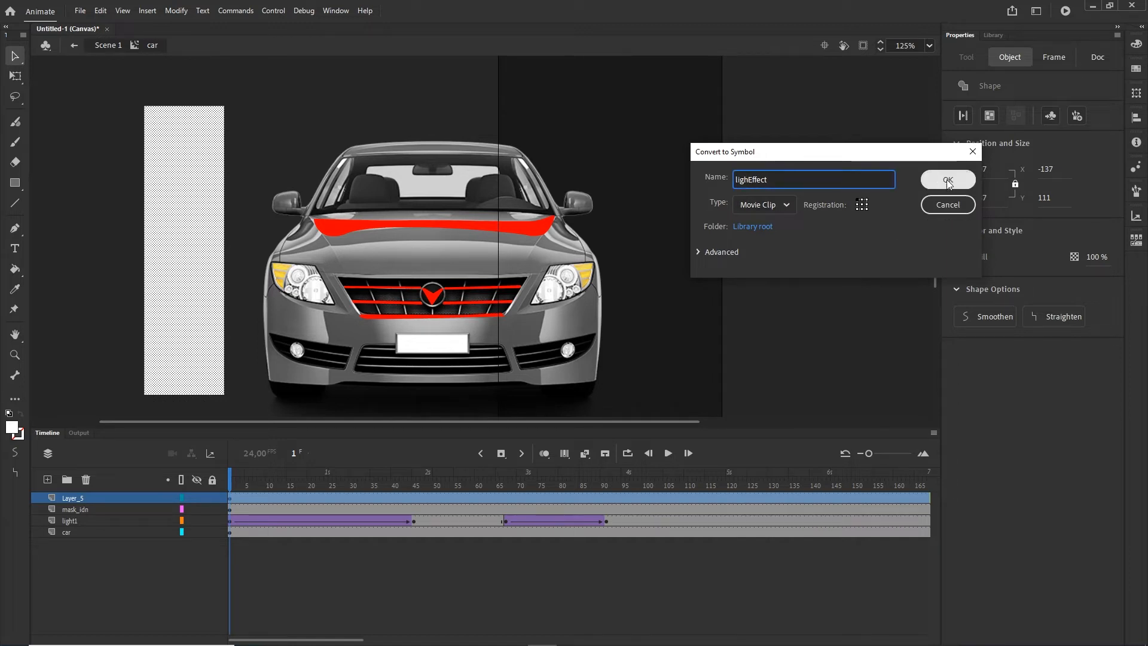
{"action": "left_click", "coordinate": [949, 181]}
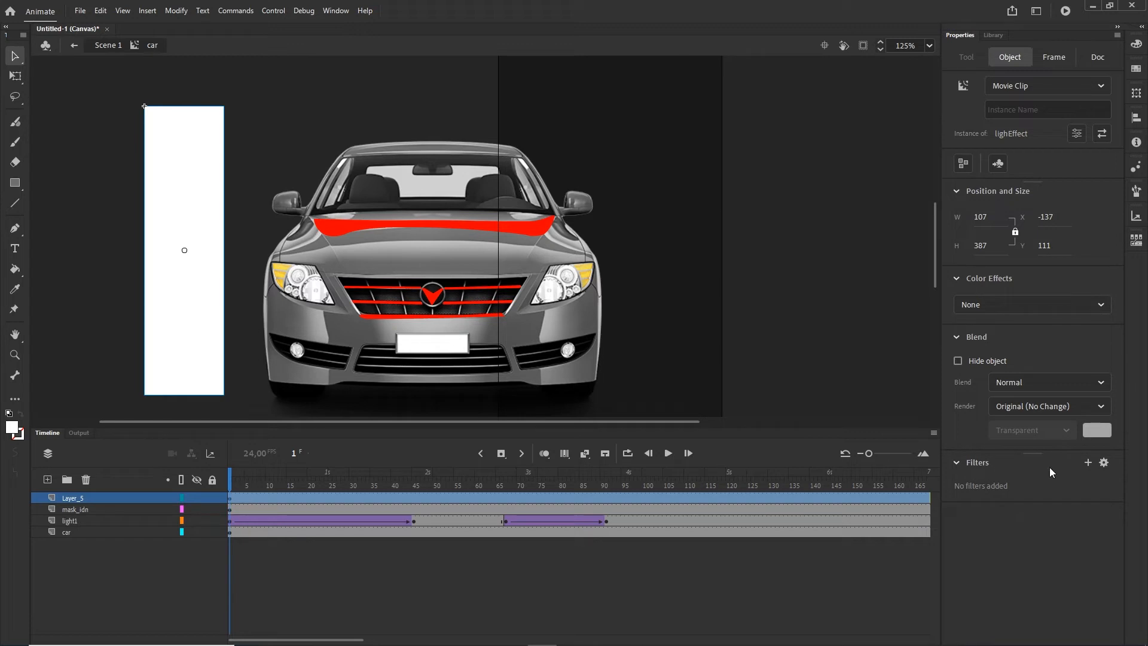
- Add a Blur filter to the lighEffect clip with Blur X and Blur Y set to 92
{"action": "left_click", "coordinate": [1089, 463]}
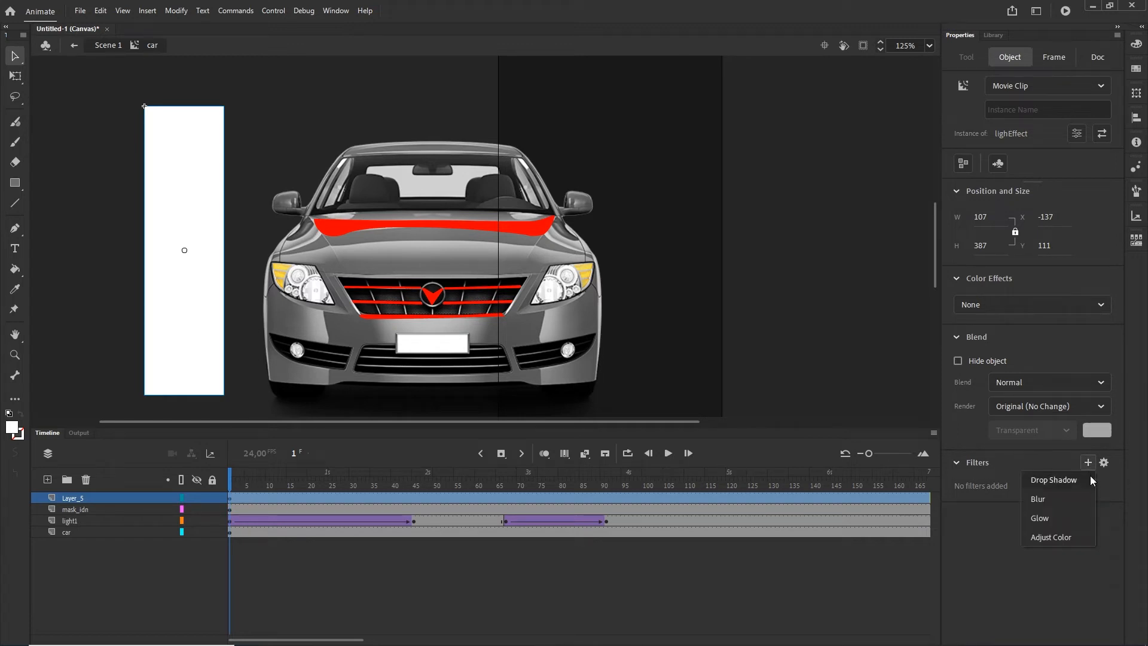
{"action": "left_click", "coordinate": [1057, 498]}
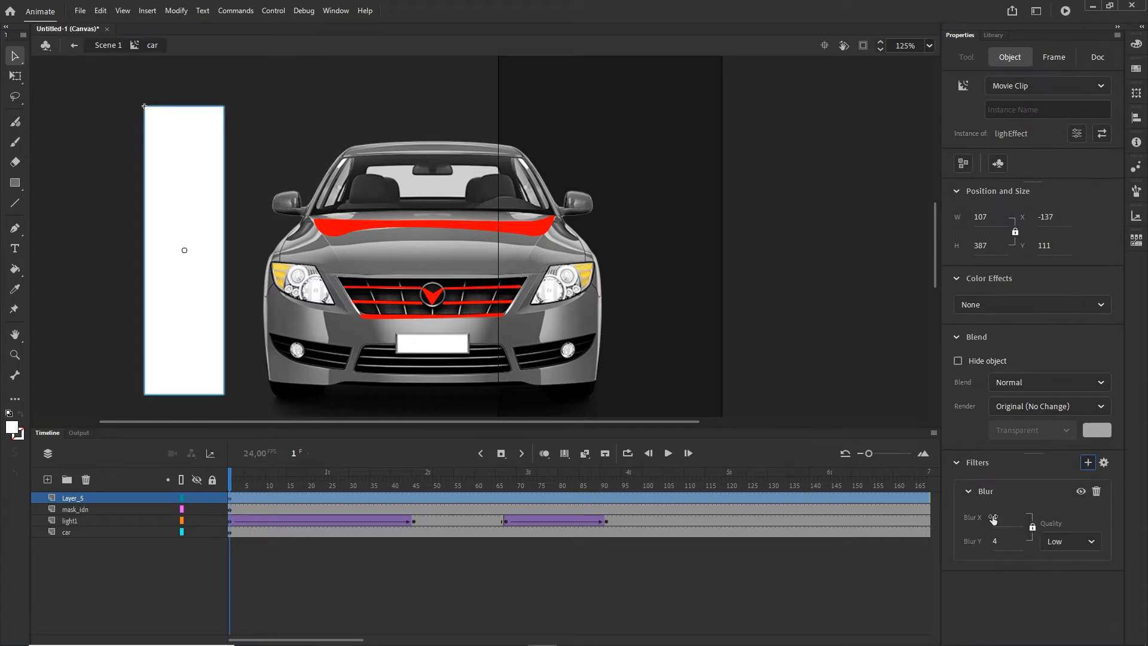
{"action": "left_click_drag", "start_coordinate": [993, 519], "coordinate": [1033, 517]}
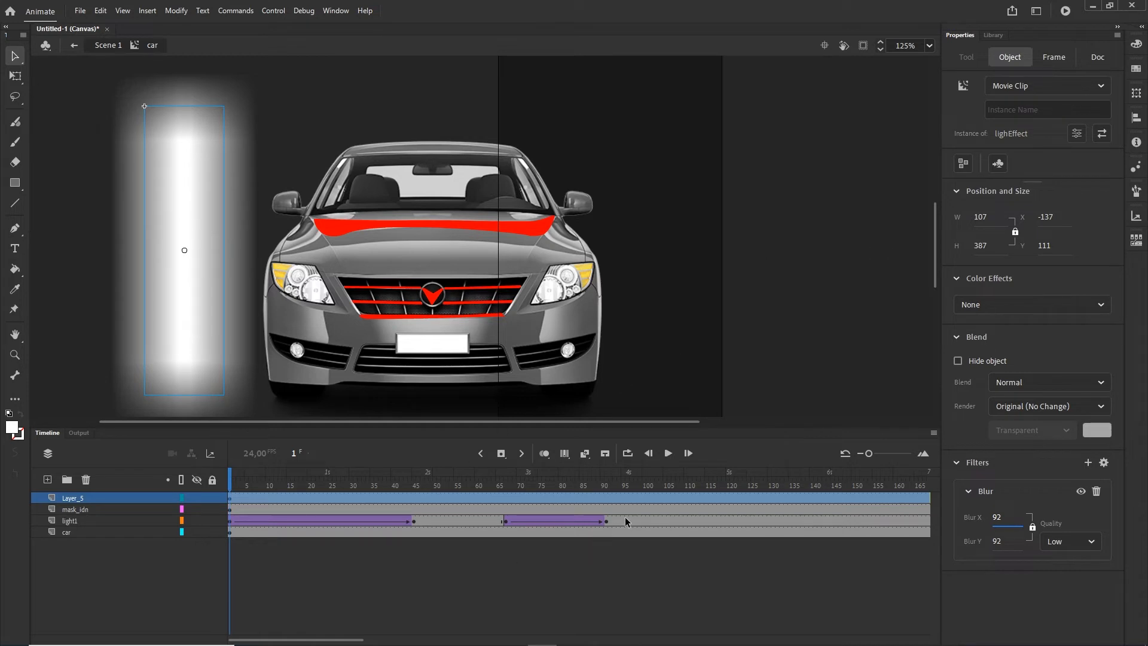
- Insert a keyframe at frame 90 of Layer_5 and move the light bar horizontally across the car to just beyond its right side
{"action": "left_click", "coordinate": [606, 498]}
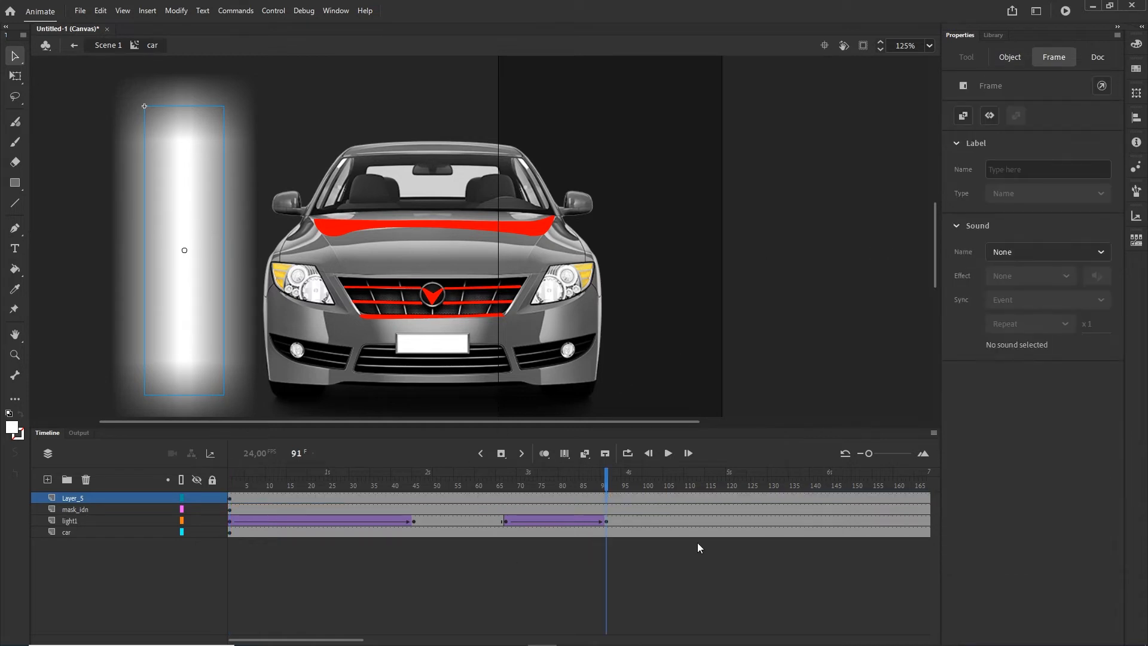
{"action": "key", "text": "comma"}
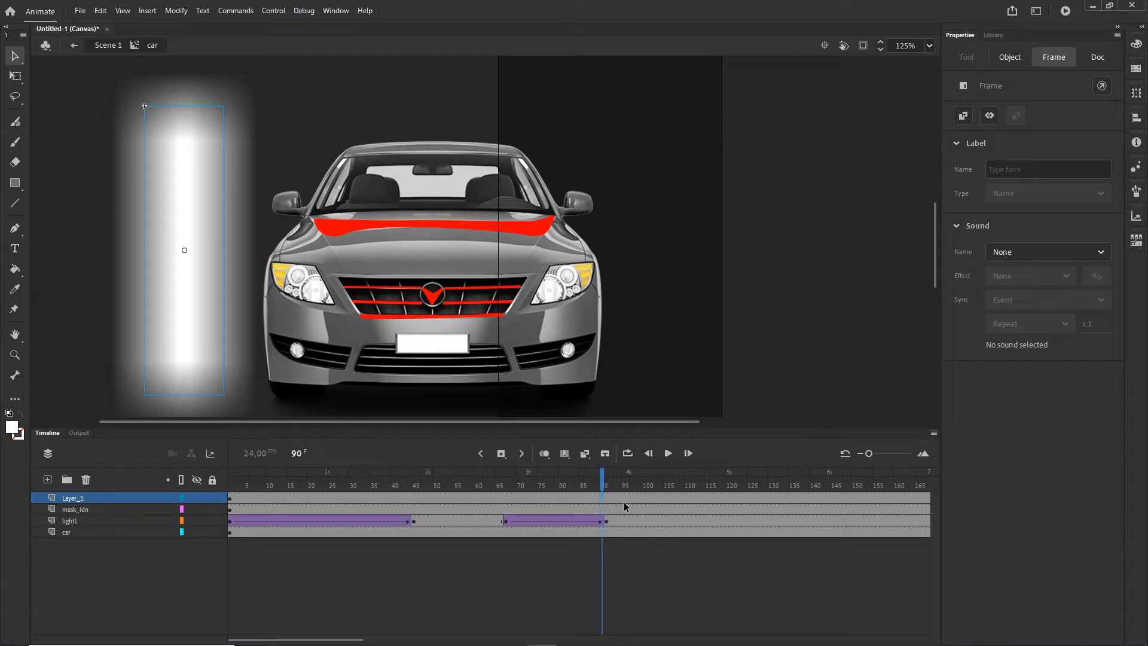
{"action": "key", "text": "shift+Right"}
{"action": "key", "text": "shift+Right"}
{"action": "key", "text": "shift+Right"}
{"action": "key", "text": "shift+Right"}
{"action": "key", "text": "shift+Right"}
{"action": "key", "text": "shift+Right"}
{"action": "key", "text": "shift+Right"}
{"action": "key", "text": "shift+Right"}
{"action": "key", "text": "shift+Right"}
{"action": "key", "text": "shift+Right"}
{"action": "key", "text": "shift+Right"}
{"action": "key", "text": "shift+Right"}
{"action": "key", "text": "shift+Right"}
{"action": "key", "text": "shift+Right"}
{"action": "key", "text": "shift+Right"}
{"action": "key", "text": "shift+Right"}
{"action": "key", "text": "shift+Right"}
{"action": "key", "text": "shift+Right"}
{"action": "key", "text": "shift+Right"}
{"action": "key", "text": "shift+Right"}
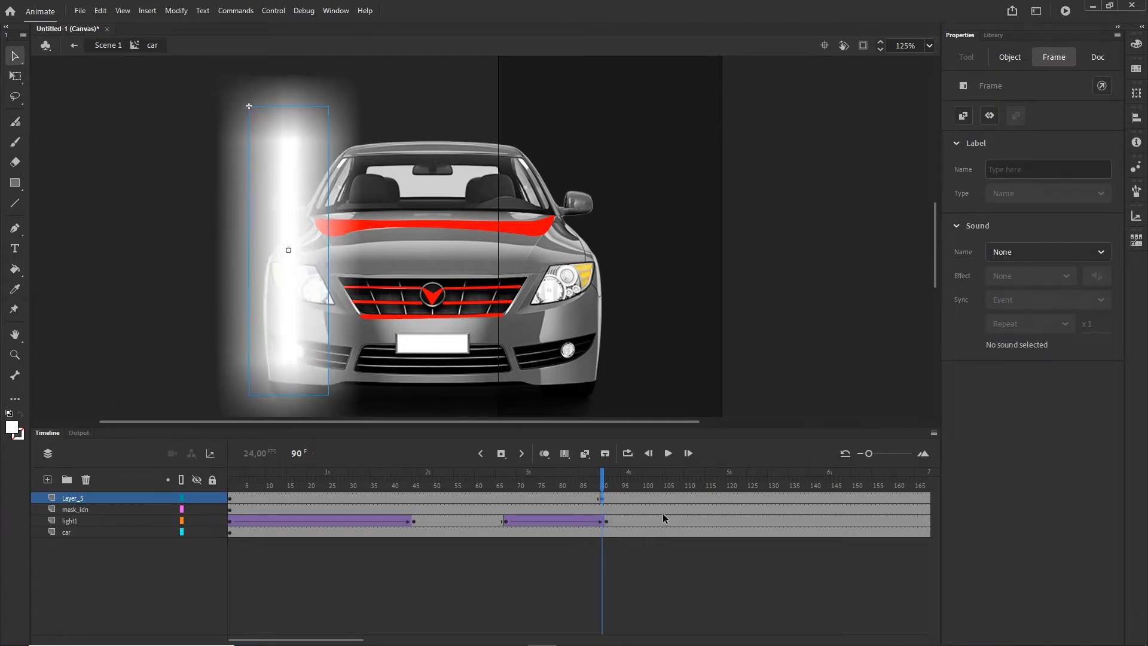
{"action": "key", "text": "shift+Right"}
{"action": "key", "text": "shift+Right"}
{"action": "key", "text": "shift+Right"}
{"action": "key", "text": "shift+Right"}
{"action": "key", "text": "shift+Right"}
{"action": "key", "text": "shift+Right"}
{"action": "key", "text": "shift+Right"}
{"action": "key", "text": "shift+Right"}
{"action": "key", "text": "shift+Right"}
{"action": "key", "text": "shift+Right"}
{"action": "key", "text": "shift+Right"}
{"action": "key", "text": "shift+Right"}
{"action": "key", "text": "shift+Right"}
{"action": "key", "text": "shift+Right"}
{"action": "key", "text": "shift+Right"}
{"action": "key", "text": "shift+Right"}
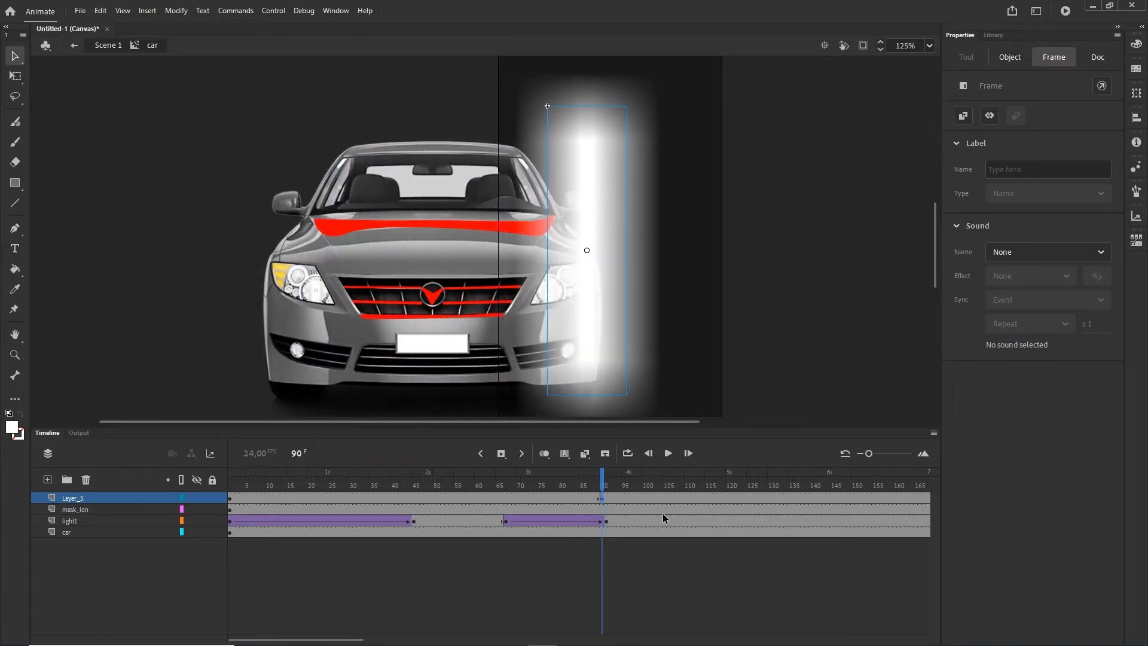
{"action": "key", "text": "shift+Right"}
{"action": "key", "text": "shift+Right"}
{"action": "key", "text": "shift+Right"}
{"action": "key", "text": "shift+Right"}
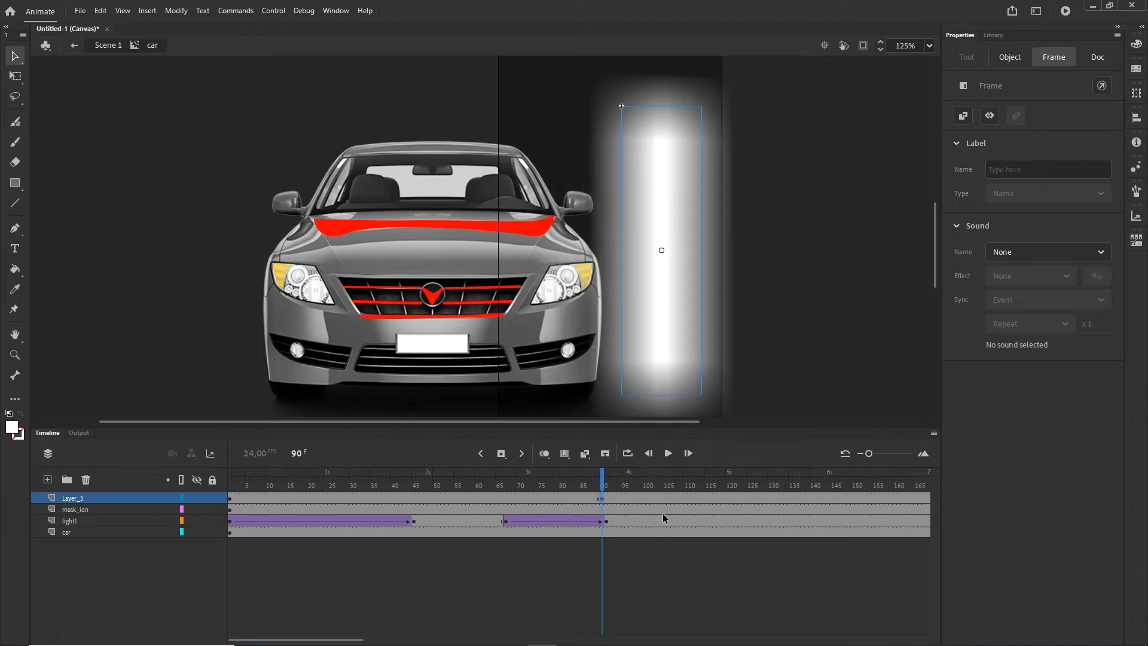
- Create a classic tween between the two Layer_5 keyframes and scrub the playhead to check the light sweep
{"action": "right_click", "coordinate": [457, 497]}
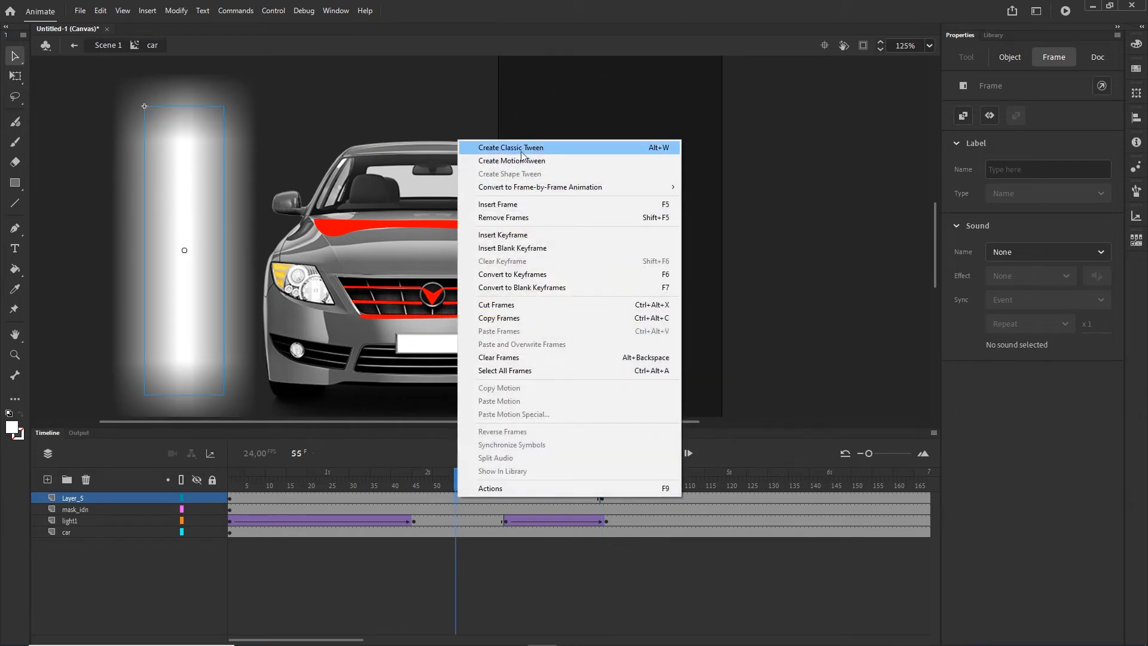
{"action": "left_click", "coordinate": [491, 147]}
{"action": "left_click_drag", "start_coordinate": [456, 481], "coordinate": [618, 483]}
{"action": "left_click", "coordinate": [181, 149]}
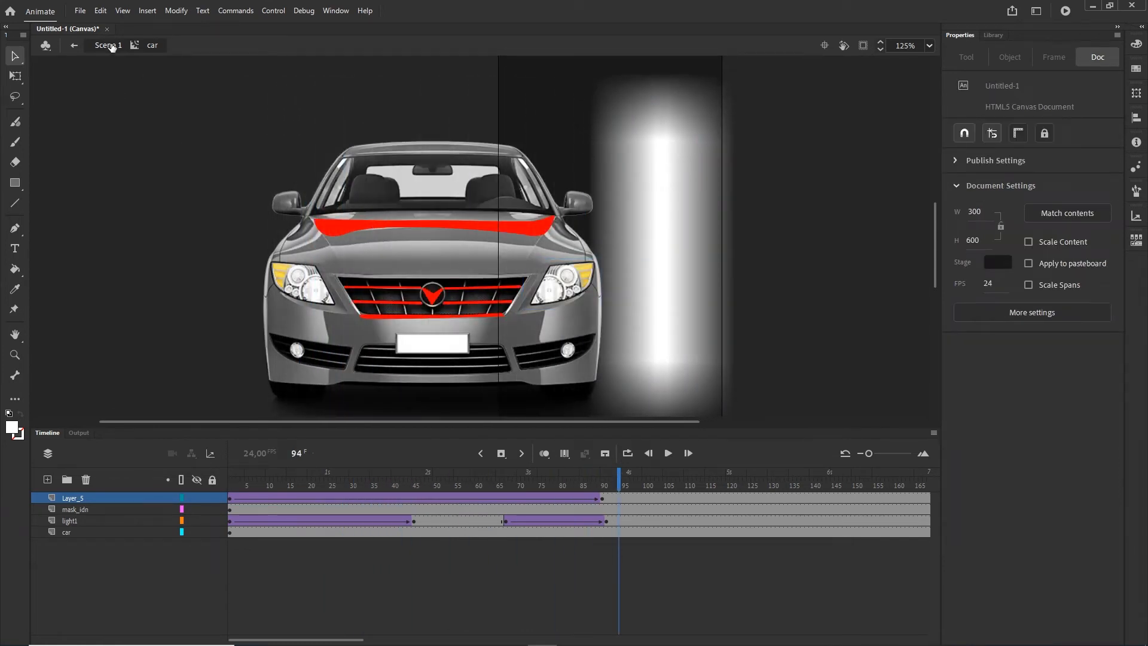
- Return to Scene 1, test the movie in the browser and reload the page to replay the animation
{"action": "left_click", "coordinate": [107, 46]}
{"action": "key", "text": "ctrl+Return"}
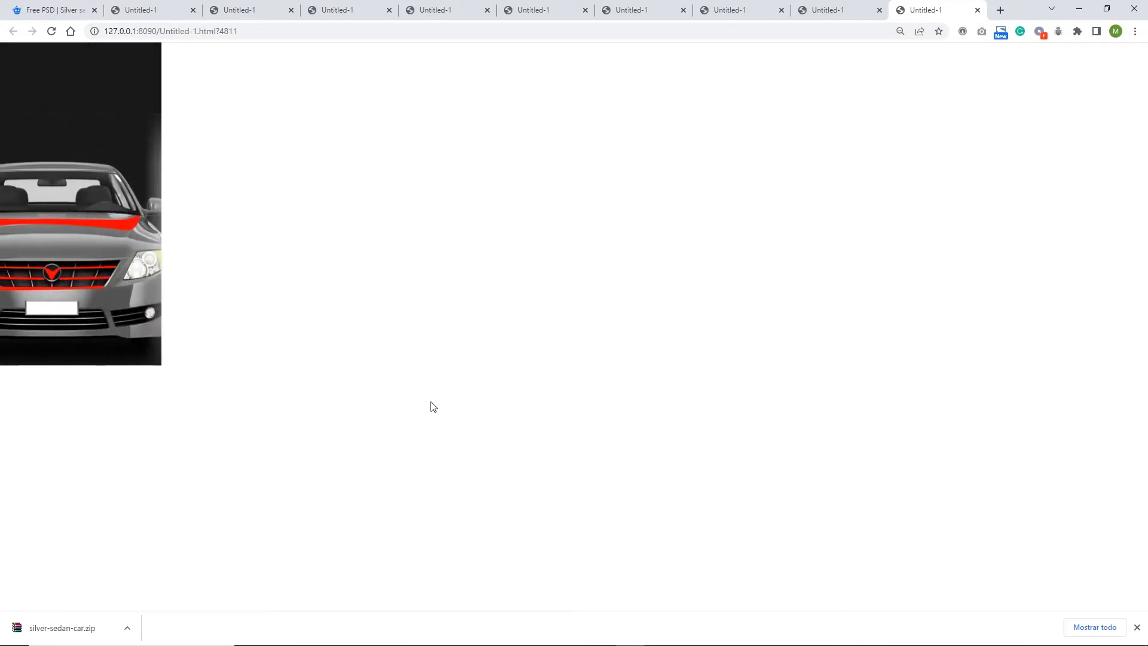
{"action": "left_click", "coordinate": [52, 34]}
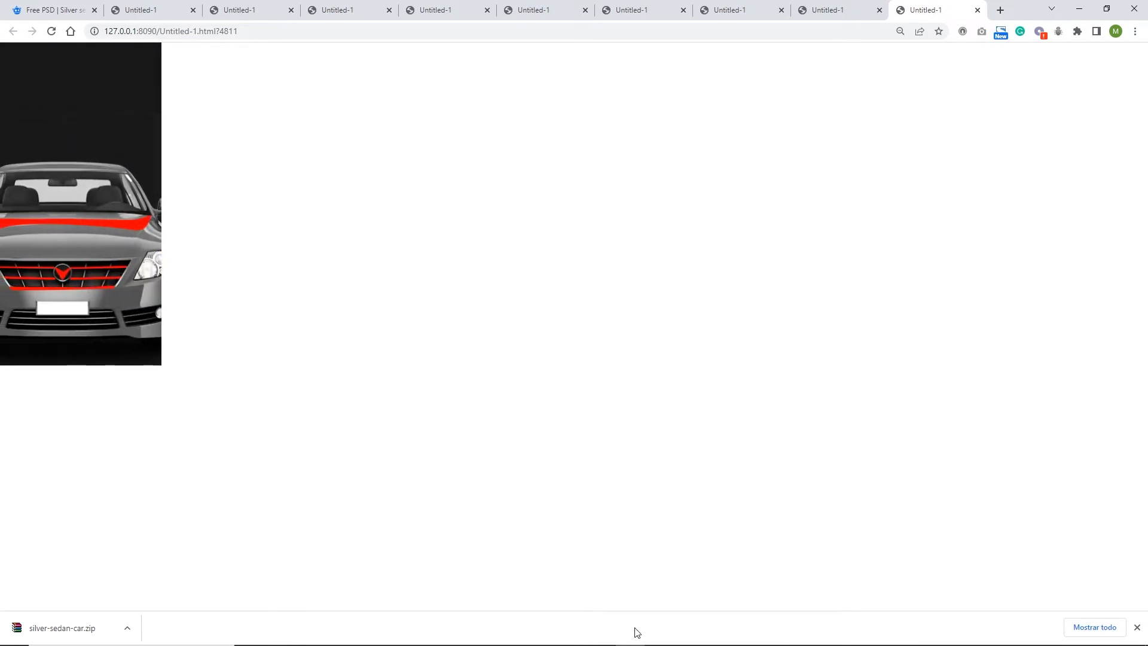
- Switch back to Animate, open the car clip for editing from Scene 1 and return its playhead to frame 1
{"action": "left_click", "coordinate": [542, 639]}
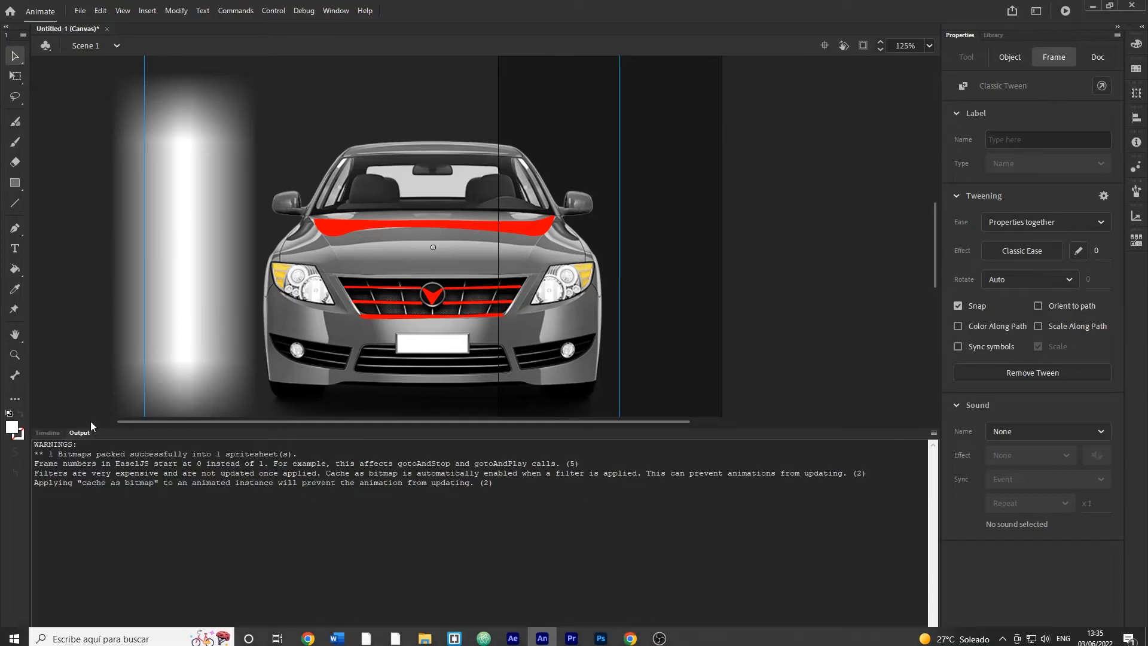
{"action": "left_click", "coordinate": [48, 432]}
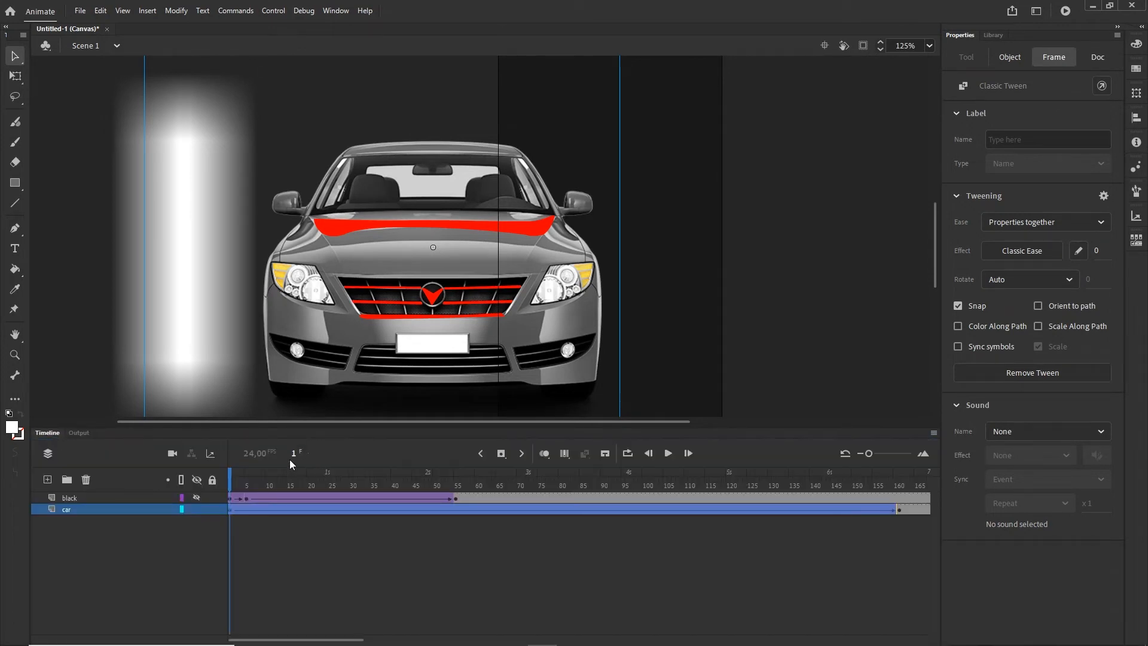
{"action": "left_click", "coordinate": [229, 485]}
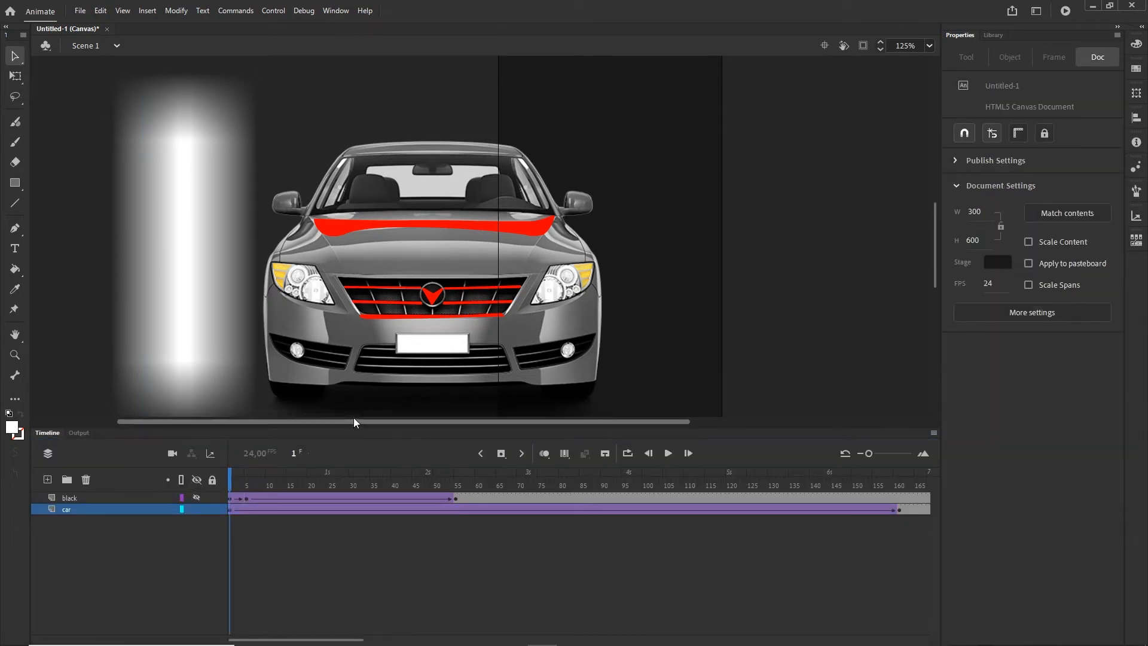
{"action": "double_click", "coordinate": [402, 265]}
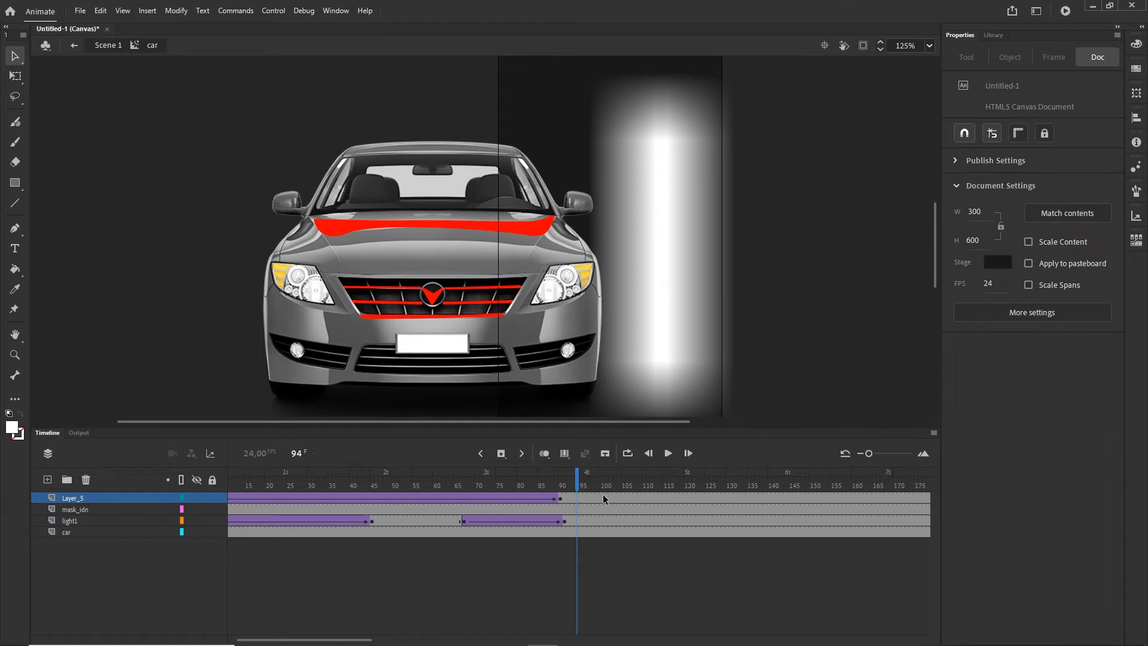
{"action": "left_click_drag", "start_coordinate": [576, 483], "coordinate": [110, 478]}
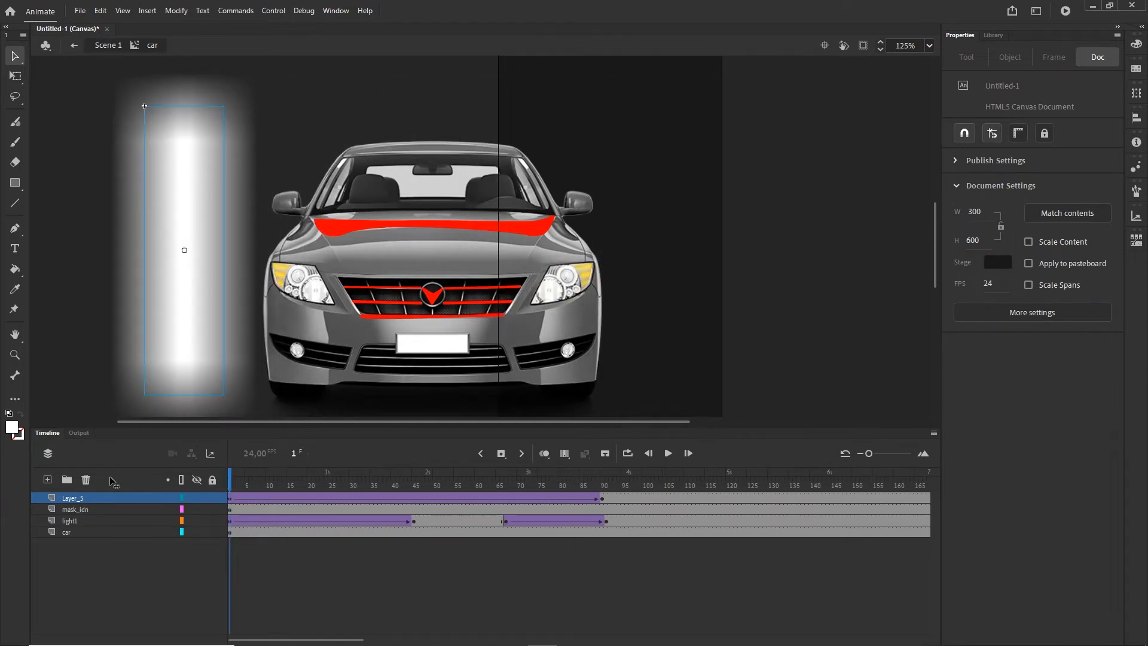
- Move the mask_idn layer above Layer_5 and rename Layer_5 to effect
{"action": "left_click", "coordinate": [90, 508]}
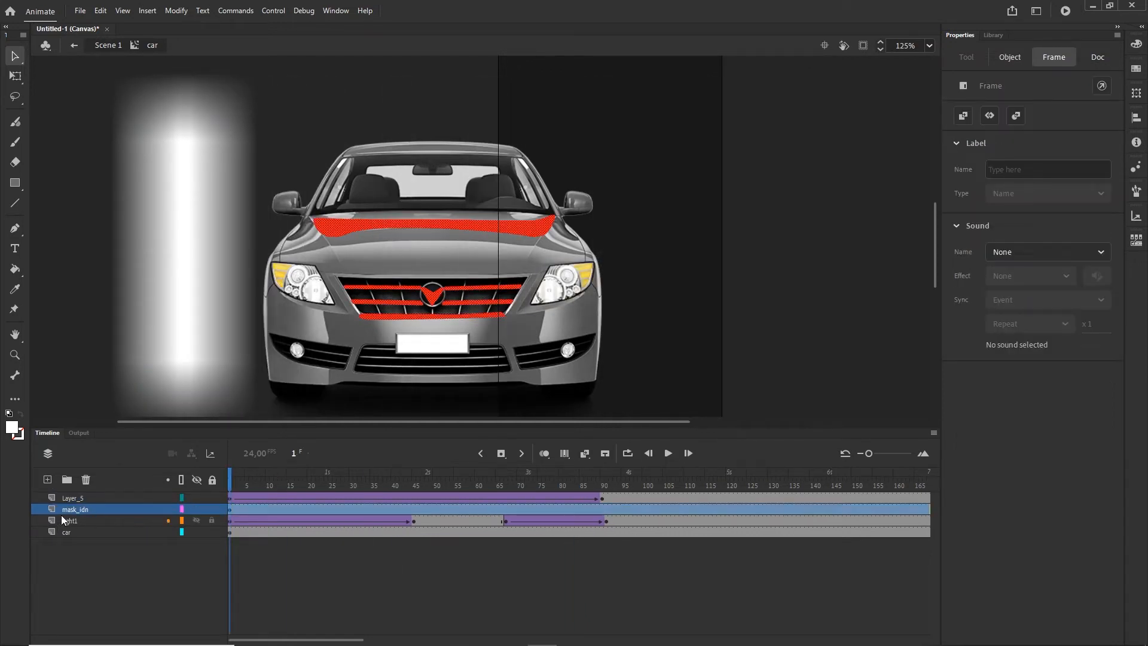
{"action": "left_click_drag", "start_coordinate": [67, 509], "coordinate": [67, 496]}
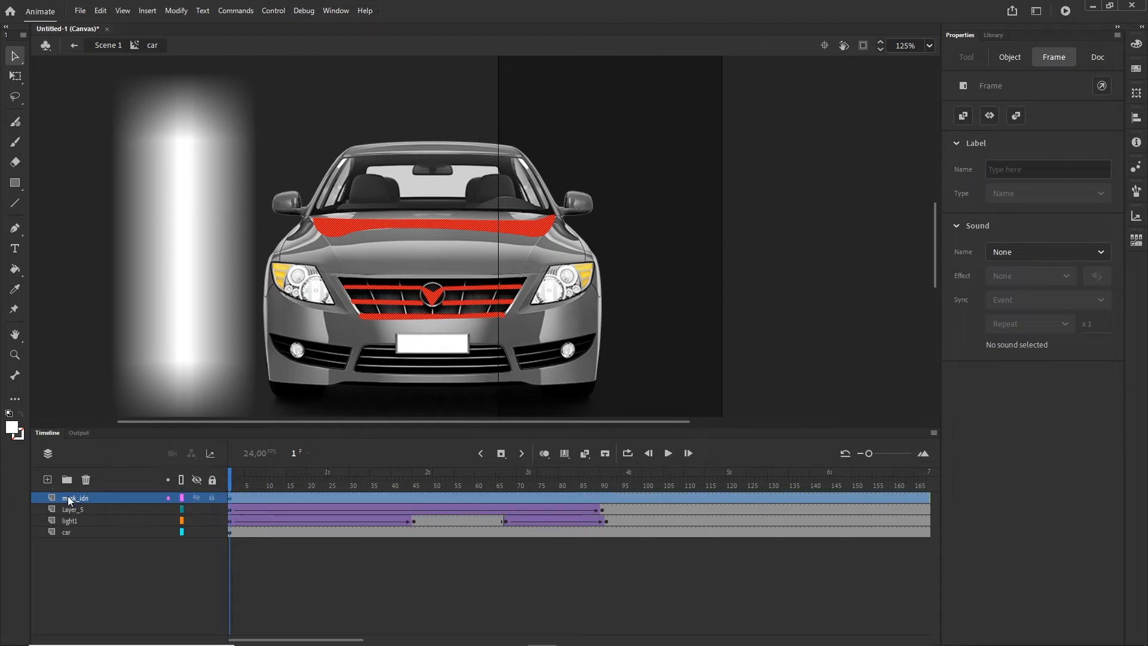
{"action": "left_click", "coordinate": [72, 510]}
{"action": "double_click", "coordinate": [72, 511]}
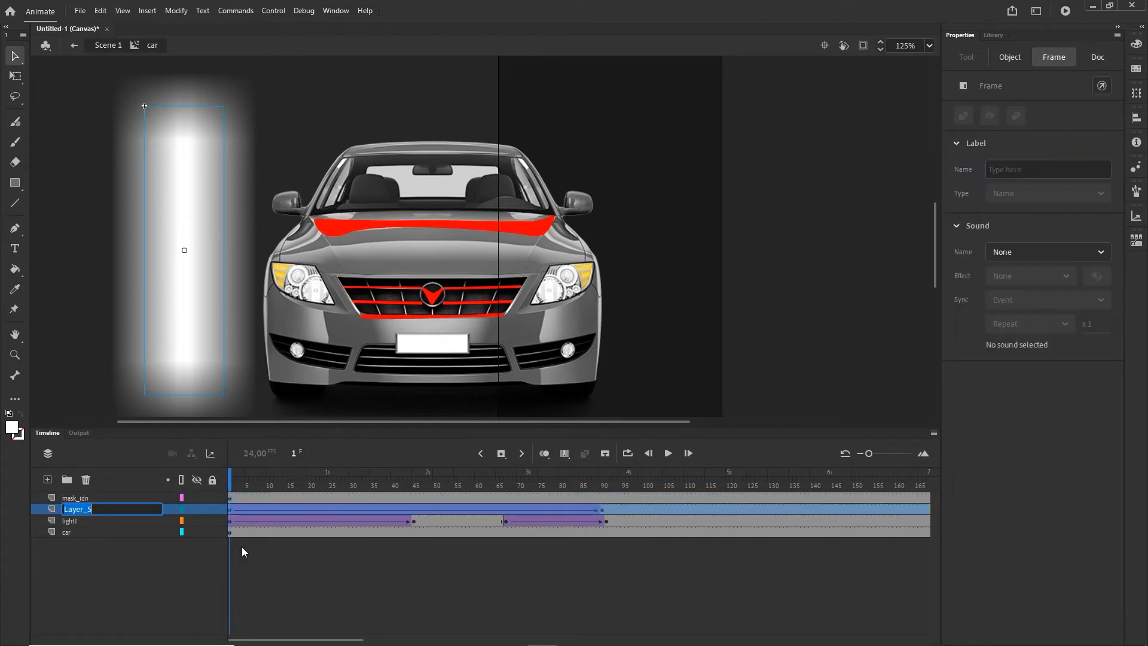
{"action": "type", "text": "effect"}
{"action": "left_click", "coordinate": [182, 609]}
- Turn mask_idn into a mask over the effect layer and scrub the playhead to check the masked light sweep
{"action": "left_click", "coordinate": [68, 502]}
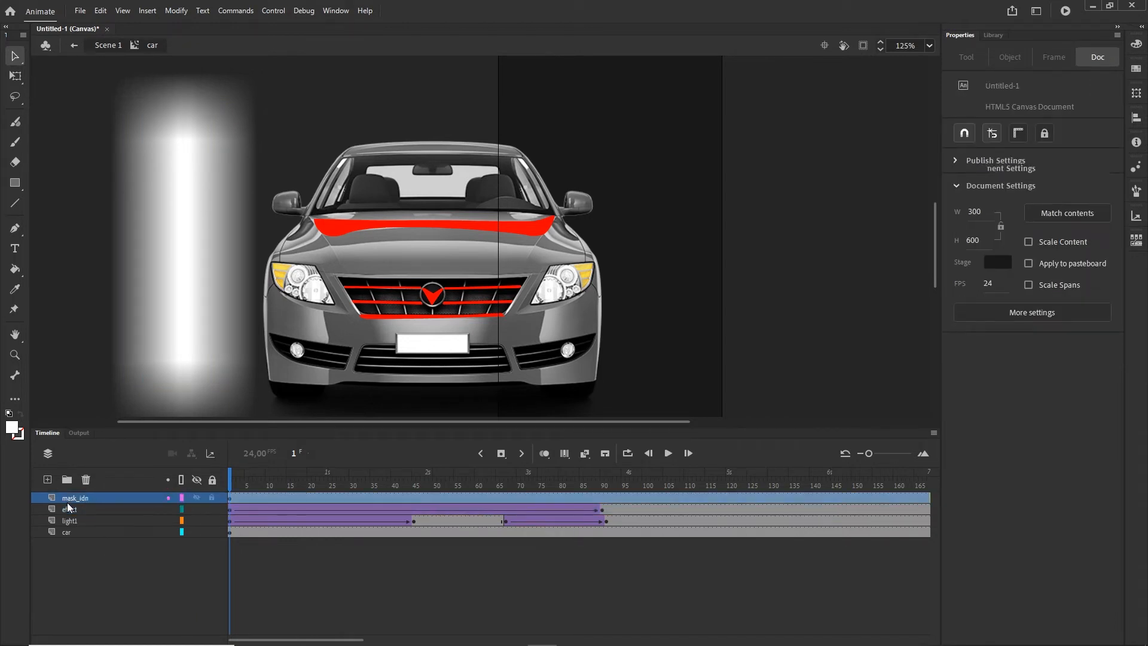
{"action": "right_click", "coordinate": [72, 500]}
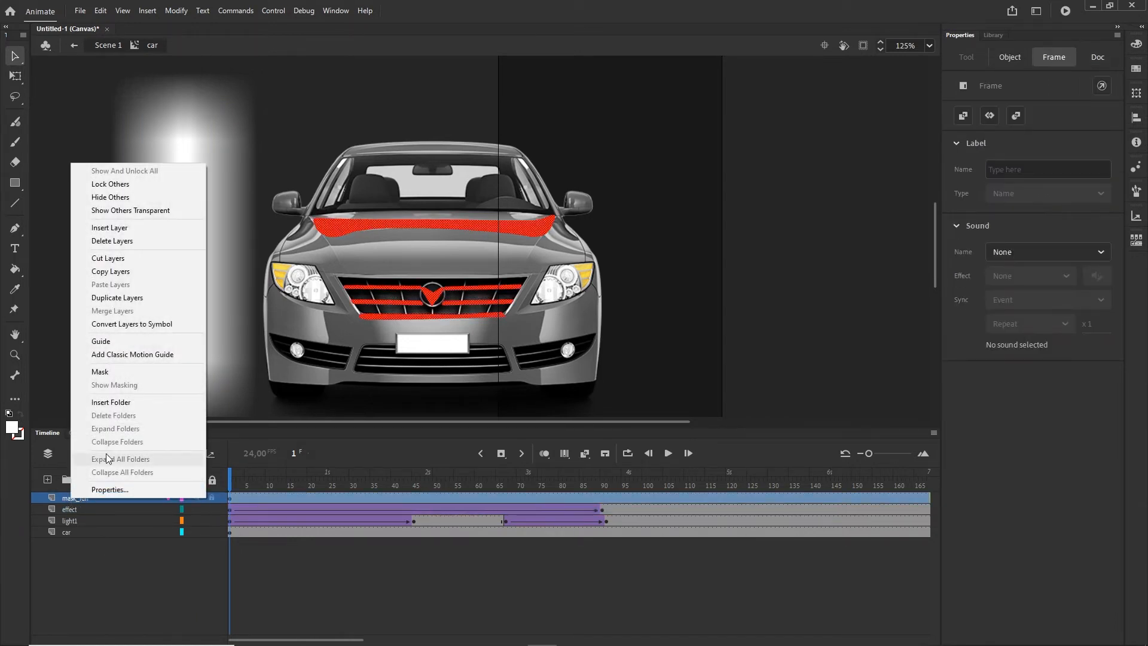
{"action": "left_click", "coordinate": [112, 375]}
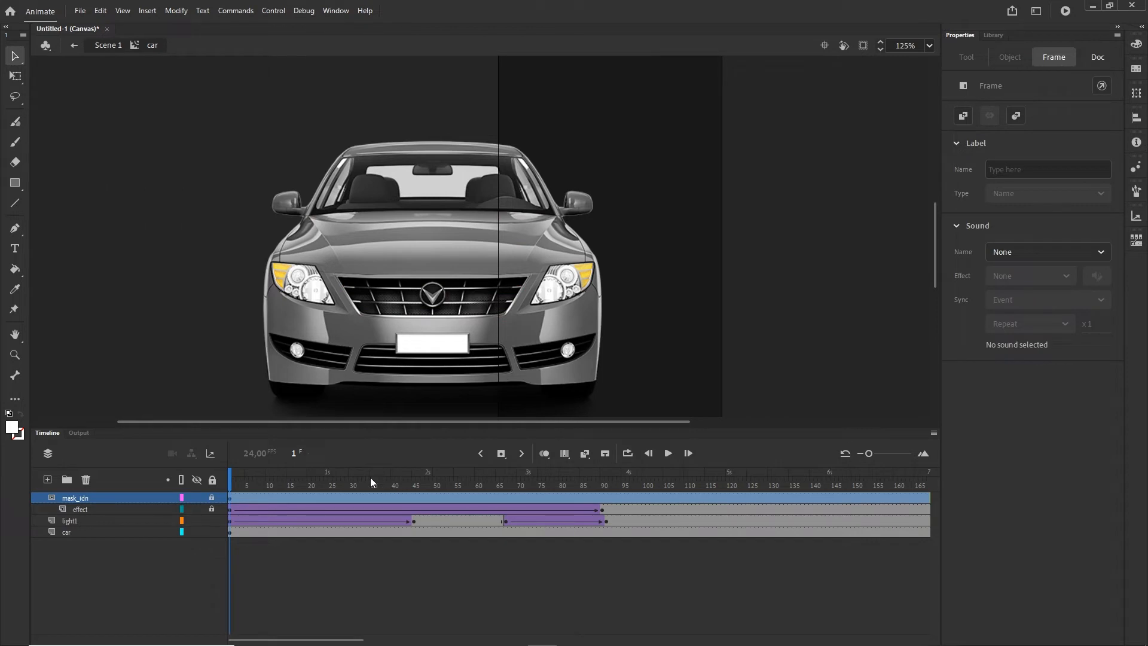
{"action": "left_click_drag", "start_coordinate": [350, 487], "coordinate": [637, 489]}
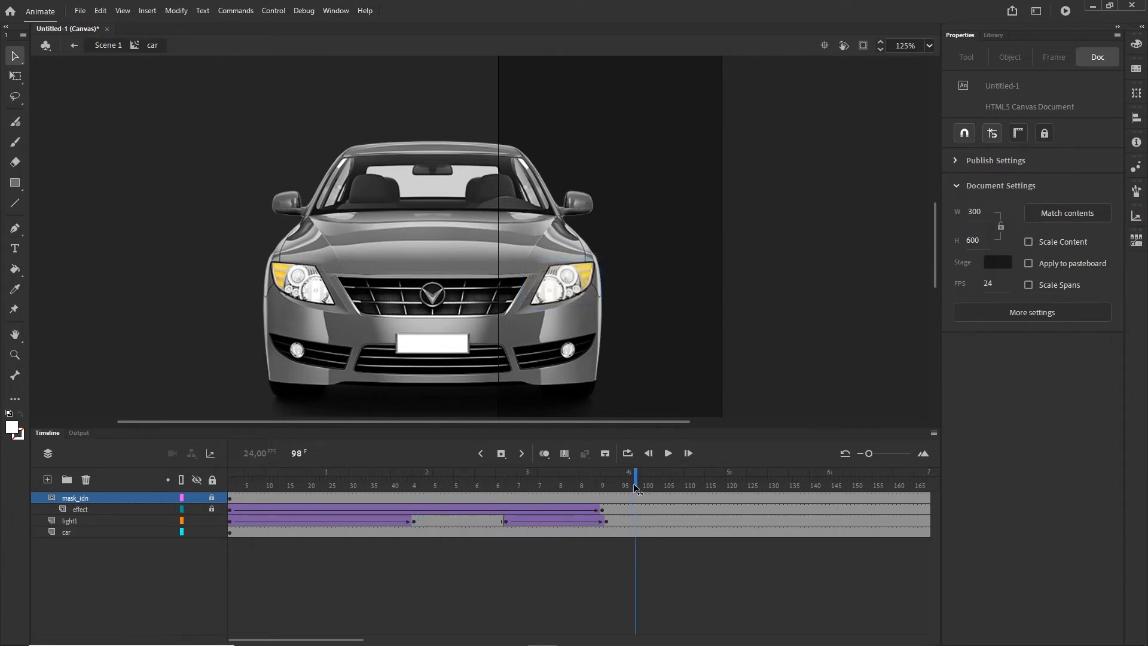
- Test the movie in the browser, then go back to the car clip's timeline at frame 1
{"action": "key", "text": "ctrl+Return"}
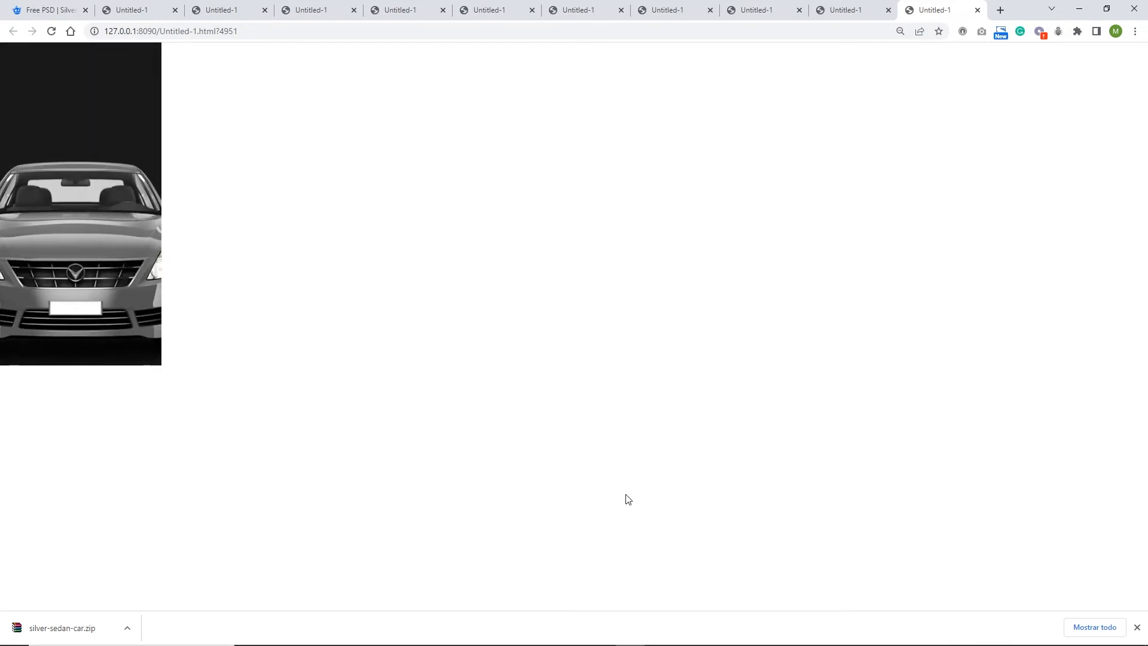
{"action": "left_click", "coordinate": [1079, 9]}
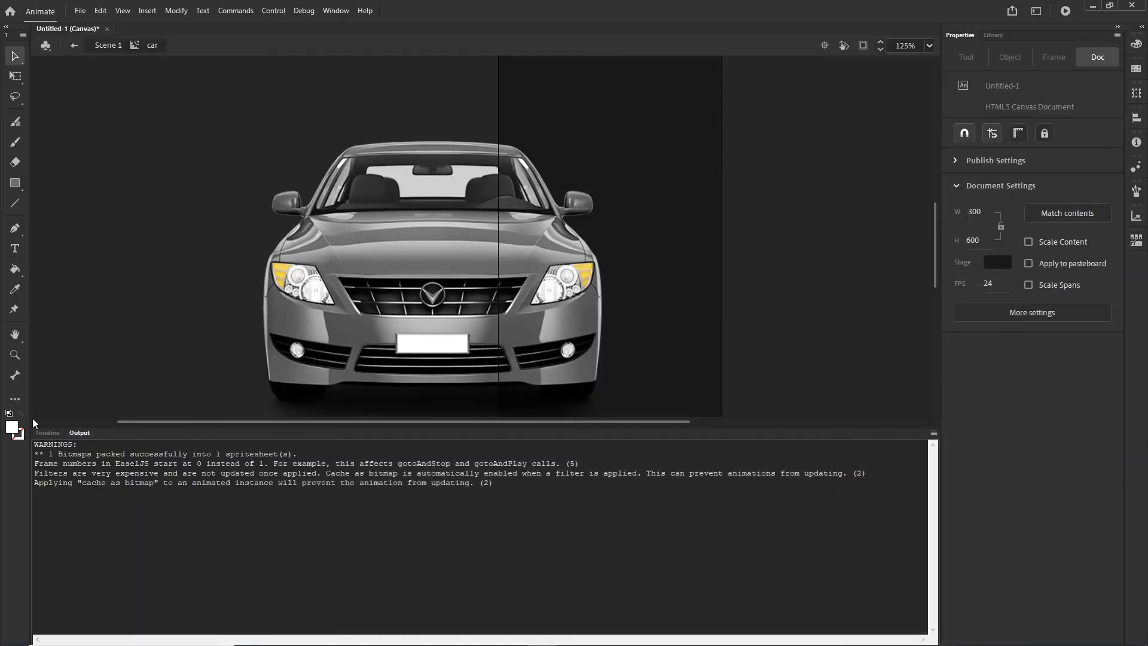
{"action": "left_click", "coordinate": [48, 434]}
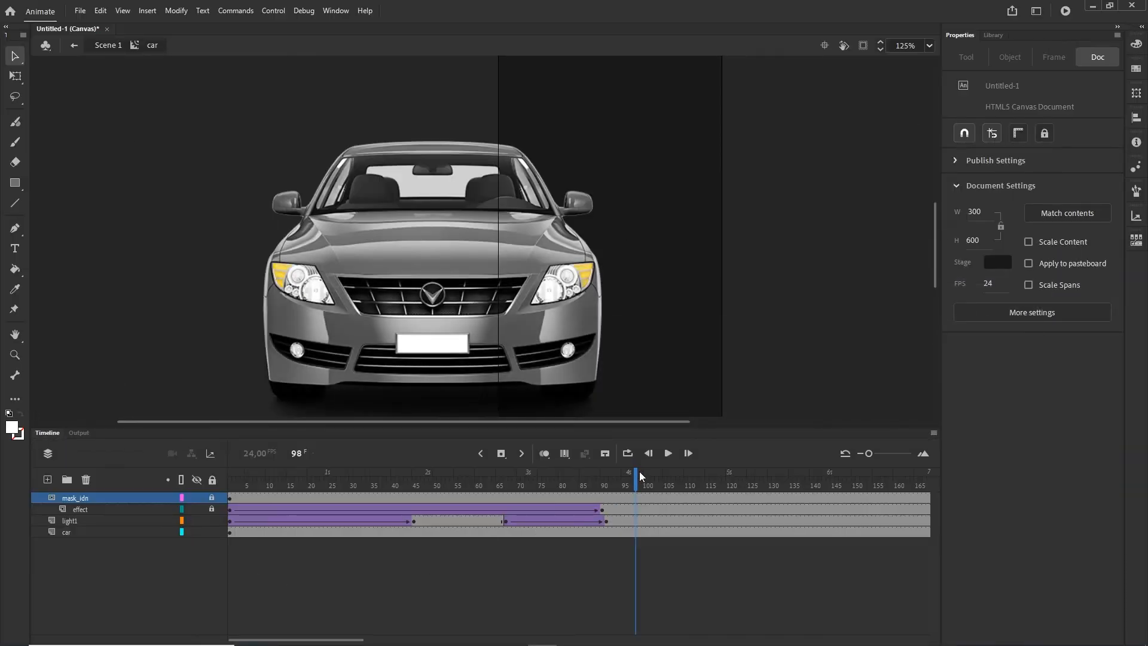
{"action": "left_click_drag", "start_coordinate": [640, 476], "coordinate": [230, 477]}
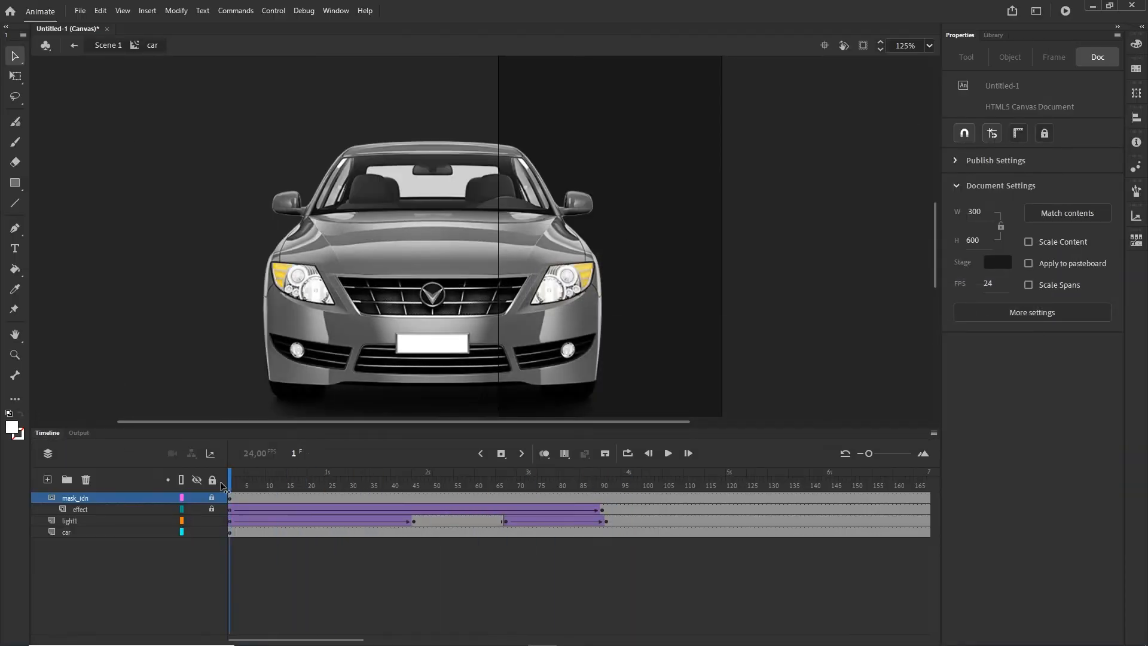
- Duplicate the mask_idn and effect layers together
{"action": "left_click", "coordinate": [81, 510]}
{"action": "left_click", "coordinate": [69, 499], "text": "shift"}
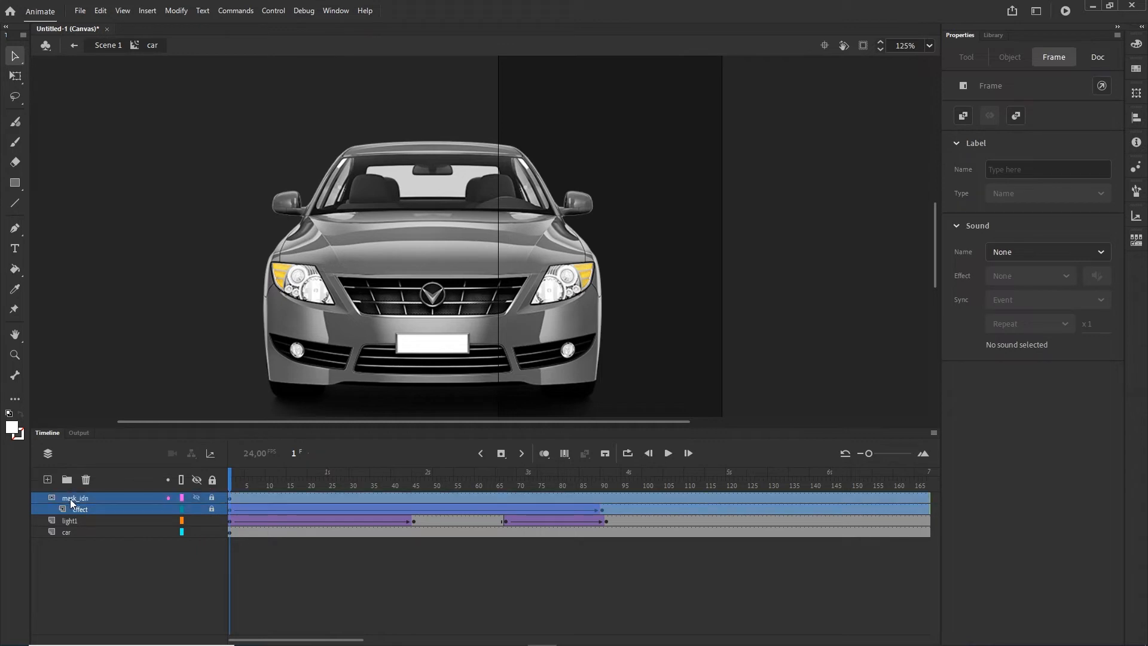
{"action": "right_click", "coordinate": [70, 498]}
{"action": "left_click", "coordinate": [118, 298]}
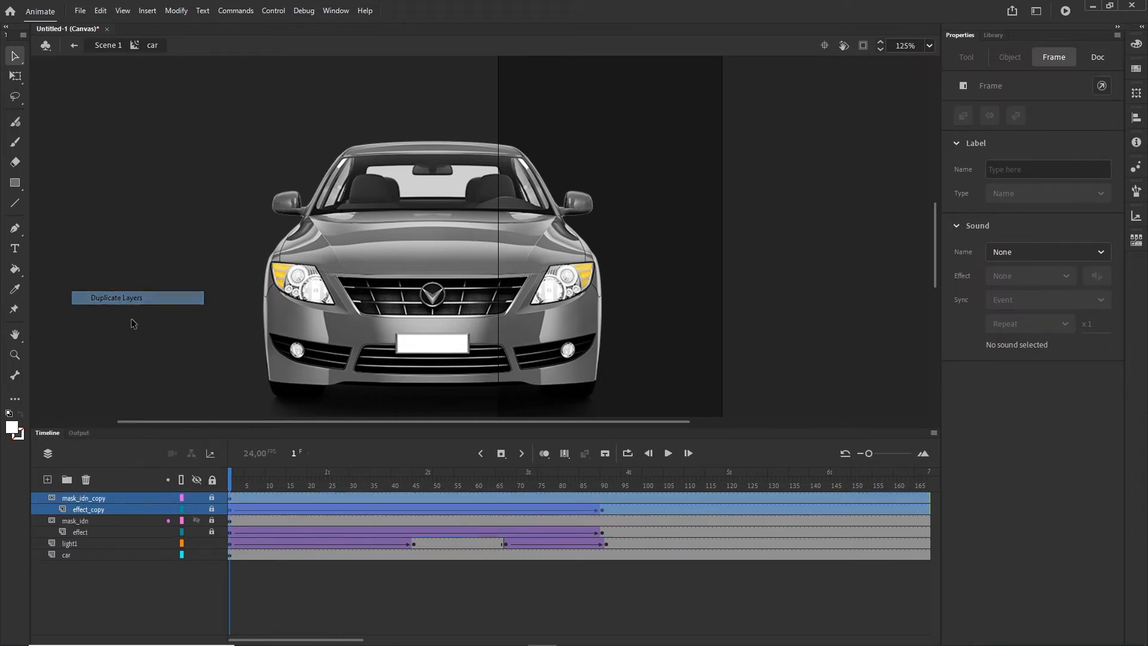
{"action": "left_click", "coordinate": [349, 604]}
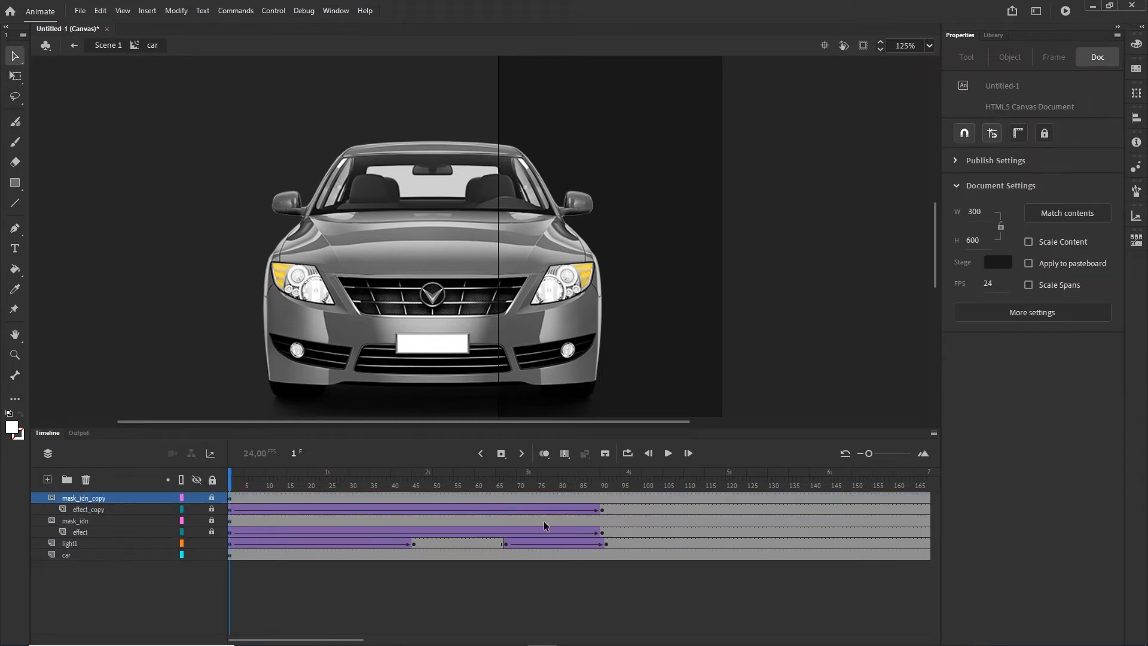
- Shift the whole tween on the effect_copy layer so that it starts at frame 67
{"action": "left_click", "coordinate": [602, 510]}
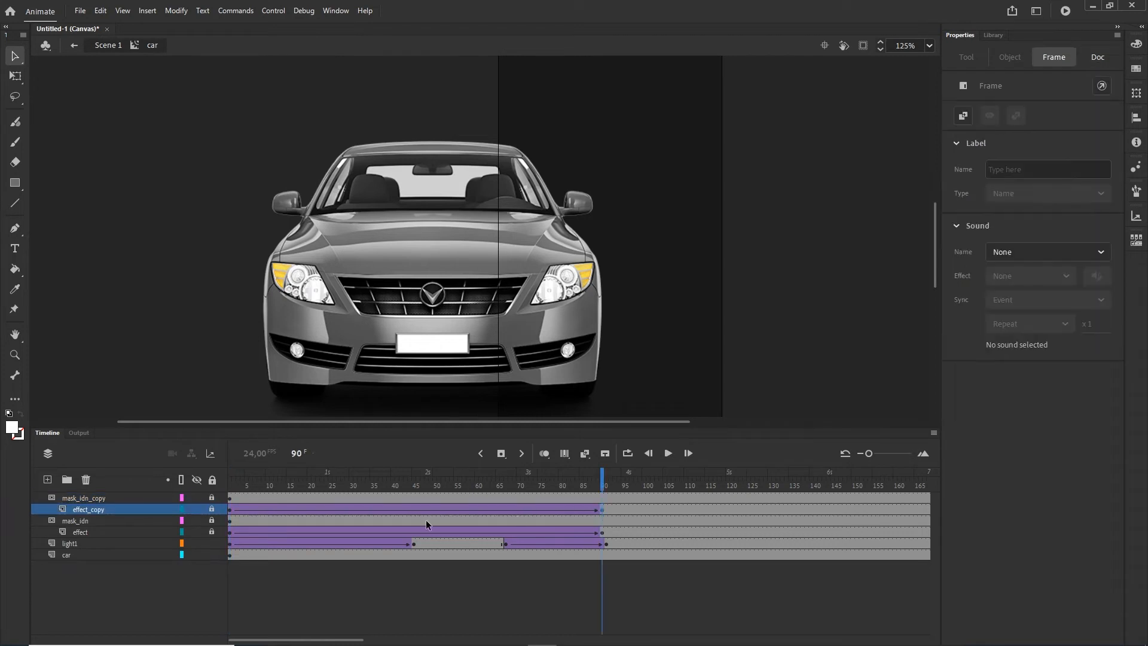
{"action": "left_click", "coordinate": [231, 510], "text": "shift"}
{"action": "left_click_drag", "start_coordinate": [231, 509], "coordinate": [484, 475]}
- Test the movie in the browser, reload it to replay the sweep, and return to the car clip's timeline at frame 67
{"action": "key", "text": "ctrl+Return"}
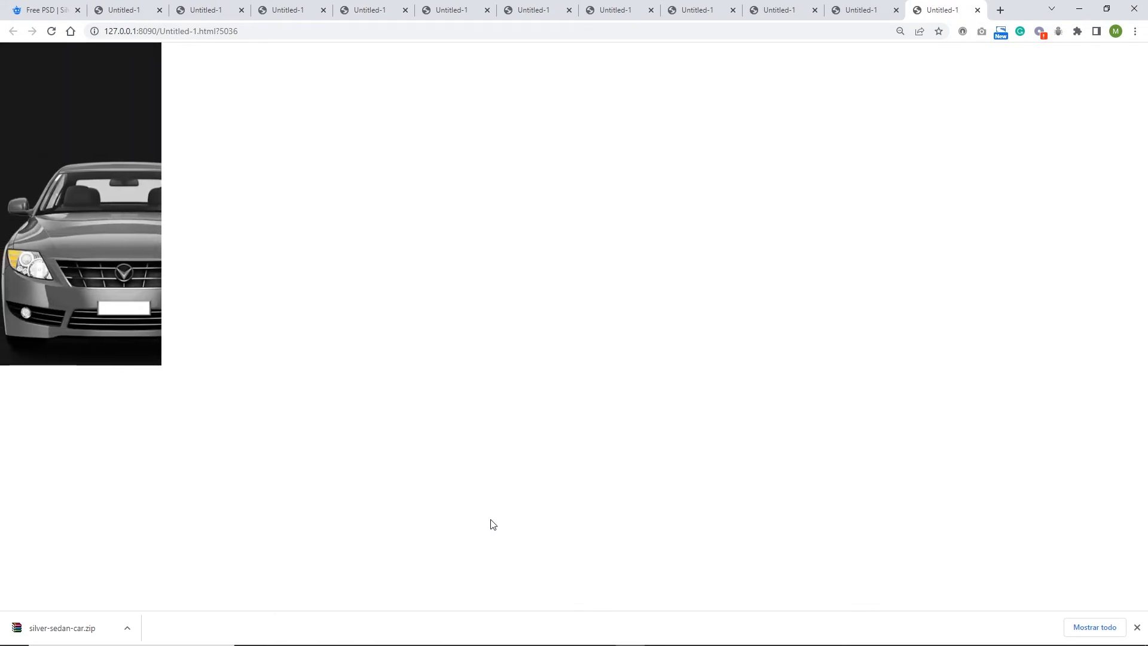
{"action": "left_click", "coordinate": [50, 36]}
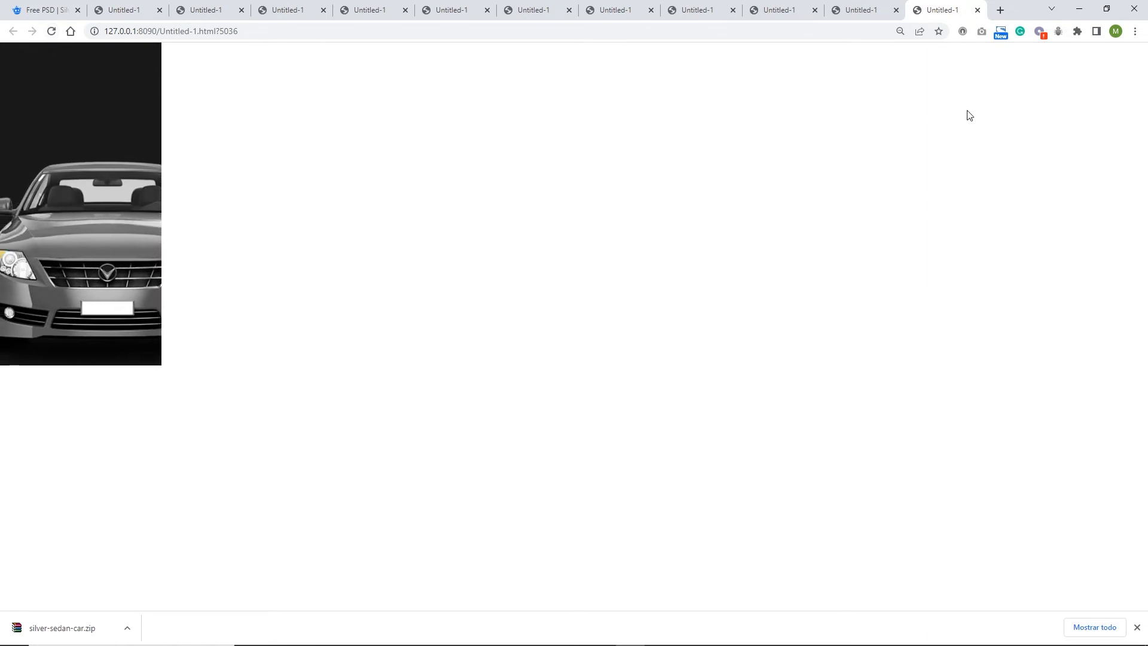
{"action": "left_click", "coordinate": [1081, 8]}
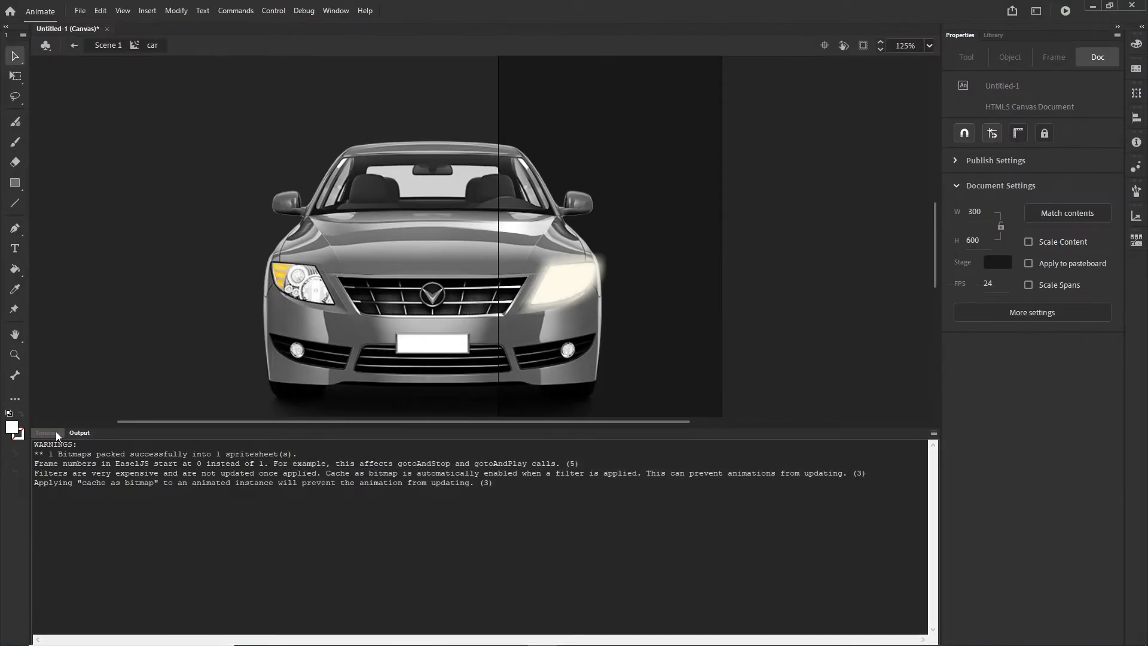
{"action": "left_click", "coordinate": [47, 432]}
{"action": "left_click_drag", "start_coordinate": [476, 482], "coordinate": [507, 477]}
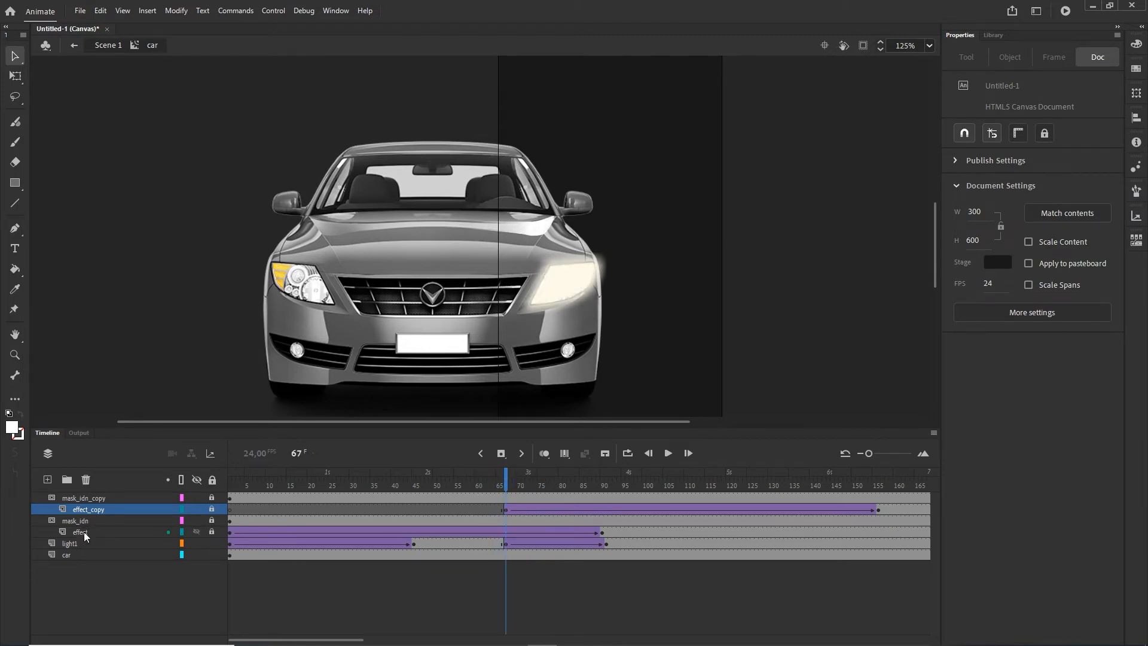
- Duplicate the mask_idn_copy and effect_copy layers together
{"action": "left_click", "coordinate": [82, 502], "text": "shift"}
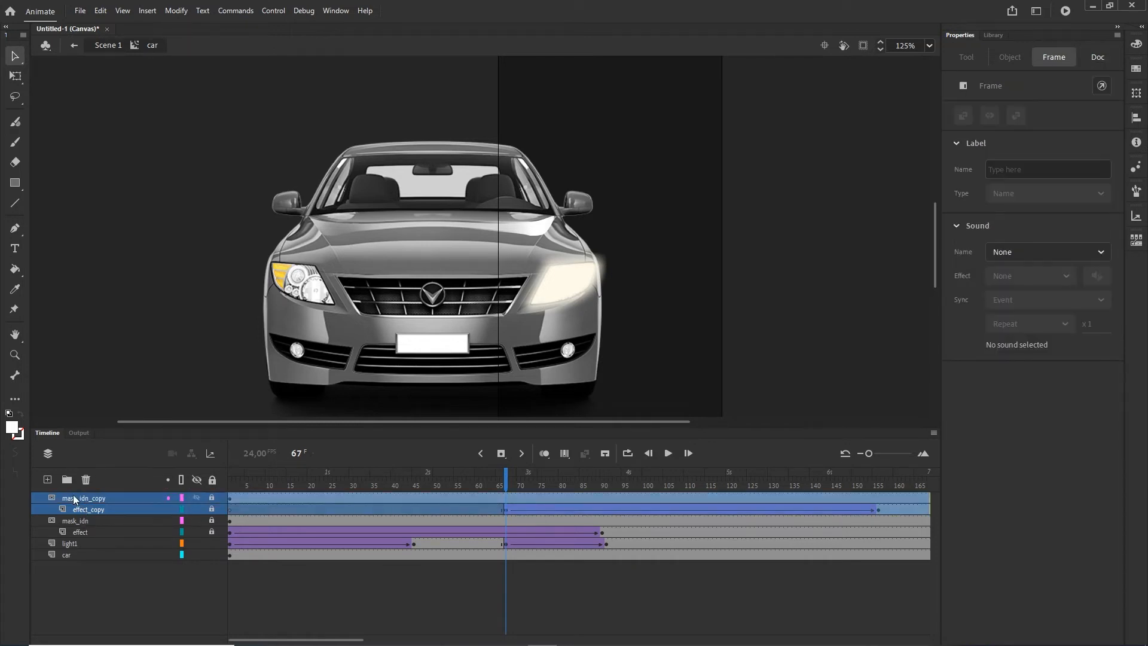
{"action": "right_click", "coordinate": [73, 501]}
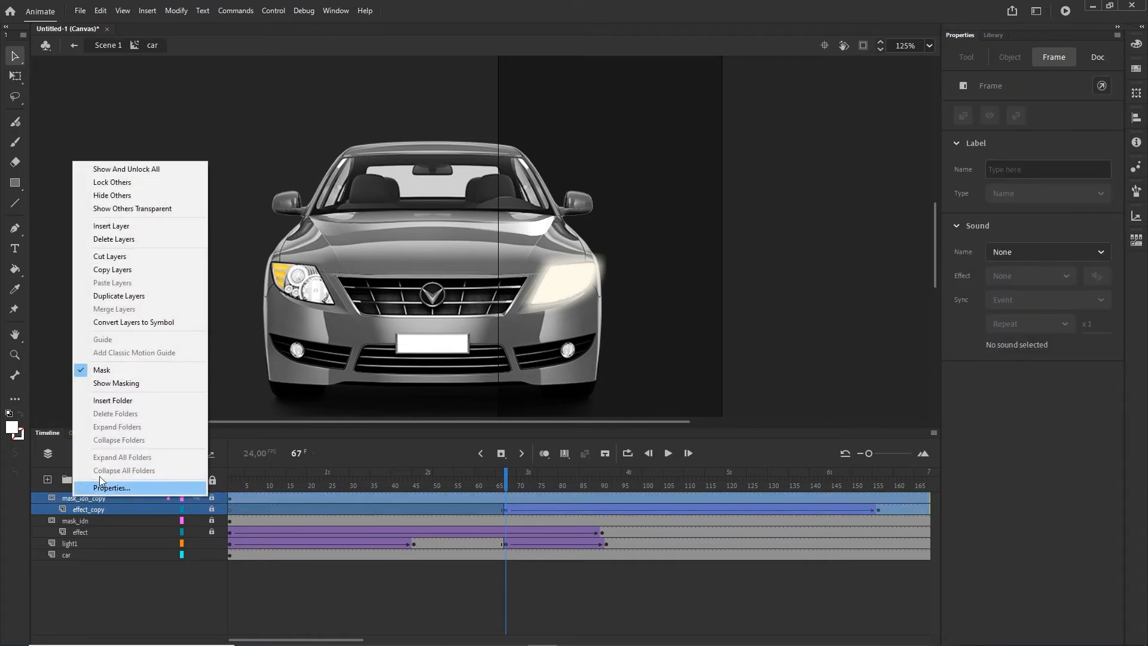
{"action": "left_click", "coordinate": [123, 299]}
{"action": "left_click", "coordinate": [784, 604]}
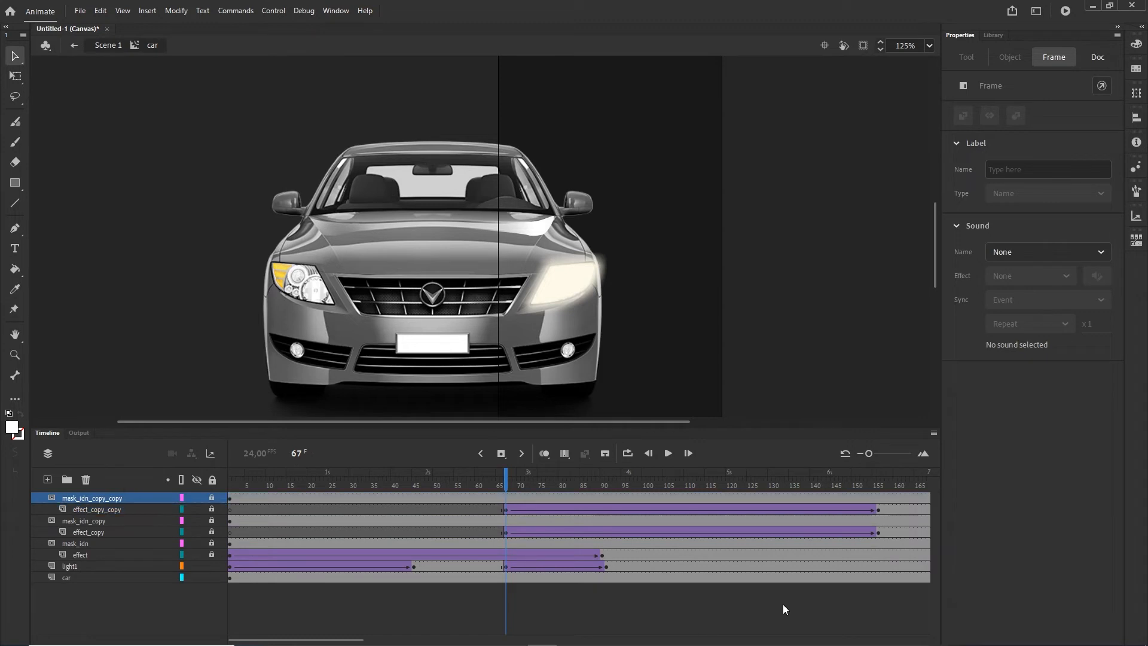
- Shift the whole tween on the effect_copy_copy layer to start at frame 31 and return the playhead to frame 1
{"action": "left_click", "coordinate": [879, 510]}
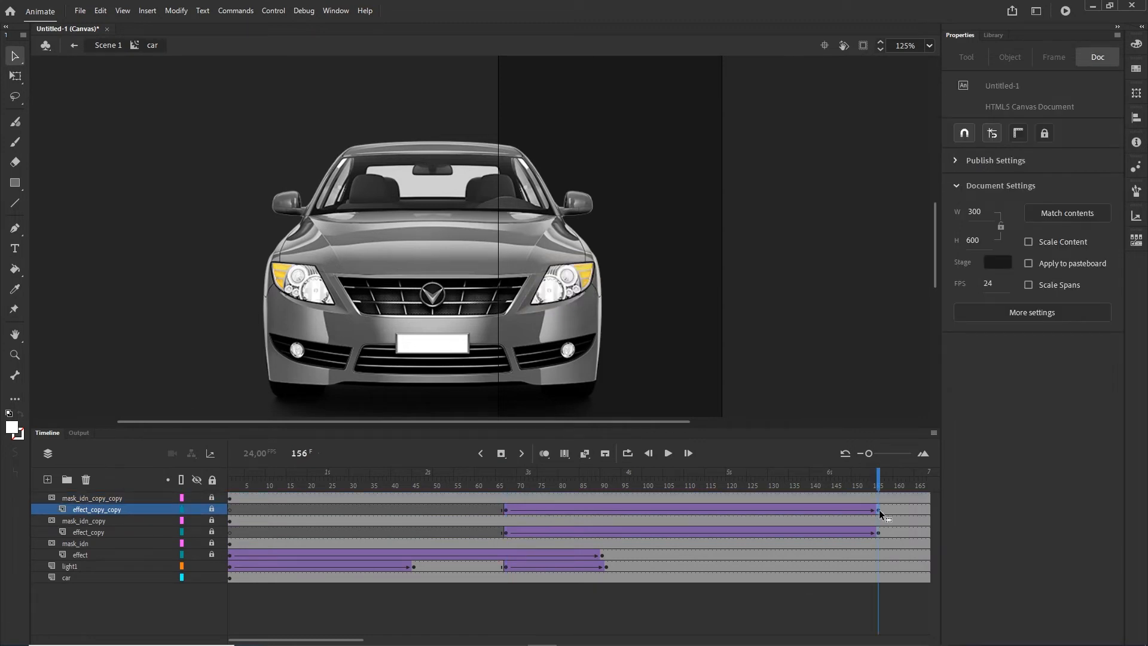
{"action": "left_click", "coordinate": [505, 510]}
{"action": "left_click_drag", "start_coordinate": [506, 508], "coordinate": [357, 508]}
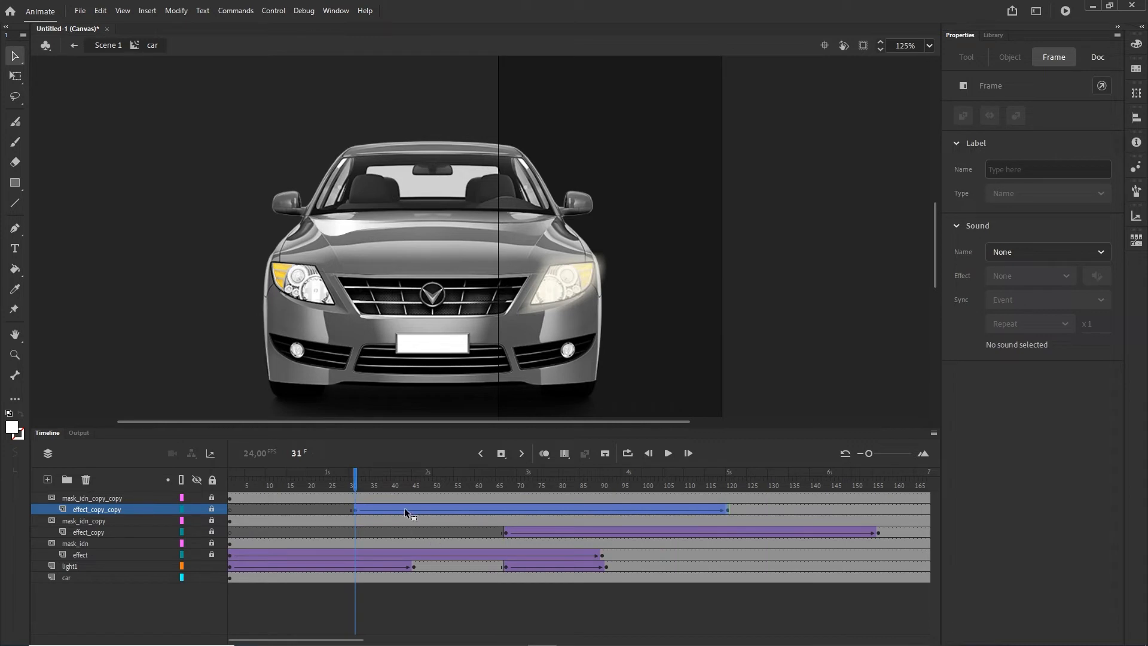
{"action": "left_click_drag", "start_coordinate": [358, 478], "coordinate": [189, 478]}
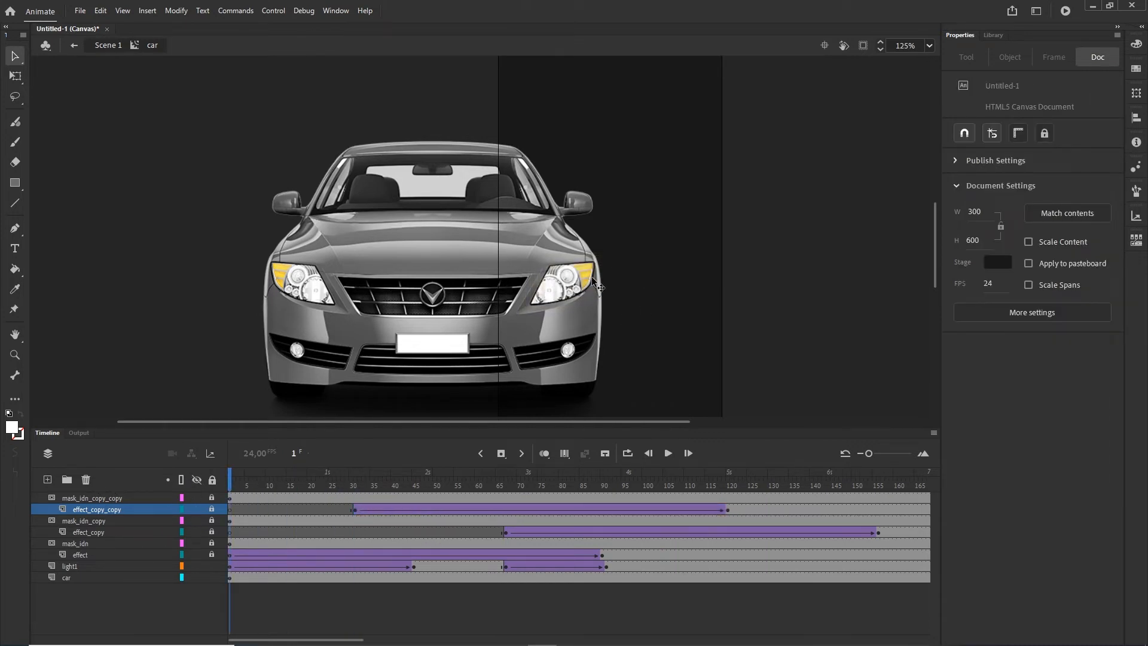
- Add a layer above mask_idn_copy_copy and outline the headlight beside the grille's left end with the Pen tool
{"action": "left_click", "coordinate": [89, 502]}
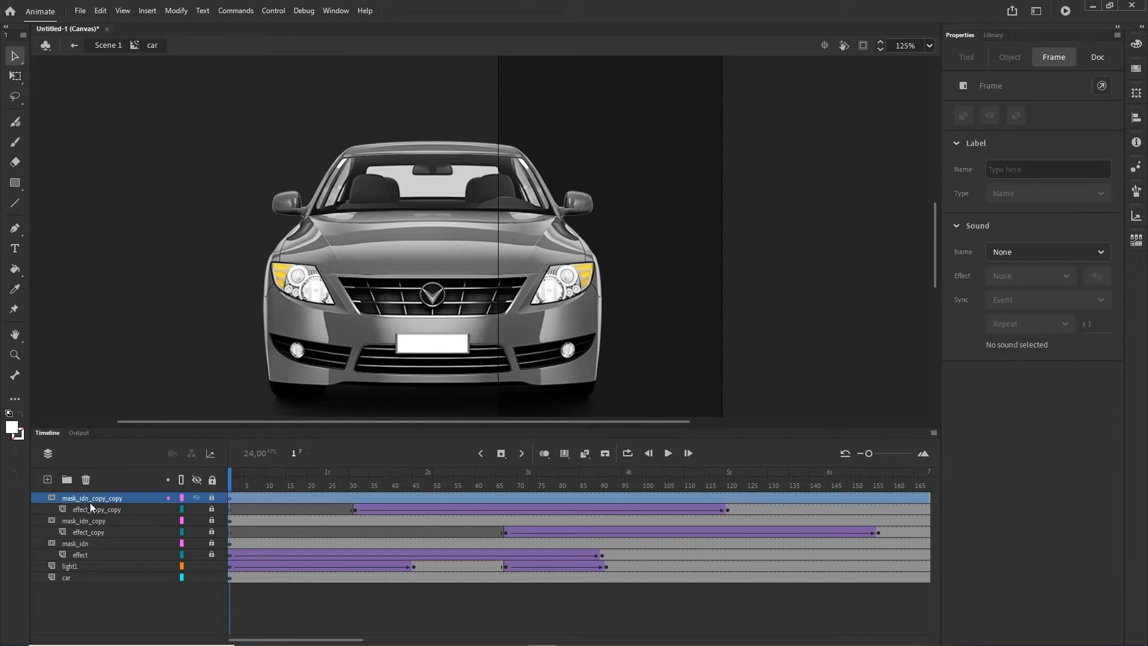
{"action": "left_click", "coordinate": [47, 481]}
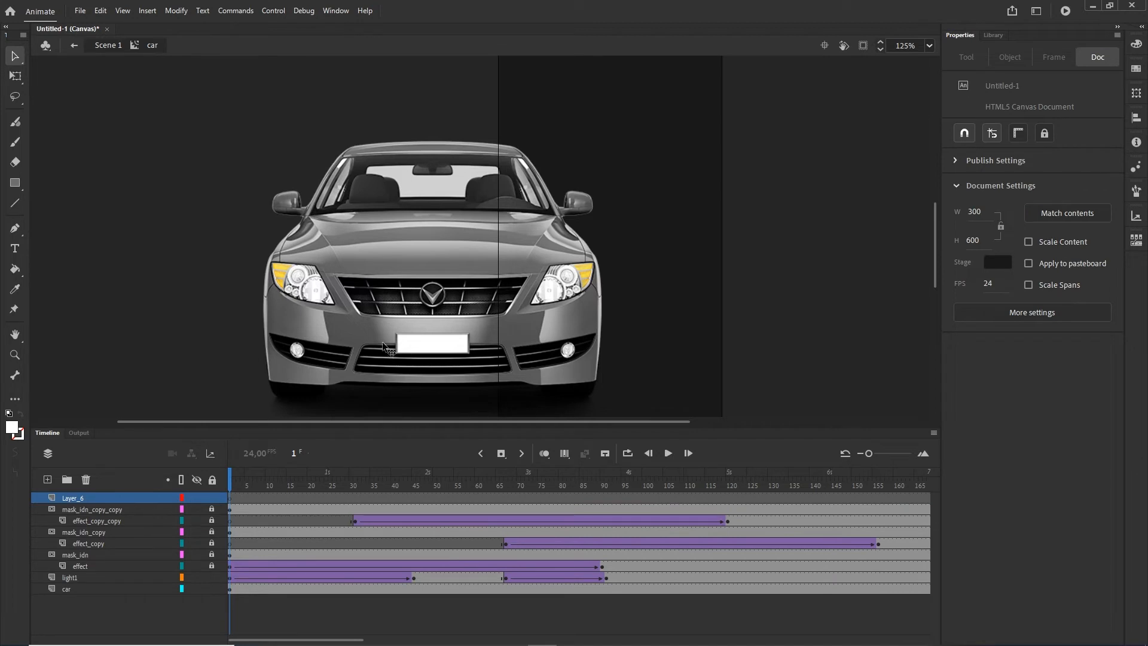
{"action": "scroll", "coordinate": [380, 340], "scroll_direction": "up", "scroll_amount": 2}
{"action": "scroll", "coordinate": [378, 341], "scroll_direction": "up", "scroll_amount": 3}
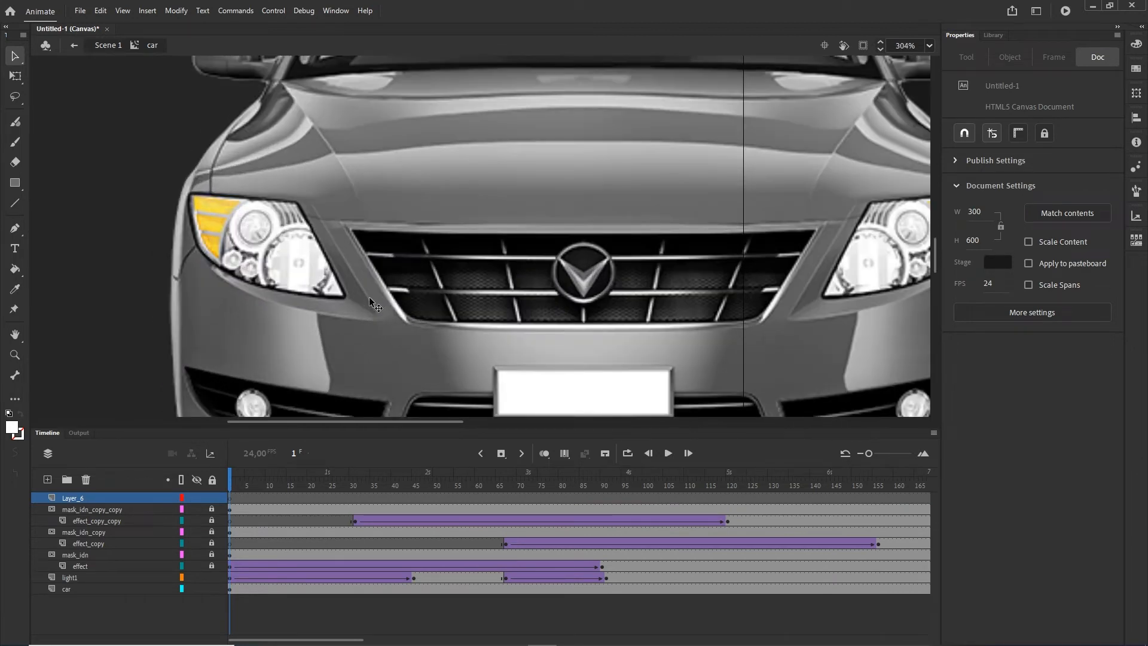
{"action": "key", "text": "p"}
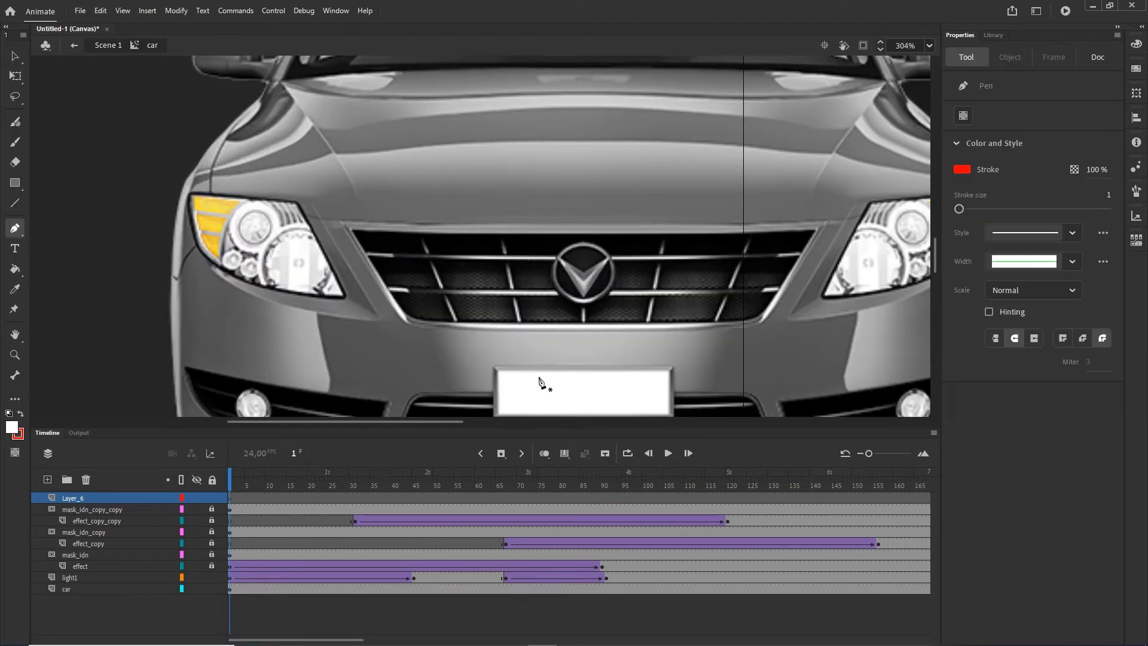
{"action": "left_click", "coordinate": [345, 292]}
{"action": "left_click", "coordinate": [297, 204]}
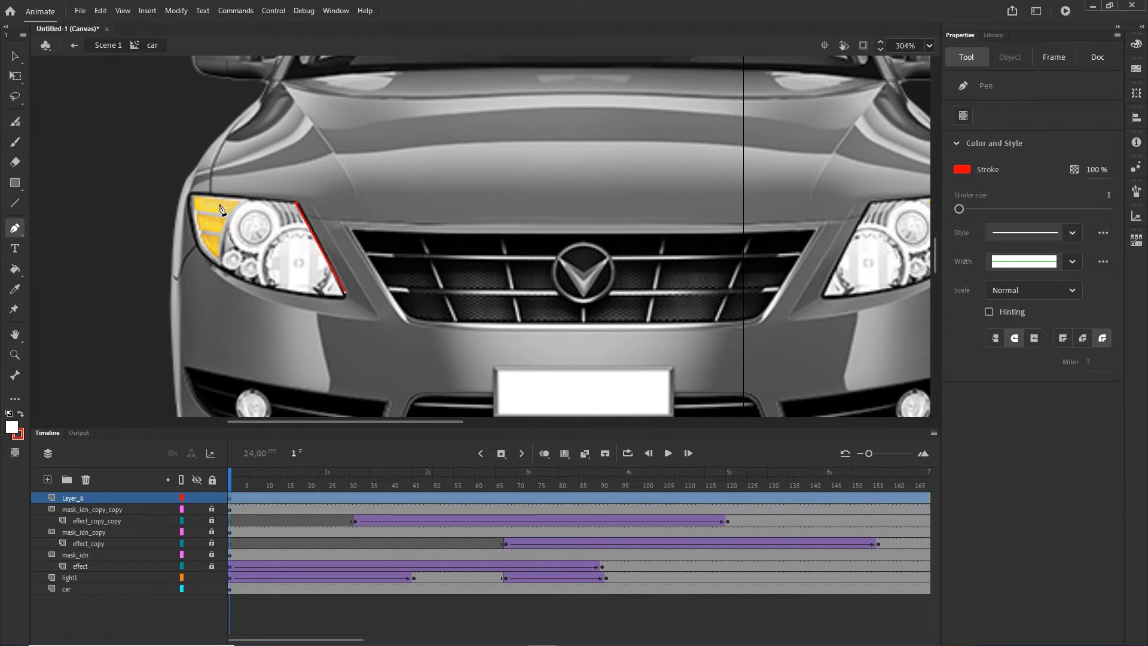
{"action": "left_click", "coordinate": [192, 194]}
{"action": "left_click", "coordinate": [344, 293]}
- Fill the headlight outline with white and remove its red stroke
{"action": "key", "text": "k"}
{"action": "left_click", "coordinate": [285, 263]}
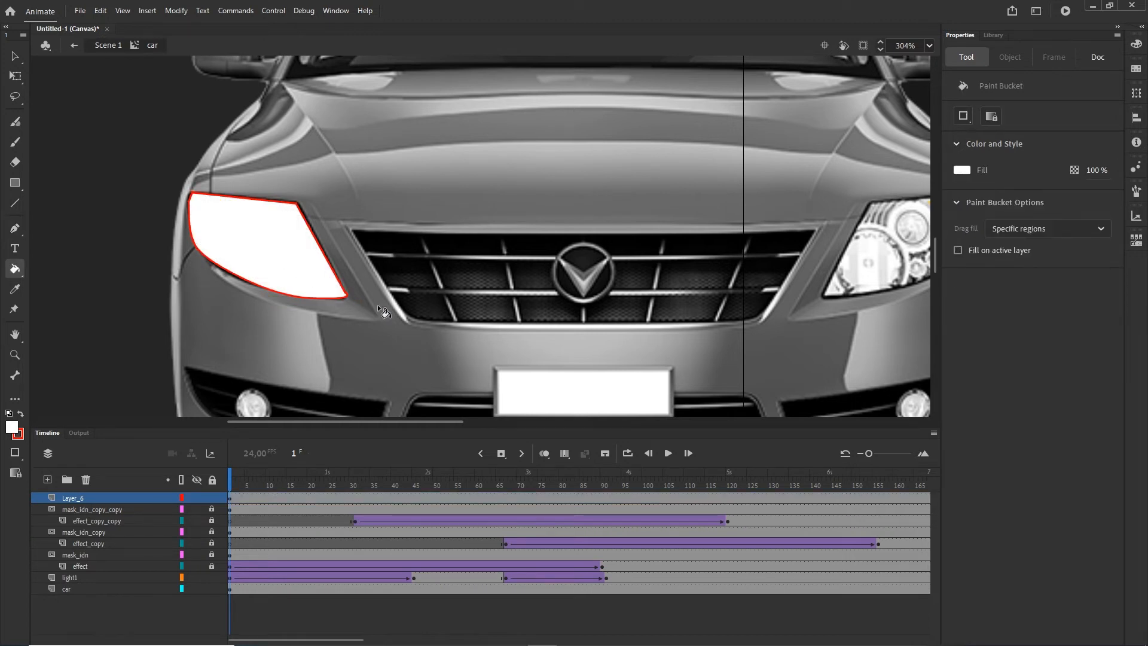
{"action": "left_click", "coordinate": [23, 60]}
{"action": "left_click", "coordinate": [242, 242]}
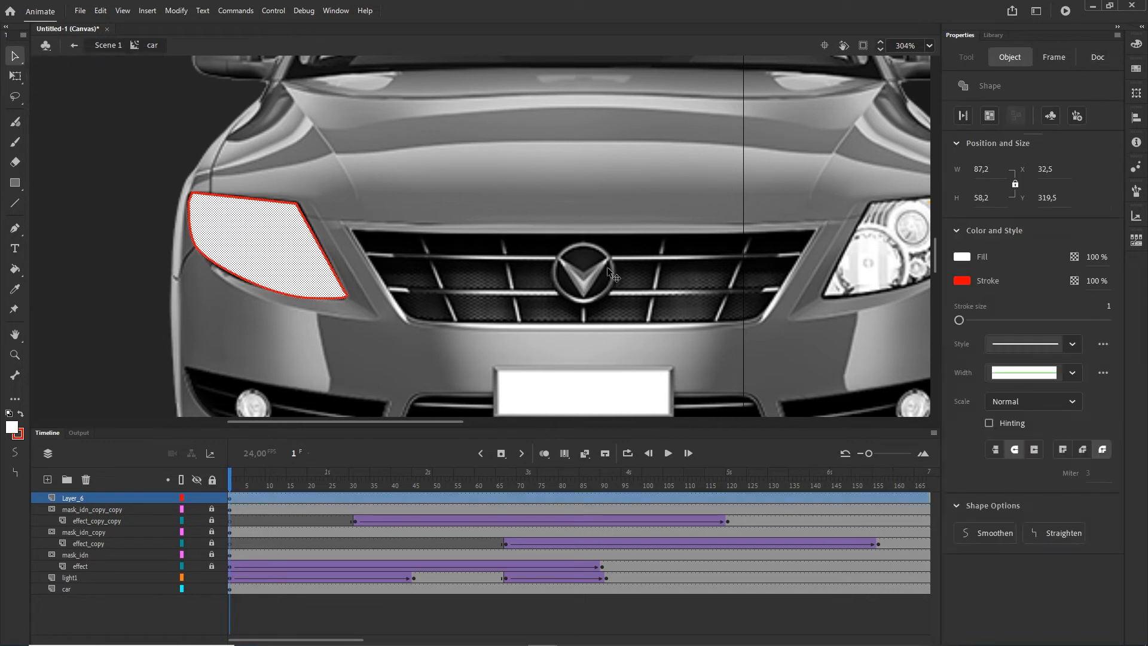
{"action": "left_click", "coordinate": [968, 280]}
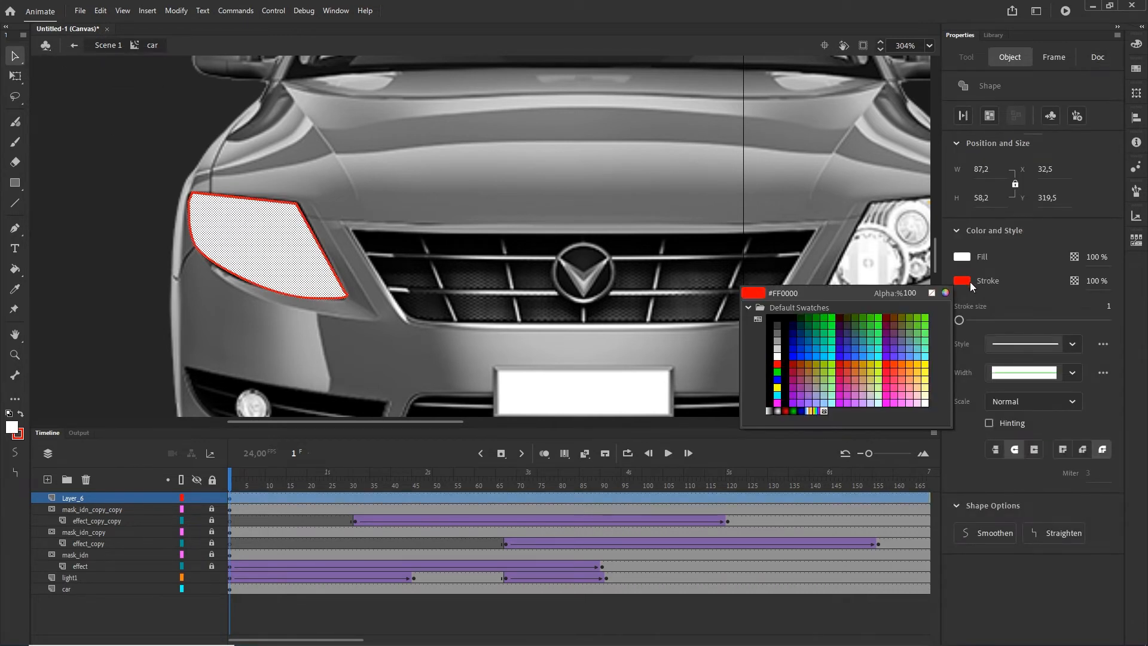
{"action": "left_click", "coordinate": [932, 294]}
{"action": "left_click", "coordinate": [131, 612]}
- Convert the headlight shape to a movie clip symbol and add a Blur filter of 22 to it
{"action": "left_click", "coordinate": [302, 262]}
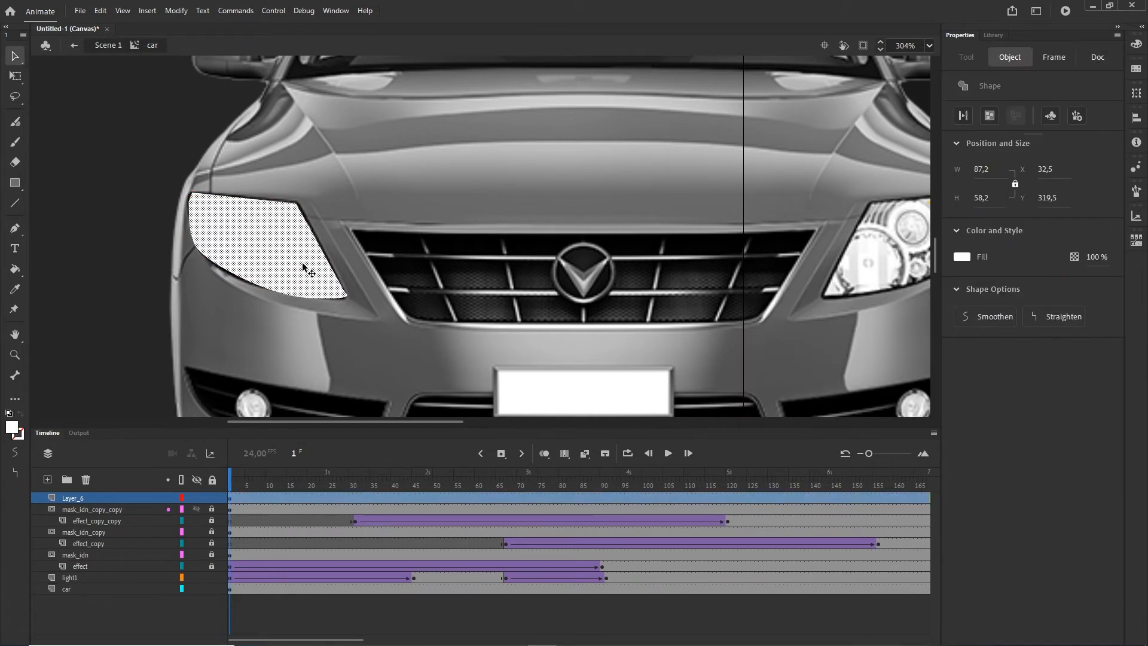
{"action": "key", "text": "F8"}
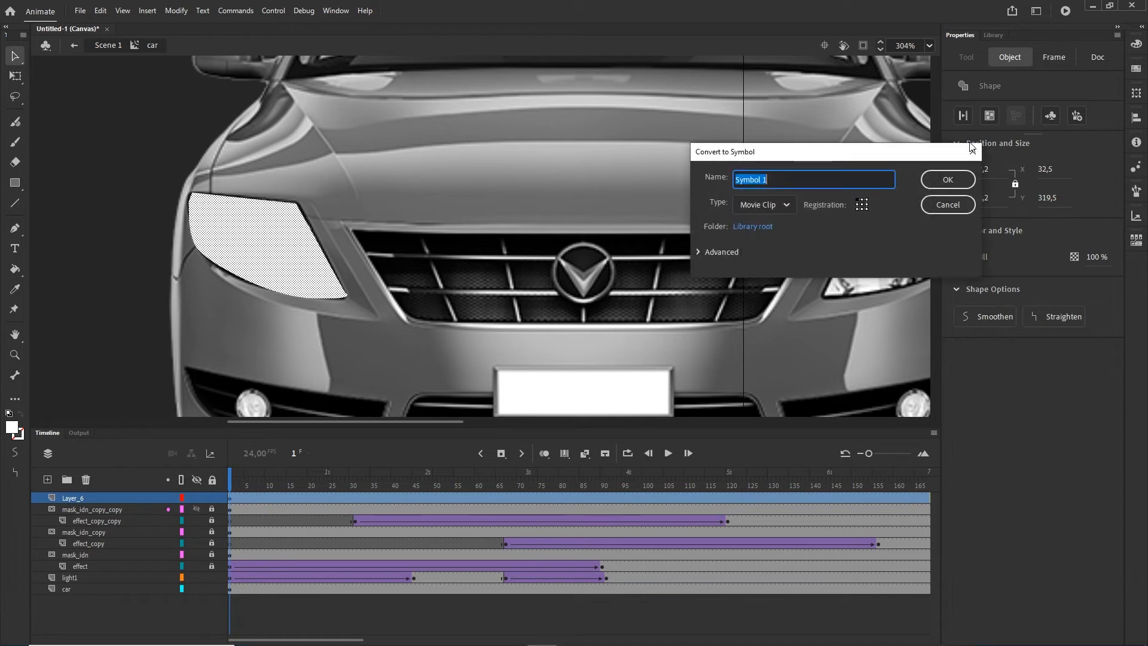
{"action": "left_click", "coordinate": [949, 180]}
{"action": "scroll", "coordinate": [479, 236], "scroll_direction": "down", "scroll_amount": 3}
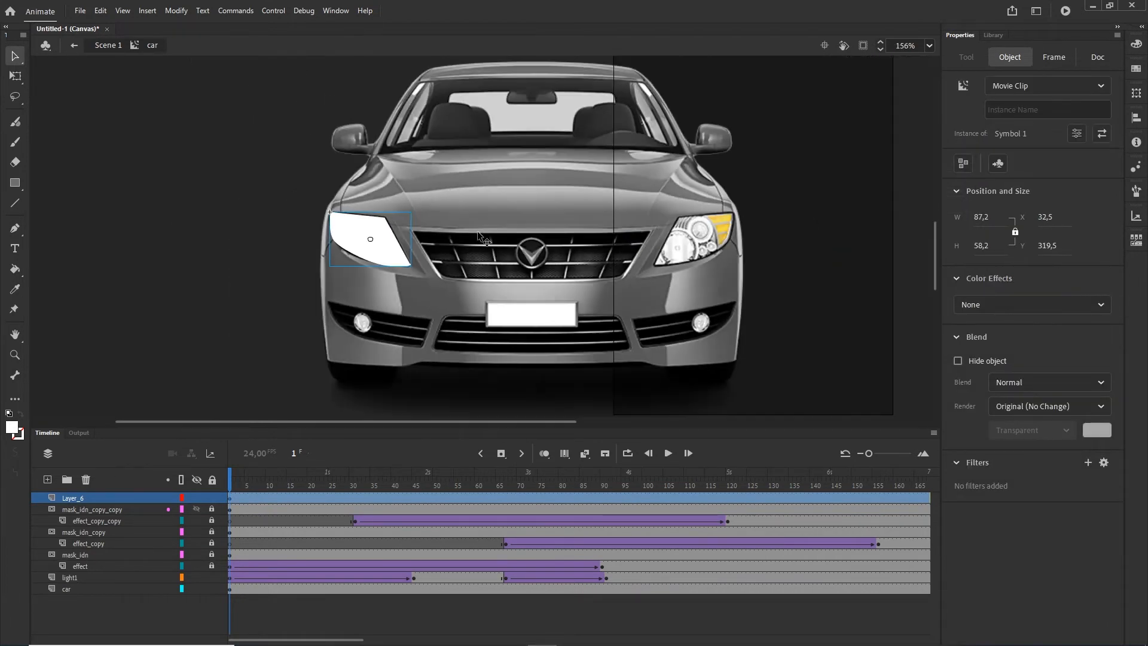
{"action": "left_click", "coordinate": [1087, 463]}
{"action": "left_click", "coordinate": [1041, 499]}
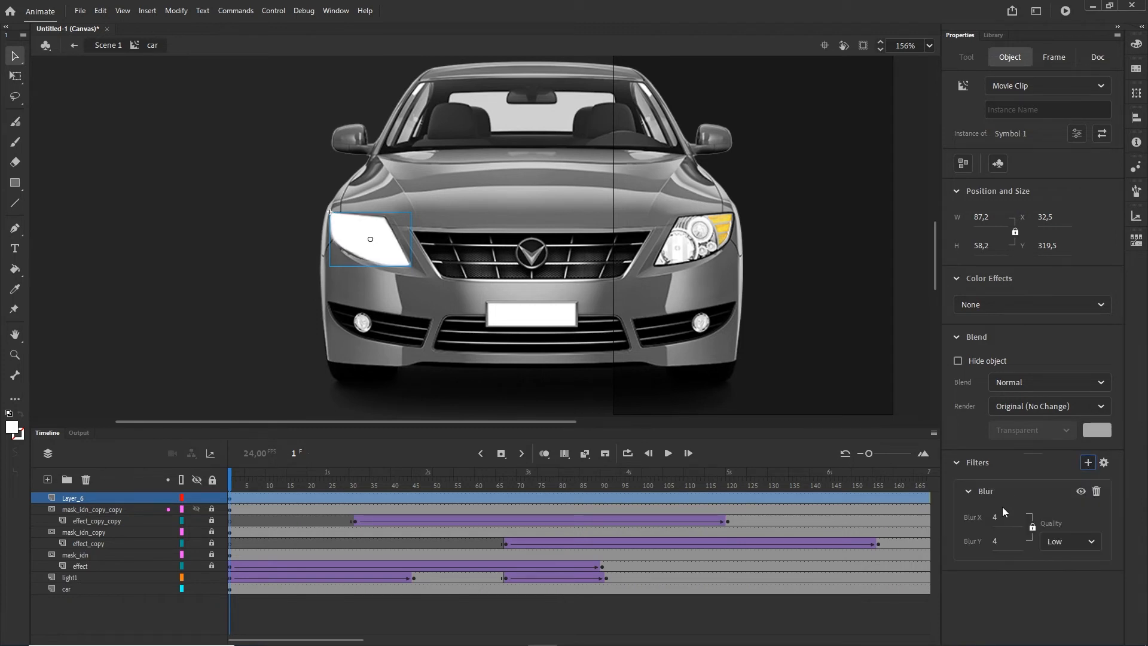
{"action": "mouse_move", "coordinate": [996, 521]}
{"action": "left_mouse_down"}
{"action": "mouse_move", "coordinate": [1033, 526]}
{"action": "mouse_move", "coordinate": [1006, 524]}
{"action": "left_mouse_up"}
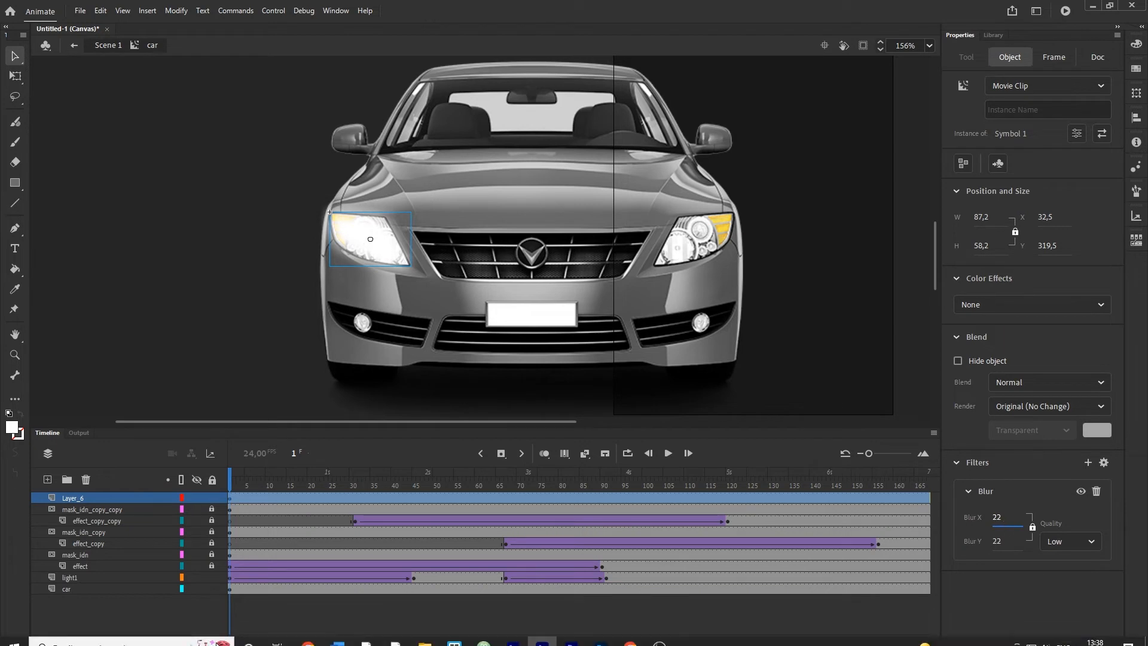
- Enlarge the blurred headlight clip about its center to about 111.8 by 74.6 so the glow spills past the lamp
{"action": "left_click", "coordinate": [84, 501]}
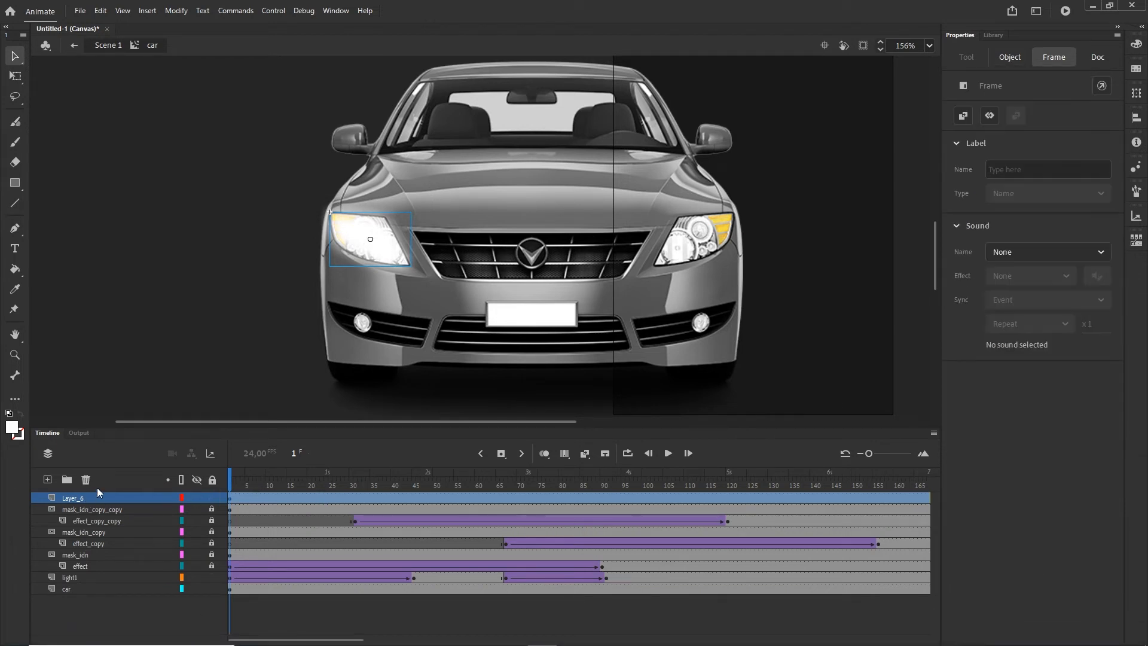
{"action": "key", "text": "q"}
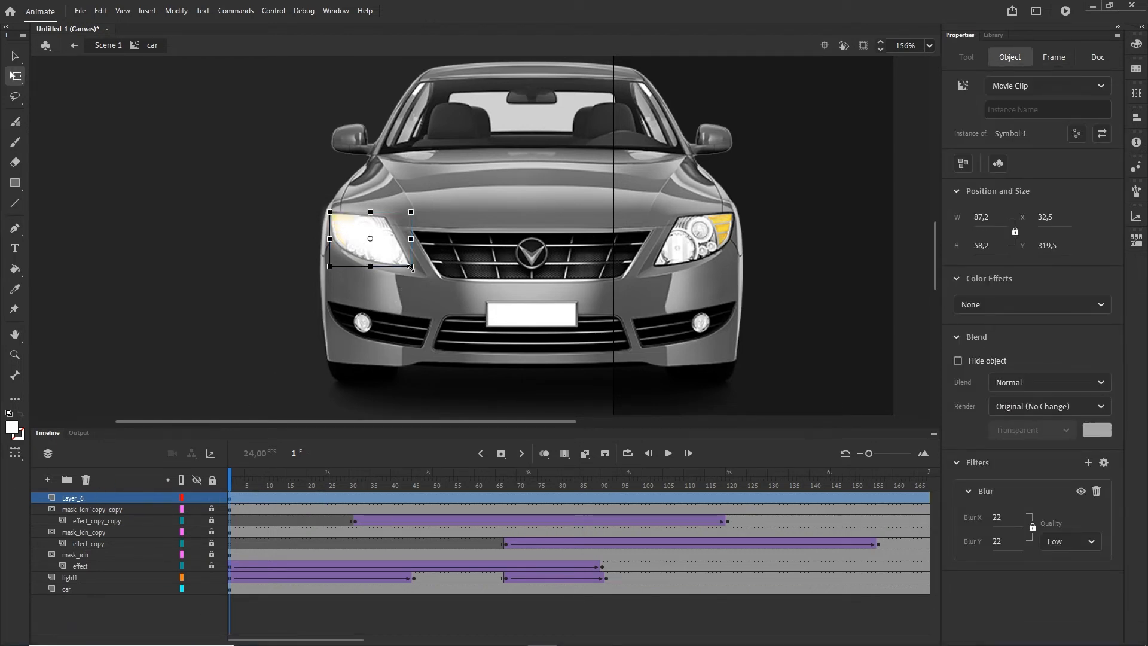
{"action": "left_click_drag", "start_coordinate": [411, 266], "coordinate": [421, 275]}
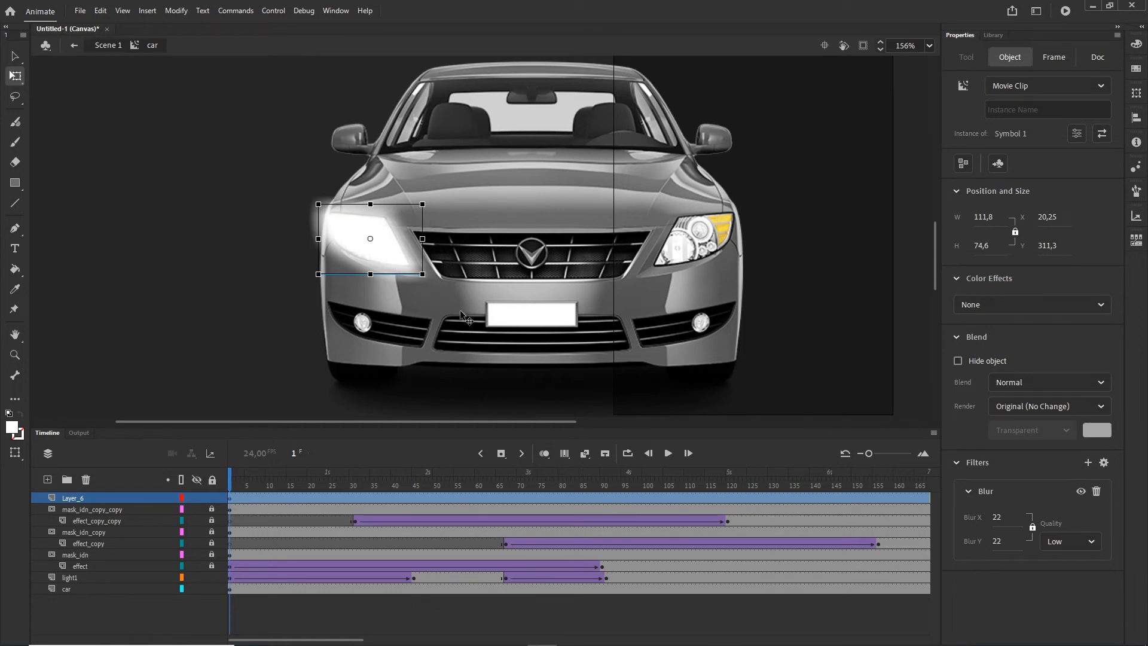
{"action": "left_click", "coordinate": [207, 620]}
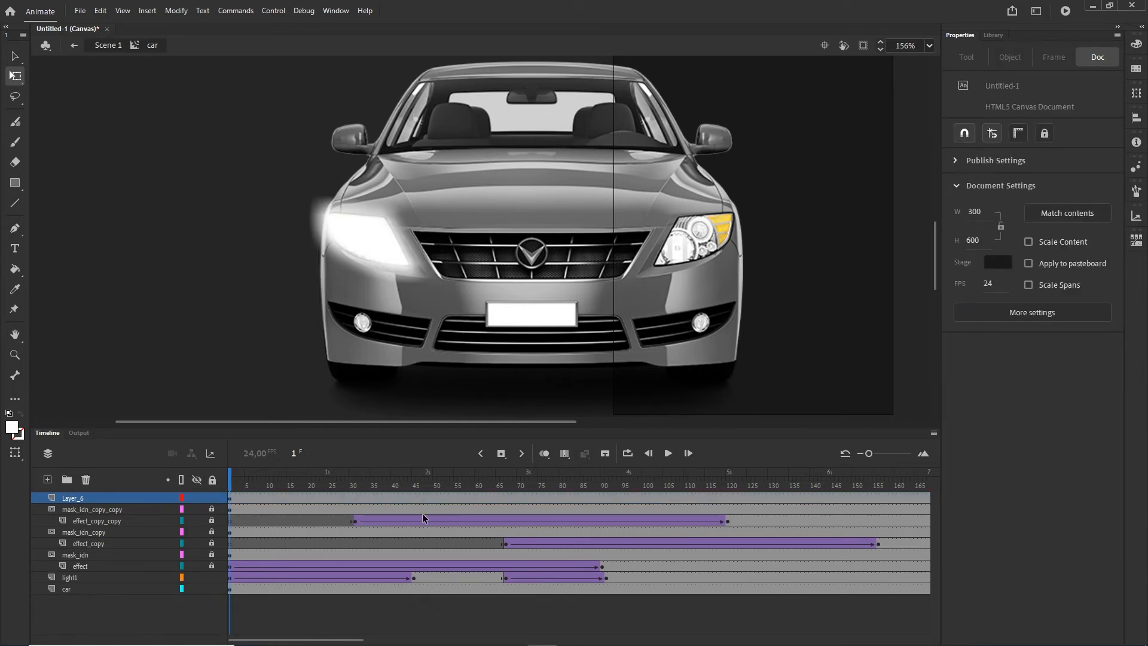
- Move the first keyframe of Layer_6 to frame 131 and add a second keyframe at about frame 150
{"action": "left_click", "coordinate": [231, 502]}
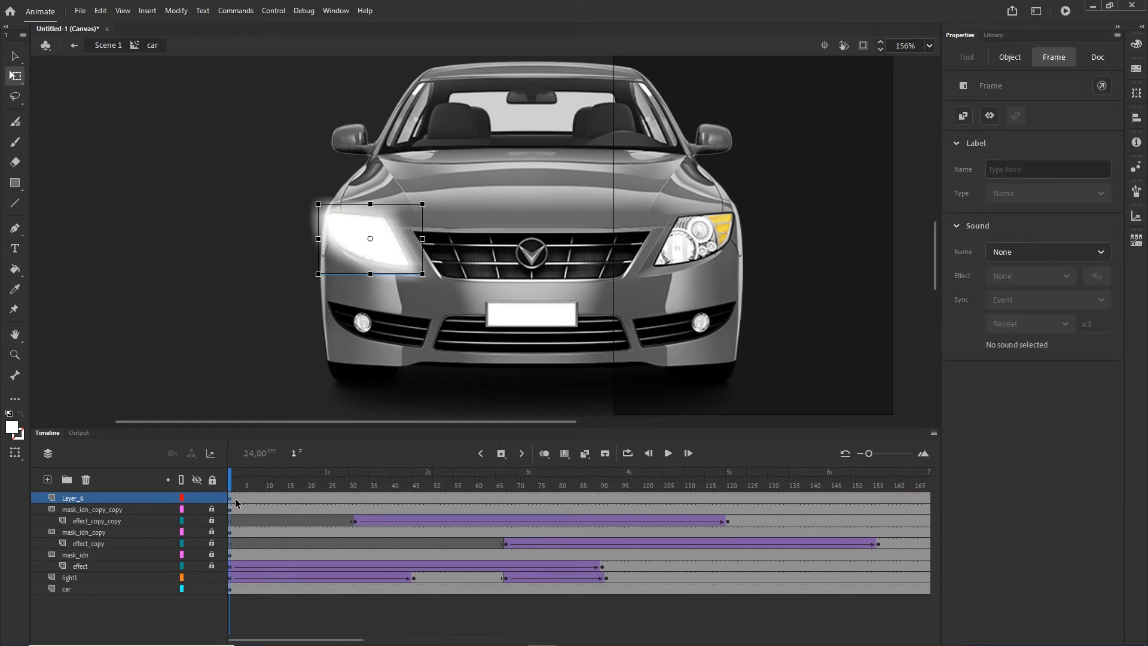
{"action": "left_click", "coordinate": [845, 499]}
{"action": "left_click_drag", "start_coordinate": [353, 640], "coordinate": [440, 635]}
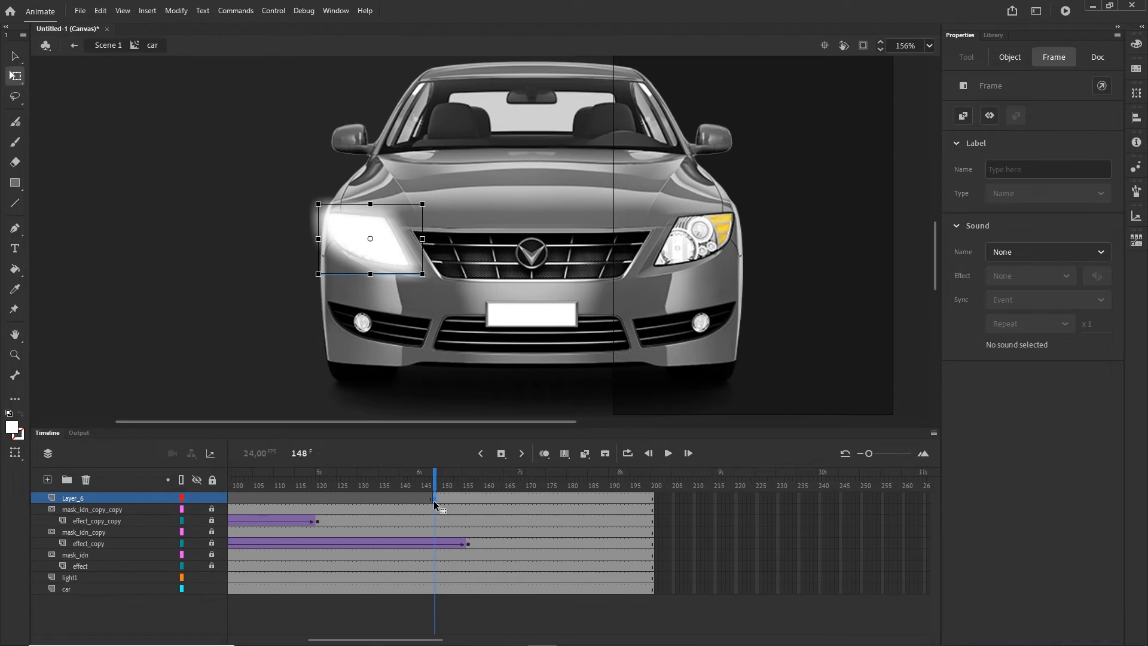
{"action": "left_click_drag", "start_coordinate": [433, 501], "coordinate": [364, 499]}
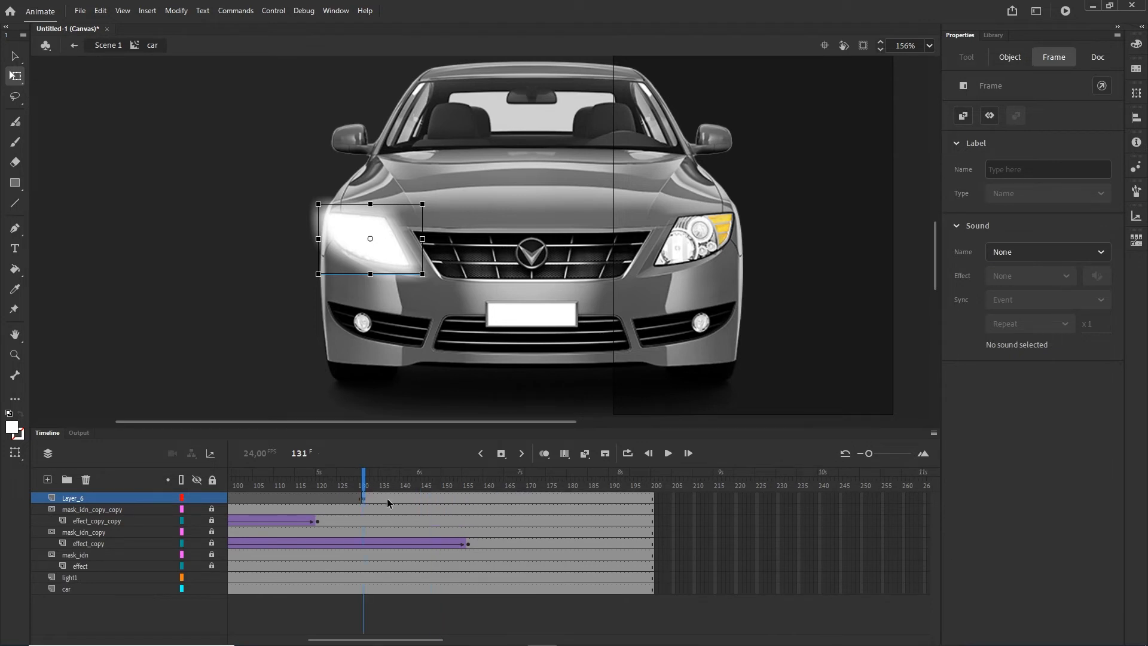
{"action": "left_click", "coordinate": [443, 498]}
{"action": "left_click", "coordinate": [364, 499]}
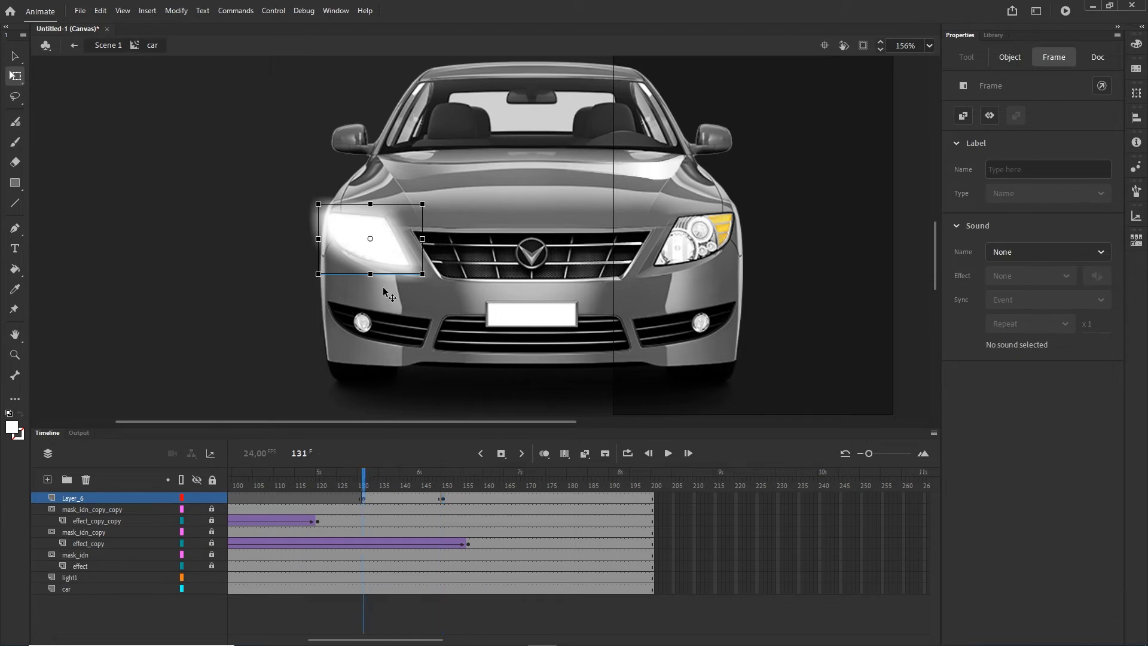
- Set the headlight glow's alpha to 0% at frame 131 and create a classic tween to the next keyframe
{"action": "left_click", "coordinate": [381, 253]}
{"action": "left_click", "coordinate": [1101, 306]}
{"action": "left_click", "coordinate": [1008, 398]}
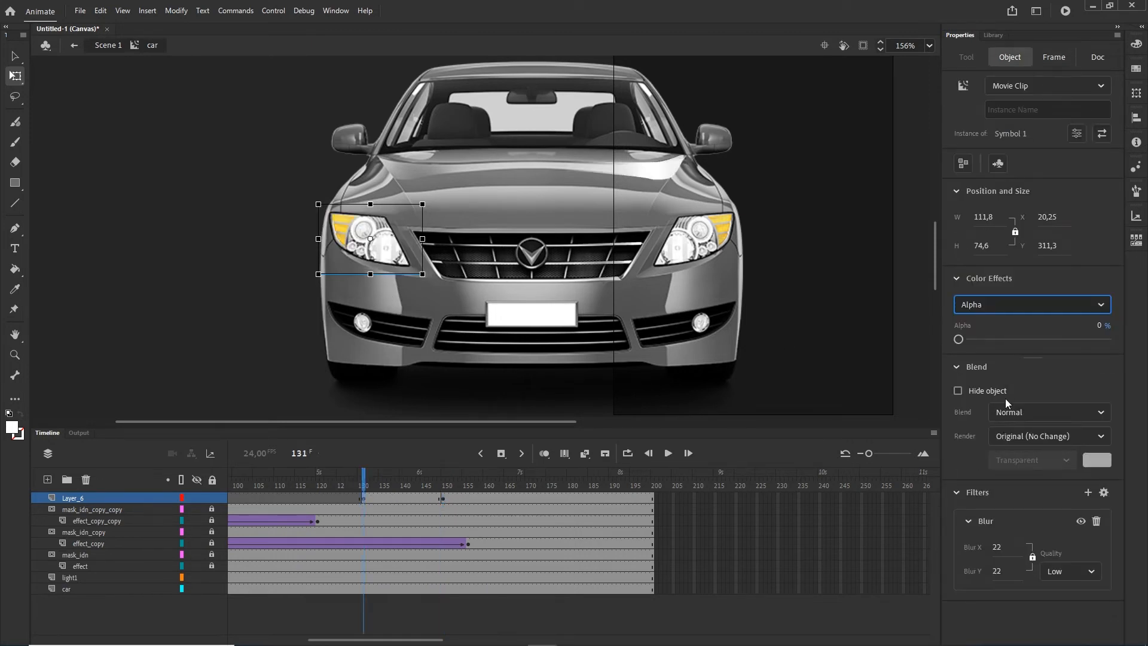
{"action": "right_click", "coordinate": [406, 499]}
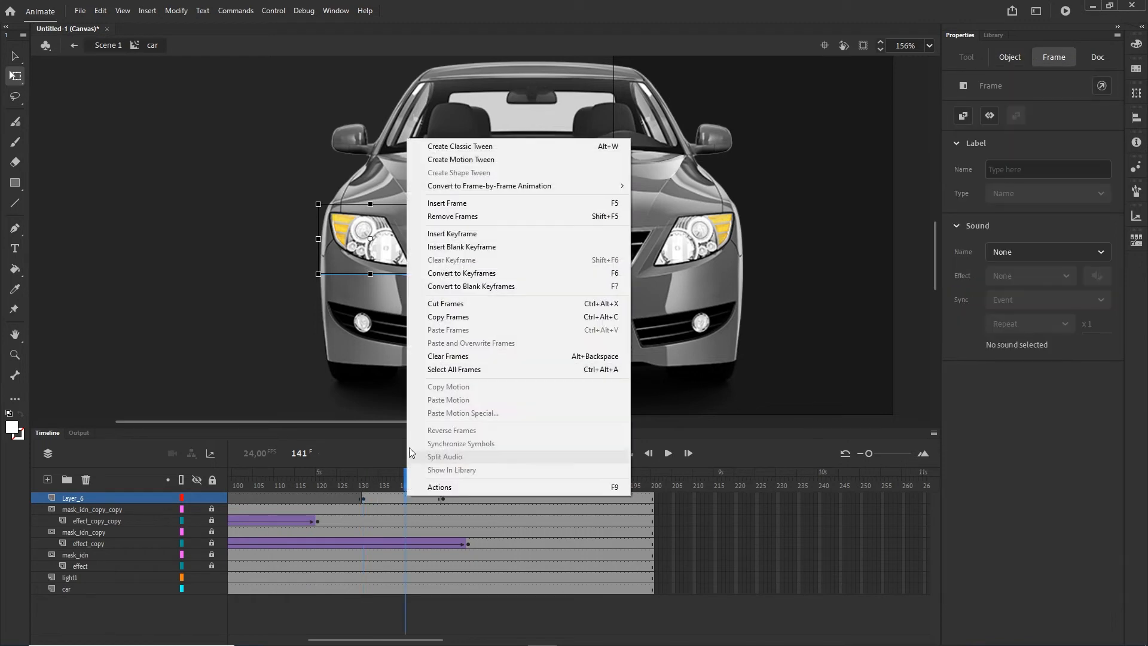
{"action": "left_click", "coordinate": [437, 147]}
{"action": "left_click_drag", "start_coordinate": [411, 485], "coordinate": [469, 485]}
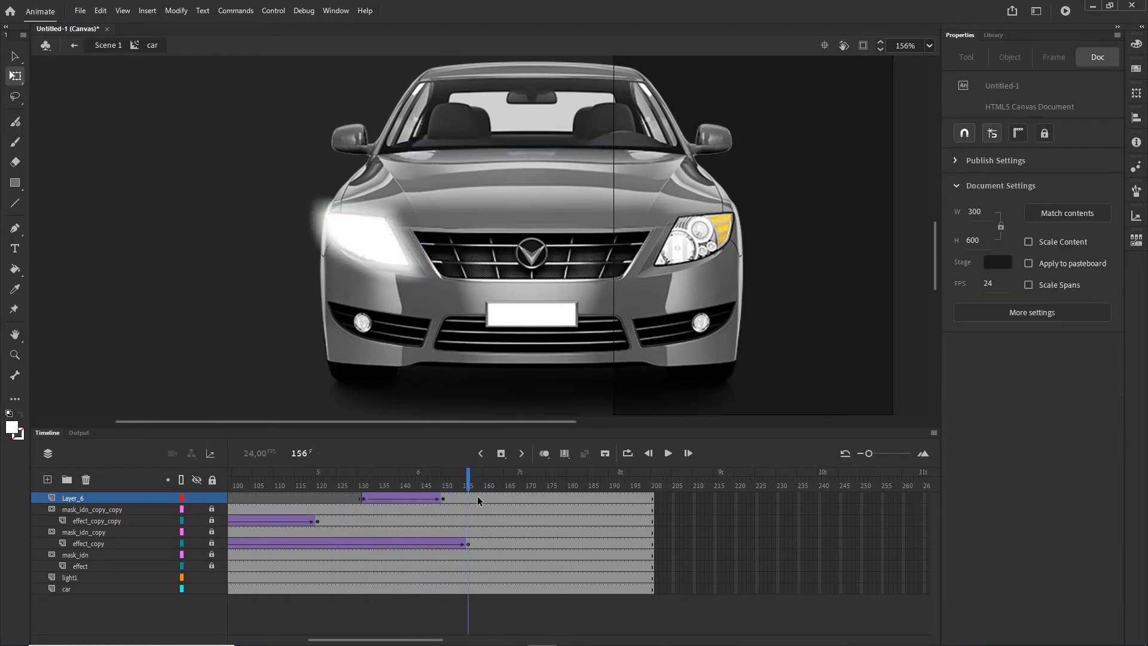
- Test the movie in the browser to check the headlight glow, and return to the car clip's timeline
{"action": "key", "text": "ctrl+Return"}
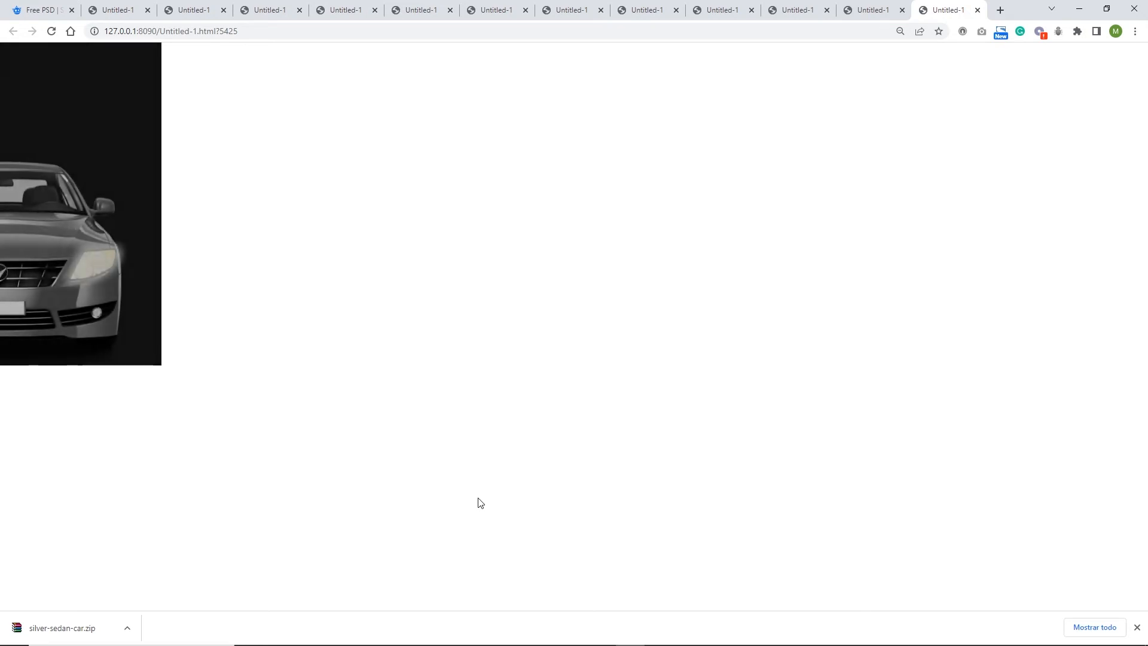
{"action": "mouse_move", "coordinate": [585, 636]}
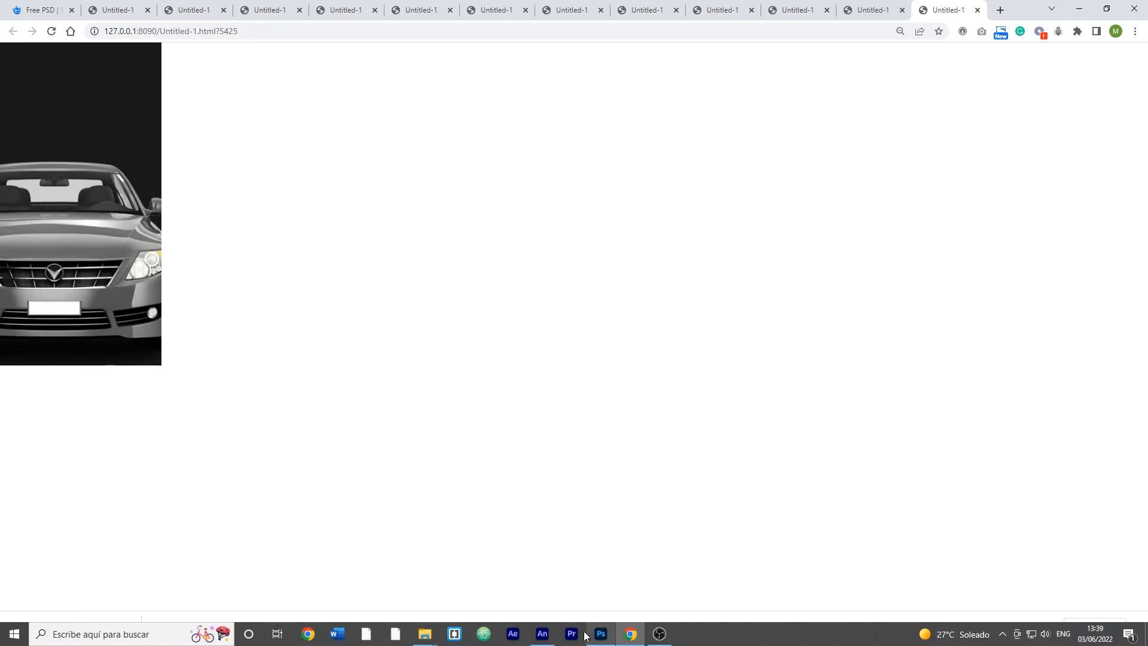
{"action": "left_click", "coordinate": [542, 634]}
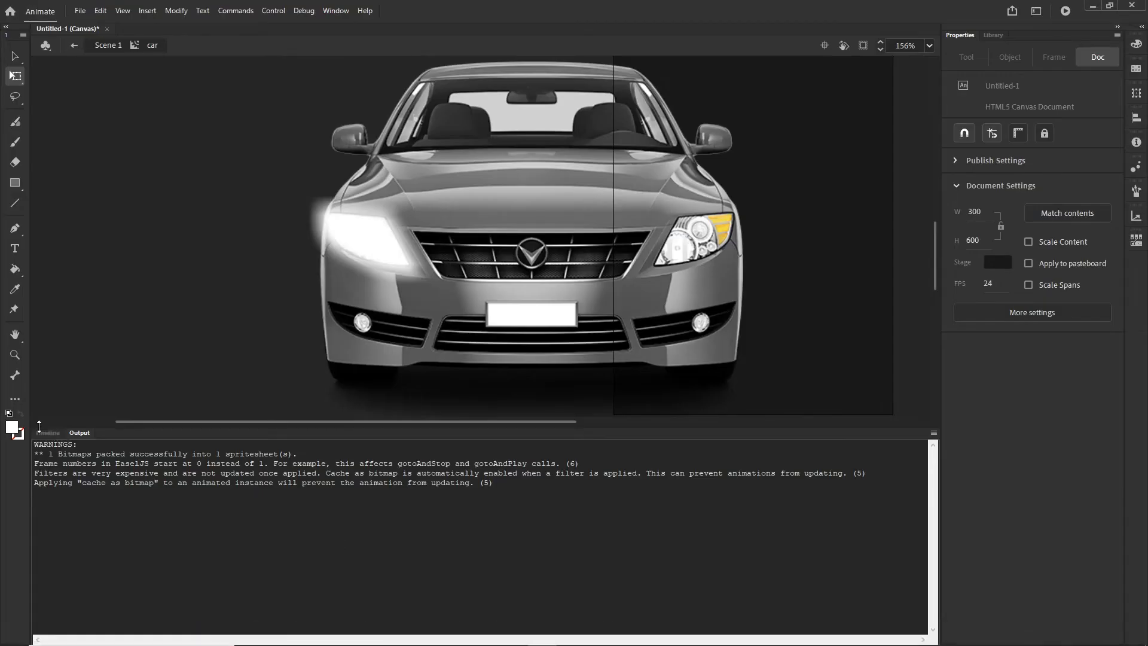
{"action": "left_click", "coordinate": [47, 432]}
- Return the playhead to frame 1 and add a new layer above Layer_6
{"action": "left_click", "coordinate": [461, 474]}
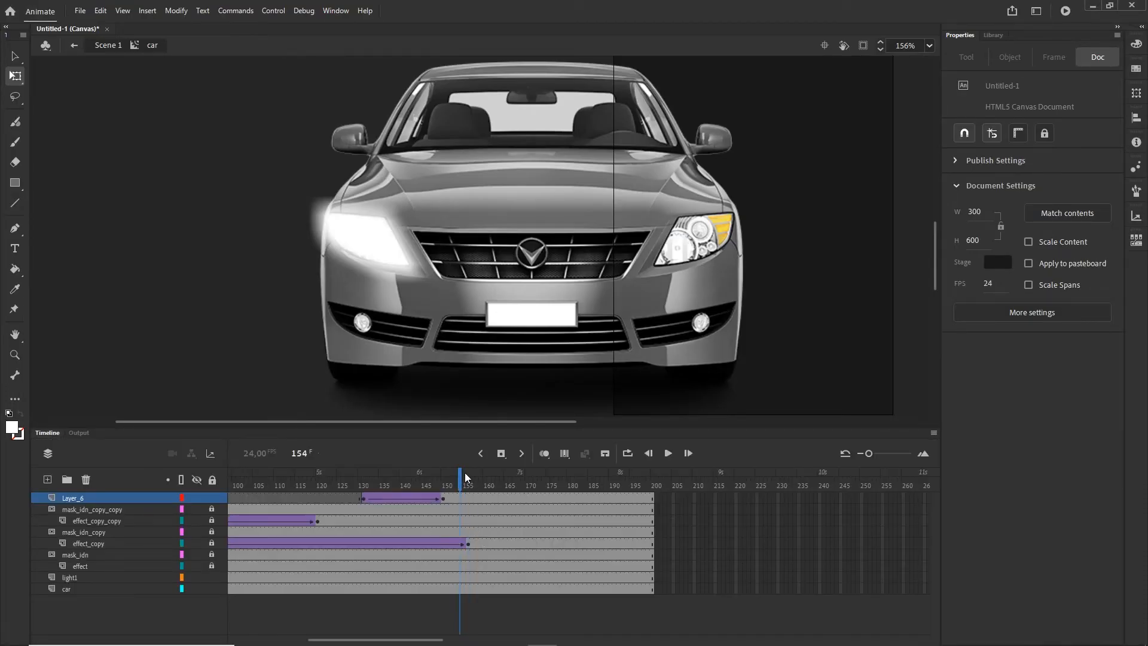
{"action": "key", "text": "ctrl+1"}
{"action": "left_click_drag", "start_coordinate": [580, 207], "coordinate": [585, 298]}
{"action": "left_click_drag", "start_coordinate": [461, 474], "coordinate": [78, 499]}
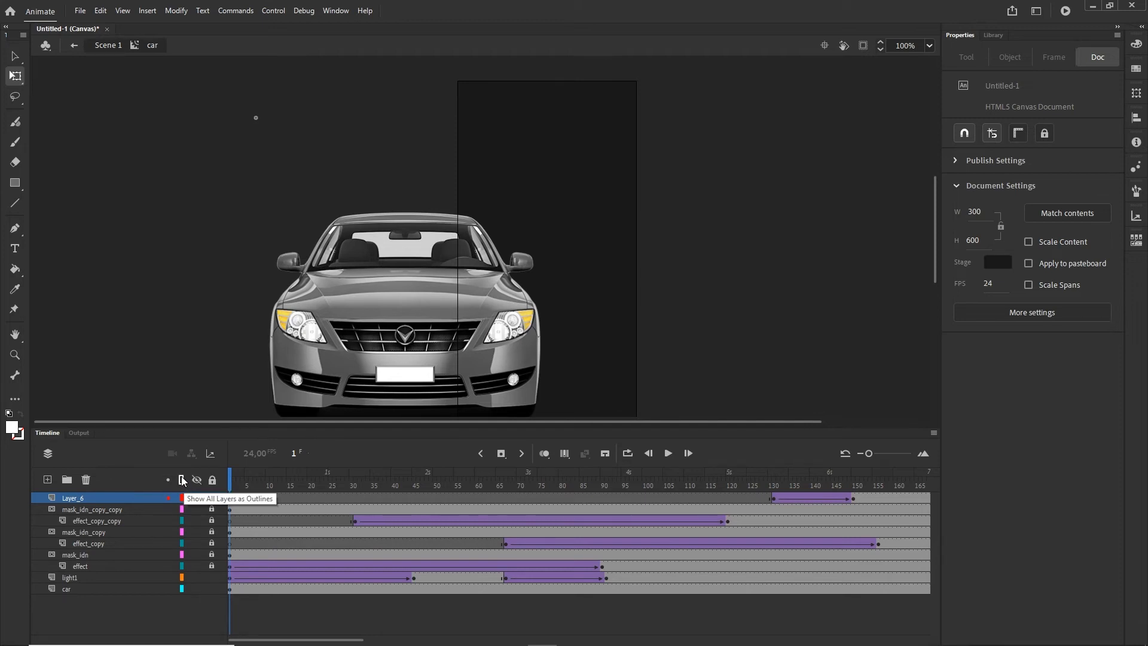
{"action": "left_click", "coordinate": [48, 480]}
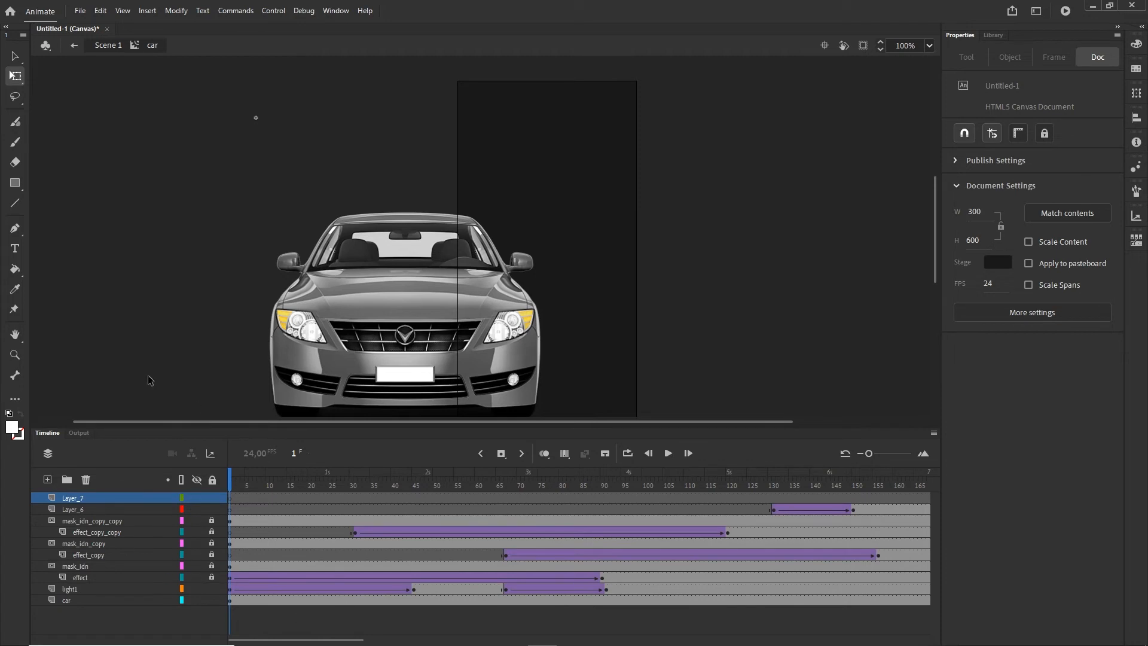
- Draw a white rounded rectangle with a corner radius of 20 and no stroke near the top of the stage on Layer_7
{"action": "left_click", "coordinate": [21, 190]}
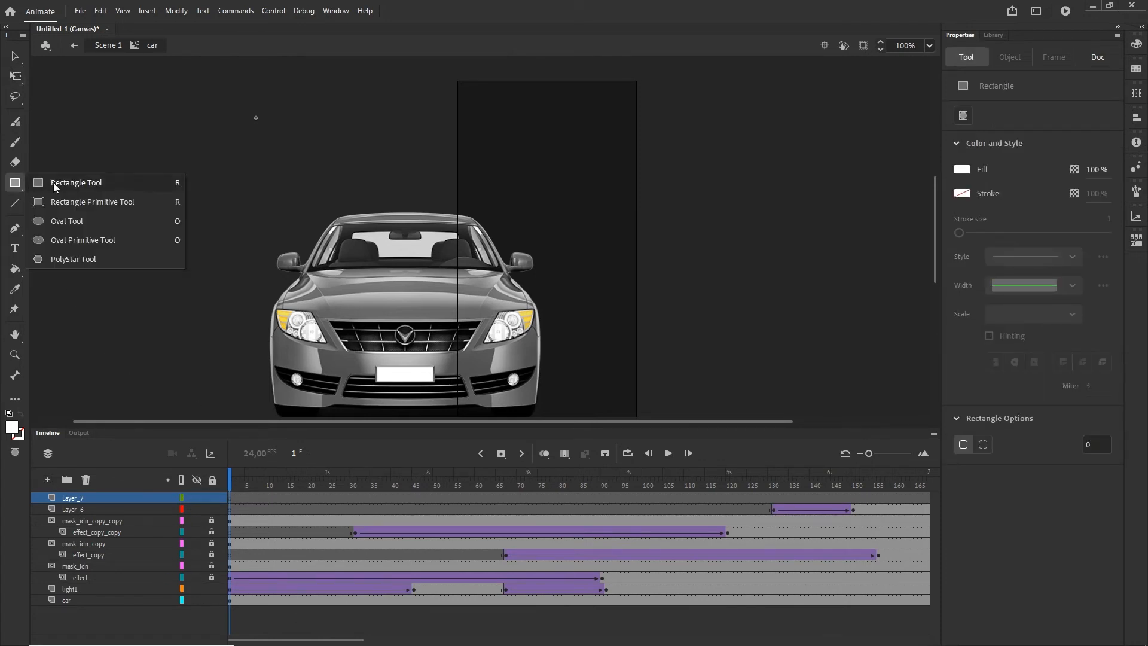
{"action": "left_click", "coordinate": [82, 184]}
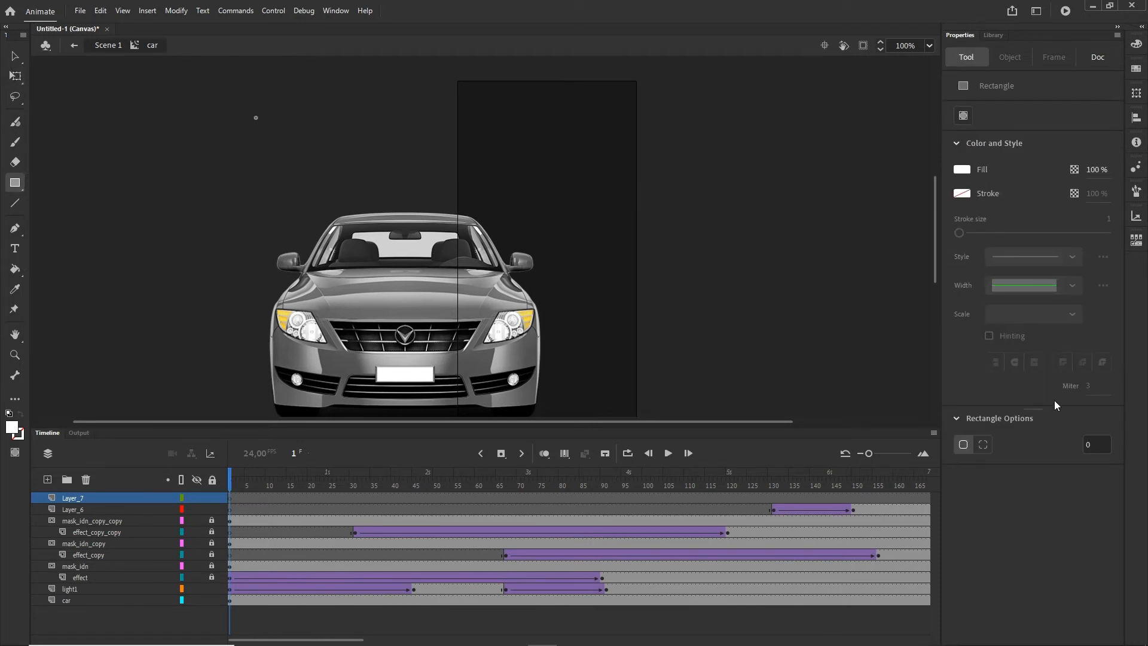
{"action": "left_click", "coordinate": [1096, 443]}
{"action": "key", "text": "Return"}
{"action": "left_click", "coordinate": [966, 172]}
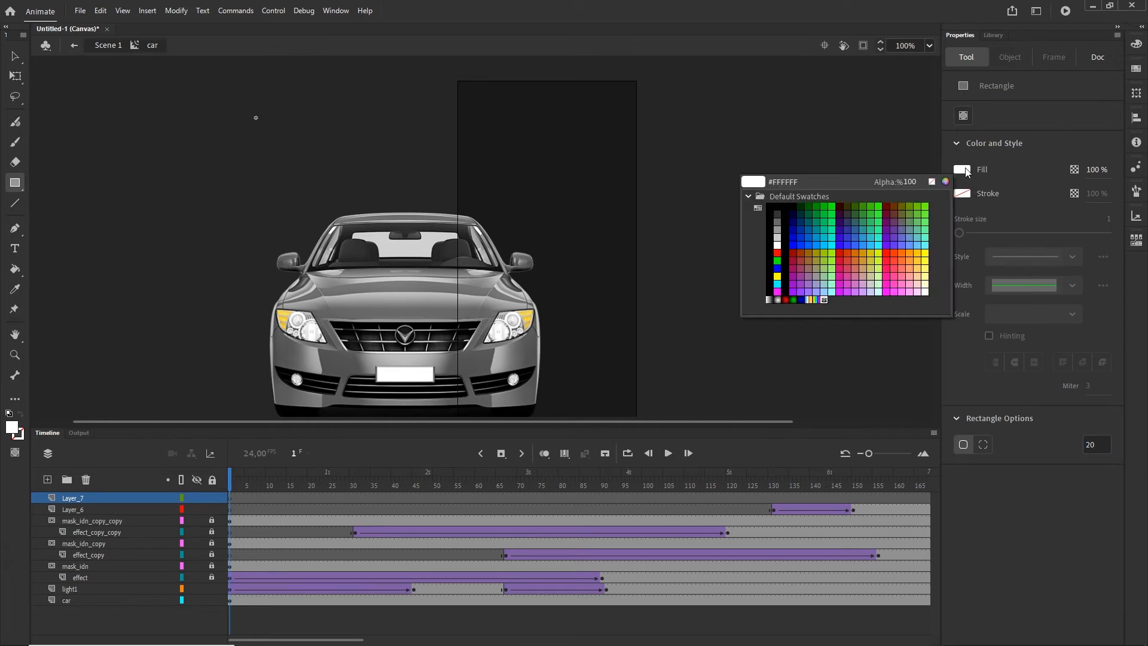
{"action": "left_click", "coordinate": [777, 244]}
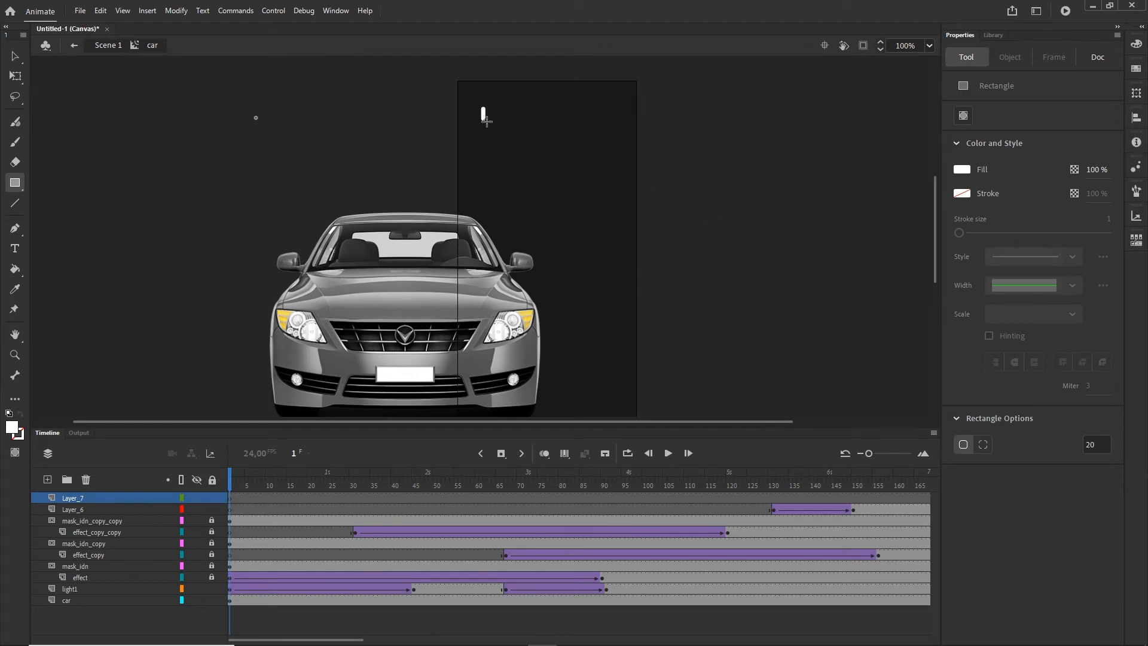
{"action": "left_click_drag", "start_coordinate": [487, 121], "coordinate": [614, 153]}
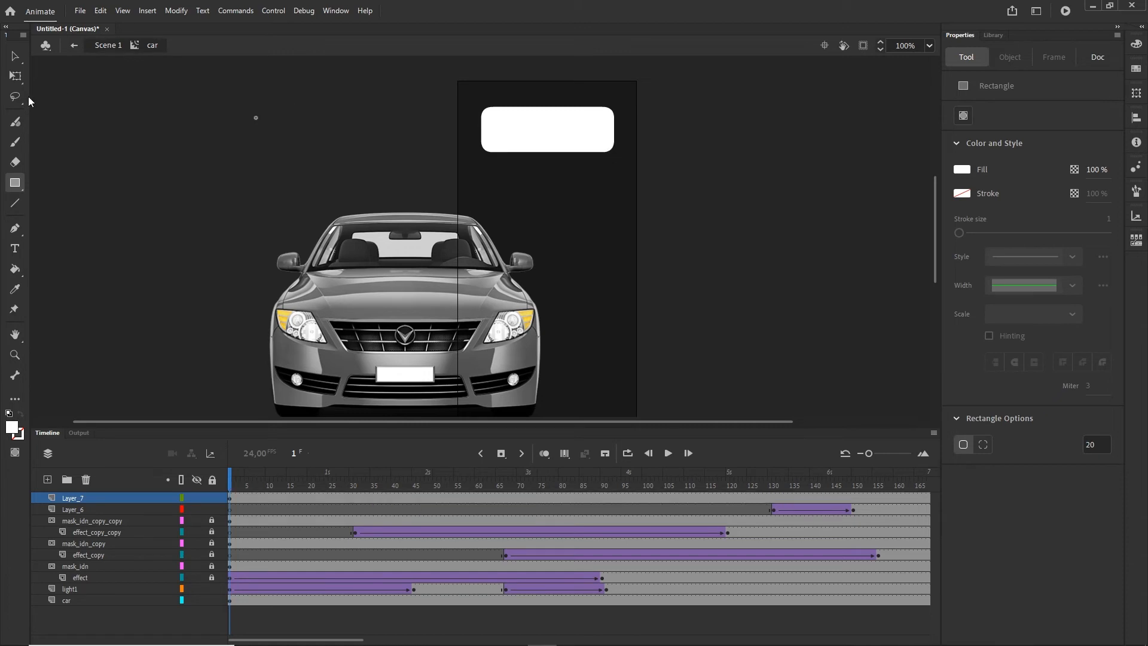
- Add the static text "try it now" on the white rounded rectangle, with its fill colour sampled from the stage as #181818
{"action": "left_click", "coordinate": [15, 58]}
{"action": "left_click", "coordinate": [16, 250]}
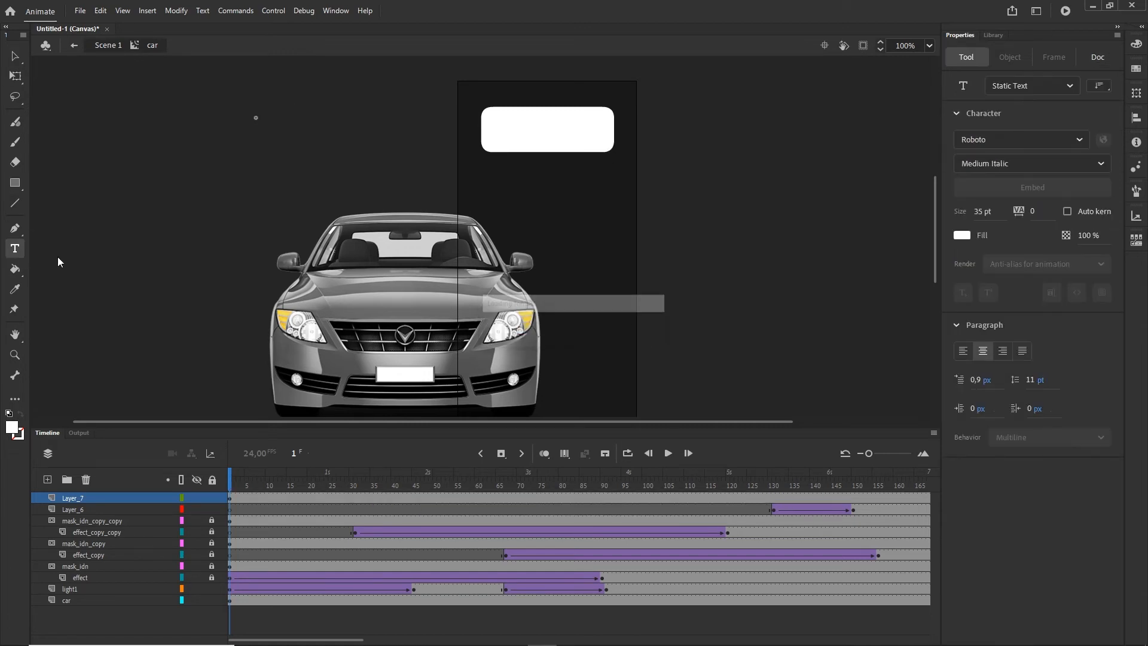
{"action": "left_click", "coordinate": [961, 237]}
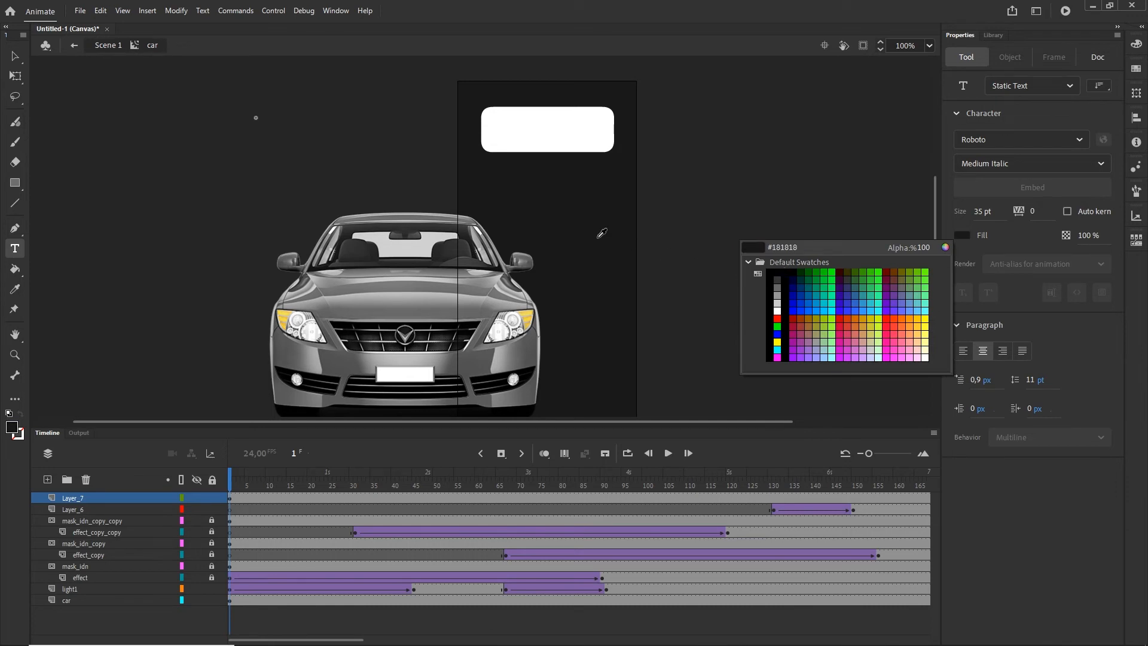
{"action": "left_click", "coordinate": [602, 234]}
{"action": "left_click", "coordinate": [513, 134]}
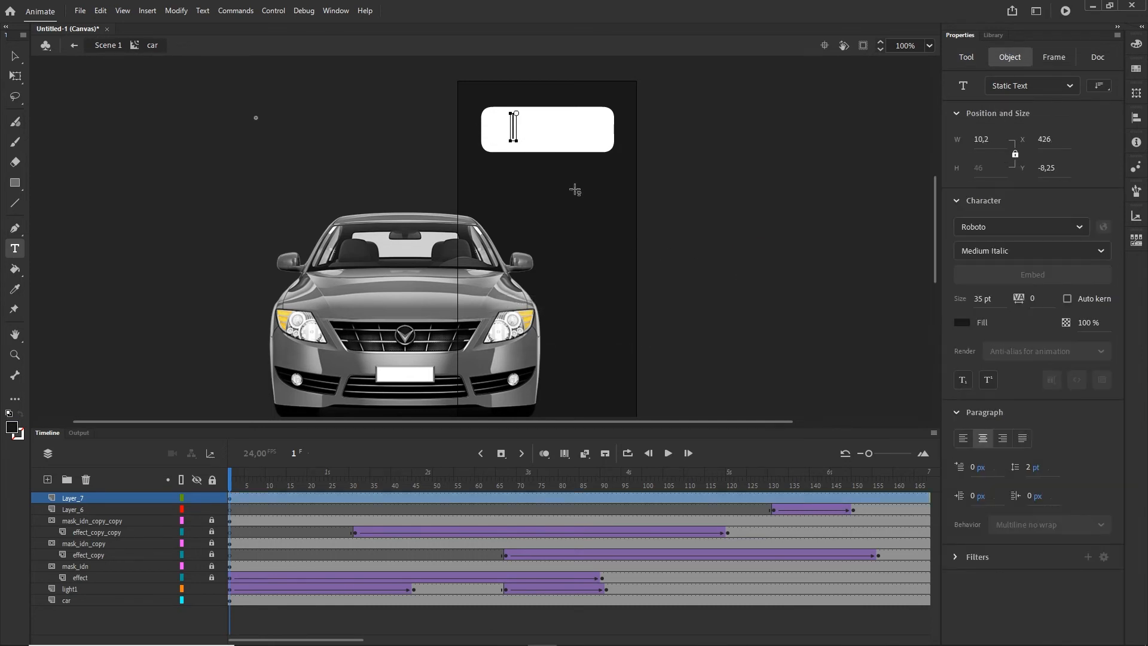
{"action": "type", "text": "try"}
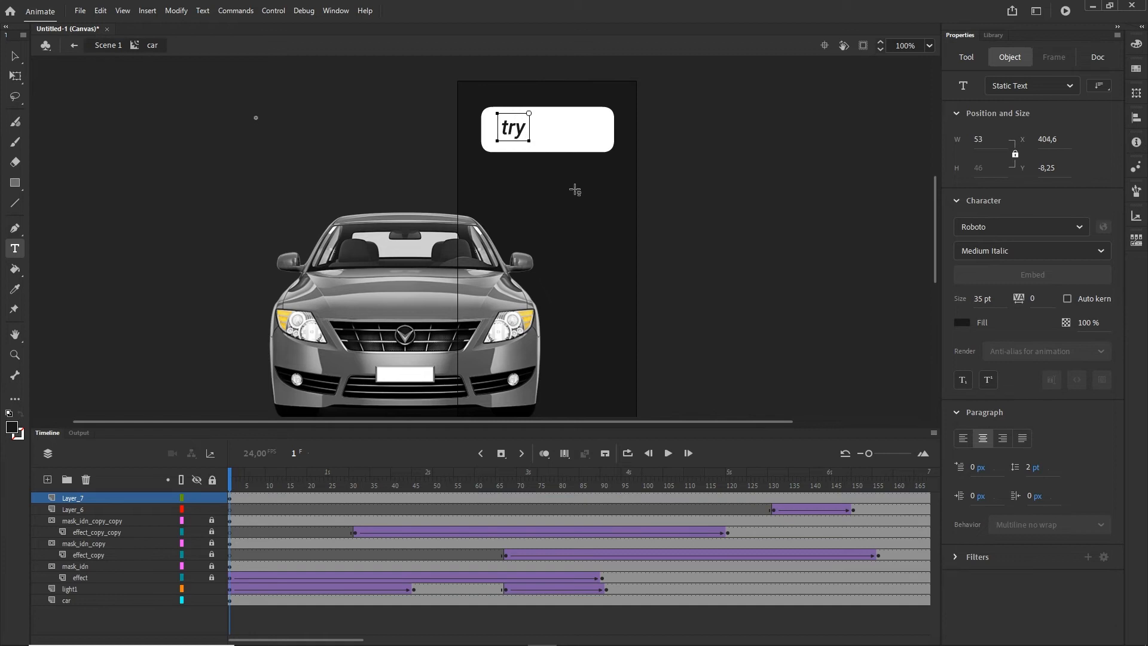
{"action": "type", "text": " it now"}
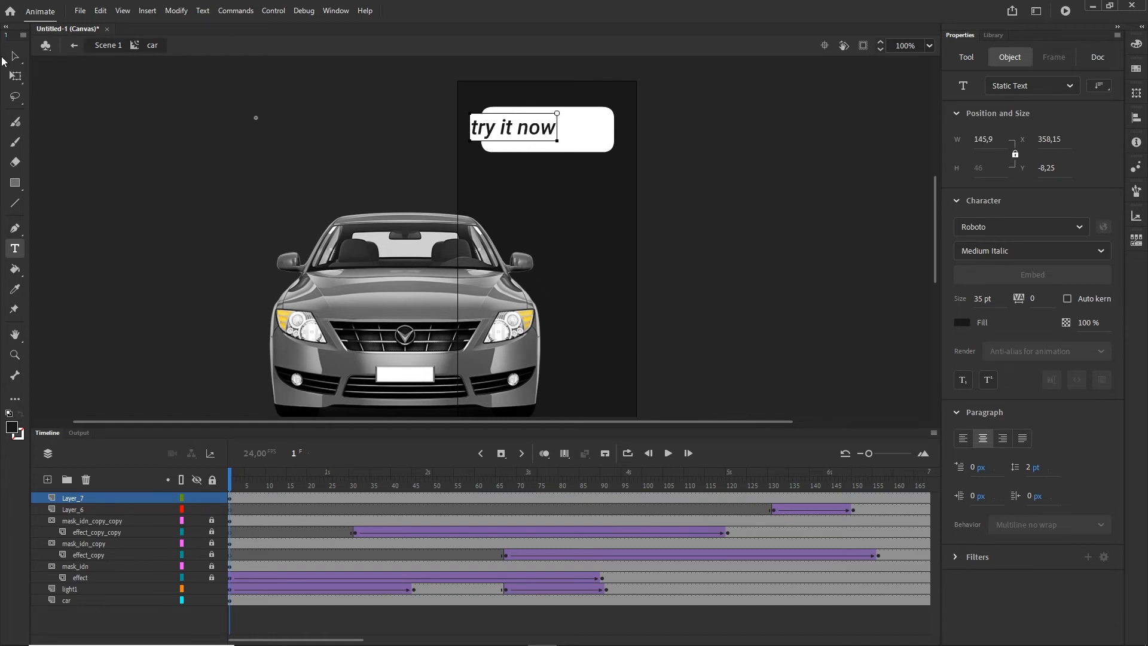
- Move the "try it now" text so it sits centred inside the white rounded rectangle
{"action": "left_click", "coordinate": [15, 56]}
{"action": "left_click_drag", "start_coordinate": [522, 127], "coordinate": [534, 128]}
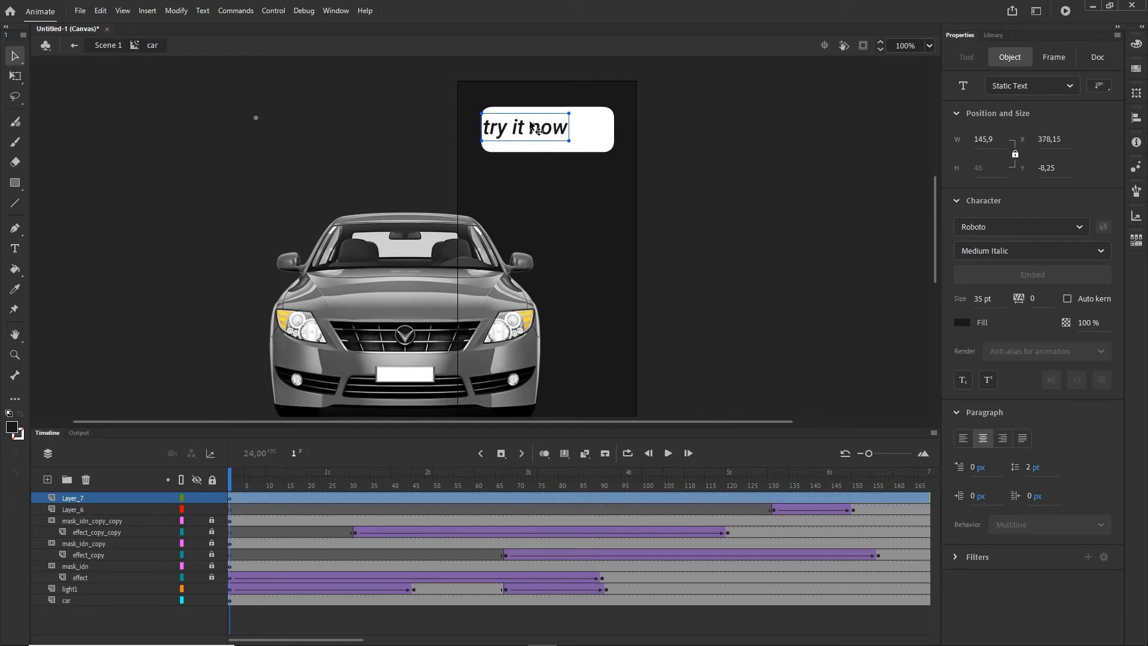
{"action": "key", "text": "shift+Right"}
{"action": "key", "text": "shift+Right"}
{"action": "key", "text": "shift+Right"}
{"action": "key", "text": "shift+Right"}
{"action": "key", "text": "Down"}
{"action": "key", "text": "Down"}
{"action": "key", "text": "Down"}
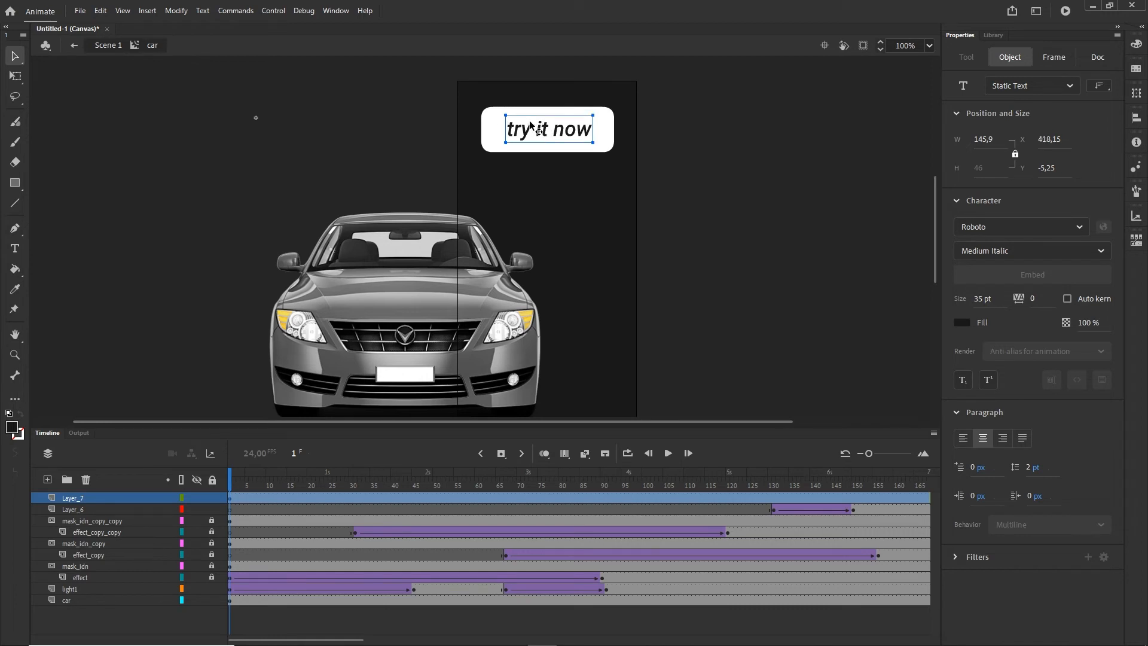
{"action": "key", "text": "Left"}
{"action": "key", "text": "Left"}
{"action": "key", "text": "Left"}
{"action": "left_click", "coordinate": [712, 171]}
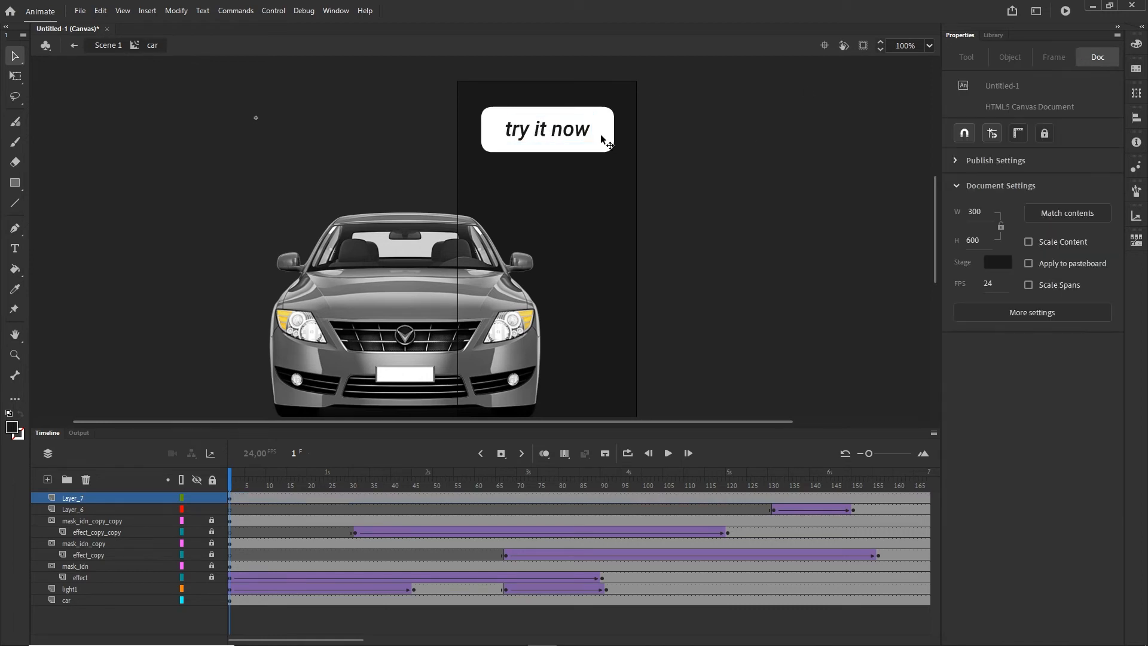
- Convert the rounded rectangle and its text together into a movie clip symbol named btn
{"action": "left_click", "coordinate": [603, 141]}
{"action": "left_click", "coordinate": [588, 138], "text": "shift"}
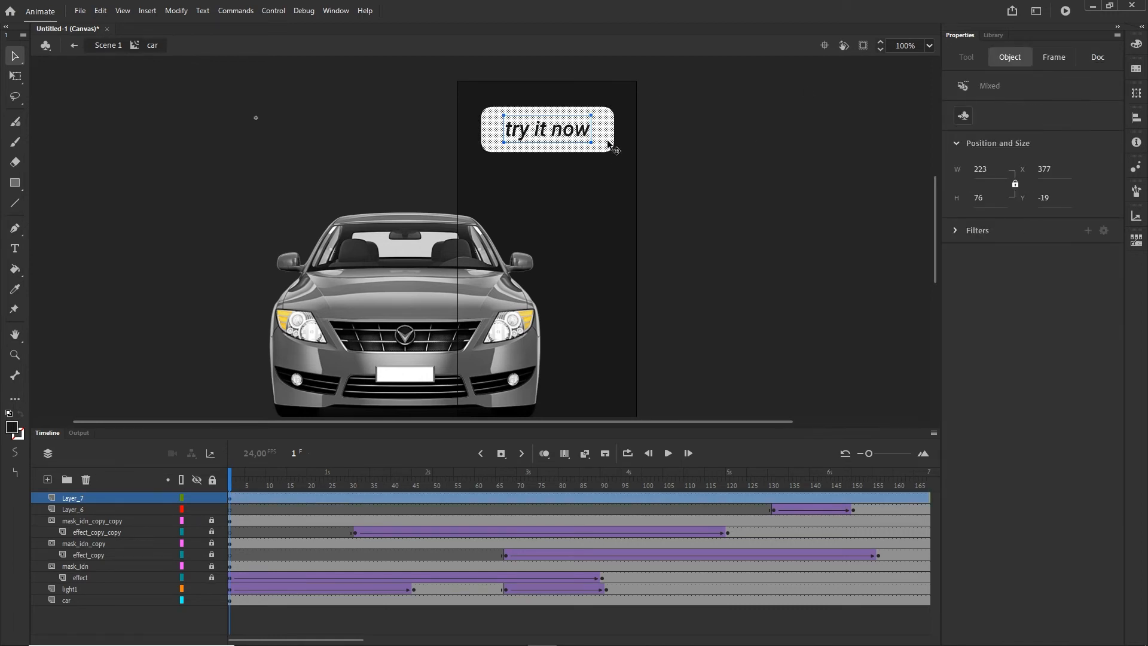
{"action": "key", "text": "F8"}
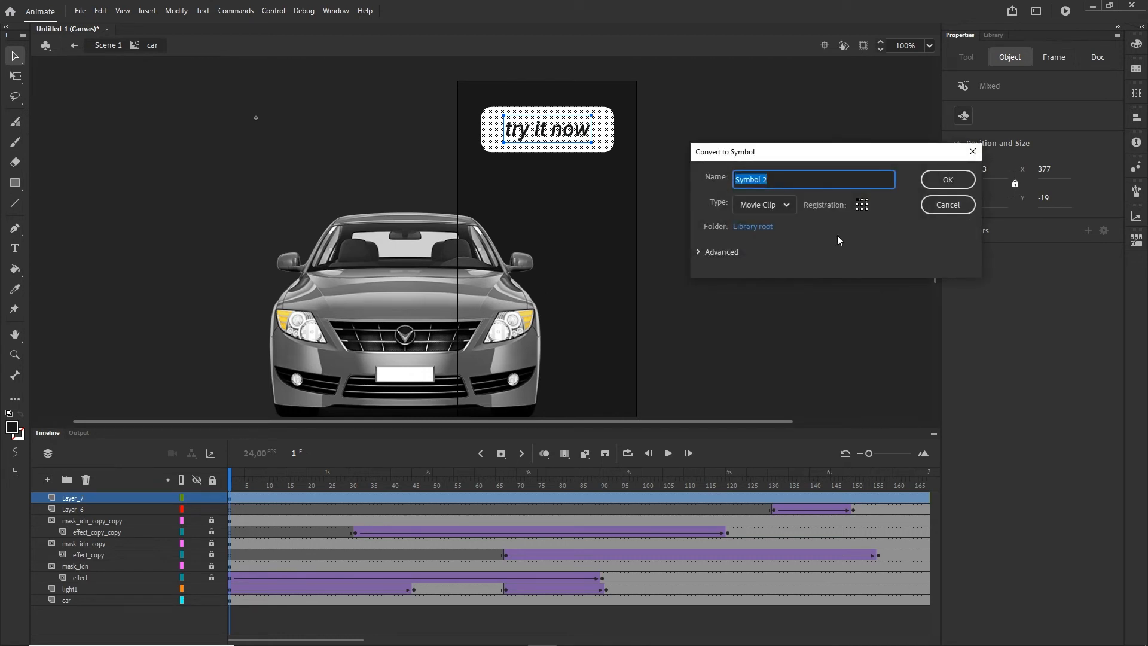
{"action": "type", "text": "btn"}
{"action": "left_click", "coordinate": [947, 180]}
- Place the button's keyframes at frames 147 and 167 on Layer_7
{"action": "left_click", "coordinate": [231, 501]}
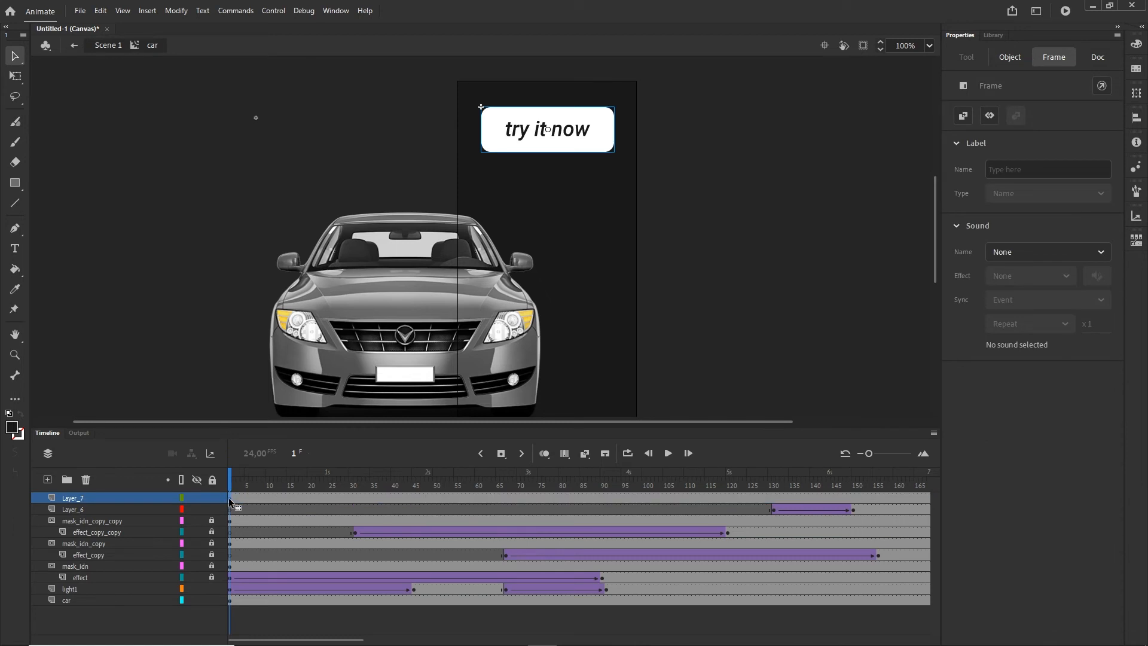
{"action": "left_click", "coordinate": [841, 498]}
{"action": "left_click_drag", "start_coordinate": [350, 638], "coordinate": [418, 639]}
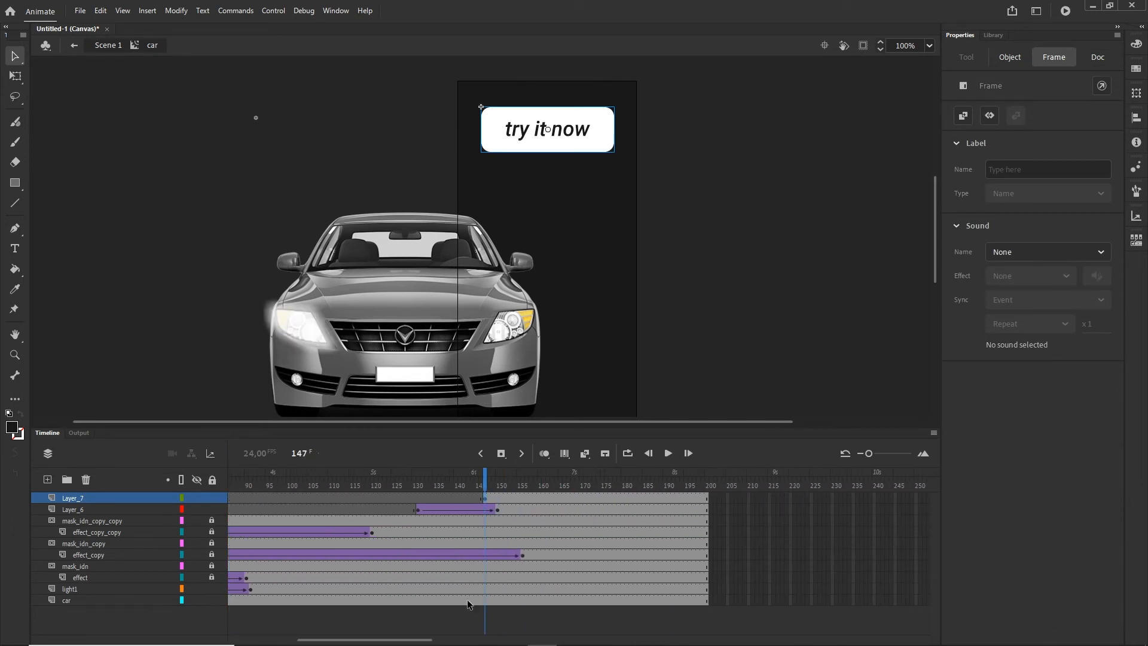
{"action": "left_click", "coordinate": [569, 498]}
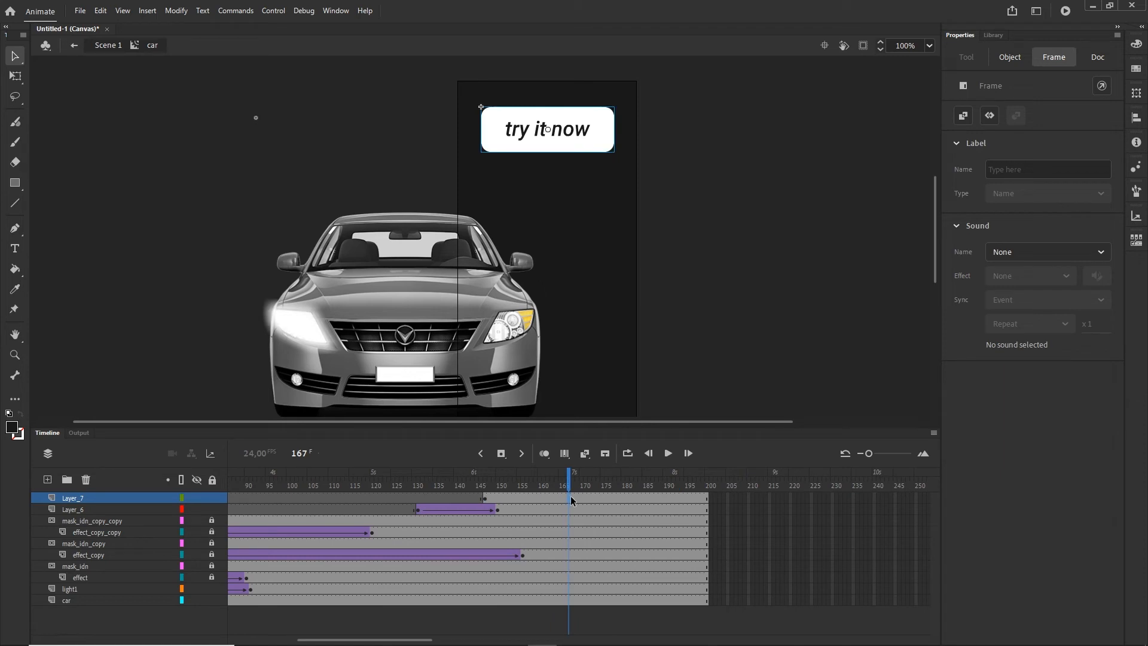
- Set the button's alpha to 0% at frame 147, create a classic tween to frame 167, and scrub through the fade
{"action": "left_click", "coordinate": [489, 501]}
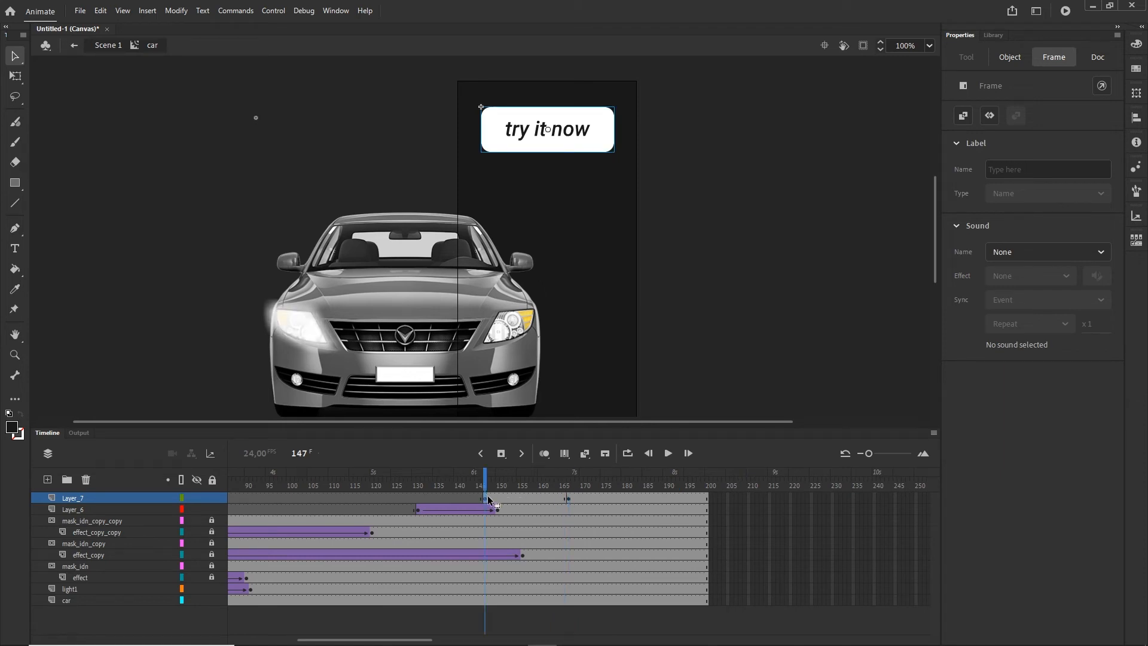
{"action": "left_click", "coordinate": [592, 157]}
{"action": "left_click", "coordinate": [1094, 305]}
{"action": "left_click", "coordinate": [995, 398]}
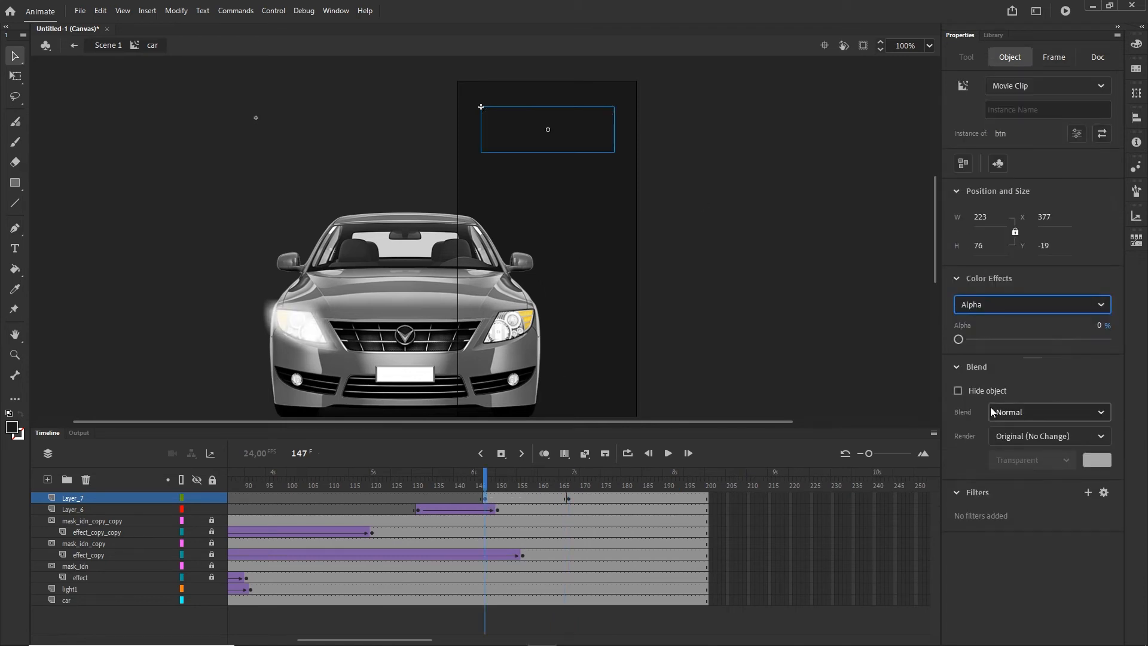
{"action": "left_click", "coordinate": [530, 496]}
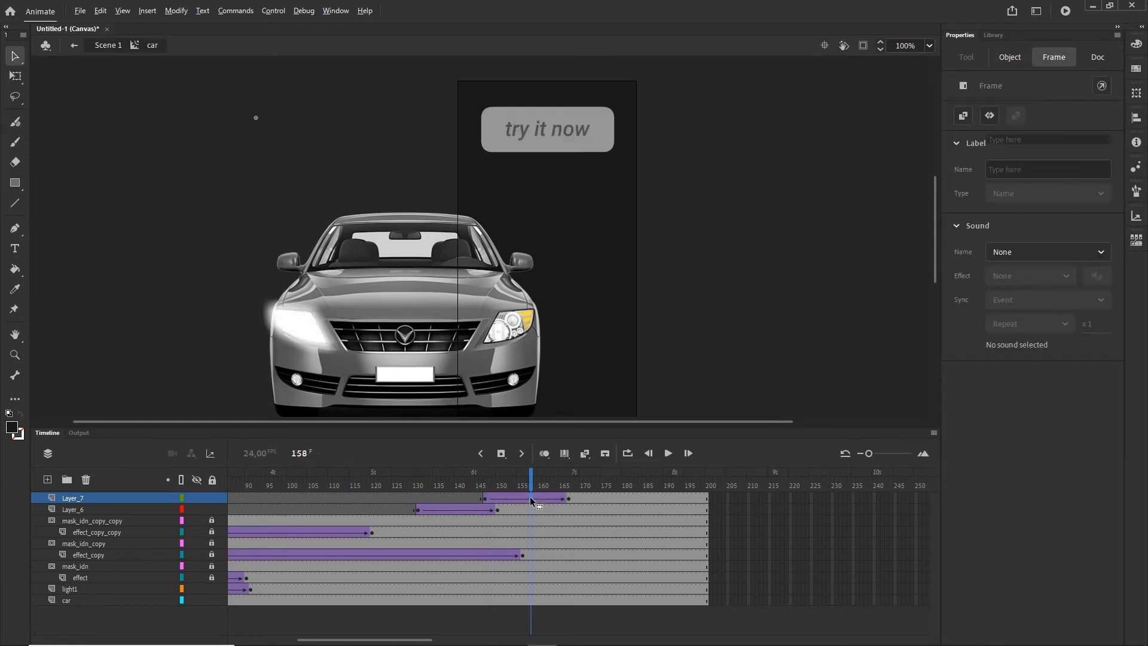
{"action": "left_click_drag", "start_coordinate": [530, 486], "coordinate": [565, 485]}
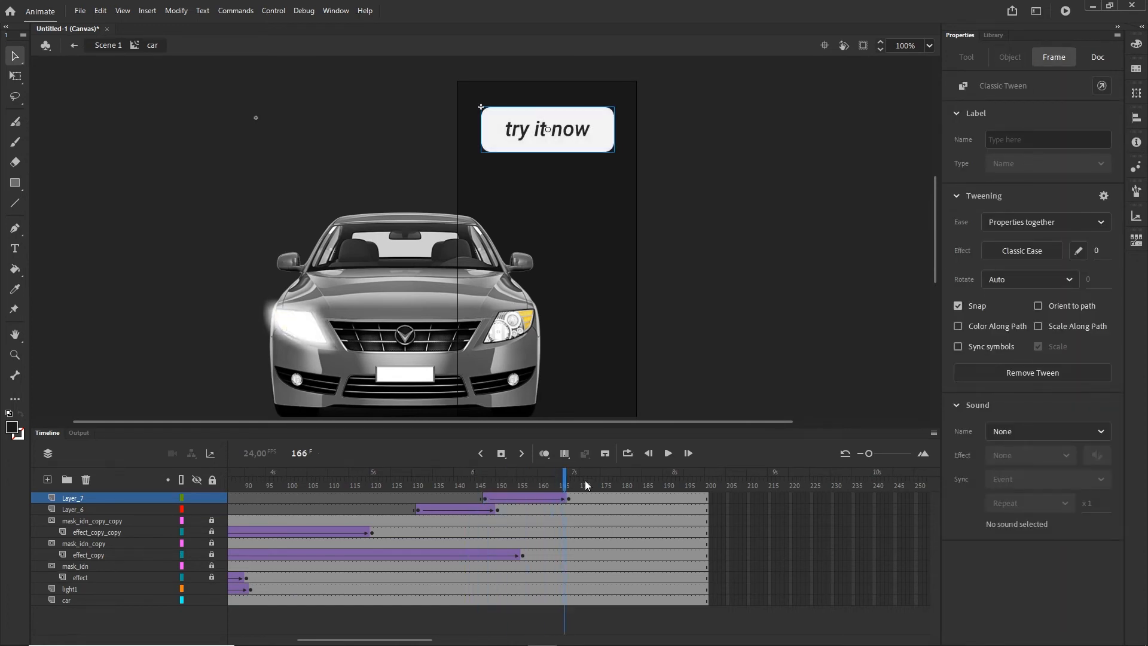
- Test the movie in the browser to check the button, and return to the car clip's timeline in Animate
{"action": "key", "text": "ctrl+Return"}
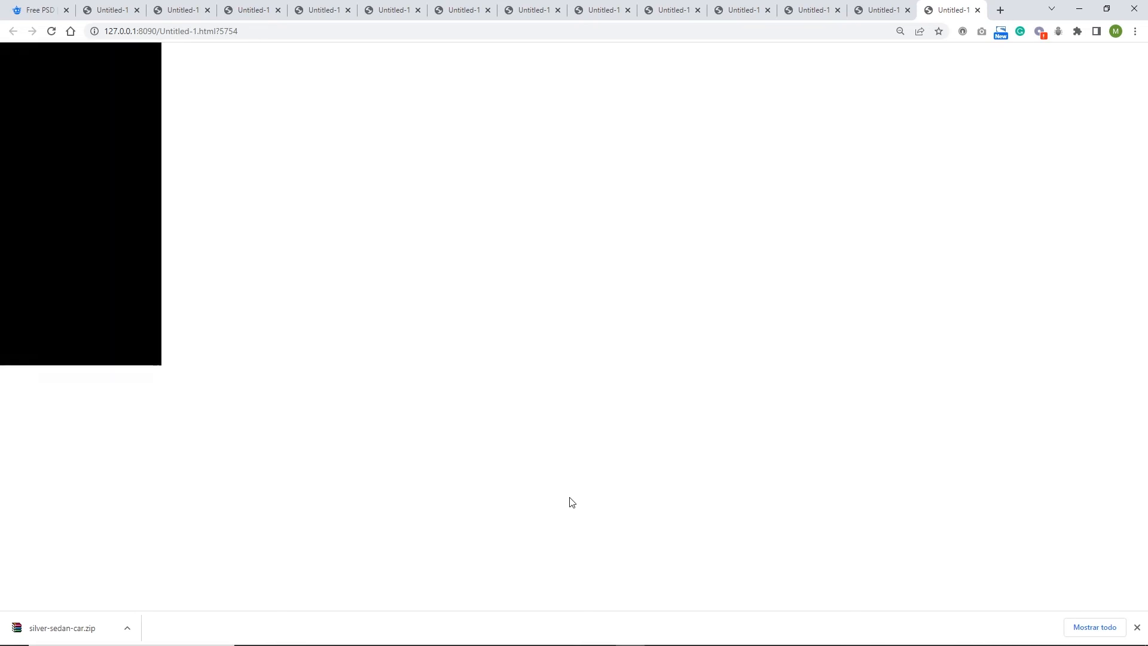
{"action": "mouse_move", "coordinate": [654, 622]}
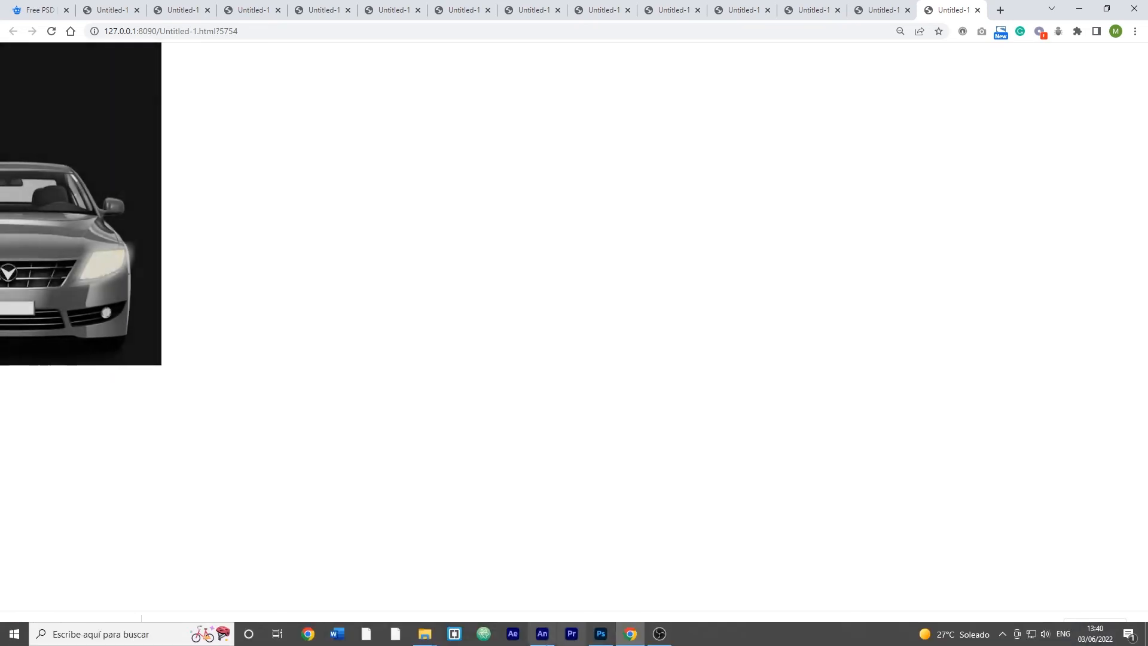
{"action": "left_click", "coordinate": [543, 635]}
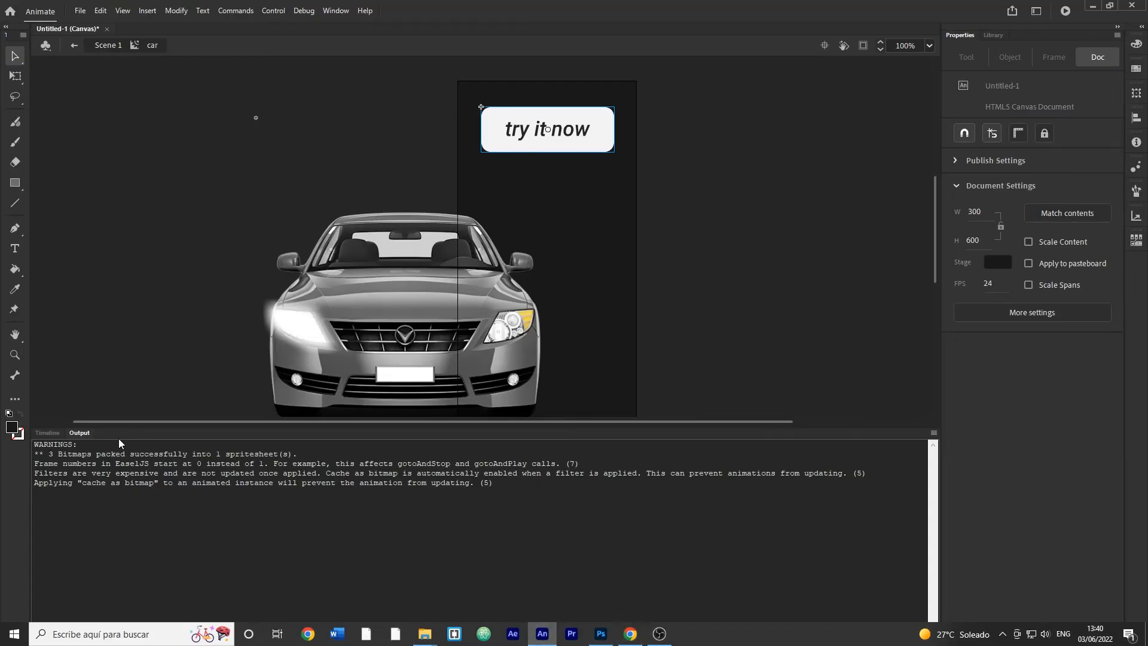
{"action": "left_click", "coordinate": [47, 432]}
{"action": "left_click_drag", "start_coordinate": [575, 483], "coordinate": [887, 471]}
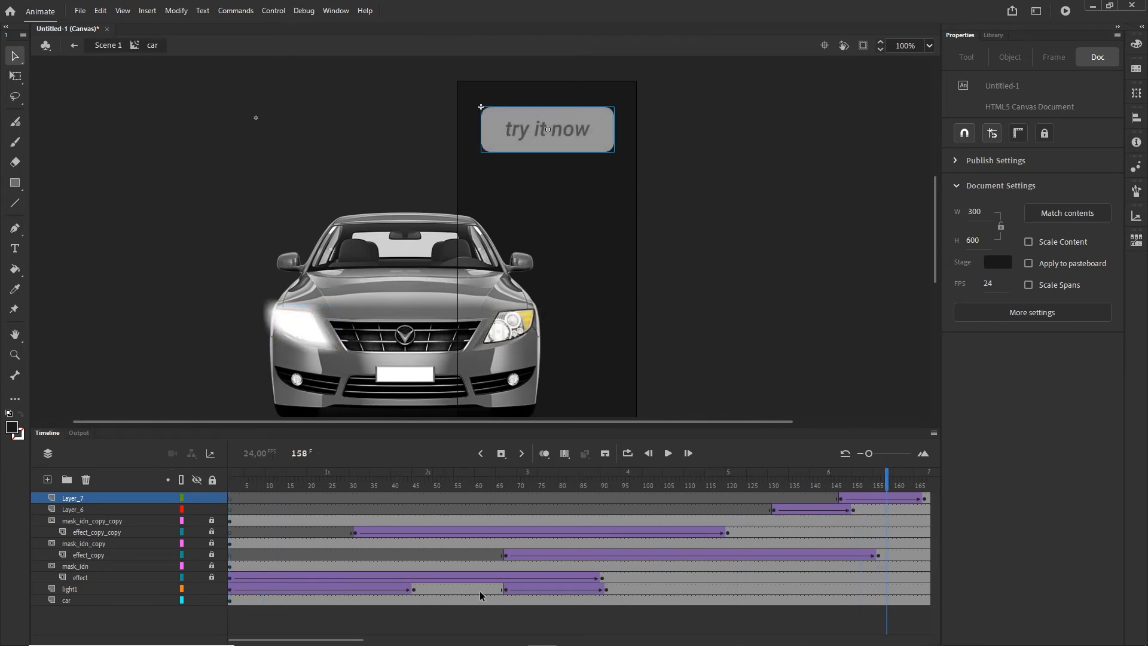
- Delete Layer_7 with the button from the car clip
{"action": "left_click", "coordinate": [80, 513]}
{"action": "left_click", "coordinate": [83, 499]}
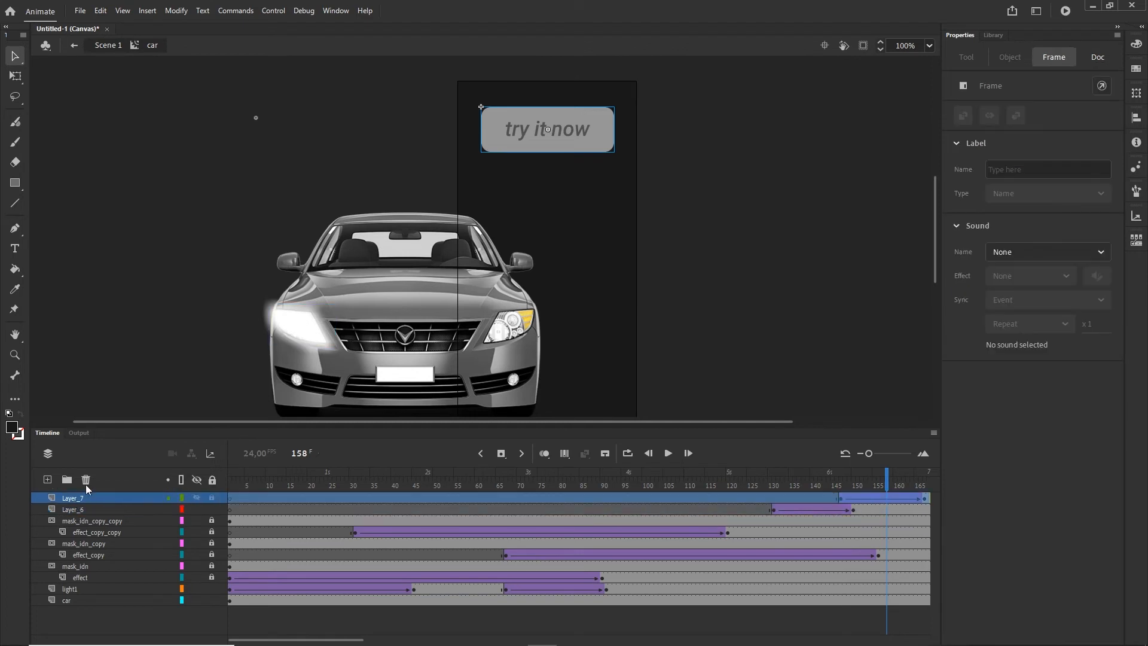
{"action": "left_click", "coordinate": [85, 480]}
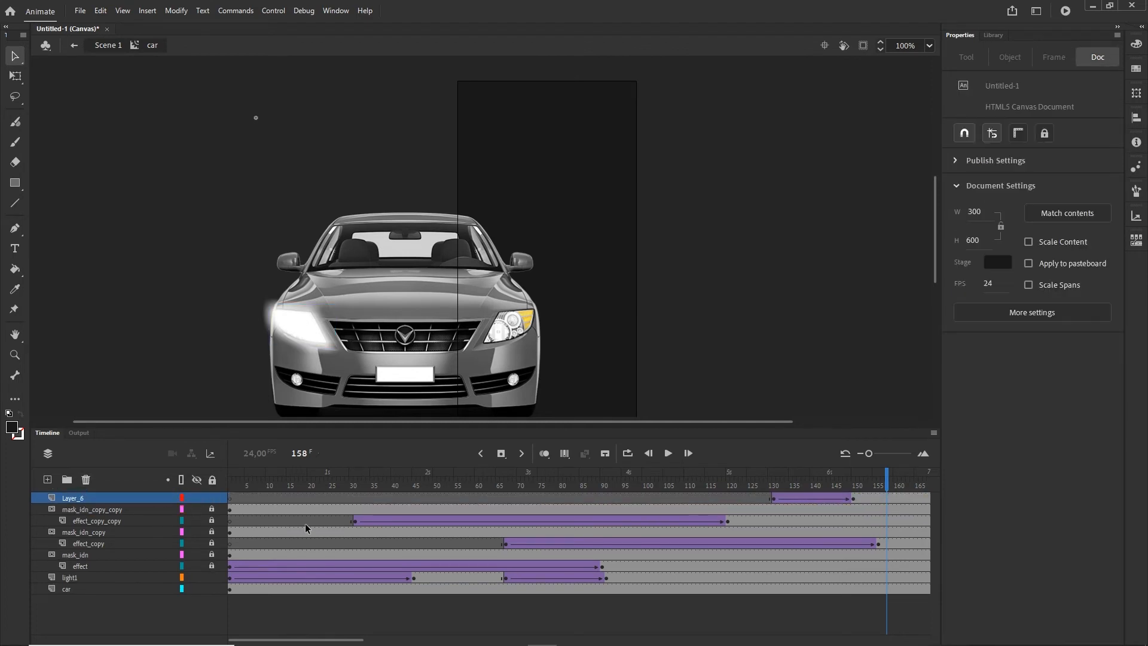
- Return to Scene 1 and add a new layer above the black layer
{"action": "left_click", "coordinate": [109, 45]}
{"action": "left_click", "coordinate": [429, 534]}
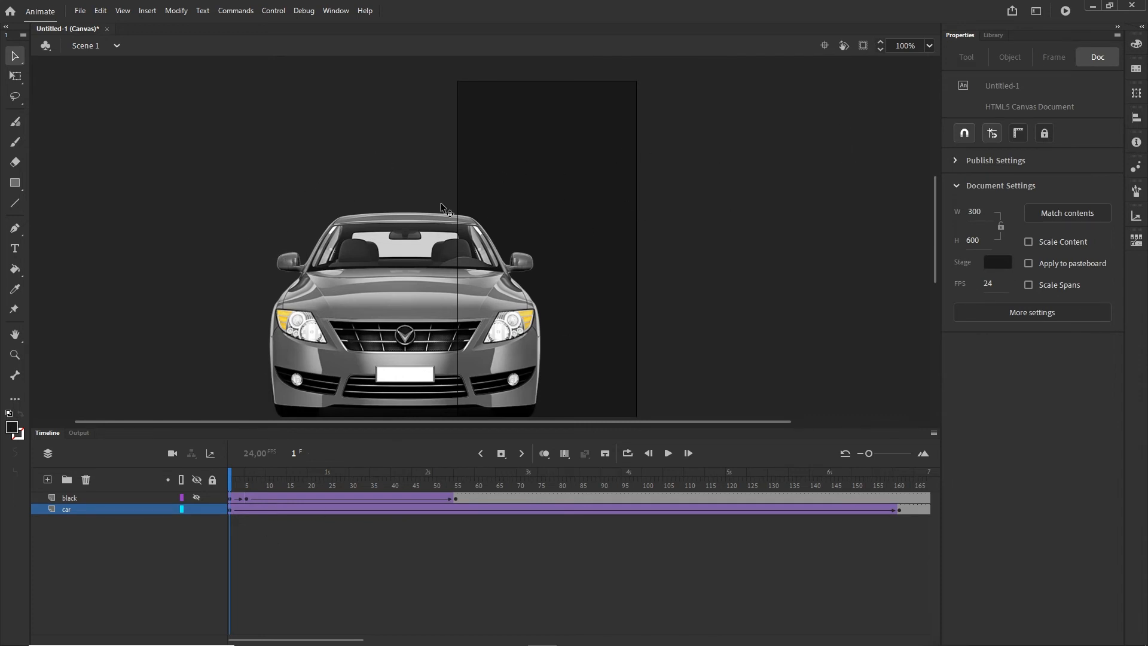
{"action": "left_click", "coordinate": [71, 498]}
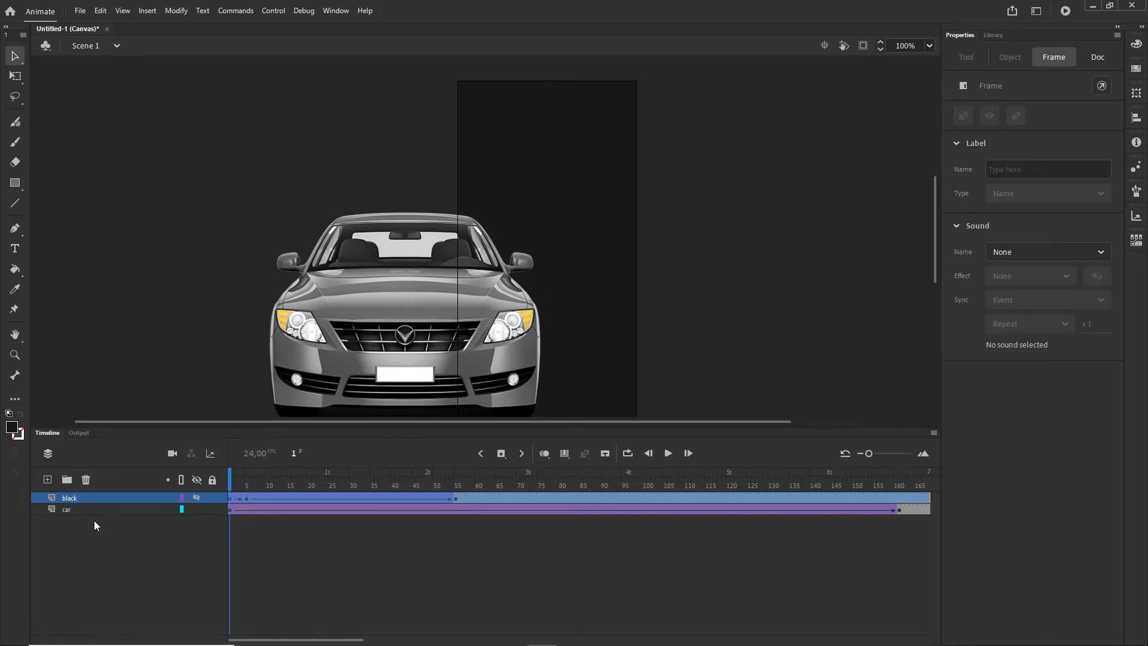
{"action": "left_click", "coordinate": [48, 480]}
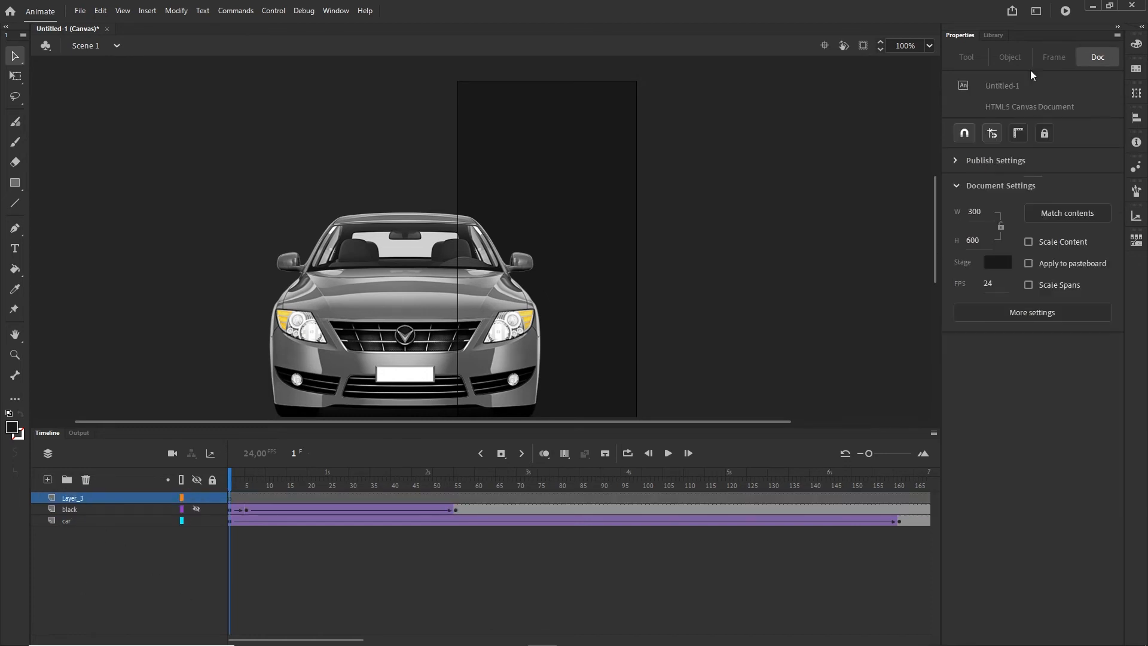
- Place an instance of the btn symbol from the library near the top of the stage on Layer_3
{"action": "left_click", "coordinate": [994, 35]}
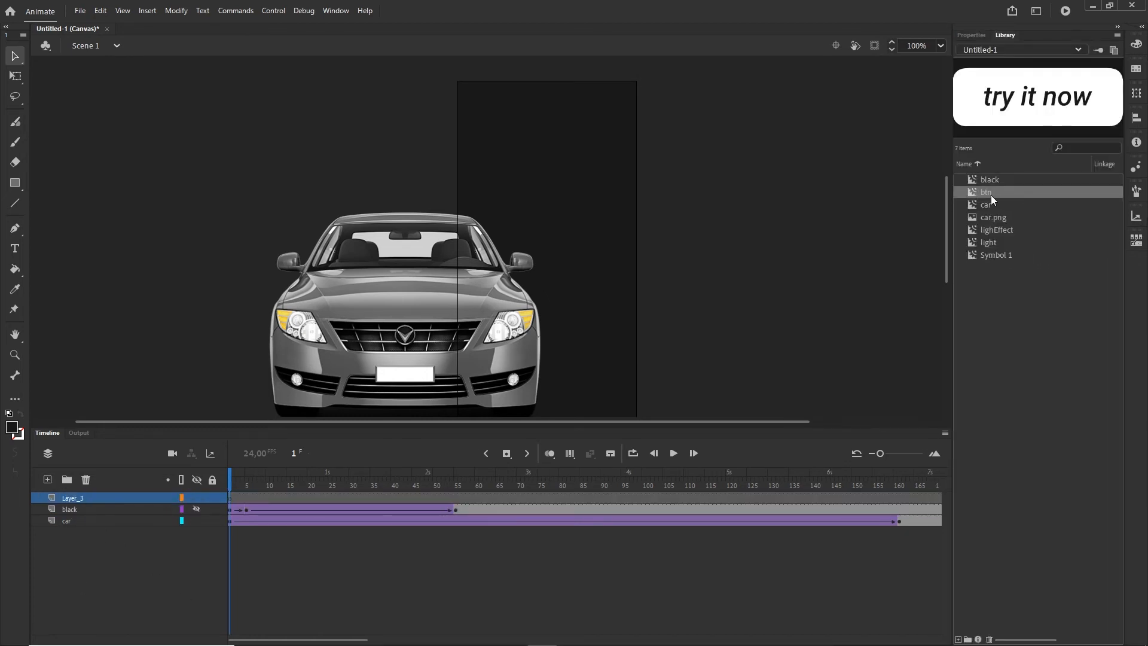
{"action": "left_click_drag", "start_coordinate": [992, 195], "coordinate": [579, 138]}
{"action": "left_click", "coordinate": [608, 312]}
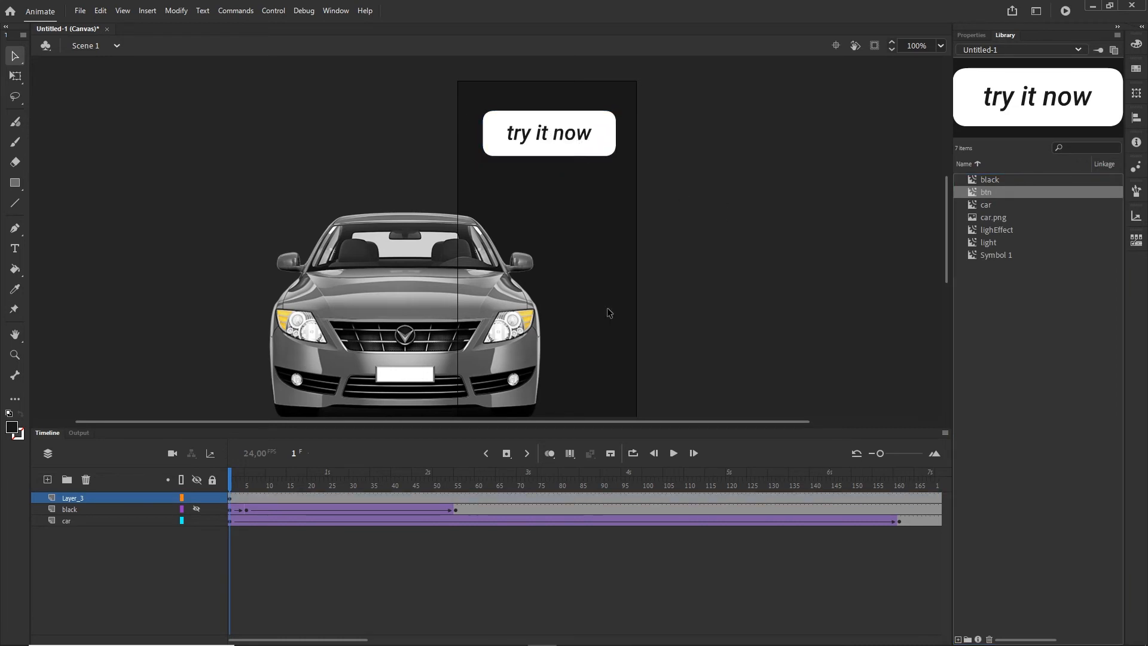
- Place the button's keyframes at frames 155 and 173 on Layer_3
{"action": "left_click", "coordinate": [229, 498]}
{"action": "left_click_drag", "start_coordinate": [940, 498], "coordinate": [812, 498]}
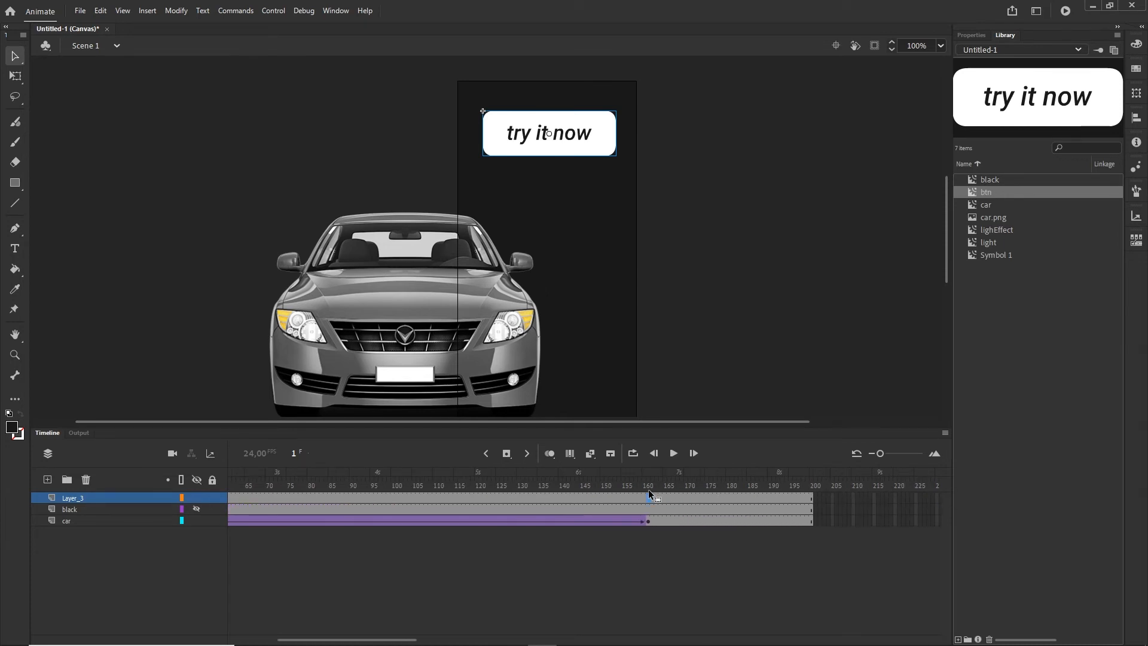
{"action": "left_click", "coordinate": [623, 497]}
{"action": "key", "text": "F6"}
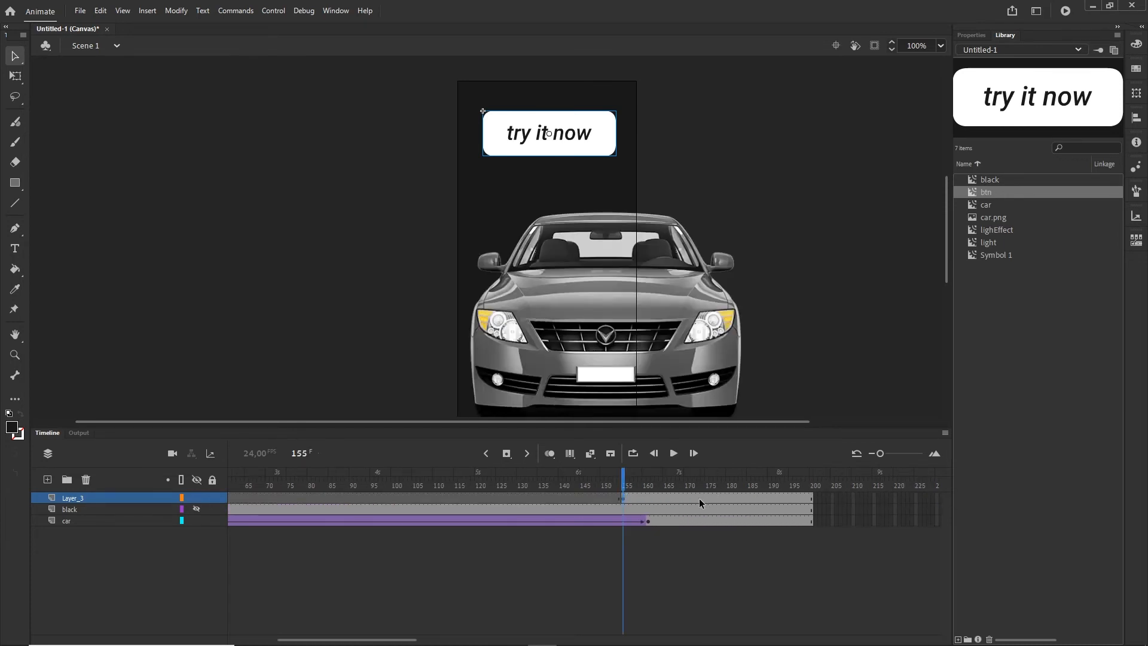
{"action": "left_click", "coordinate": [699, 499]}
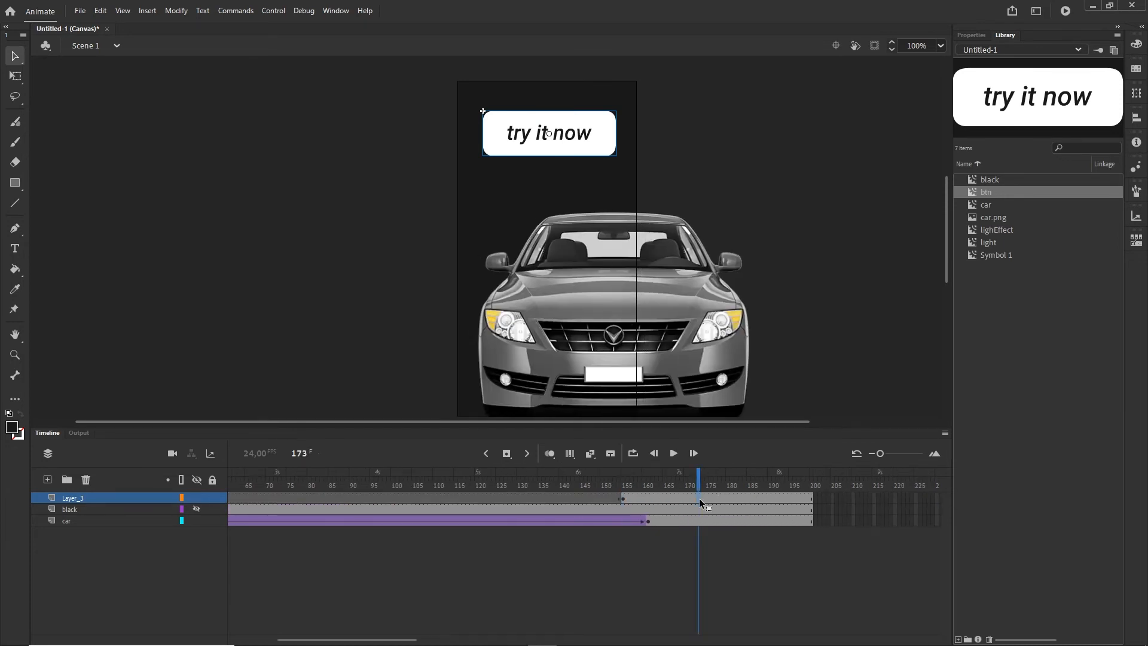
- Set the button's alpha to 0% at frame 155, create a classic tween to frame 173, and scrub through the fade
{"action": "left_click", "coordinate": [623, 498]}
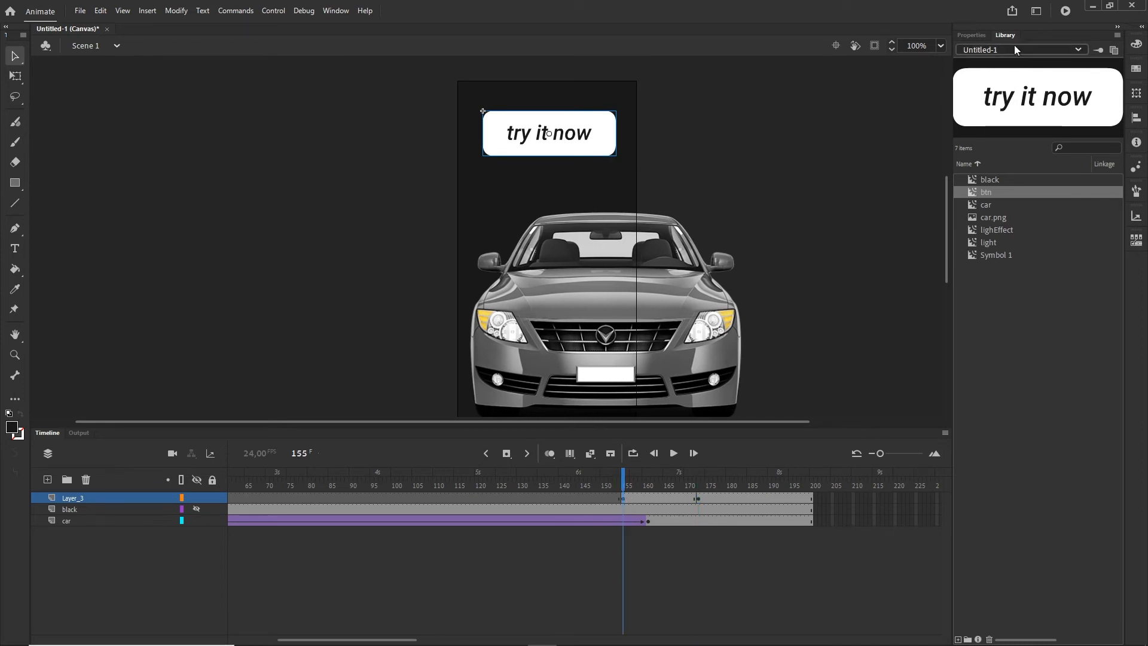
{"action": "left_click", "coordinate": [973, 35]}
{"action": "left_click", "coordinate": [1046, 302]}
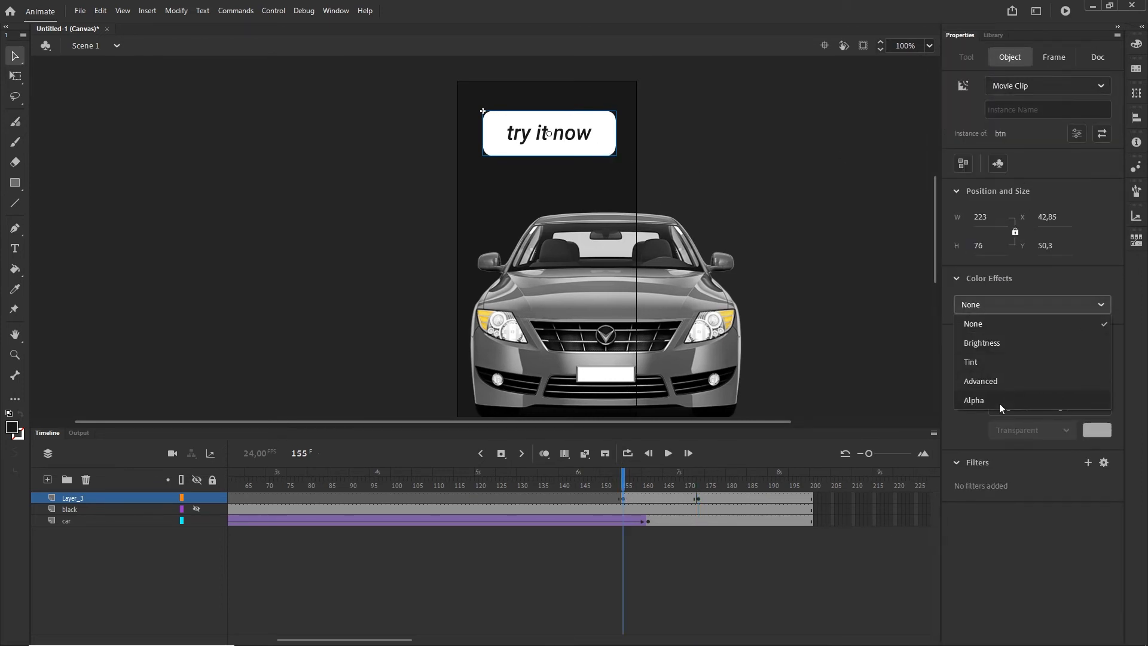
{"action": "left_click", "coordinate": [975, 400]}
{"action": "left_click", "coordinate": [655, 499]}
{"action": "right_click", "coordinate": [655, 498]}
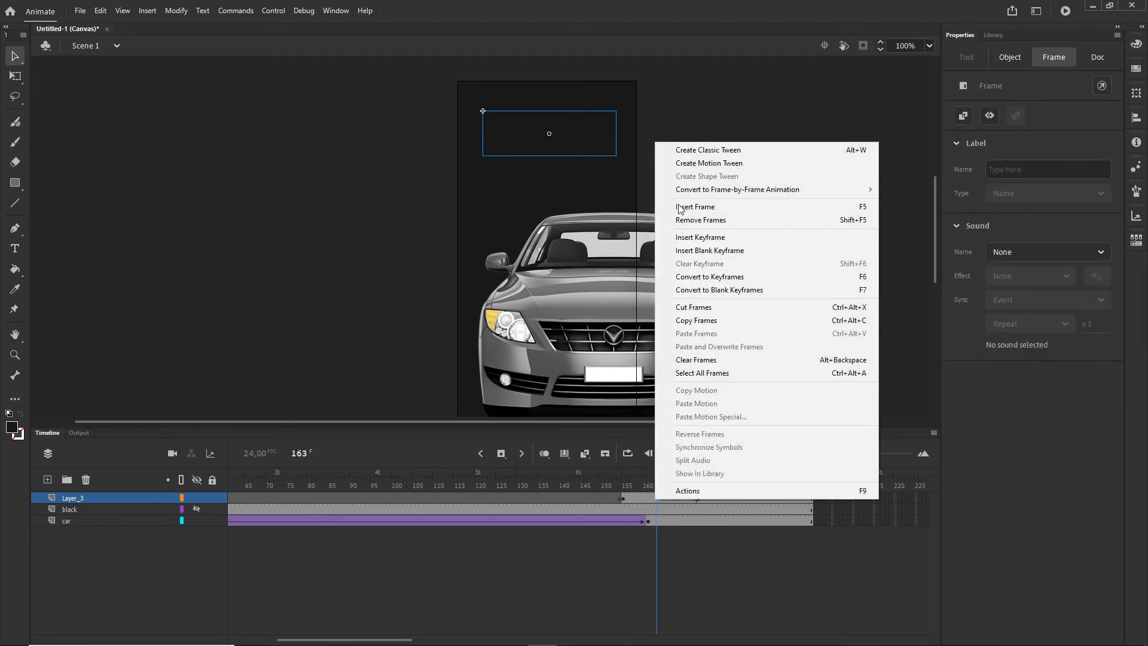
{"action": "left_click", "coordinate": [709, 150]}
{"action": "left_click_drag", "start_coordinate": [663, 487], "coordinate": [698, 489]}
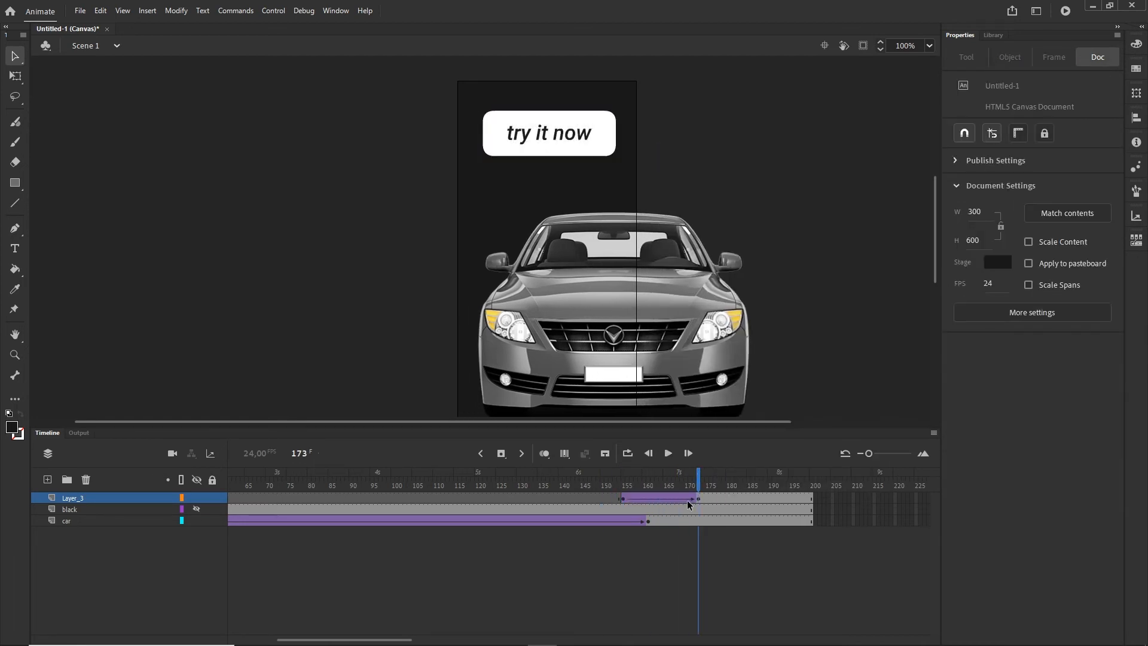
- Preview the button fade-in animation in the browser and return to the timeline
{"action": "key", "text": "ctrl+Return"}
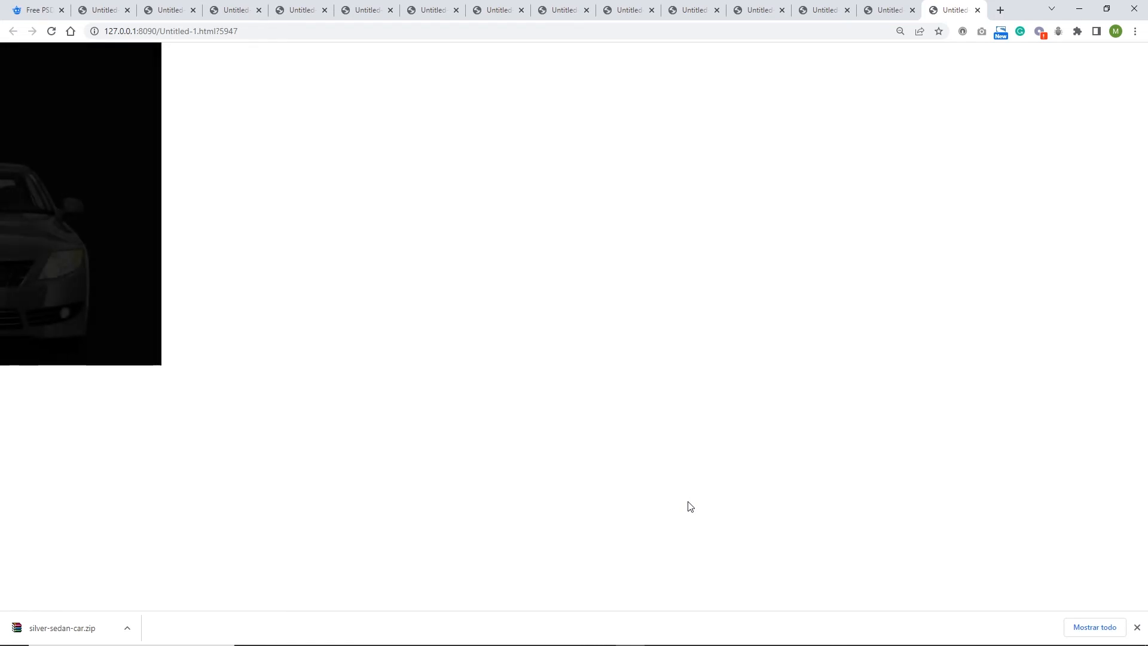
{"action": "left_click", "coordinate": [1079, 8]}
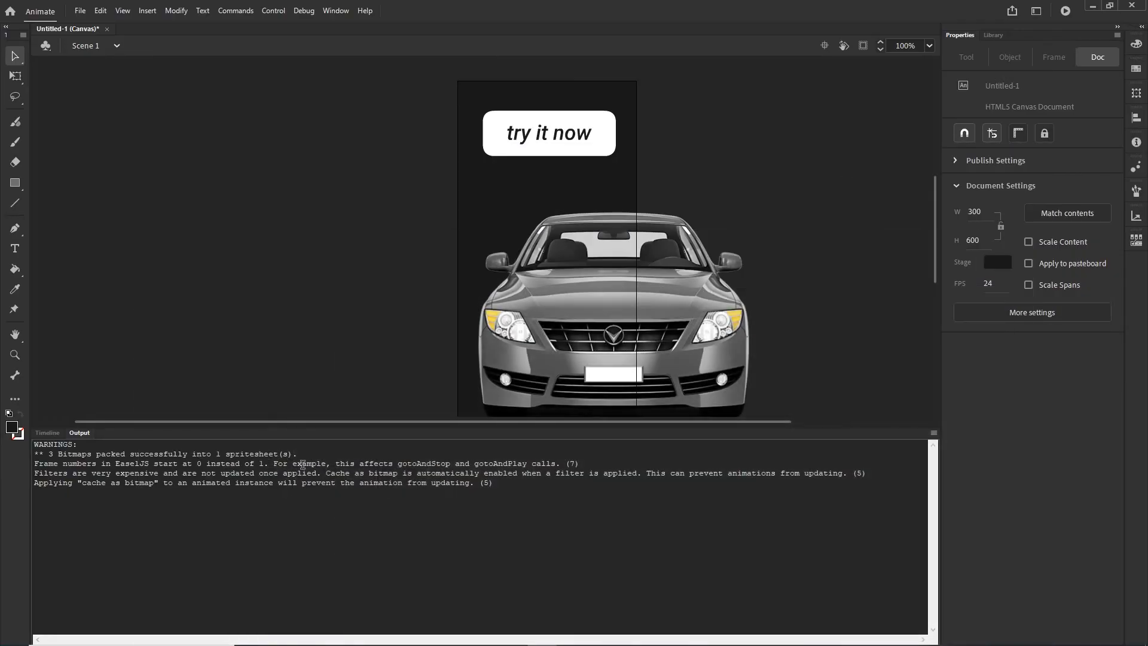
{"action": "left_click", "coordinate": [51, 433]}
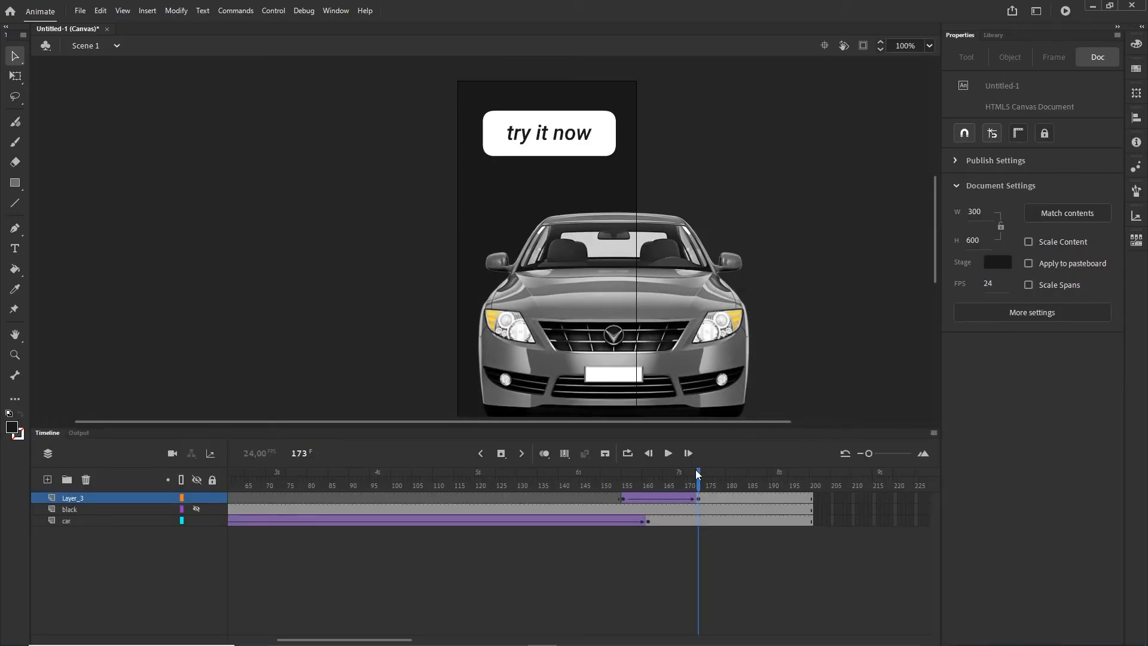
- Add a new layer above Layer_3 and open the script editor for its frame 1
{"action": "left_click_drag", "start_coordinate": [697, 474], "coordinate": [12, 479]}
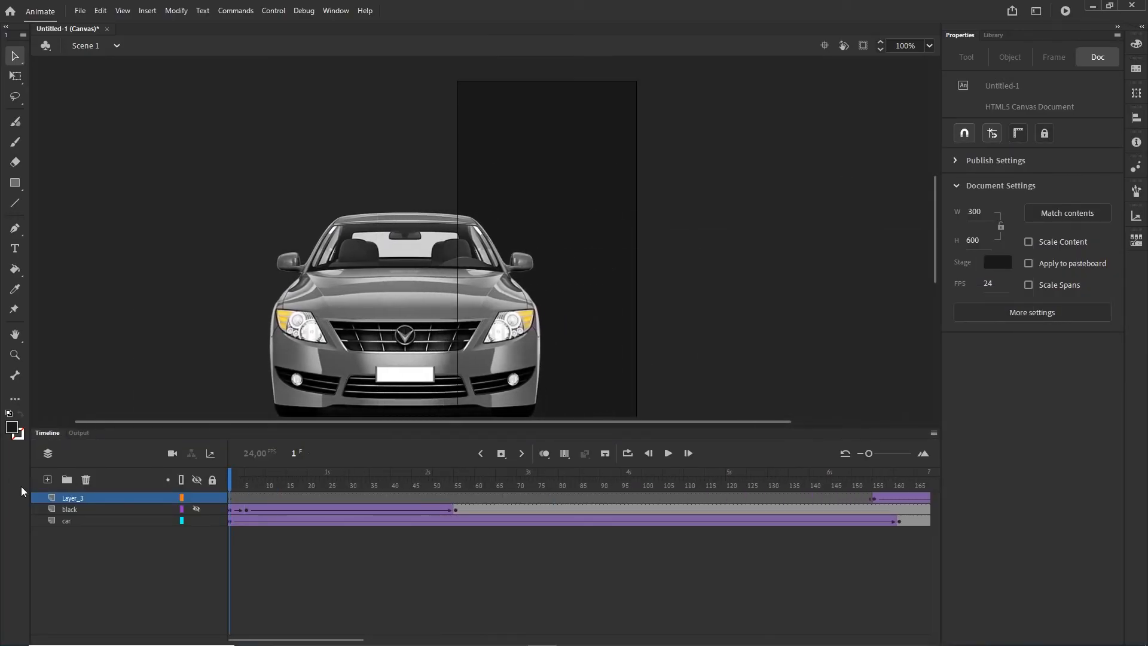
{"action": "left_click", "coordinate": [48, 479]}
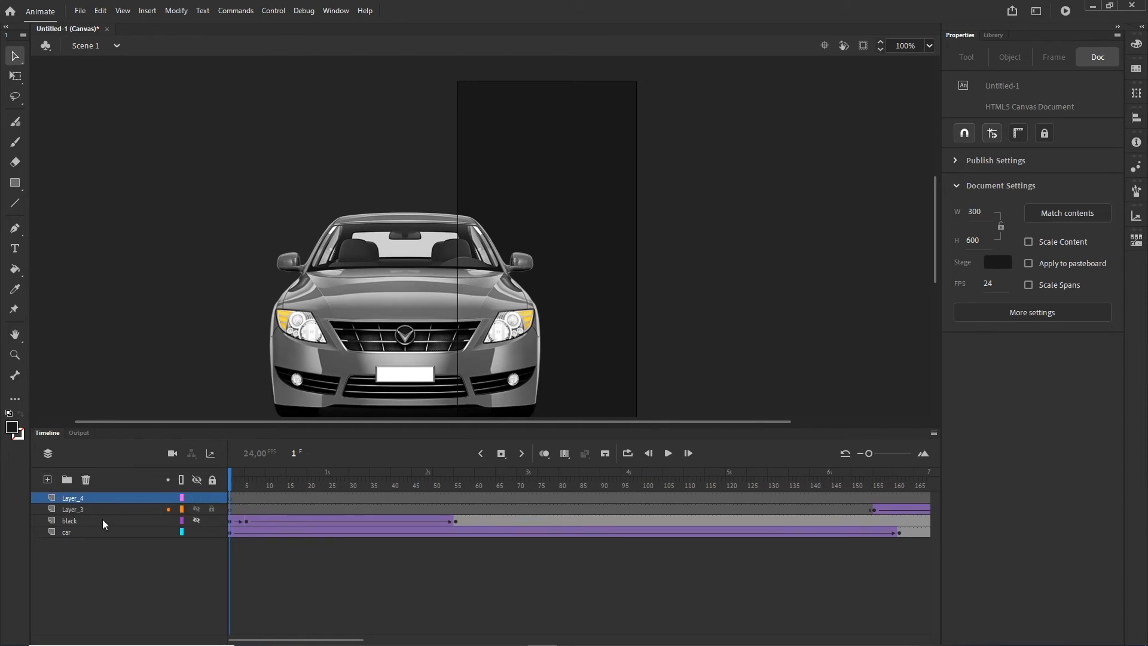
{"action": "mouse_move", "coordinate": [320, 641]}
{"action": "left_mouse_down"}
{"action": "mouse_move", "coordinate": [347, 640]}
{"action": "mouse_move", "coordinate": [305, 640]}
{"action": "left_mouse_up"}
{"action": "right_click", "coordinate": [230, 502]}
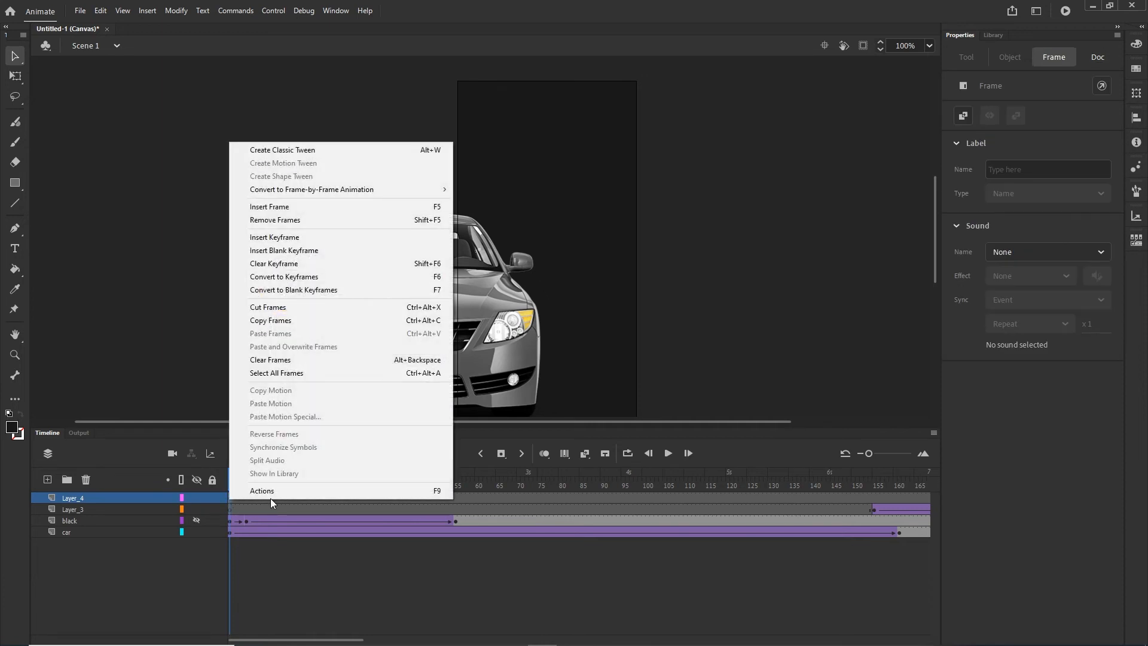
{"action": "left_click", "coordinate": [271, 497]}
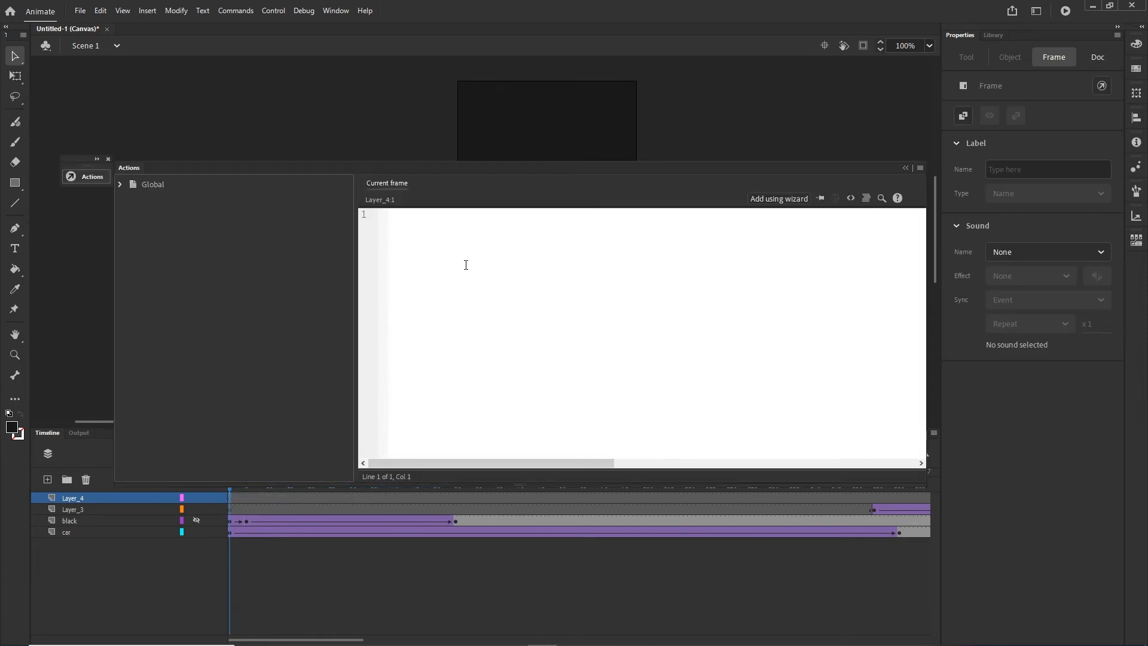
- Write the frame script this.stop(); for Layer_4 and copy the code
{"action": "type", "text": "thi"}
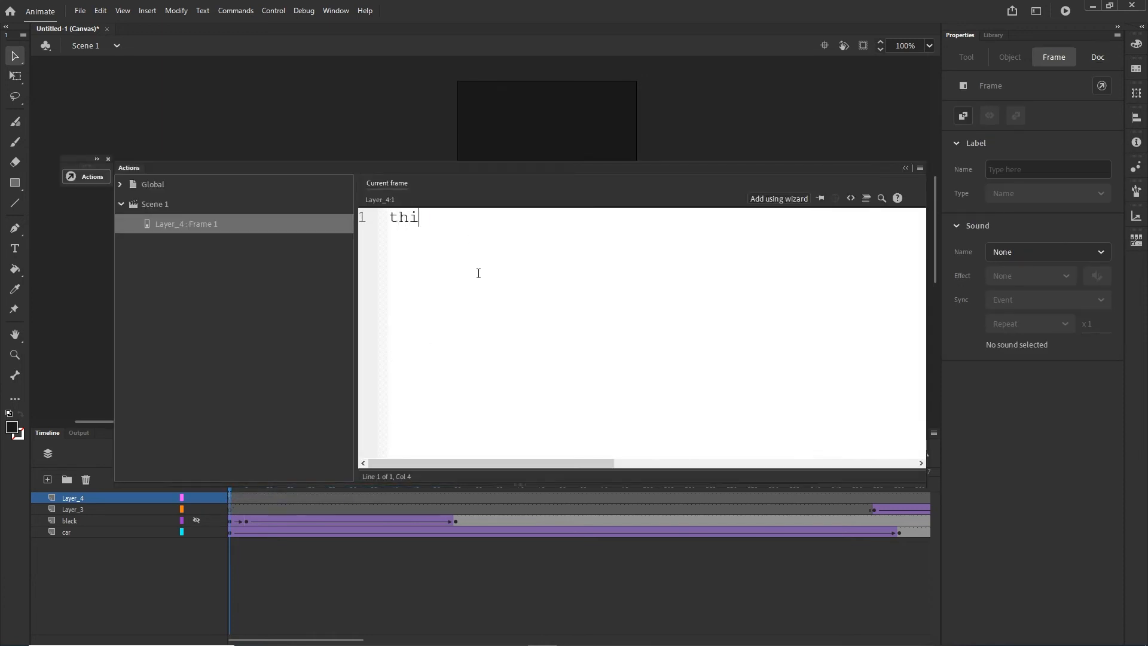
{"action": "type", "text": "s.stop"}
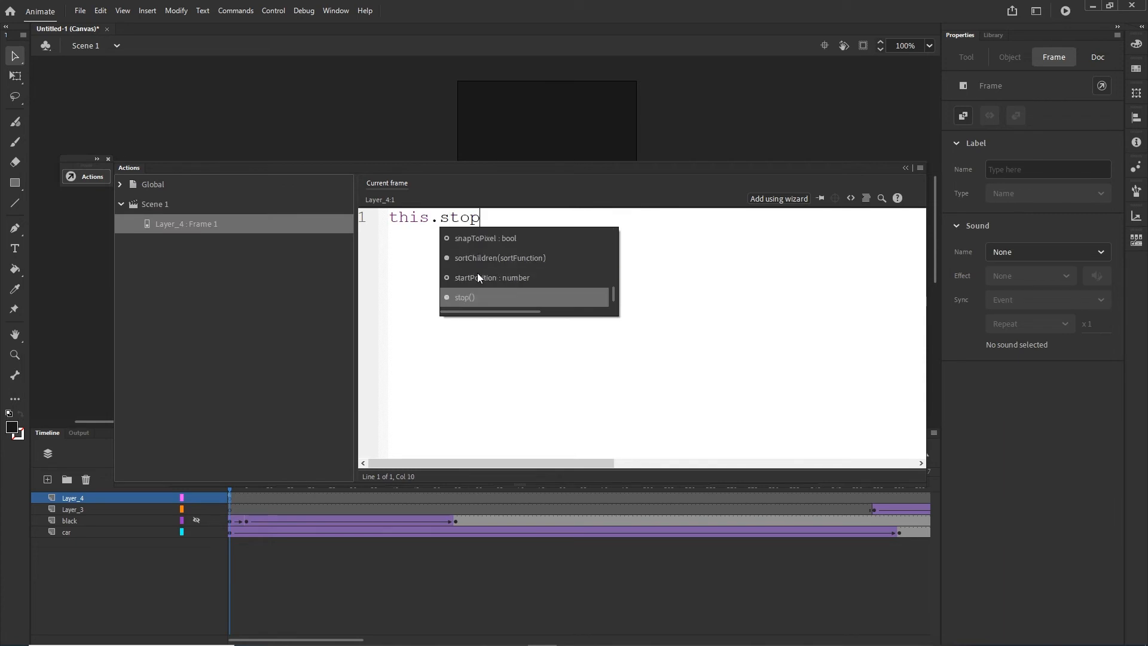
{"action": "type", "text": "();"}
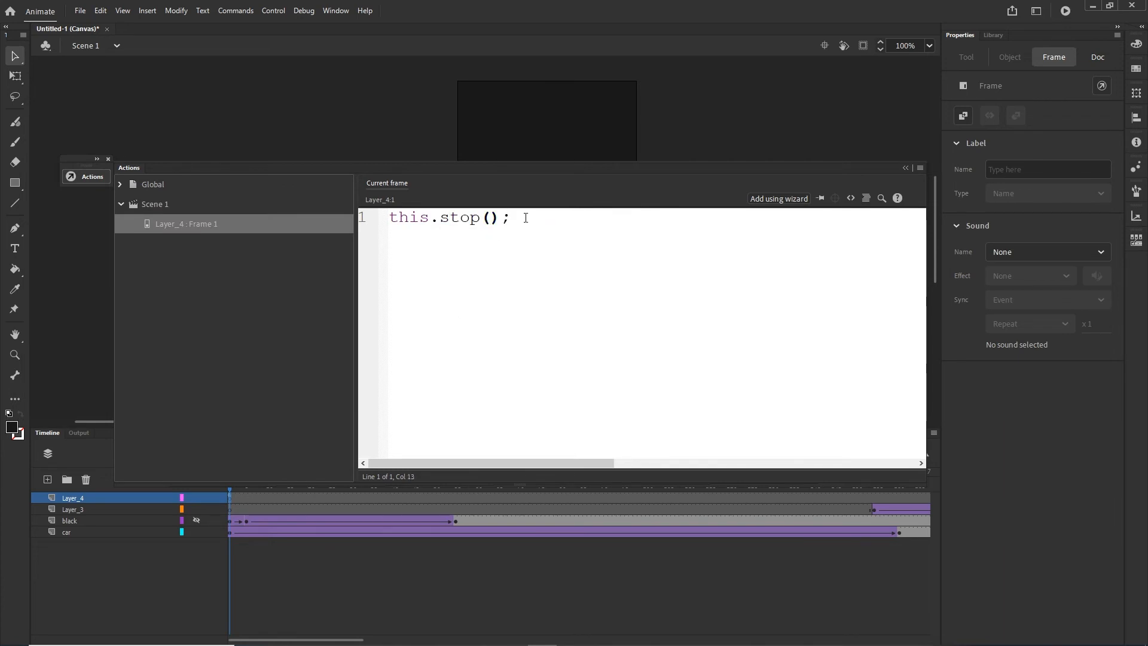
{"action": "left_click_drag", "start_coordinate": [526, 217], "coordinate": [302, 229]}
{"action": "key", "text": "ctrl+c"}
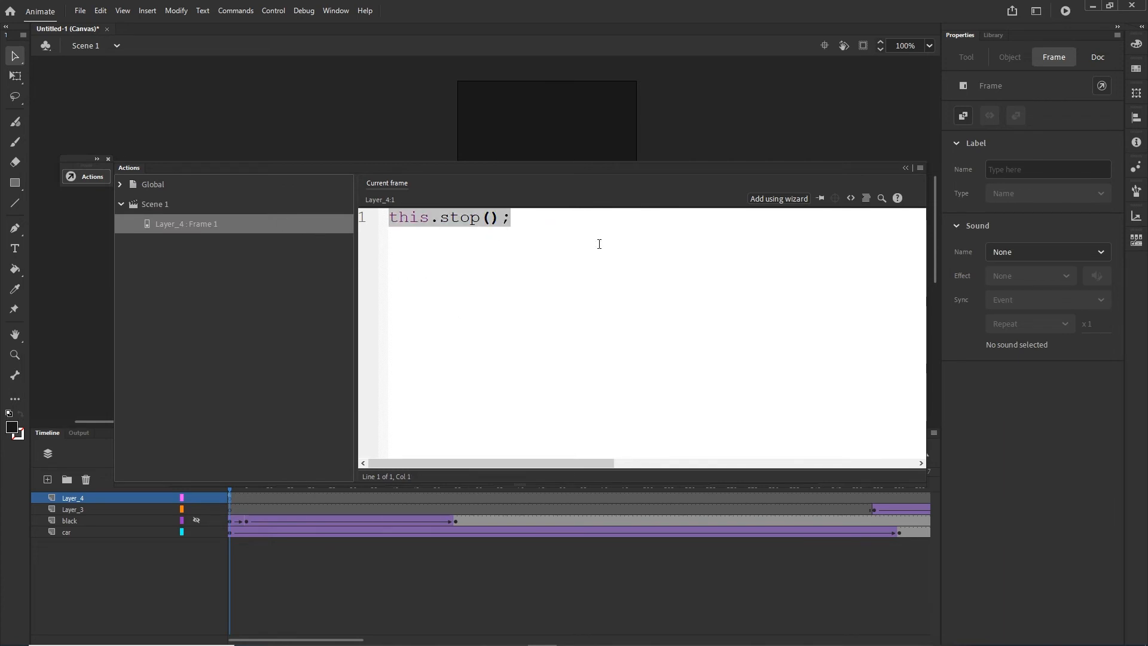
- Close the script editor and move Layer_4's scripted keyframe from frame 1 to frame 200
{"action": "left_click", "coordinate": [905, 168]}
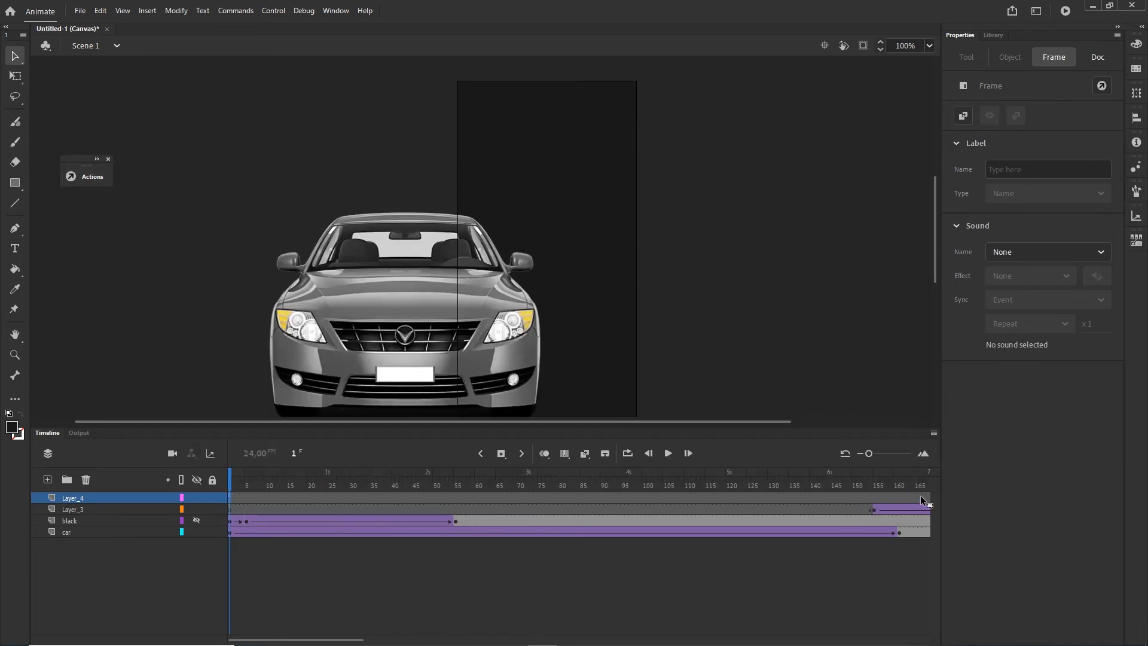
{"action": "left_click_drag", "start_coordinate": [921, 495], "coordinate": [3, 469]}
{"action": "left_click", "coordinate": [802, 558]}
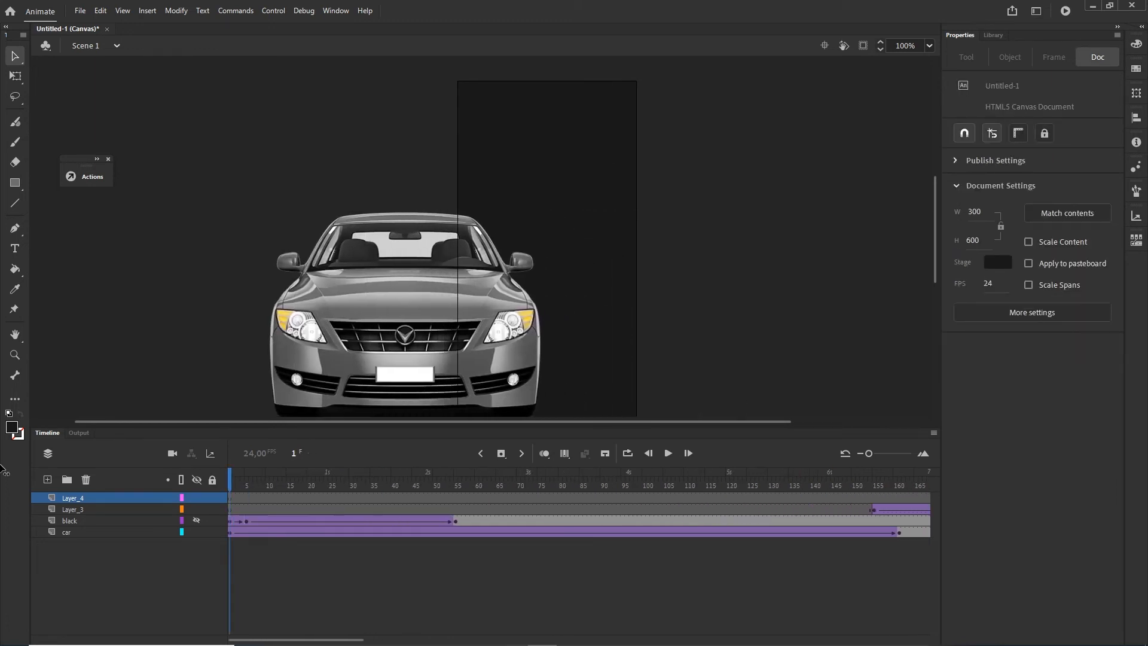
- Inside the car symbol, add a layer above Layer_6 and paste this.stop(); as its frame script
{"action": "double_click", "coordinate": [443, 317]}
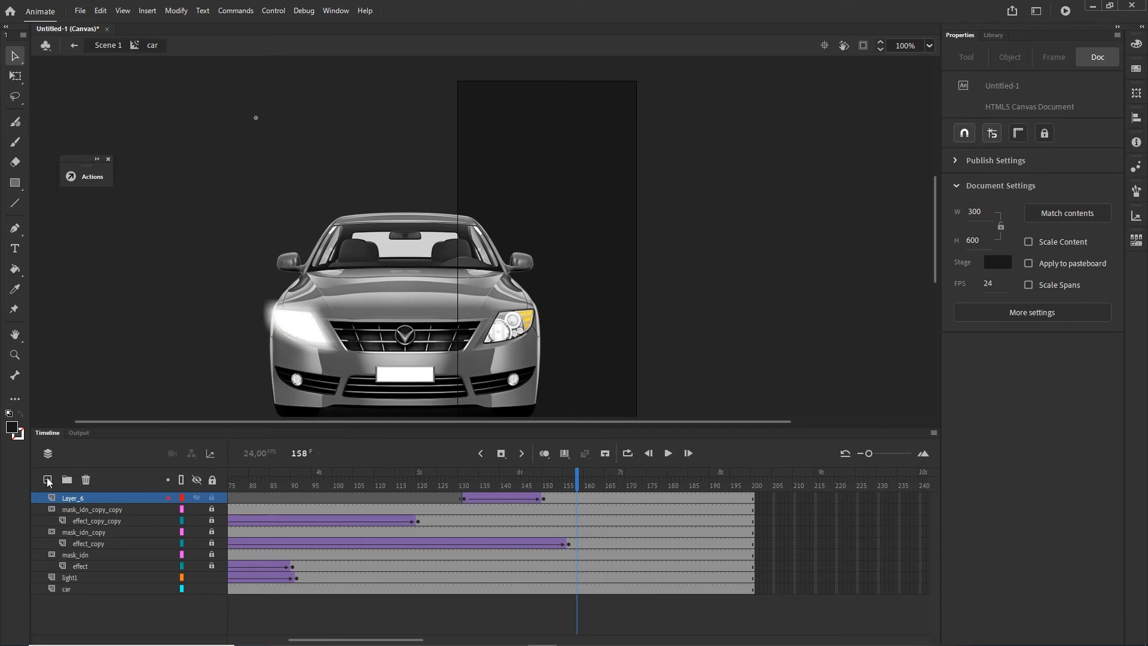
{"action": "left_click", "coordinate": [48, 479]}
{"action": "left_click", "coordinate": [752, 499]}
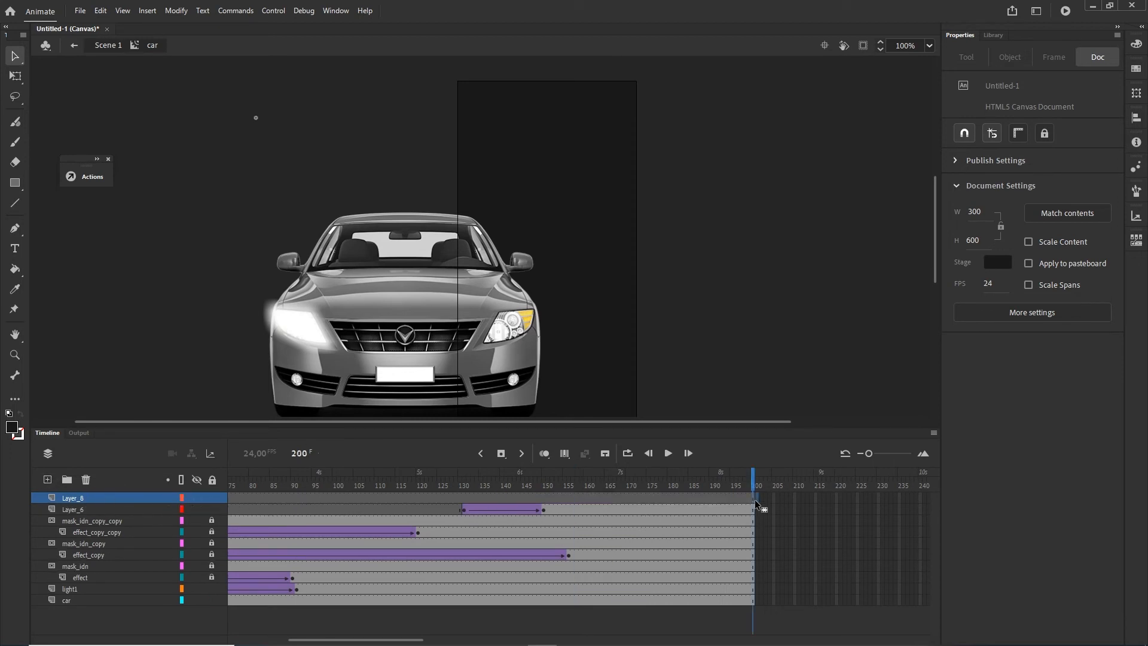
{"action": "right_click", "coordinate": [752, 500]}
{"action": "left_click", "coordinate": [765, 492]}
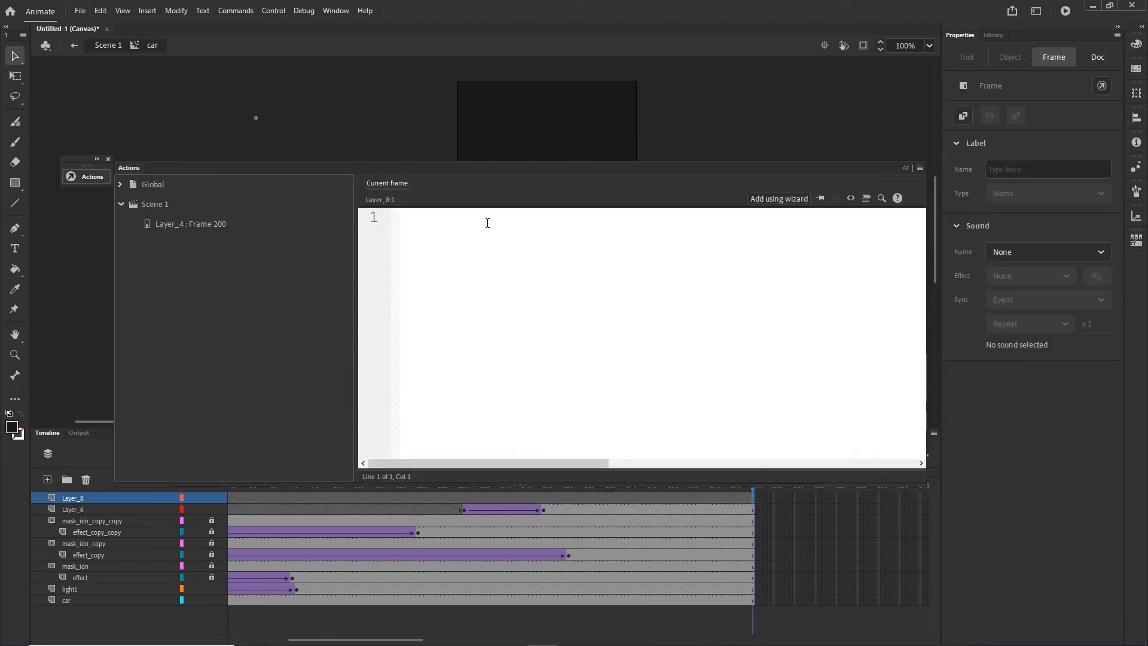
{"action": "key", "text": "ctrl+v"}
{"action": "left_click", "coordinate": [906, 169]}
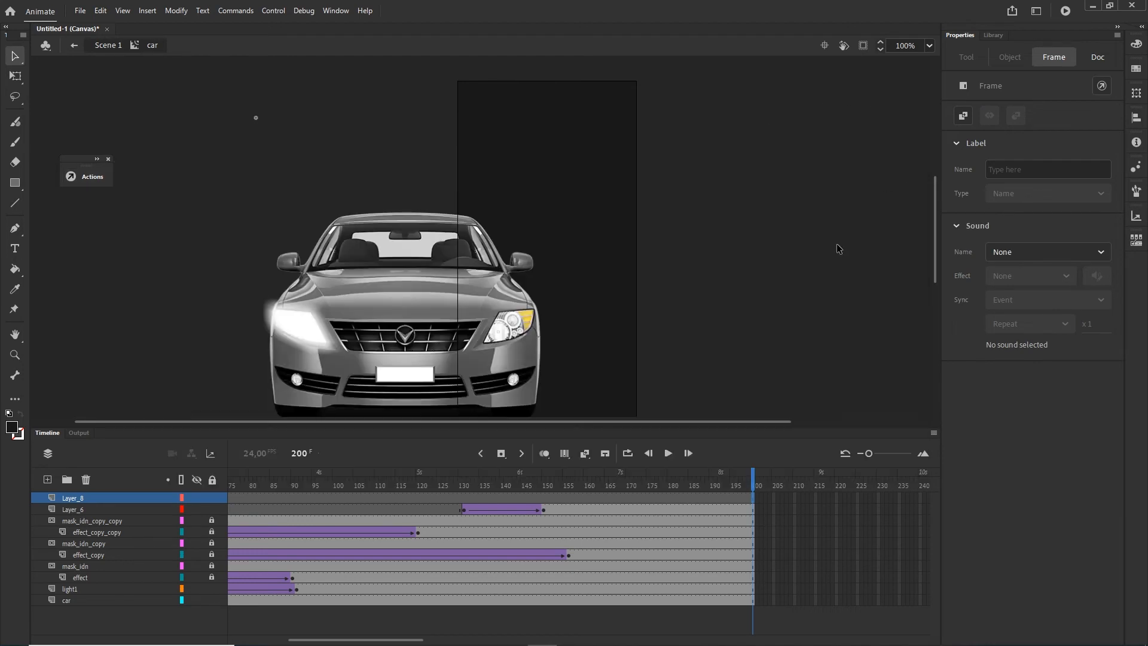
- Move the scripted keyframe on the car symbol's Layer_8 from frame 1 to frame 200
{"action": "left_click_drag", "start_coordinate": [429, 640], "coordinate": [256, 641]}
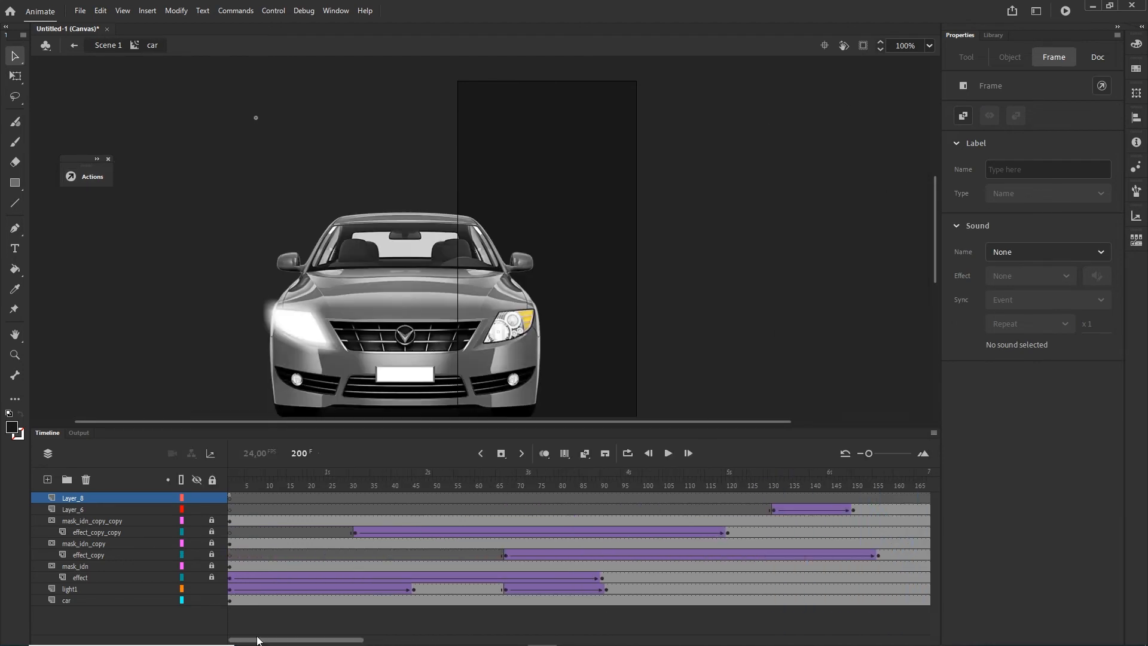
{"action": "left_click", "coordinate": [230, 500]}
{"action": "left_click_drag", "start_coordinate": [230, 499], "coordinate": [815, 497]}
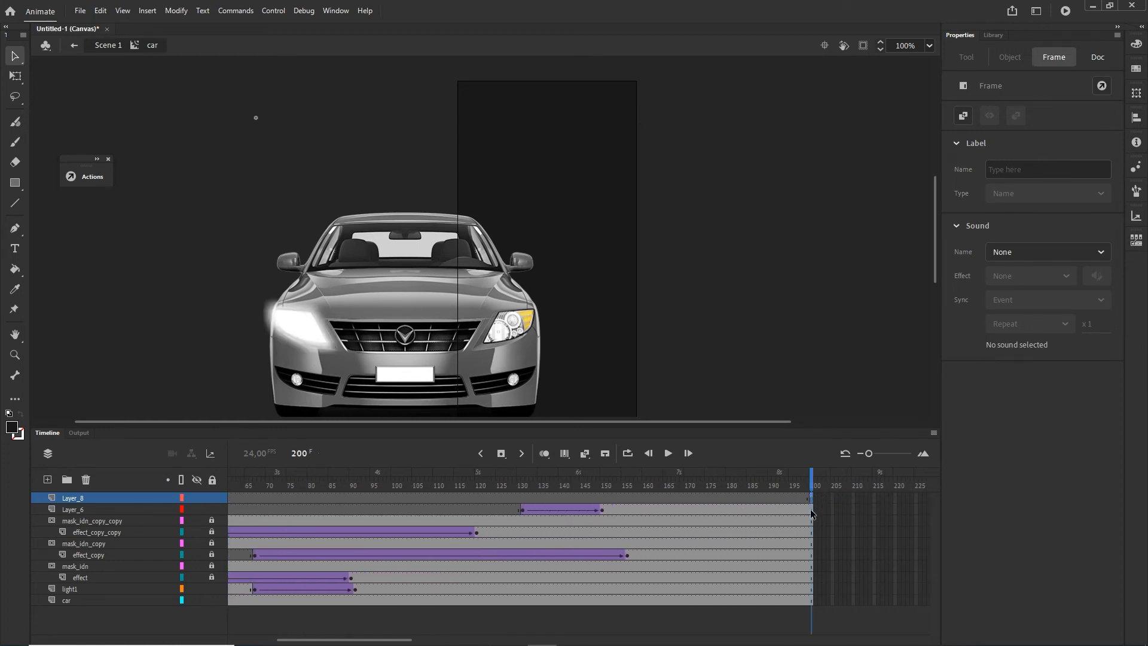
- Test the movie with the stop scripts in the browser and switch back to Animate
{"action": "key", "text": "ctrl+Return"}
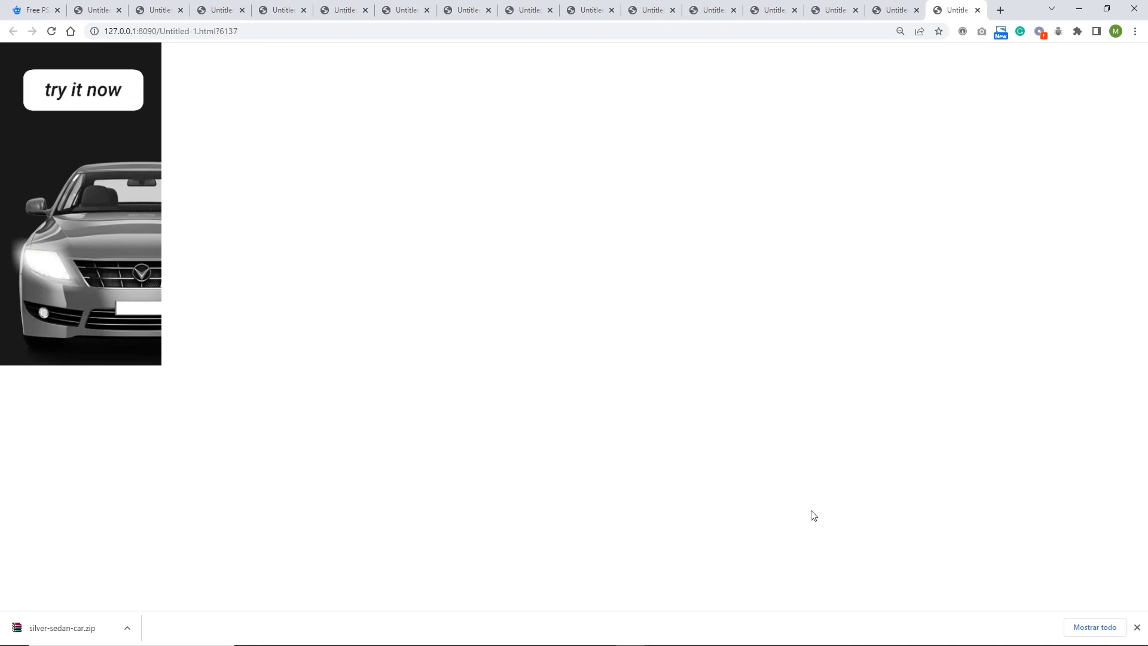
{"action": "left_click", "coordinate": [543, 634]}
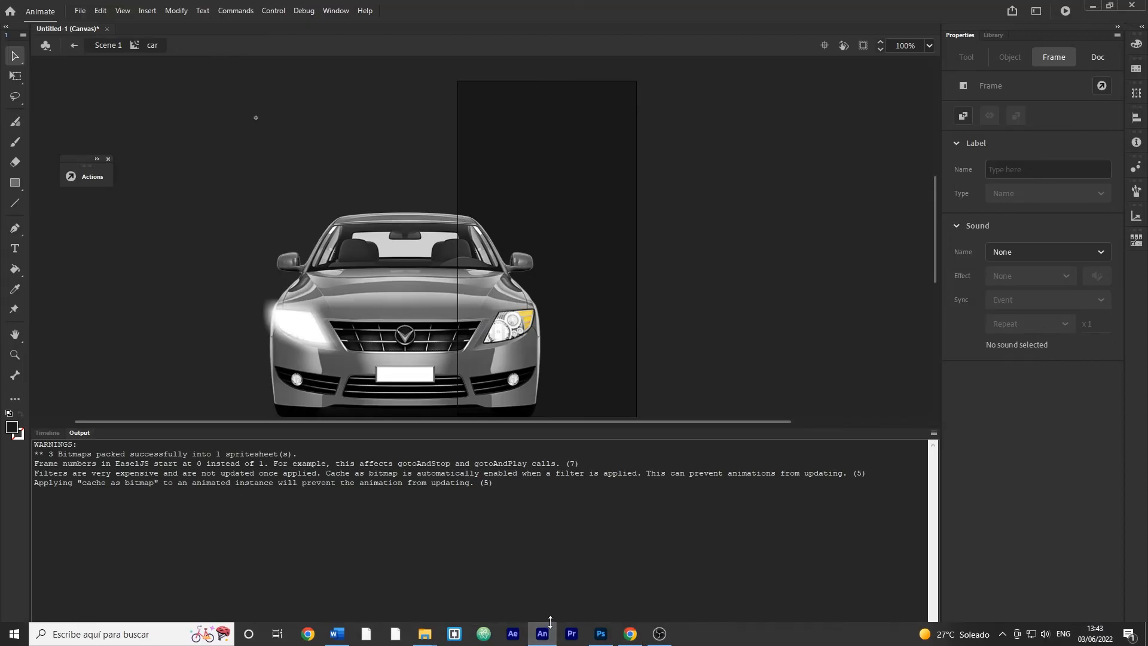
- In Chrome, copy the two-line loop code using this.looped++ == 3 from the Adobe community thread on looping the timeline
{"action": "left_click", "coordinate": [630, 634]}
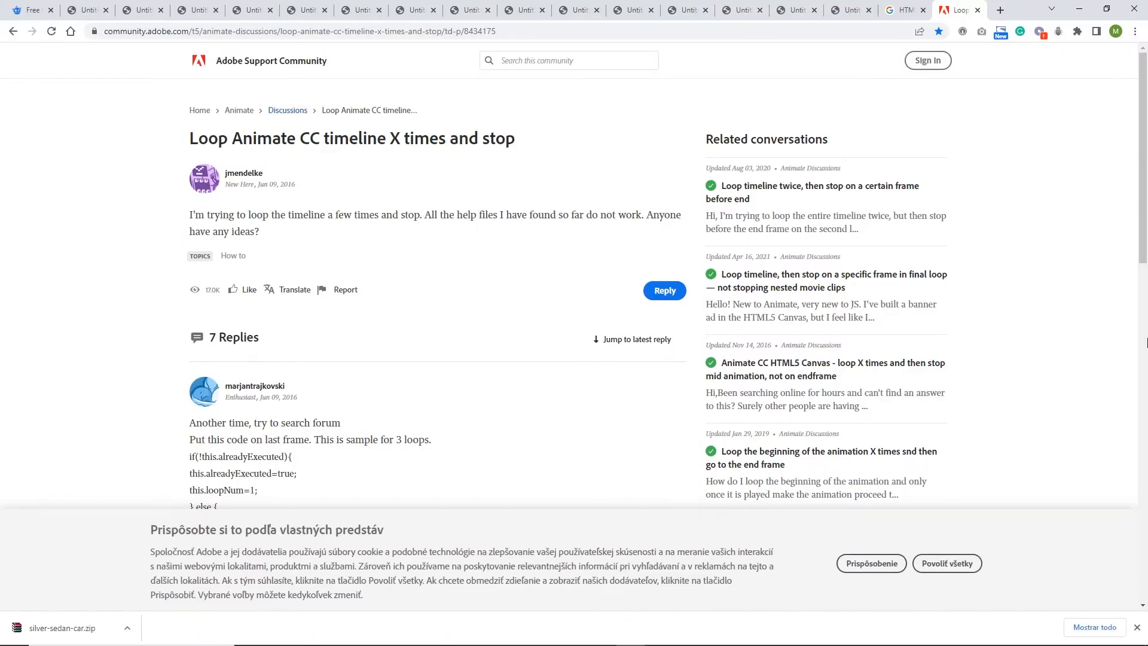
{"action": "left_click", "coordinate": [944, 567]}
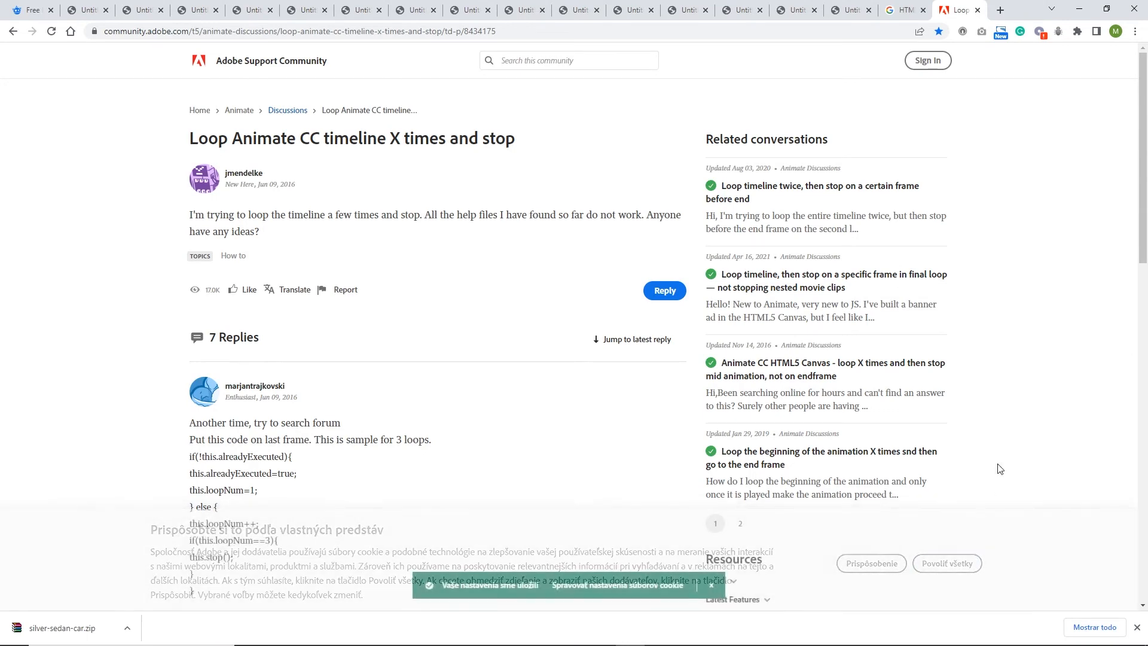
{"action": "scroll", "coordinate": [520, 404], "scroll_direction": "down", "scroll_amount": 7}
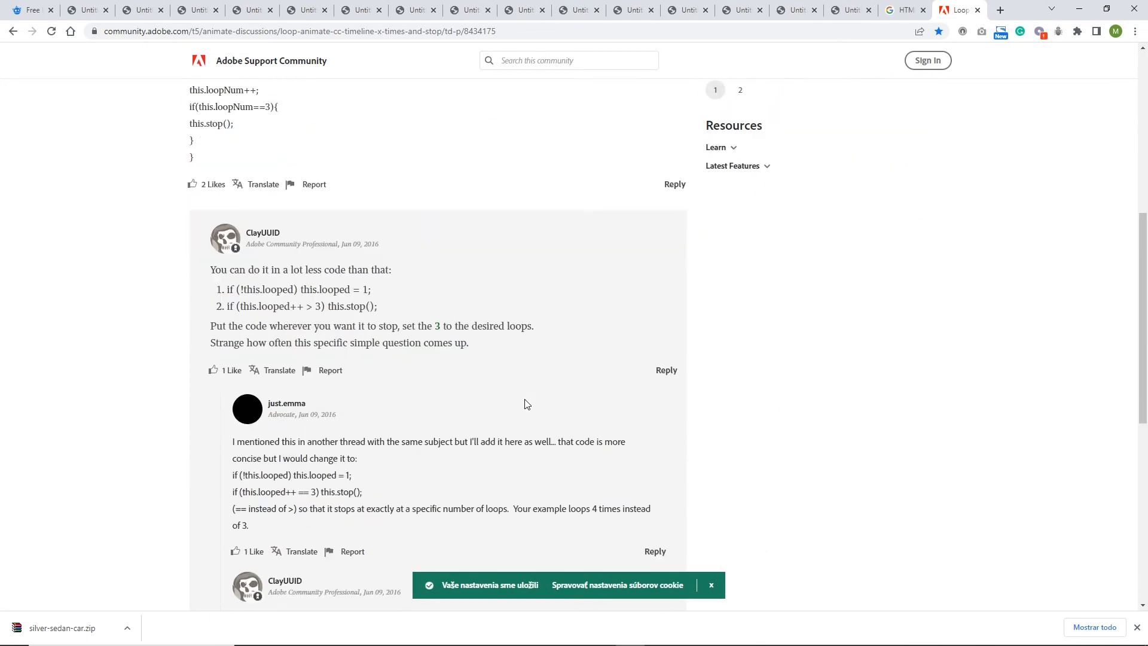
{"action": "left_click_drag", "start_coordinate": [383, 302], "coordinate": [235, 304]}
{"action": "left_click_drag", "start_coordinate": [363, 488], "coordinate": [233, 474]}
{"action": "key", "text": "ctrl+c"}
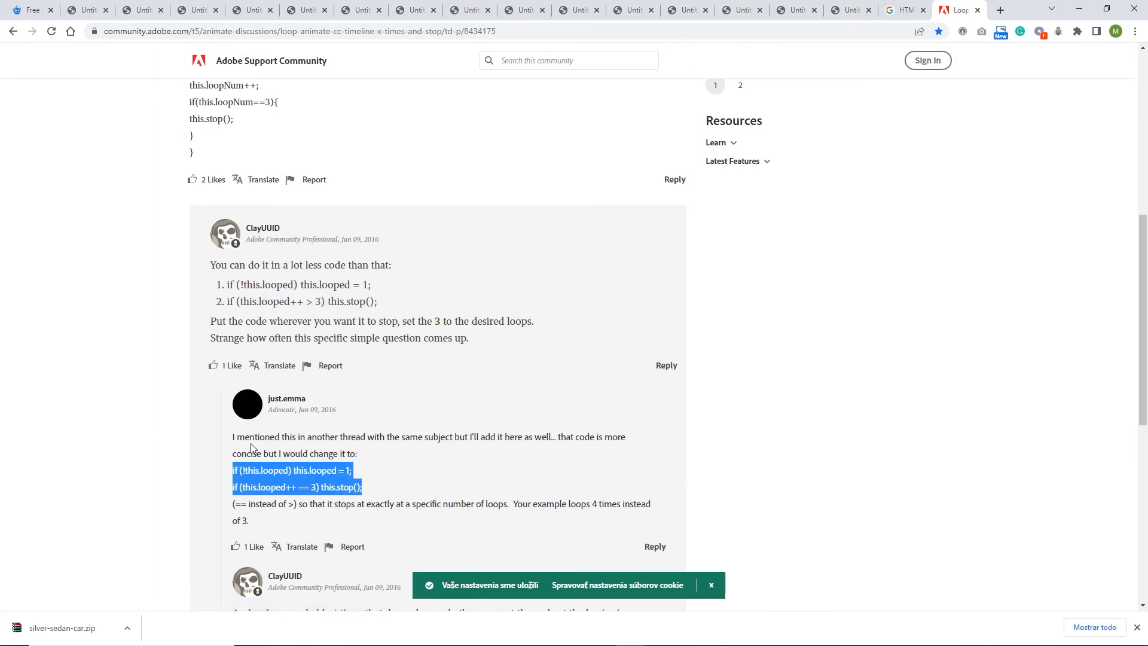
- Switch to Animate and replace this.stop(); in the car symbol's Layer_8 frame 200 script with the copied loop code
{"action": "mouse_move", "coordinate": [676, 642]}
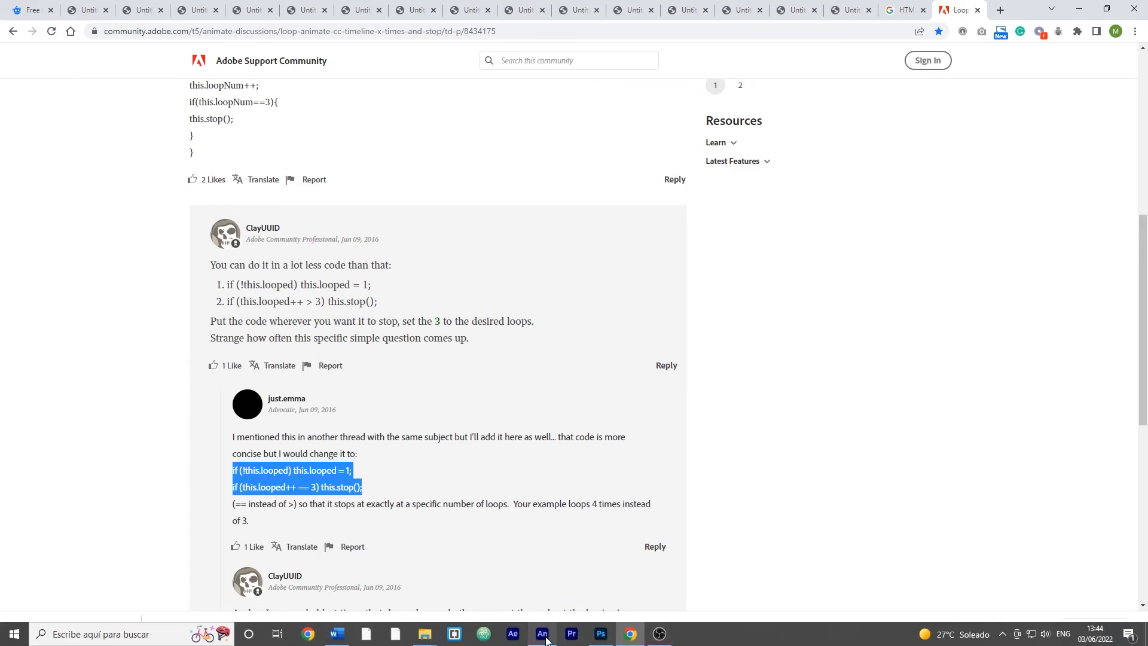
{"action": "left_click", "coordinate": [545, 635]}
{"action": "left_click", "coordinate": [49, 434]}
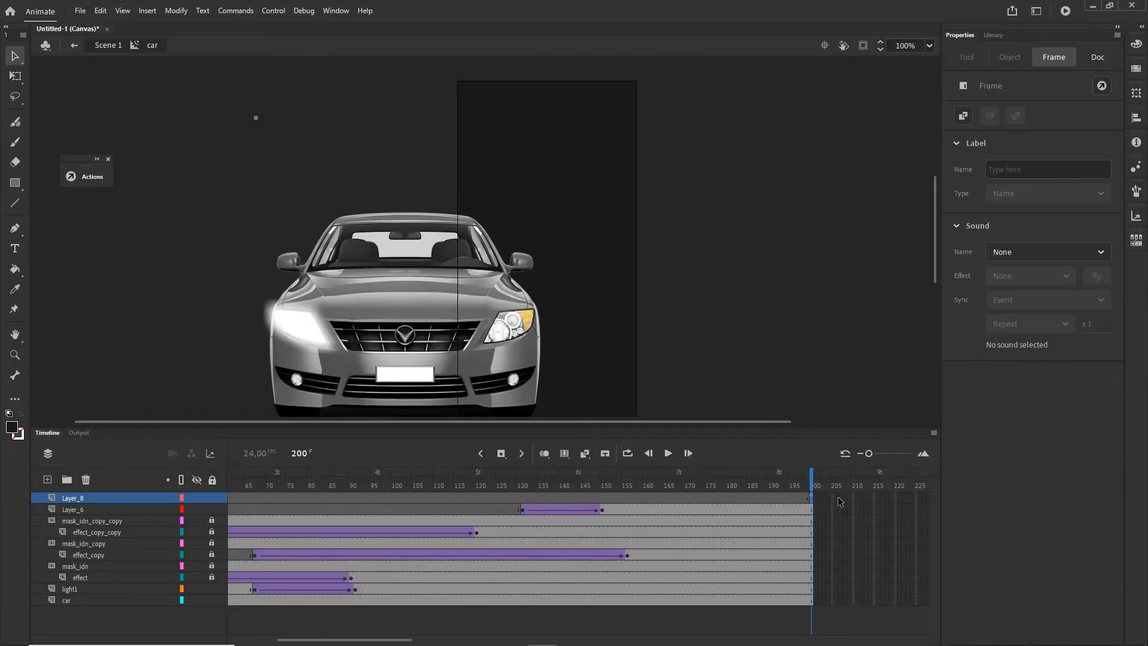
{"action": "right_click", "coordinate": [812, 501]}
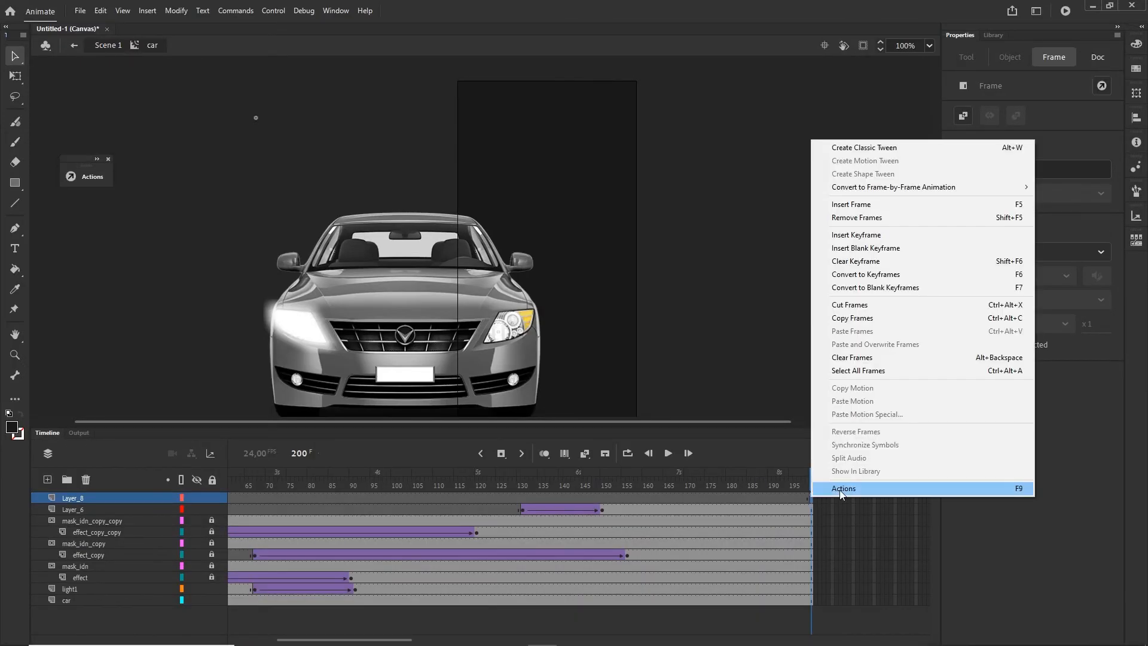
{"action": "left_click", "coordinate": [840, 490]}
{"action": "left_click_drag", "start_coordinate": [539, 222], "coordinate": [277, 222]}
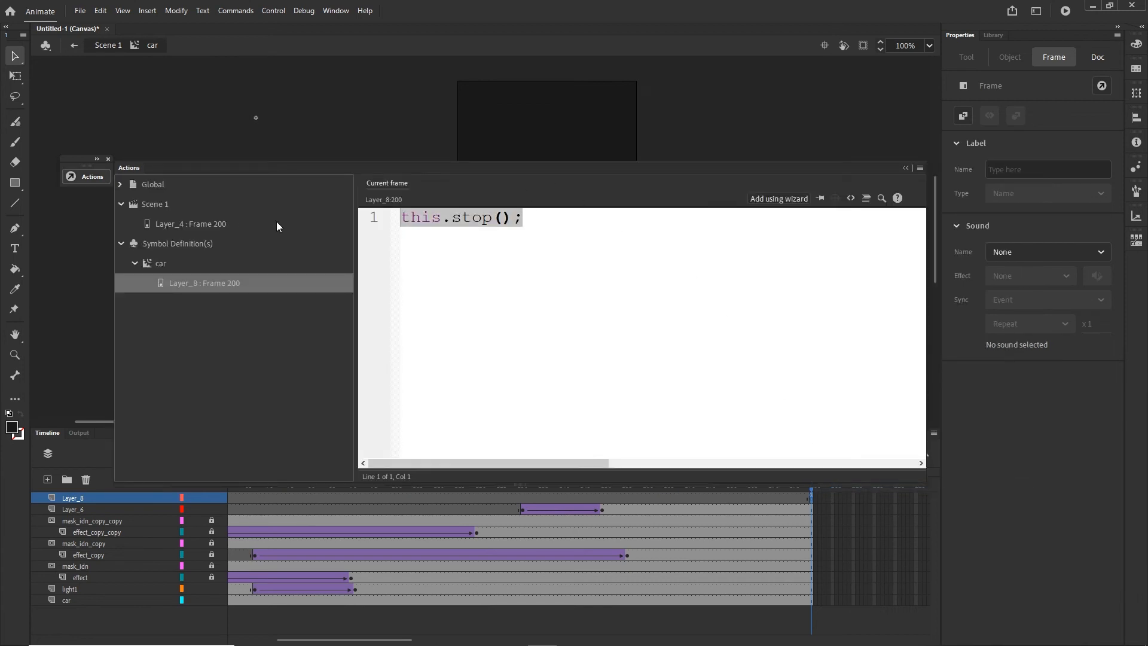
{"action": "key", "text": "ctrl+v"}
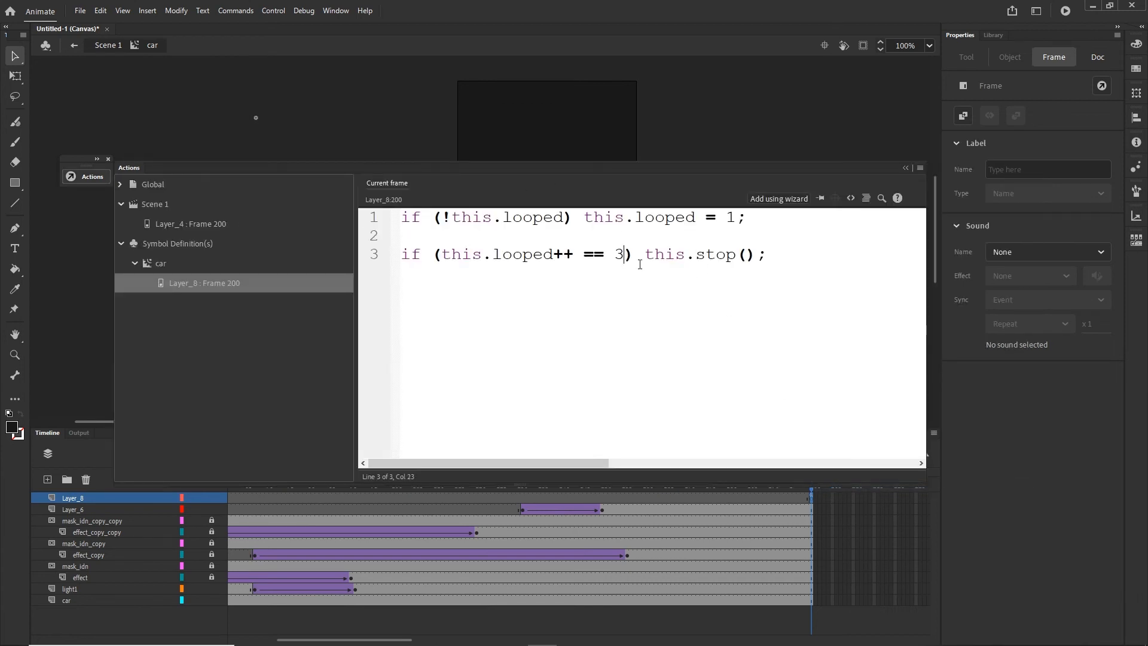
- Set the loop count in the car symbol's script to 2 and close the script editor
{"action": "key", "text": "BackSpace"}
{"action": "type", "text": "2"}
{"action": "left_click_drag", "start_coordinate": [624, 252], "coordinate": [619, 254]}
{"action": "left_click", "coordinate": [906, 168]}
- In Scene 1, add the copied loop code after this.stop(); in Layer_4's frame 200 script, with the loop count set to 2
{"action": "left_click_drag", "start_coordinate": [344, 640], "coordinate": [297, 640]}
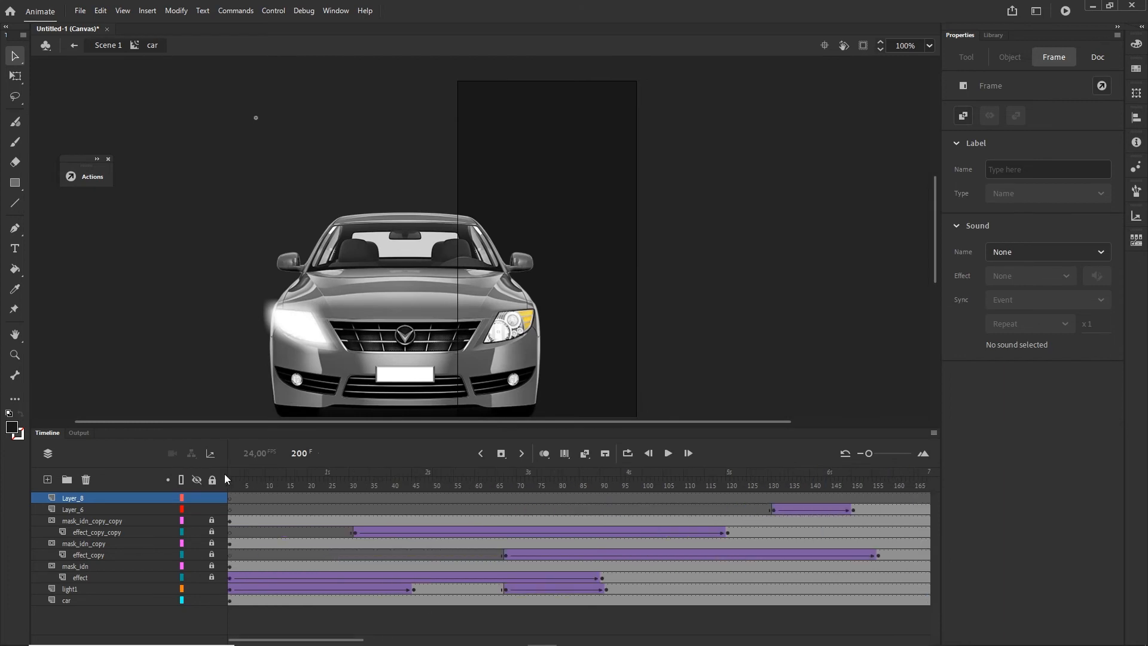
{"action": "left_click", "coordinate": [110, 45]}
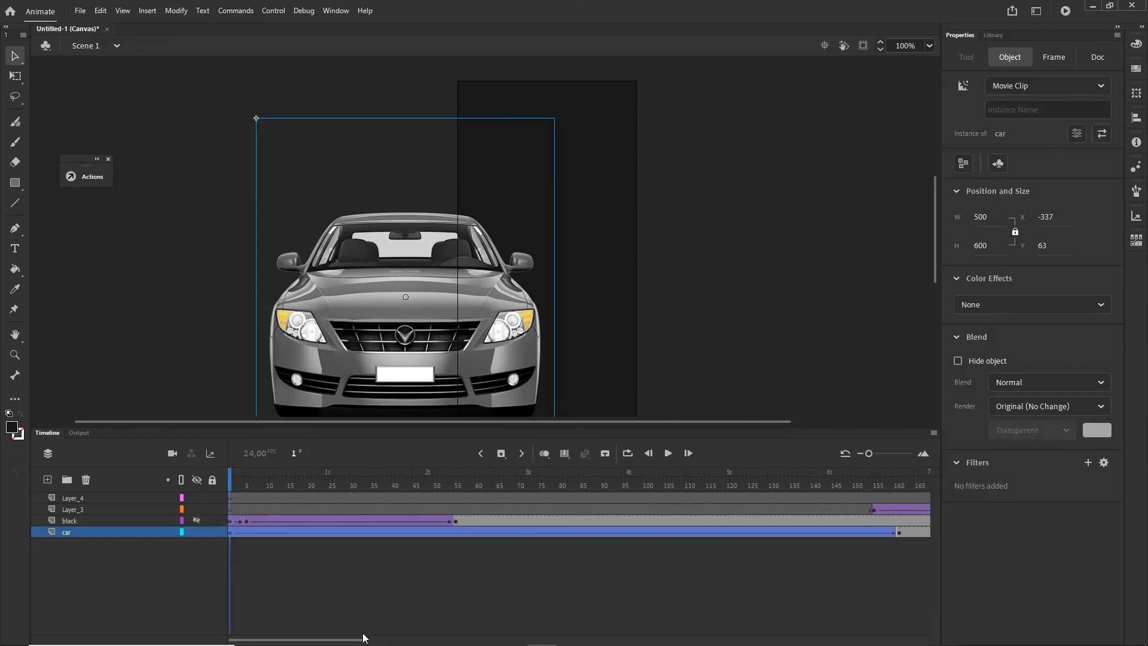
{"action": "left_click_drag", "start_coordinate": [363, 638], "coordinate": [489, 635]}
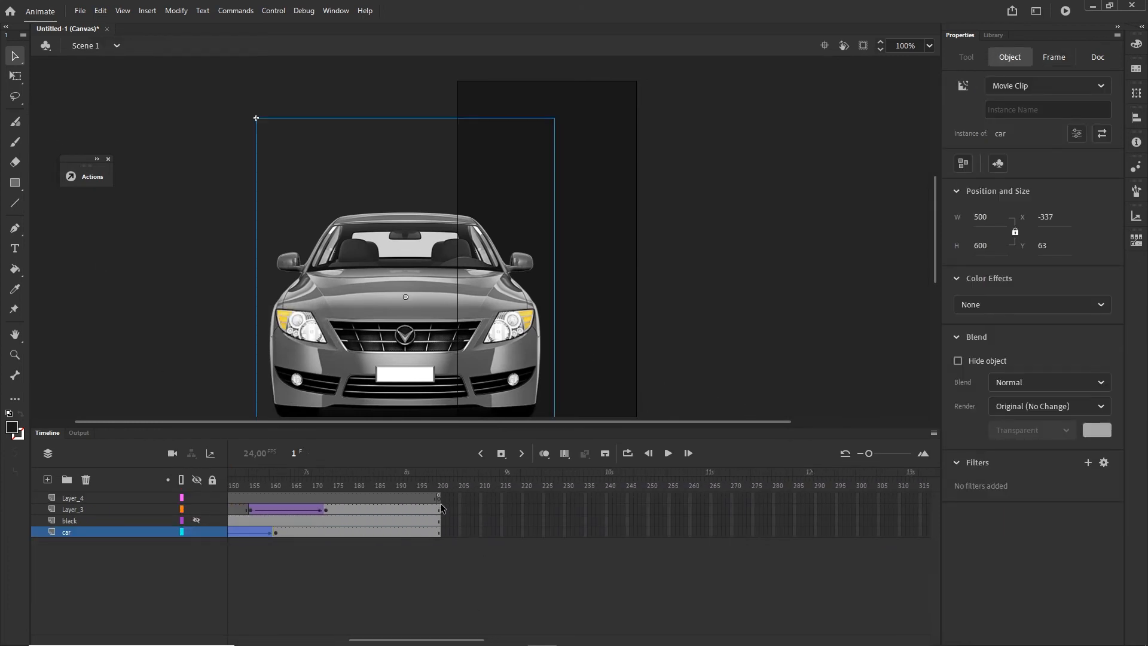
{"action": "left_click", "coordinate": [439, 498]}
{"action": "right_click", "coordinate": [439, 497]}
{"action": "left_click", "coordinate": [482, 489]}
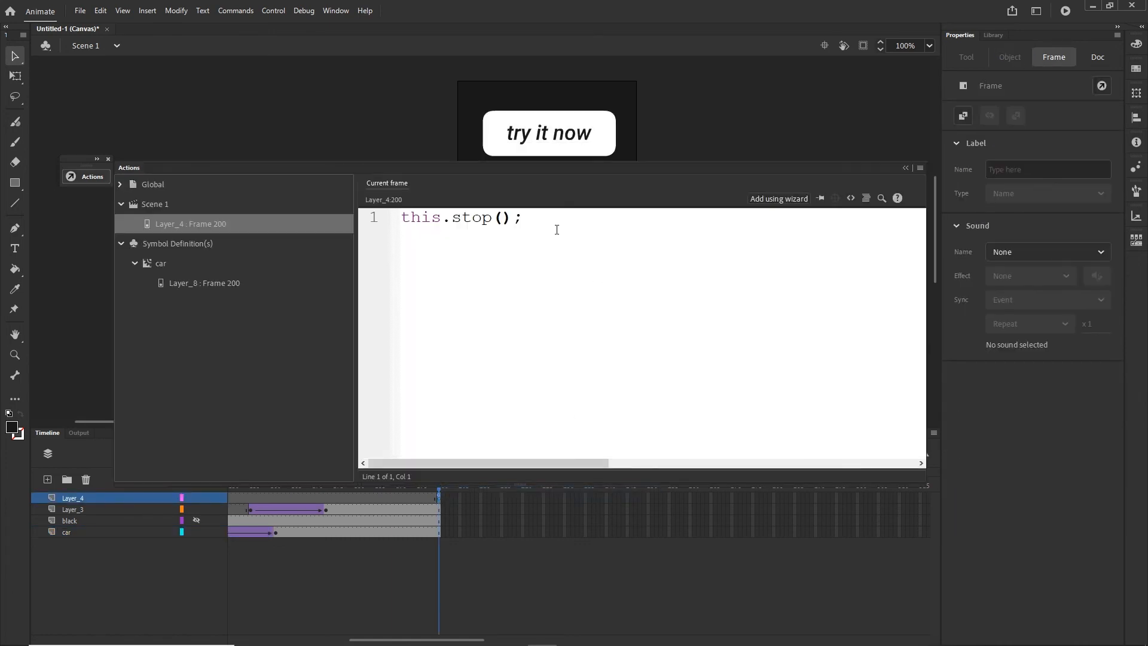
{"action": "key", "text": "ctrl+v"}
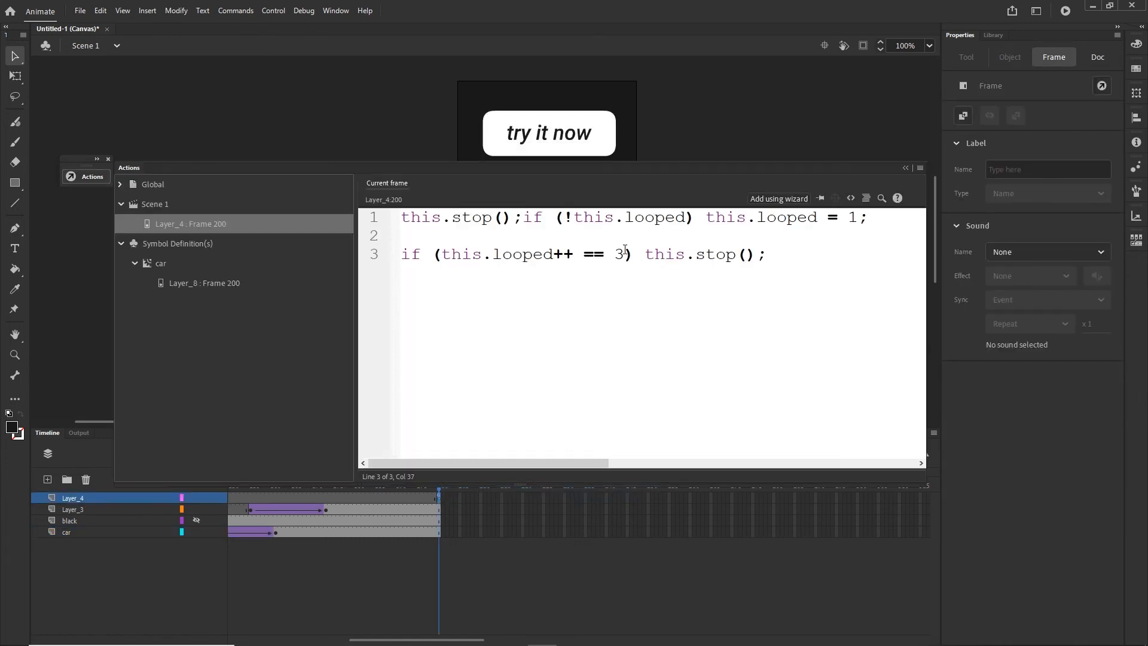
{"action": "key", "text": "BackSpace"}
{"action": "type", "text": "2"}
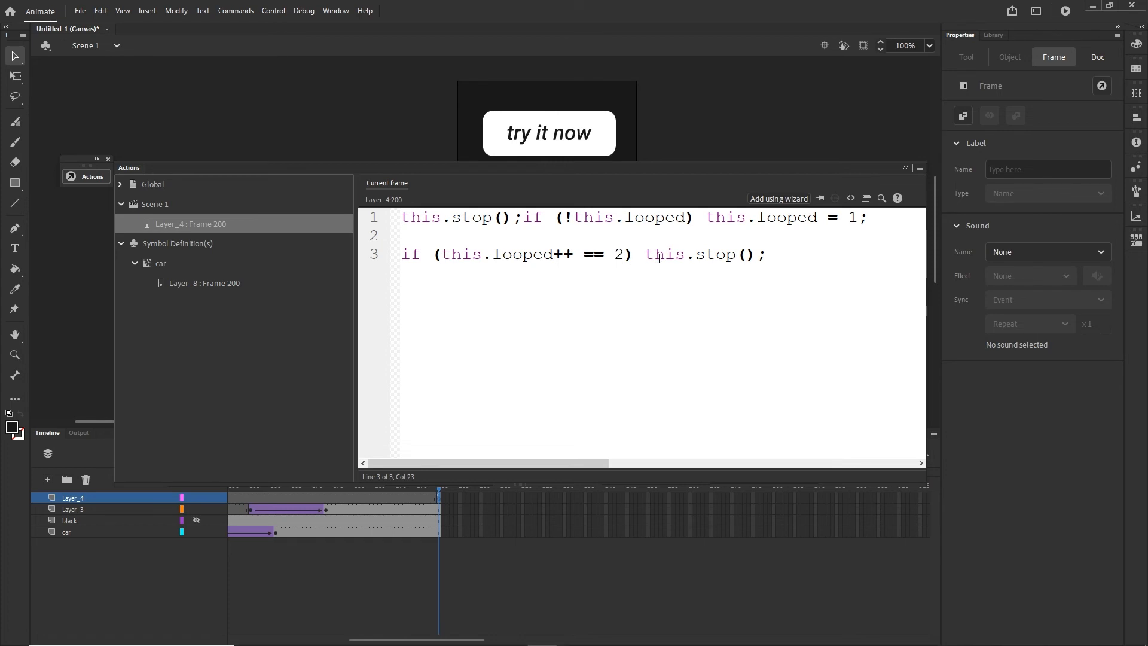
{"action": "left_click", "coordinate": [906, 168]}
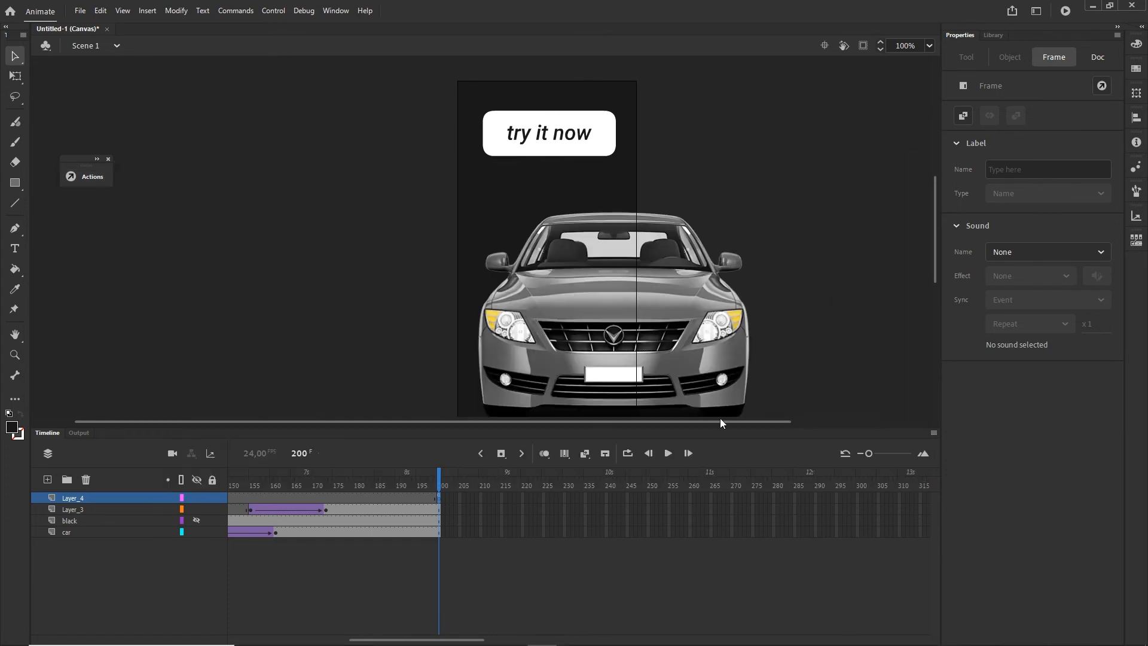
- Review the end of the main timeline, then enter the car symbol and scrub back from frame 200
{"action": "left_click", "coordinate": [494, 569]}
{"action": "left_click_drag", "start_coordinate": [440, 480], "coordinate": [347, 487]}
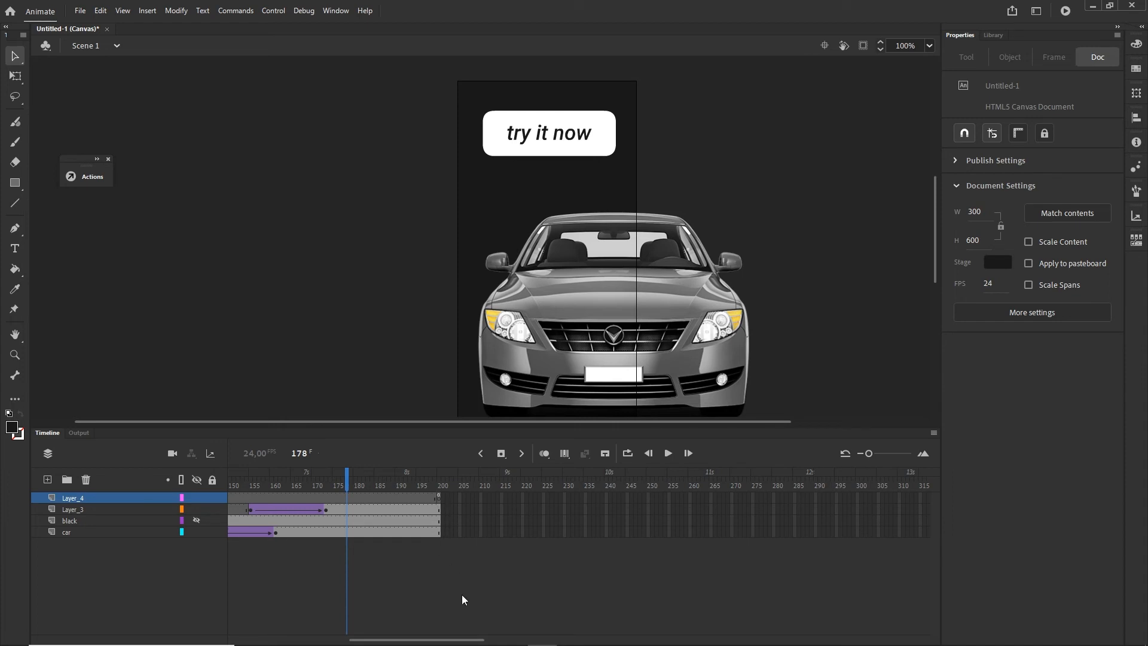
{"action": "left_click_drag", "start_coordinate": [472, 637], "coordinate": [317, 625]}
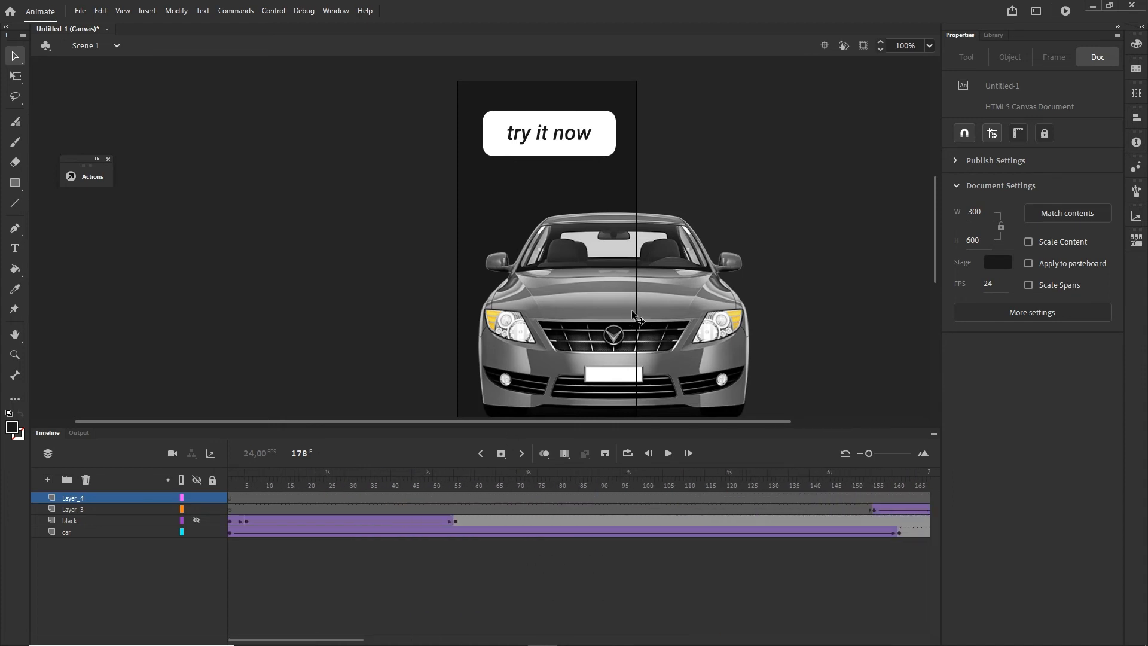
{"action": "left_click", "coordinate": [232, 538]}
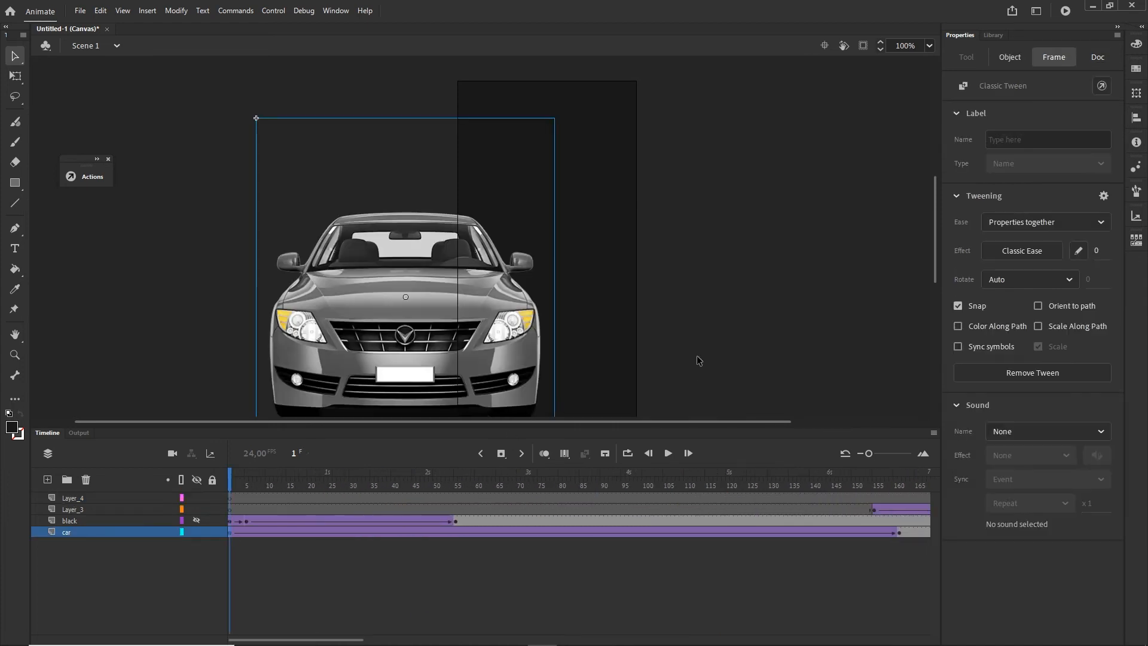
{"action": "double_click", "coordinate": [519, 315]}
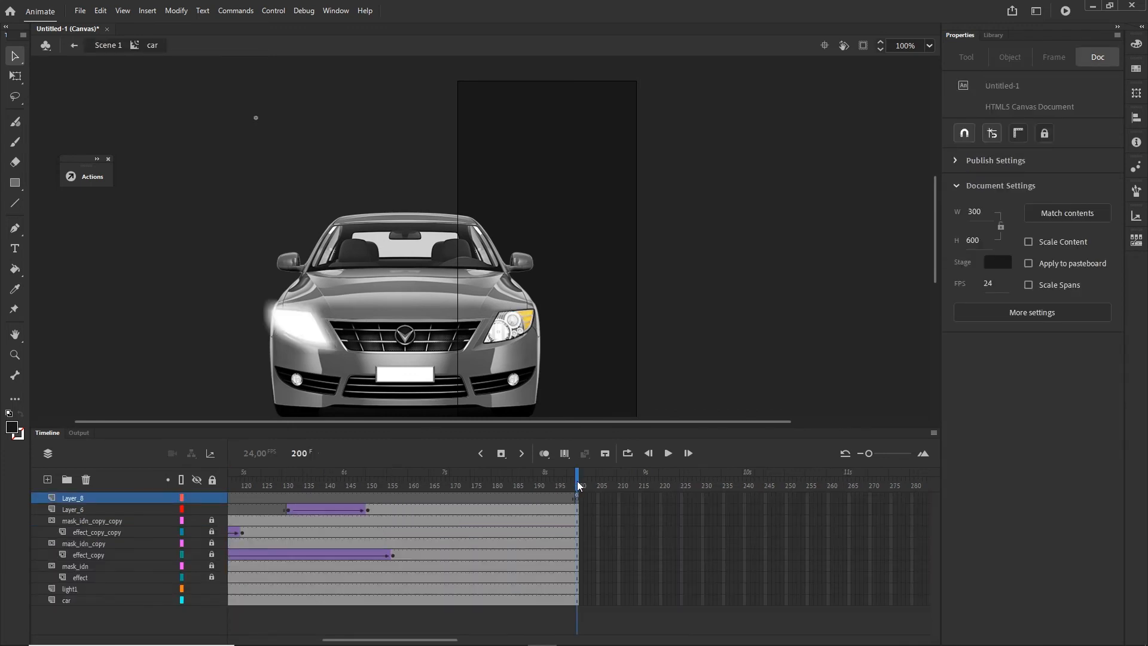
{"action": "left_click_drag", "start_coordinate": [578, 485], "coordinate": [474, 485]}
- Start saving the document and create a folder named animate inside 47 car light effect > tutorial
{"action": "left_click", "coordinate": [81, 11]}
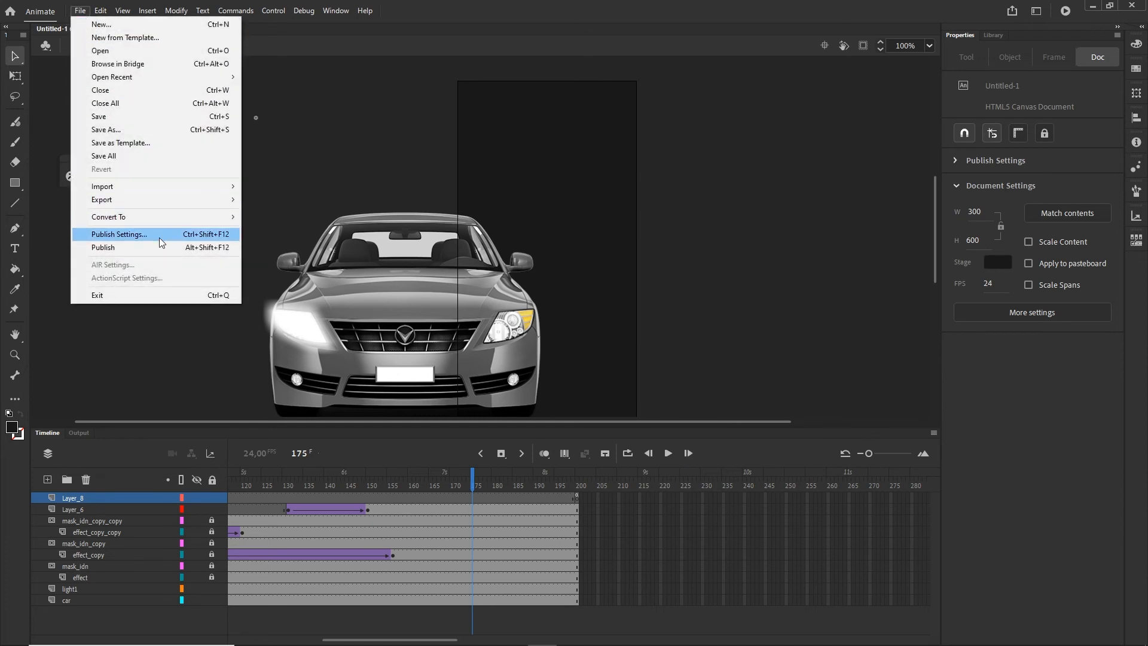
{"action": "left_click", "coordinate": [721, 269]}
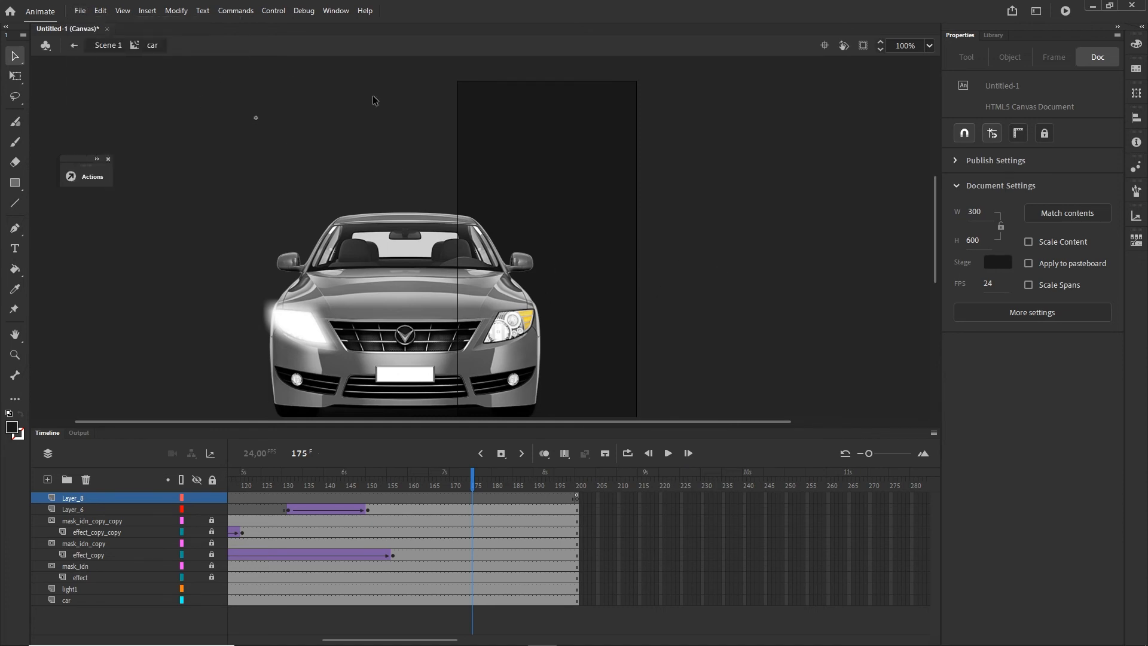
{"action": "key", "text": "ctrl+s"}
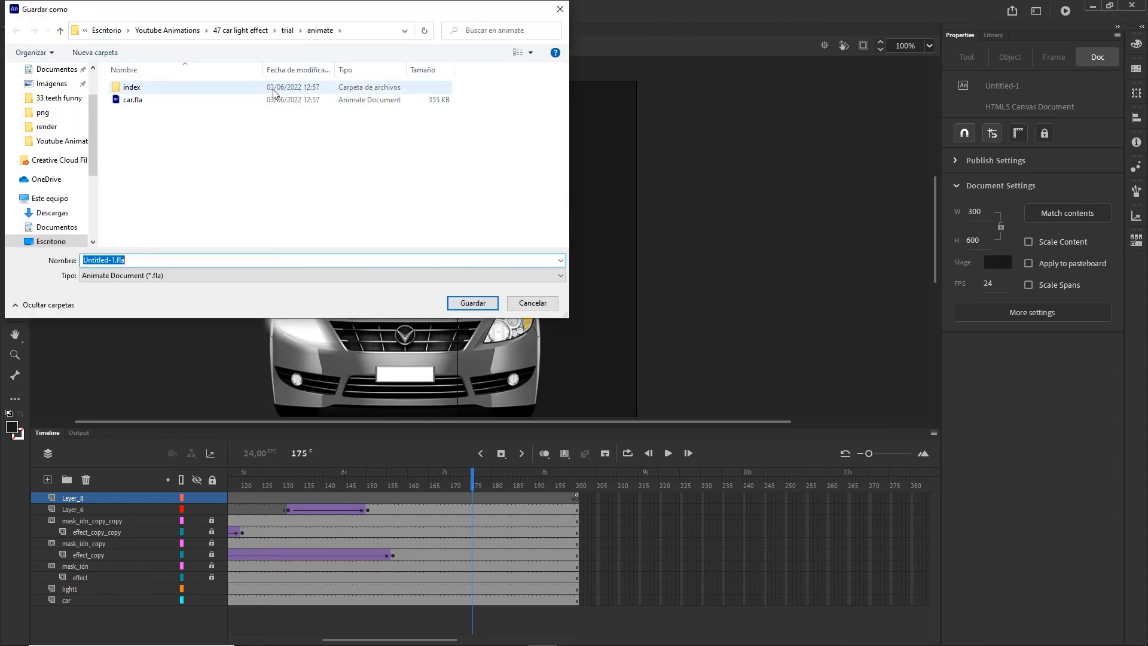
{"action": "left_click", "coordinate": [239, 30]}
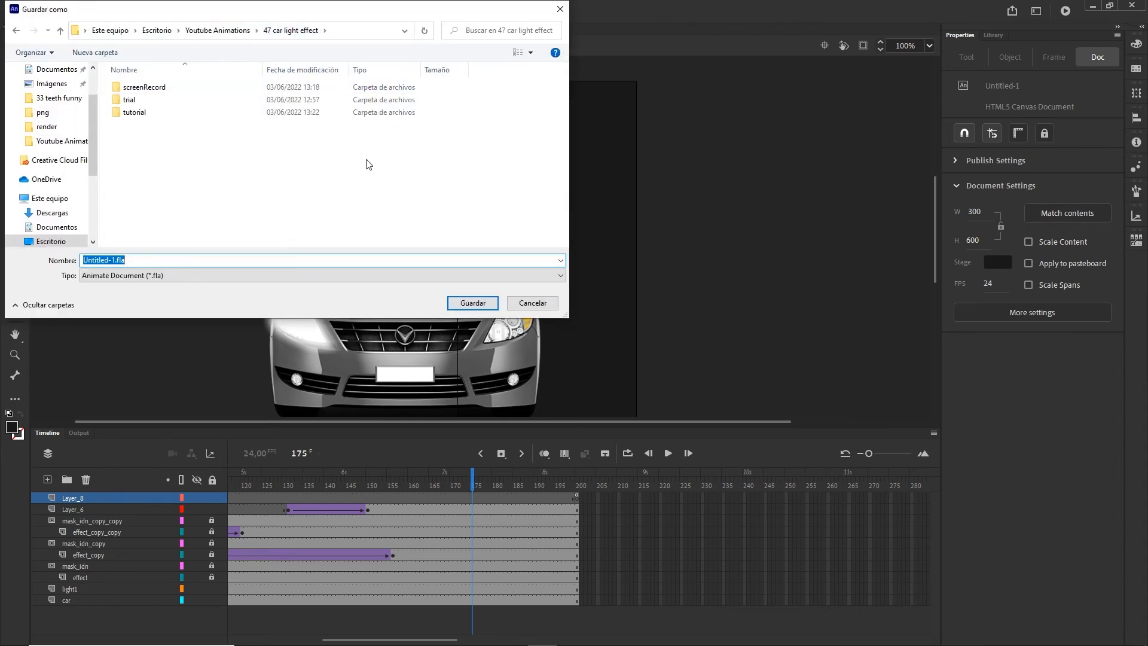
{"action": "double_click", "coordinate": [143, 113]}
{"action": "right_click", "coordinate": [154, 152]}
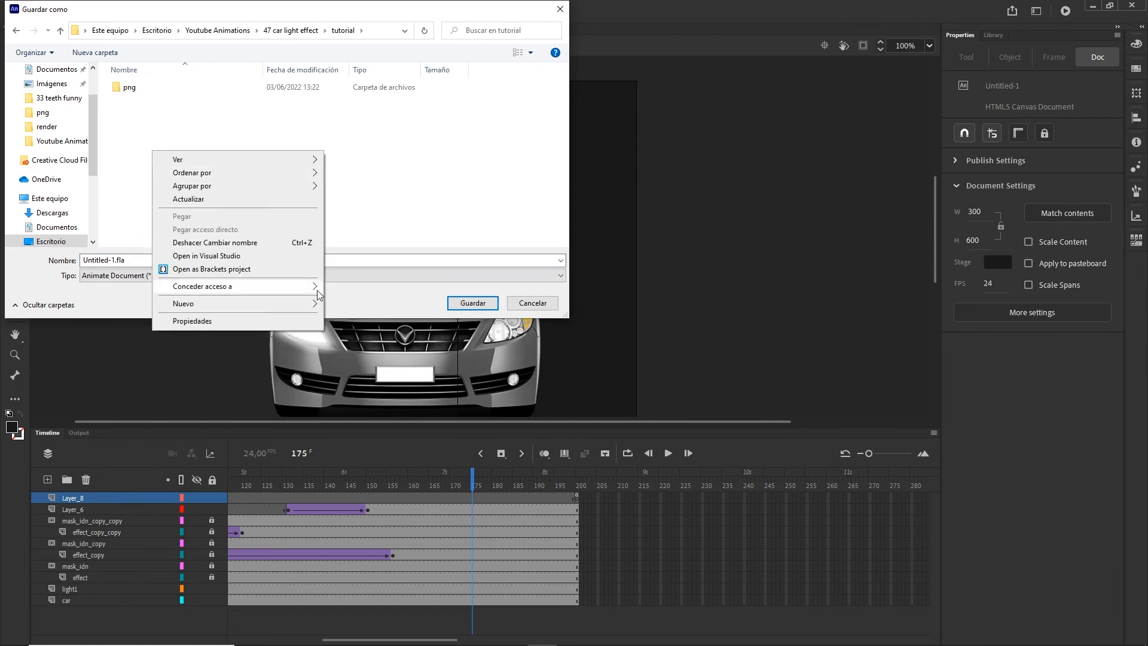
{"action": "mouse_move", "coordinate": [317, 303]}
{"action": "left_click", "coordinate": [359, 304]}
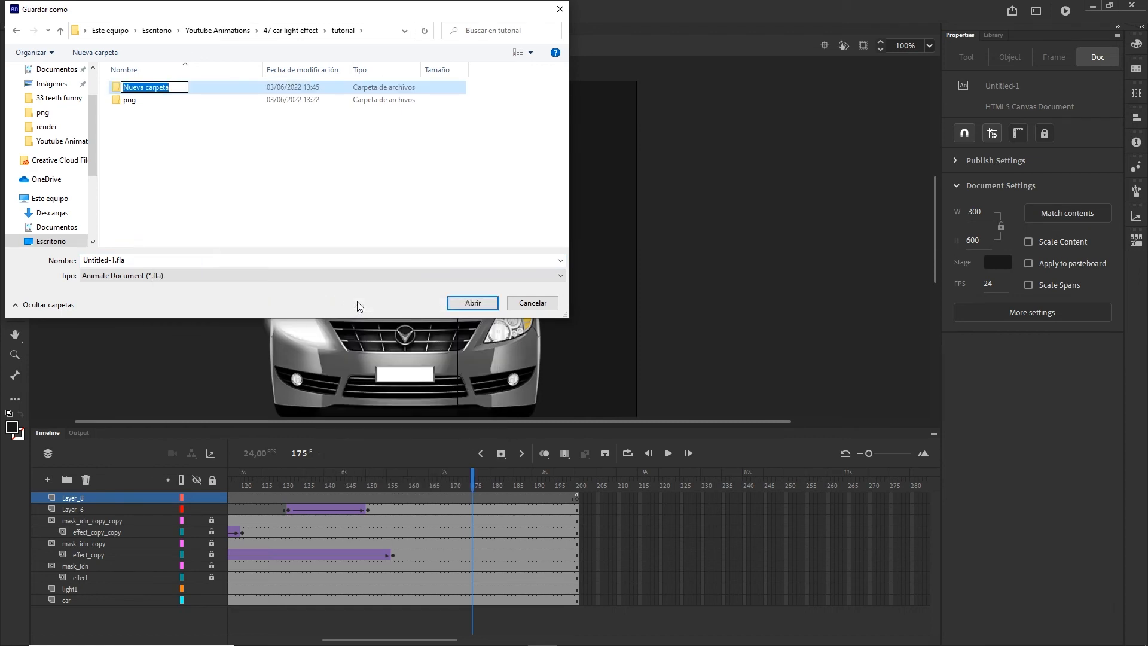
{"action": "type", "text": "animate"}
{"action": "left_click", "coordinate": [203, 134]}
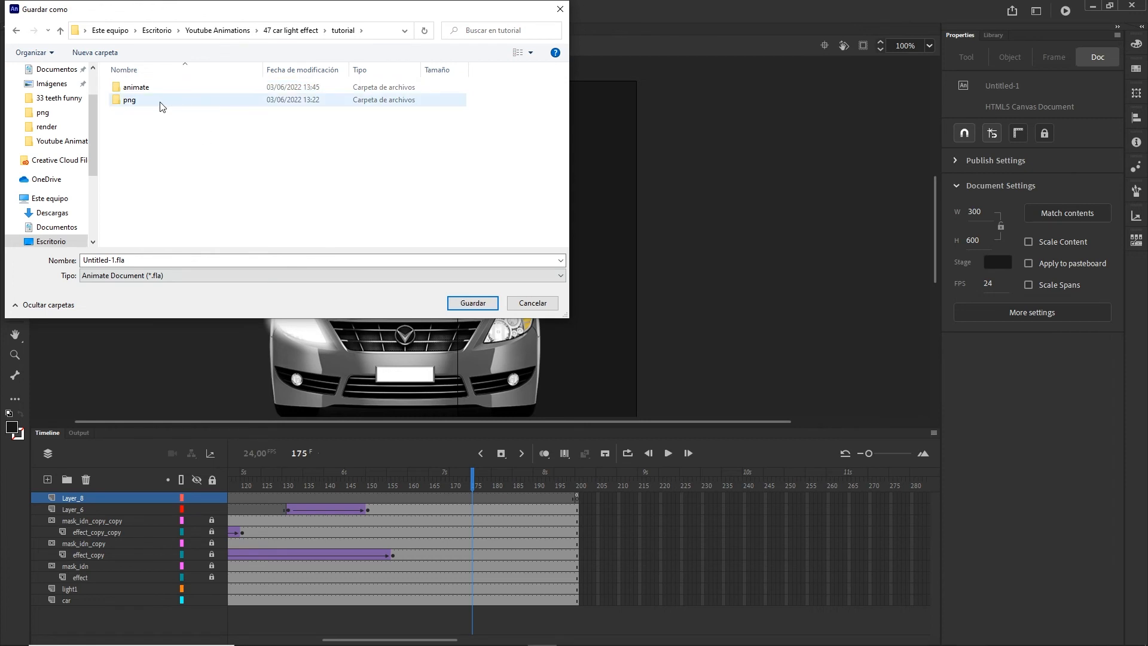
- Save the document as carEffect in the new animate folder
{"action": "double_click", "coordinate": [134, 88]}
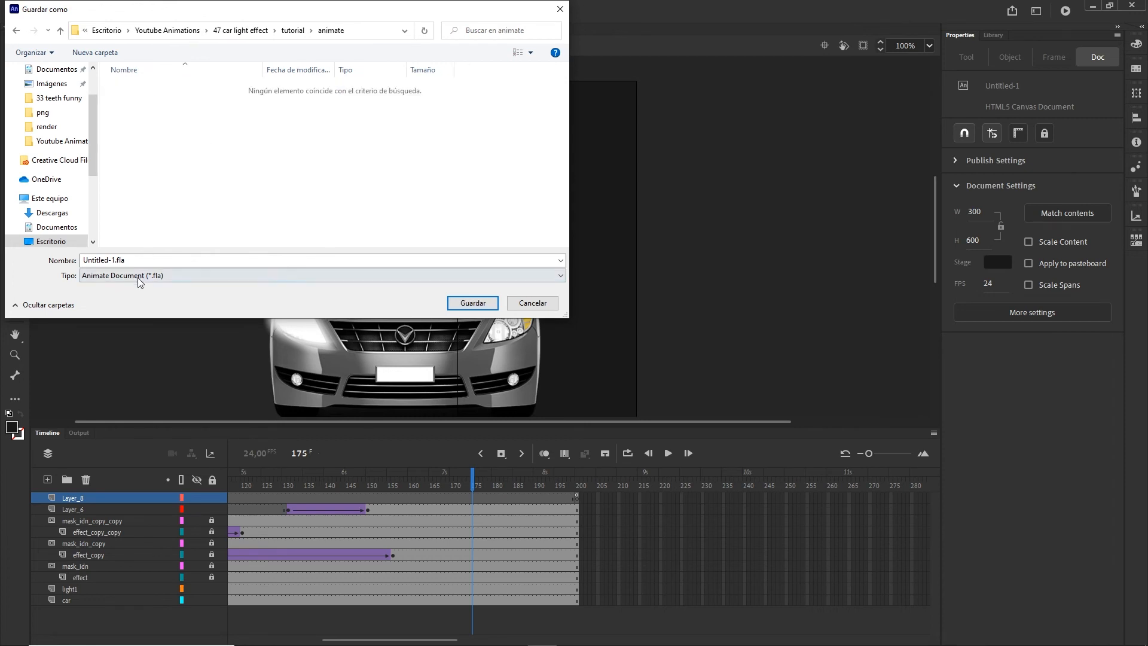
{"action": "left_click", "coordinate": [139, 260]}
{"action": "type", "text": "ca"}
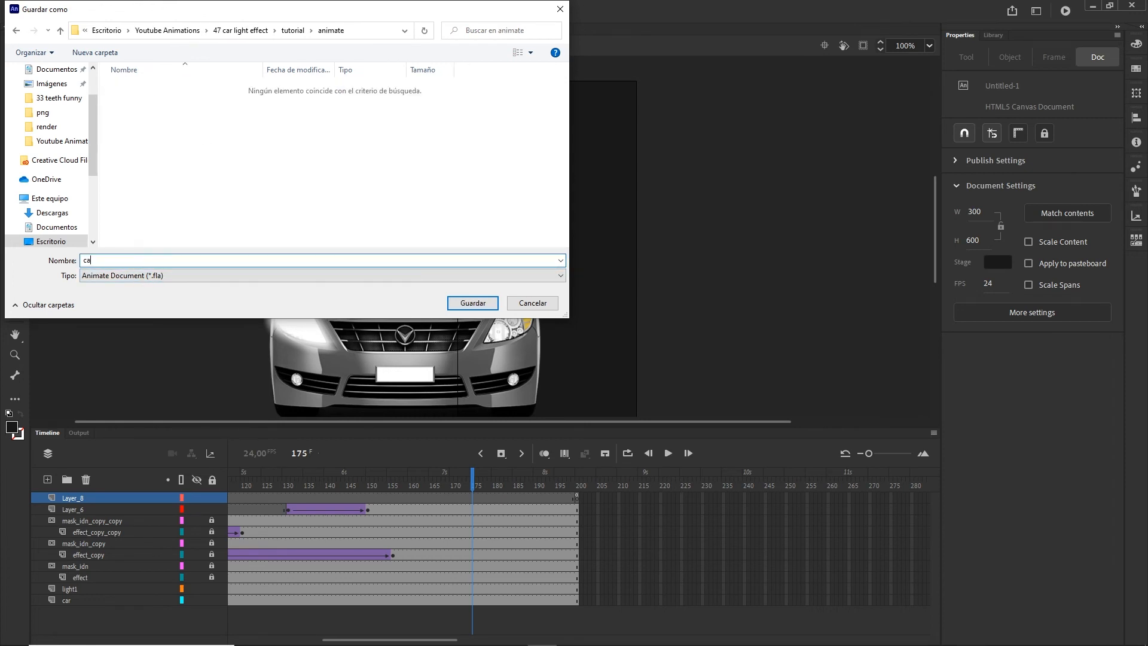
{"action": "type", "text": "rEffect"}
{"action": "left_click", "coordinate": [473, 302]}
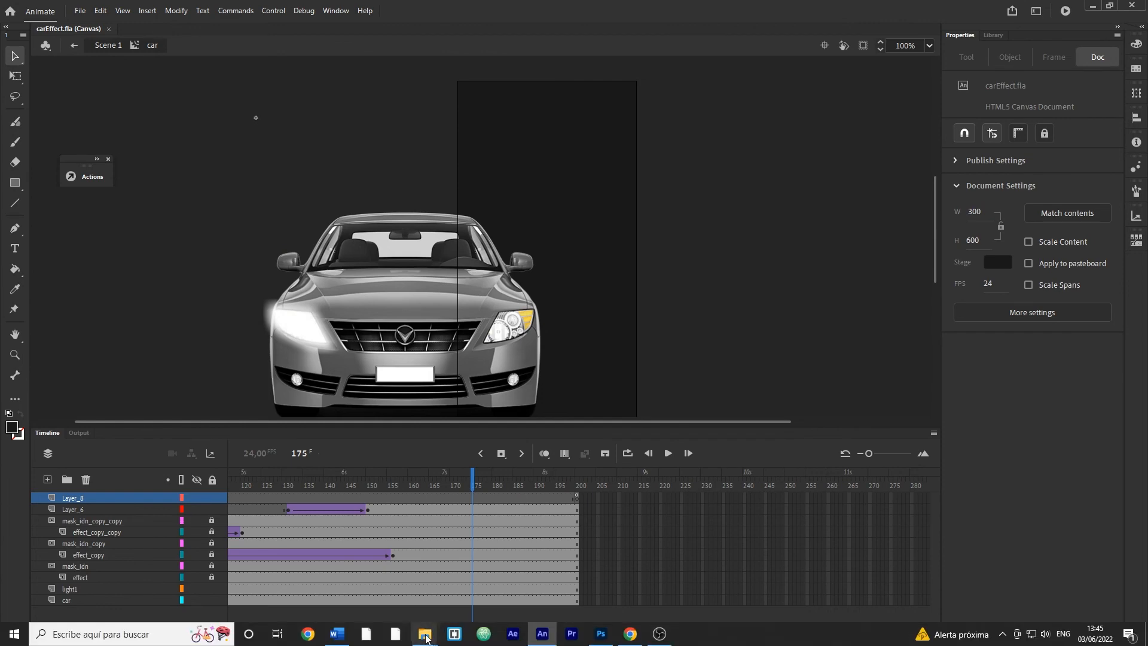
- Switch to File Explorer and check the saved files in the tutorial > animate folder of 47 car light effect
{"action": "mouse_move", "coordinate": [424, 633]}
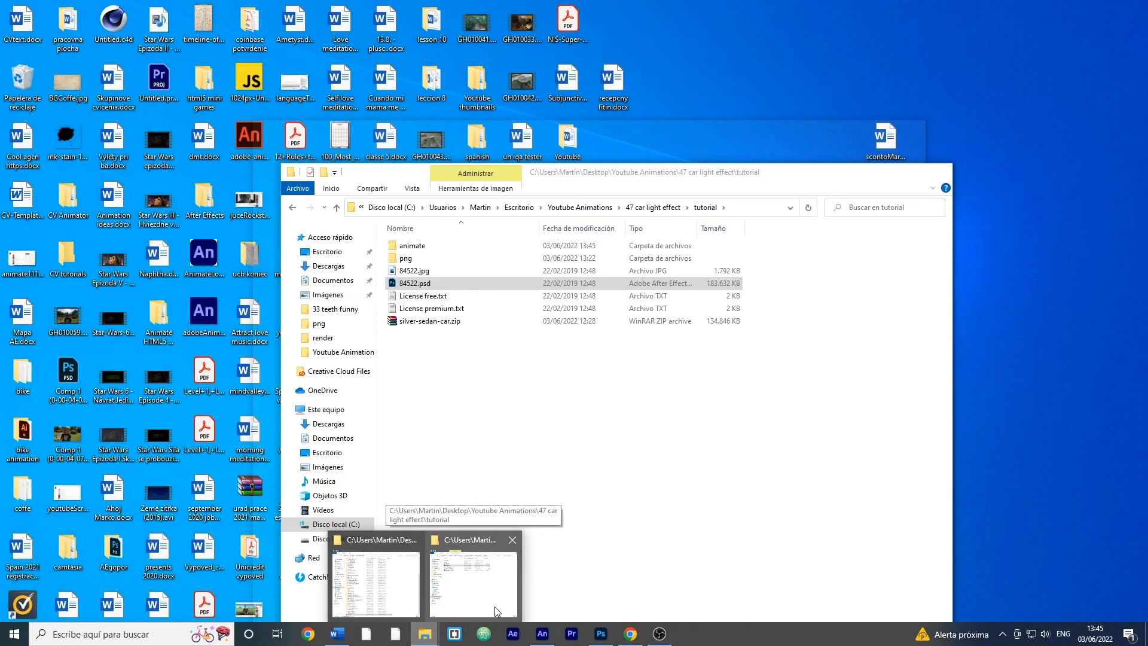
{"action": "left_click", "coordinate": [496, 611]}
{"action": "left_click", "coordinate": [658, 209]}
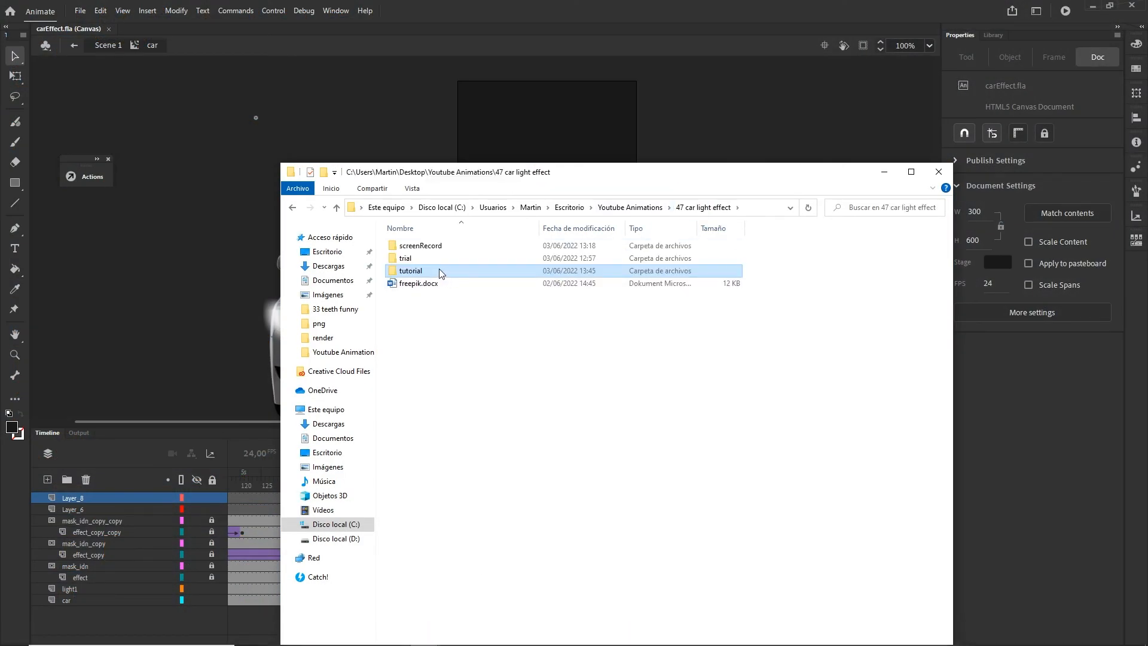
{"action": "double_click", "coordinate": [417, 272]}
{"action": "double_click", "coordinate": [418, 245]}
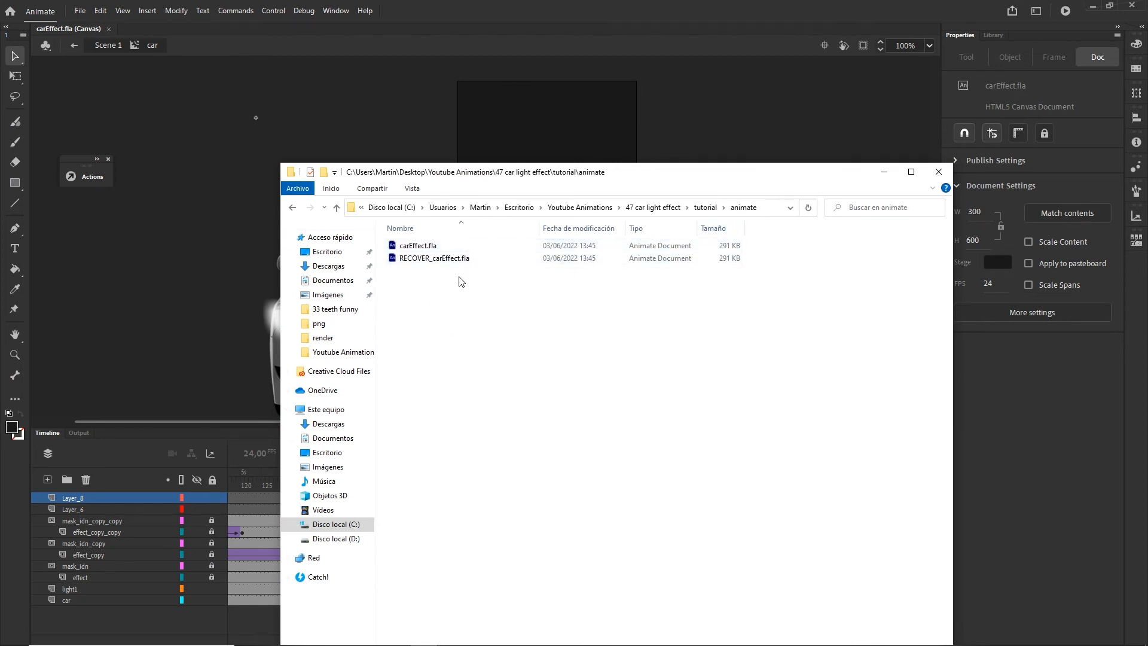
{"action": "left_click", "coordinate": [885, 173]}
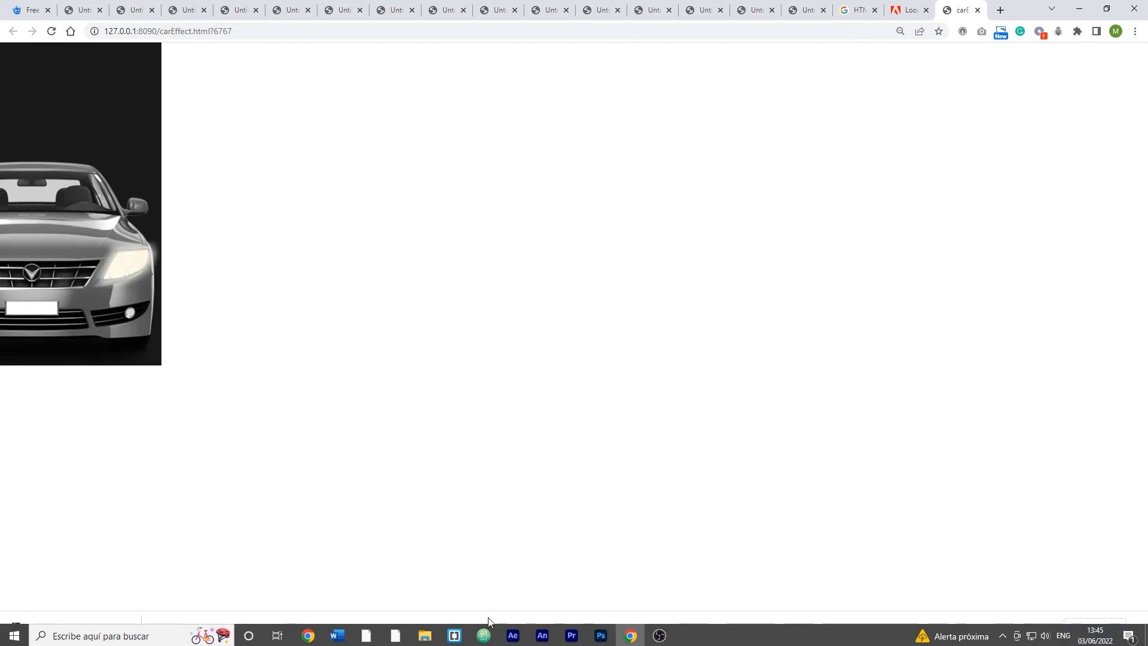
- In File Explorer, delete the generated carEffect.js, carEffect.html and images folder from the animate folder
{"action": "mouse_move", "coordinate": [425, 635]}
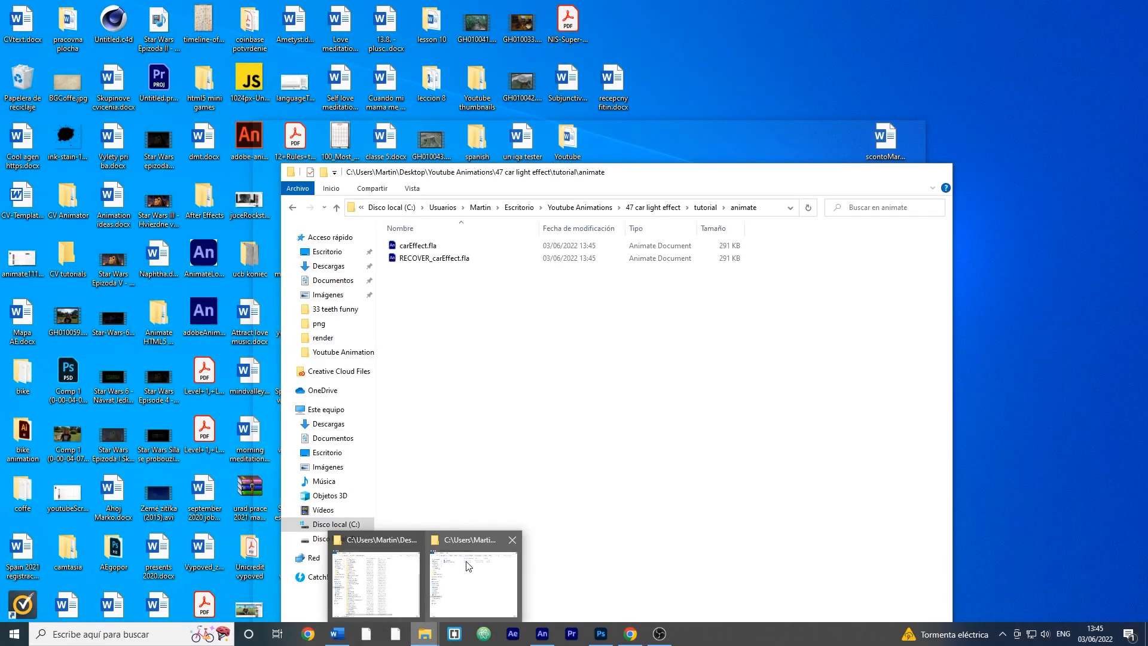
{"action": "left_click", "coordinate": [467, 564]}
{"action": "left_click", "coordinate": [423, 285]}
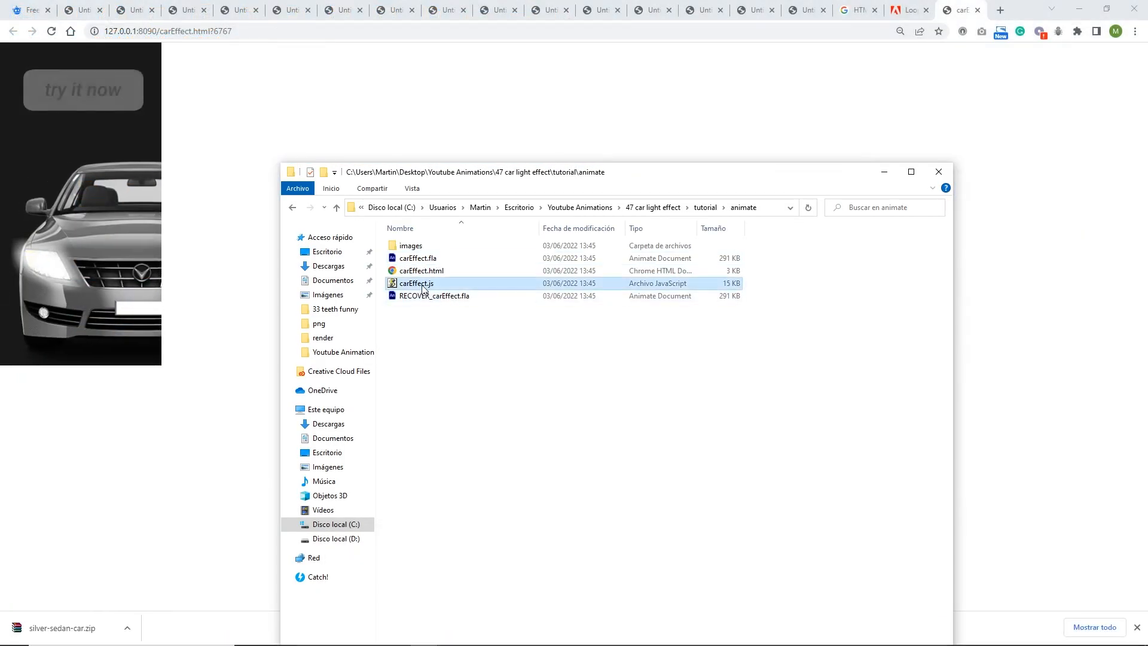
{"action": "key", "text": "Delete"}
{"action": "left_click", "coordinate": [428, 272]}
{"action": "key", "text": "Delete"}
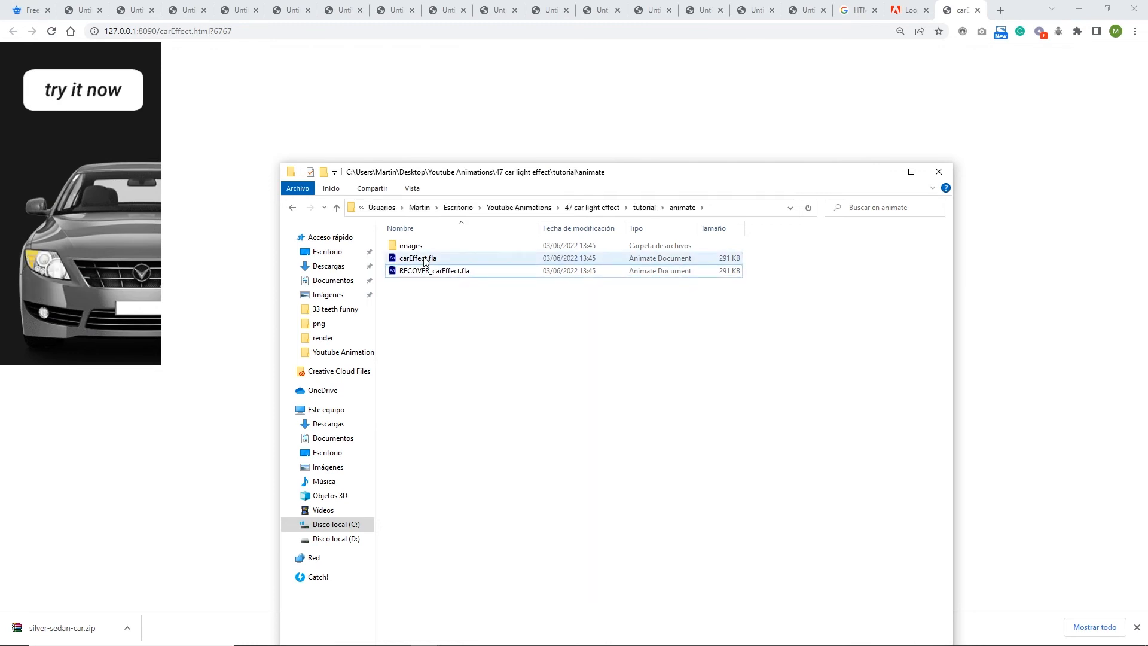
{"action": "left_click", "coordinate": [421, 248]}
{"action": "key", "text": "Delete"}
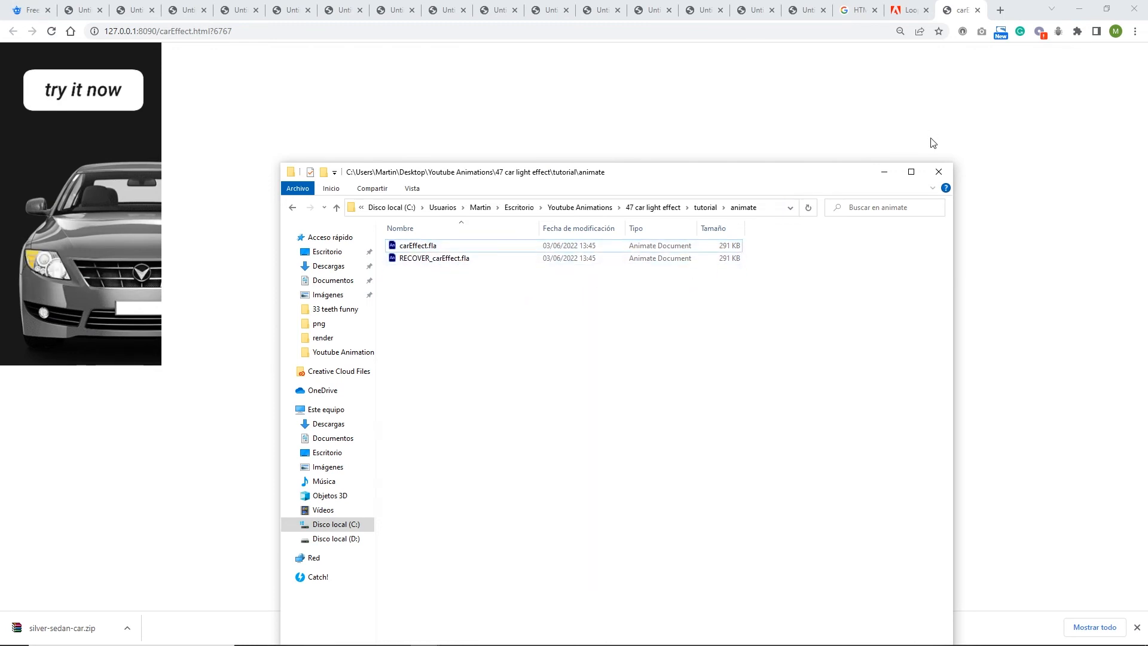
{"action": "left_click", "coordinate": [884, 172]}
- Switch to Animate and, in the publish settings, set the output destination to the tutorial > animate folder of 47 car light effect
{"action": "left_click", "coordinate": [543, 641]}
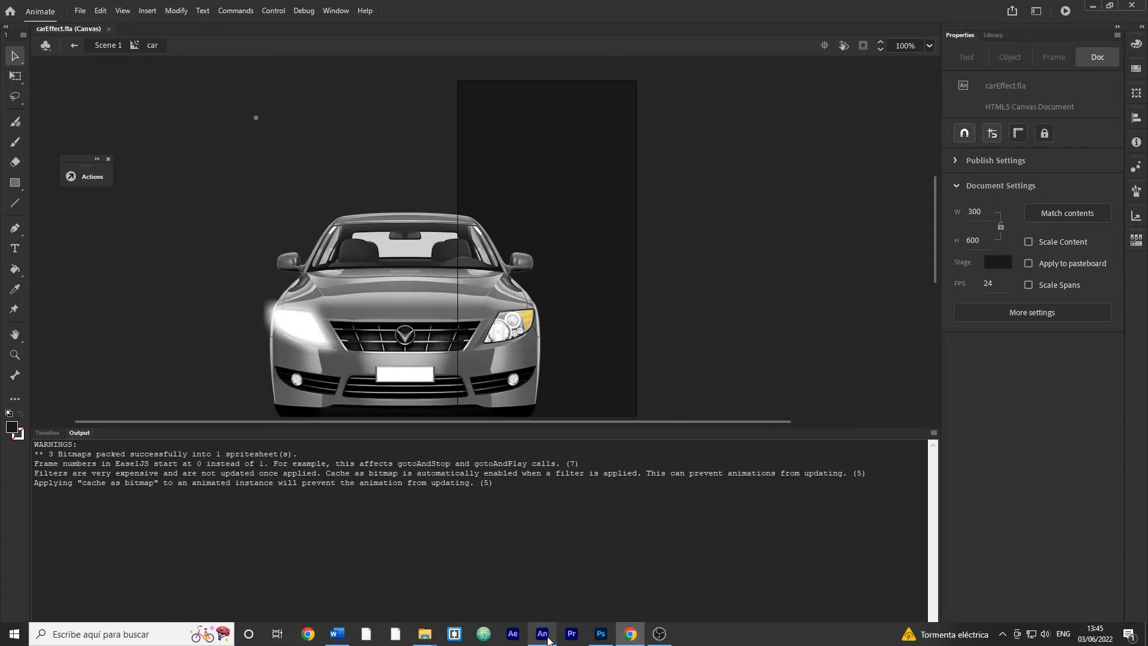
{"action": "left_click", "coordinate": [79, 11]}
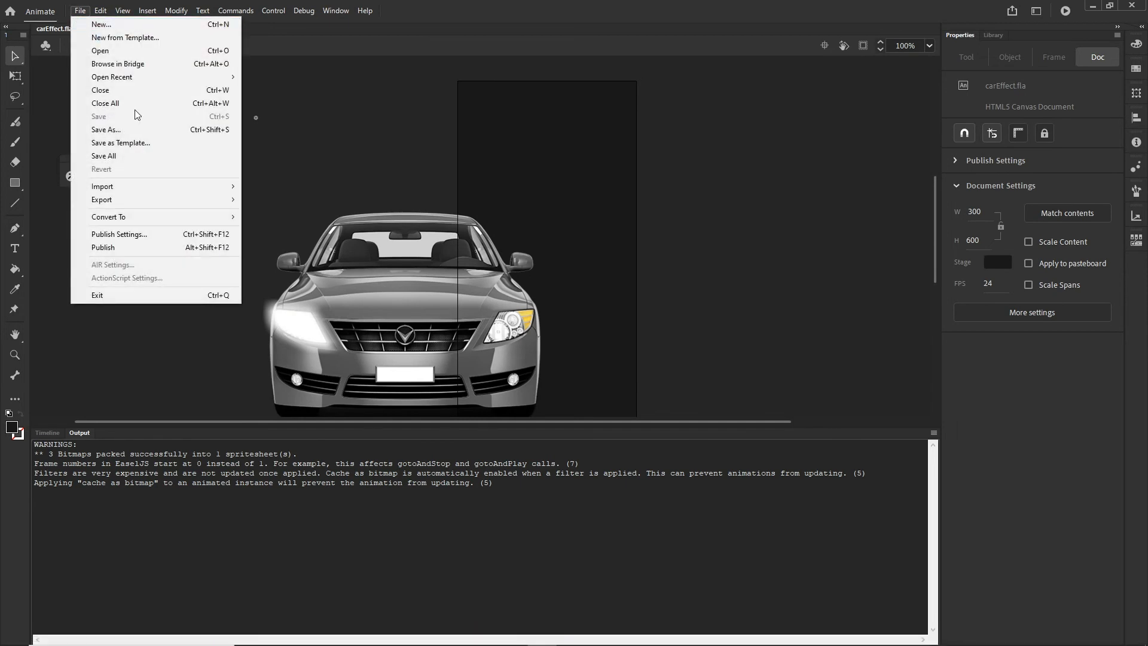
{"action": "left_click", "coordinate": [120, 234]}
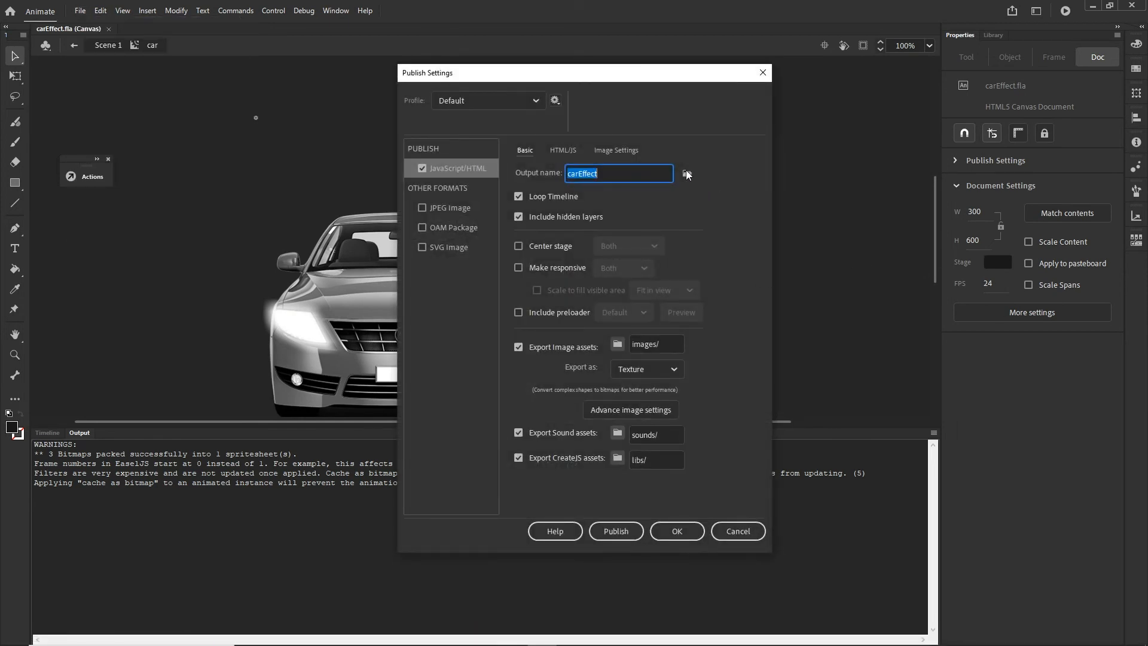
{"action": "left_click", "coordinate": [686, 173]}
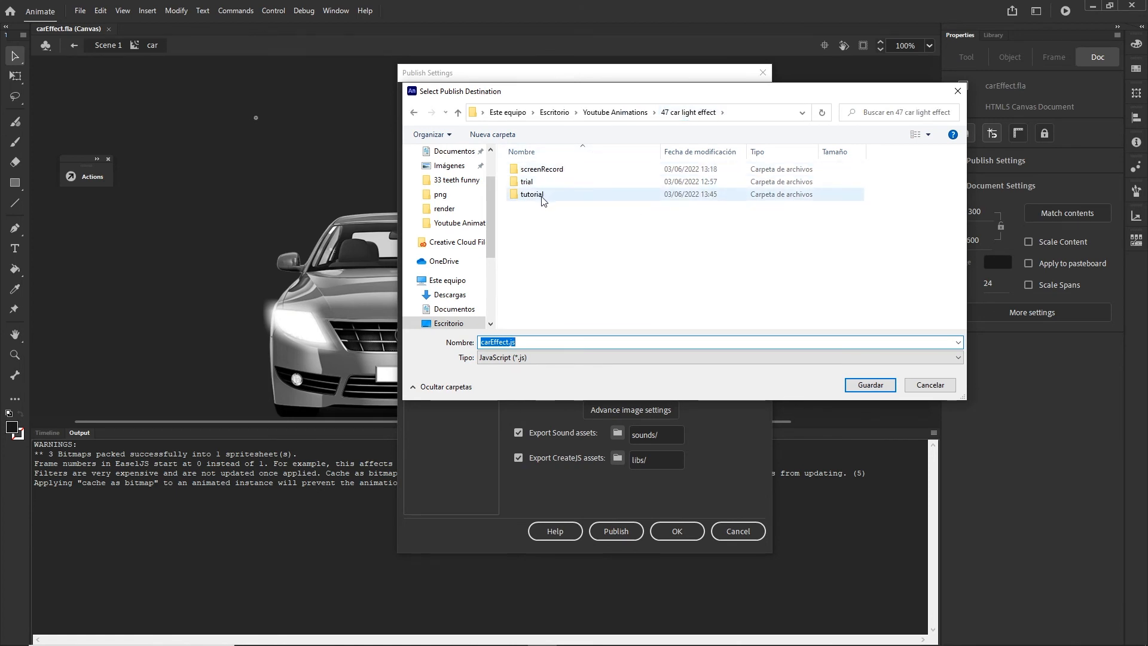
{"action": "left_click", "coordinate": [628, 112]}
{"action": "scroll", "coordinate": [585, 252], "scroll_direction": "down", "scroll_amount": 3}
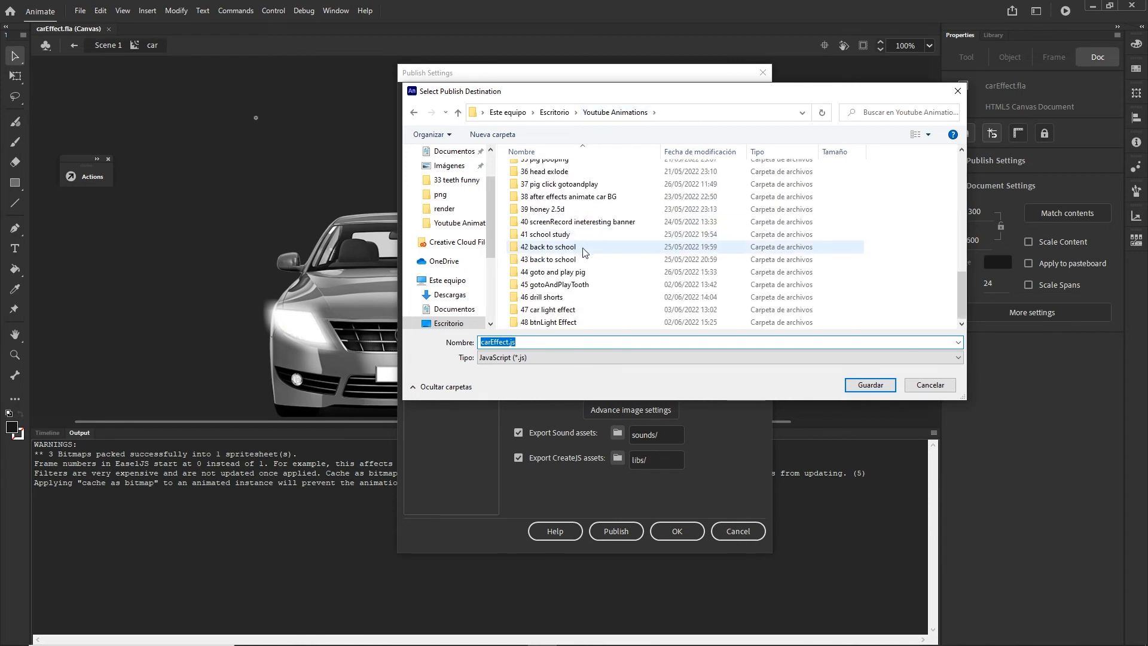
{"action": "double_click", "coordinate": [547, 309]}
{"action": "left_click", "coordinate": [539, 198]}
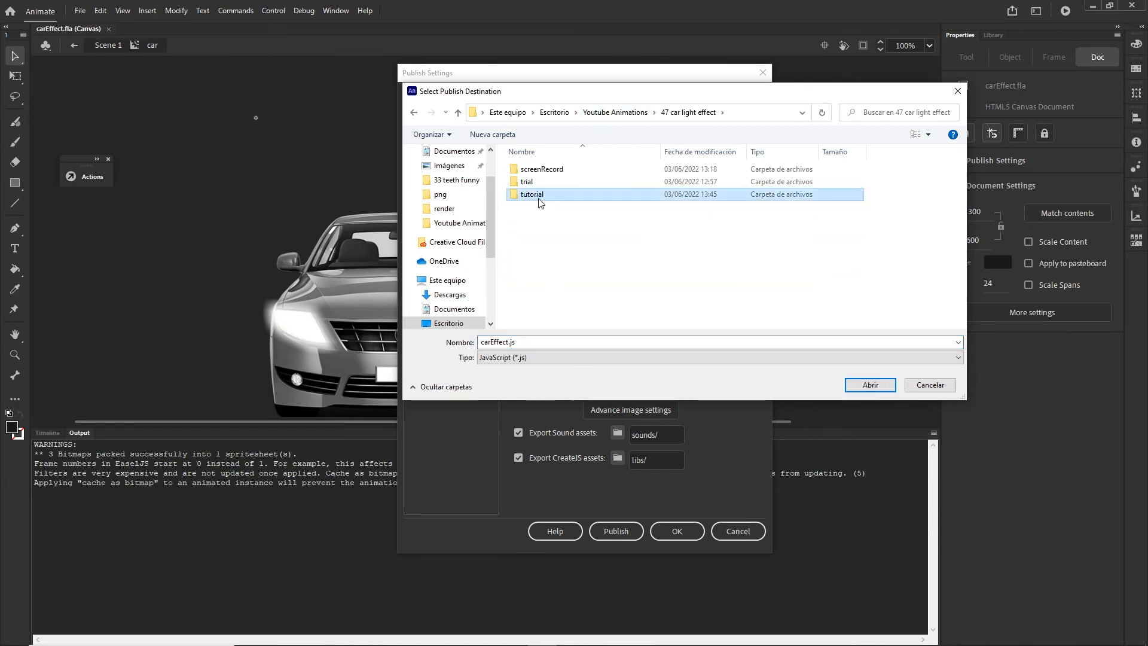
{"action": "double_click", "coordinate": [538, 195]}
{"action": "double_click", "coordinate": [541, 170]}
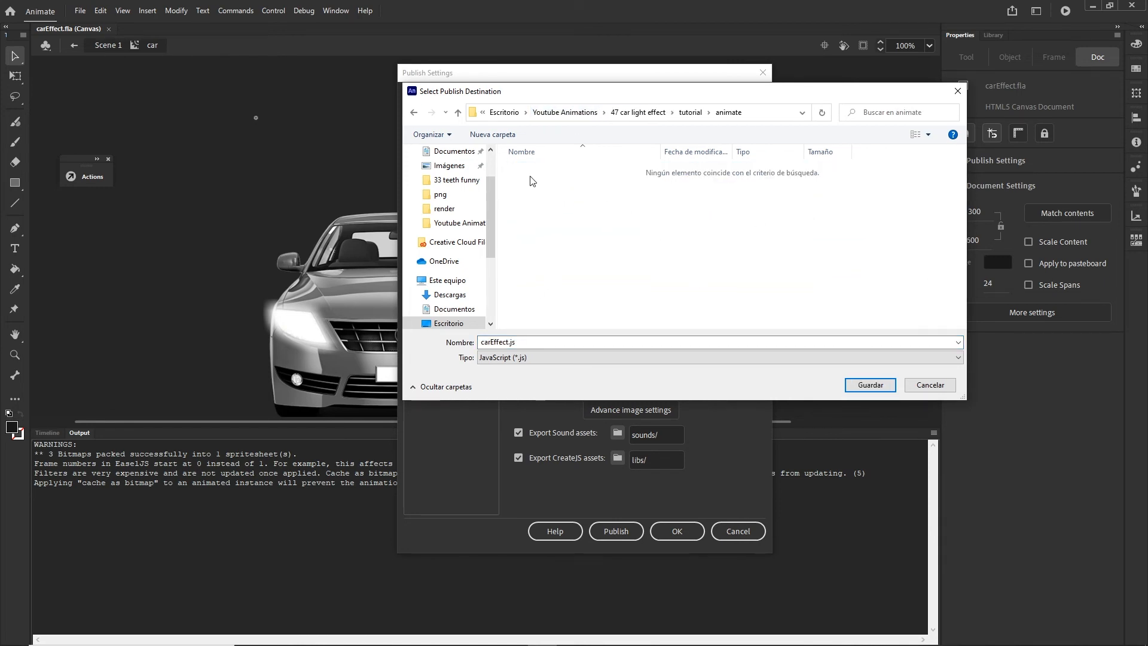
- Create a new folder named index inside the animate folder
{"action": "right_click", "coordinate": [545, 200]}
{"action": "mouse_move", "coordinate": [622, 354]}
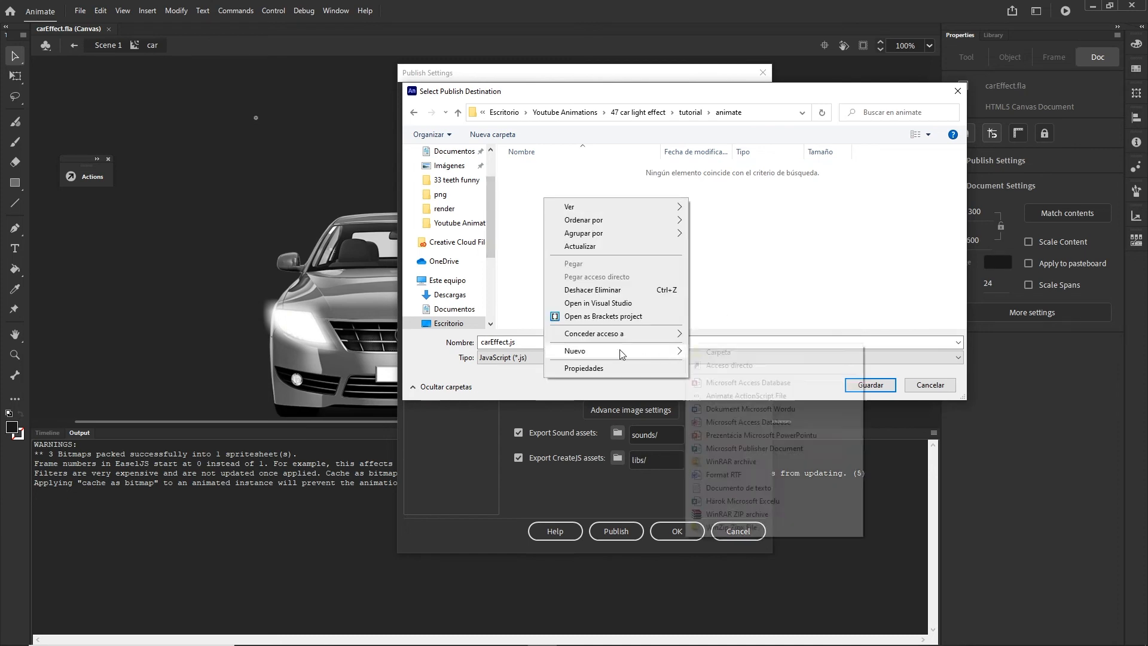
{"action": "left_click", "coordinate": [739, 354]}
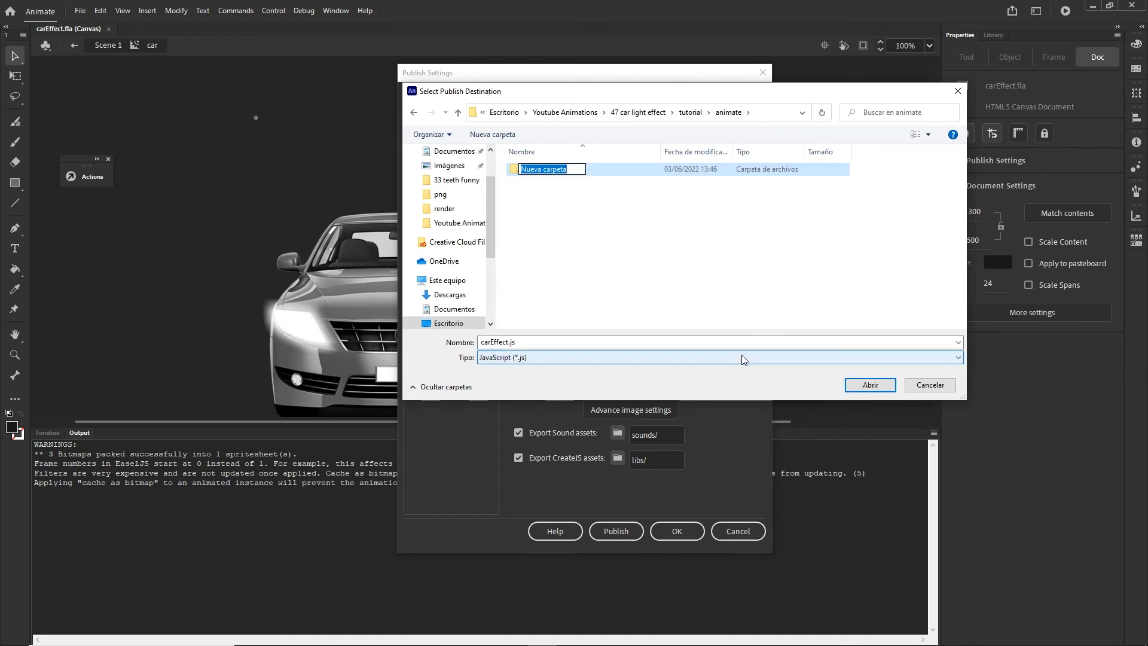
{"action": "type", "text": "index"}
{"action": "key", "text": "Return"}
- Set the publish output name to index inside the new index folder, and publish the document
{"action": "left_click", "coordinate": [553, 161]}
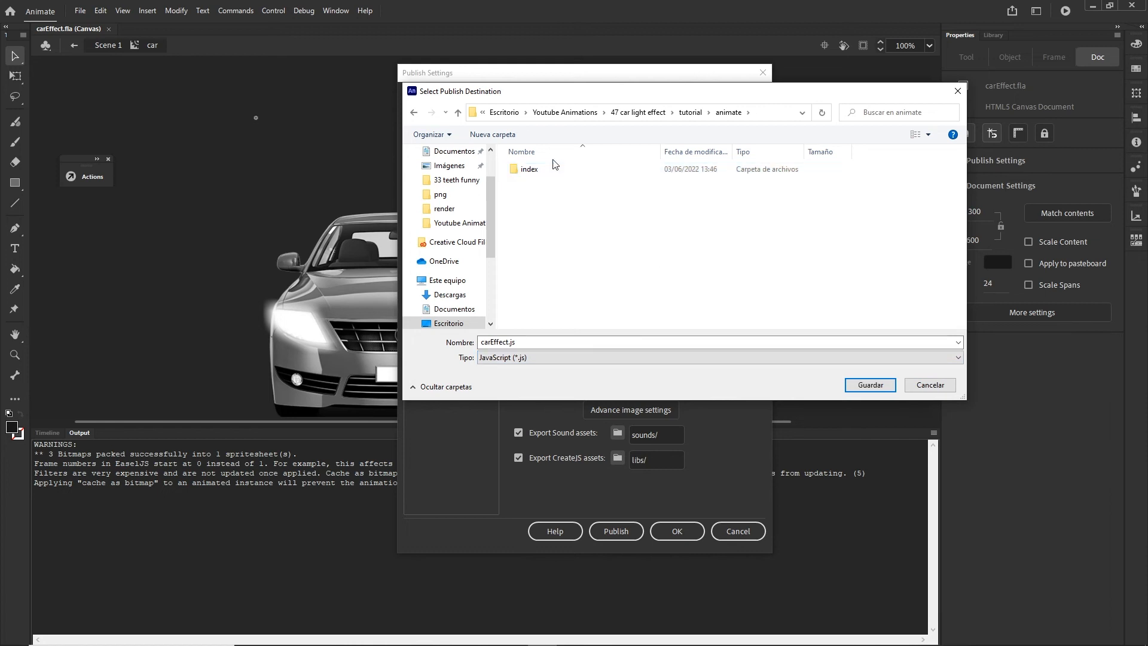
{"action": "double_click", "coordinate": [530, 168]}
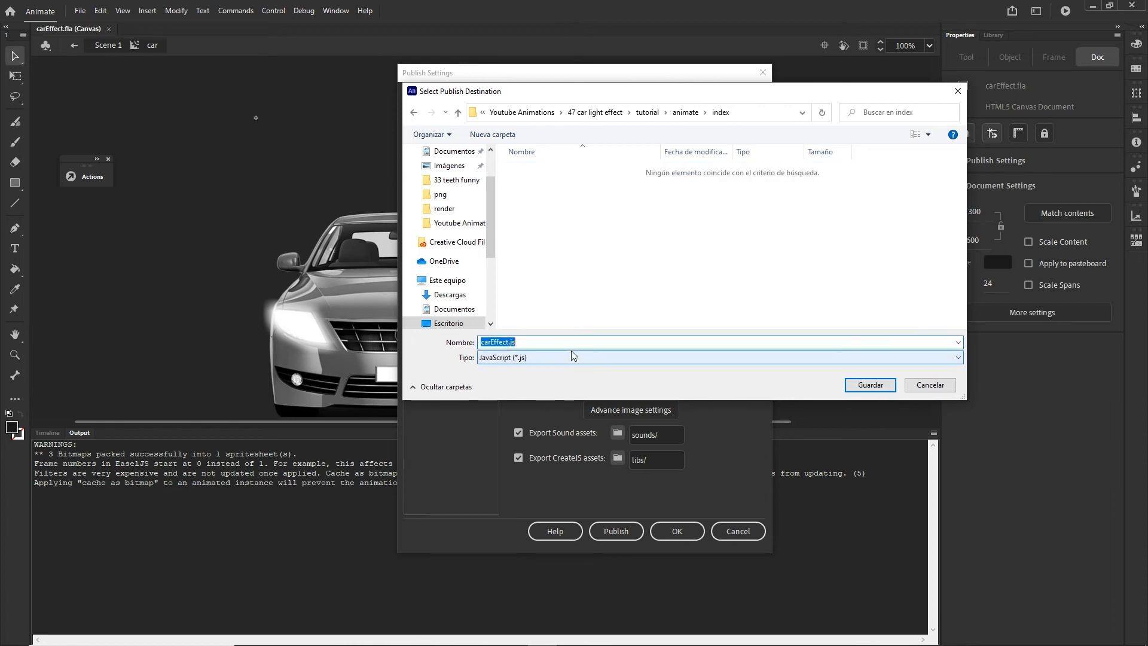
{"action": "type", "text": "index"}
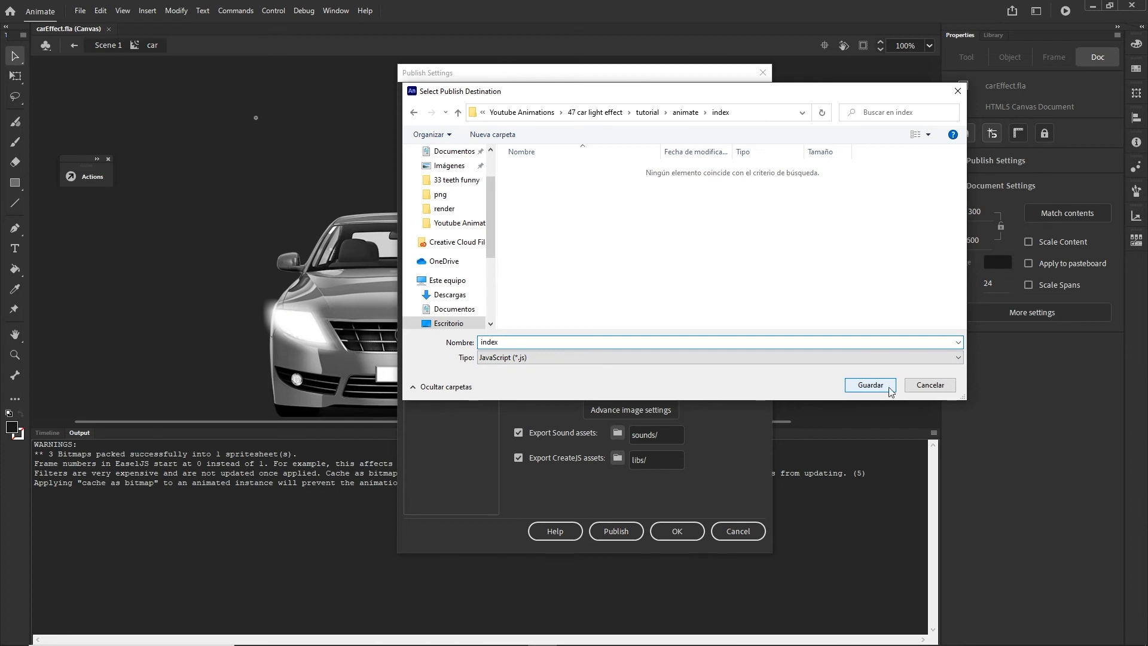
{"action": "left_click", "coordinate": [870, 384]}
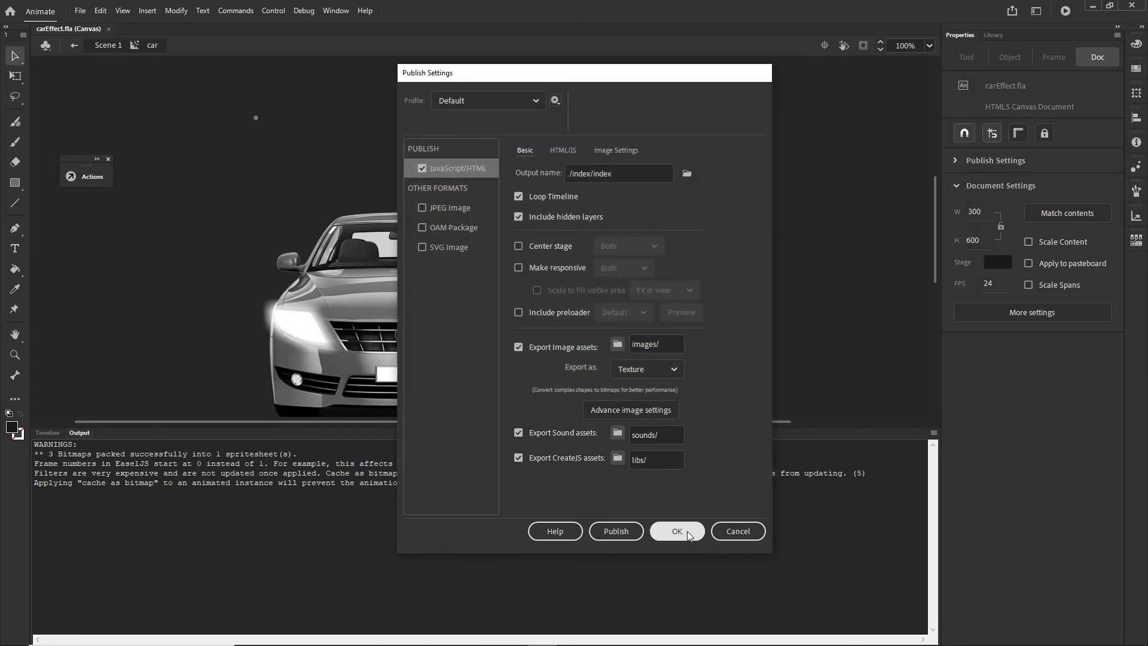
{"action": "left_click", "coordinate": [687, 532]}
{"action": "left_click", "coordinate": [80, 11]}
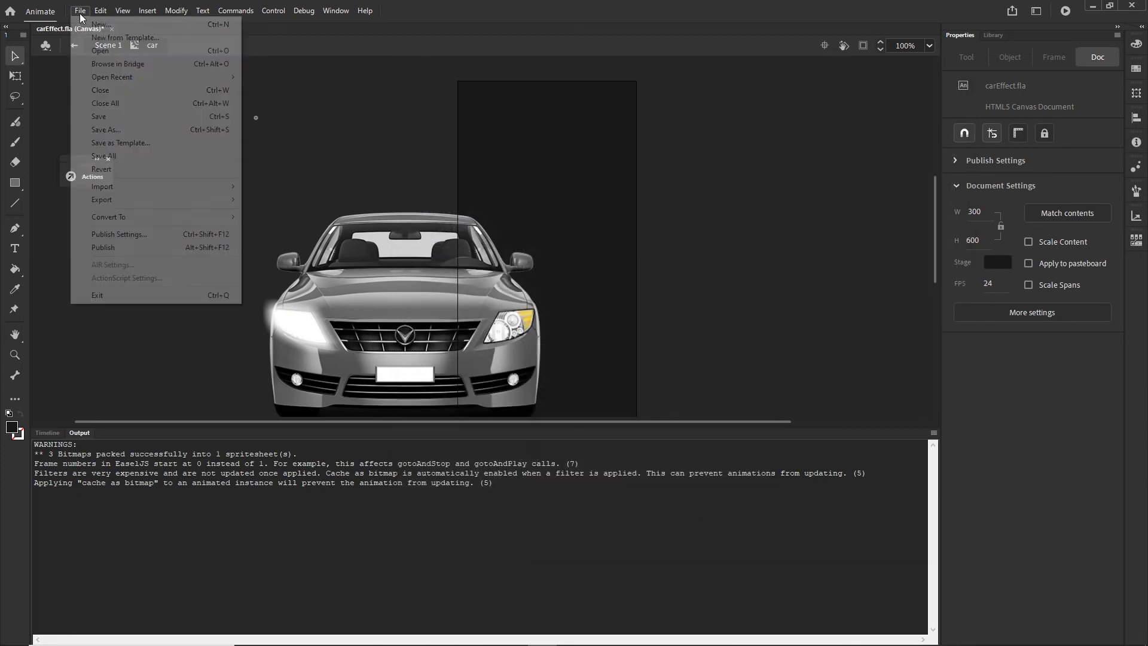
{"action": "left_click", "coordinate": [107, 249]}
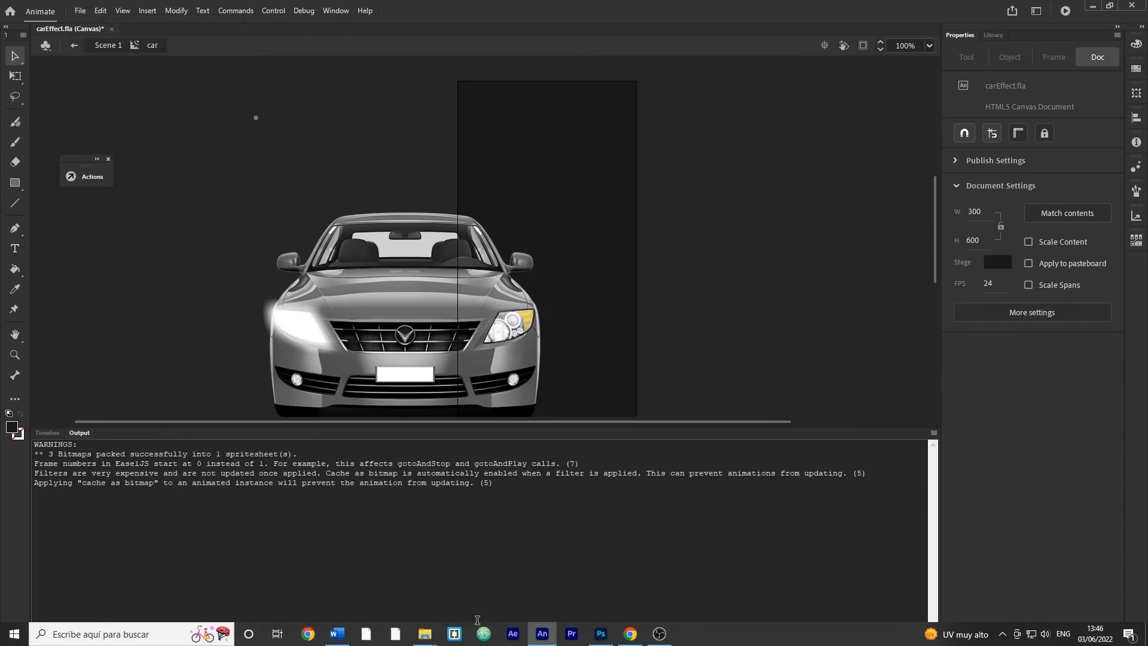
- Switch to File Explorer and check the published files in the index folder and the atlas image in its images folder
{"action": "mouse_move", "coordinate": [425, 639]}
{"action": "left_click", "coordinate": [472, 574]}
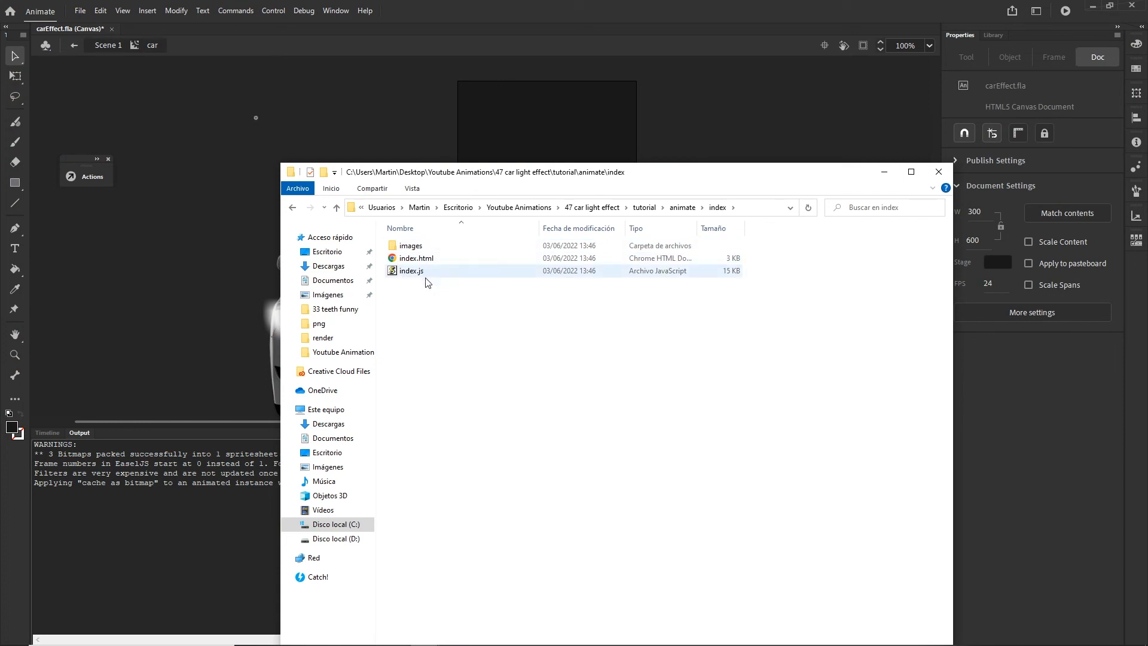
{"action": "left_click", "coordinate": [414, 249]}
{"action": "double_click", "coordinate": [415, 251]}
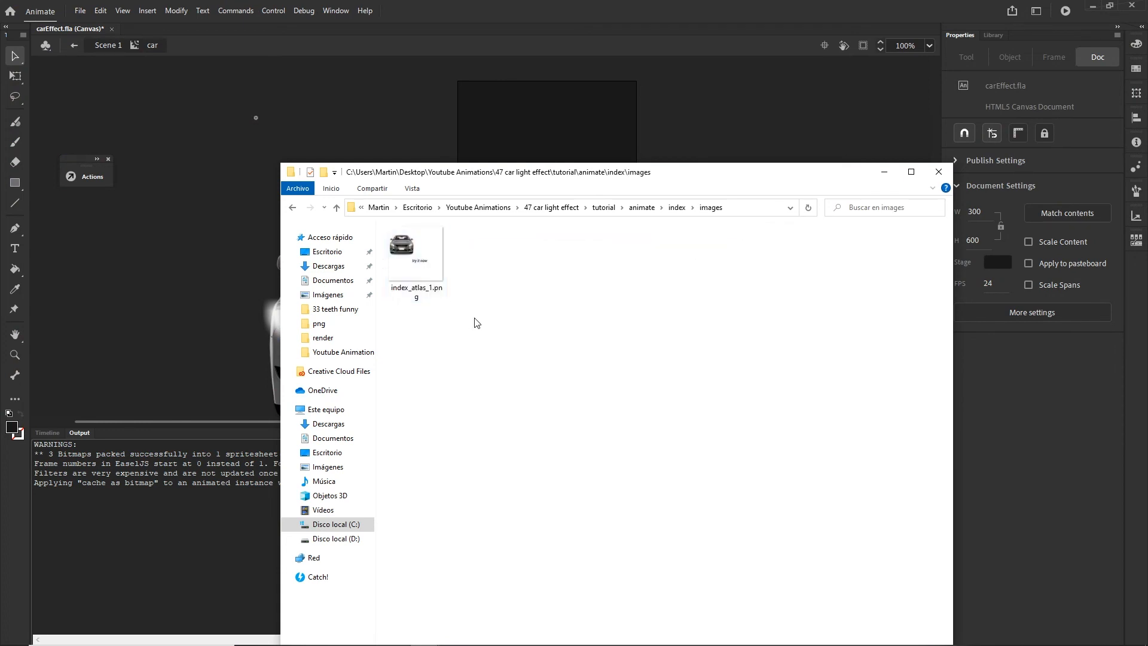
{"action": "left_click", "coordinate": [419, 270]}
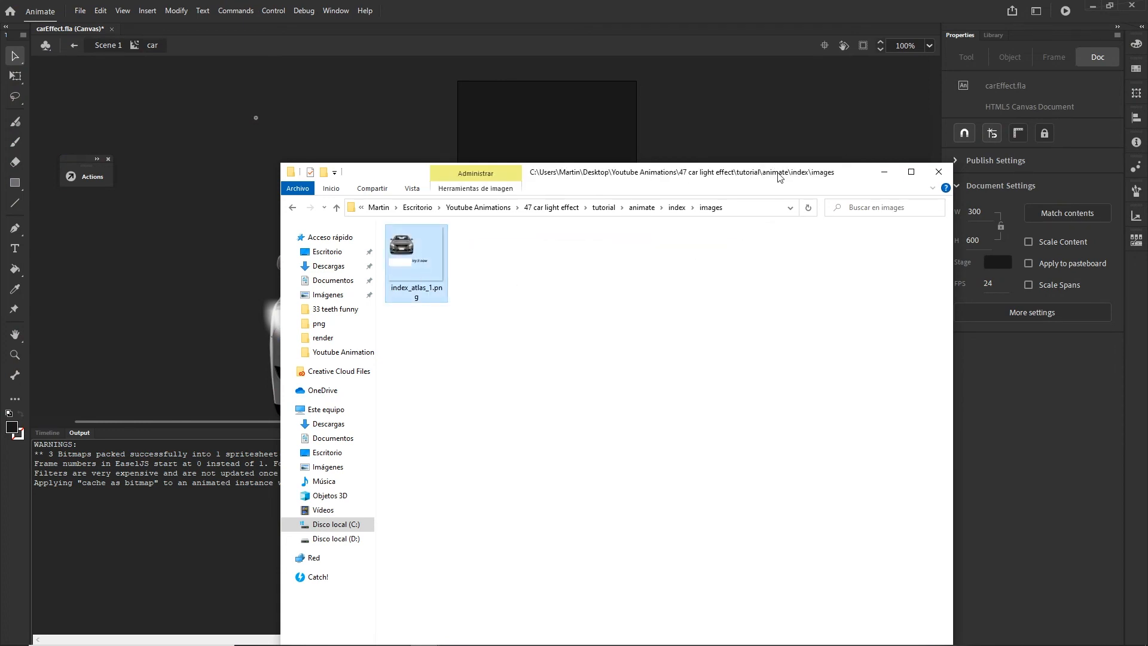
{"action": "left_click_drag", "start_coordinate": [779, 173], "coordinate": [752, 126]}
{"action": "left_click", "coordinate": [861, 127]}
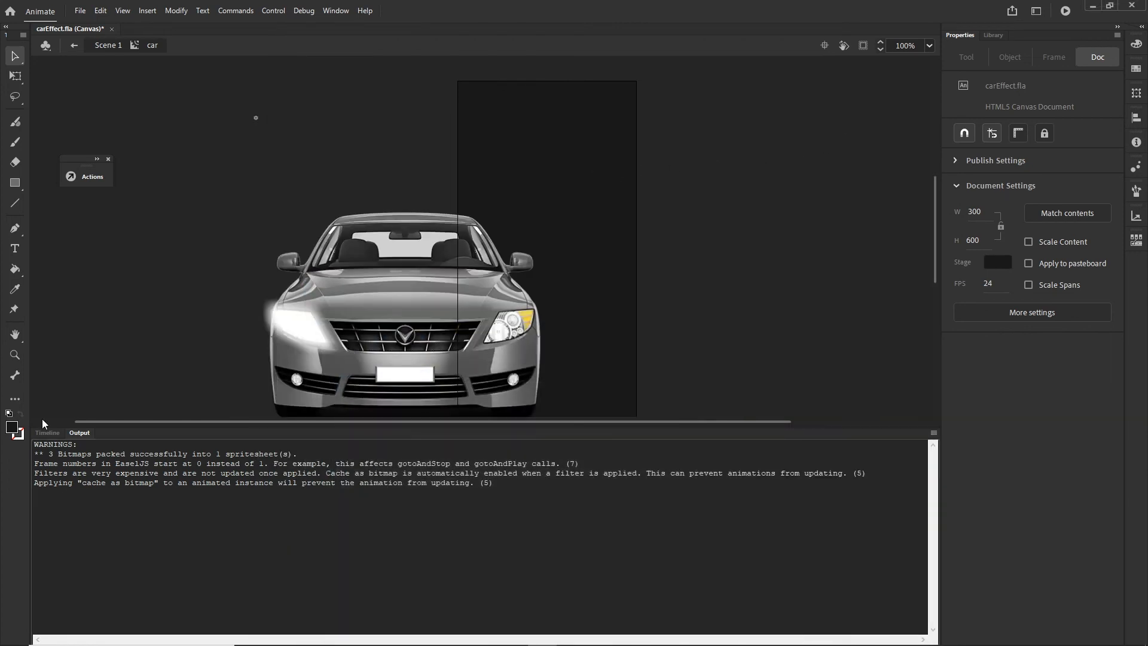
- Turn off Hosted Libraries in the HTML/JS publish settings and publish the document again
{"action": "left_click", "coordinate": [48, 432]}
{"action": "left_click", "coordinate": [79, 11]}
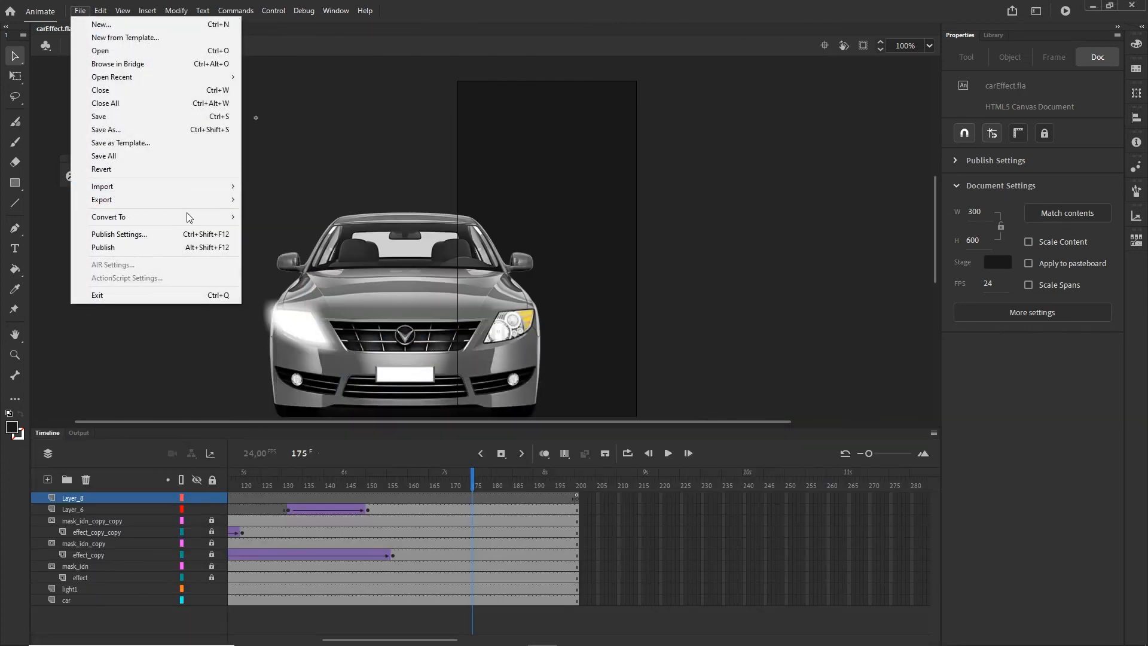
{"action": "left_click", "coordinate": [139, 233]}
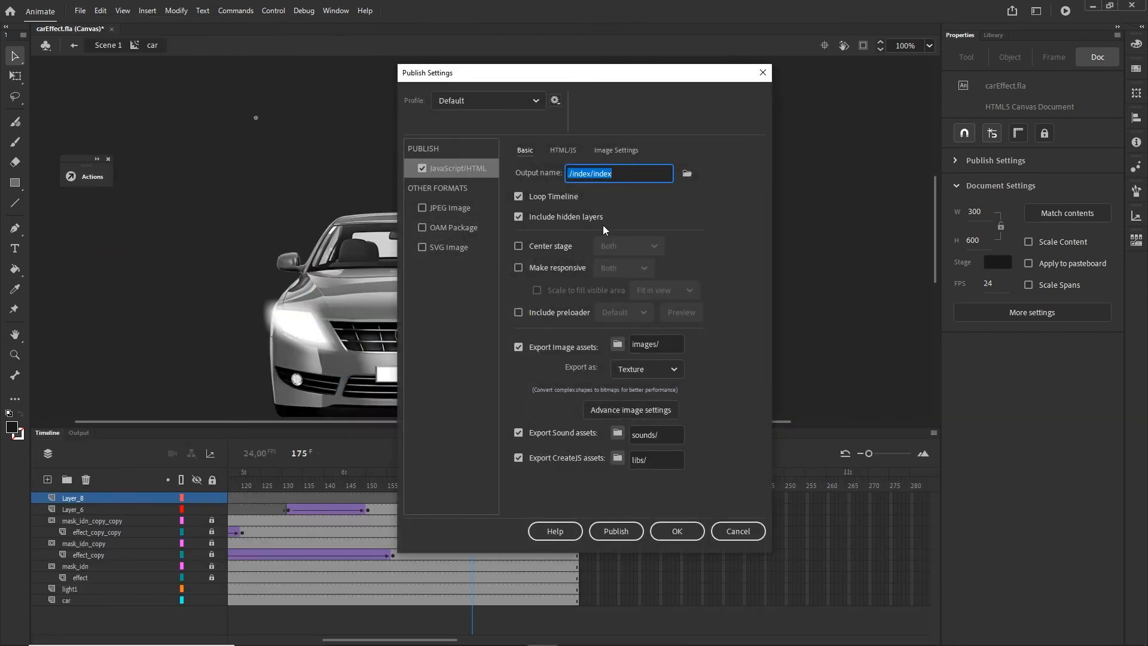
{"action": "left_click", "coordinate": [564, 151]}
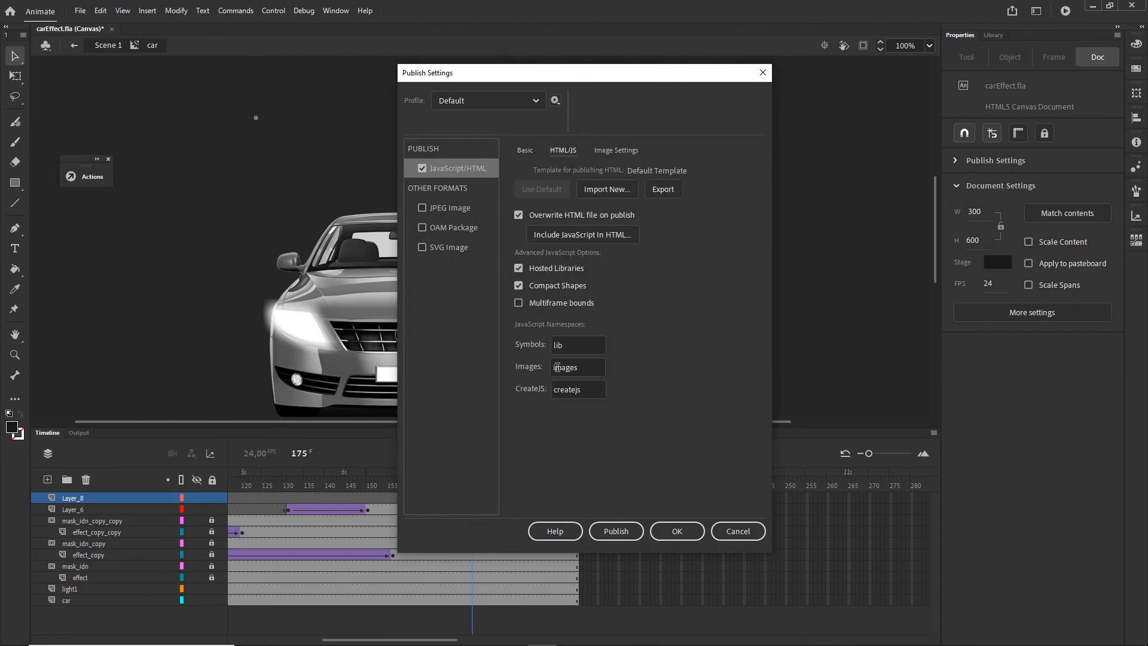
{"action": "left_click", "coordinate": [518, 269]}
{"action": "left_click", "coordinate": [673, 531]}
{"action": "left_click", "coordinate": [79, 11]}
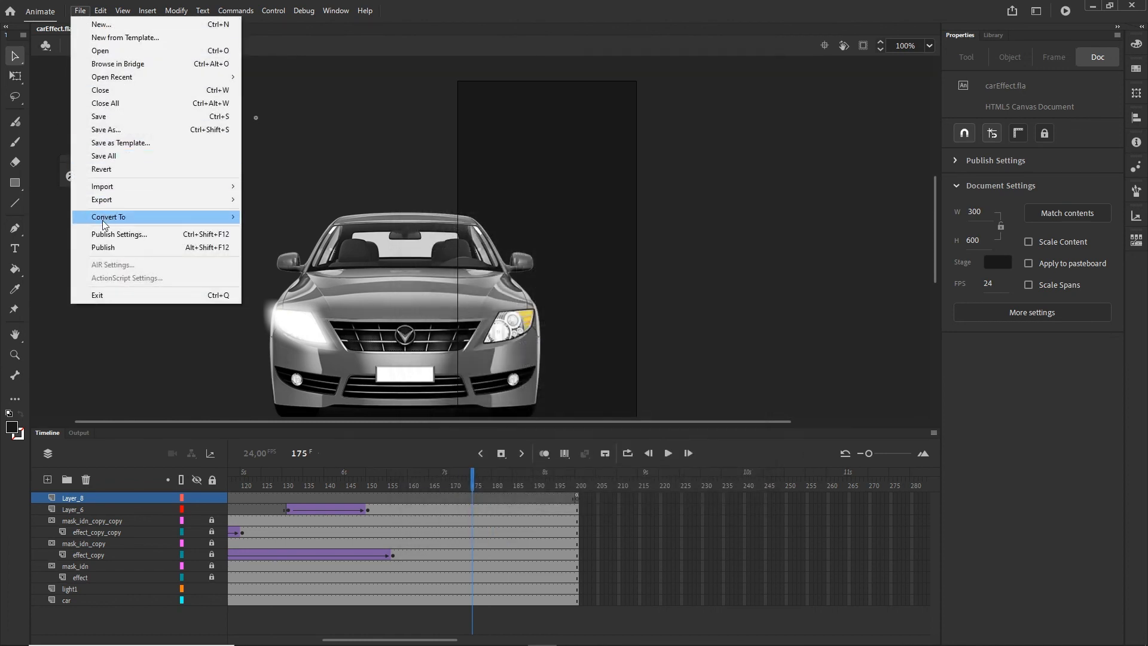
{"action": "left_click", "coordinate": [120, 247]}
- Switch to File Explorer and check the contents of the republished index folder
{"action": "mouse_move", "coordinate": [439, 636]}
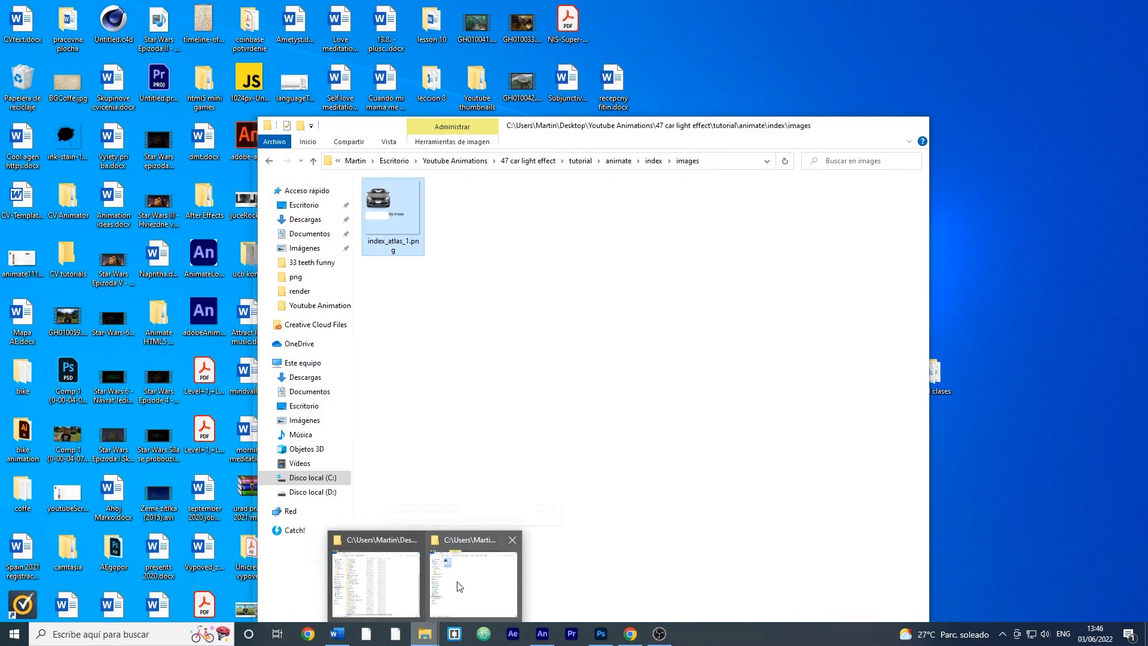
{"action": "left_click", "coordinate": [480, 599]}
{"action": "left_click", "coordinate": [653, 161]}
{"action": "left_click", "coordinate": [542, 315]}
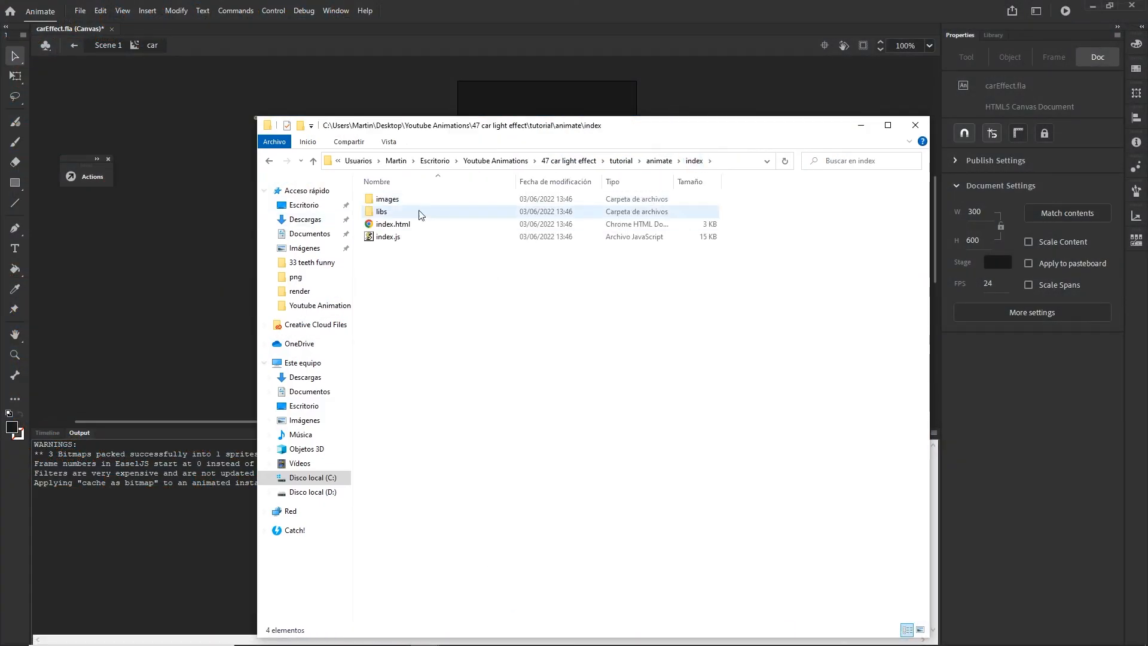
{"action": "left_click", "coordinate": [856, 127]}
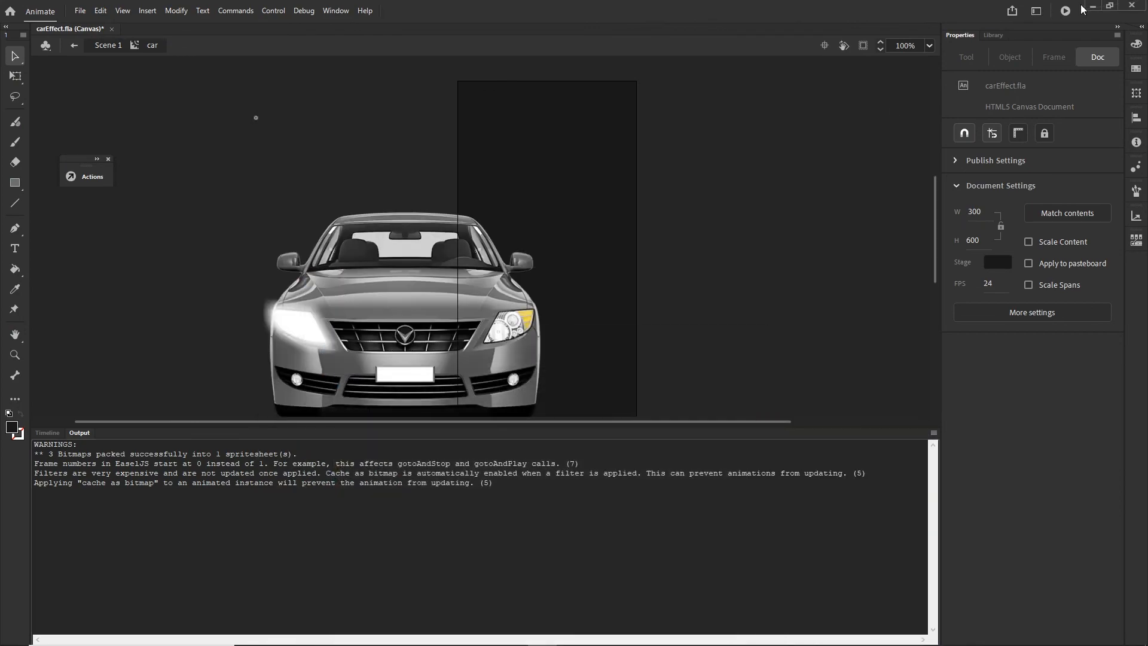
- Switch to Chrome and select the example ad.size meta tag with width=300,height=250 in the HTML5 guidelines for Ad Manager
{"action": "left_click", "coordinate": [1092, 6]}
{"action": "left_click", "coordinate": [910, 11]}
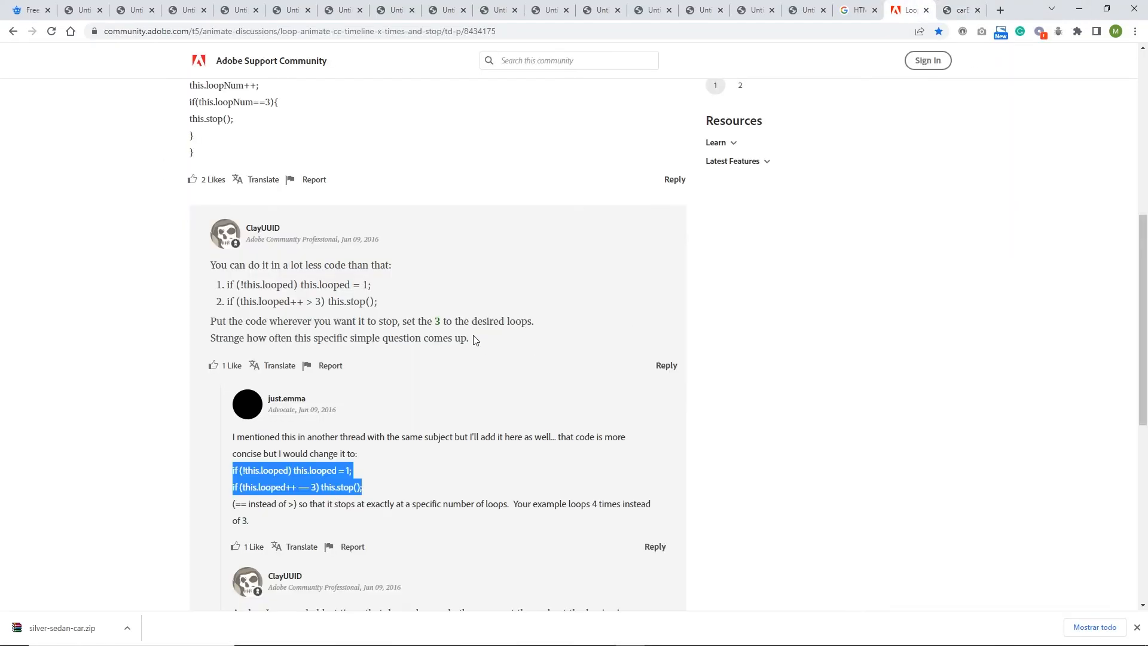
{"action": "left_click", "coordinate": [863, 15]}
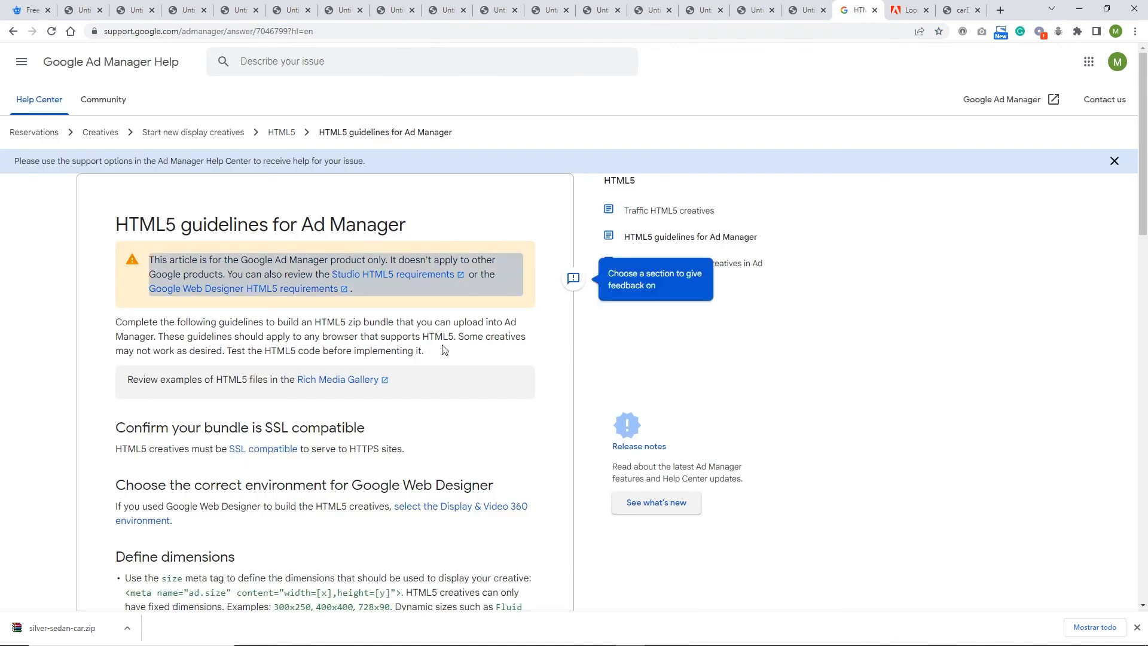
{"action": "scroll", "coordinate": [282, 400], "scroll_direction": "down", "scroll_amount": 3}
{"action": "left_click_drag", "start_coordinate": [419, 459], "coordinate": [128, 469]}
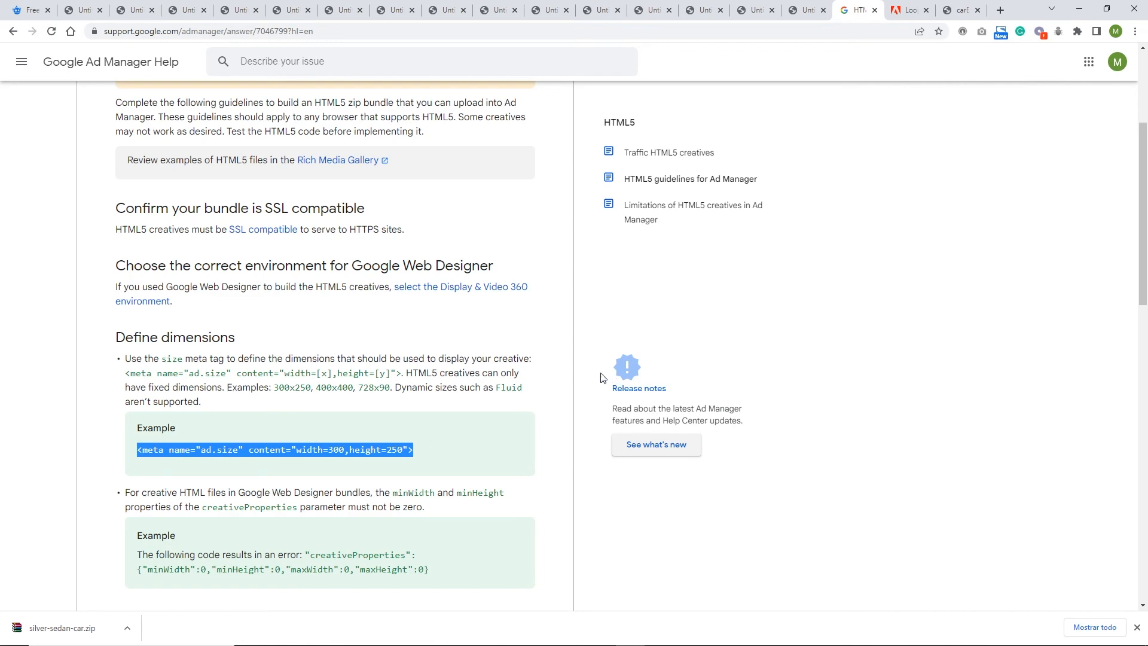
- Switch to File Explorer and open index.html from the index folder in Brackets
{"action": "mouse_move", "coordinate": [422, 642]}
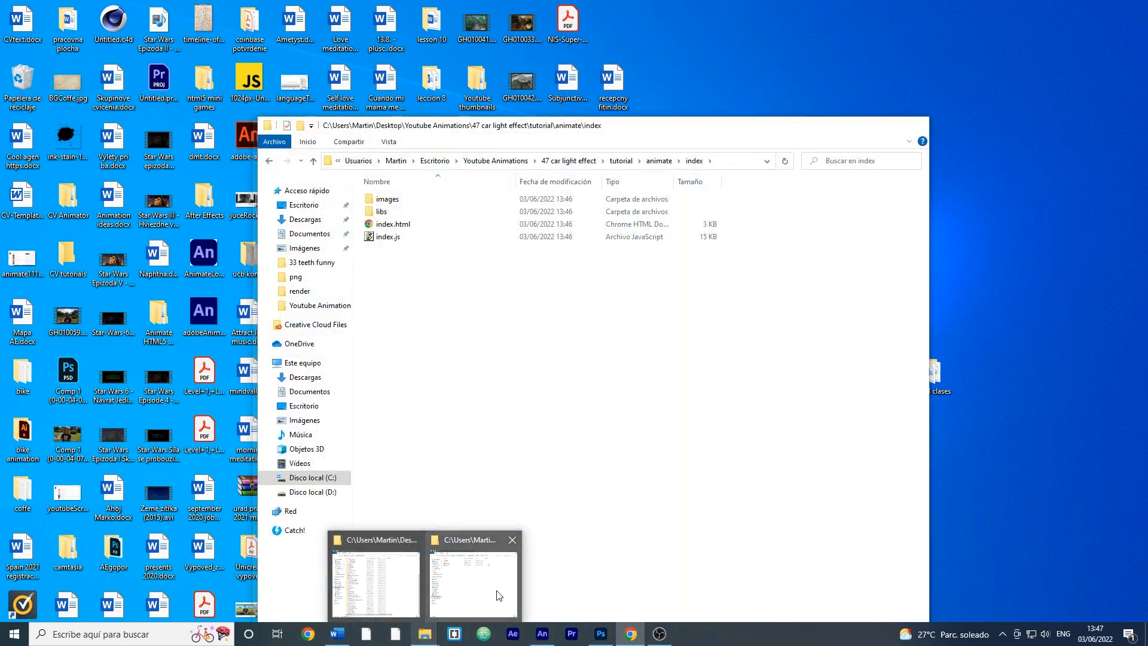
{"action": "left_click", "coordinate": [476, 583]}
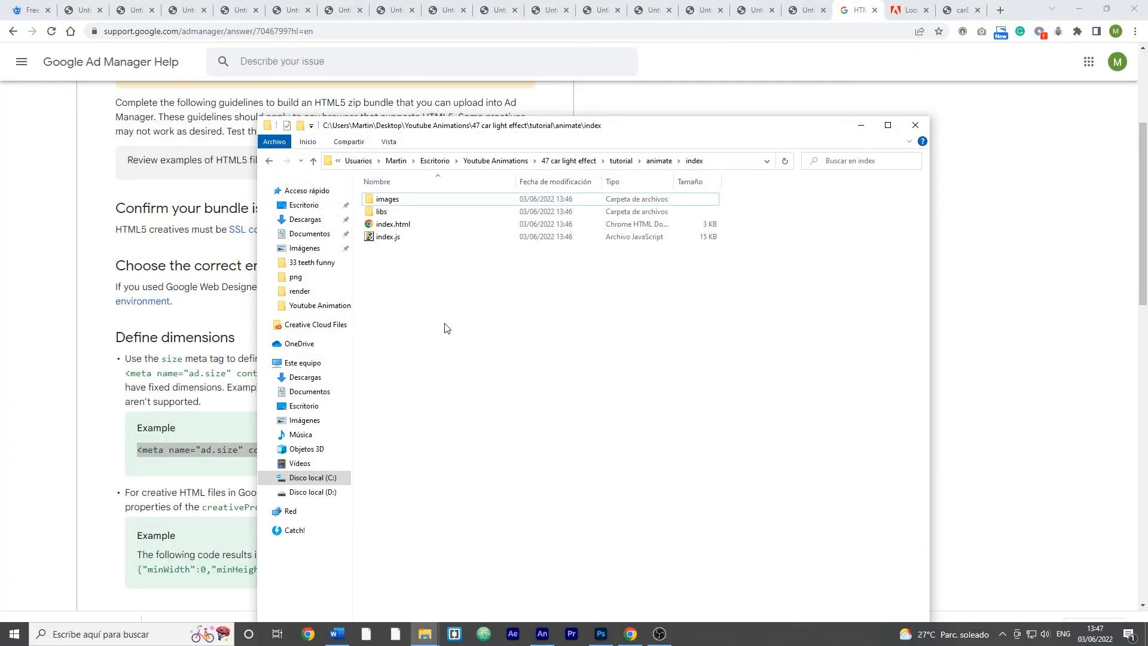
{"action": "right_click", "coordinate": [398, 225]}
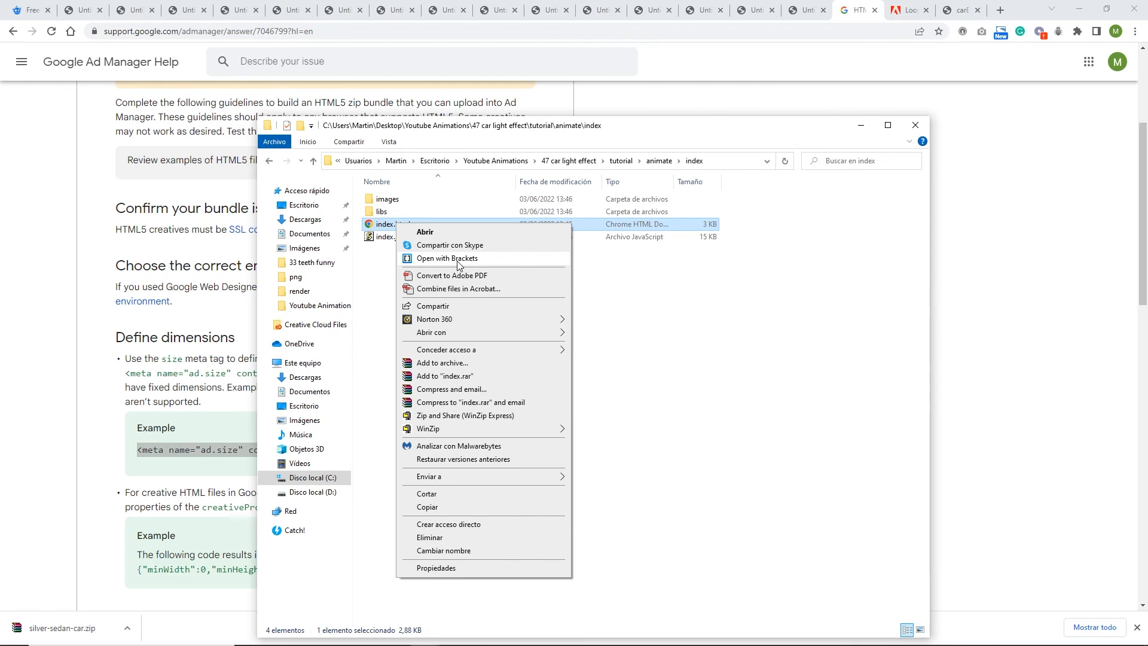
{"action": "left_click", "coordinate": [459, 259]}
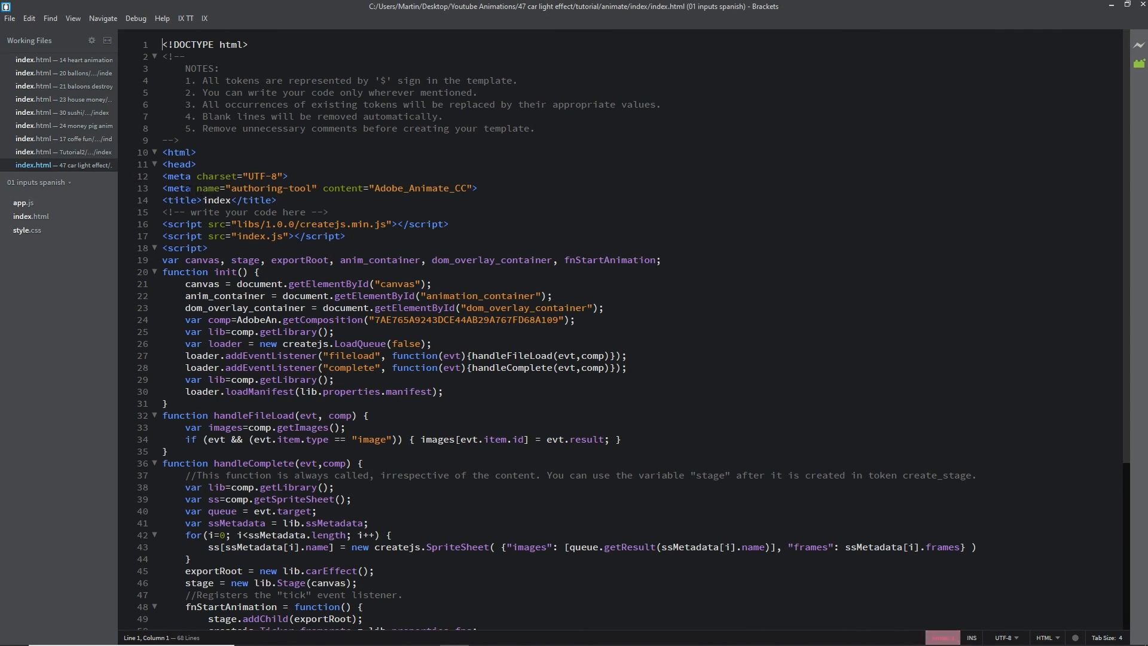
- Insert the copied meta tag <meta name="ad.size" content="width=300,height=250"> on a new line below the authoring-tool meta tag in index.html
{"action": "mouse_move", "coordinate": [190, 189]}
{"action": "left_mouse_down"}
{"action": "mouse_move", "coordinate": [174, 189]}
{"action": "mouse_move", "coordinate": [180, 200]}
{"action": "left_mouse_up"}
{"action": "left_click", "coordinate": [485, 189]}
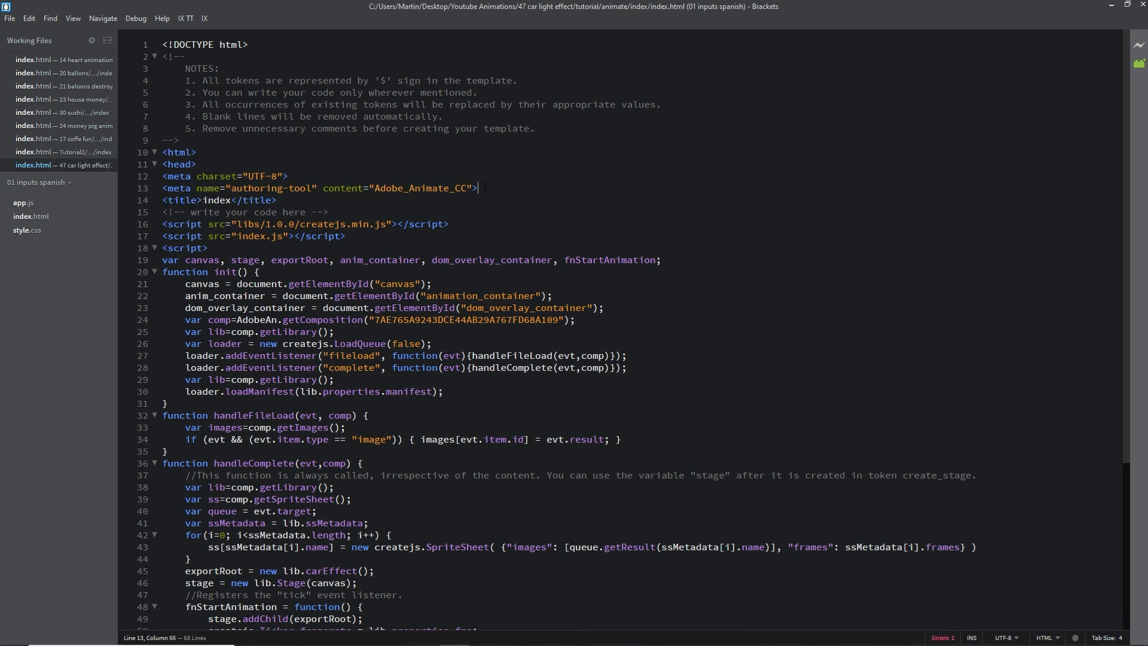
{"action": "key", "text": "Return"}
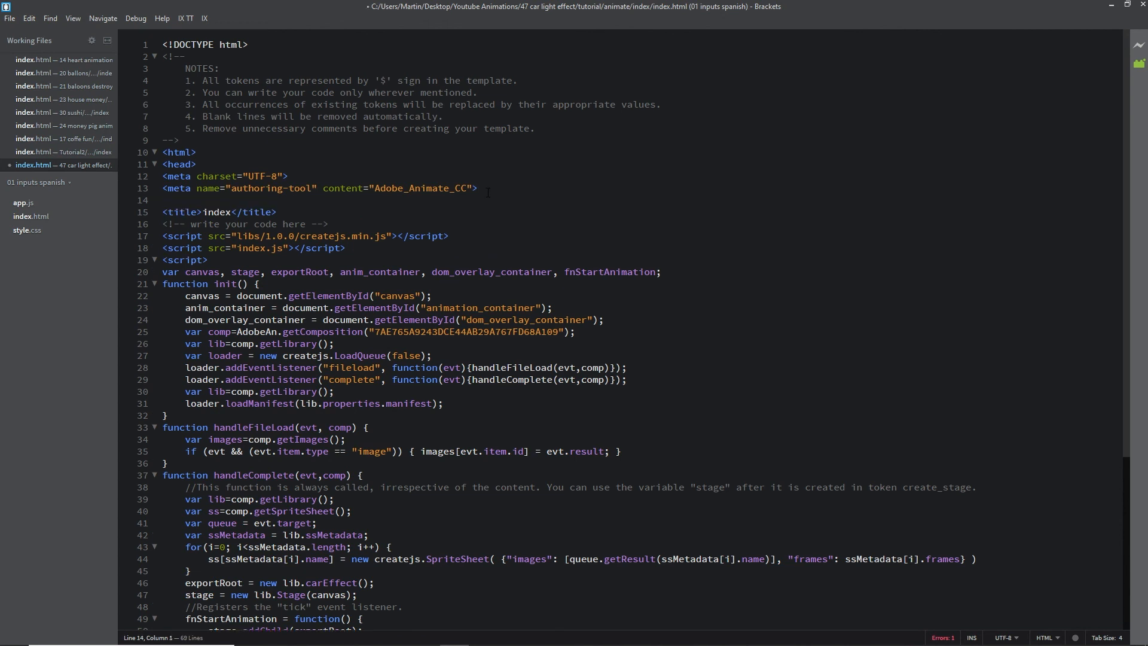
{"action": "type", "text": "<meta name=\"ad.size\" content=\"width=300,height=250\">"}
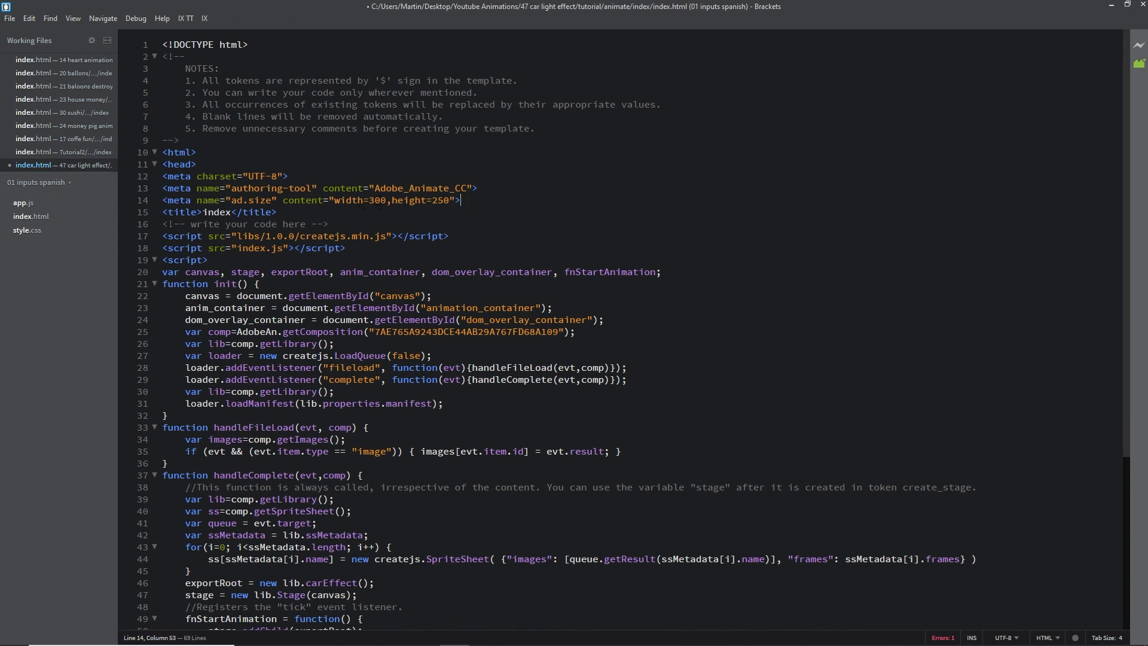
- Set the height in the ad.size meta tag to 600, save index.html and close Brackets
{"action": "left_click_drag", "start_coordinate": [442, 199], "coordinate": [434, 201]}
{"action": "type", "text": "6"}
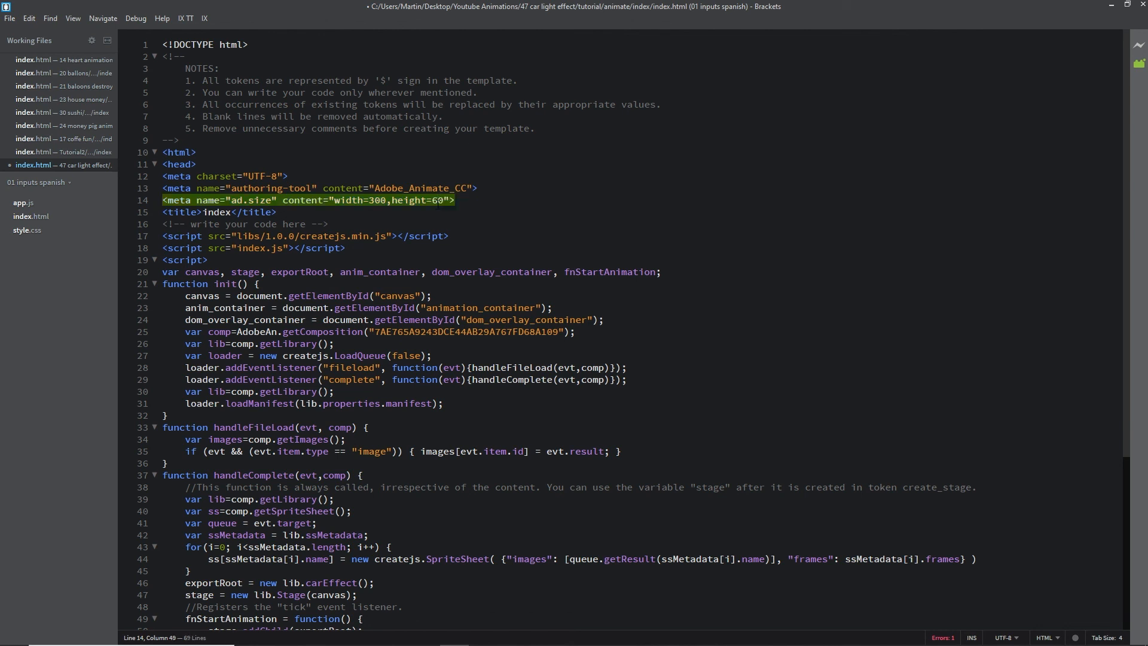
{"action": "type", "text": "0"}
{"action": "key", "text": "ctrl+s"}
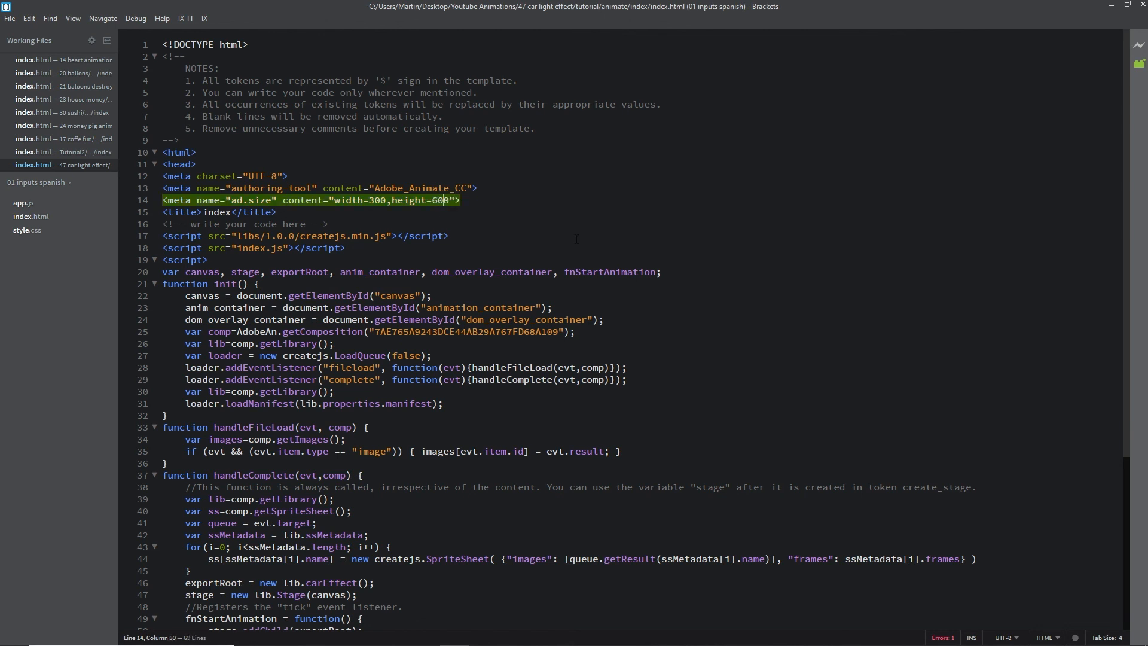
{"action": "left_click", "coordinate": [1143, 7]}
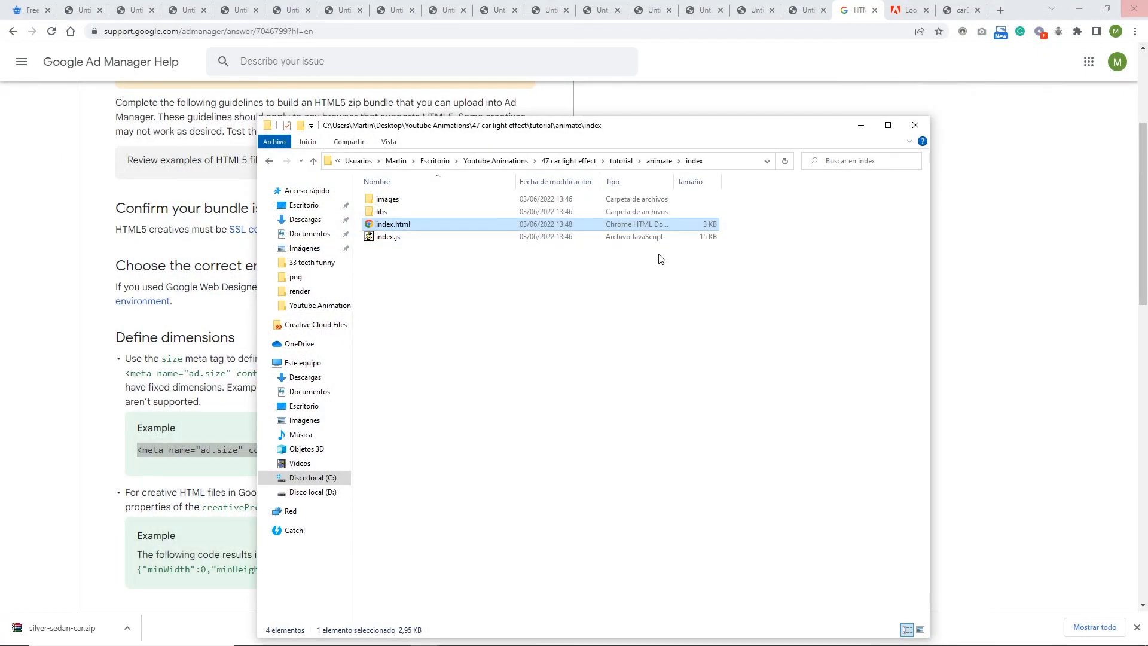
- Go up to the animate folder in File Explorer and compress the index folder into a ZIP archive, keeping the default name
{"action": "left_click", "coordinate": [659, 162]}
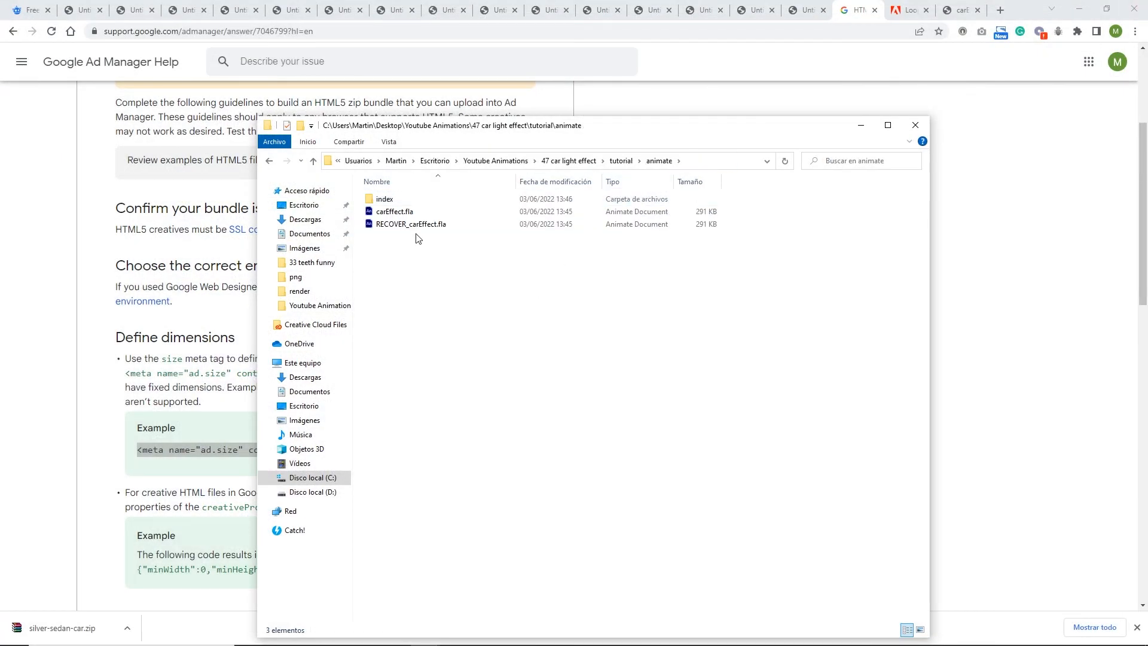
{"action": "left_click", "coordinate": [384, 202]}
{"action": "right_click", "coordinate": [385, 204]}
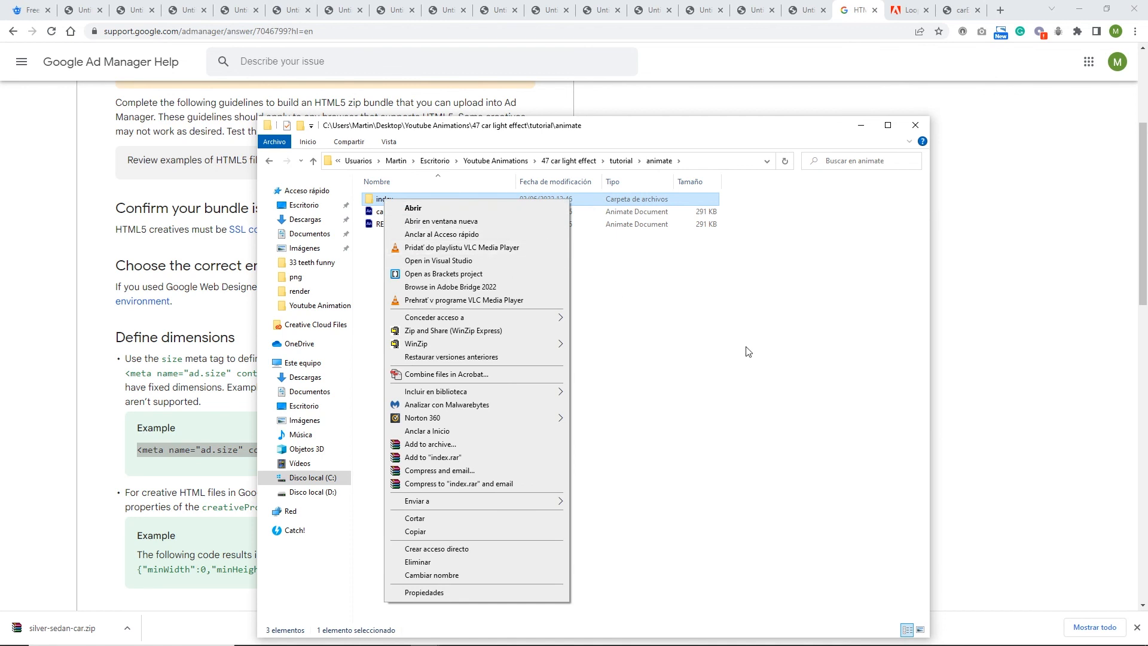
{"action": "mouse_move", "coordinate": [520, 501]}
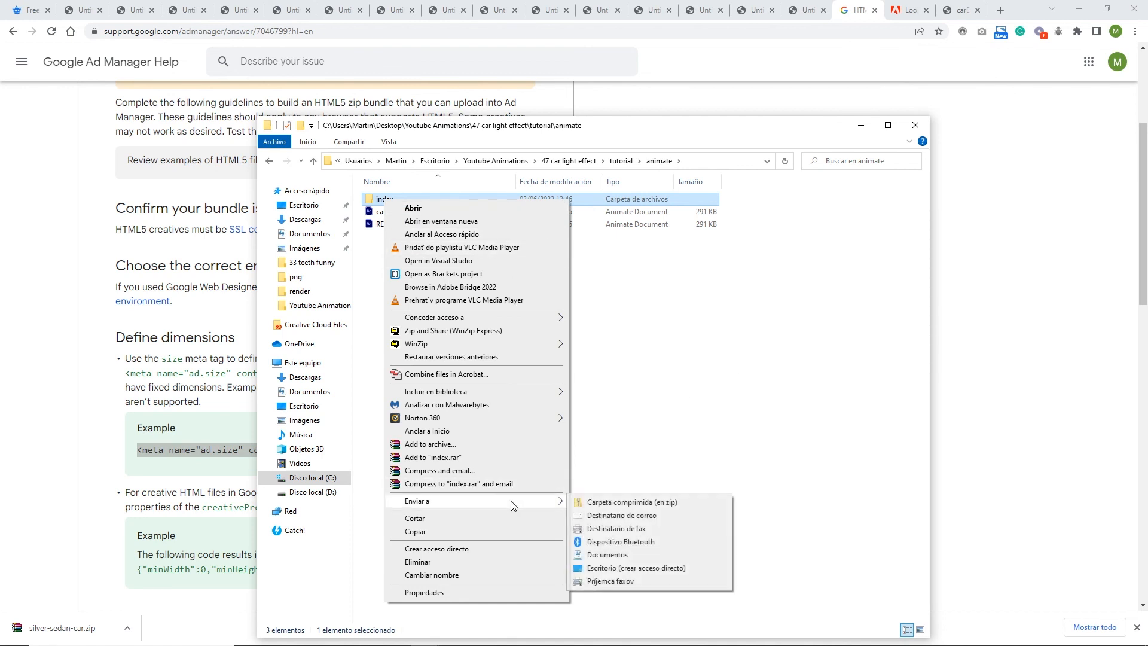
{"action": "left_click", "coordinate": [658, 507]}
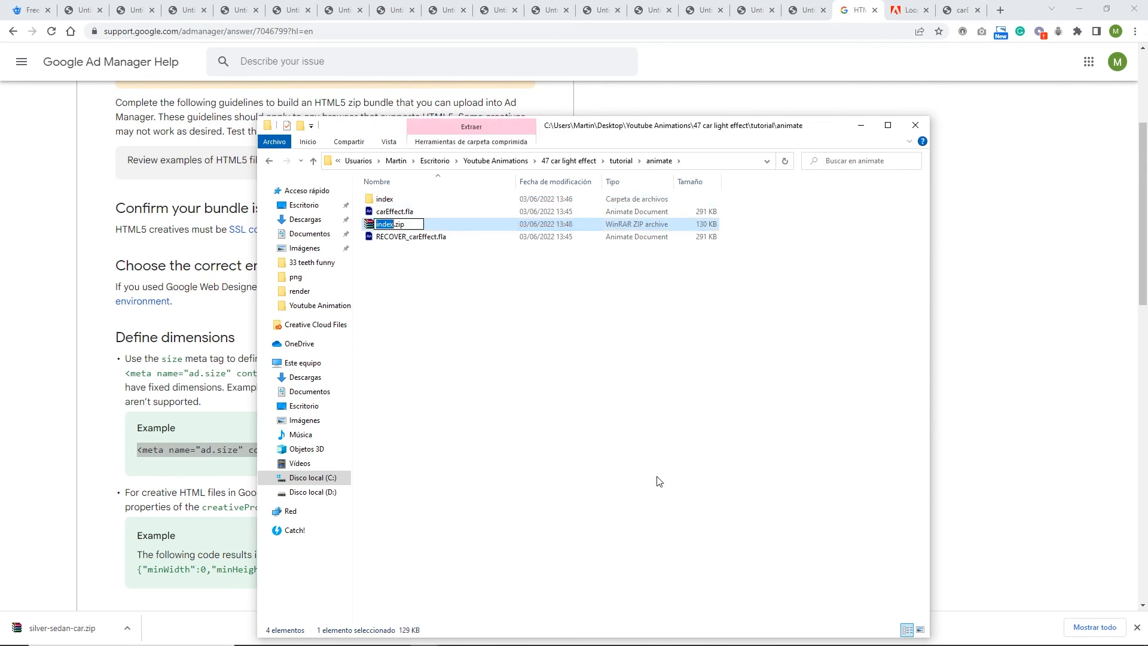
{"action": "left_click", "coordinate": [651, 454]}
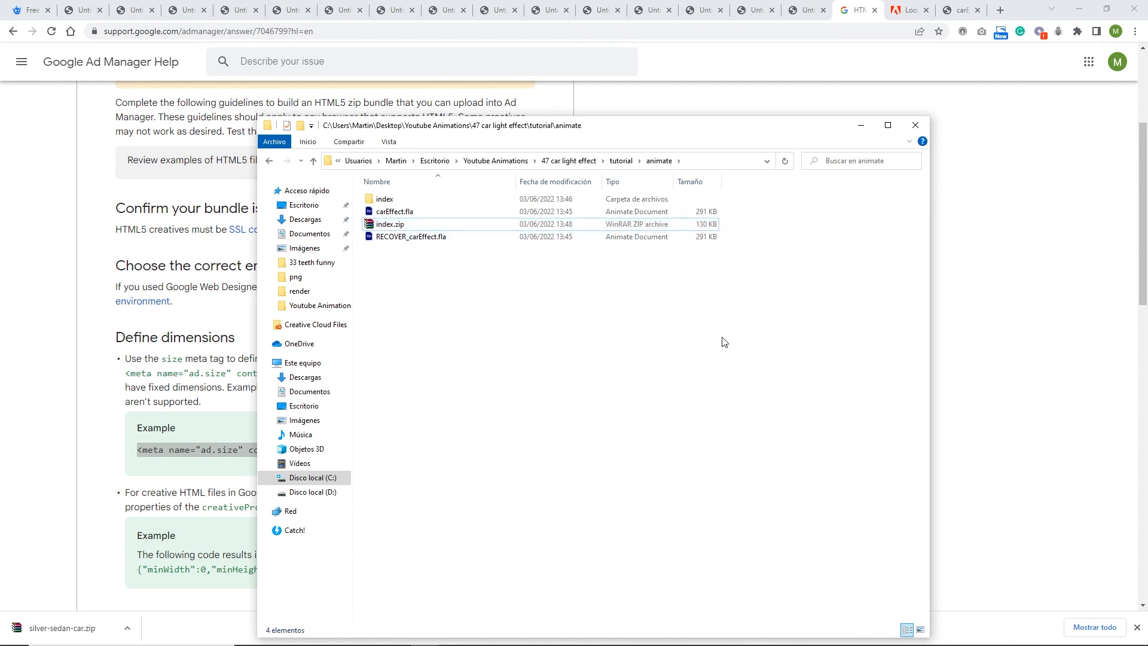
- Open the images folder inside the index folder and select index_atlas_1.png
{"action": "double_click", "coordinate": [391, 203]}
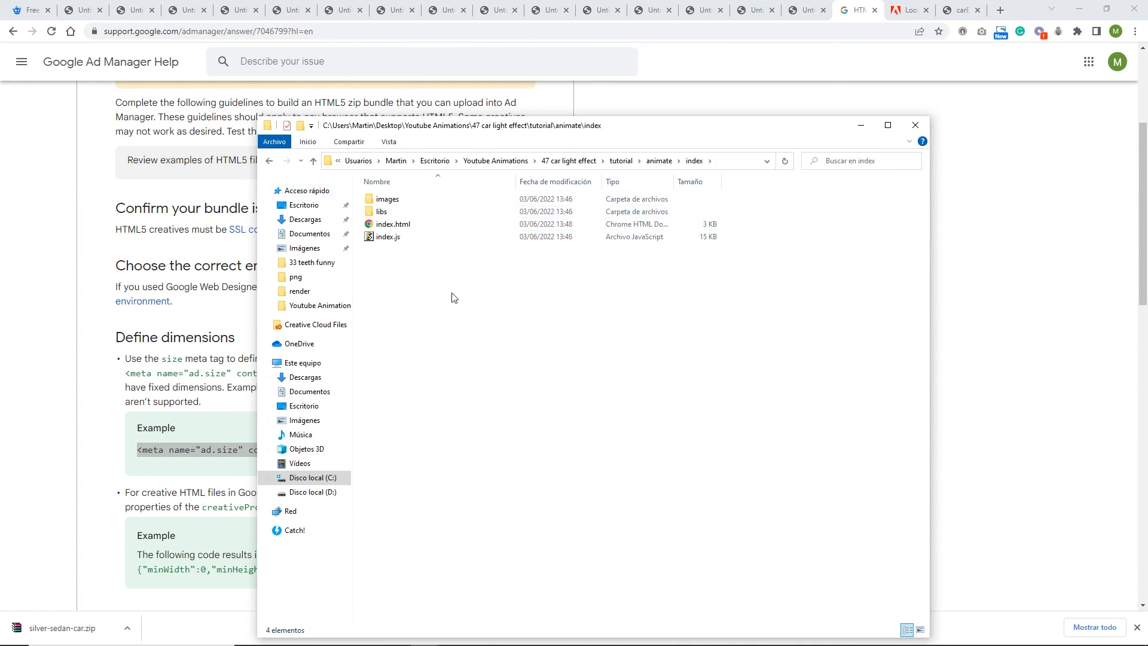
{"action": "double_click", "coordinate": [388, 199]}
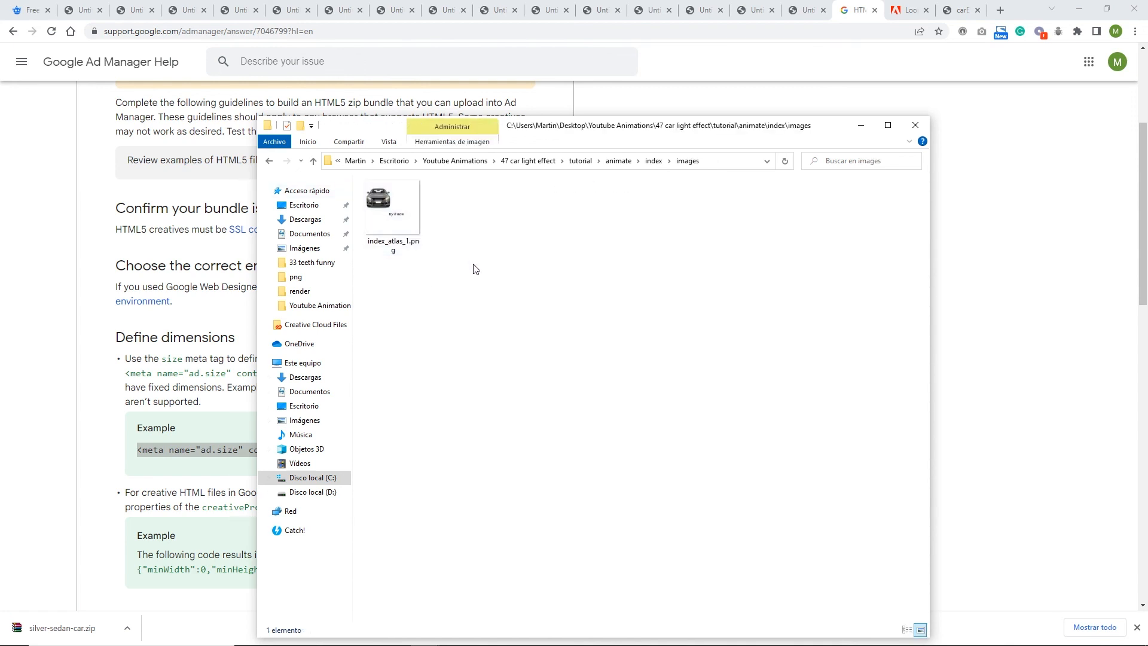
{"action": "left_click", "coordinate": [397, 225]}
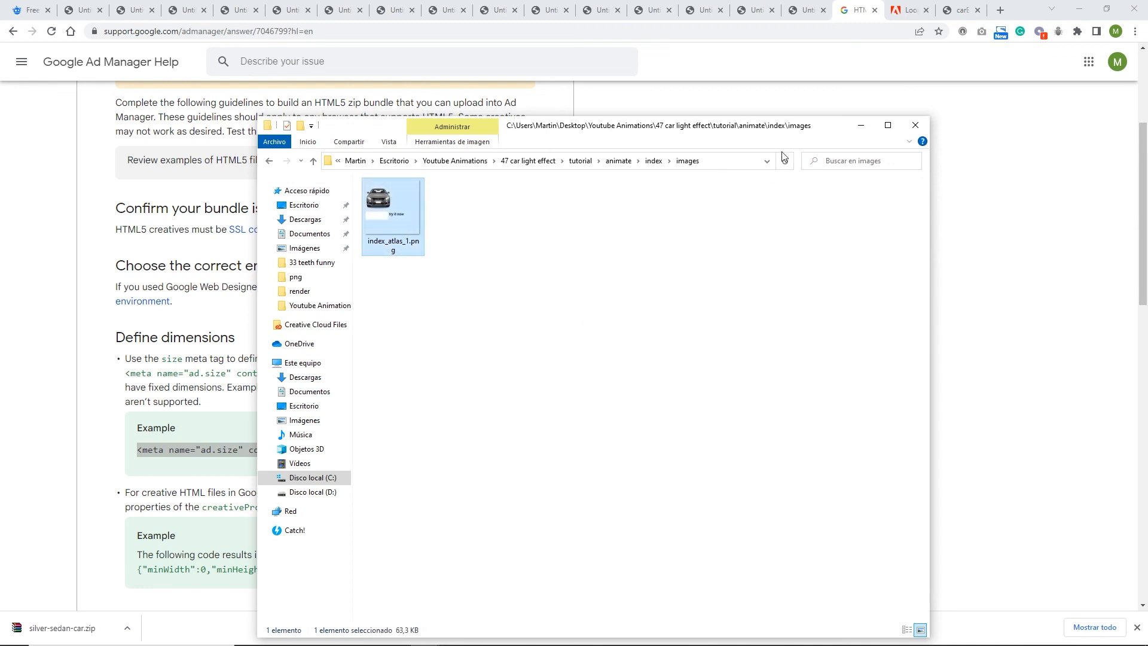
{"action": "mouse_move", "coordinate": [821, 130]}
{"action": "left_mouse_down"}
{"action": "mouse_move", "coordinate": [840, 93]}
{"action": "mouse_move", "coordinate": [813, 131]}
{"action": "left_mouse_up"}
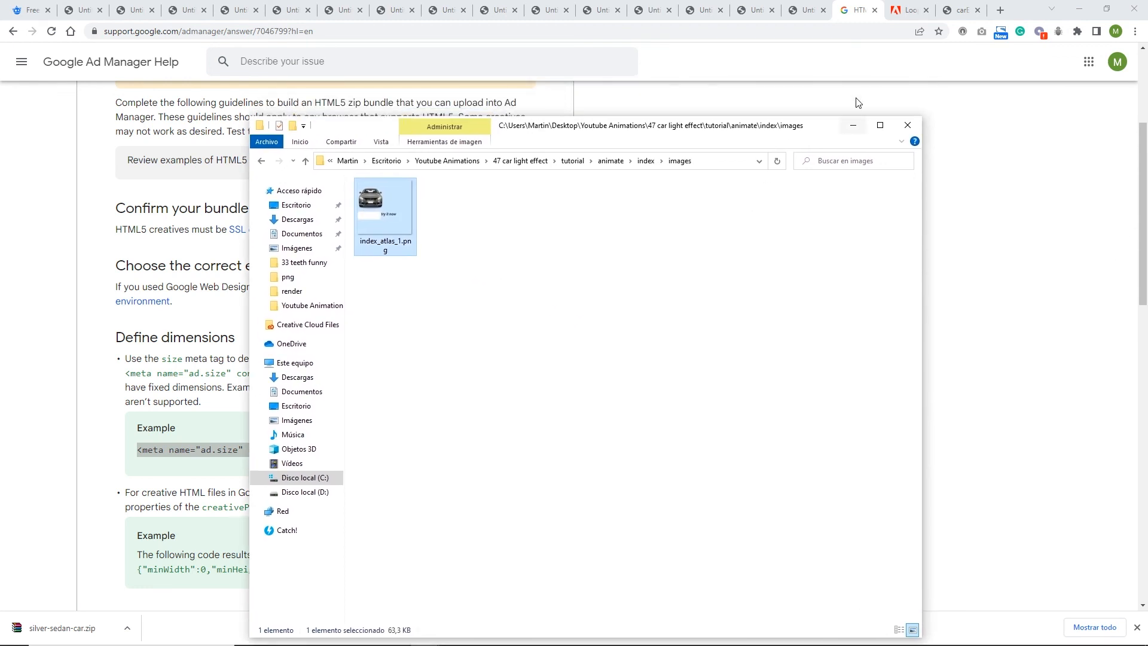
- Open tinypng.com in Chrome and upload index_atlas_1.png from the images folder for compression
{"action": "left_click", "coordinate": [855, 33]}
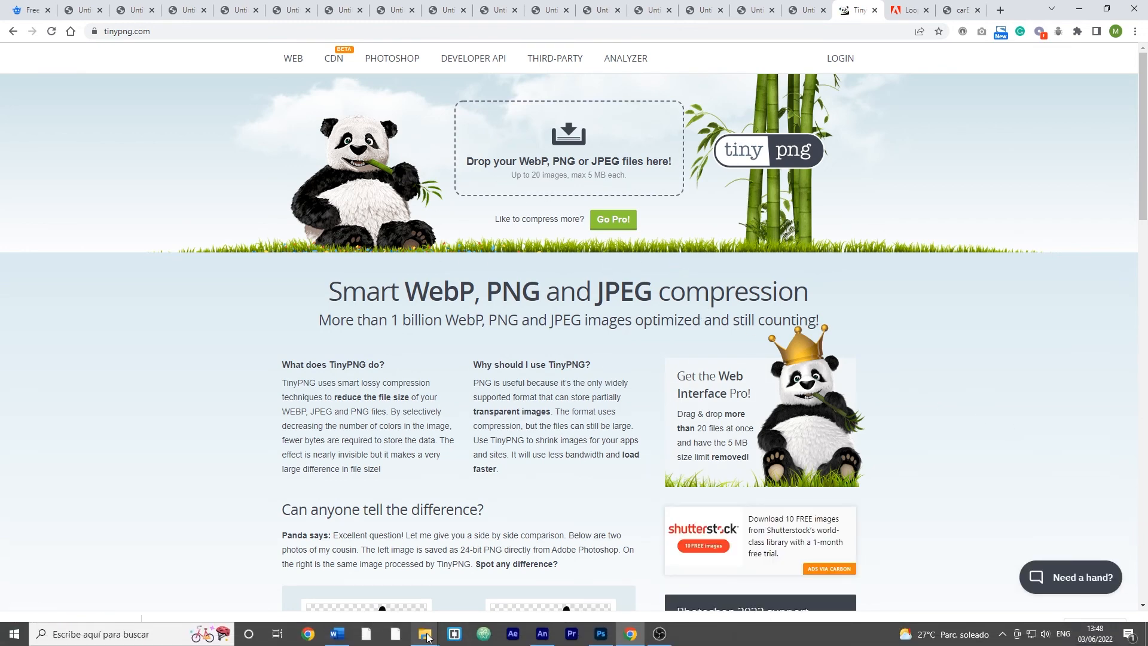
{"action": "mouse_move", "coordinate": [425, 634]}
{"action": "left_click", "coordinate": [488, 573]}
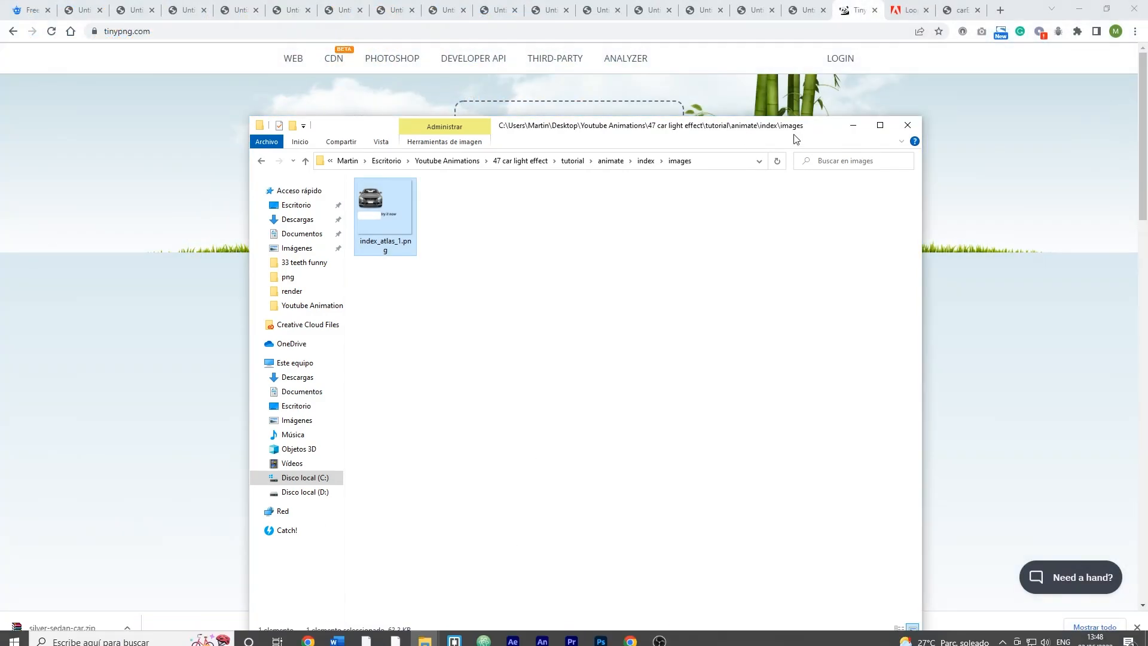
{"action": "left_click_drag", "start_coordinate": [796, 240], "coordinate": [795, 244]}
{"action": "left_click_drag", "start_coordinate": [392, 337], "coordinate": [532, 174]}
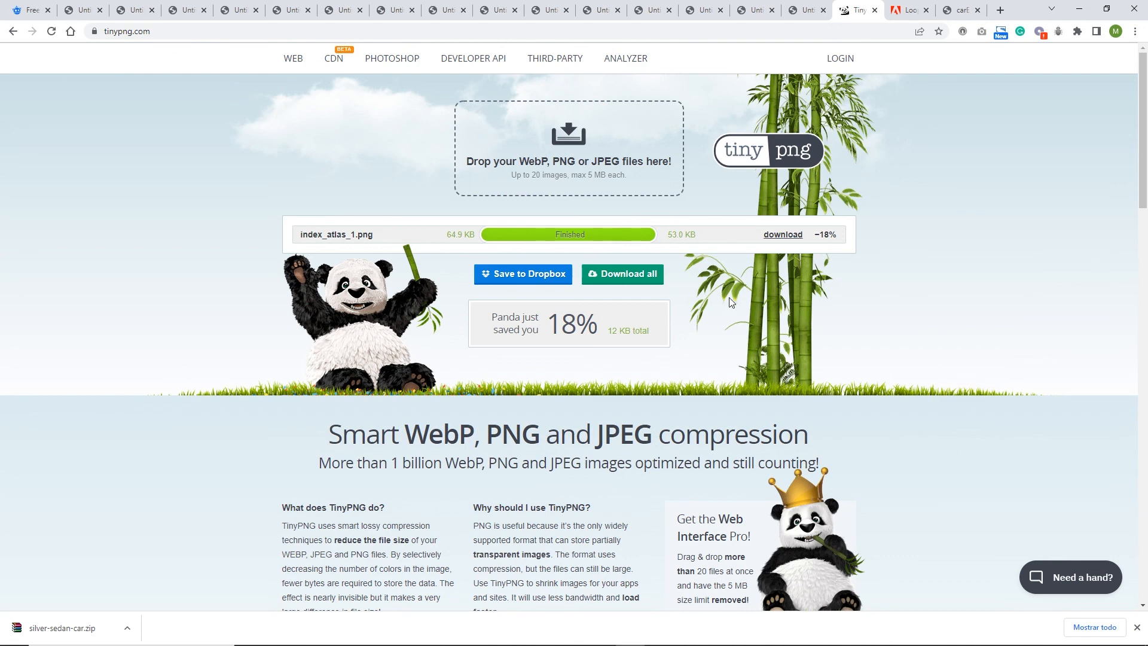
- Download the compressed index_atlas_1.png into tutorial/animate/index/images, replacing the existing file
{"action": "left_click", "coordinate": [787, 234]}
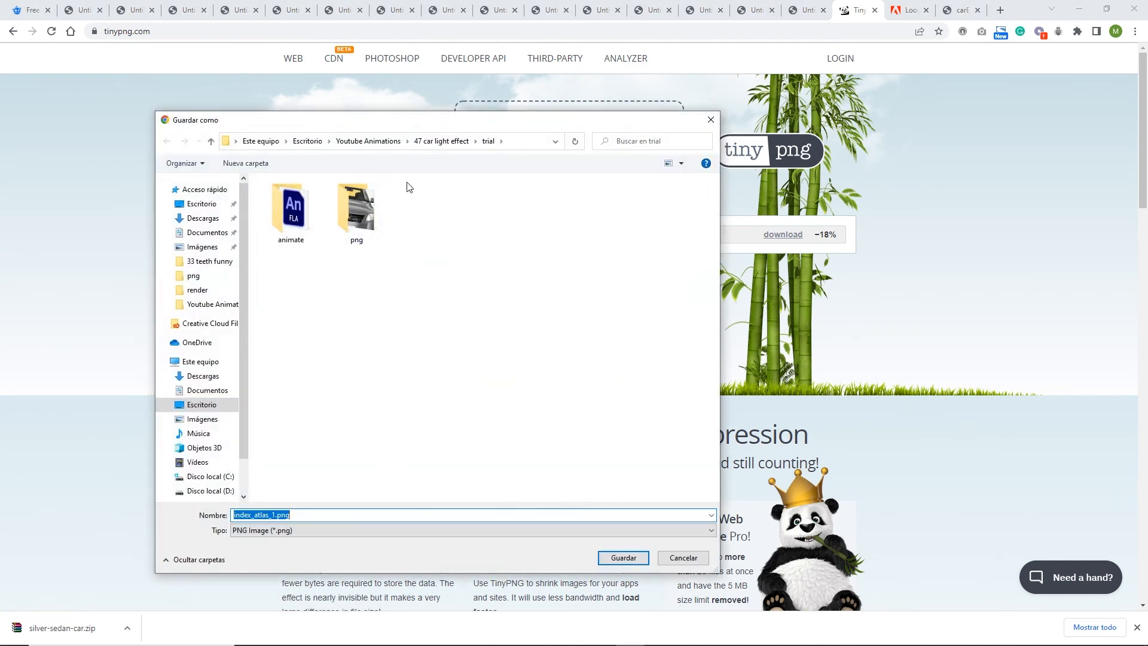
{"action": "left_click", "coordinate": [439, 142]}
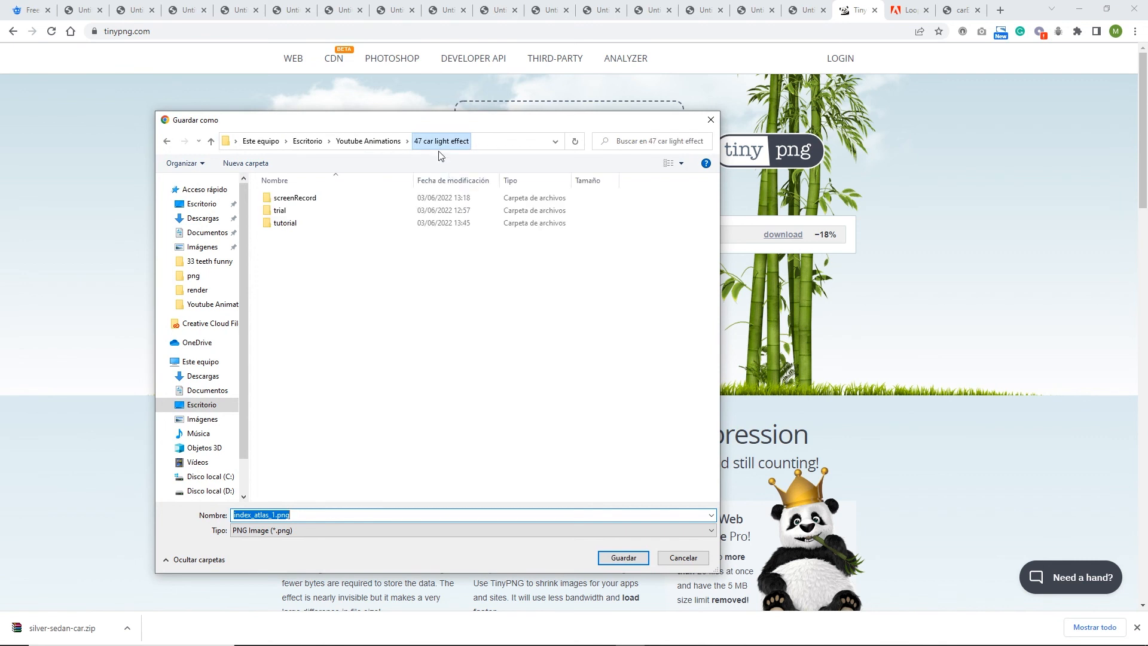
{"action": "double_click", "coordinate": [305, 224]}
{"action": "double_click", "coordinate": [304, 199]}
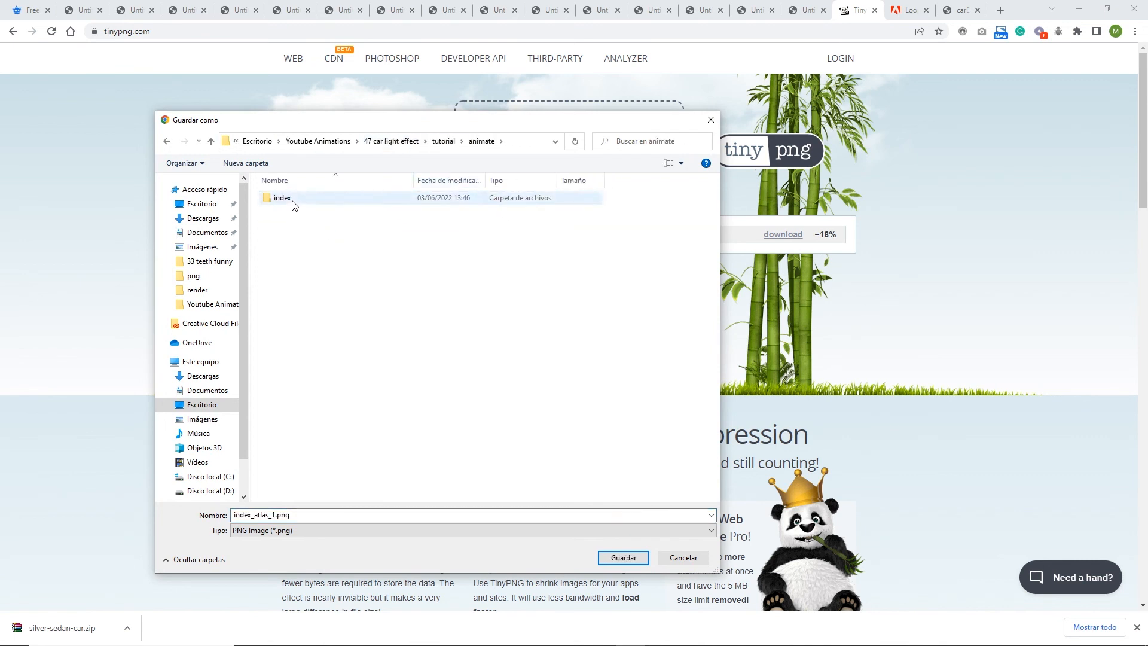
{"action": "double_click", "coordinate": [290, 200]}
{"action": "double_click", "coordinate": [295, 202]}
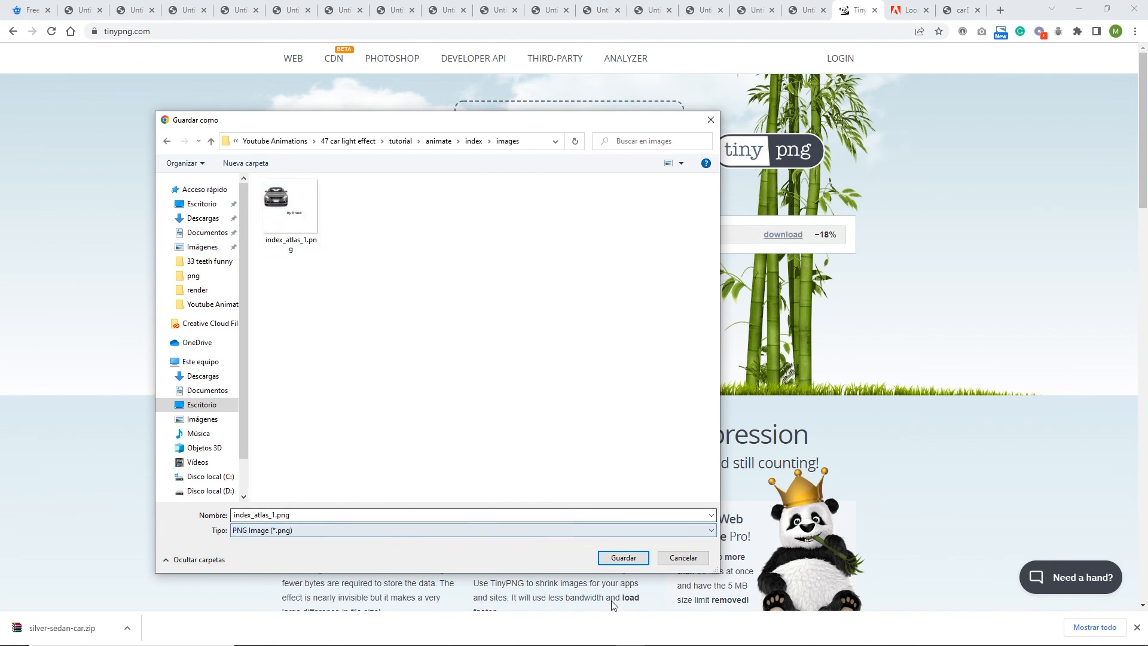
{"action": "left_click", "coordinate": [624, 558]}
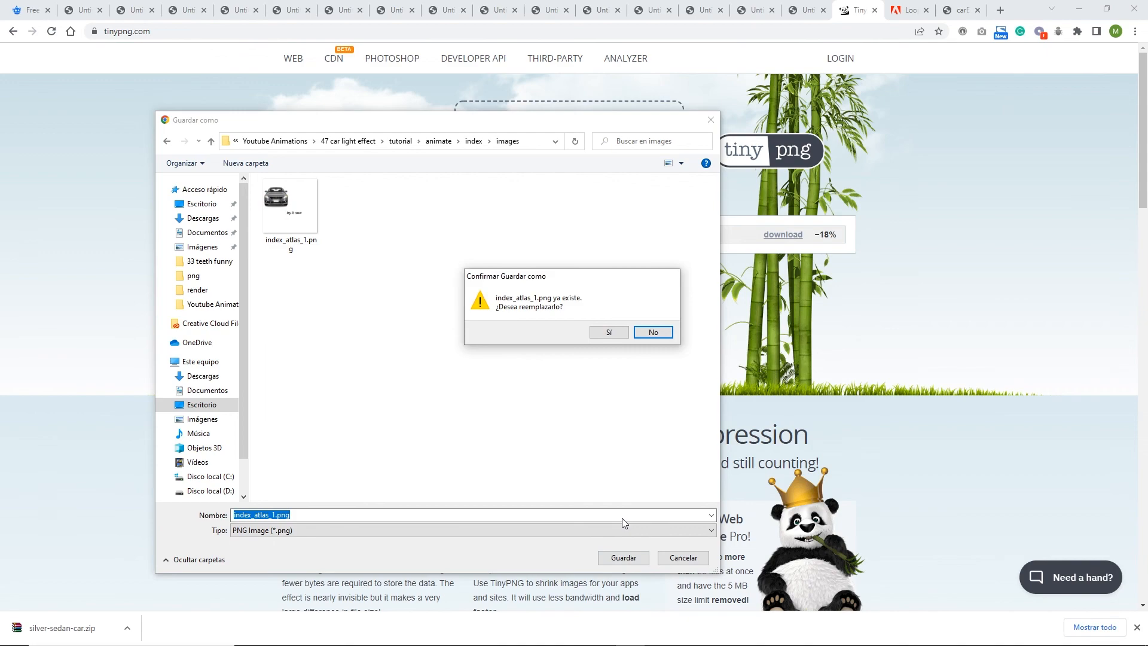
{"action": "left_click", "coordinate": [609, 334]}
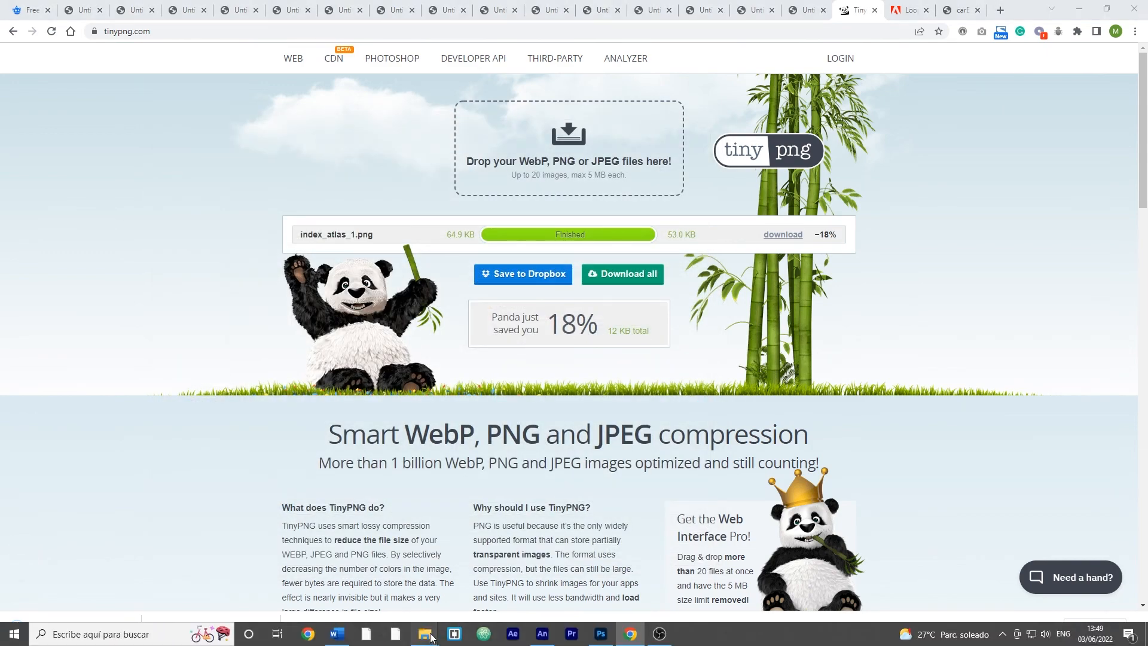
- Switch to File Explorer, go back to the animate folder and delete index.zip
{"action": "mouse_move", "coordinate": [431, 637]}
{"action": "left_click", "coordinate": [482, 583]}
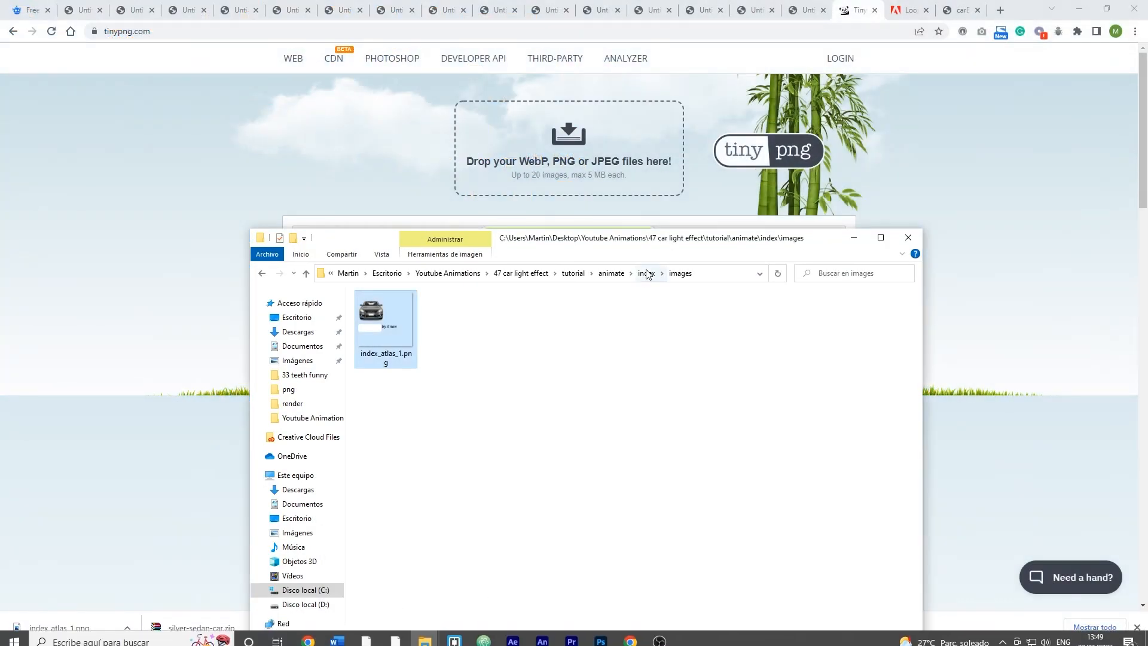
{"action": "left_click", "coordinate": [646, 274]}
{"action": "left_click", "coordinate": [655, 274]}
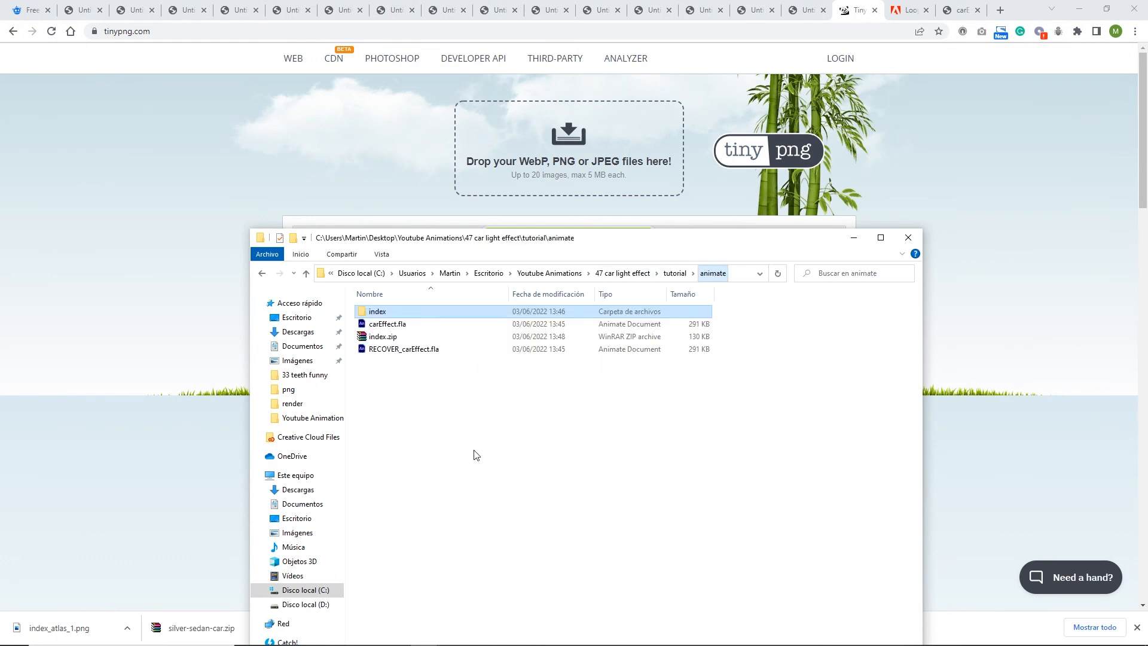
{"action": "left_click", "coordinate": [386, 338]}
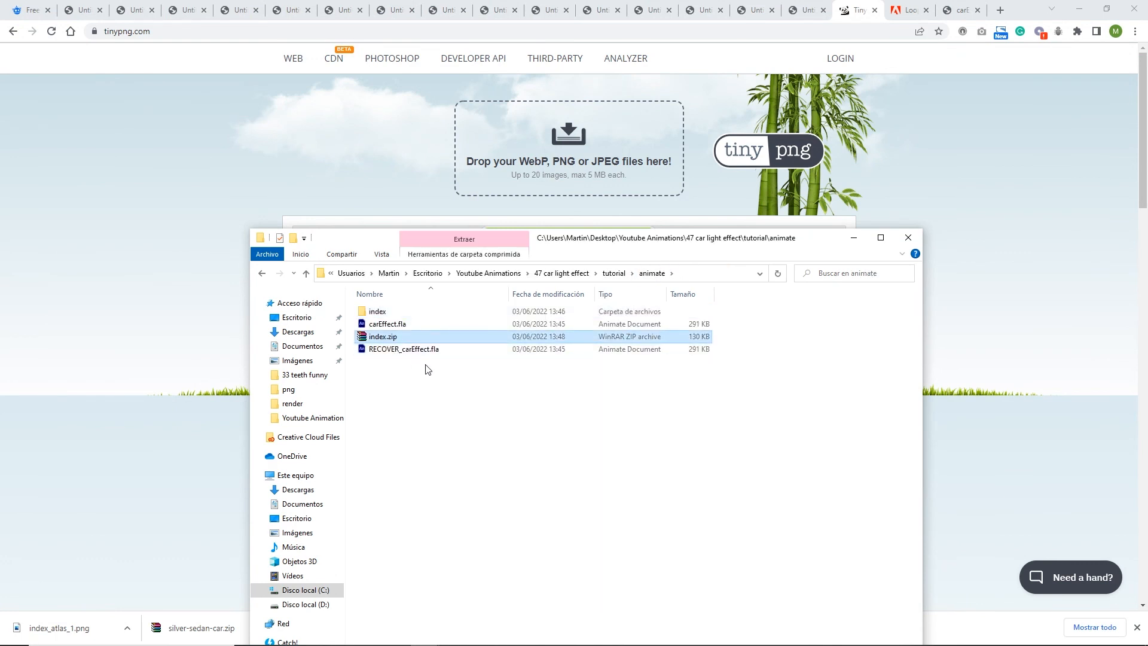
{"action": "key", "text": "Delete"}
- Compress the index folder with the optimized image into a new ZIP archive, keeping the default name
{"action": "right_click", "coordinate": [374, 311]}
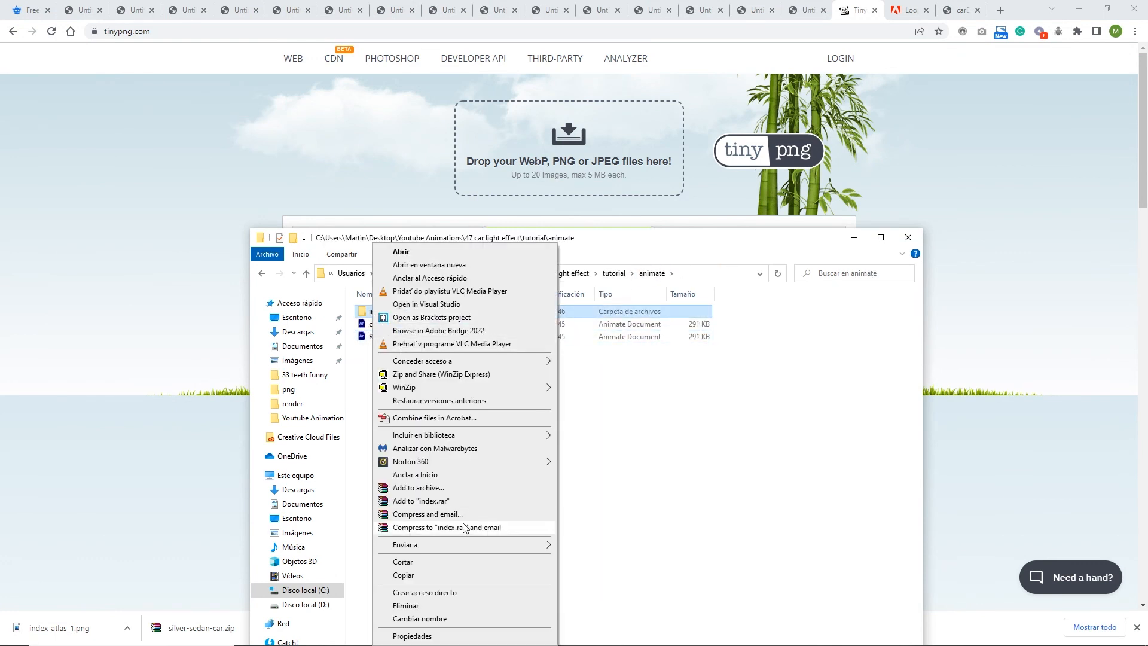
{"action": "mouse_move", "coordinate": [476, 547]}
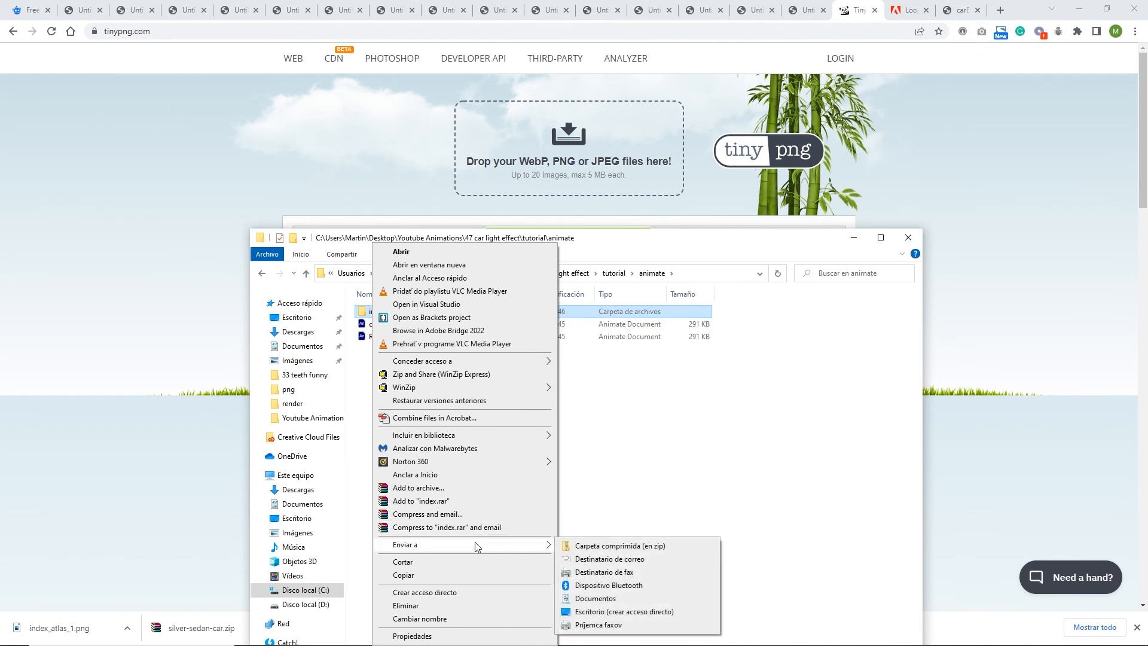
{"action": "left_click", "coordinate": [624, 552]}
{"action": "left_click", "coordinate": [454, 403]}
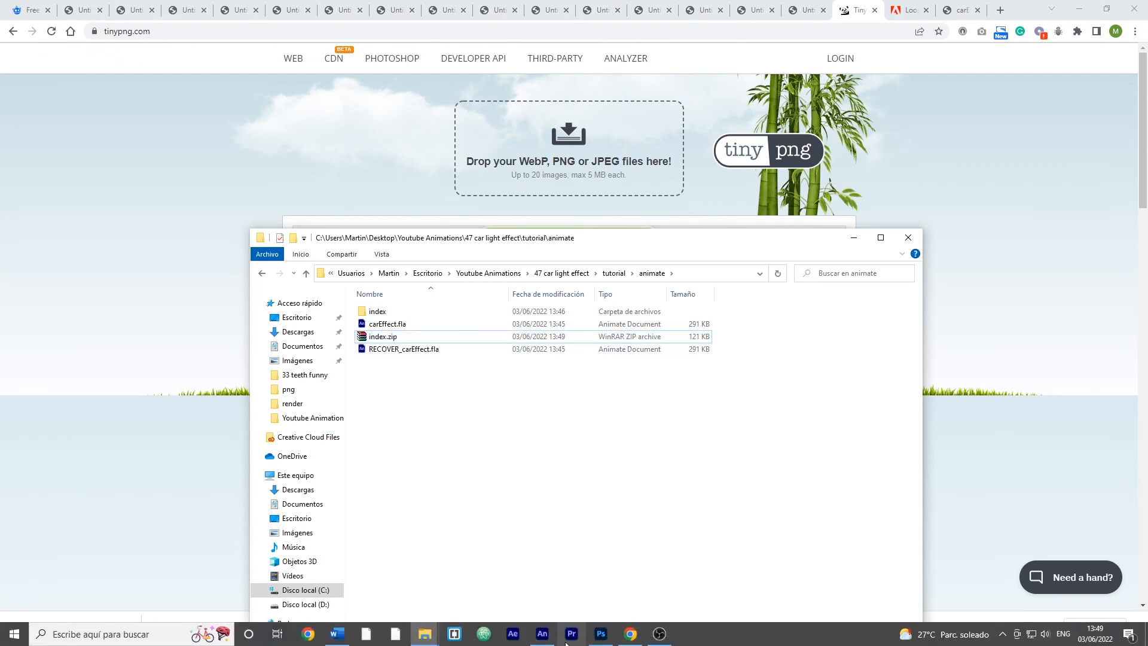
- Switch to Adobe Animate and display the timeline of the car symbol in place of the output messages
{"action": "left_click", "coordinate": [523, 643]}
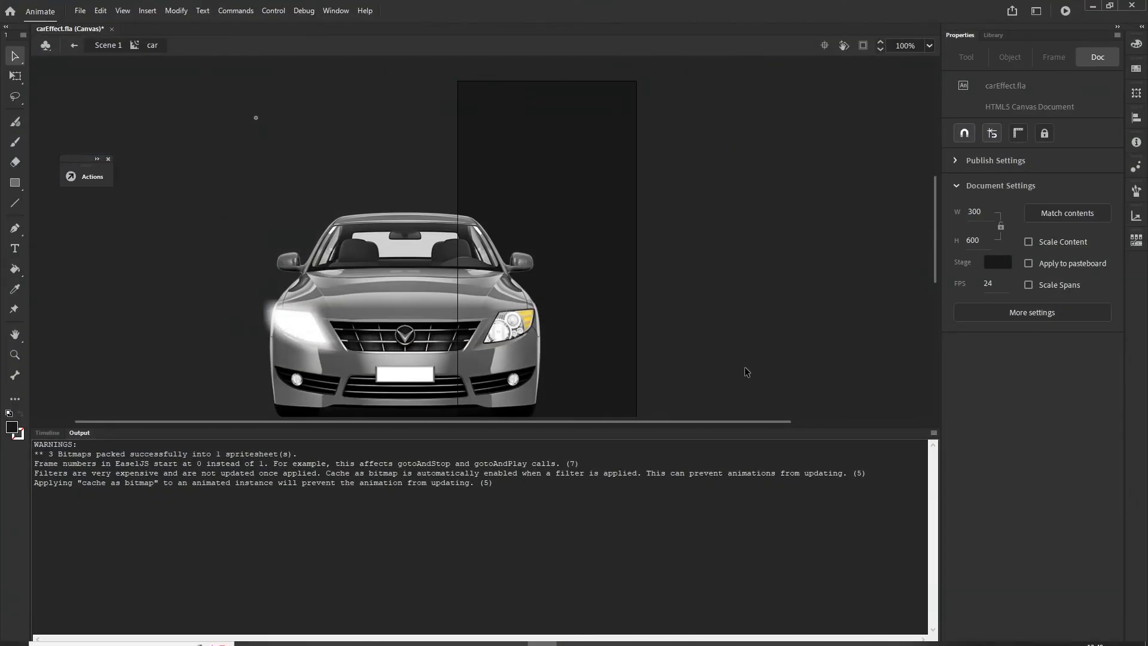
{"action": "left_click", "coordinate": [47, 433]}
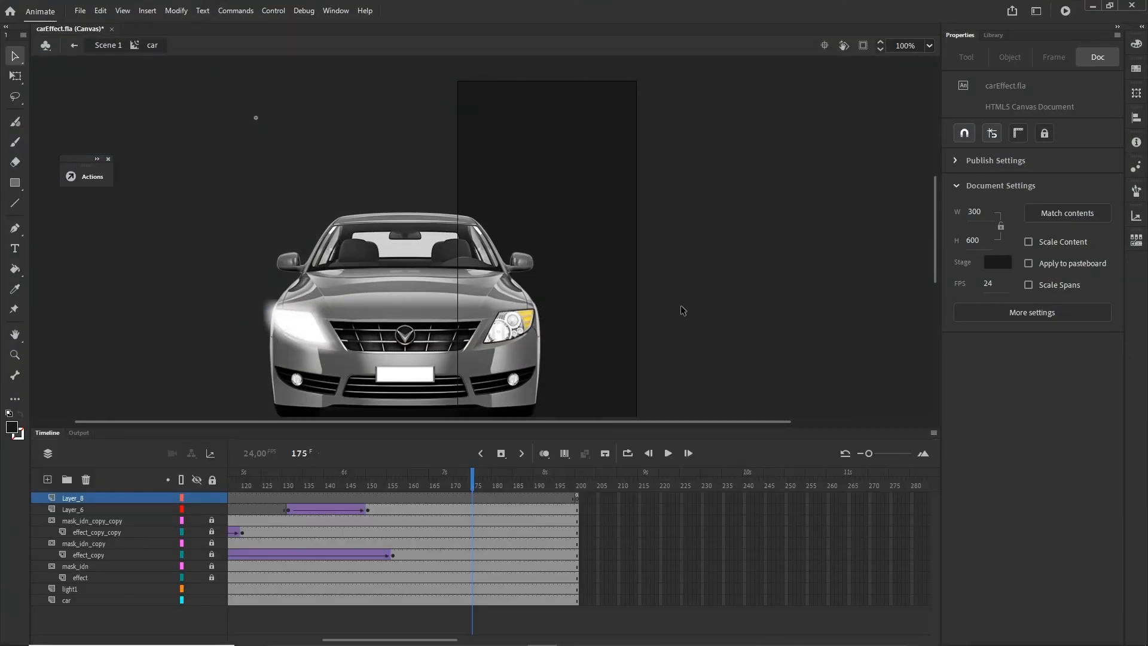